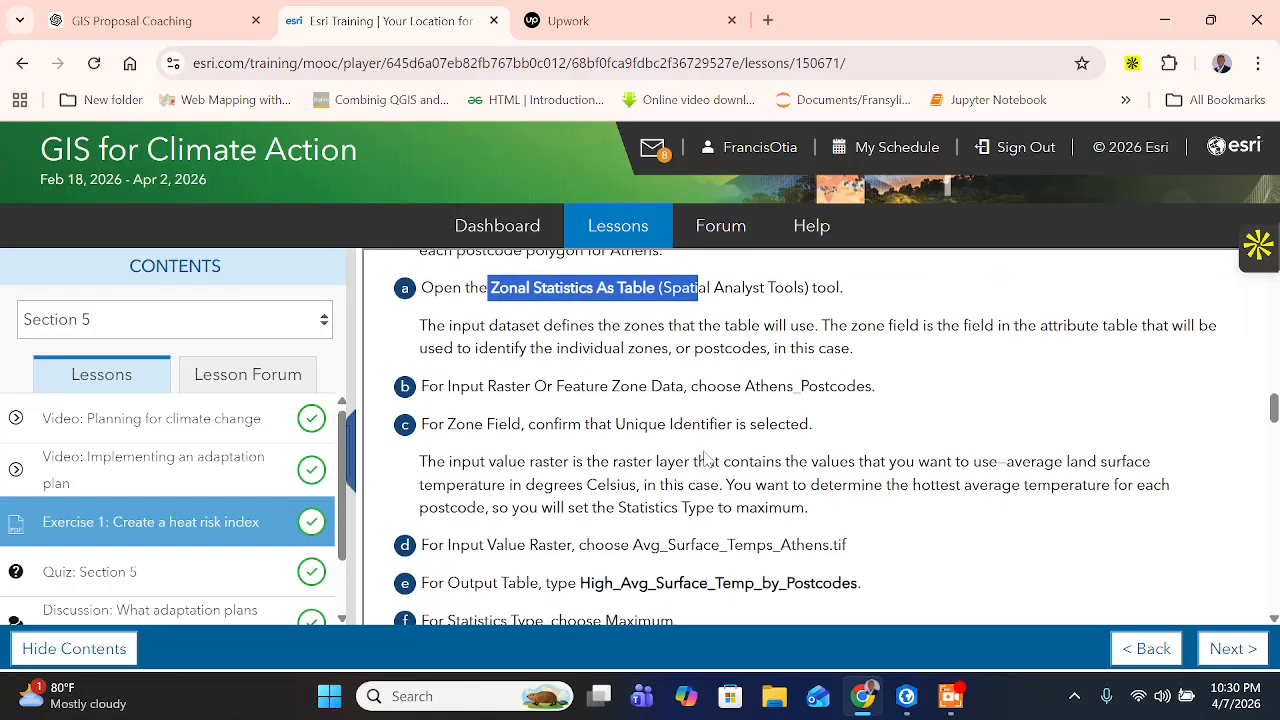
# - Read the end of the land surface temperature step and the introduction to Step 6 on identifying tree canopy coverage
pyautogui.scroll(-3, 528, 487)
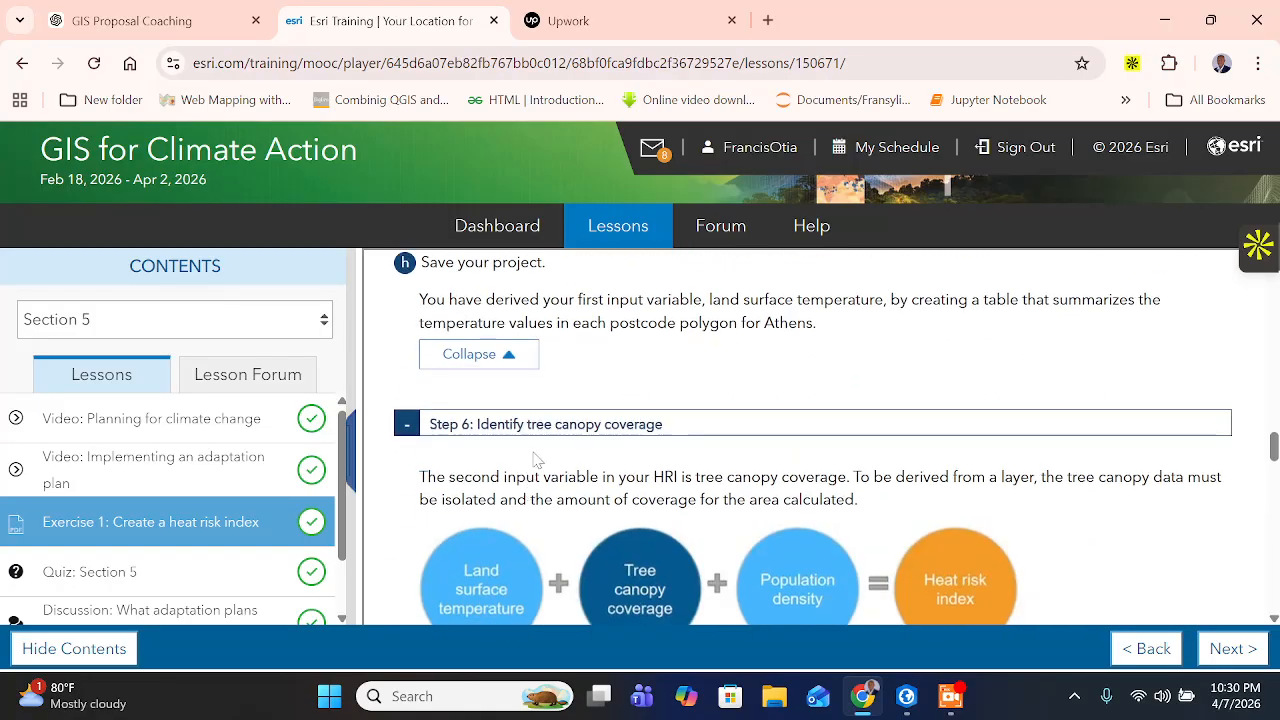
pyautogui.moveTo(824, 330); pyautogui.dragTo(410, 282)
pyautogui.scroll(-1, 533, 472)
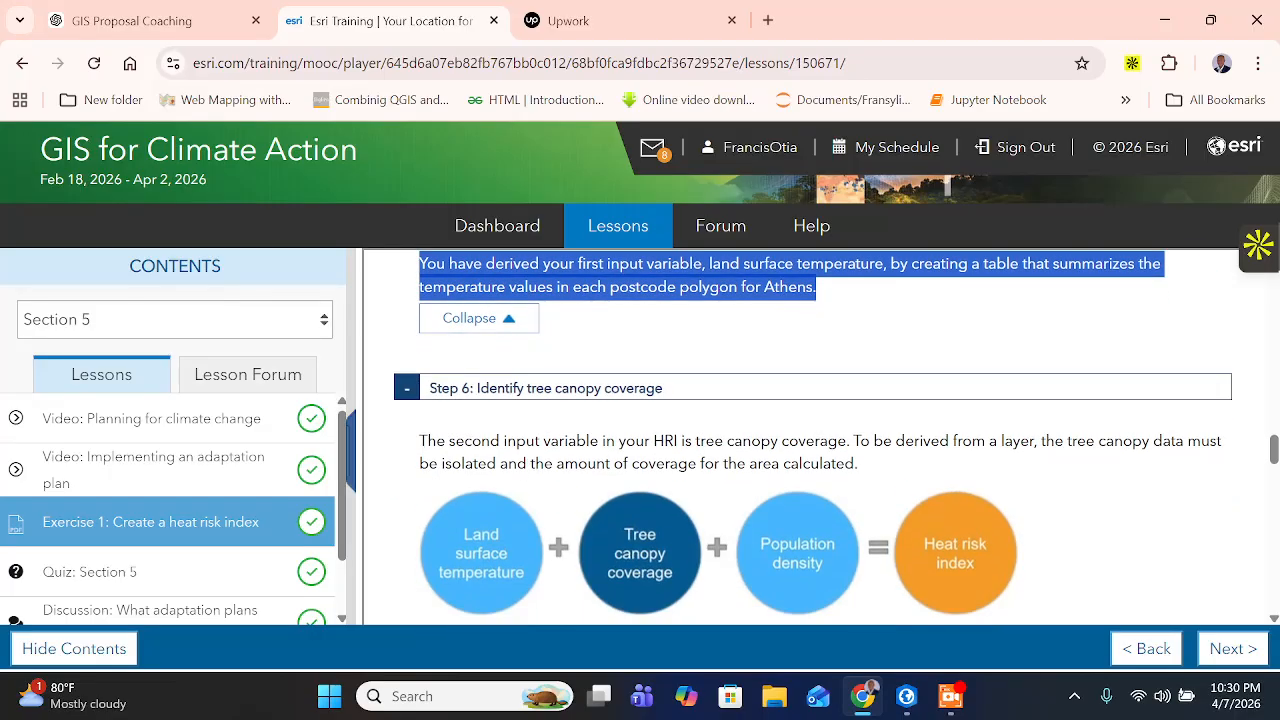
pyautogui.scroll(1, 570, 402)
pyautogui.scroll(-1, 626, 405)
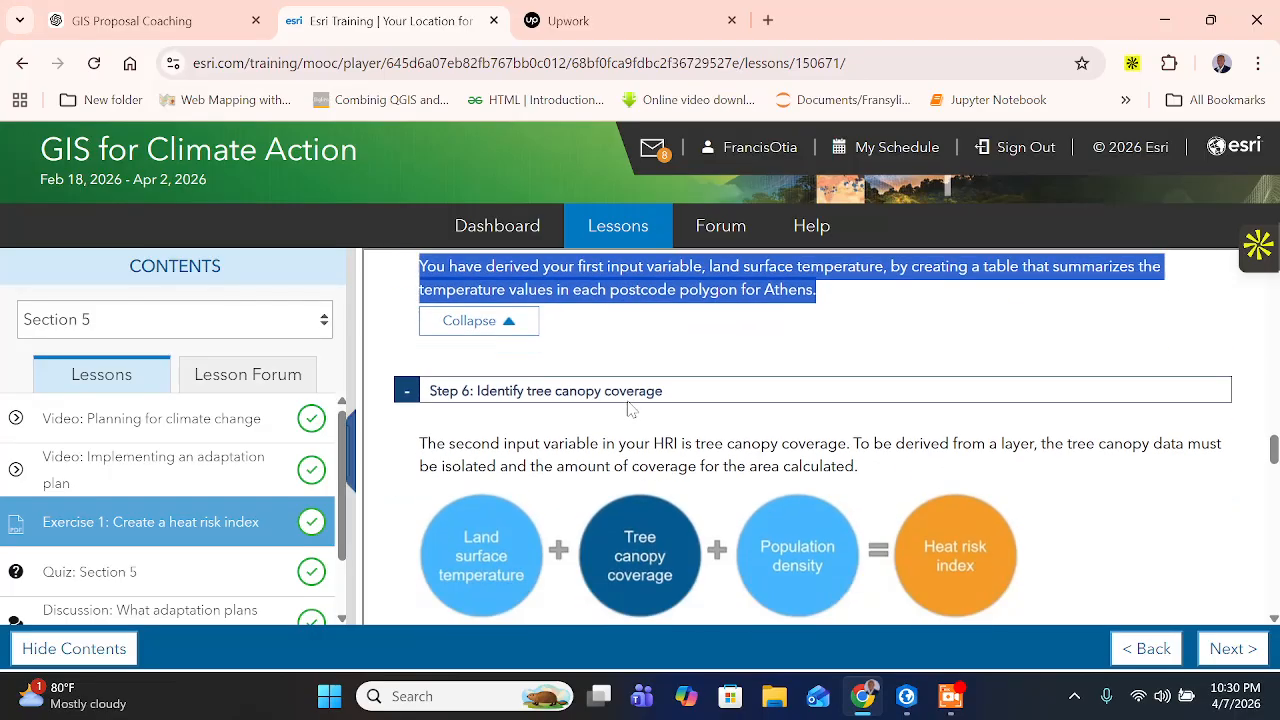
pyautogui.scroll(-1, 626, 405)
pyautogui.moveTo(427, 341); pyautogui.dragTo(541, 341)
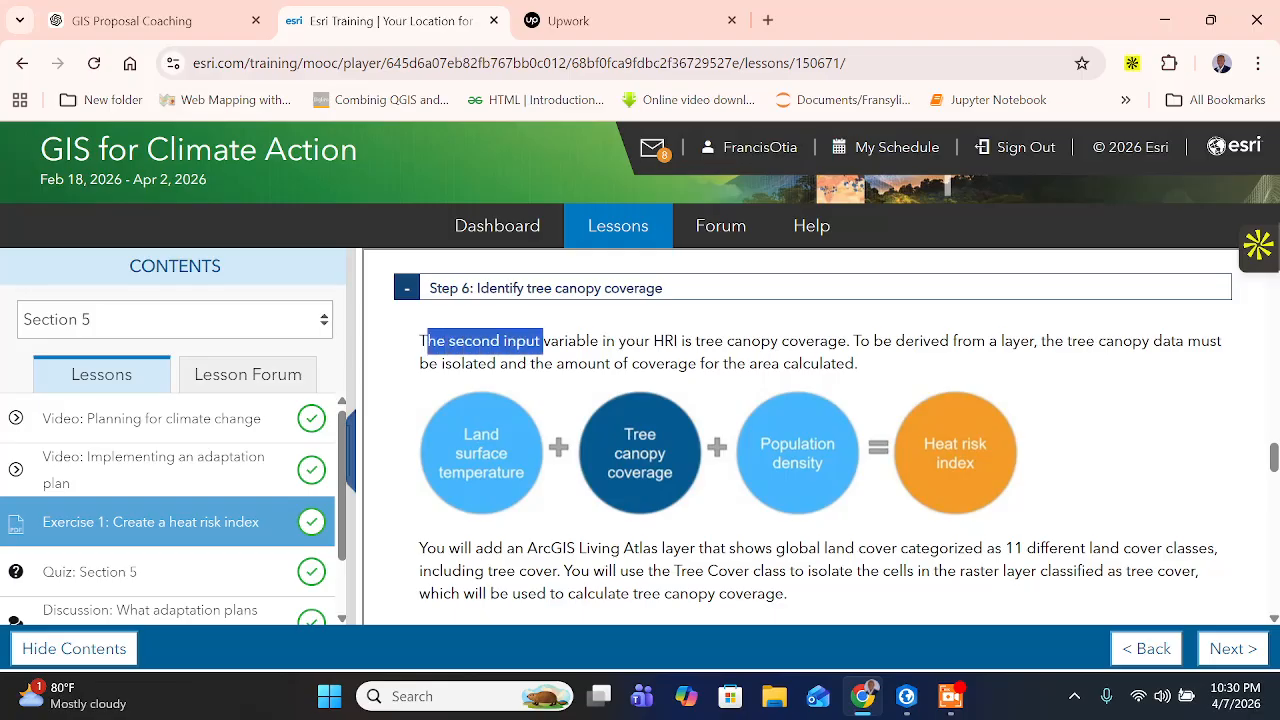
pyautogui.moveTo(789, 341); pyautogui.dragTo(858, 341)
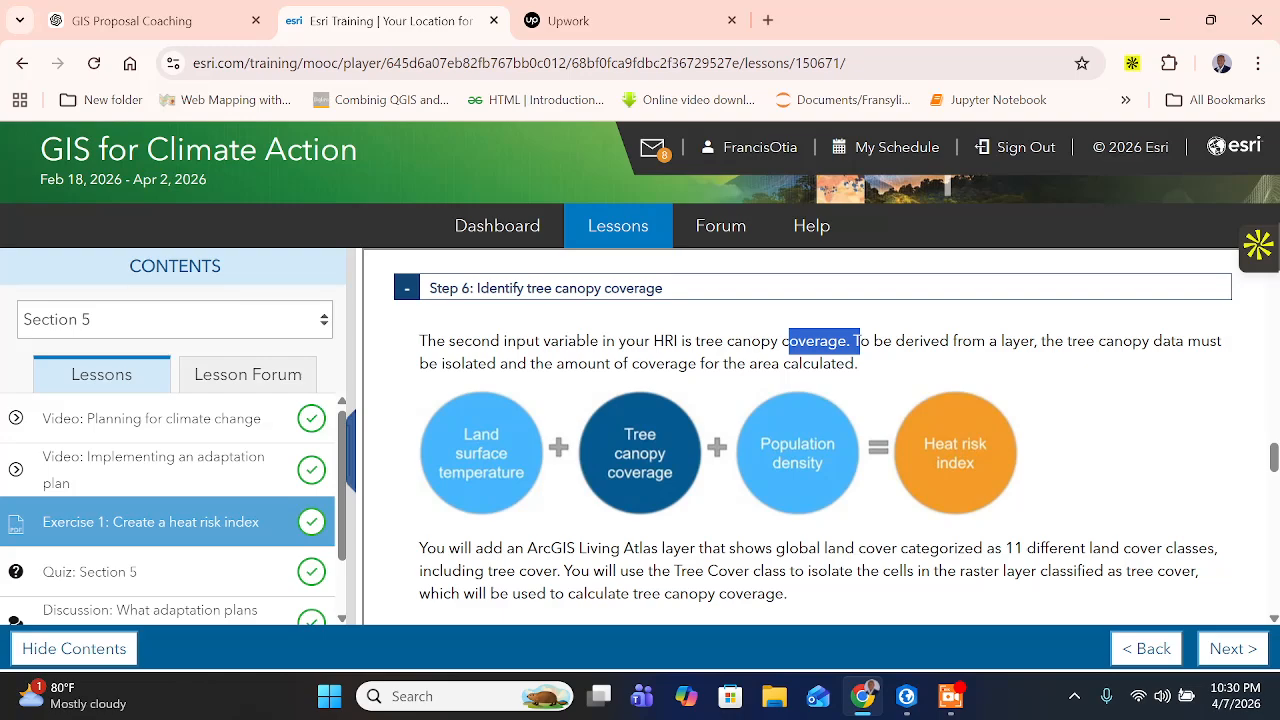
pyautogui.moveTo(534, 363); pyautogui.dragTo(836, 363)
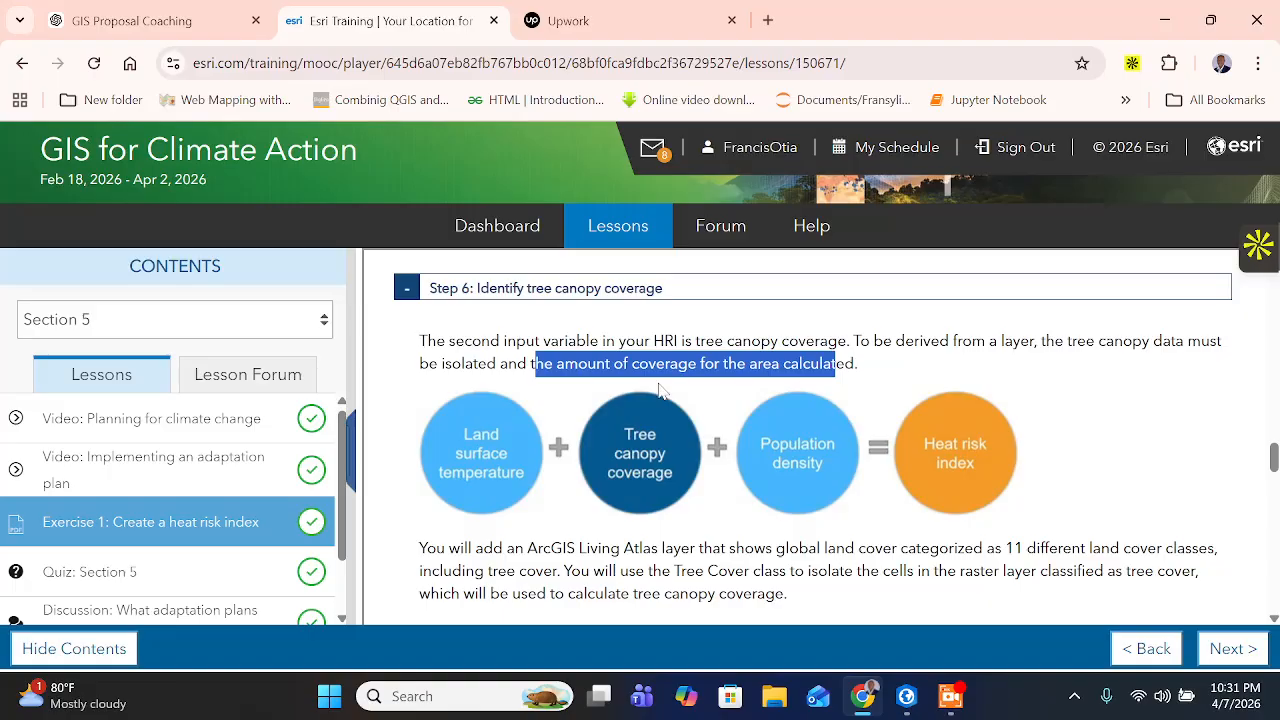
pyautogui.scroll(-1, 630, 400)
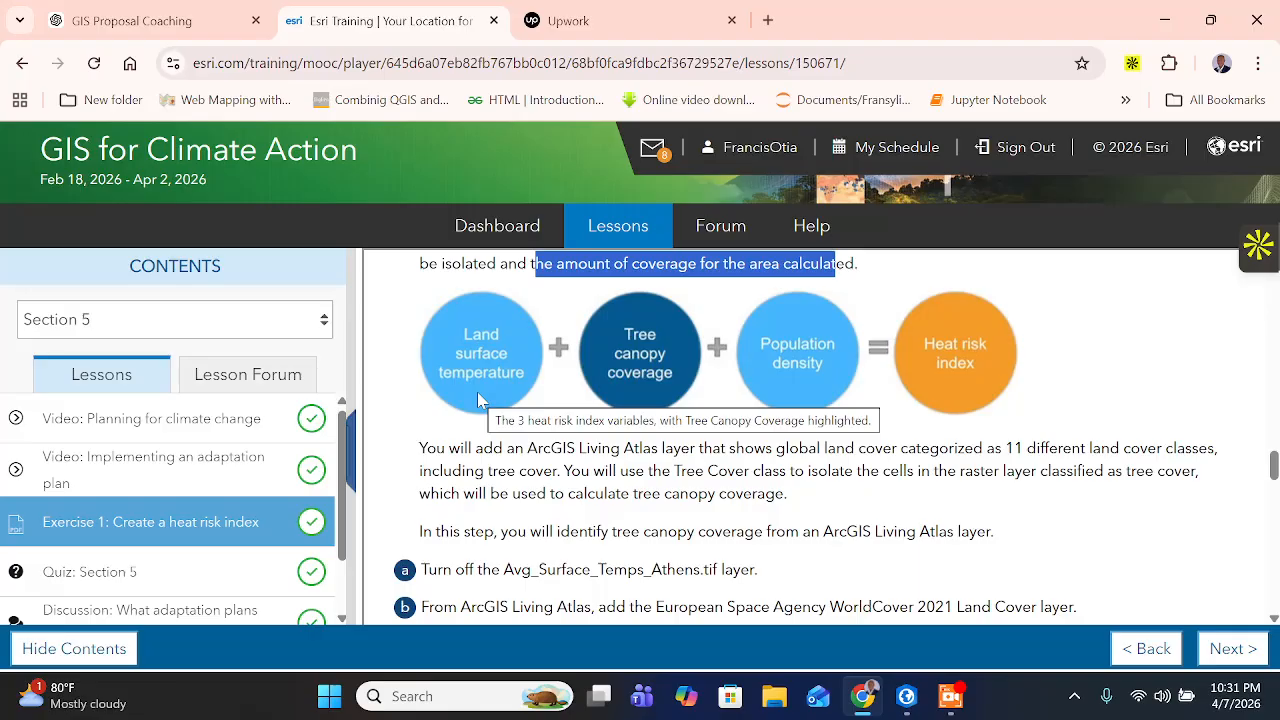
pyautogui.scroll(-1, 890, 397)
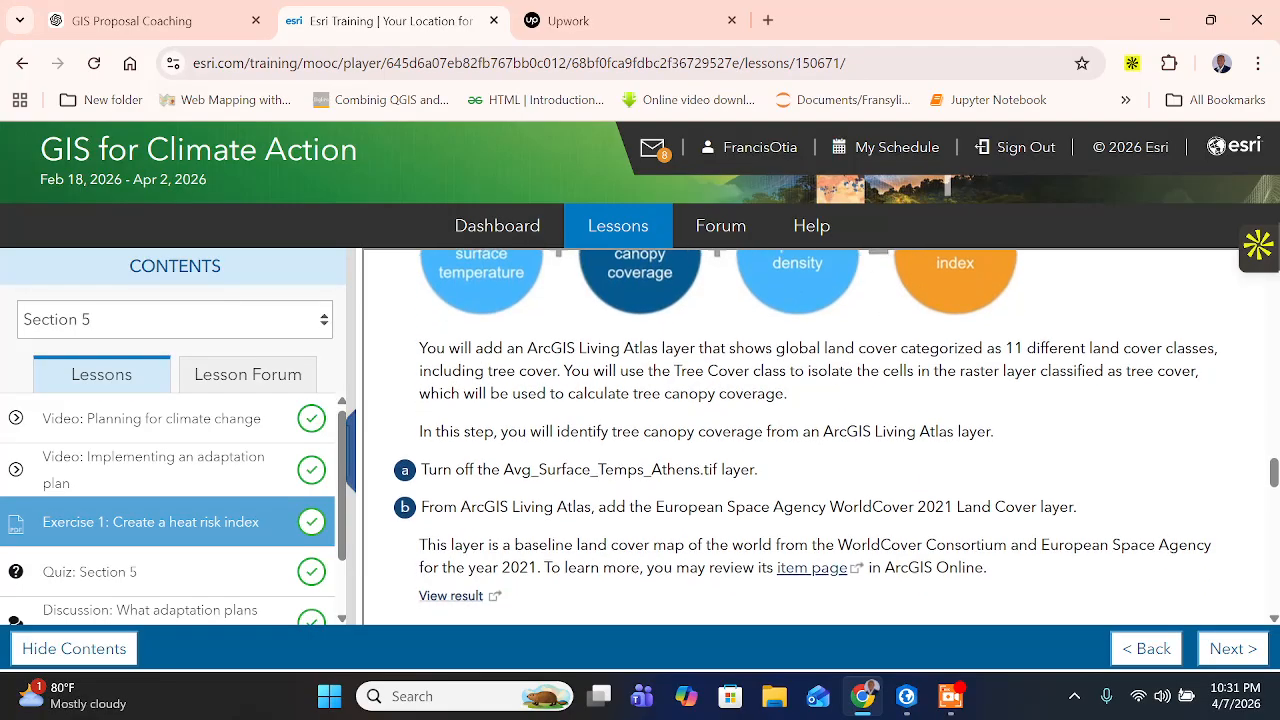
# - Read how the Living Atlas land cover layer and its Tree Cover class are used, including Step 6 instructions a and b
pyautogui.moveTo(418, 348); pyautogui.dragTo(1197, 348)
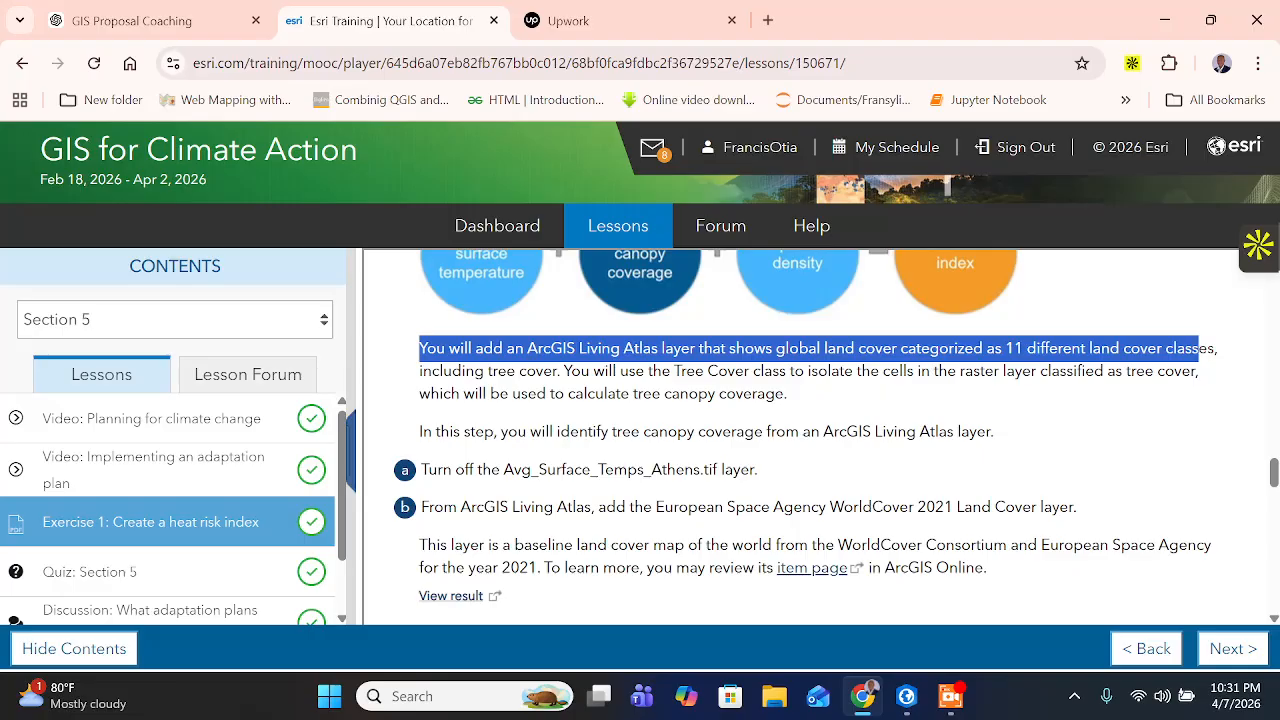
pyautogui.moveTo(516, 371); pyautogui.dragTo(544, 371)
pyautogui.click(544, 371)
pyautogui.moveTo(628, 371); pyautogui.dragTo(1128, 394)
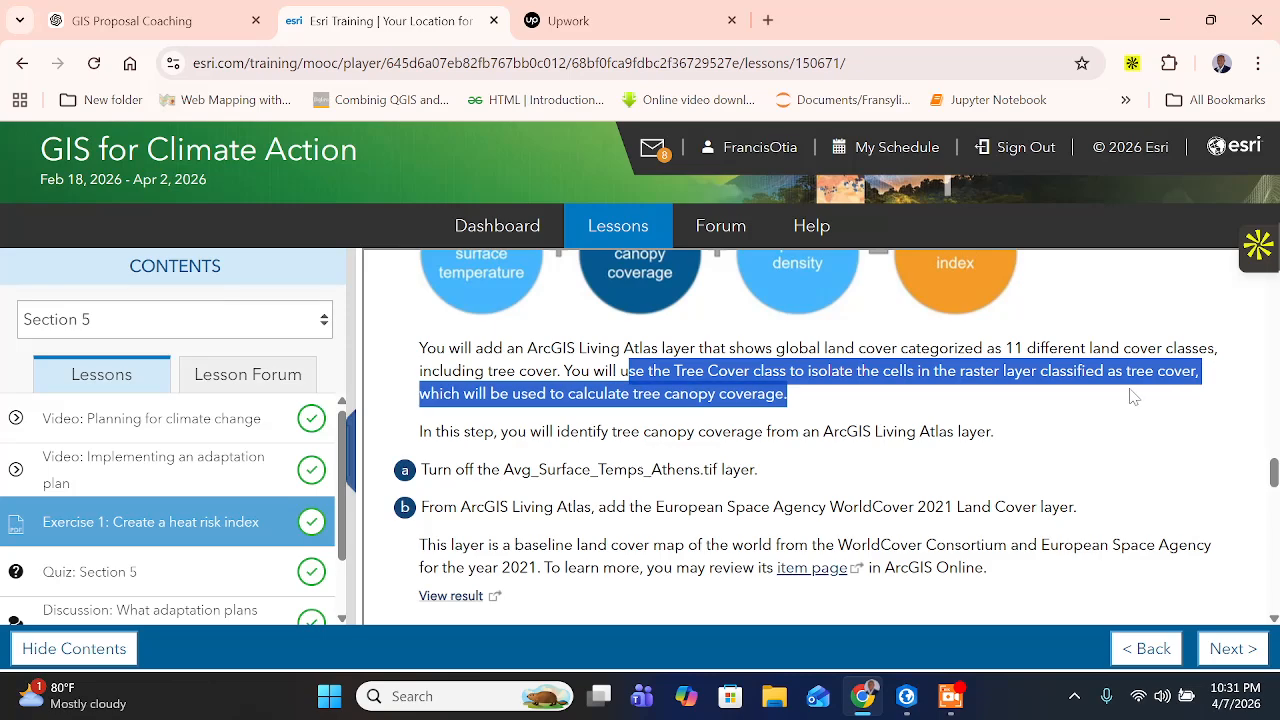
pyautogui.moveTo(505, 388); pyautogui.dragTo(586, 394)
pyautogui.moveTo(448, 431); pyautogui.dragTo(460, 431)
pyautogui.moveTo(570, 431); pyautogui.dragTo(996, 448)
pyautogui.scroll(-1, 722, 488)
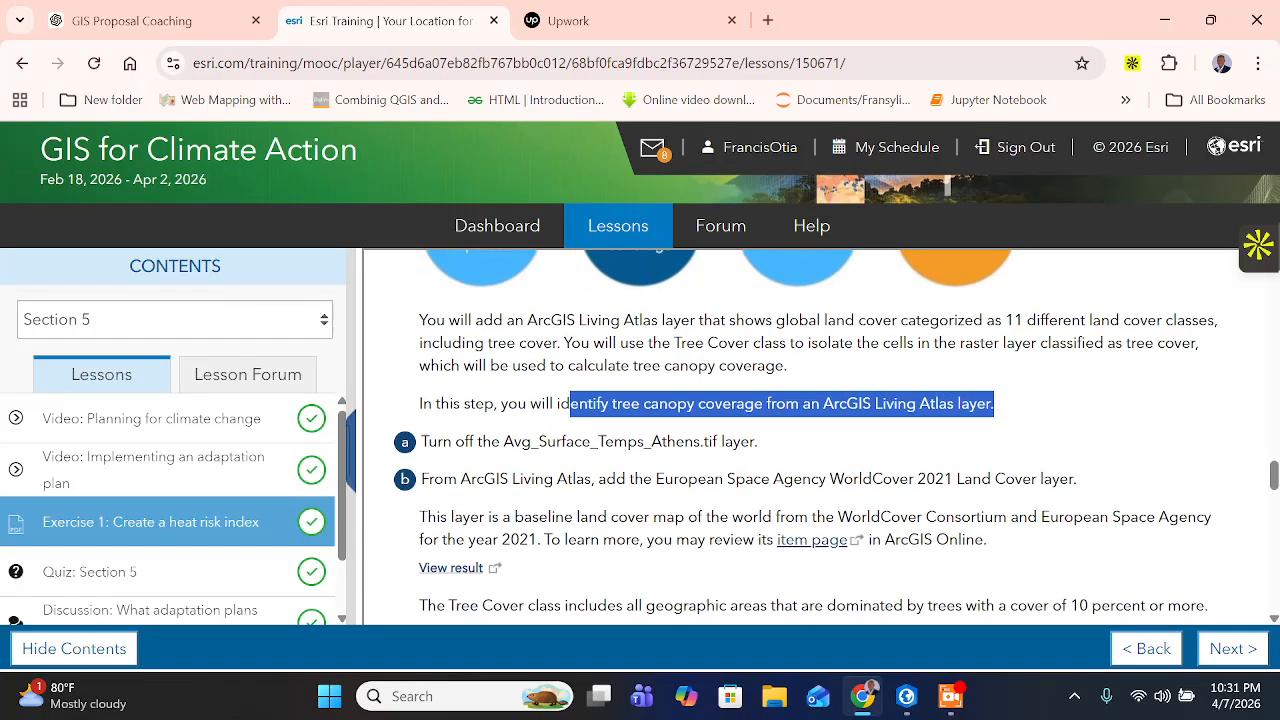
pyautogui.click(512, 388)
pyautogui.moveTo(501, 369); pyautogui.dragTo(765, 378)
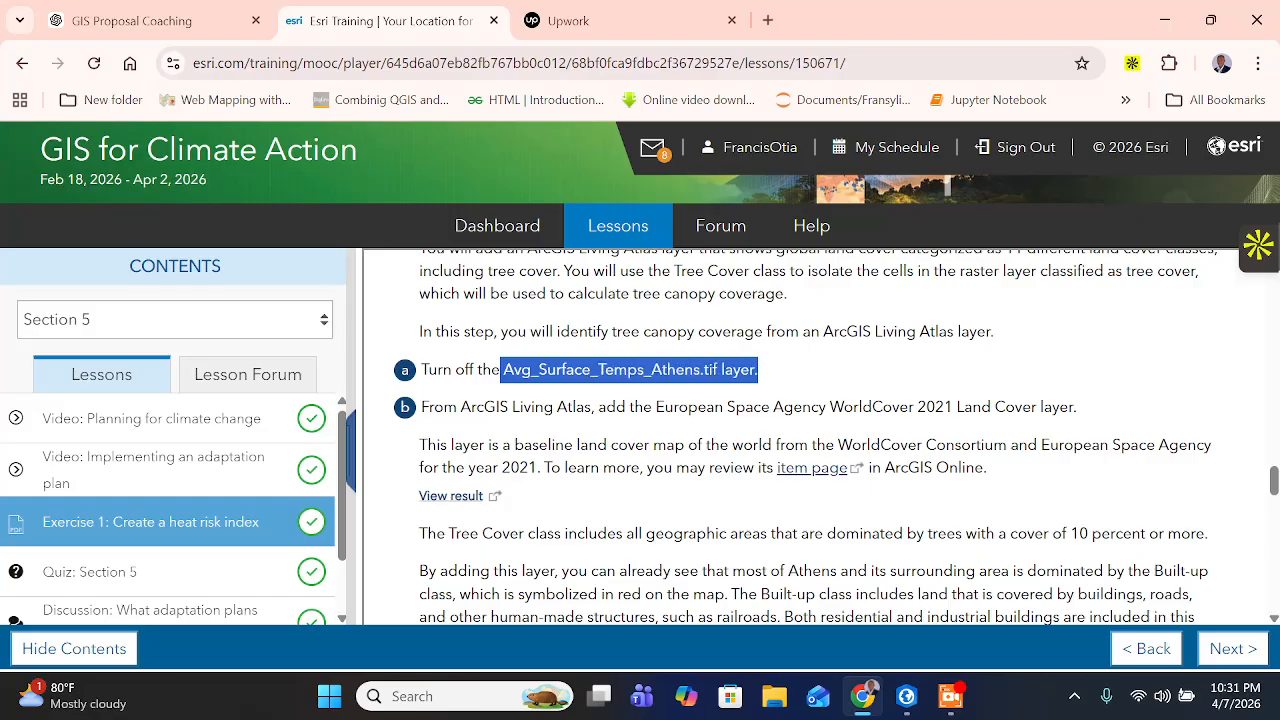
pyautogui.moveTo(460, 406); pyautogui.dragTo(1118, 427)
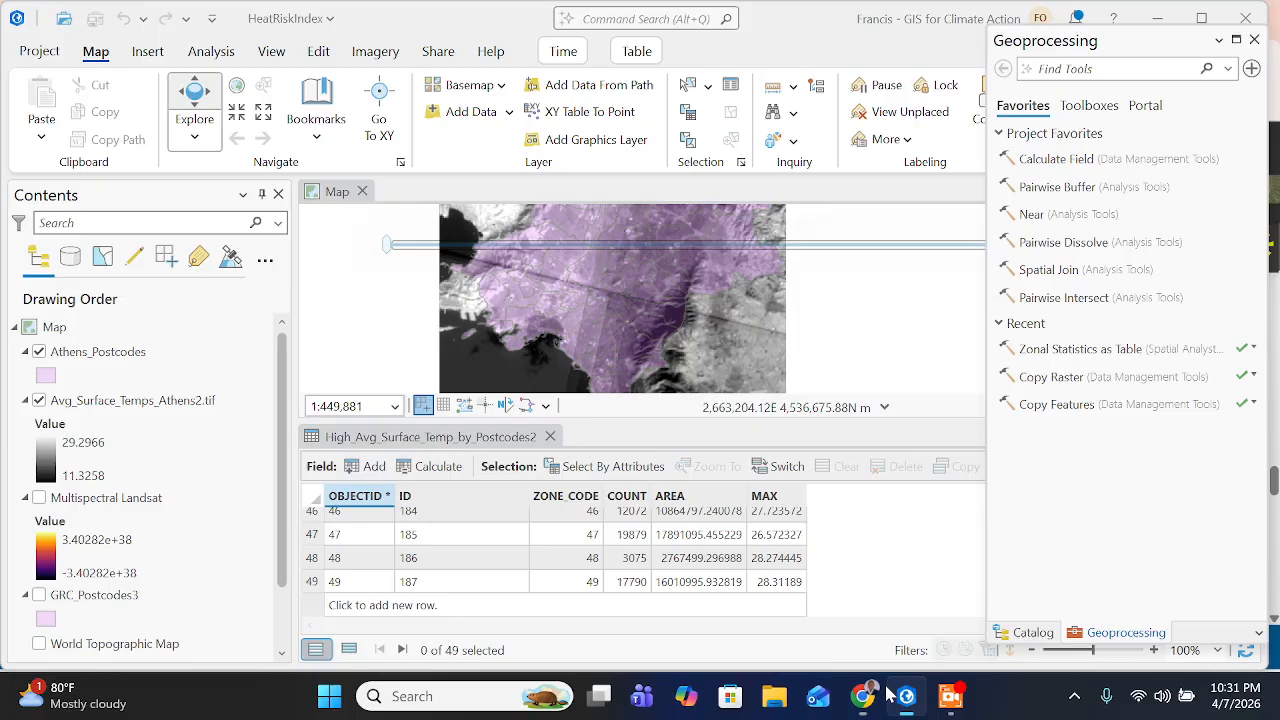
# - Switch to ArcGIS Pro, turn off the Avg_Surface_Temps_Athens2.tif layer and close the High_Avg_Surface_Temp_by_Postcodes2 table
pyautogui.click(906, 696)
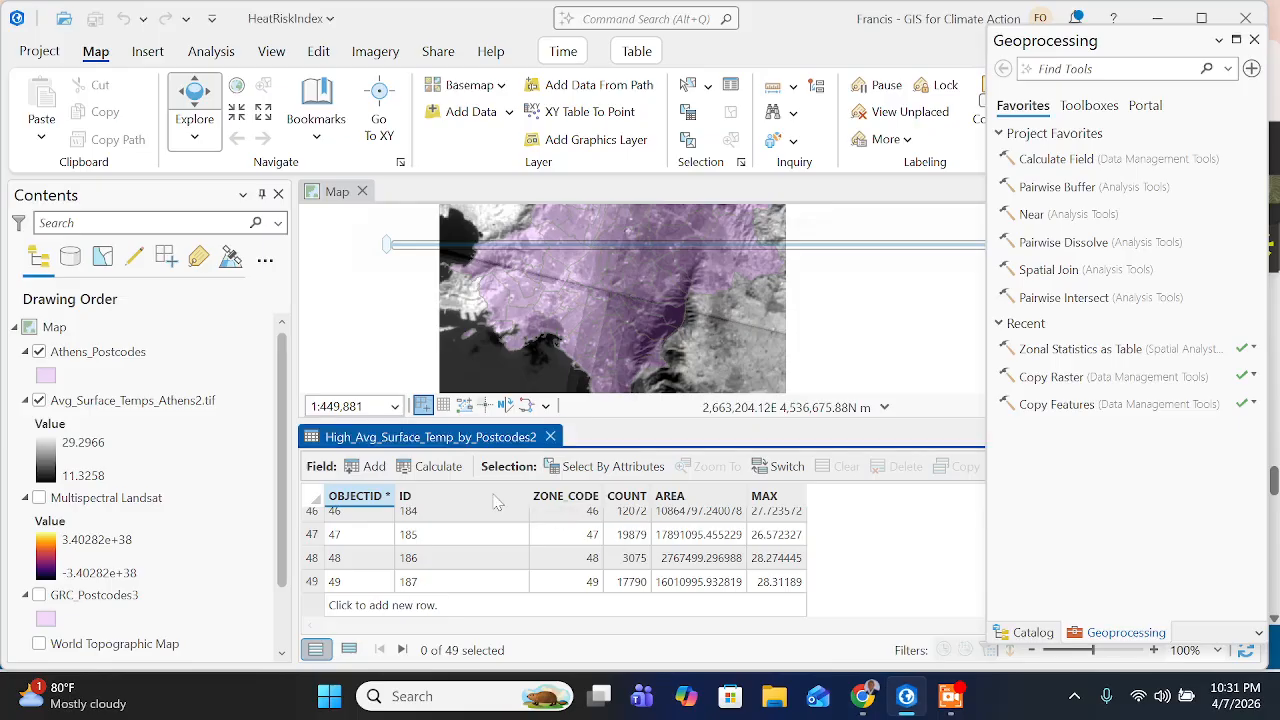
pyautogui.click(40, 401)
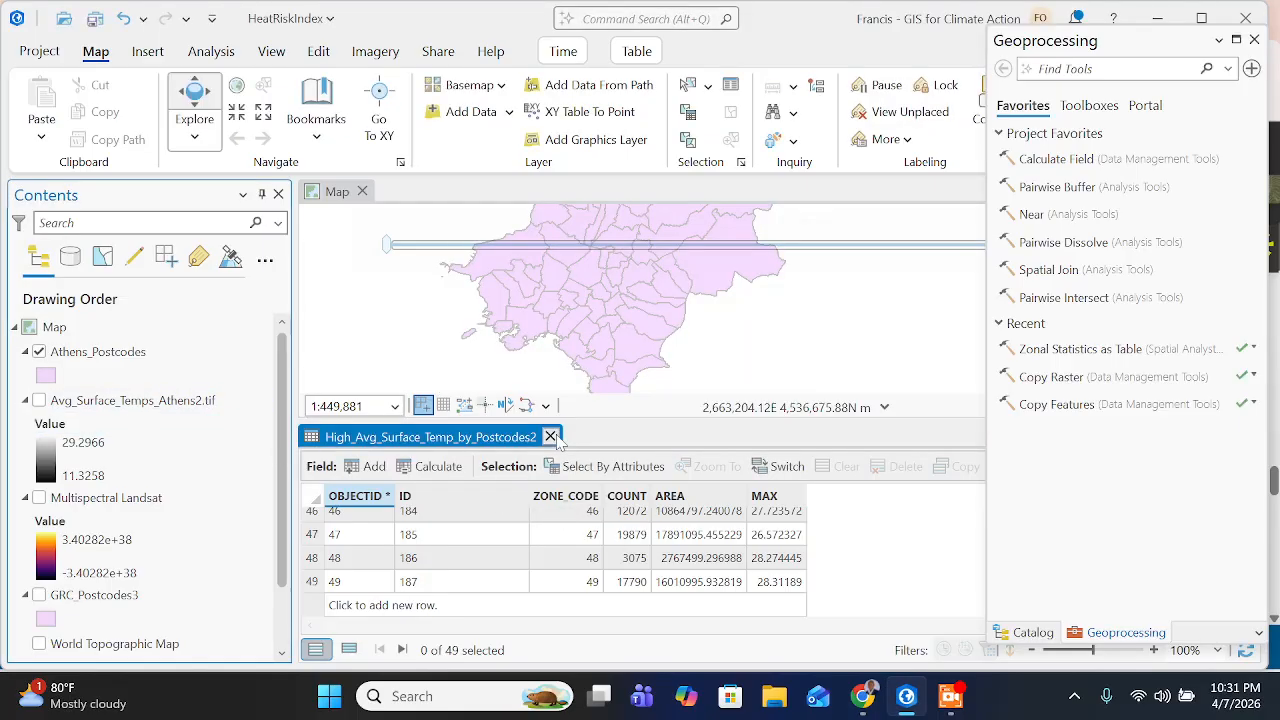
pyautogui.click(551, 437)
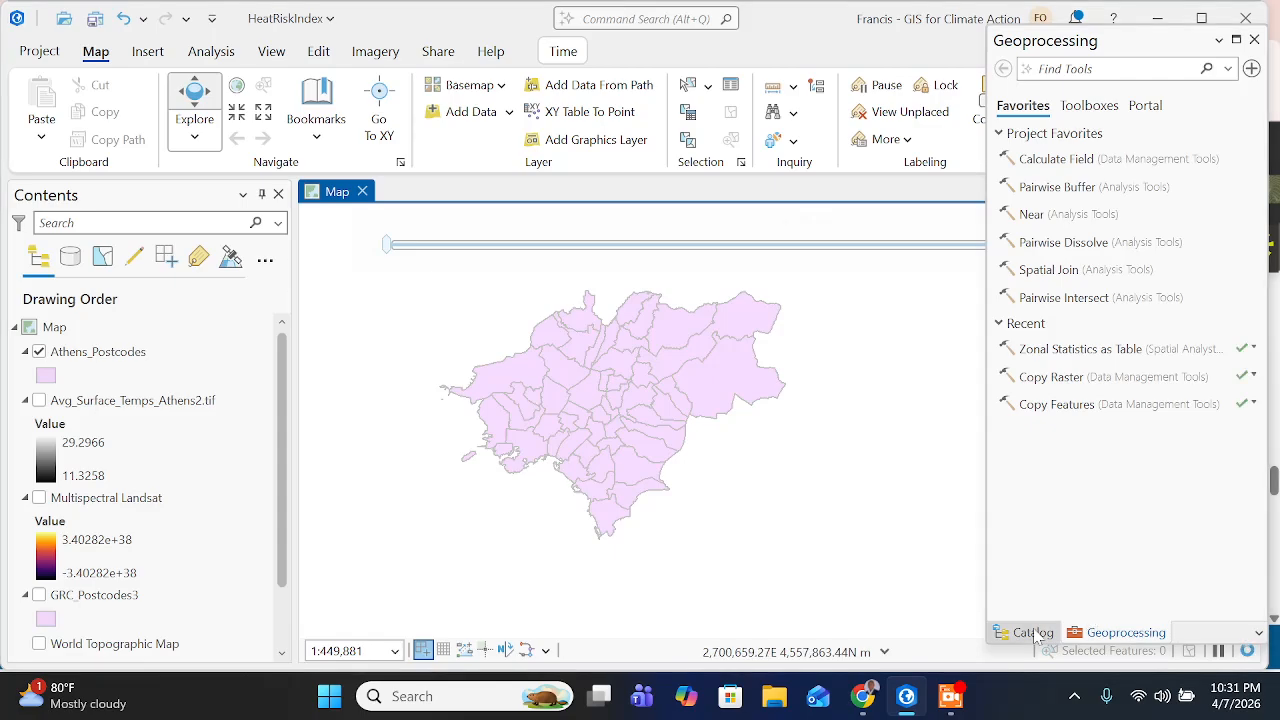
# - Search the Living Atlas portal content in the Catalog for European Space Agency WorldCover 2021 Land Cover
pyautogui.click(1033, 632)
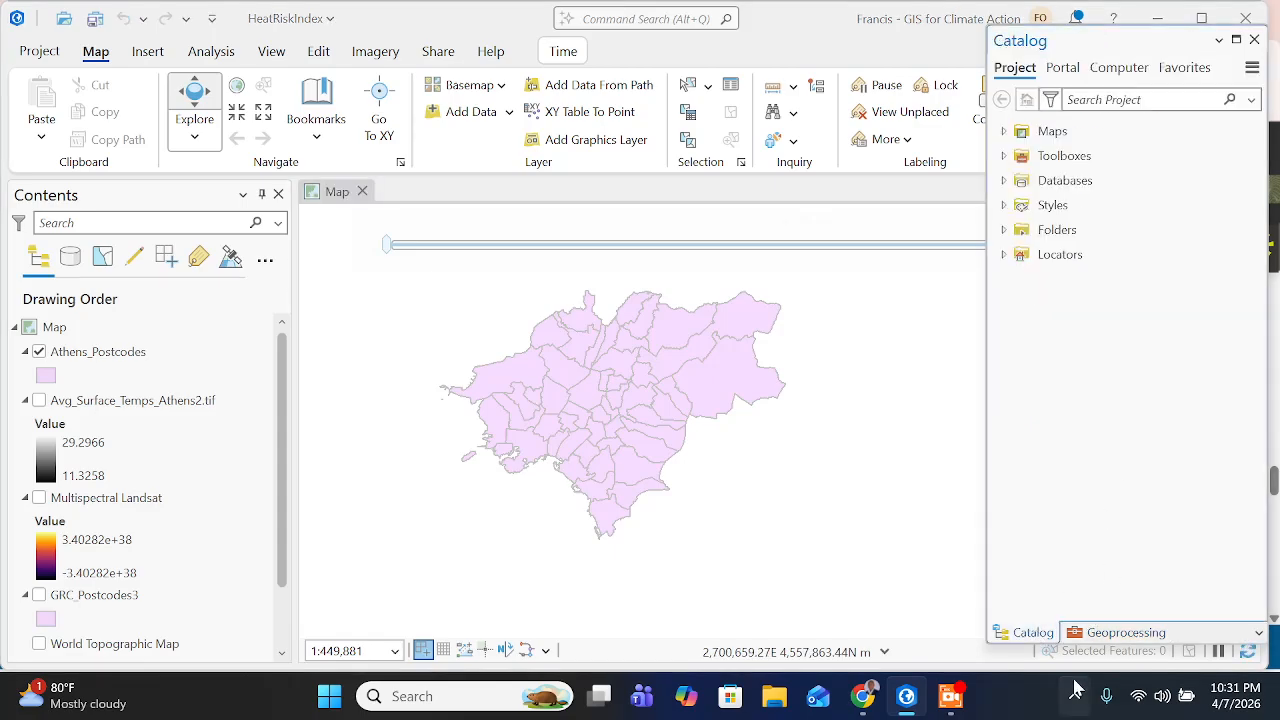
pyautogui.click(1068, 72)
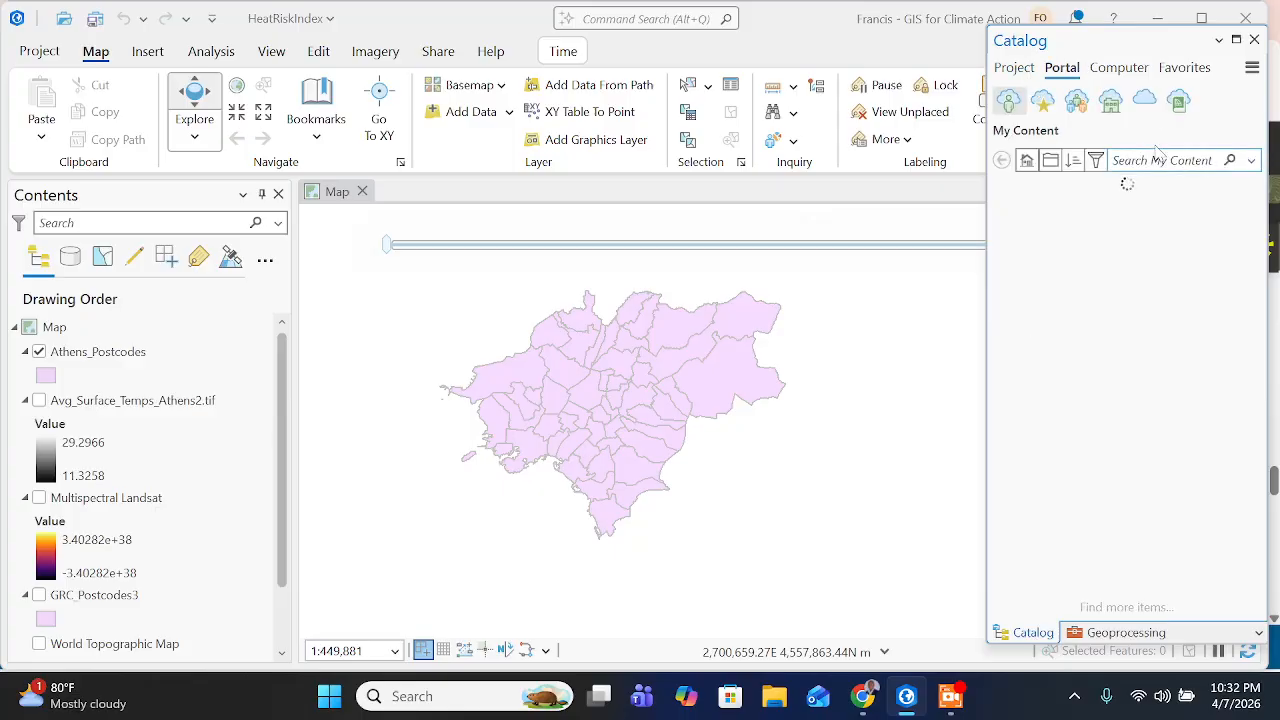
pyautogui.click(1180, 103)
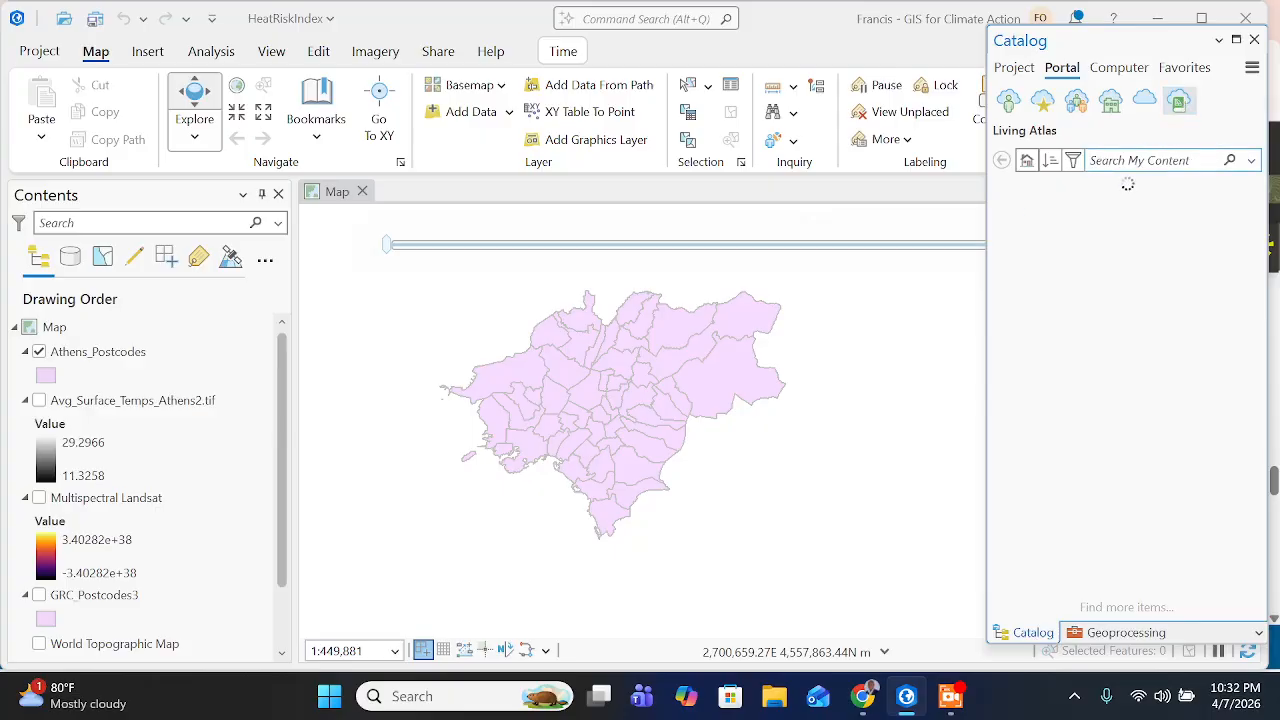
pyautogui.hotkey('ctrl', 'v')
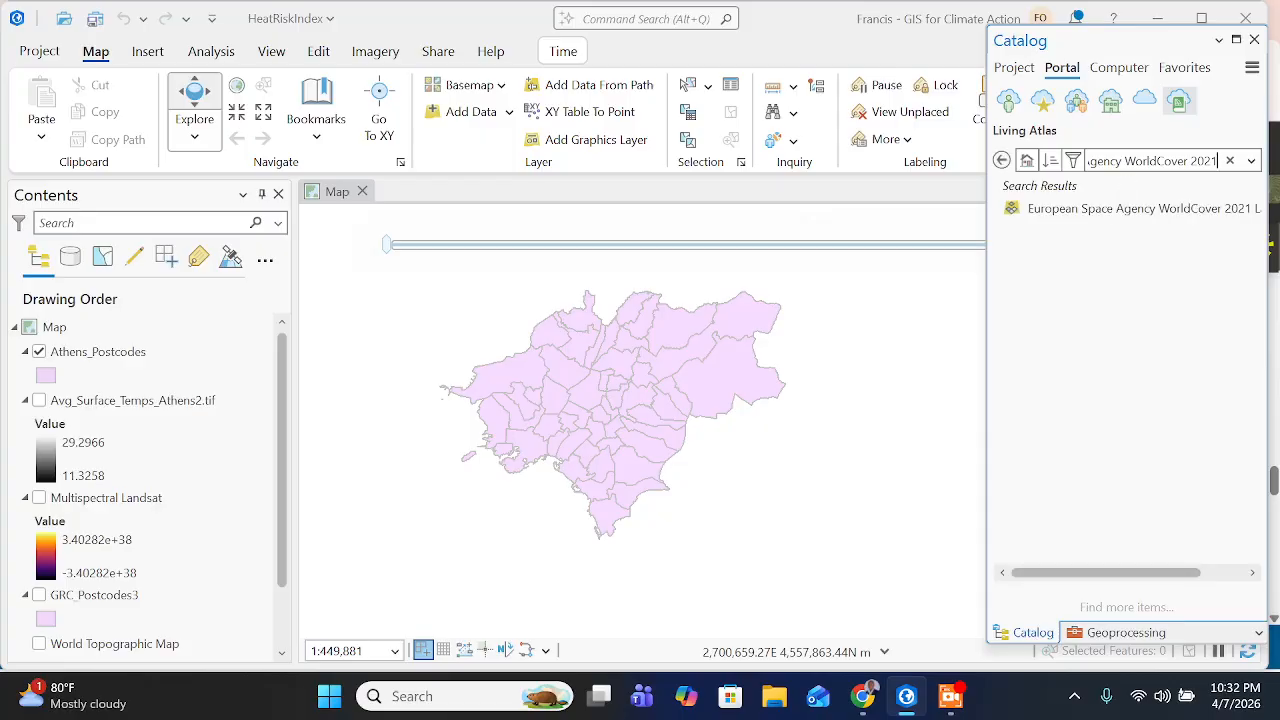
pyautogui.click(953, 708)
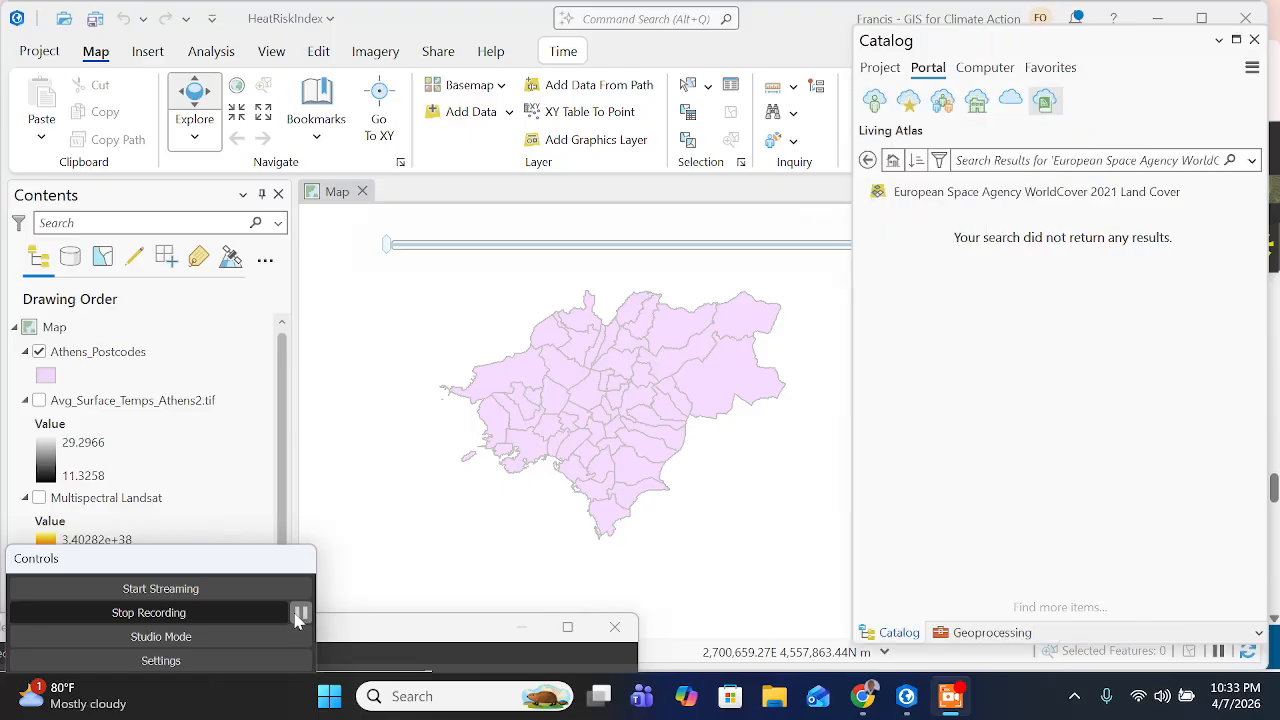
# - Add the European Space Agency WorldCover 2021 Land Cover layer to the current map
pyautogui.click(990, 198)
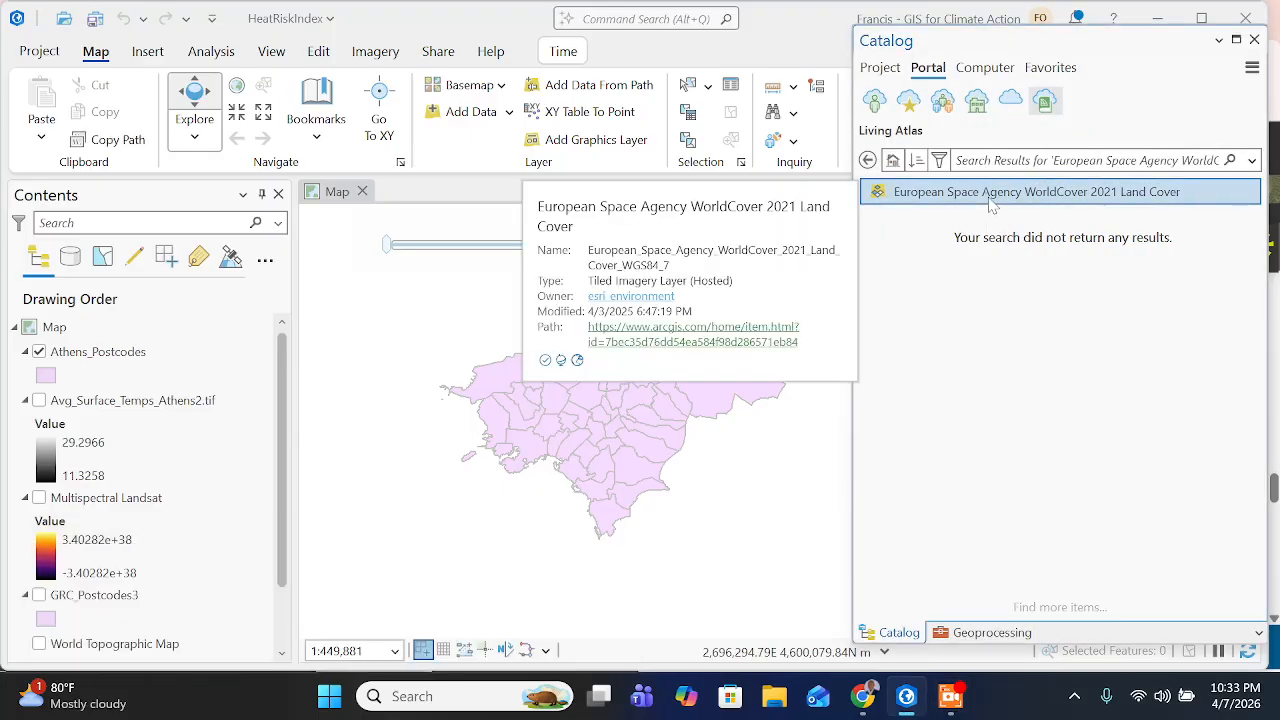
pyautogui.rightClick(992, 205)
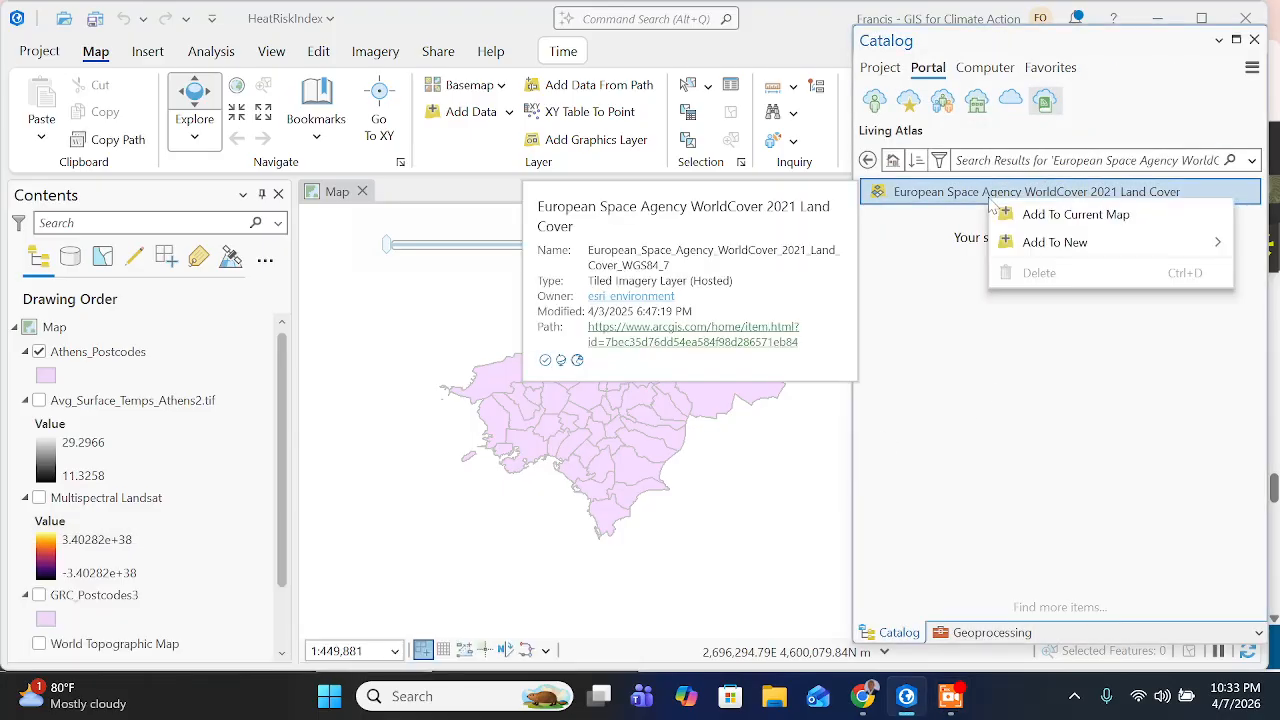
pyautogui.click(1076, 216)
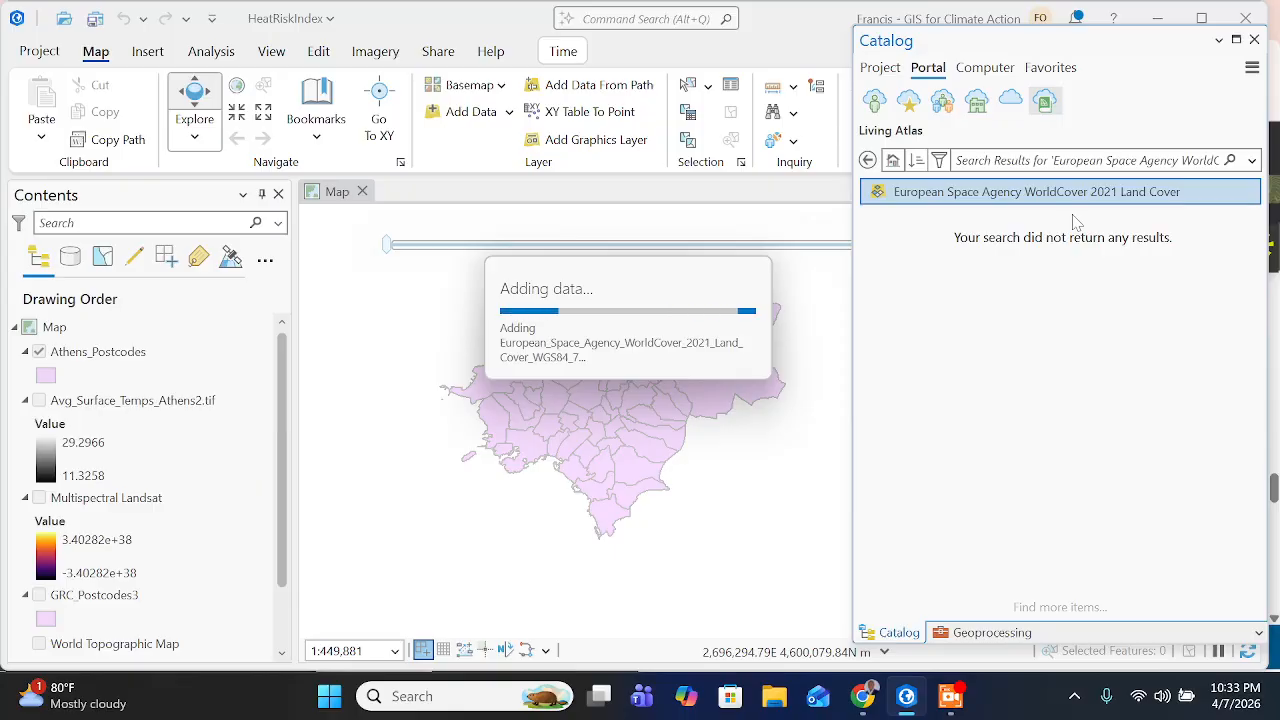
pyautogui.click(950, 696)
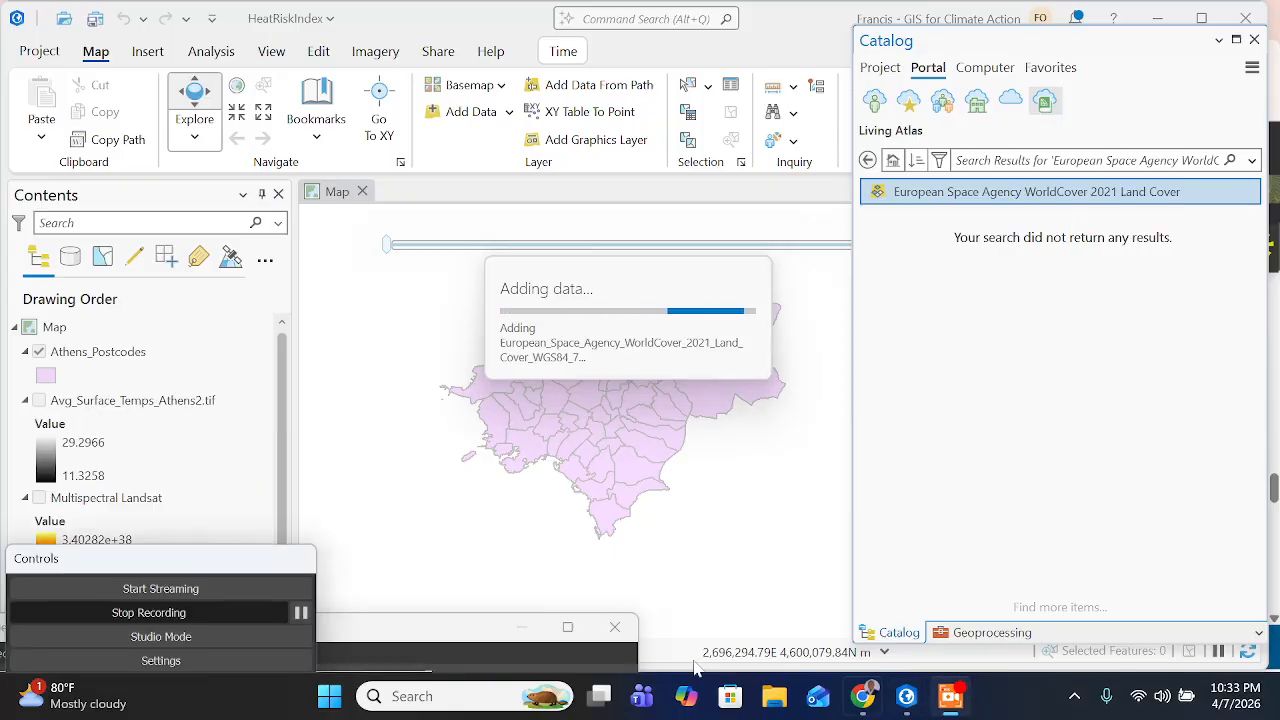
pyautogui.click(302, 614)
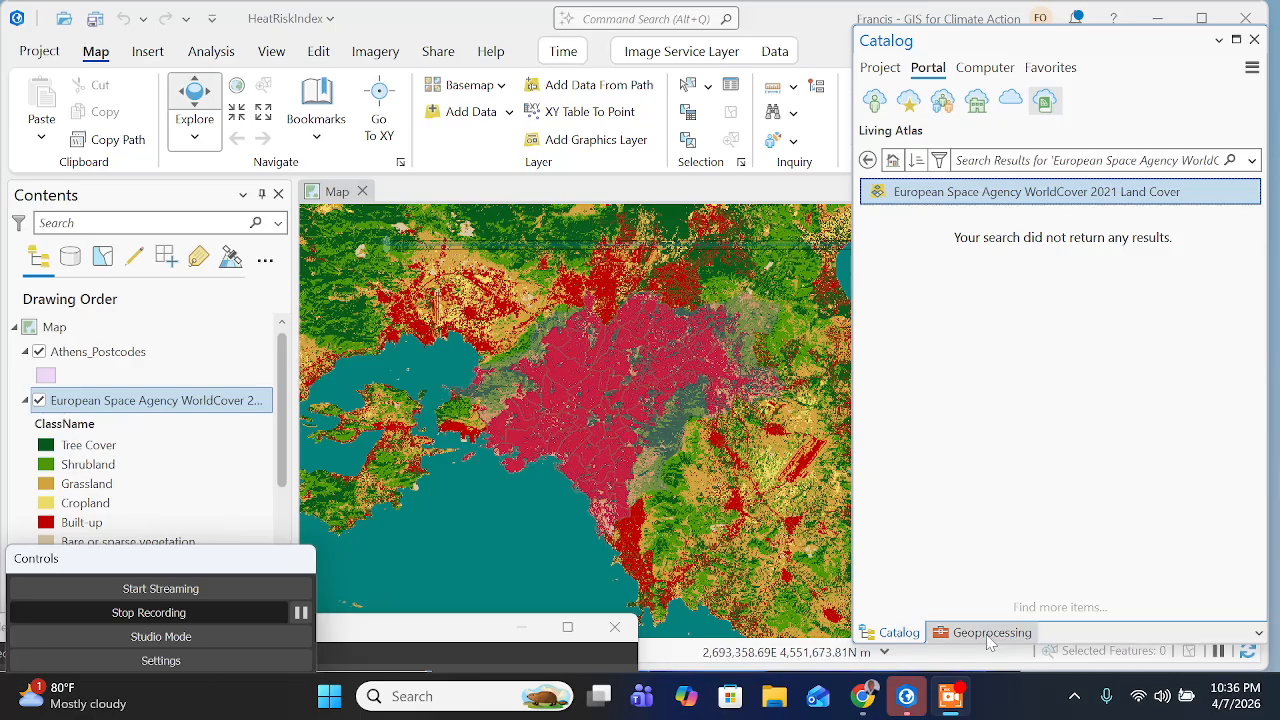
# - Switch to the Esri training page in Chrome and read the instructions for opening the Remap raster function
pyautogui.click(862, 696)
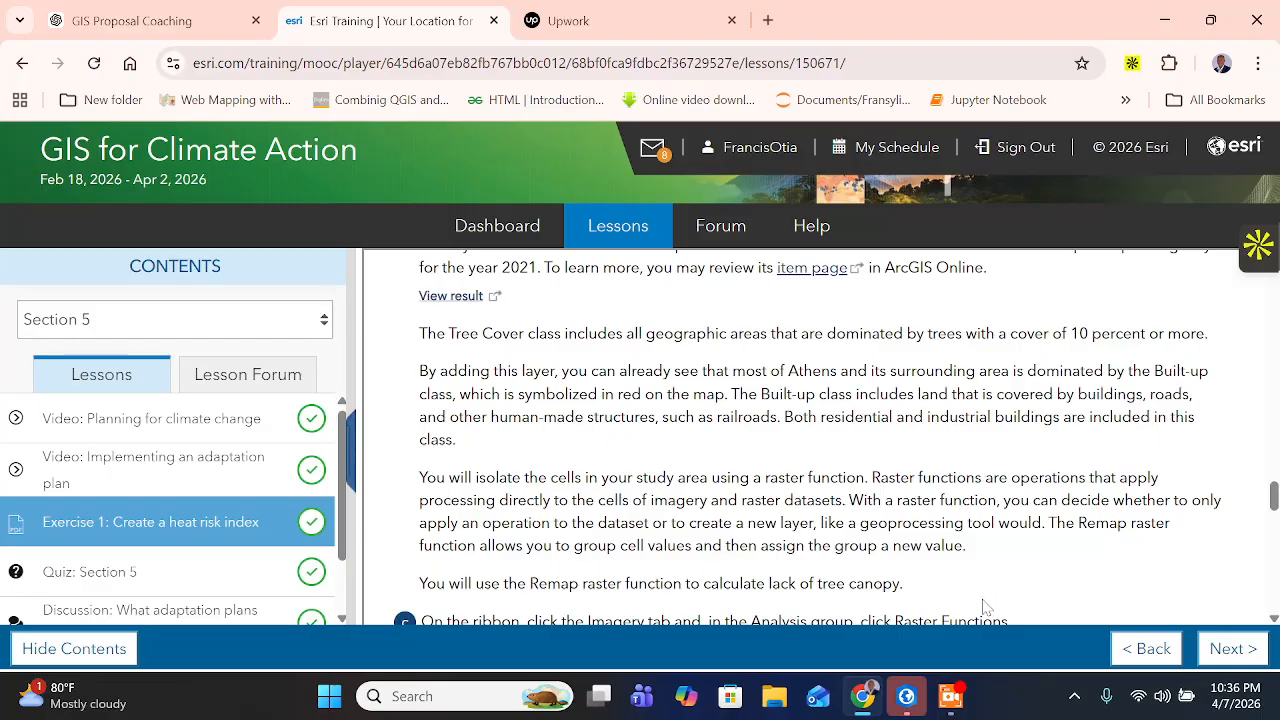
pyautogui.scroll(-1, 800, 437)
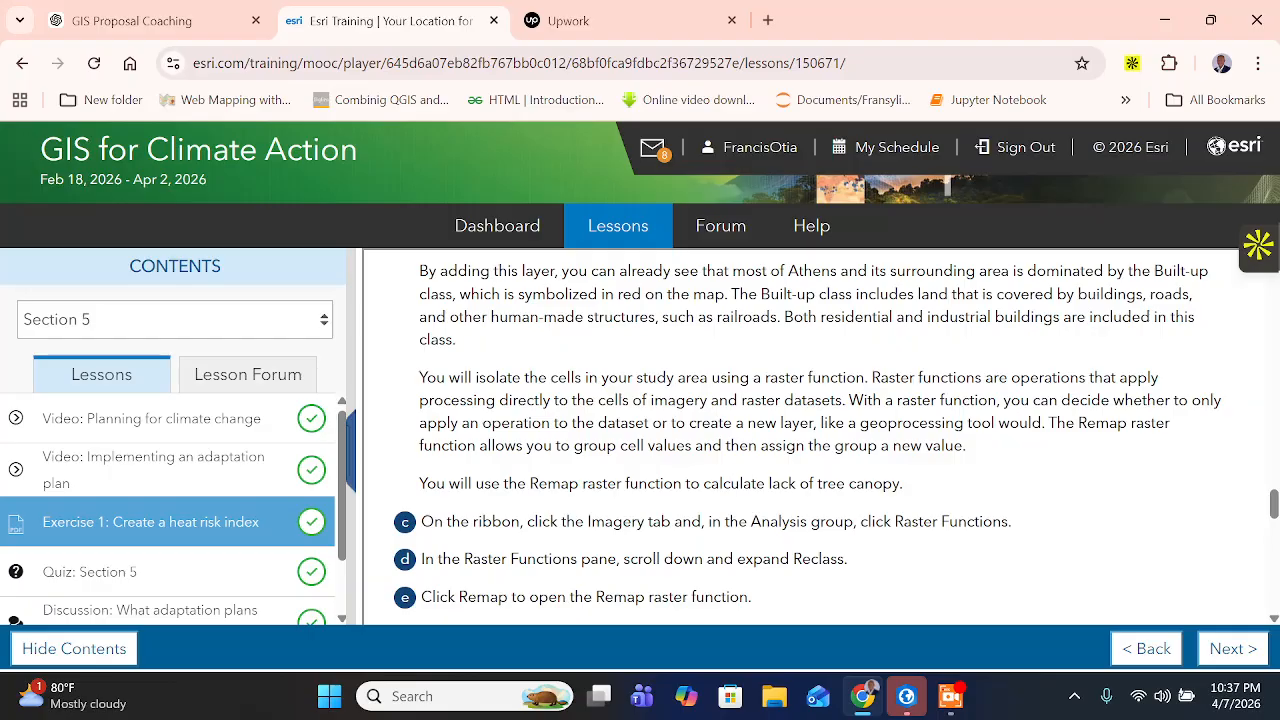
pyautogui.scroll(-1, 808, 437)
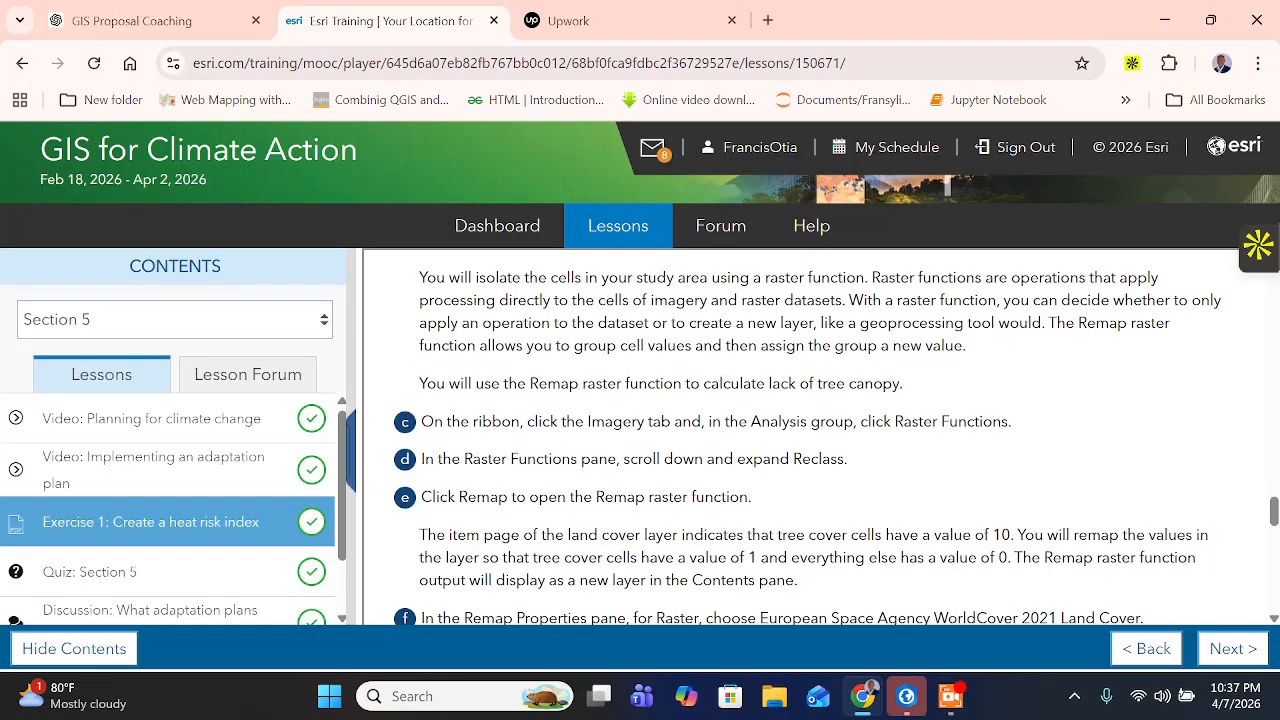
pyautogui.moveTo(595, 383); pyautogui.dragTo(883, 383)
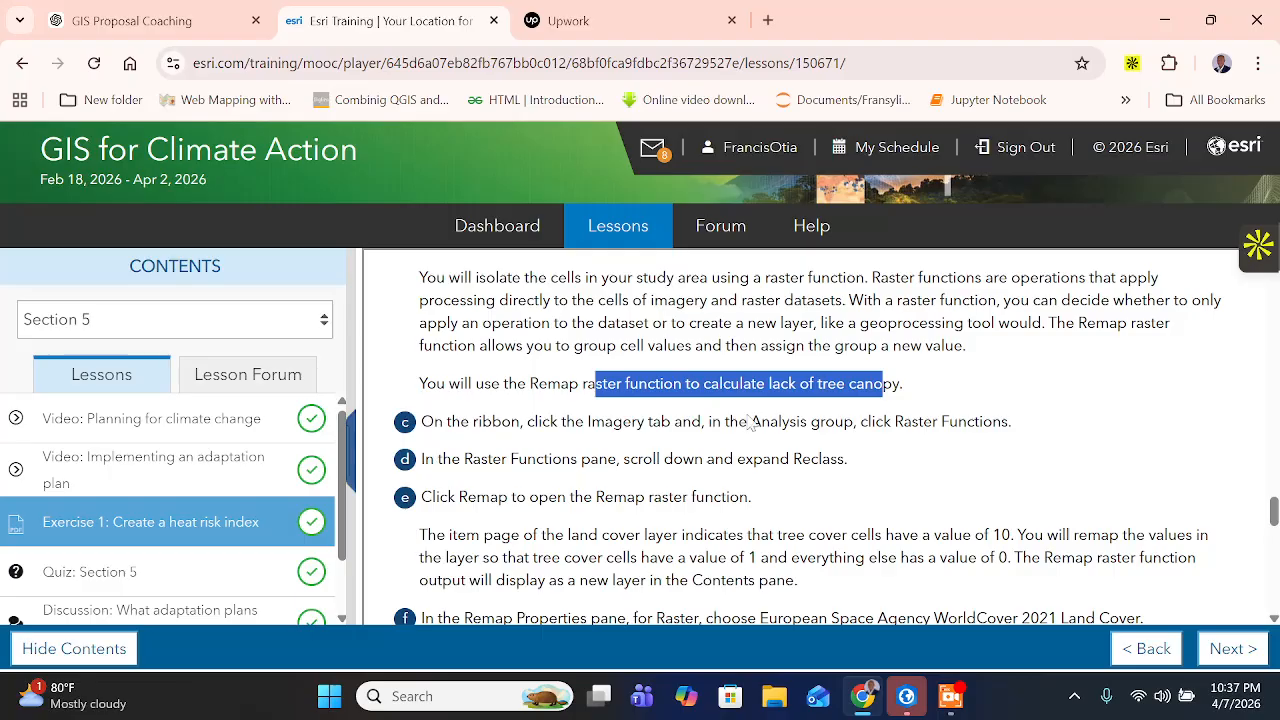
pyautogui.moveTo(556, 421); pyautogui.dragTo(624, 421)
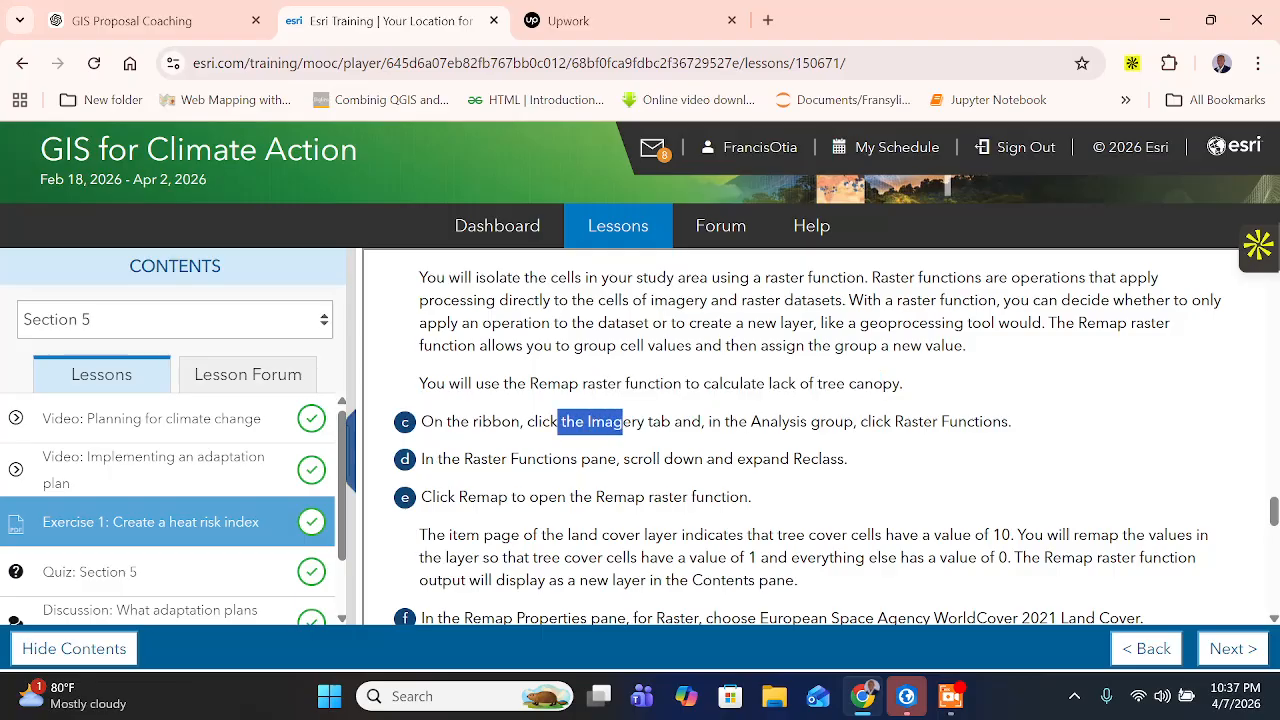
pyautogui.moveTo(712, 421); pyautogui.dragTo(1035, 430)
# - Switch to ArcGIS Pro, narrow the Catalog pane and open the Raster Functions pane from the imagery analysis tools
pyautogui.click(914, 697)
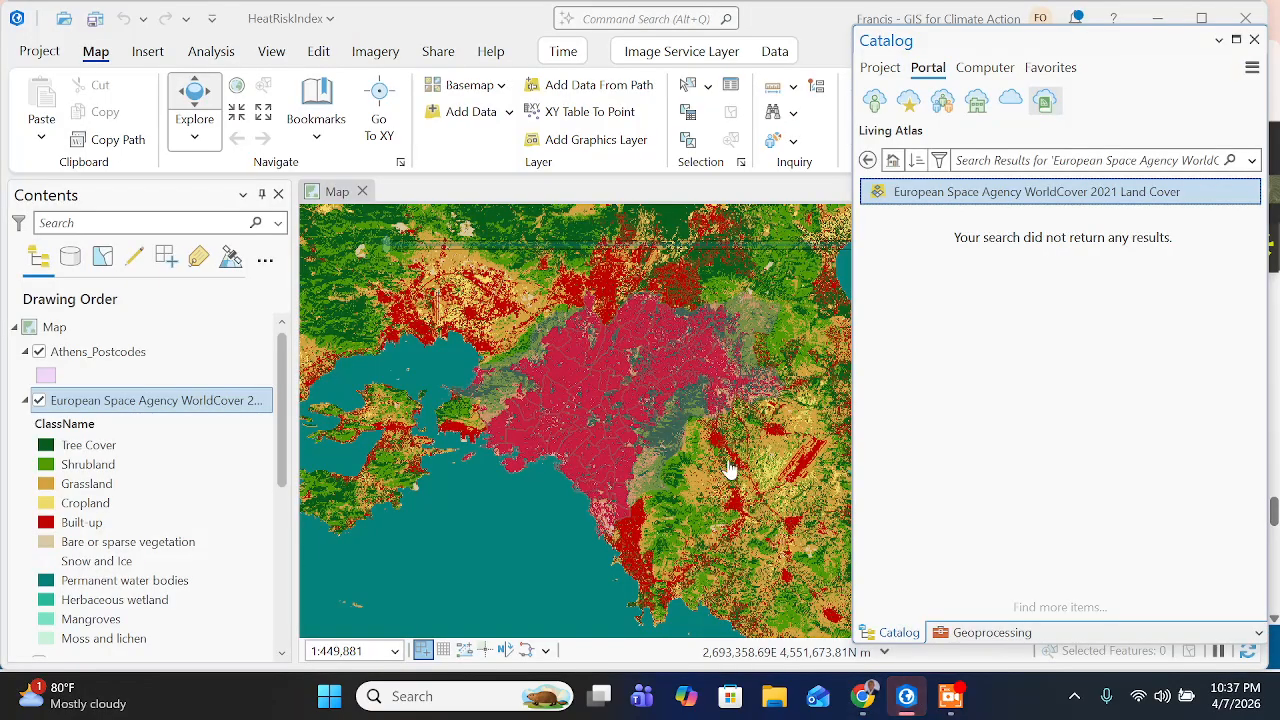
pyautogui.click(382, 53)
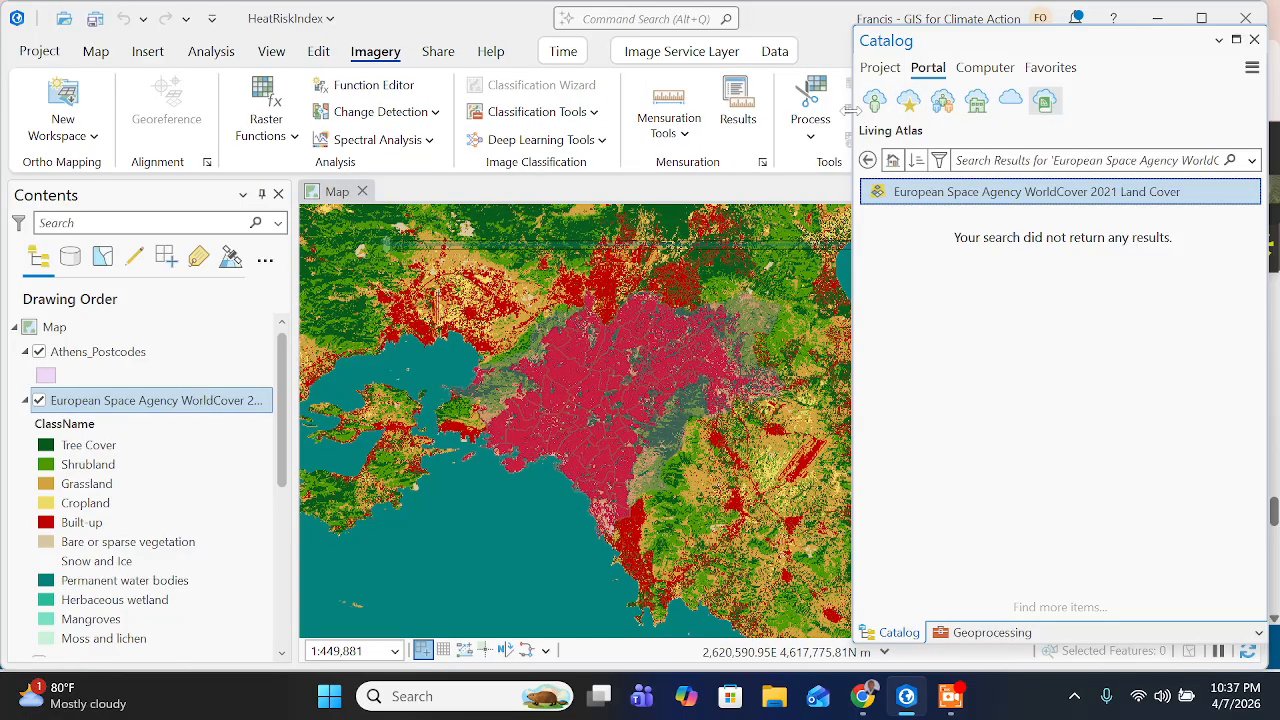
pyautogui.moveTo(855, 120); pyautogui.dragTo(1140, 150)
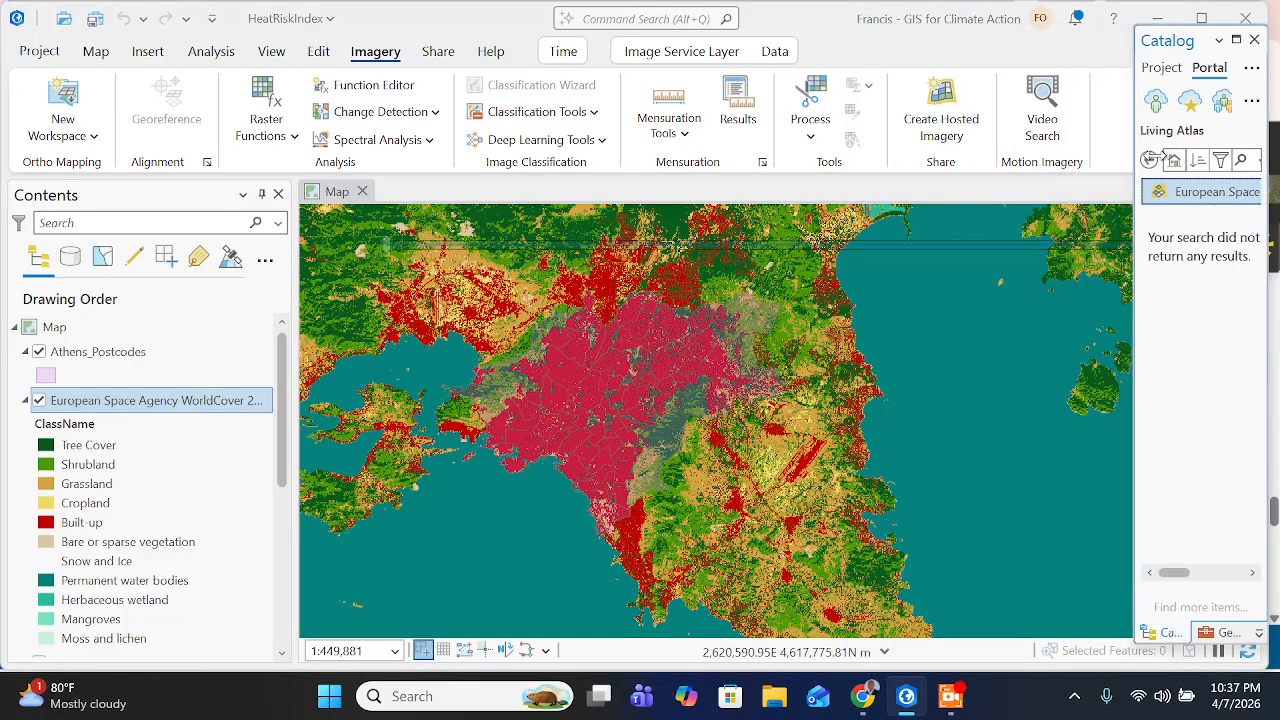
pyautogui.click(266, 115)
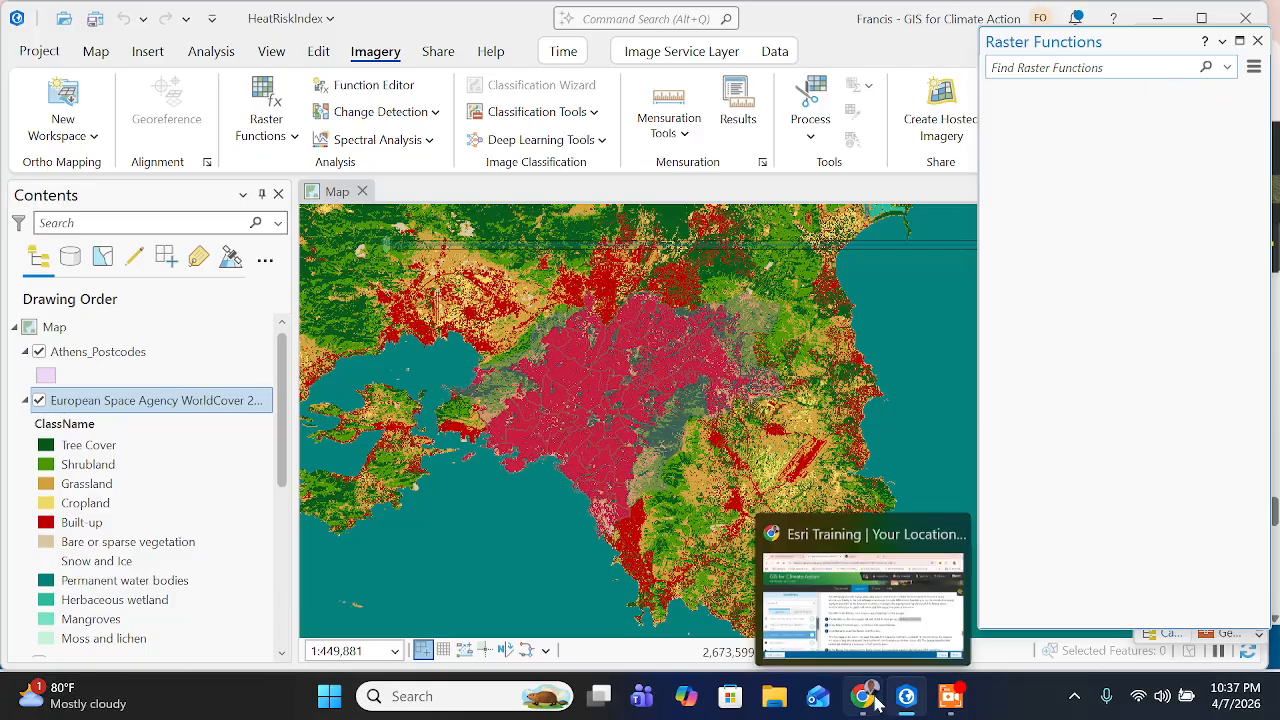
# - Check the Reclass instruction on the Esri training page in Chrome and return to ArcGIS Pro
pyautogui.click(816, 598)
pyautogui.moveTo(464, 458); pyautogui.dragTo(851, 463)
pyautogui.moveTo(906, 696)
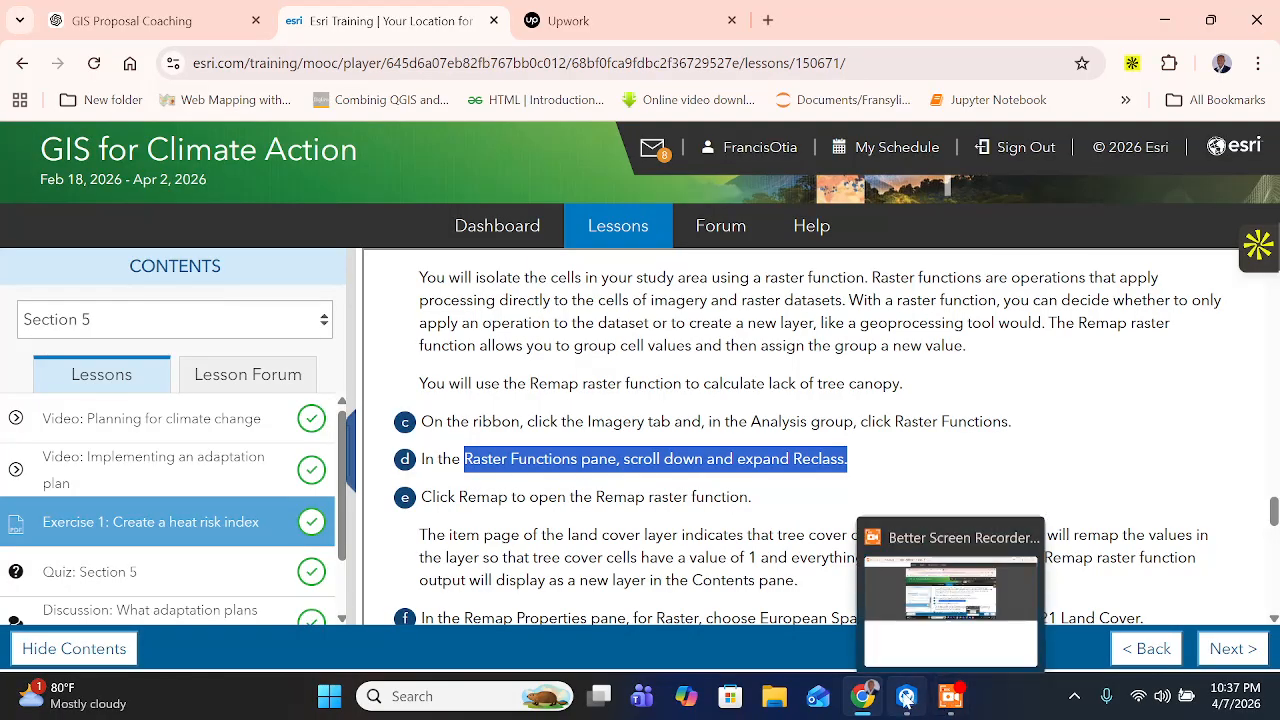
pyautogui.click(950, 600)
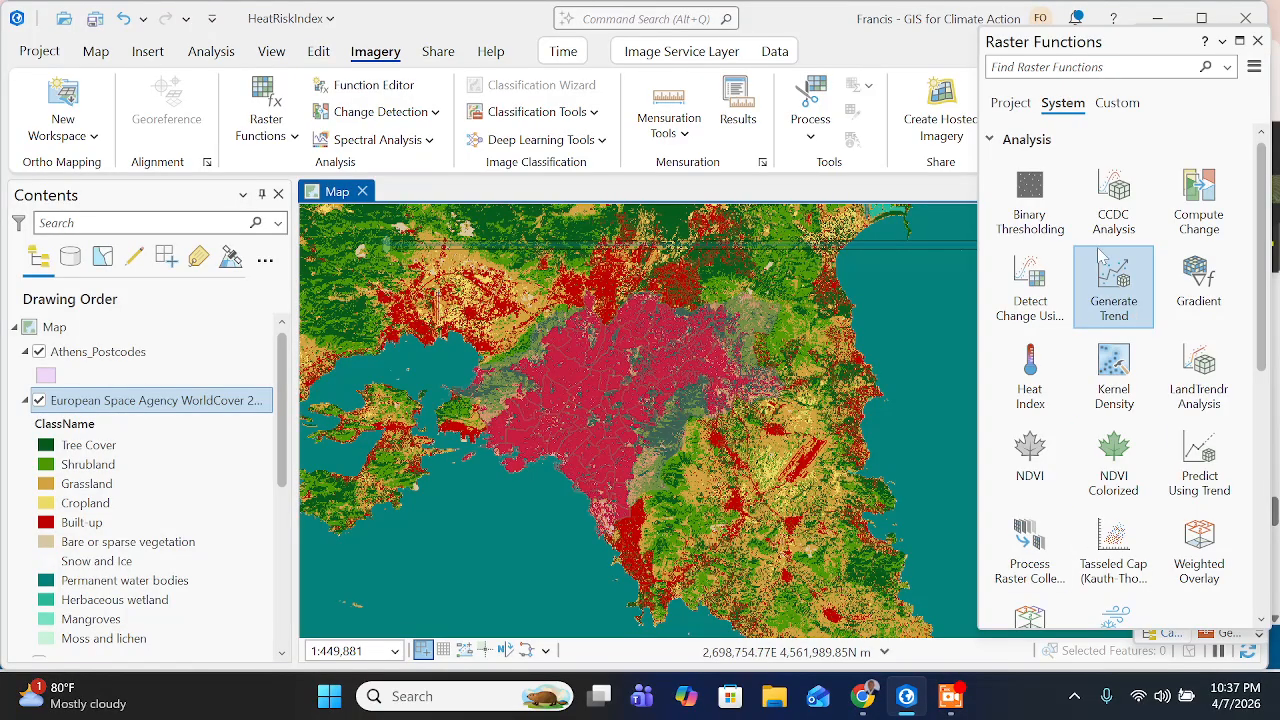
# - Collapse the Analysis category of system raster functions and open the Remap function from the Reclass category
pyautogui.click(999, 143)
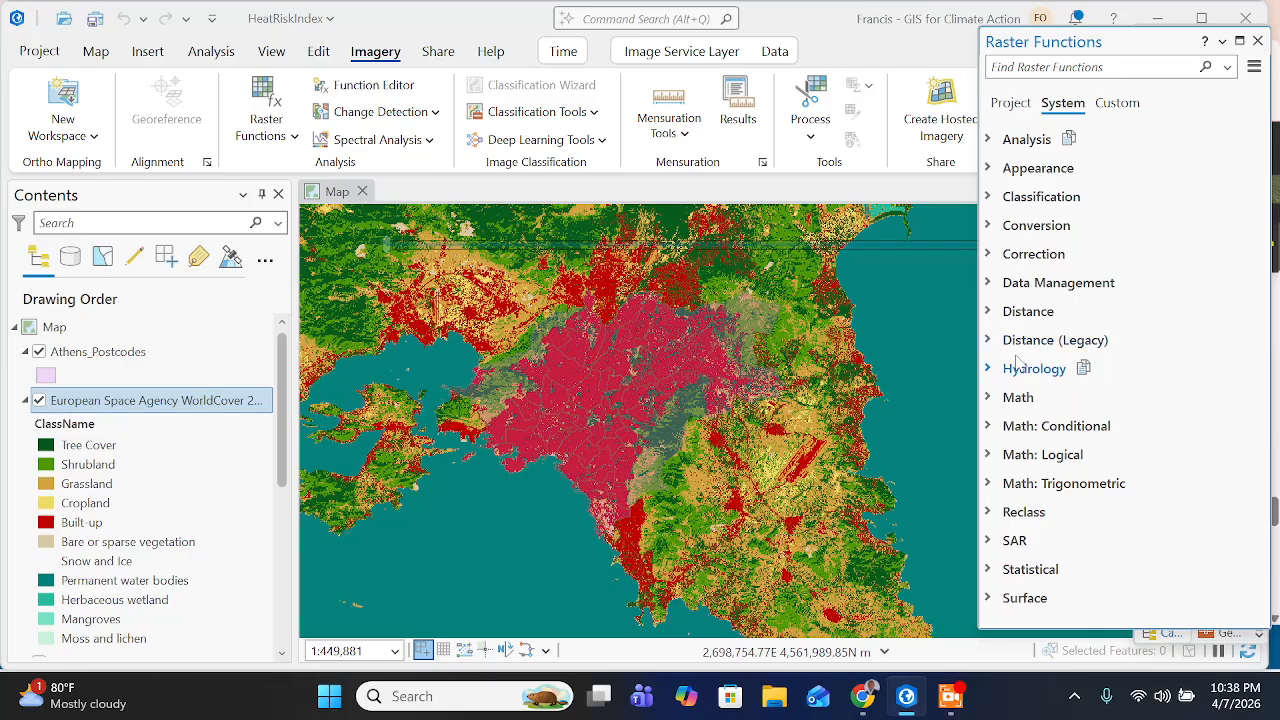
pyautogui.click(1022, 512)
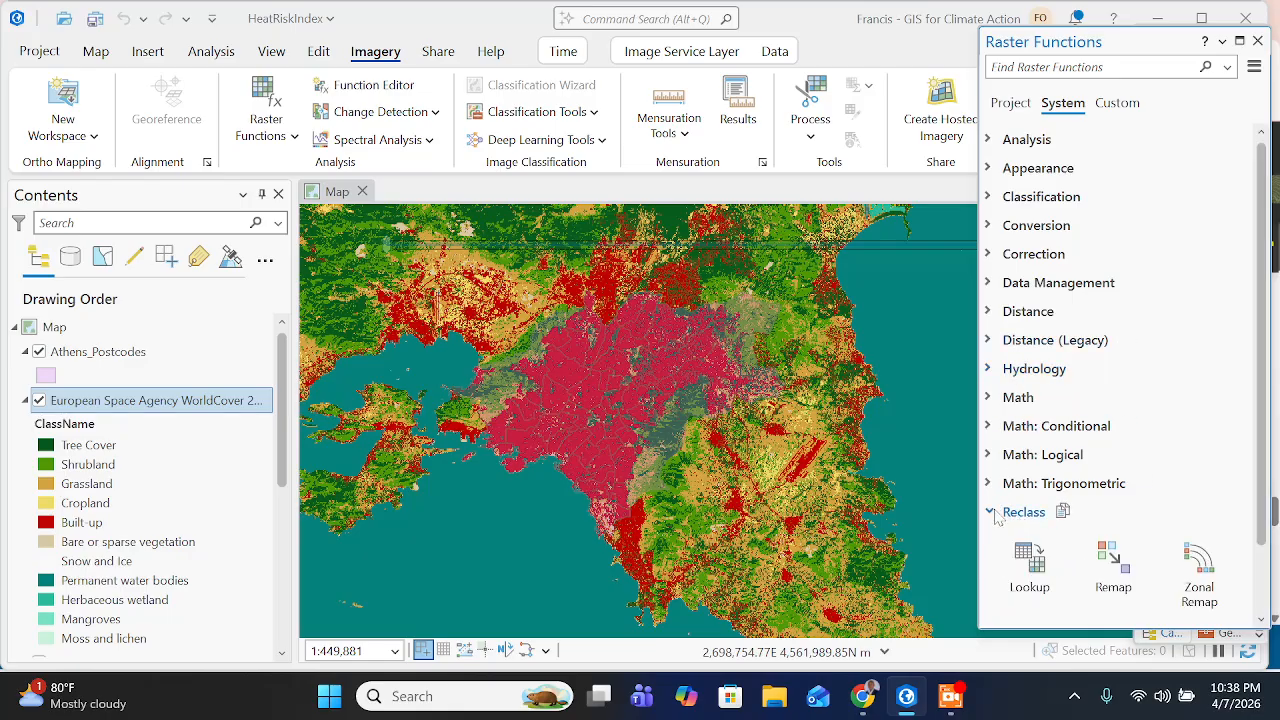
pyautogui.scroll(-1, 1060, 521)
pyautogui.click(1116, 505)
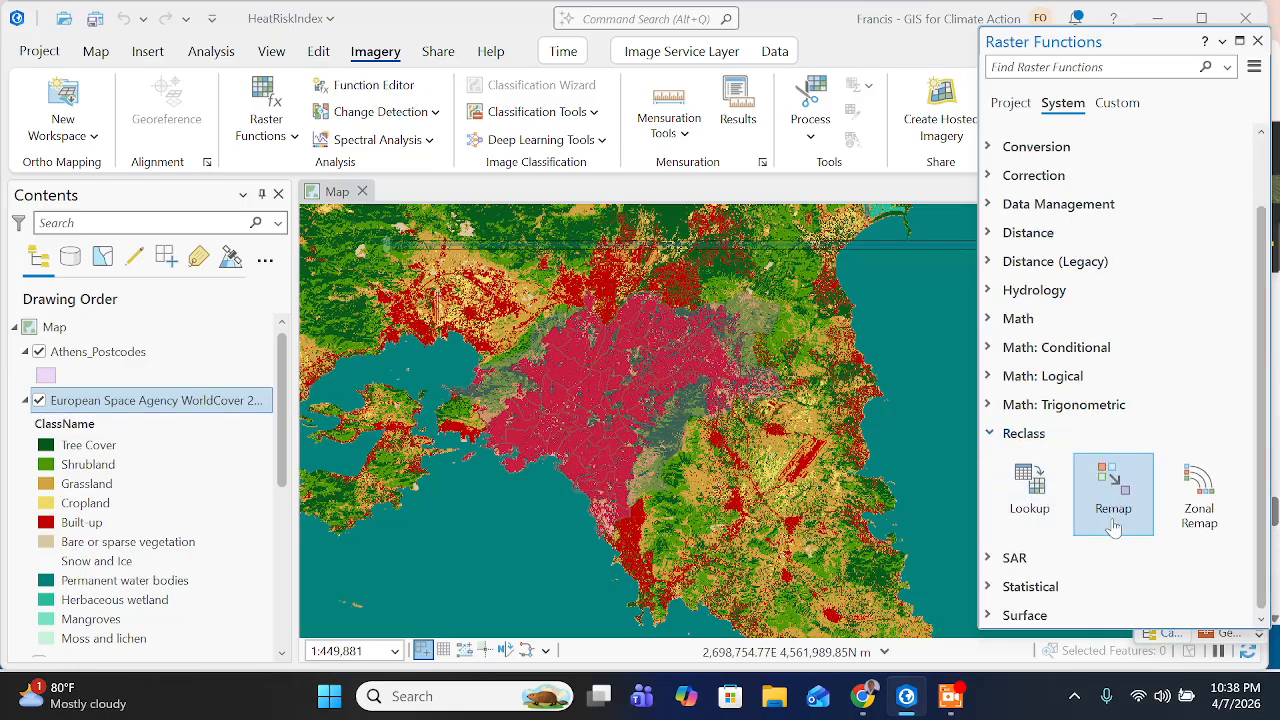
pyautogui.click(1114, 505)
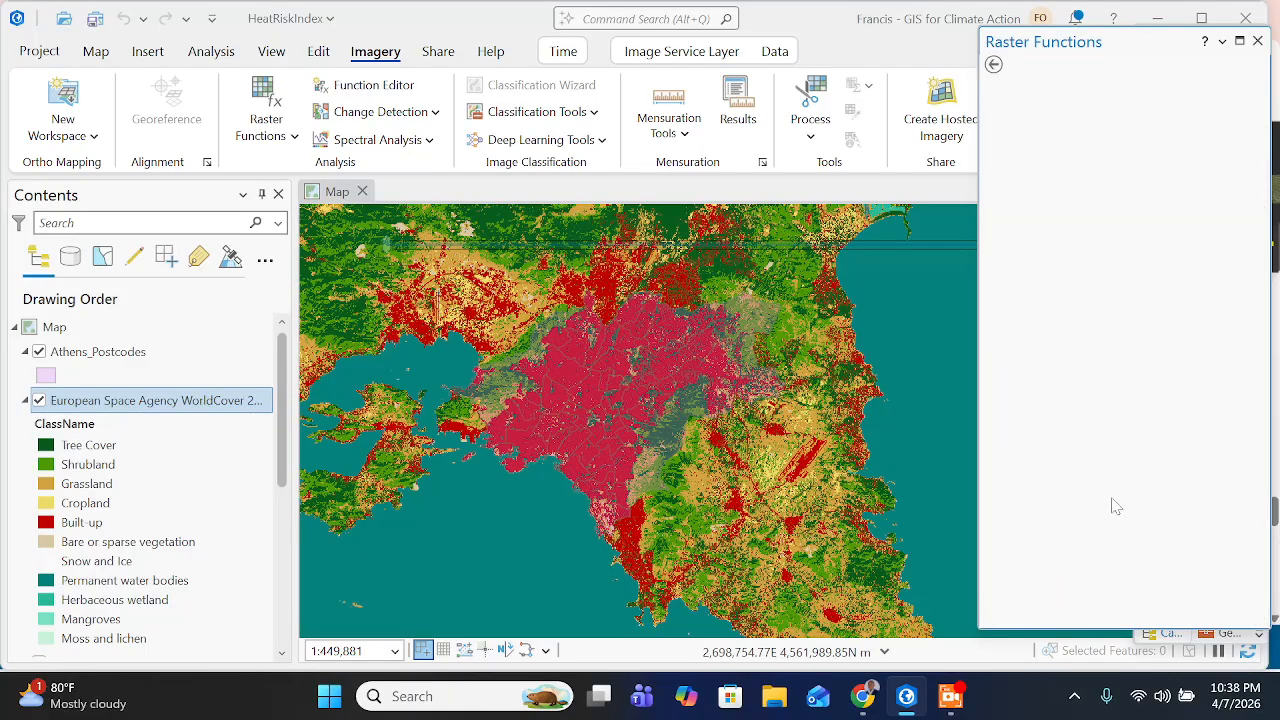
# - Switch to the Esri training page in Chrome and read how tree cover values are remapped and which raster to choose
pyautogui.click(862, 697)
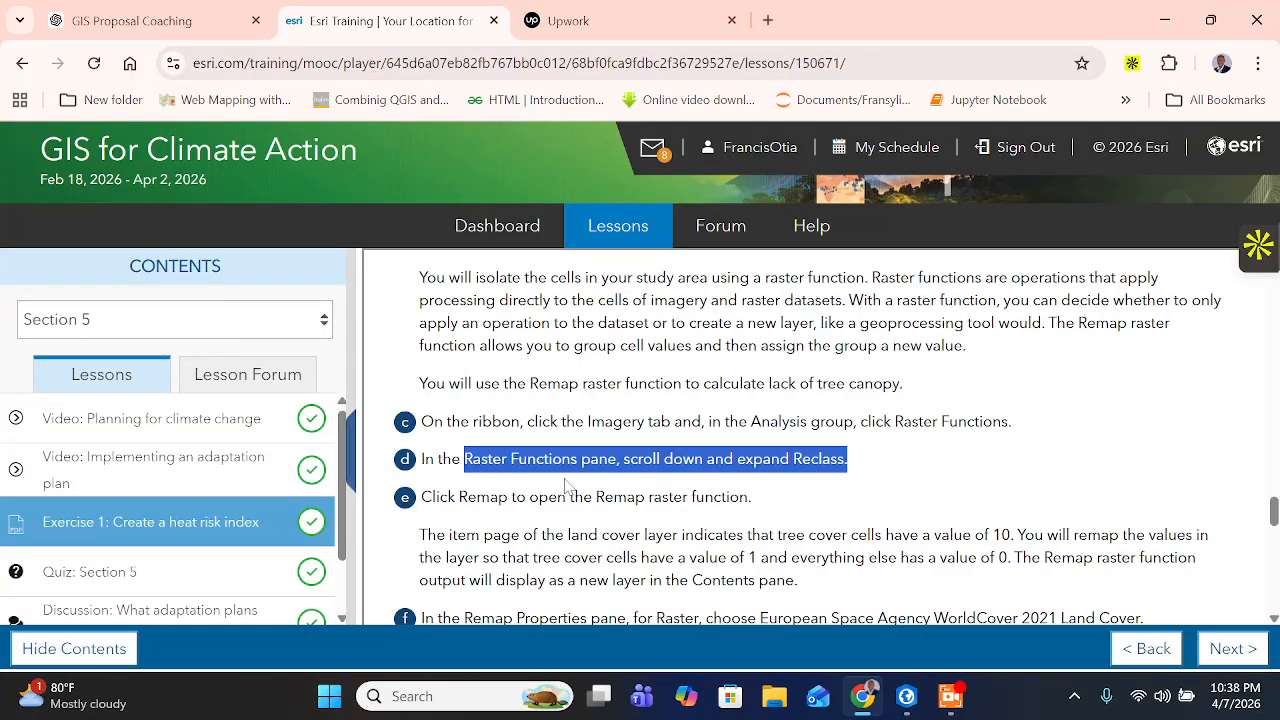
pyautogui.scroll(-1, 800, 430)
pyautogui.moveTo(597, 397); pyautogui.dragTo(740, 428)
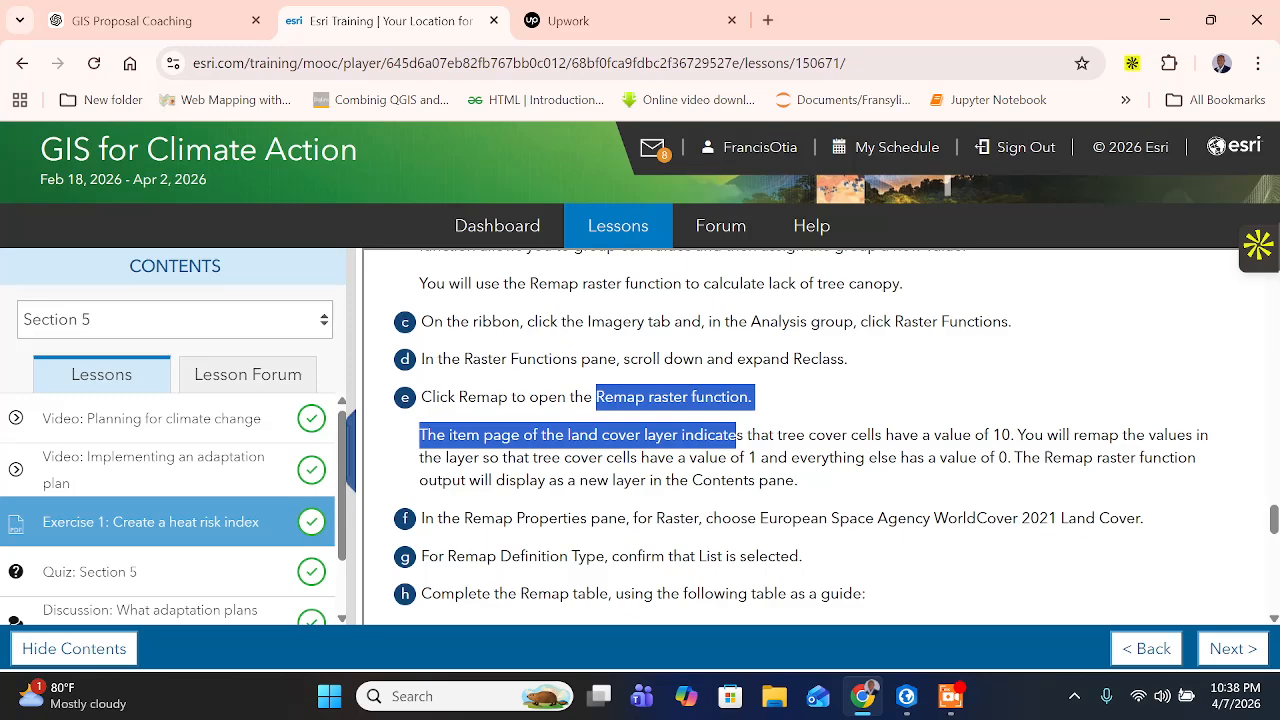
pyautogui.click(738, 436)
pyautogui.moveTo(579, 435); pyautogui.dragTo(610, 435)
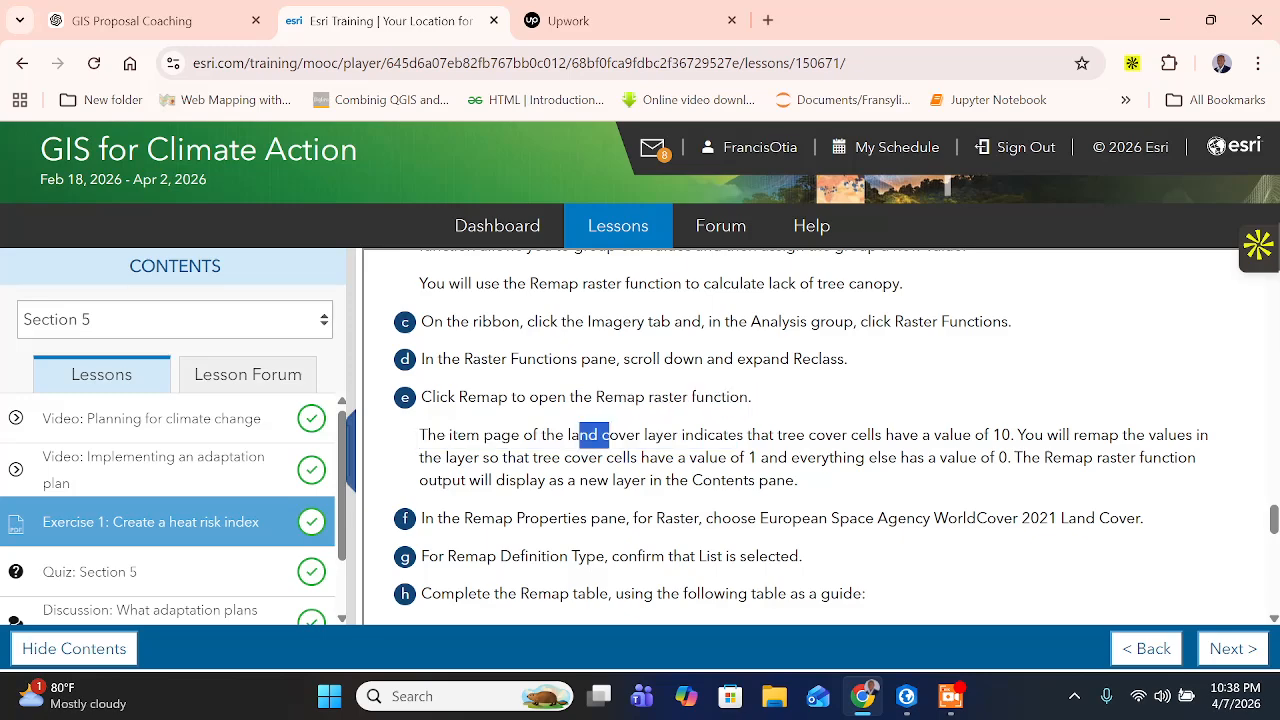
pyautogui.scroll(-1, 938, 398)
pyautogui.click(612, 400)
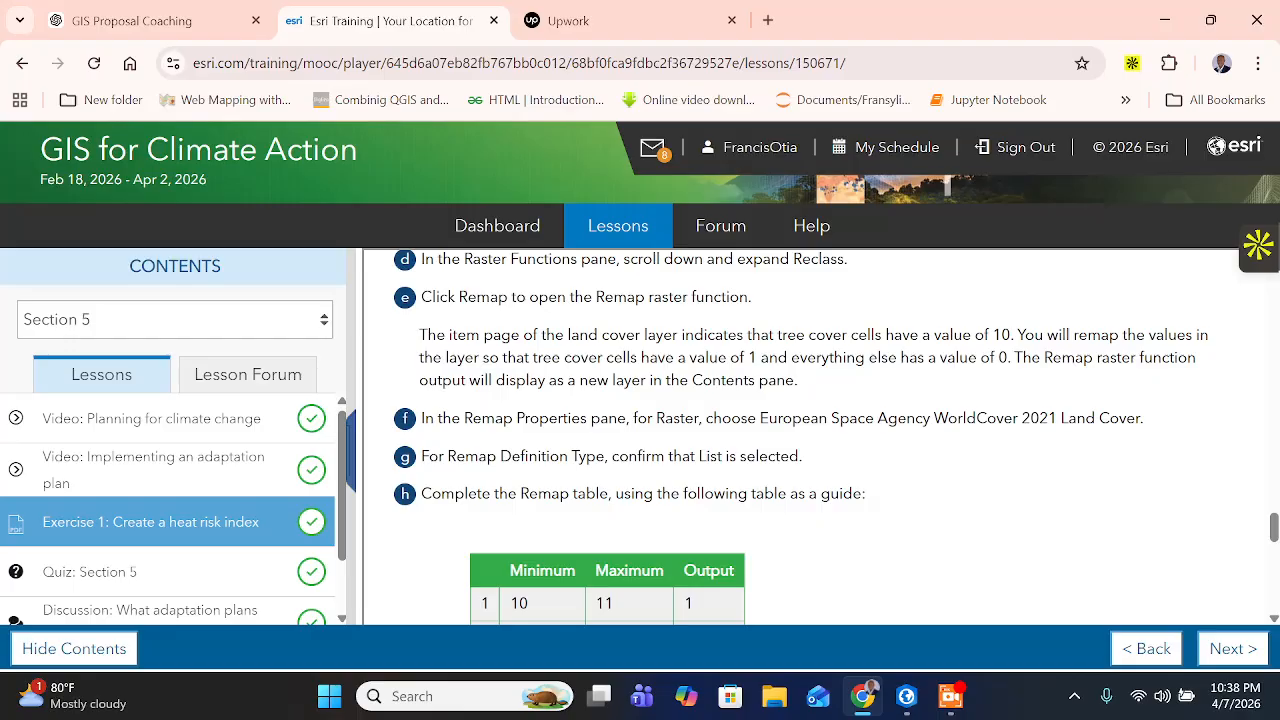
pyautogui.moveTo(1003, 335); pyautogui.dragTo(990, 335)
pyautogui.click(992, 338)
pyautogui.moveTo(474, 357); pyautogui.dragTo(794, 380)
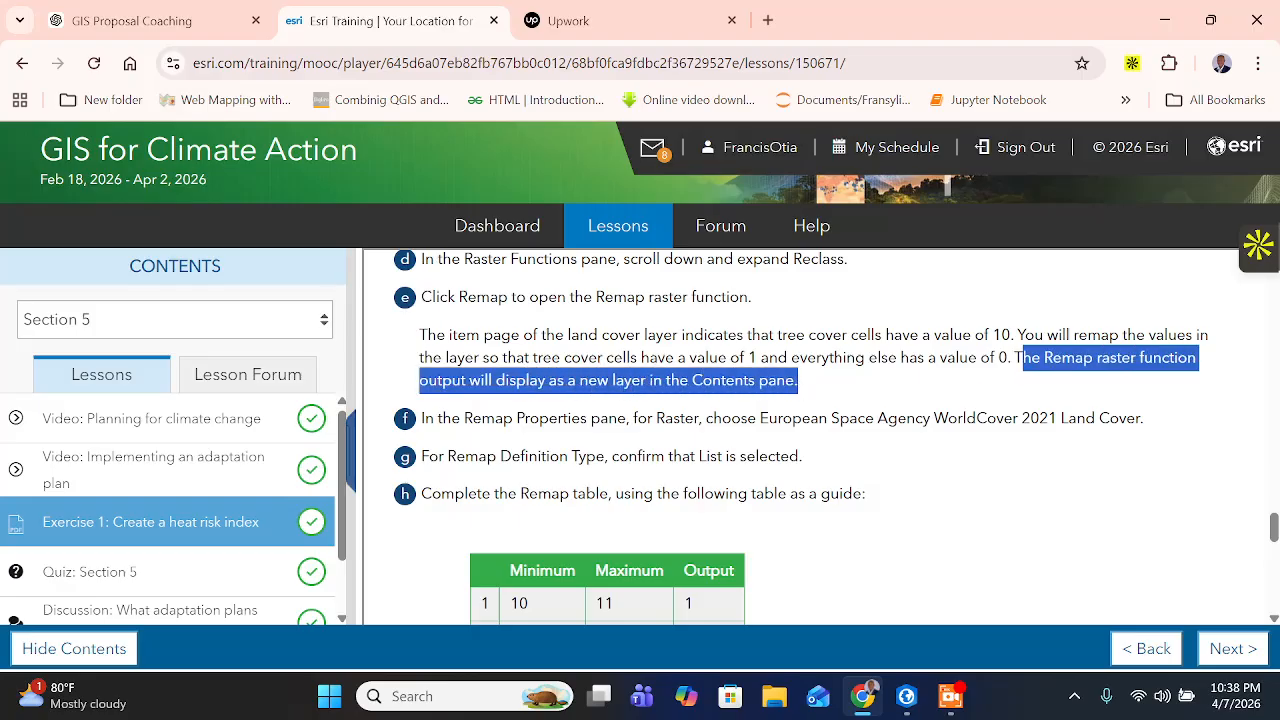
pyautogui.moveTo(472, 418); pyautogui.dragTo(532, 418)
pyautogui.click(590, 418)
pyautogui.moveTo(672, 418); pyautogui.dragTo(1172, 432)
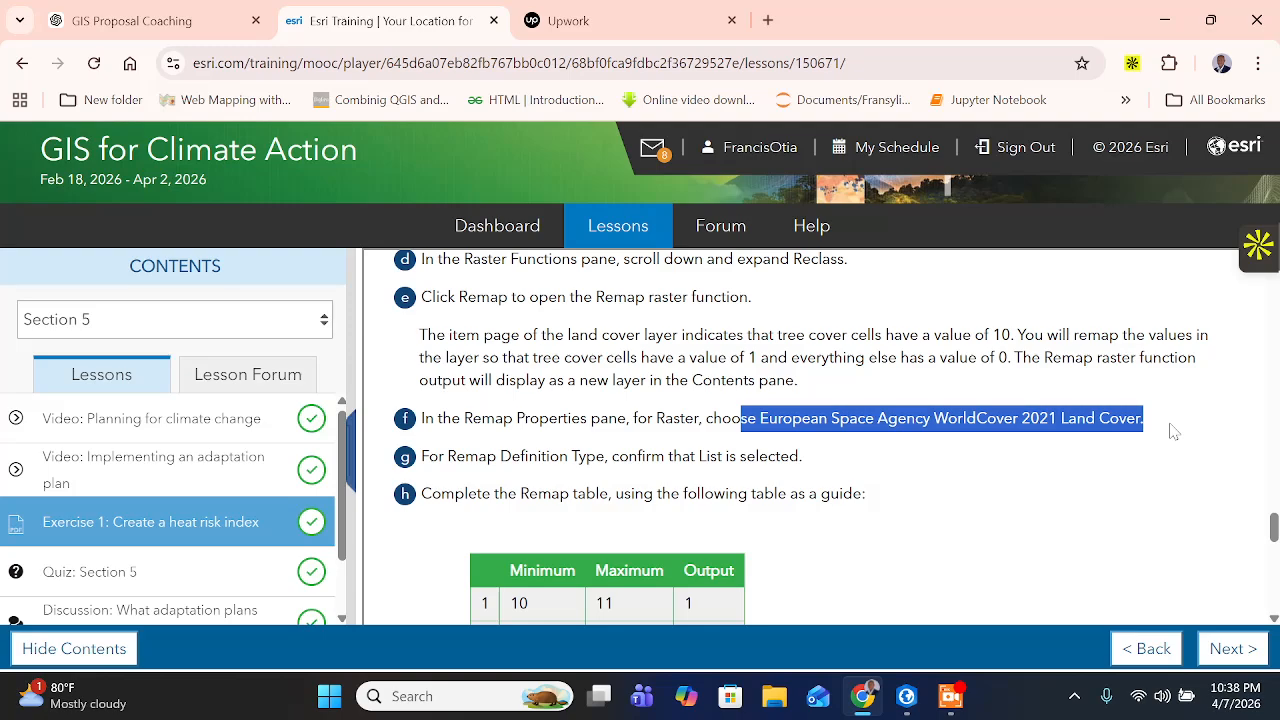
pyautogui.moveTo(714, 418); pyautogui.dragTo(656, 418)
# - Switch to ArcGIS Pro and set European Space Agency WorldCover 2021 Land Cover as the Remap input raster
pyautogui.click(906, 696)
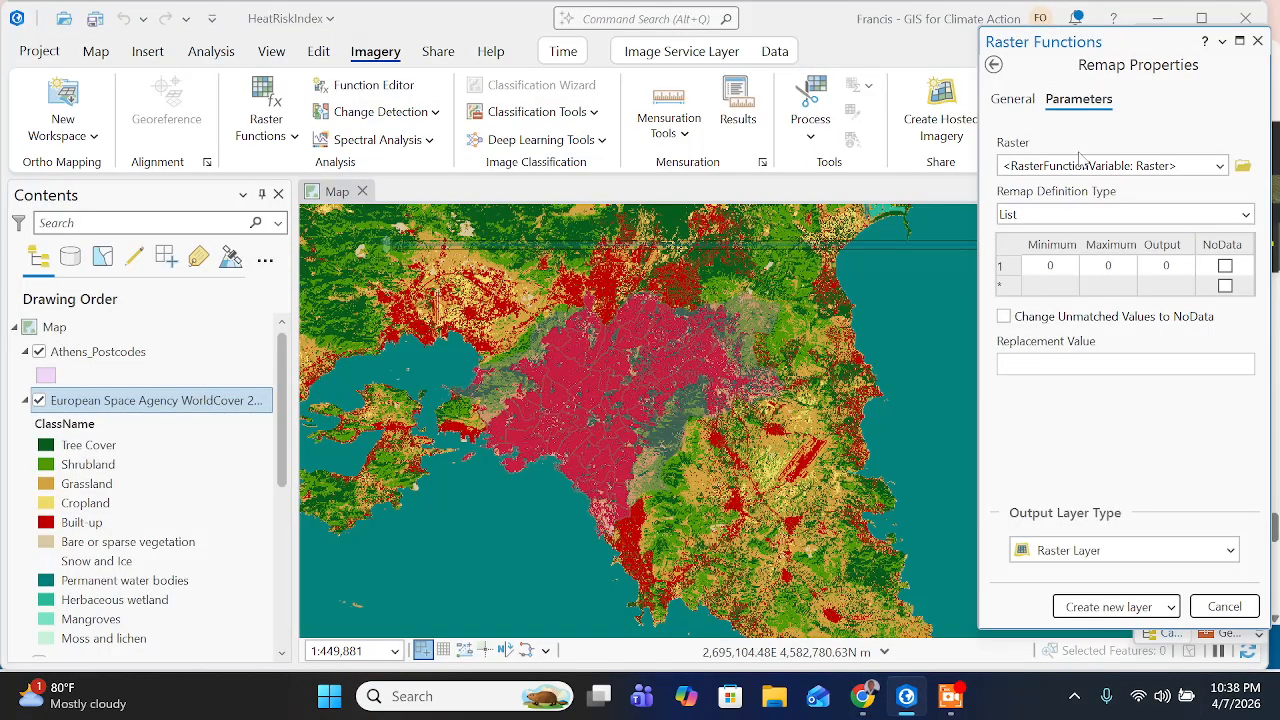
pyautogui.click(1220, 165)
pyautogui.click(1120, 188)
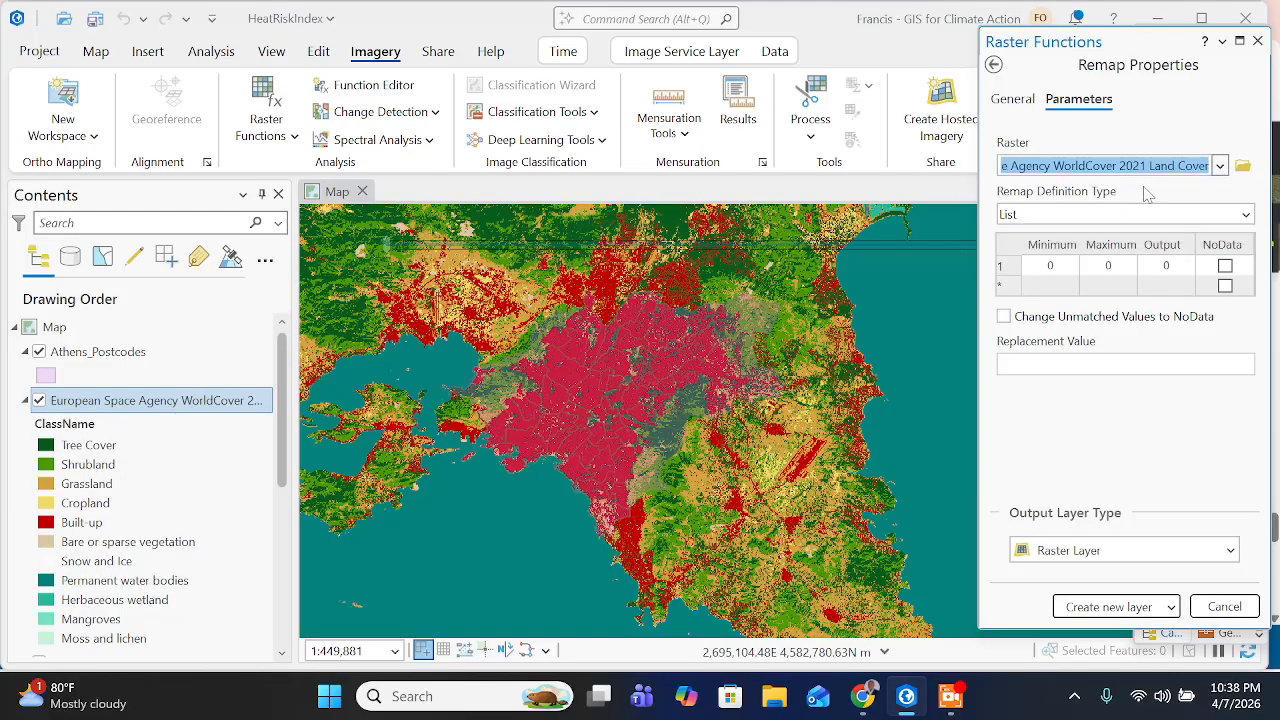
# - Switch to the Esri training page in Chrome and read the instructions for the Remap definition type and remap table values
pyautogui.click(862, 696)
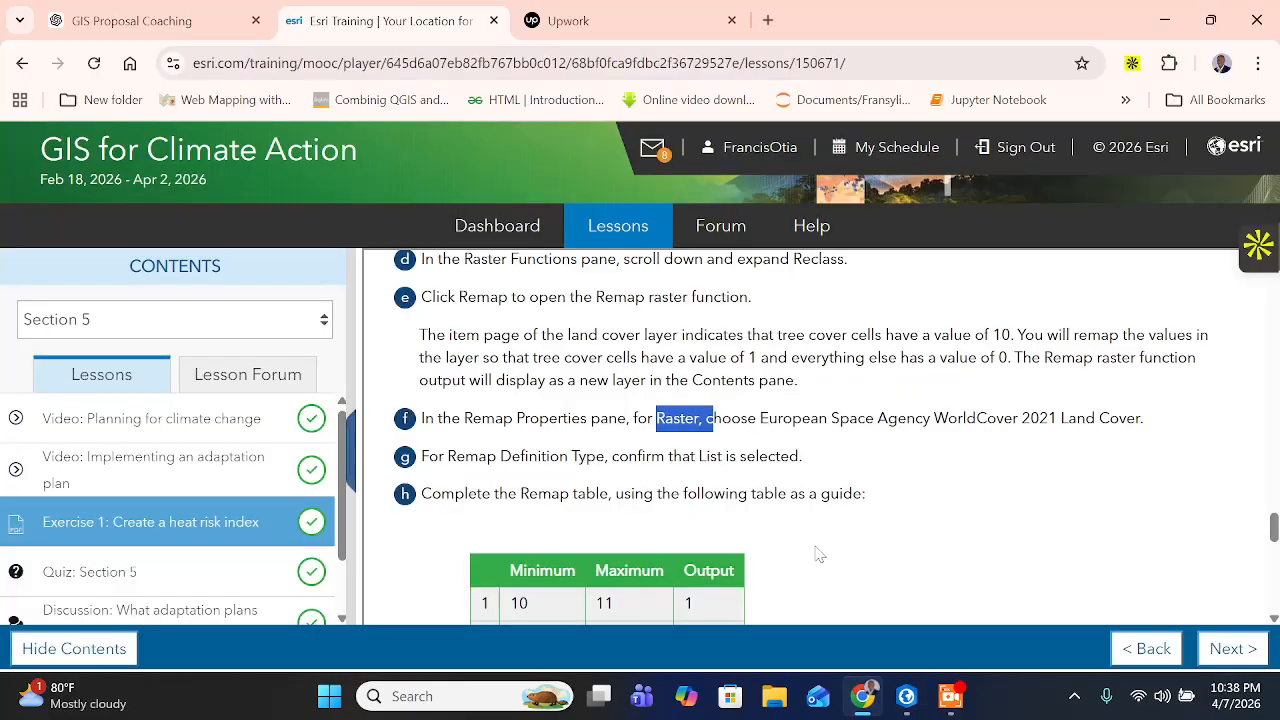
pyautogui.click(713, 419)
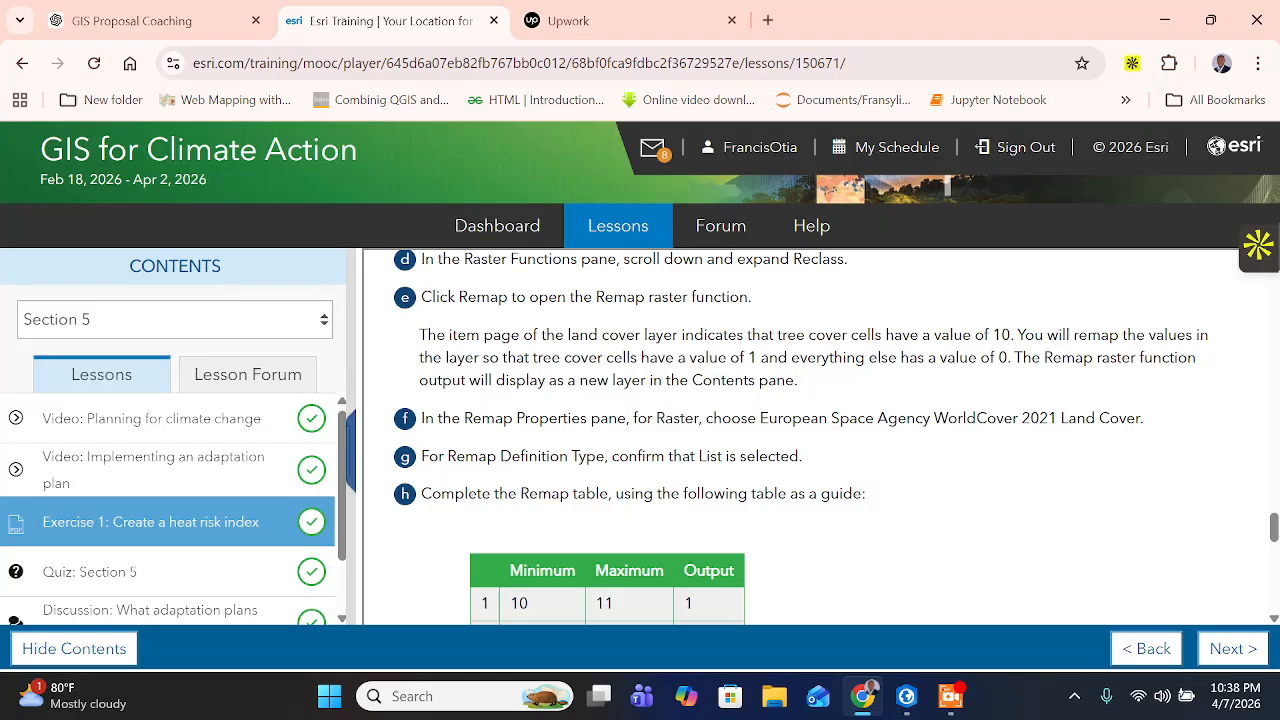
pyautogui.moveTo(520, 456); pyautogui.dragTo(829, 462)
pyautogui.scroll(-1, 730, 450)
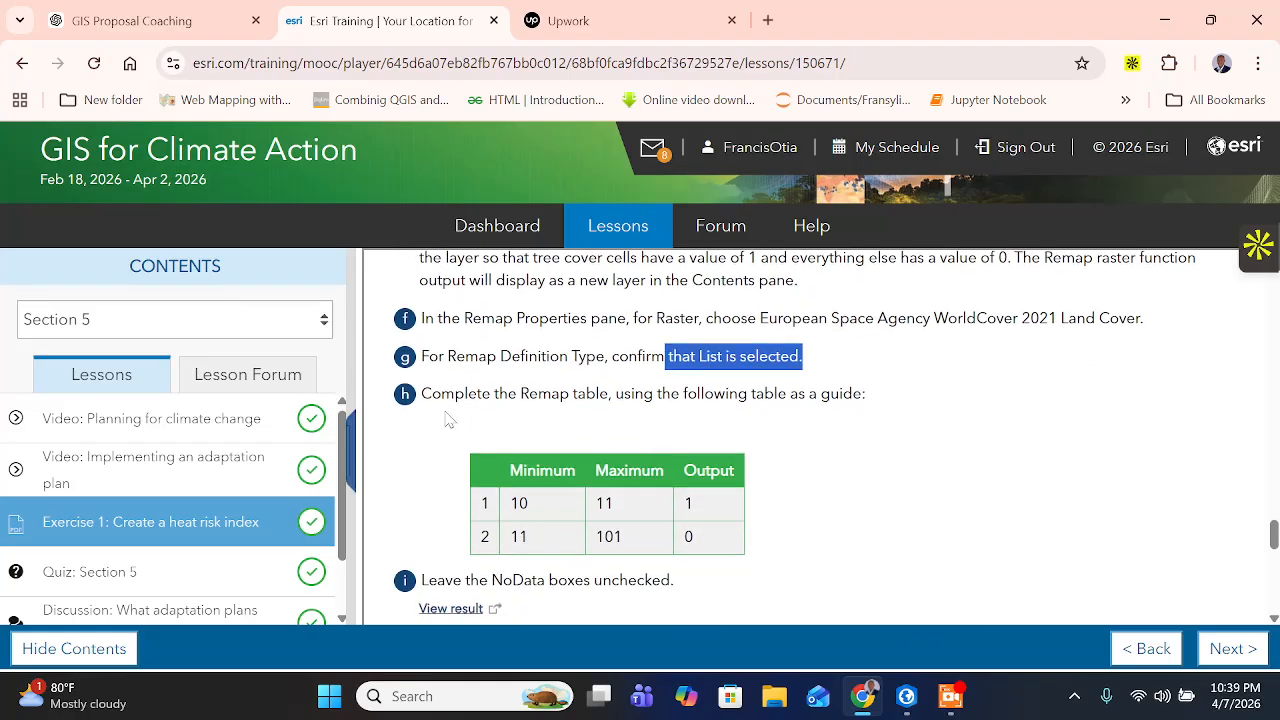
pyautogui.click(687, 458)
pyautogui.moveTo(494, 394); pyautogui.dragTo(870, 397)
pyautogui.scroll(-1, 730, 440)
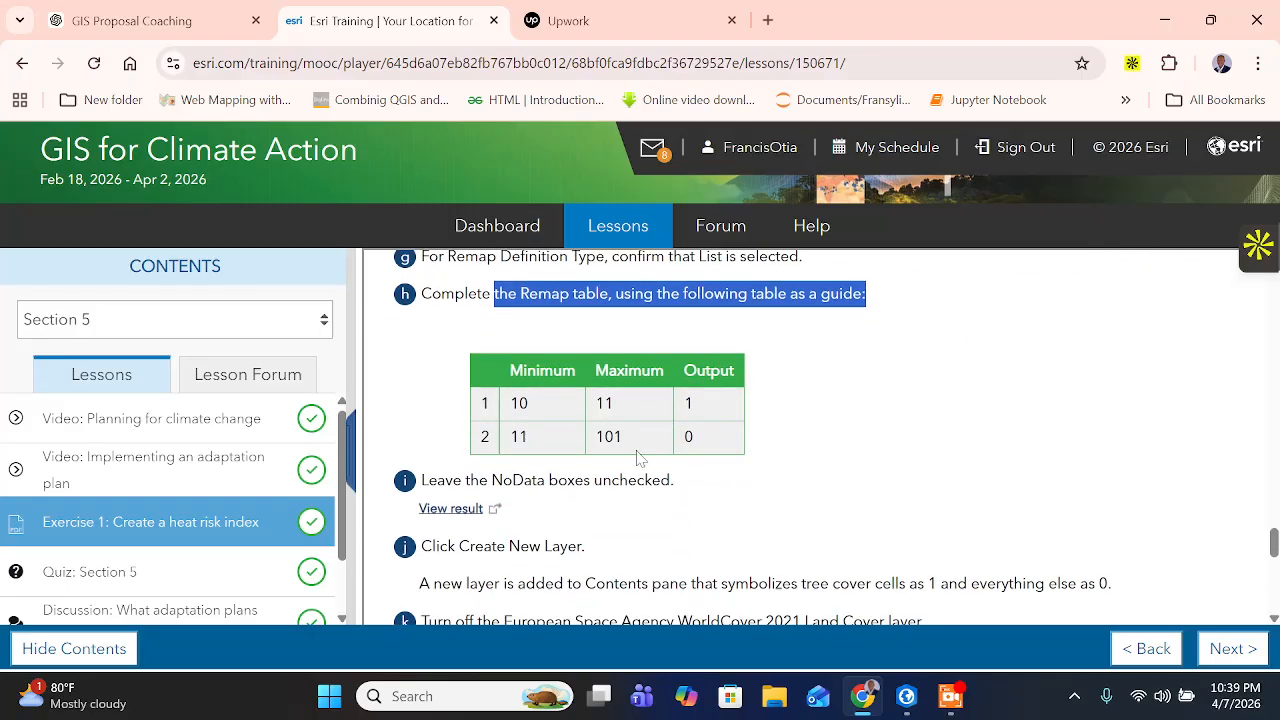
pyautogui.click(535, 405)
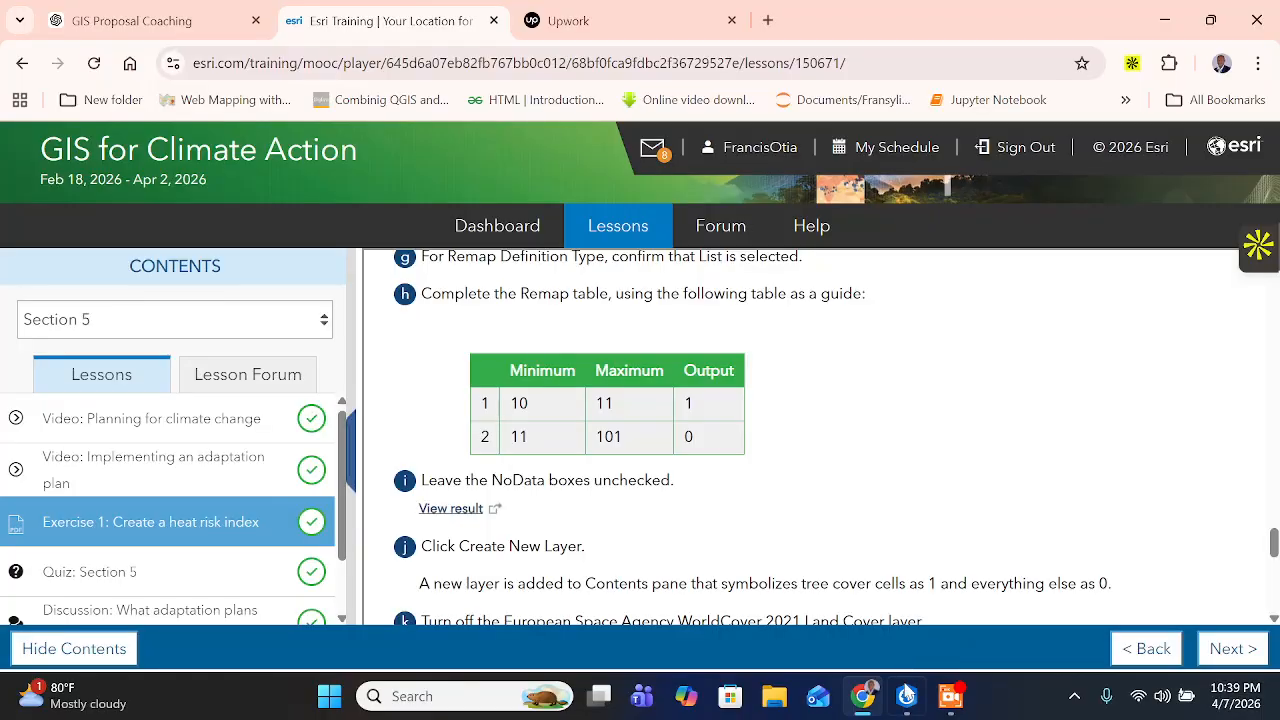
# - Switch to ArcGIS Pro and fill the first remap row with minimum 10, maximum 11 and output 1
pyautogui.click(907, 696)
pyautogui.click(1050, 286)
pyautogui.click(1060, 268)
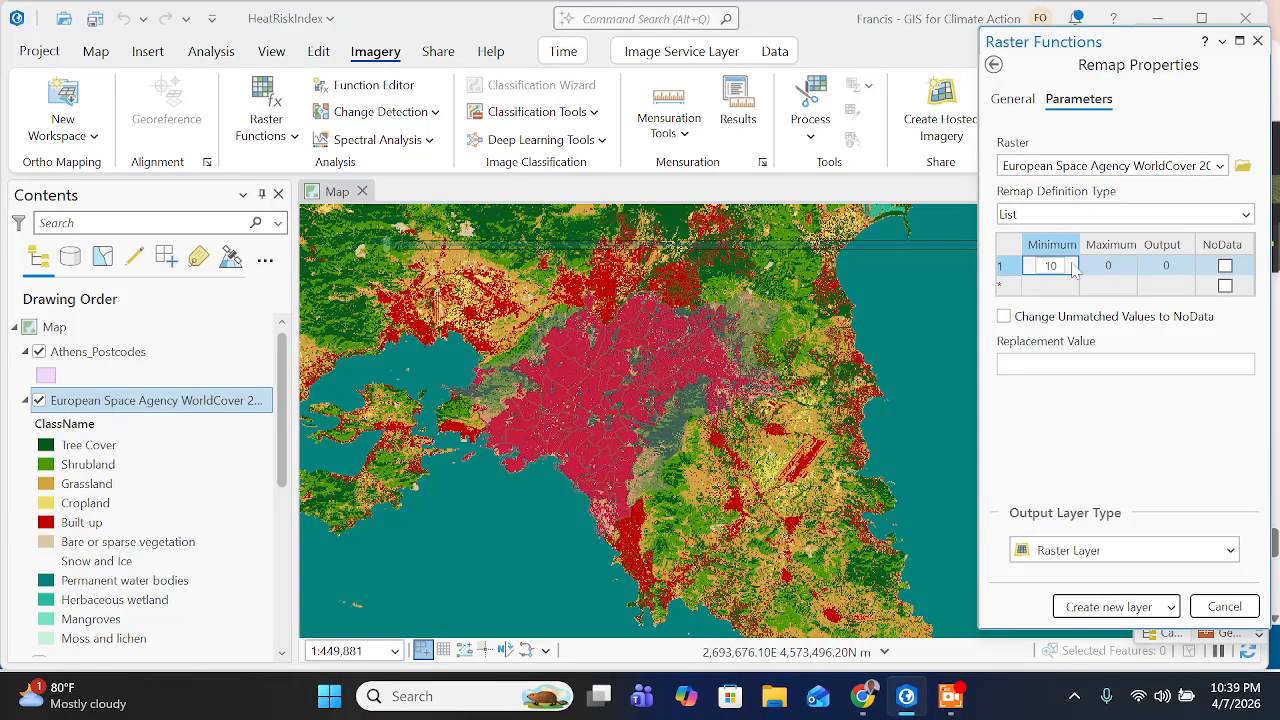
pyautogui.click(1108, 266)
pyautogui.write('11')
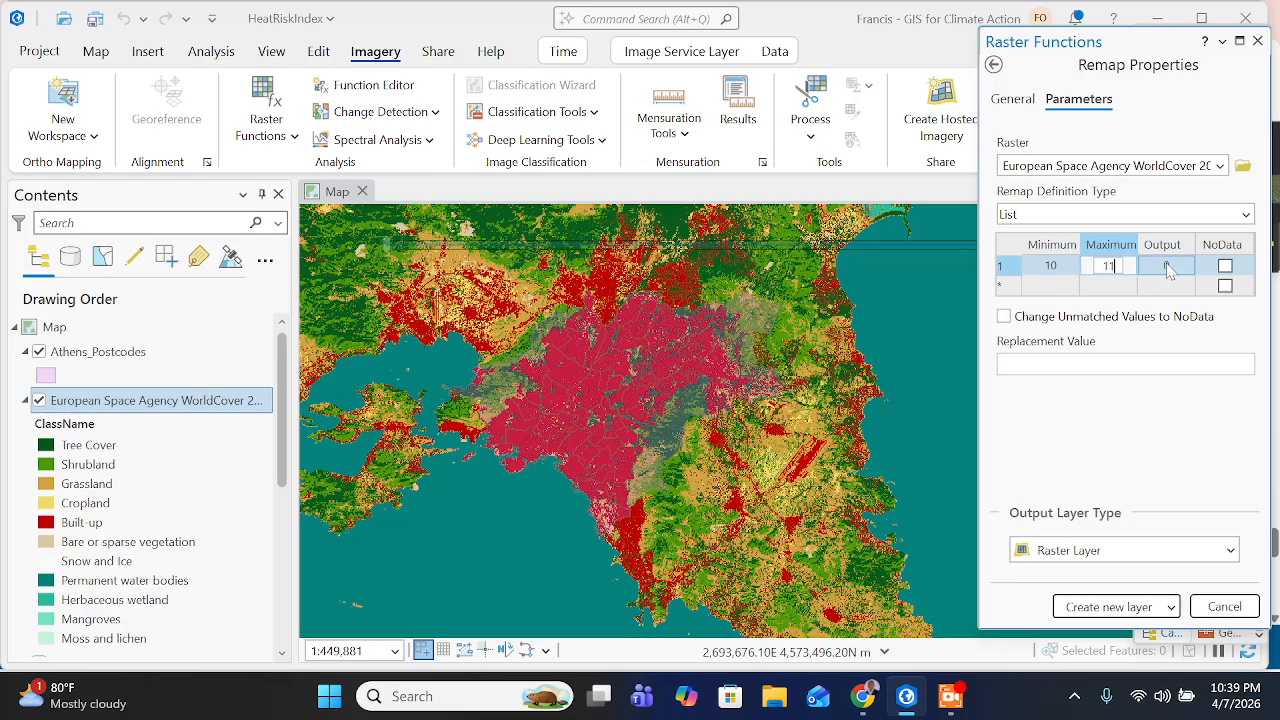
pyautogui.press('Tab')
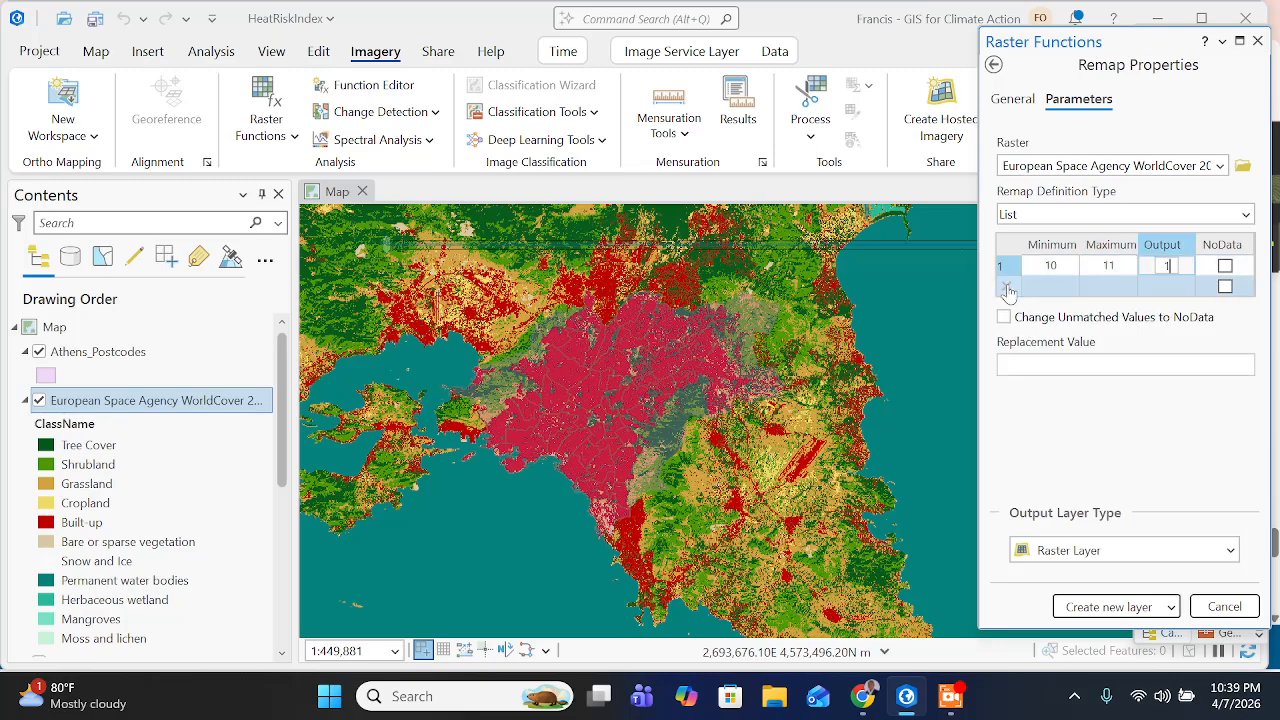
# - Add a second remap row with minimum 11 and maximum 101, checking the values against the training page in Chrome
pyautogui.click(1066, 287)
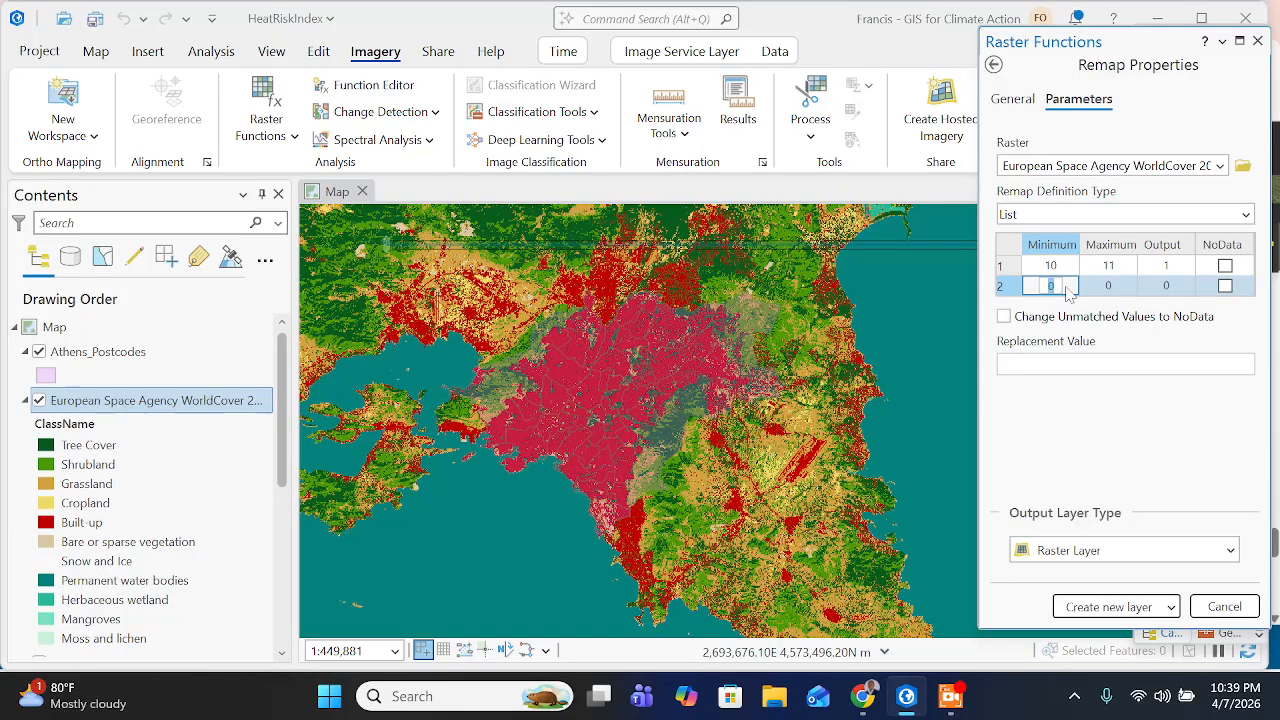
pyautogui.write('11')
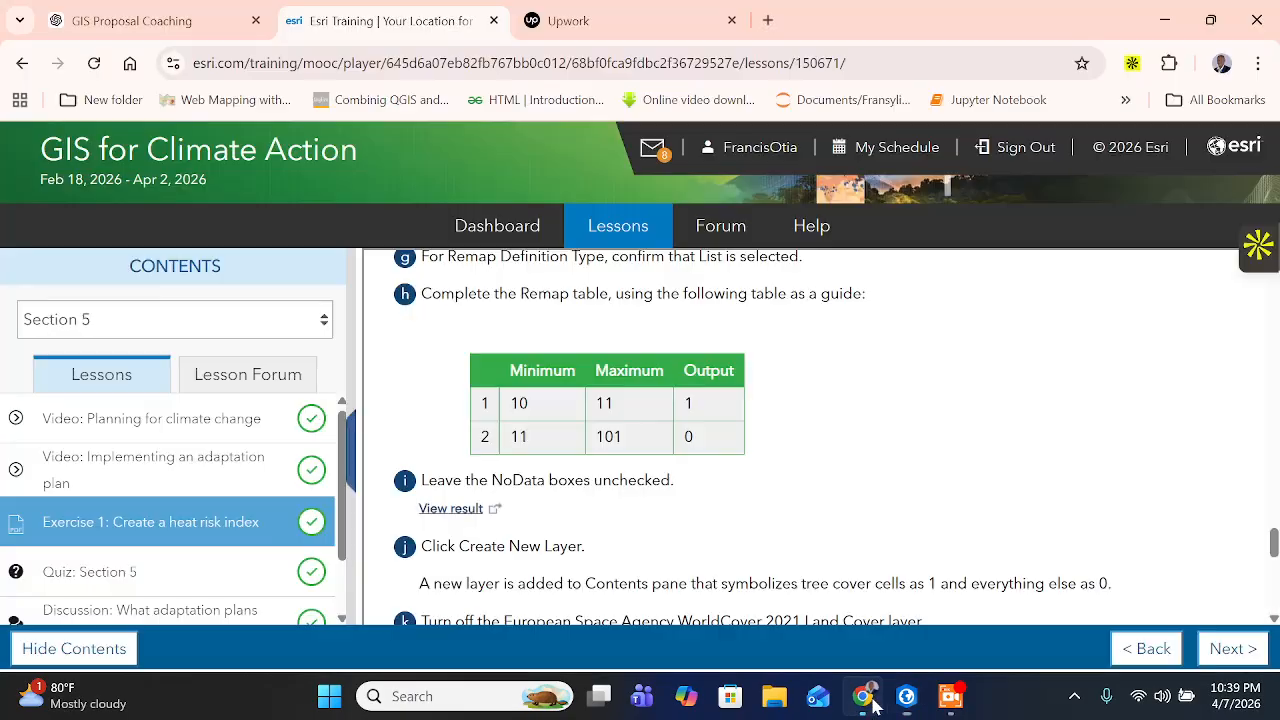
pyautogui.click(862, 696)
pyautogui.click(906, 696)
pyautogui.click(1117, 287)
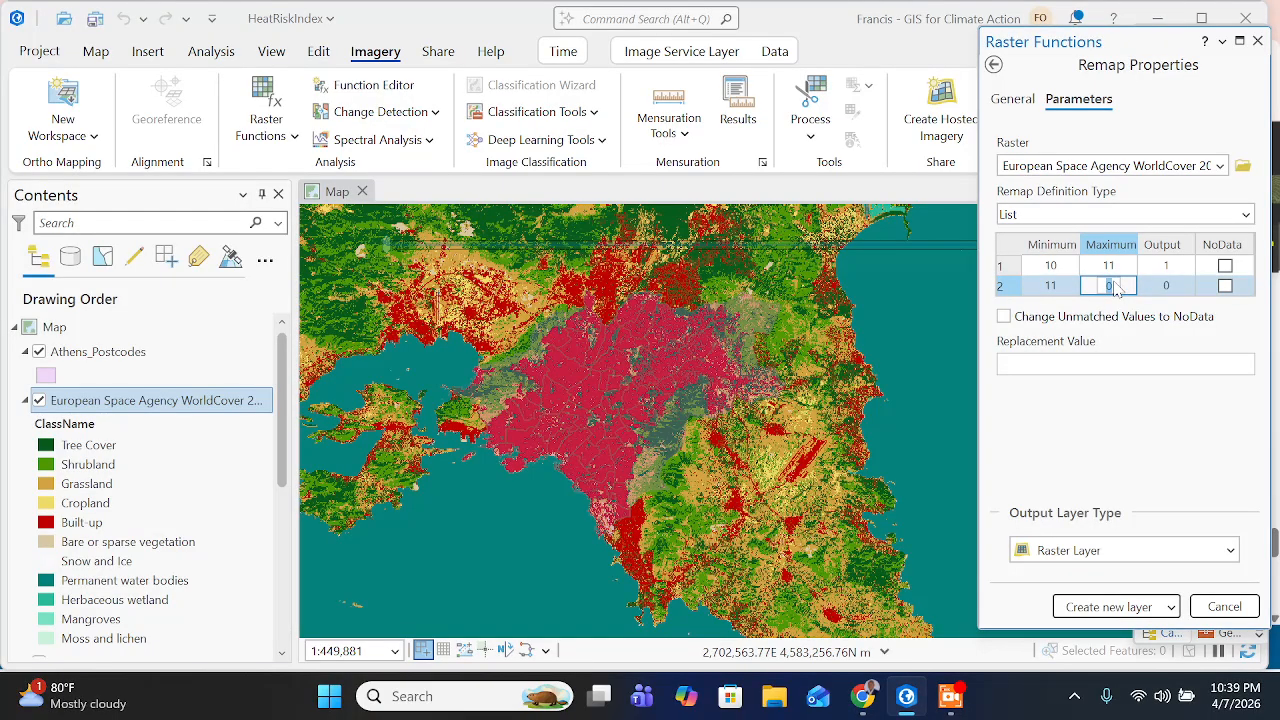
pyautogui.write('101')
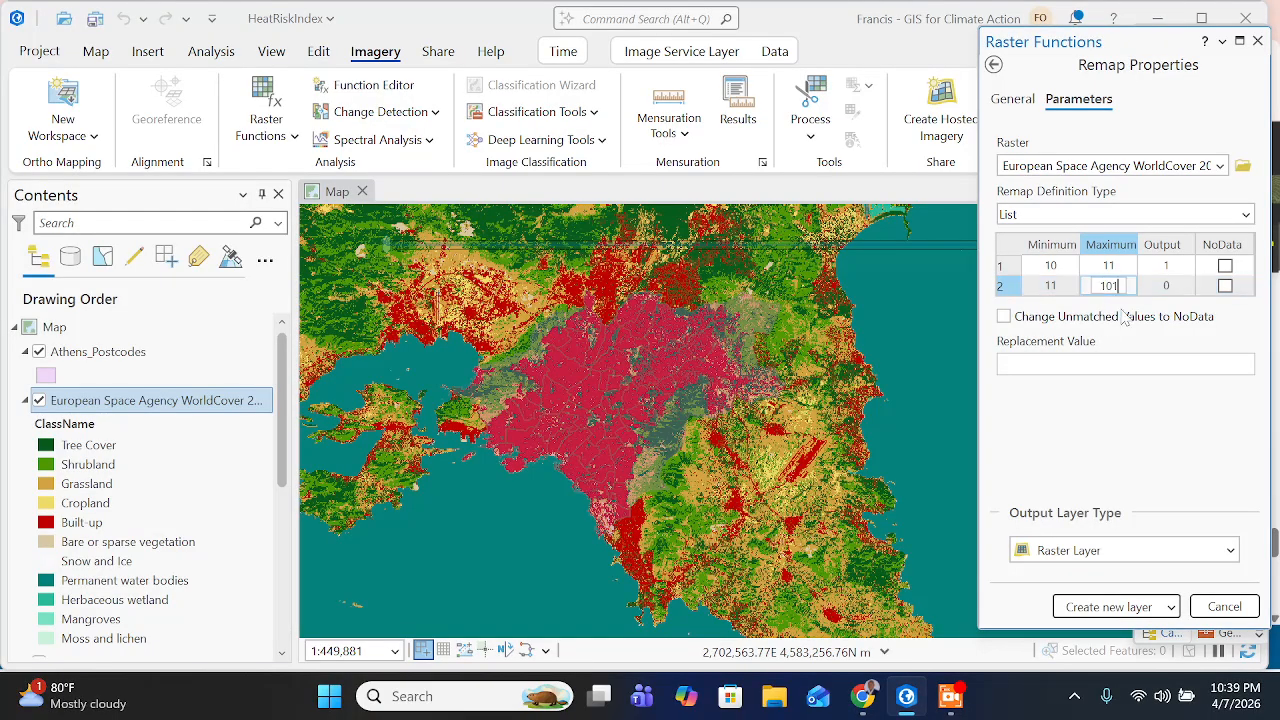
# - Check the NoData instruction on the training page in Chrome and commit the second remap row in ArcGIS Pro with NoData unchecked
pyautogui.click(884, 697)
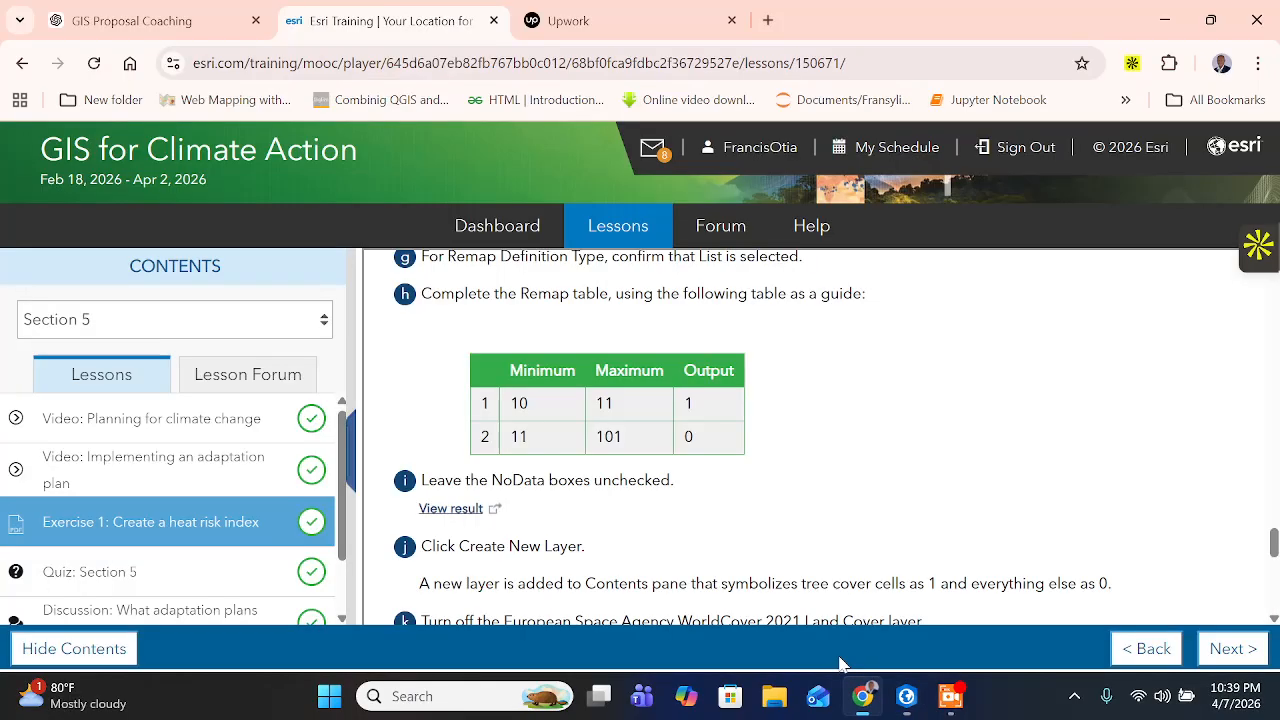
pyautogui.scroll(-1, 622, 468)
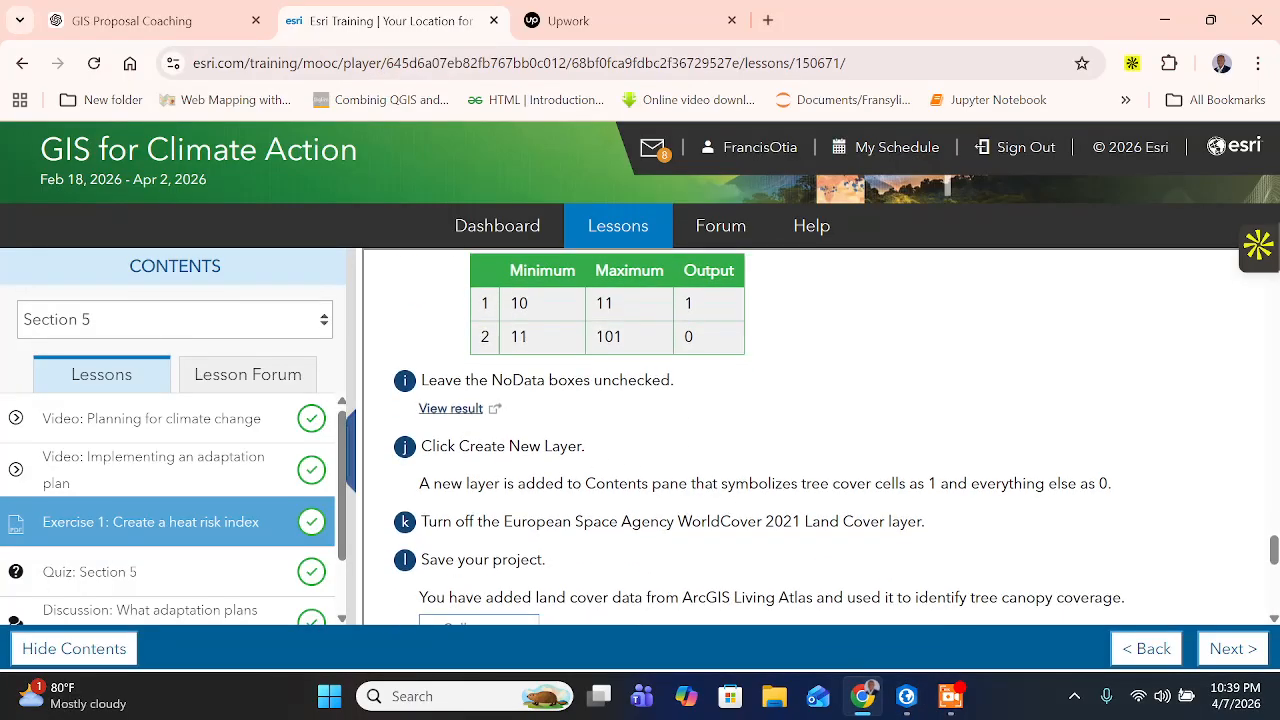
pyautogui.moveTo(600, 380); pyautogui.dragTo(712, 410)
pyautogui.click(908, 697)
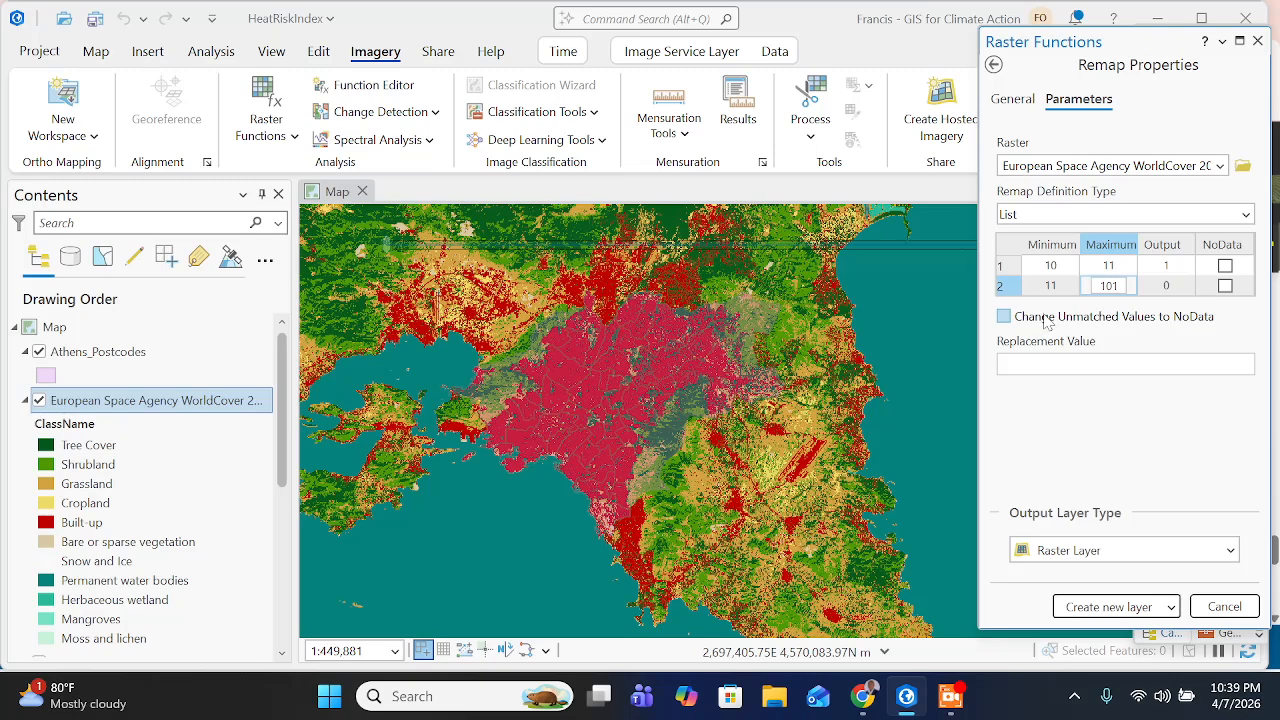
pyautogui.click(1188, 270)
pyautogui.click(1226, 274)
pyautogui.click(1189, 423)
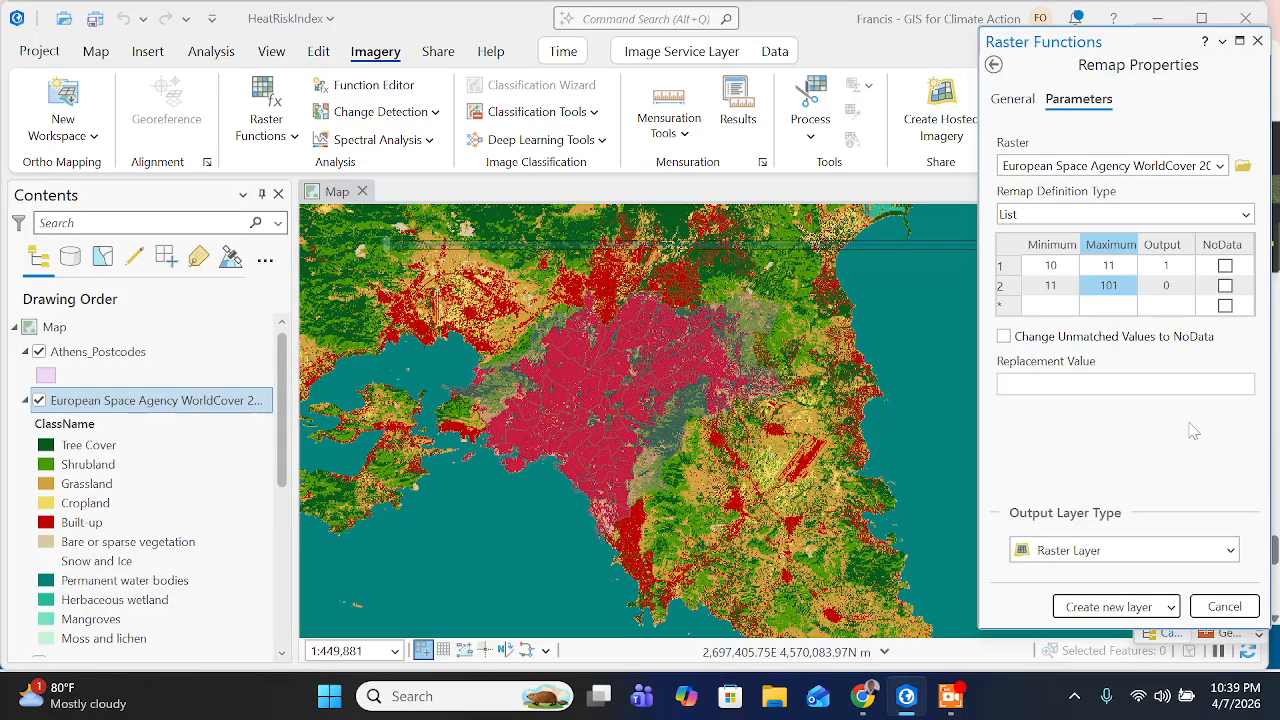
# - Read the layer creation instruction in Chrome and create a new raster layer from the Remap function in ArcGIS Pro
pyautogui.click(862, 696)
pyautogui.scroll(1, 536, 428)
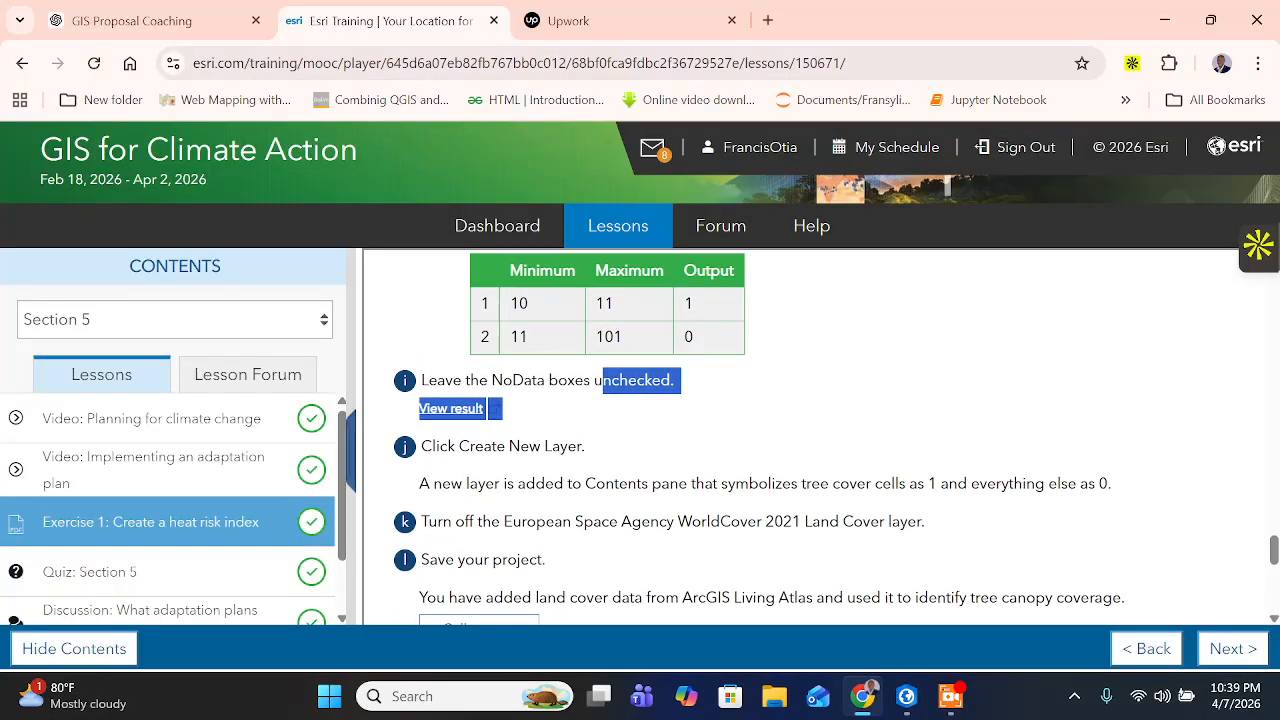
pyautogui.moveTo(457, 446); pyautogui.dragTo(617, 455)
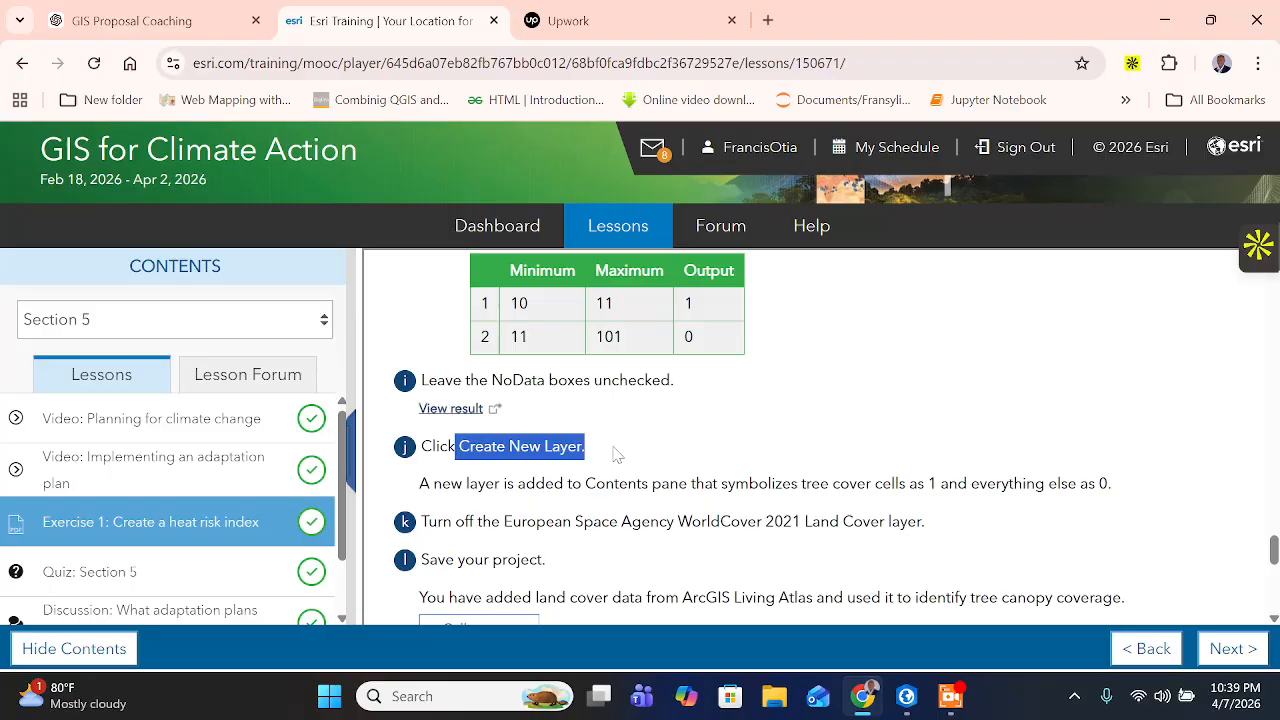
pyautogui.click(906, 696)
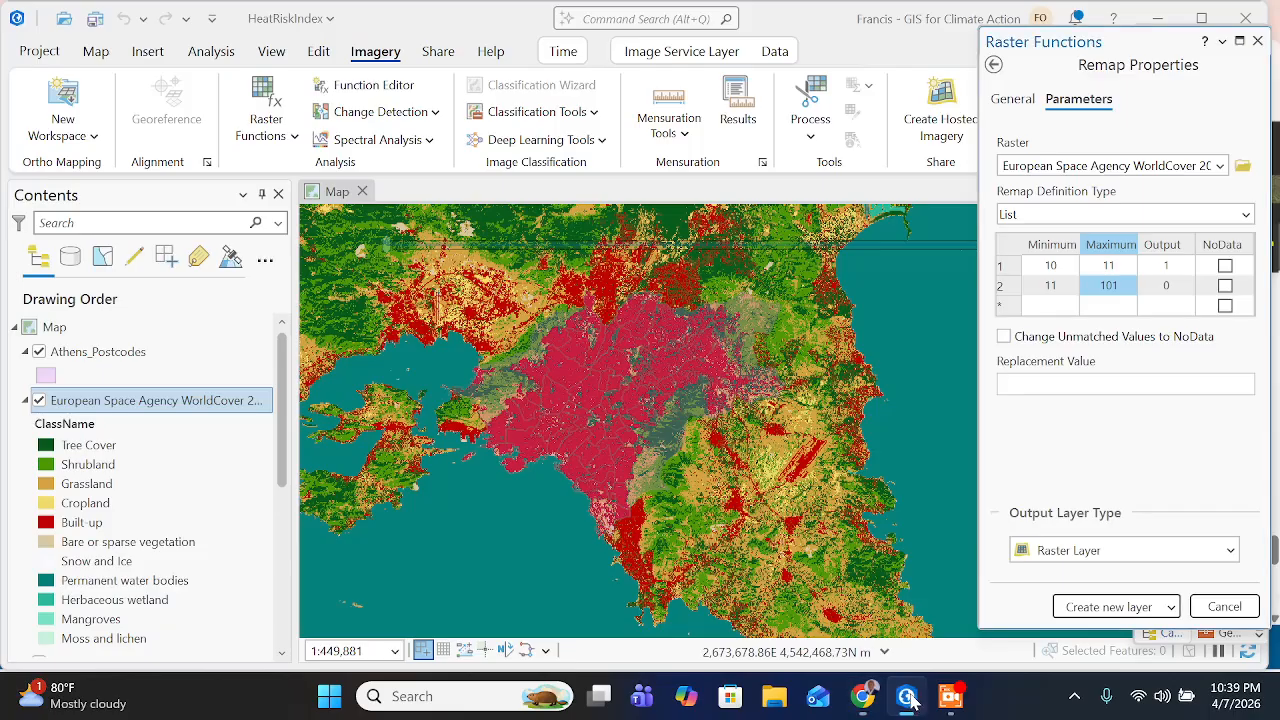
pyautogui.click(1108, 607)
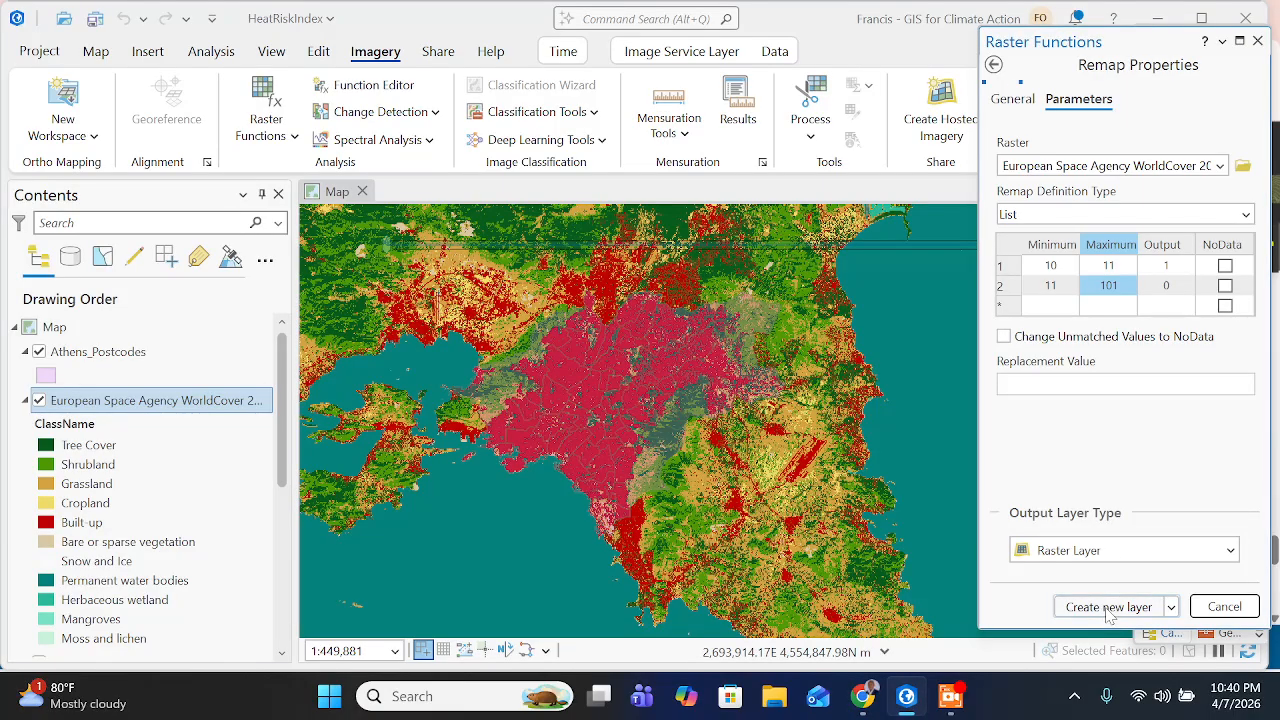
# - Switch to Chrome and read the training instructions on the remapped layer's symbology, turning off the WorldCover layer and saving the project
pyautogui.click(866, 694)
pyautogui.scroll(-1, 593, 513)
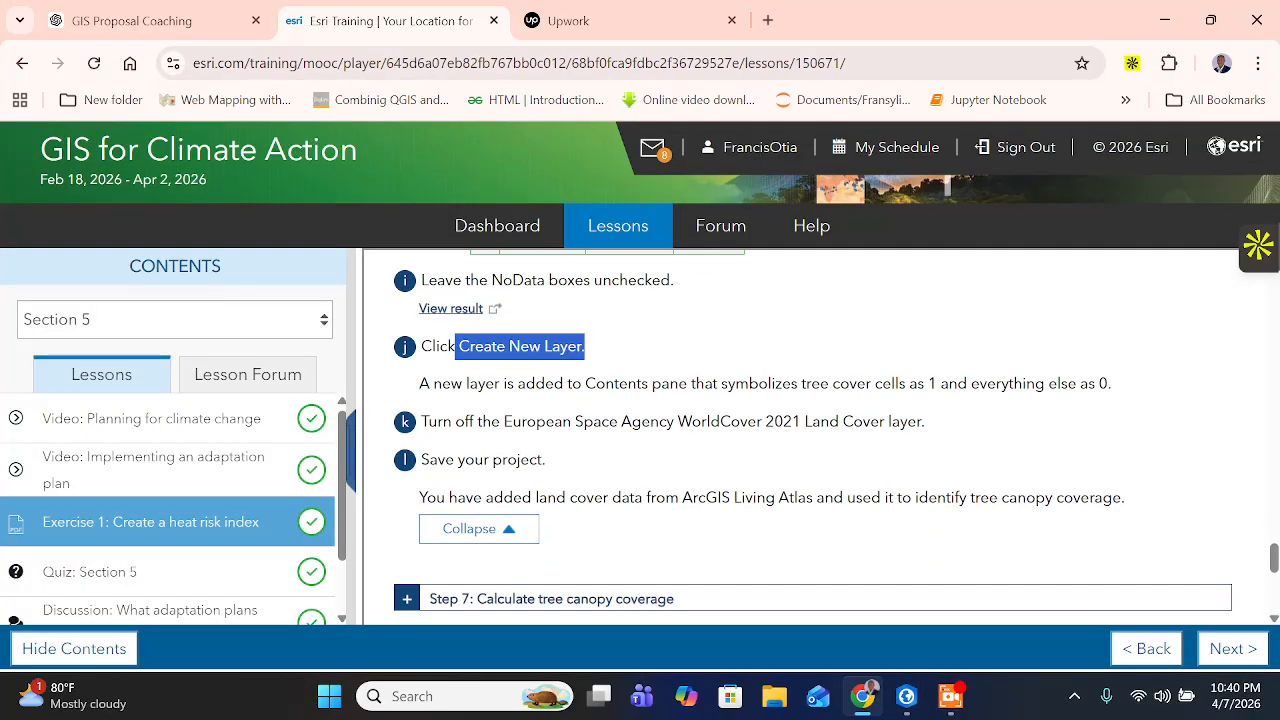
pyautogui.moveTo(526, 384); pyautogui.dragTo(536, 384)
pyautogui.moveTo(651, 384); pyautogui.dragTo(958, 384)
pyautogui.click(958, 384)
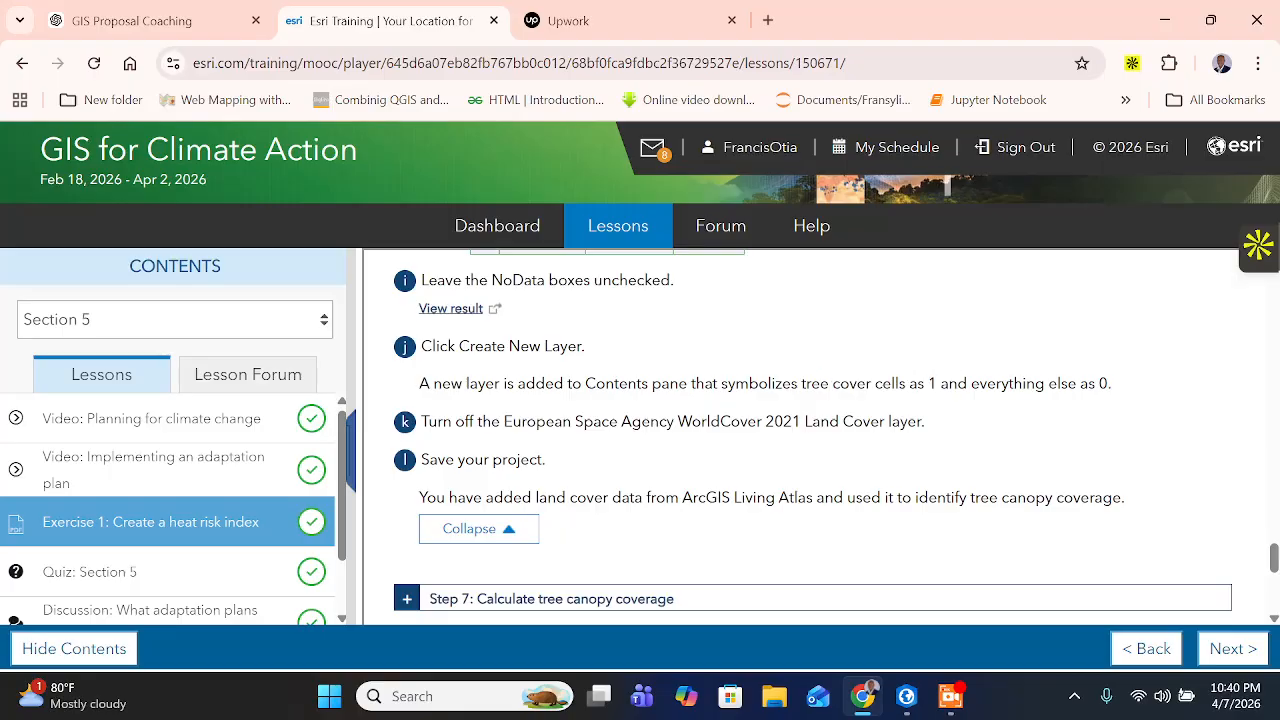
pyautogui.moveTo(1068, 384); pyautogui.dragTo(1098, 384)
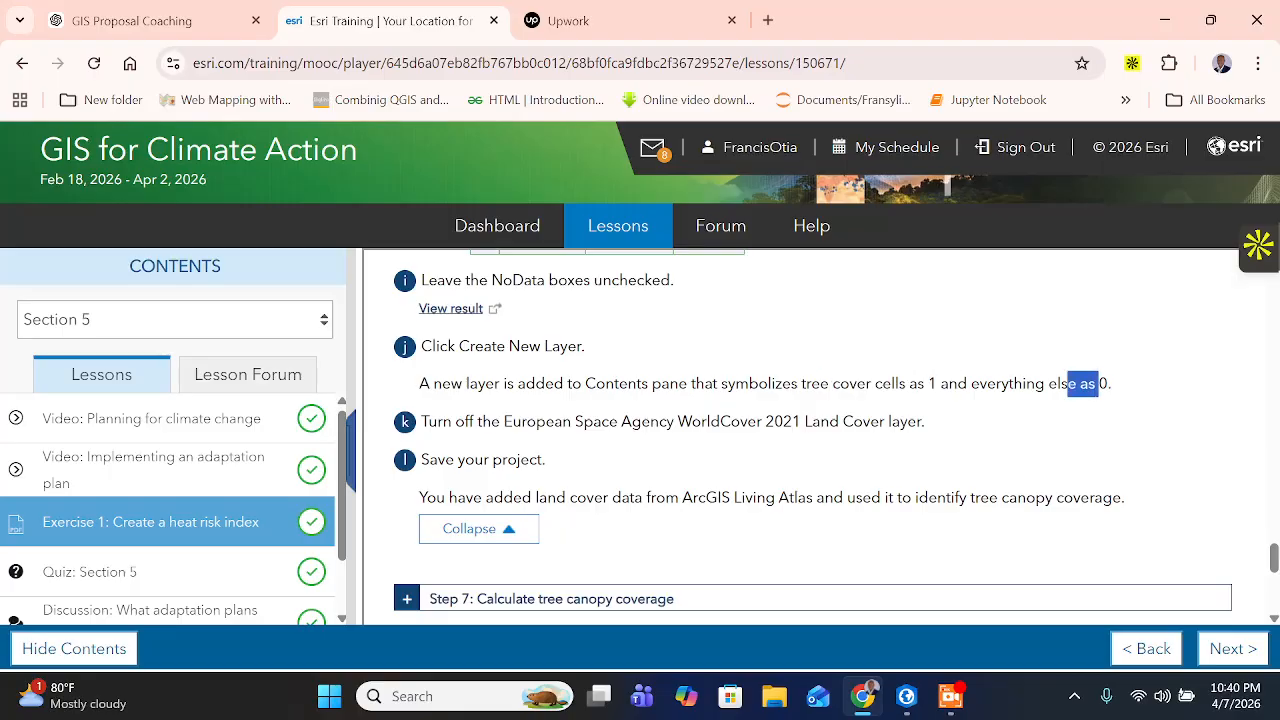
pyautogui.moveTo(442, 422); pyautogui.dragTo(887, 422)
pyautogui.click(620, 422)
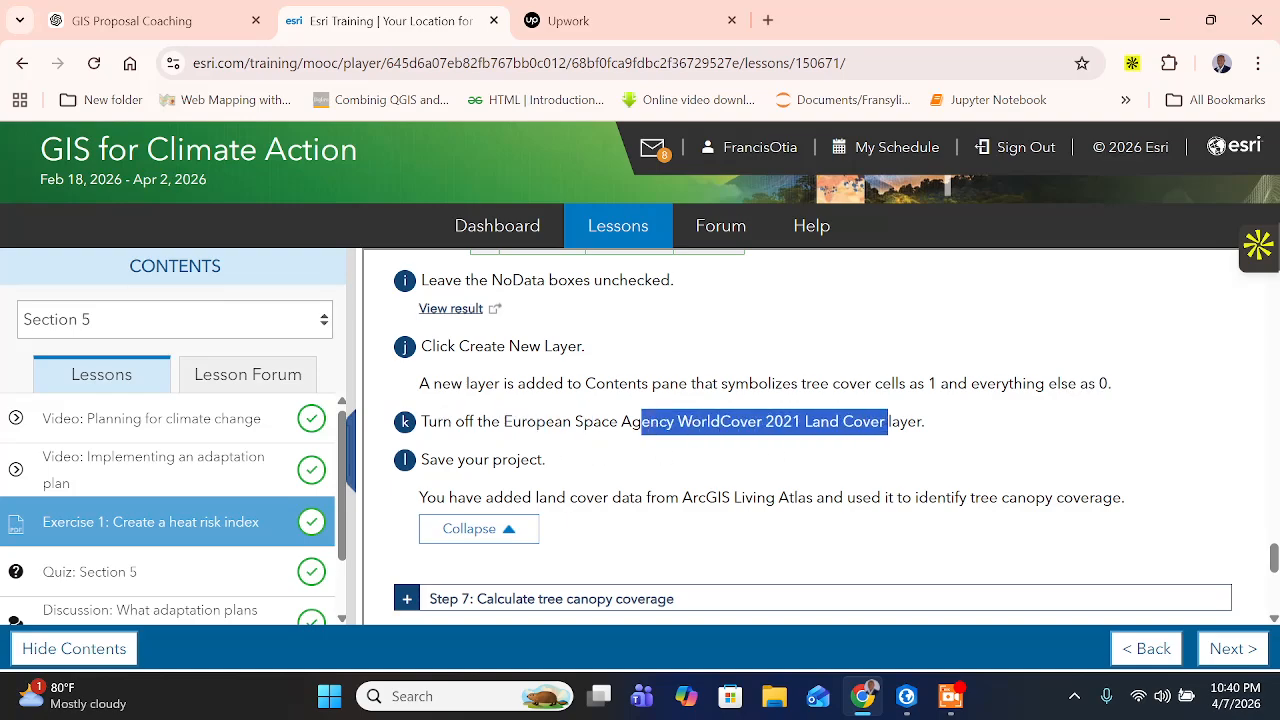
pyautogui.moveTo(522, 497); pyautogui.dragTo(1128, 515)
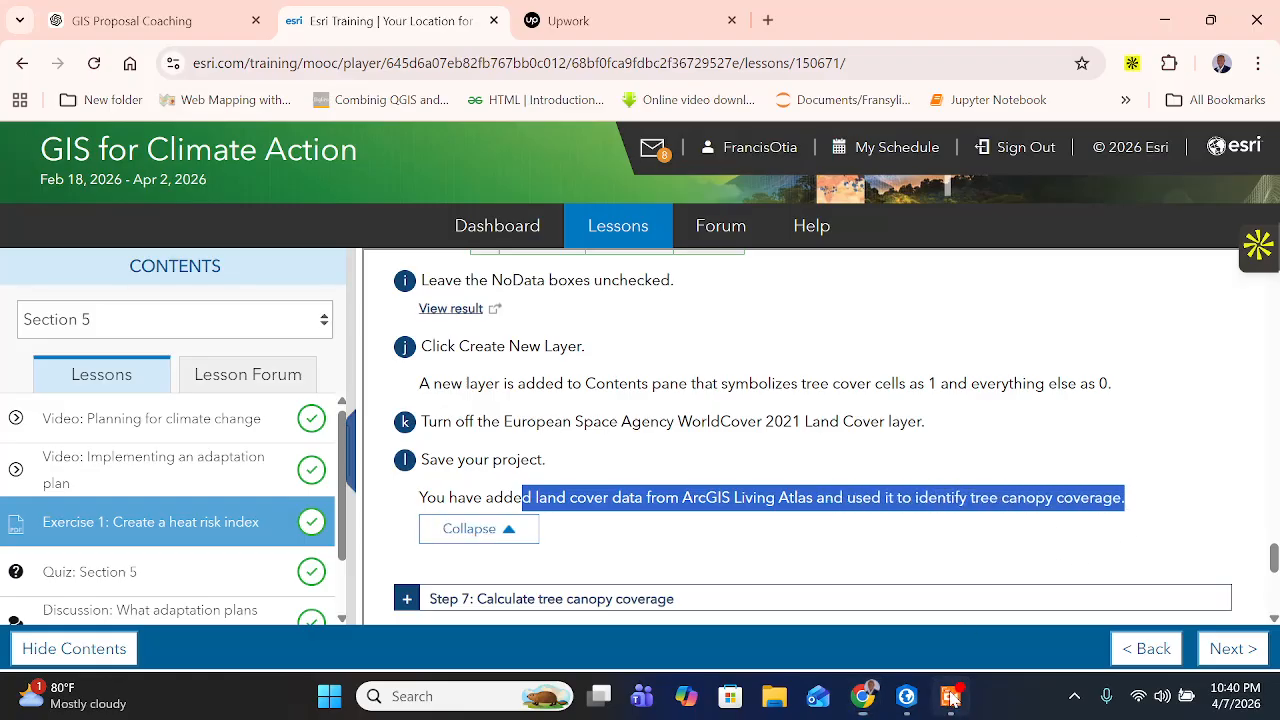
pyautogui.click(952, 697)
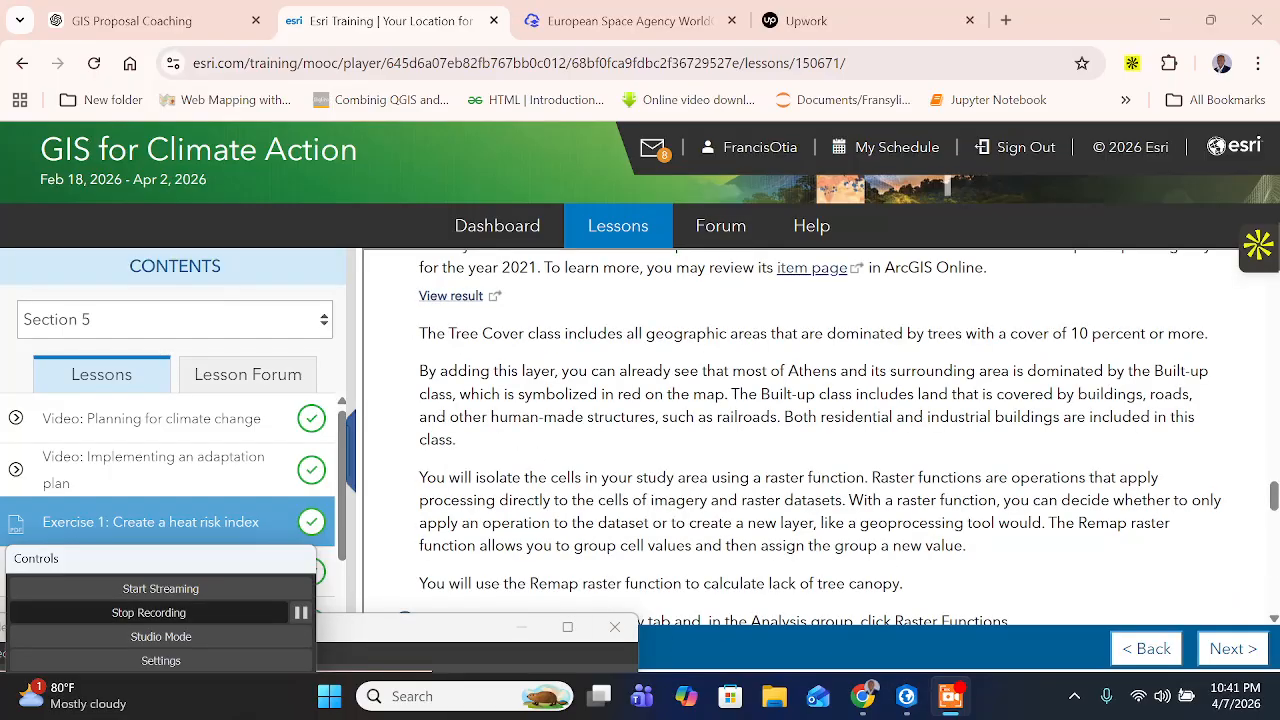
# - Review the Tree Cover and other land cover class values and descriptions on the WorldCover item page
pyautogui.scroll(1, 820, 437)
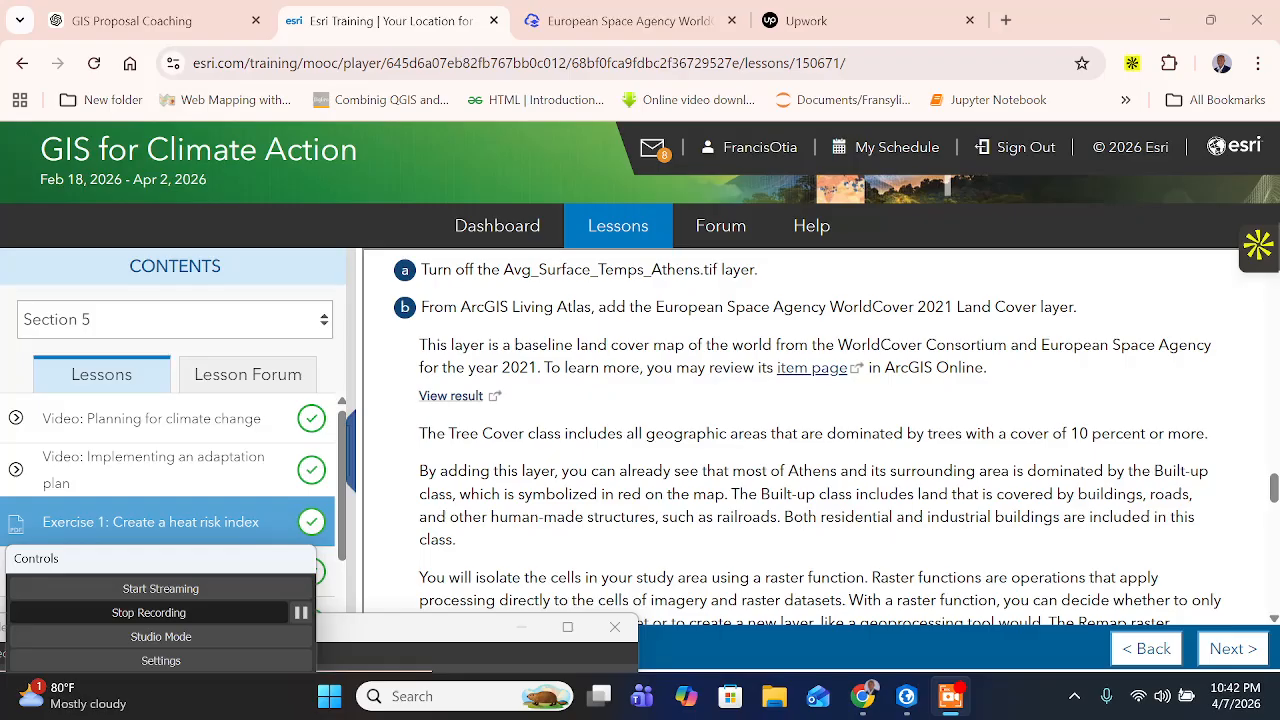
pyautogui.click(611, 30)
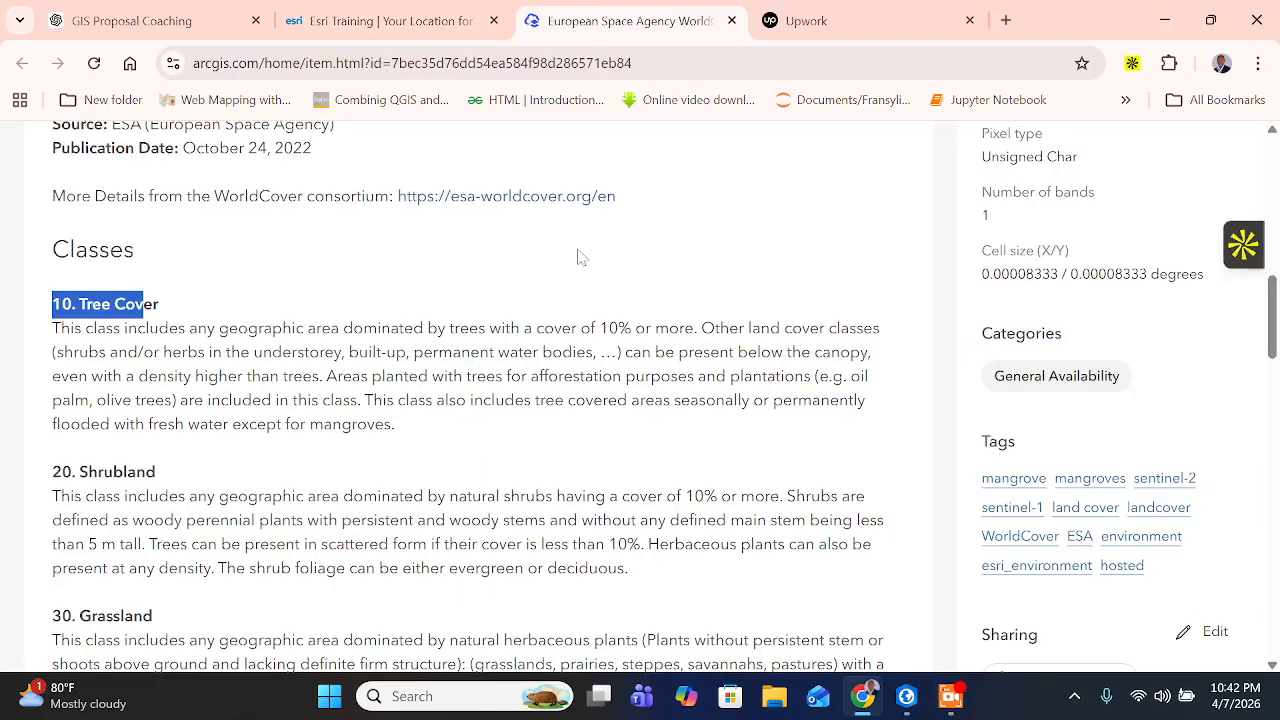
pyautogui.moveTo(88, 252); pyautogui.dragTo(76, 257)
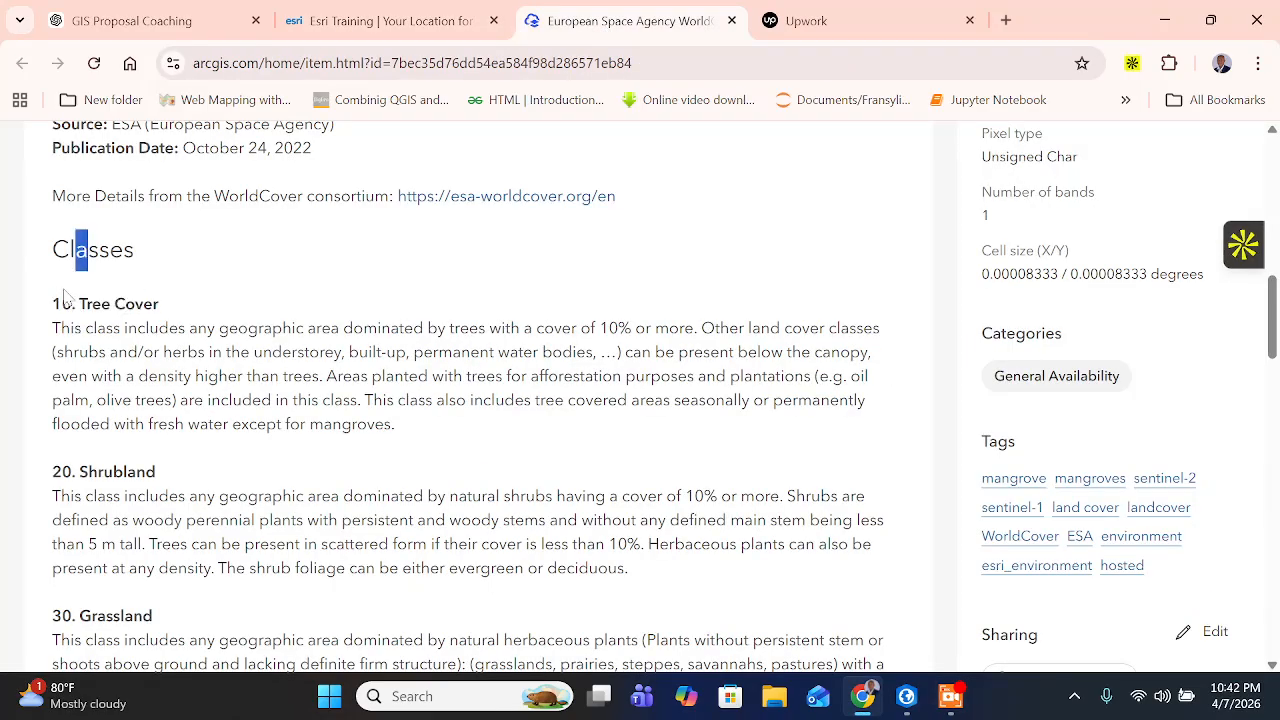
pyautogui.moveTo(62, 304); pyautogui.dragTo(203, 315)
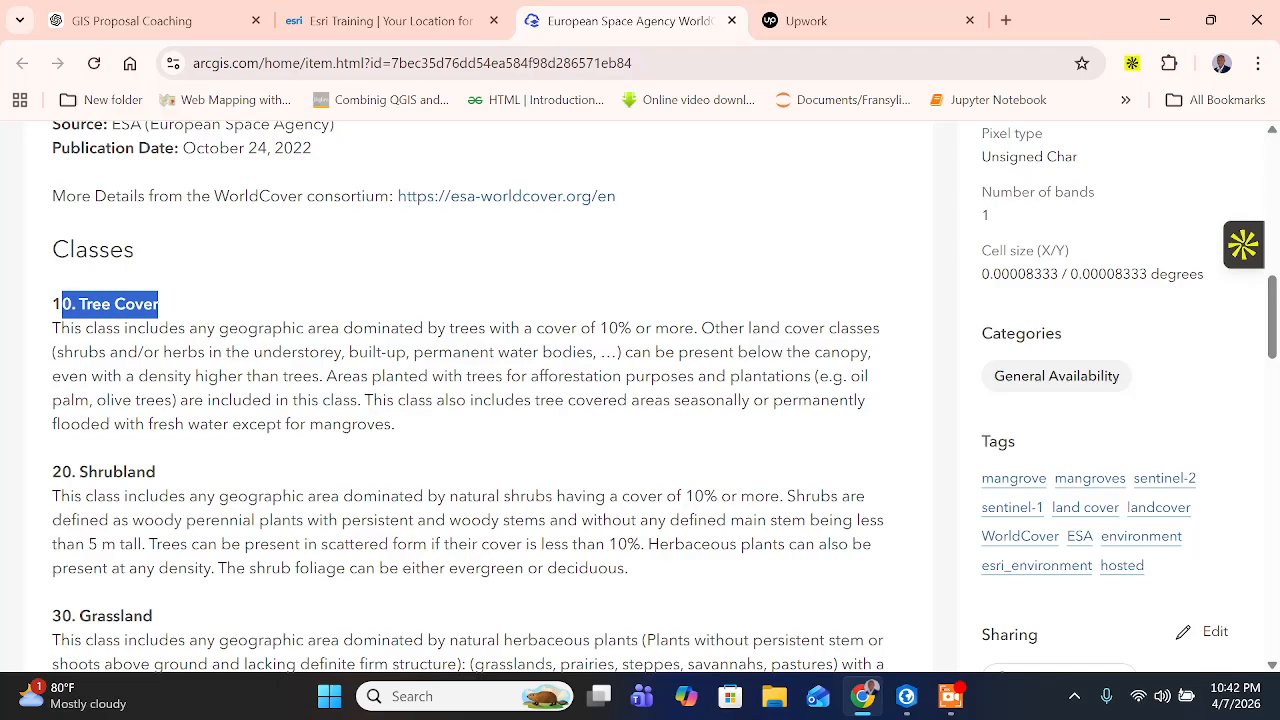
pyautogui.moveTo(50, 472); pyautogui.dragTo(218, 484)
pyautogui.scroll(-2, 230, 464)
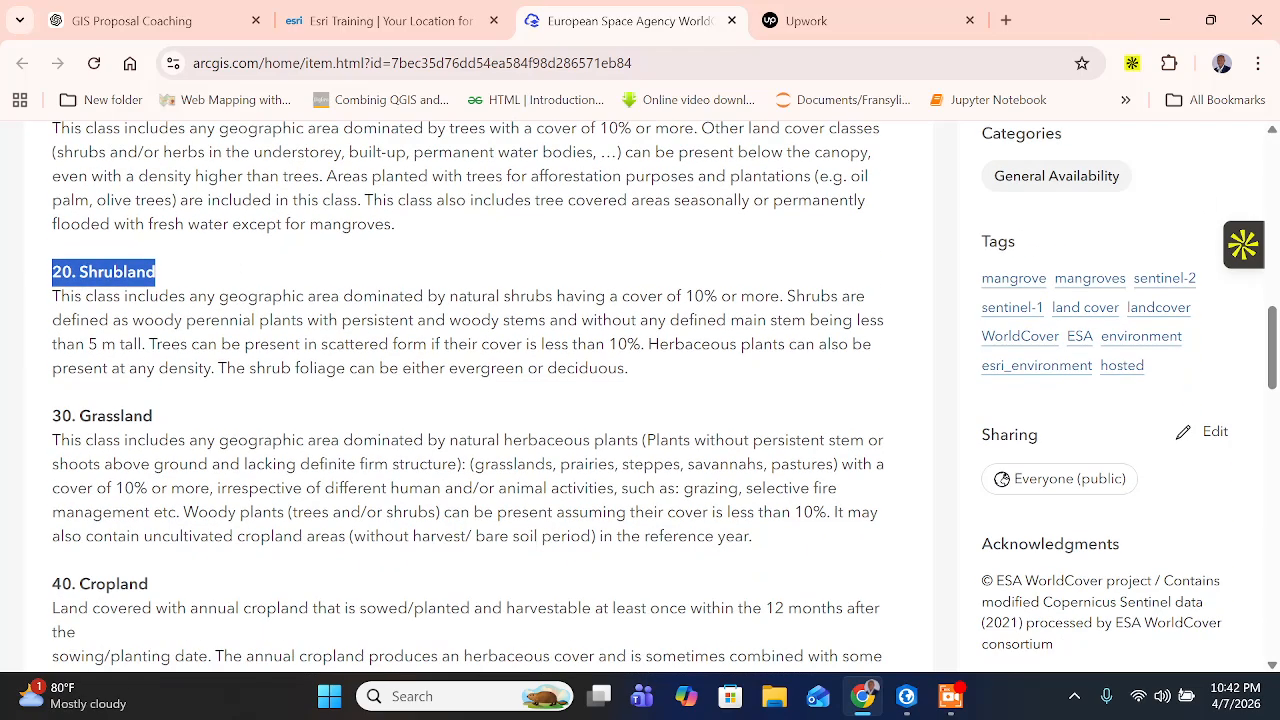
pyautogui.scroll(-2, 313, 430)
pyautogui.scroll(4, 313, 430)
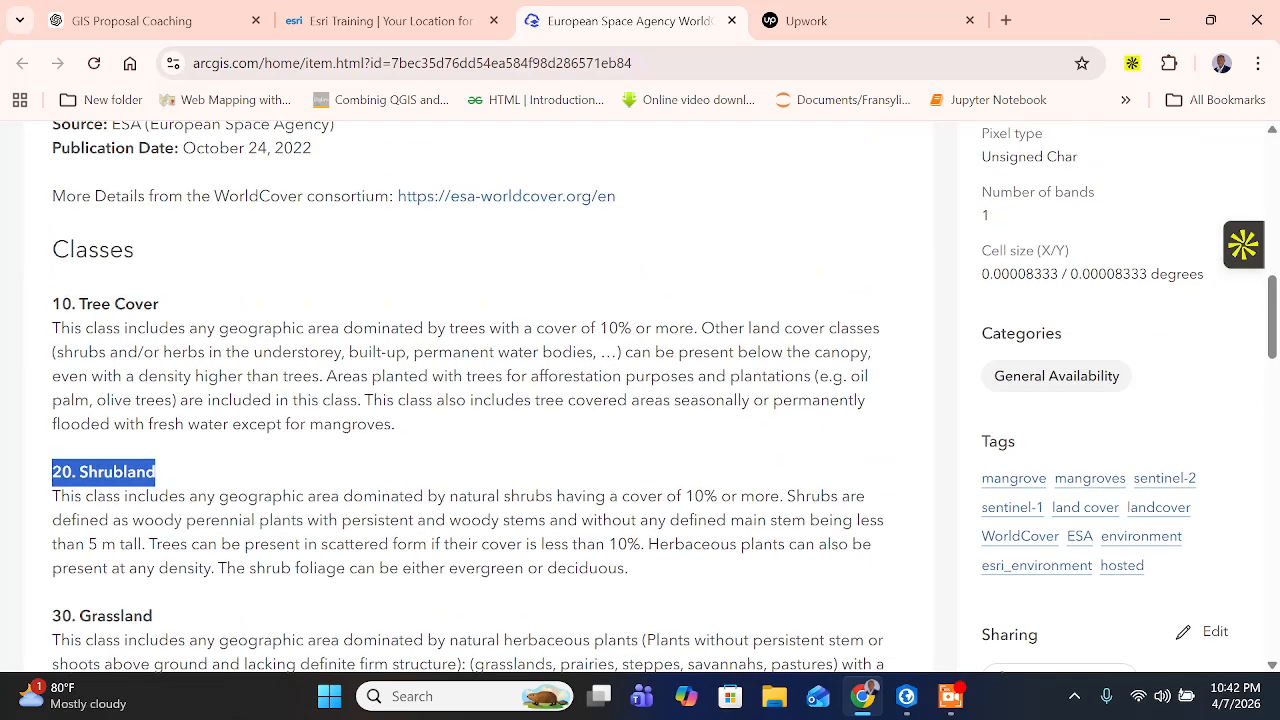
pyautogui.moveTo(52, 304); pyautogui.dragTo(312, 376)
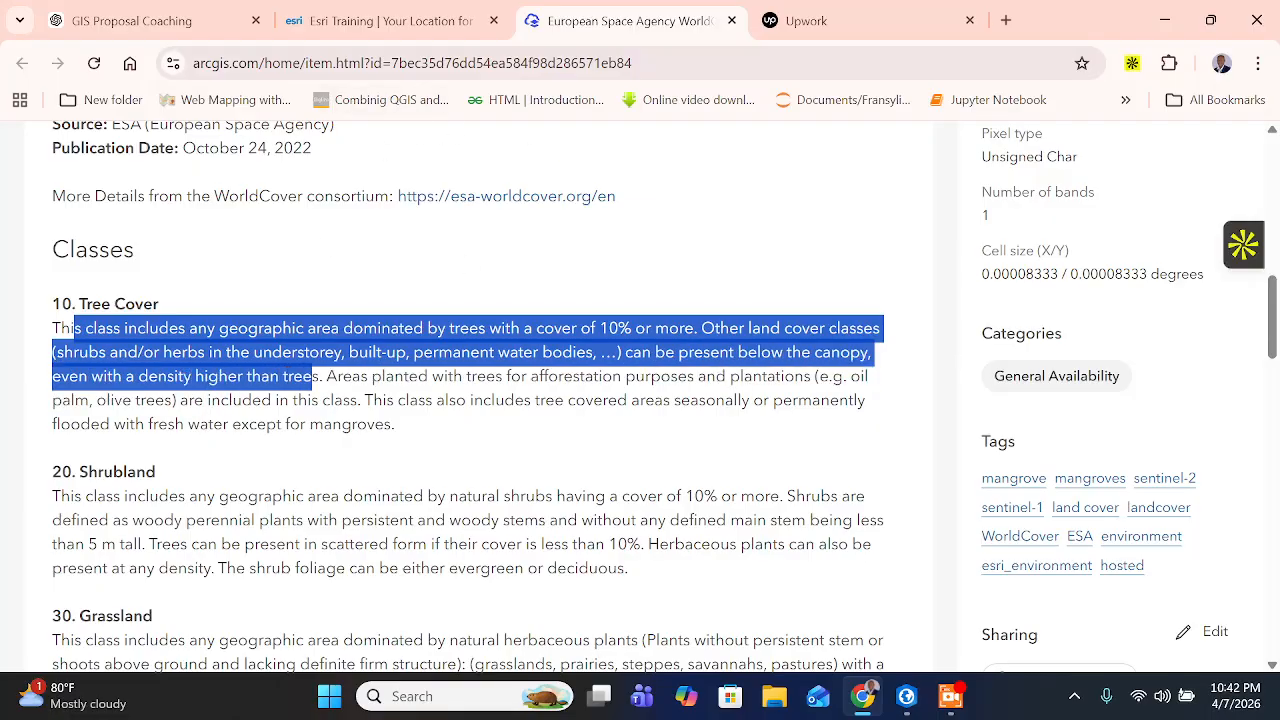
# - Return to the Esri training page and expand Step 7: Calculate tree canopy coverage, collapsing the previous step
pyautogui.click(380, 20)
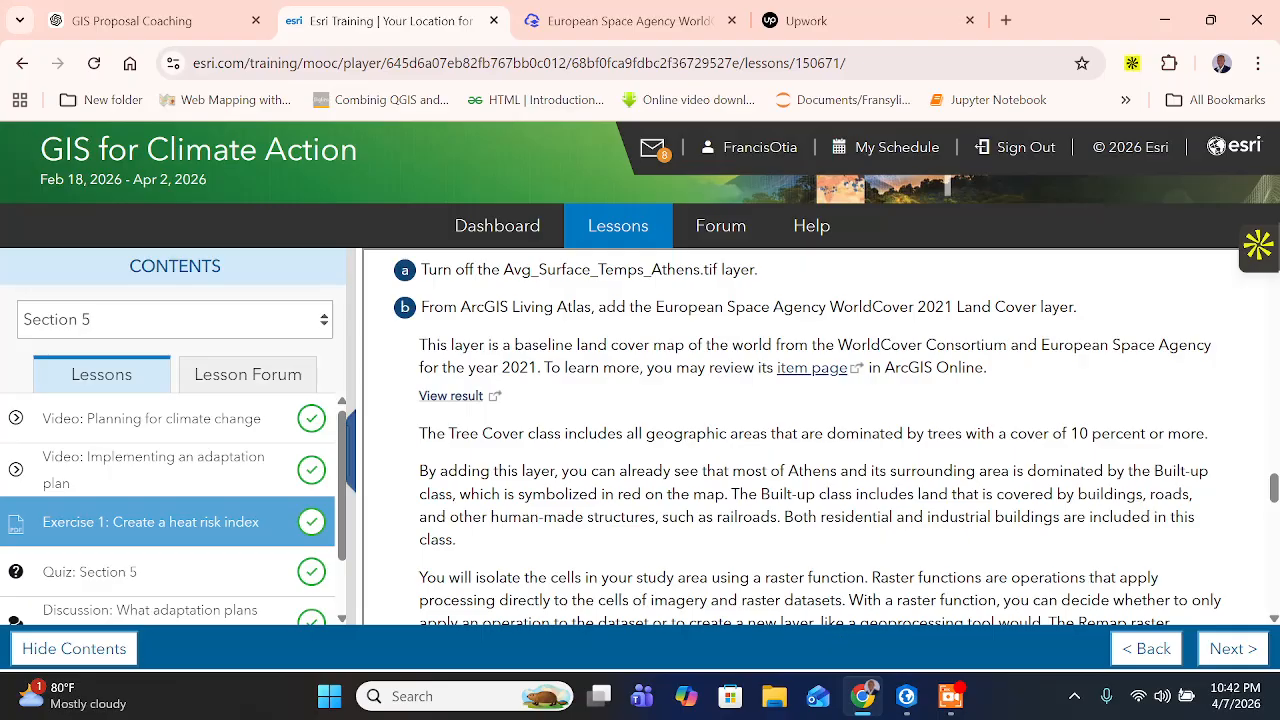
pyautogui.scroll(-10, 810, 437)
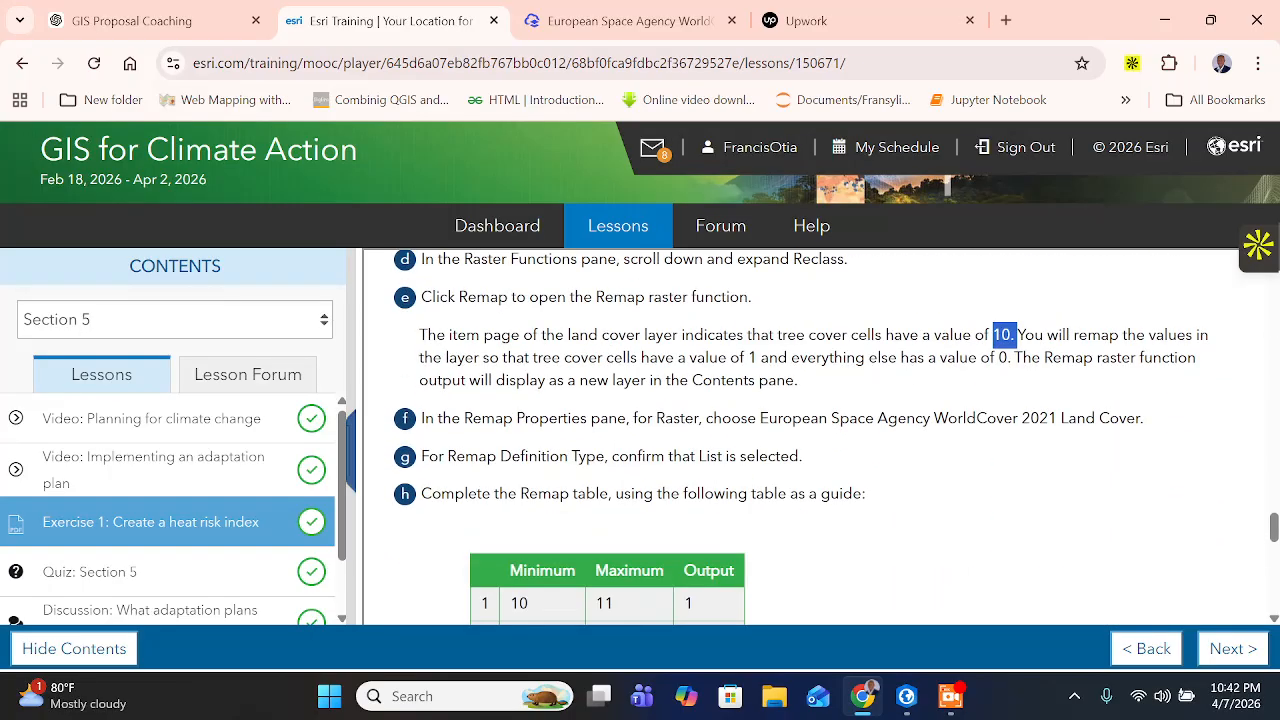
pyautogui.scroll(-5, 570, 500)
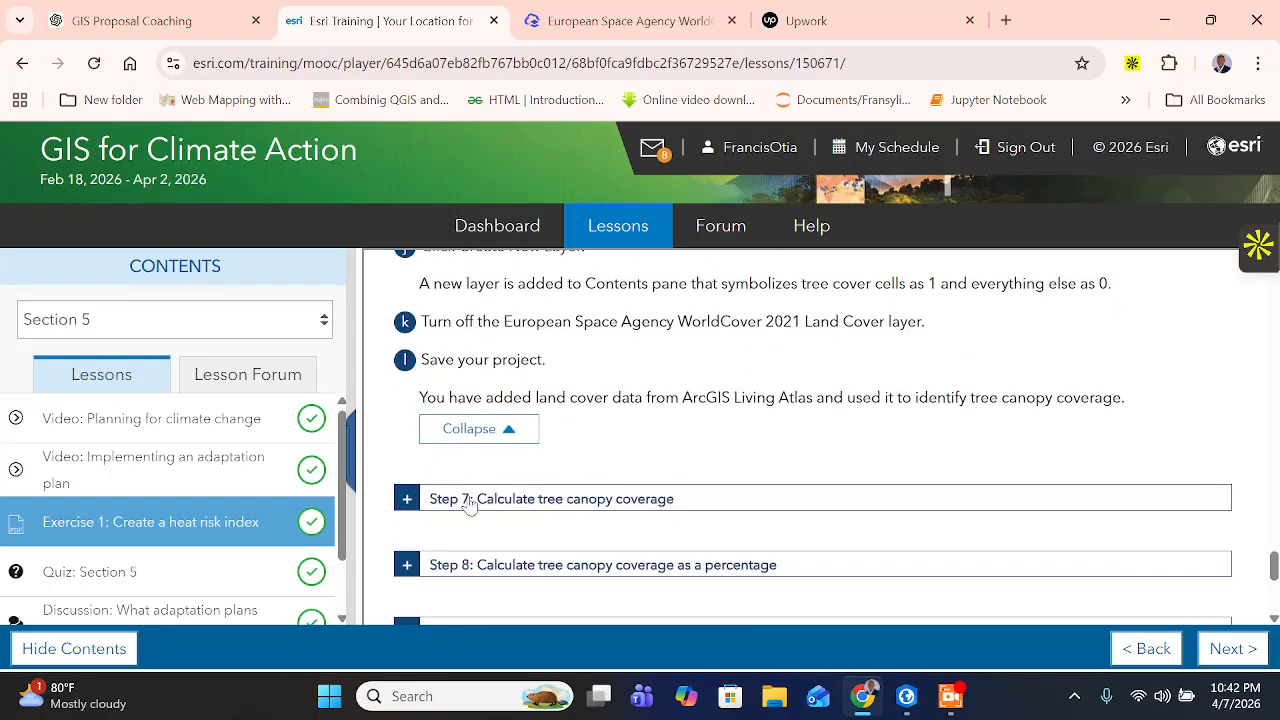
pyautogui.click(470, 499)
pyautogui.click(495, 430)
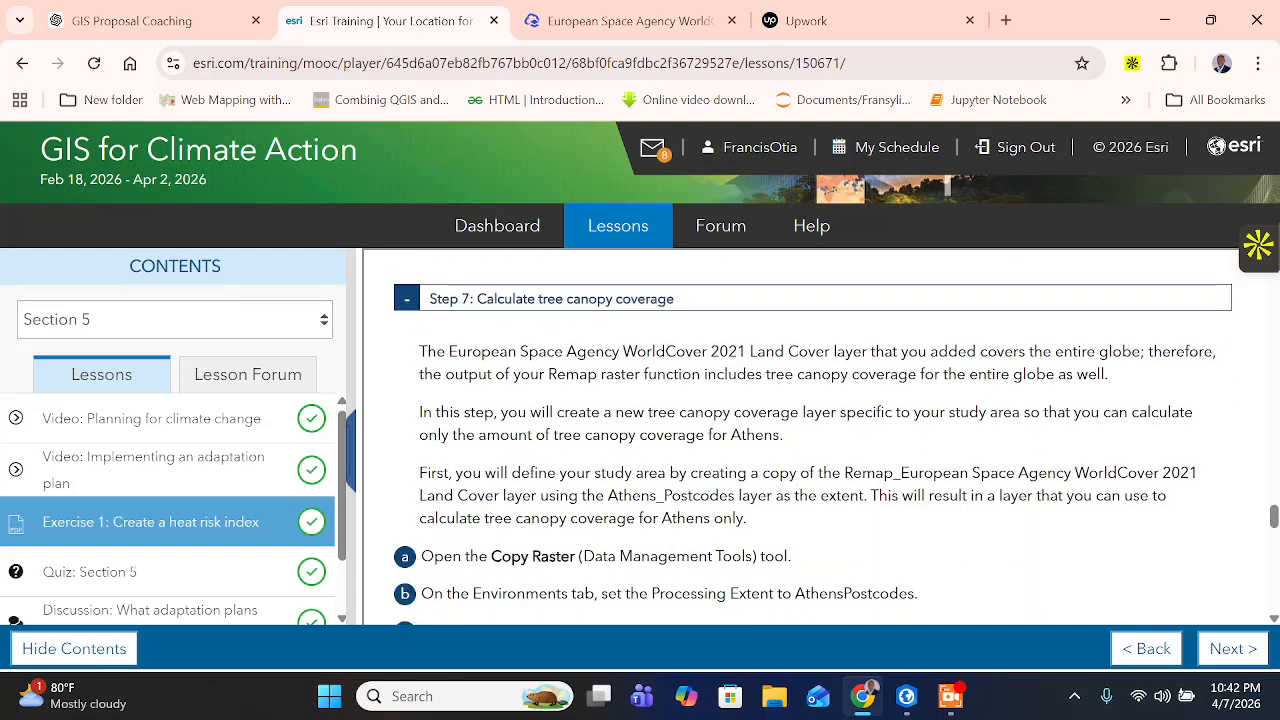
pyautogui.click(950, 696)
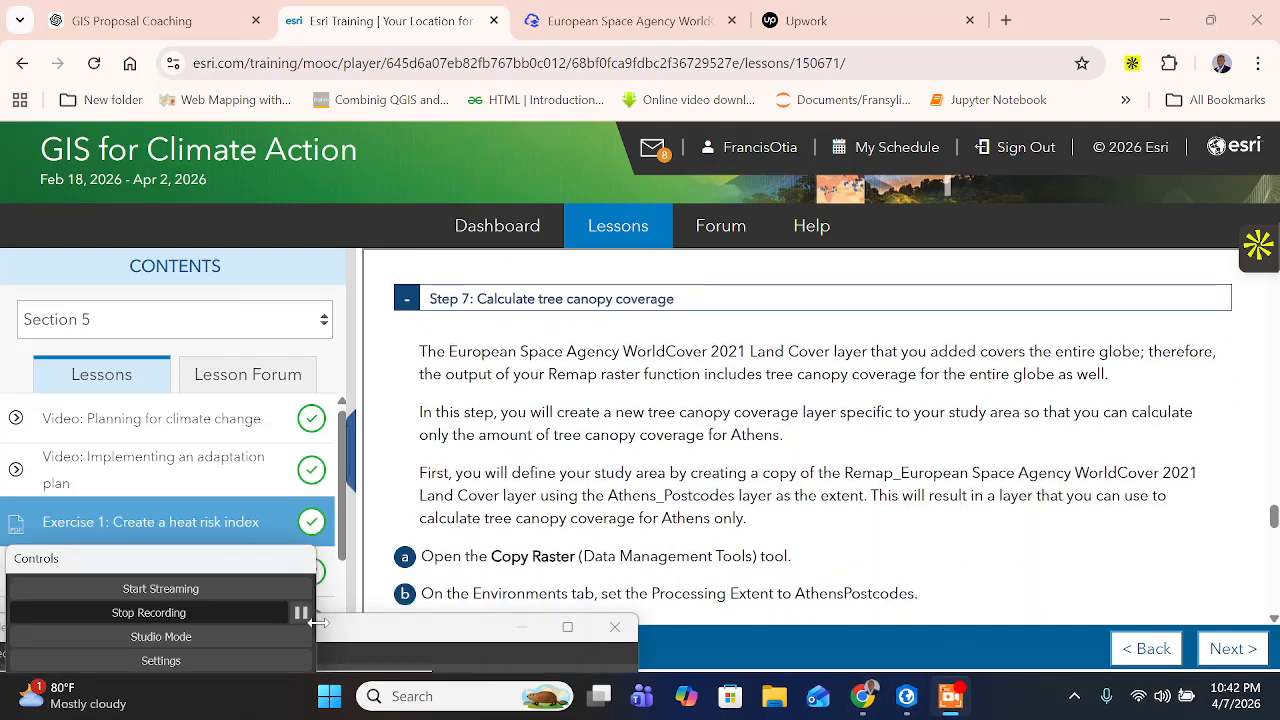
pyautogui.click(302, 612)
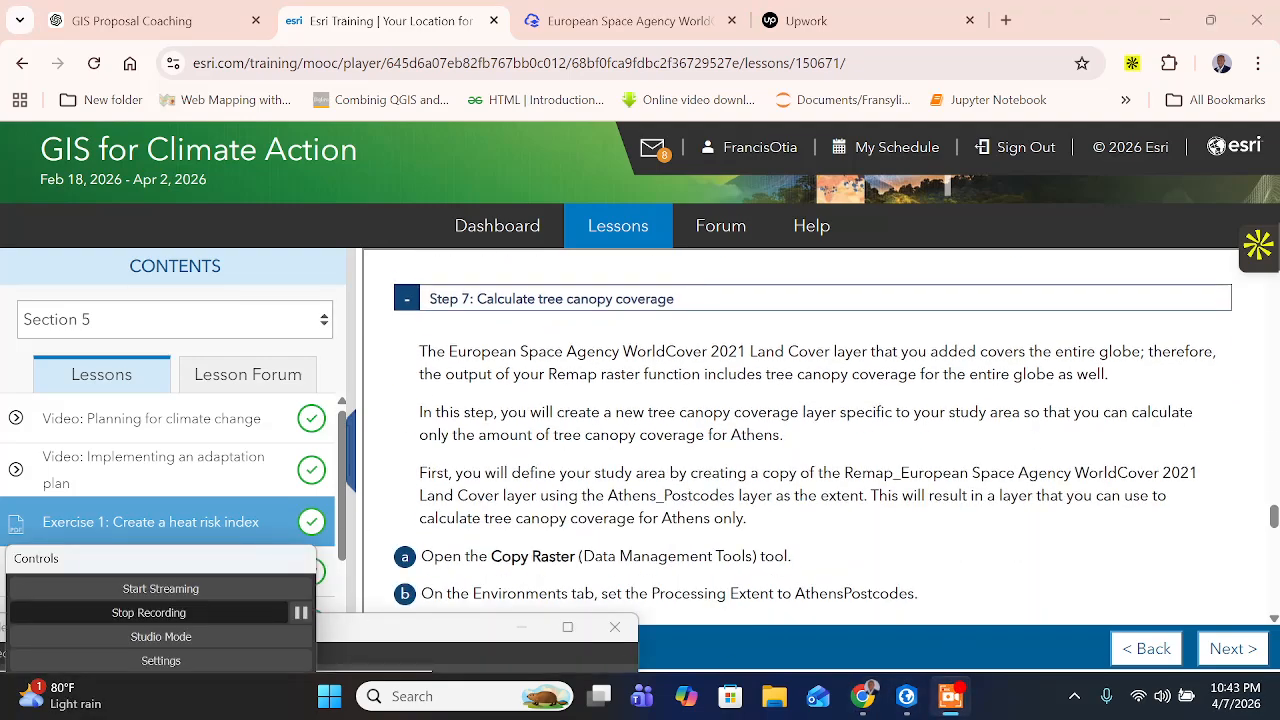
# - Read the Step 7 introduction on the Remap output's global coverage and the need for a study-area canopy layer
pyautogui.moveTo(436, 352); pyautogui.dragTo(449, 352)
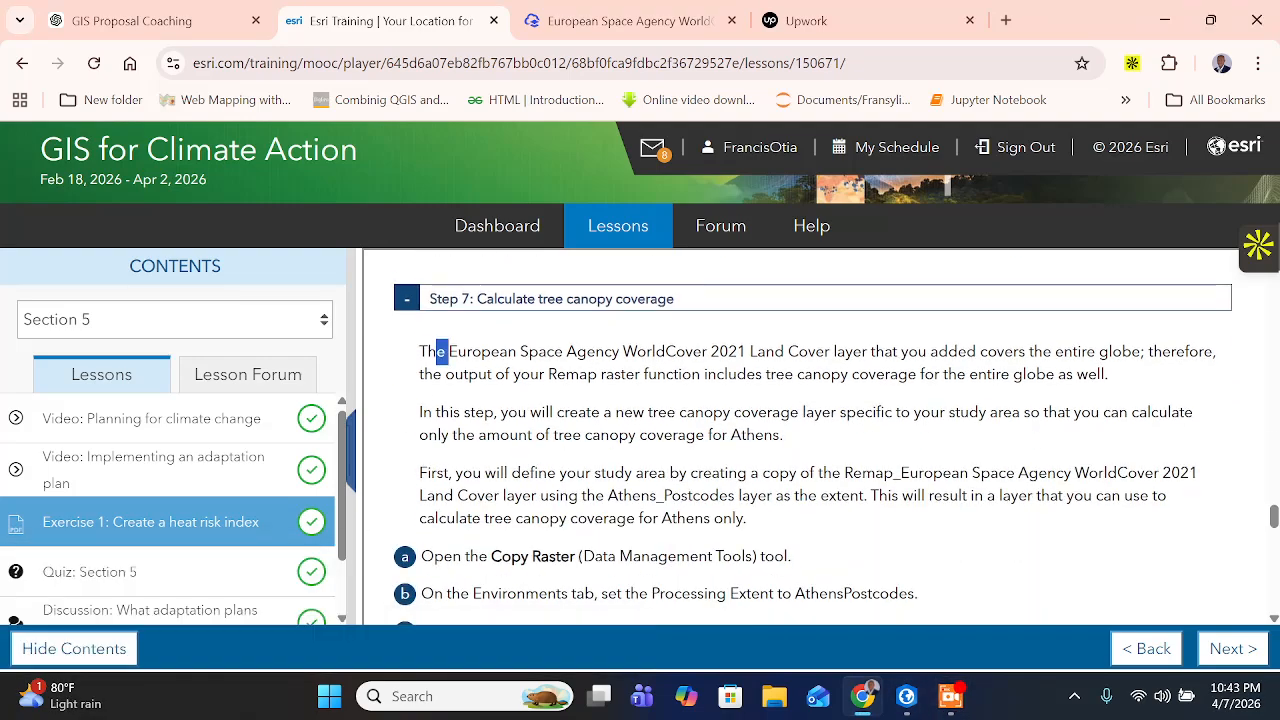
pyautogui.moveTo(562, 352); pyautogui.dragTo(567, 352)
pyautogui.moveTo(711, 352); pyautogui.dragTo(894, 352)
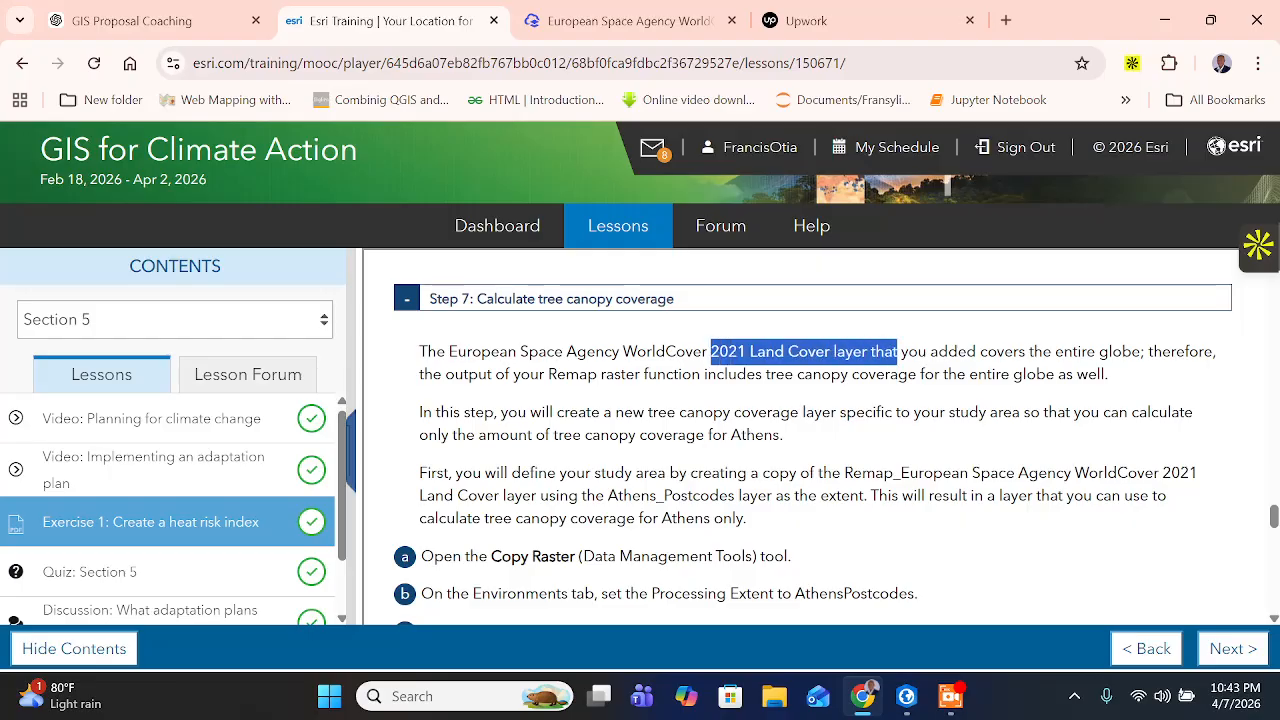
pyautogui.moveTo(548, 374); pyautogui.dragTo(566, 374)
pyautogui.moveTo(729, 374); pyautogui.dragTo(1046, 374)
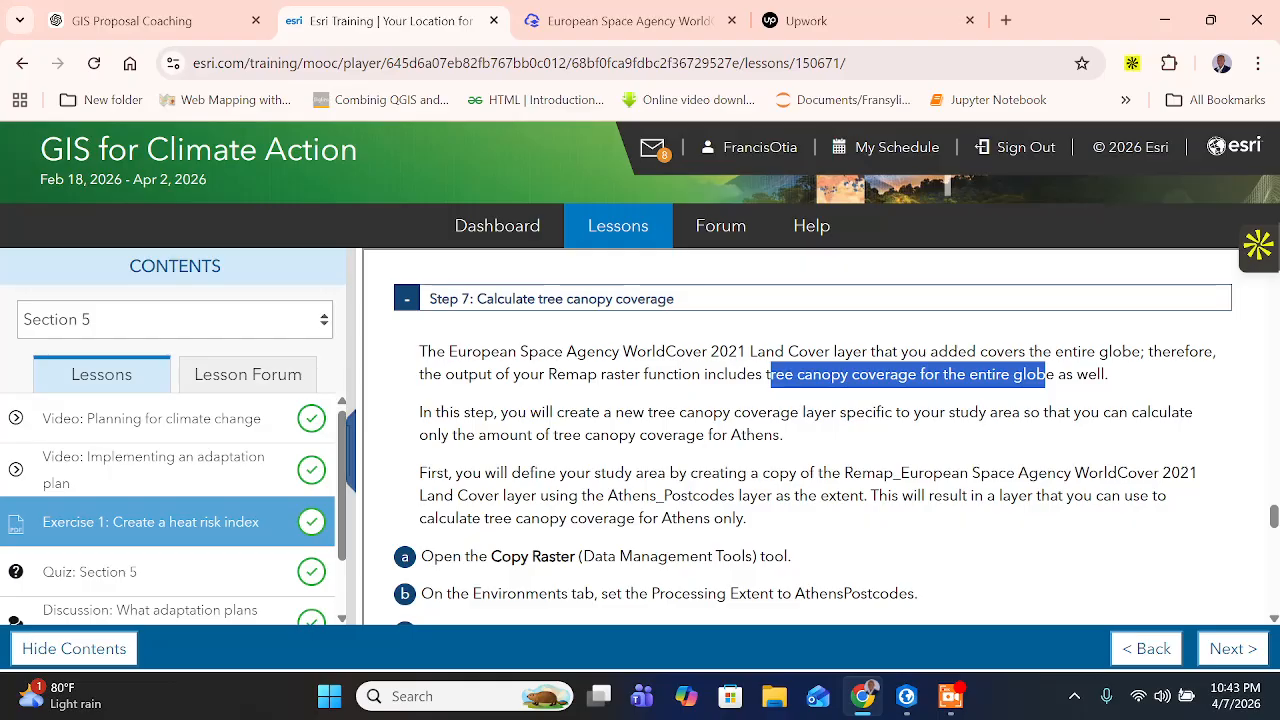
pyautogui.click(1046, 375)
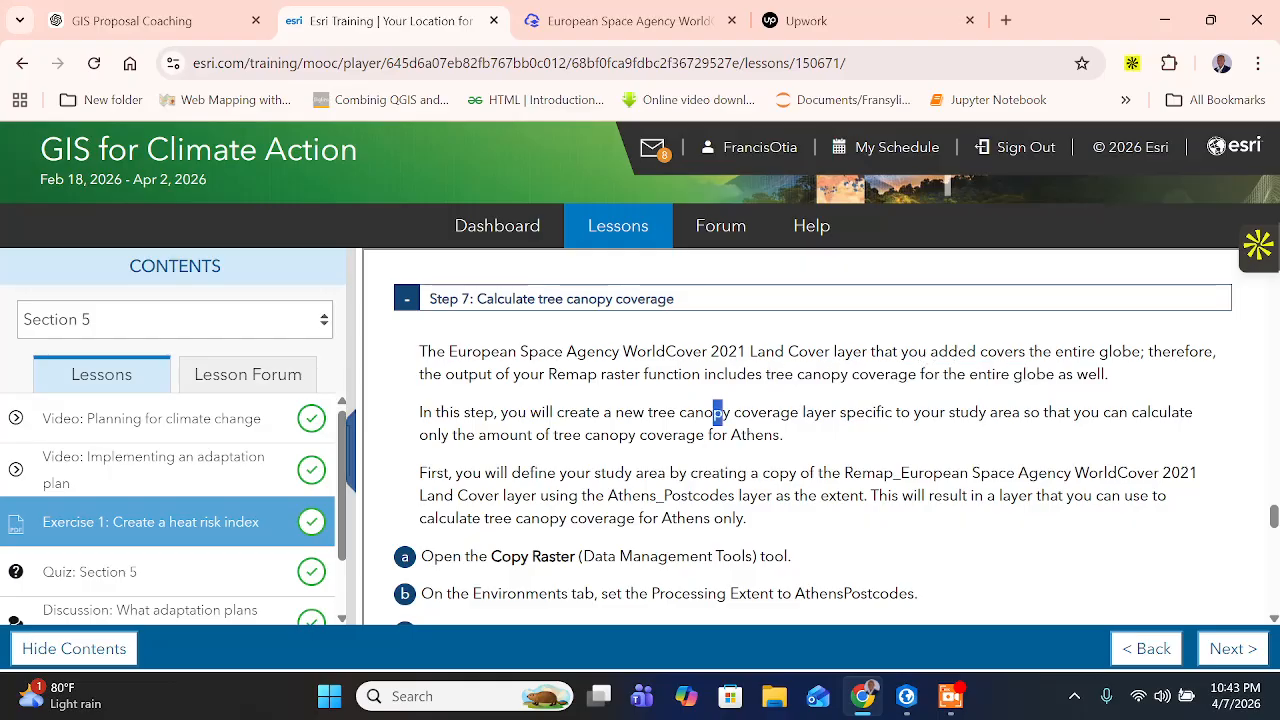
pyautogui.moveTo(893, 412); pyautogui.dragTo(1130, 412)
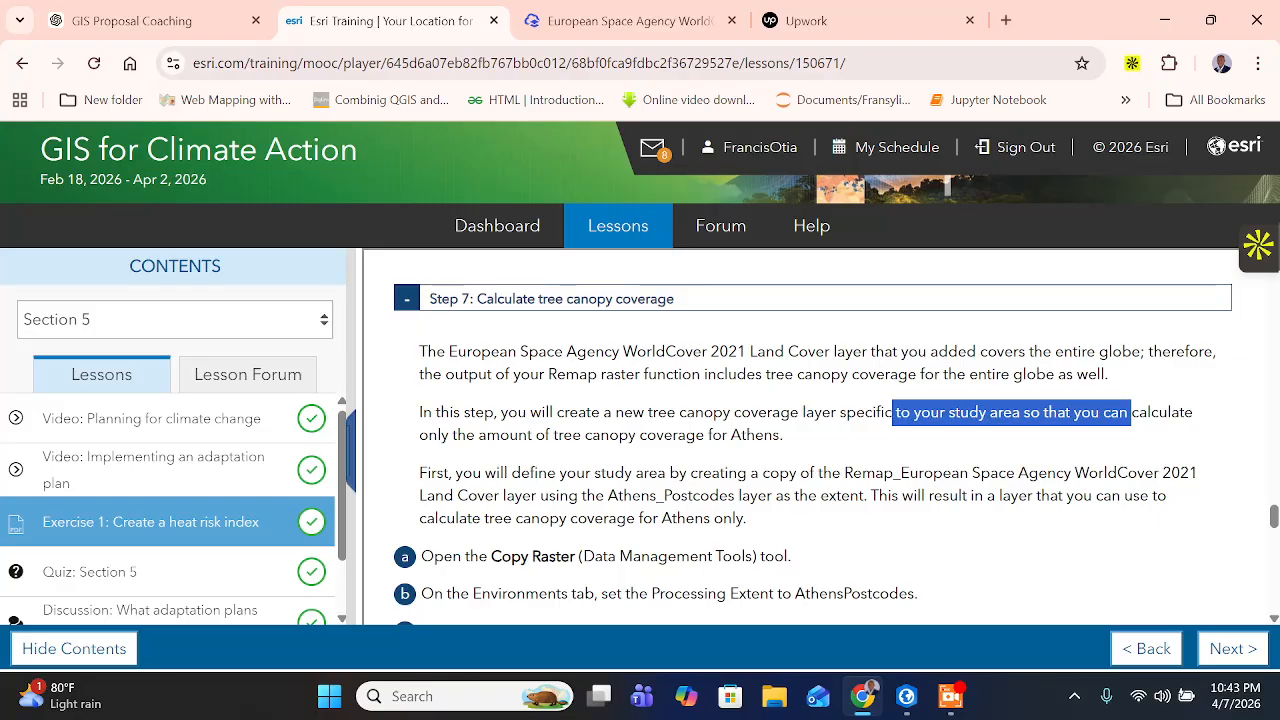
# - Read how to define the study area by copying the remapped land cover layer with Athens_Postcodes as the extent
pyautogui.scroll(-1, 813, 437)
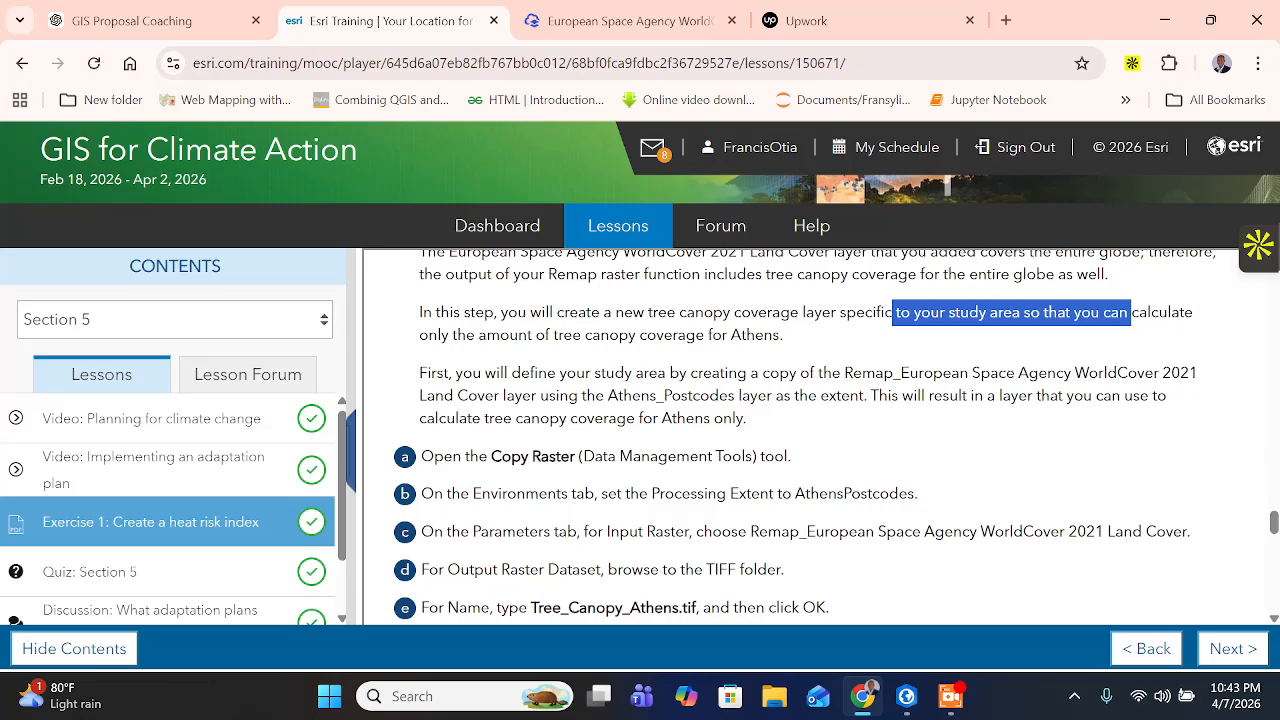
pyautogui.moveTo(555, 374); pyautogui.dragTo(711, 374)
pyautogui.click(711, 374)
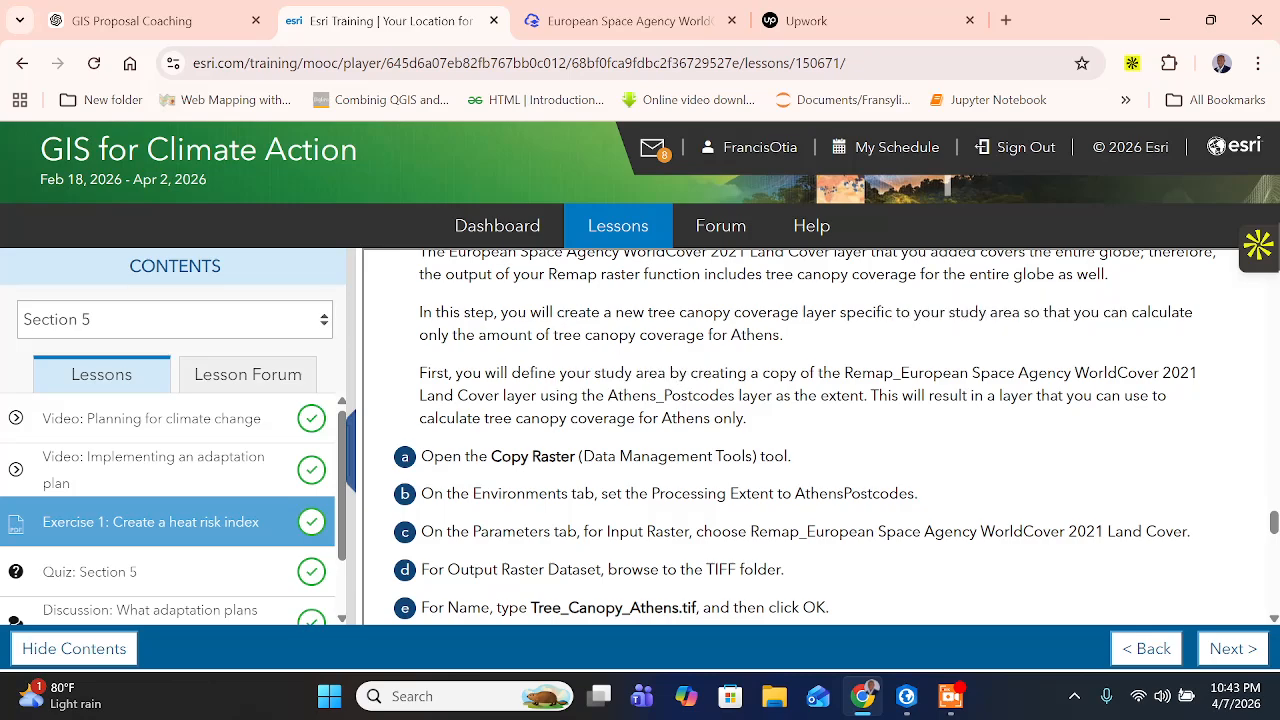
pyautogui.moveTo(816, 374); pyautogui.dragTo(860, 396)
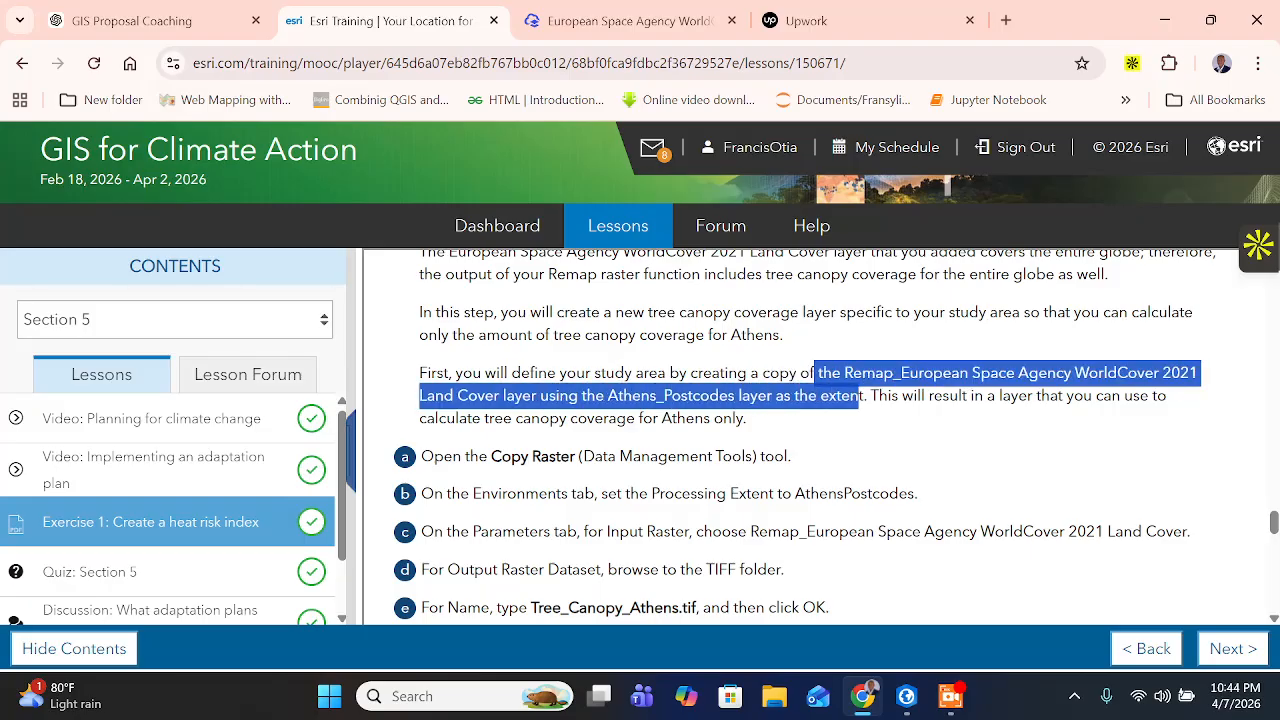
pyautogui.click(868, 396)
pyautogui.moveTo(970, 396); pyautogui.dragTo(762, 430)
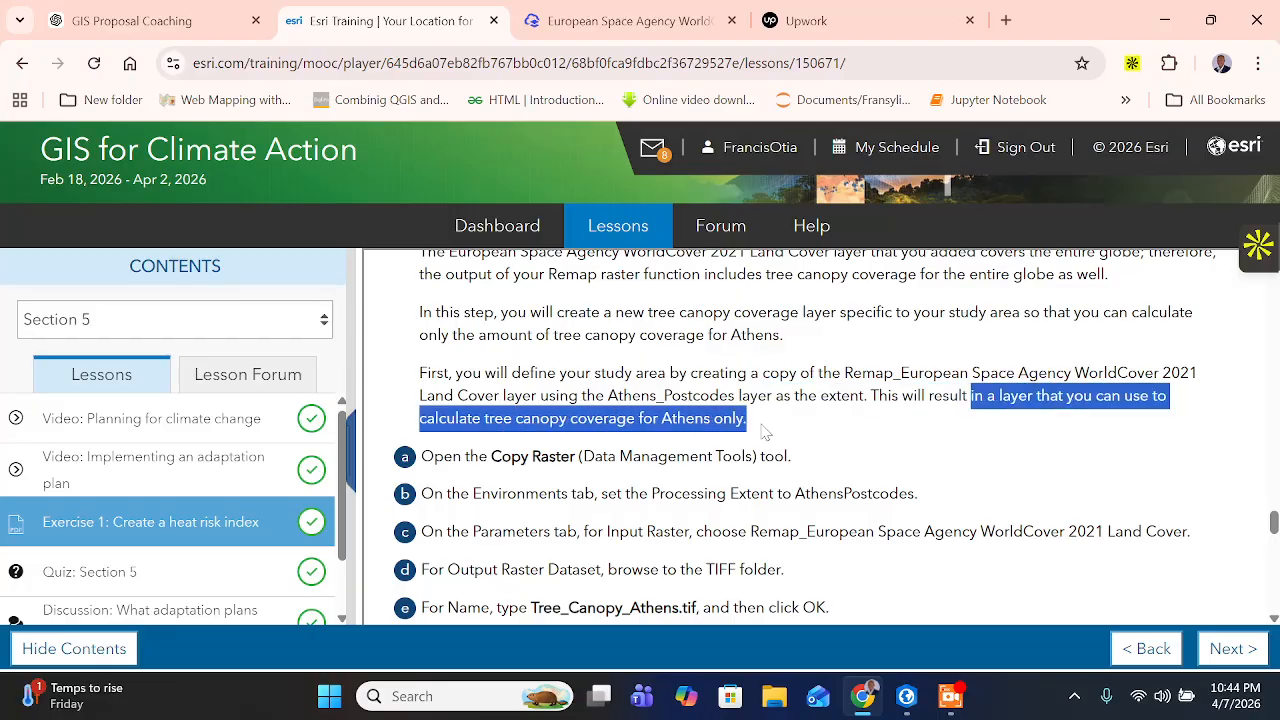
pyautogui.scroll(-1, 762, 425)
pyautogui.click(430, 360)
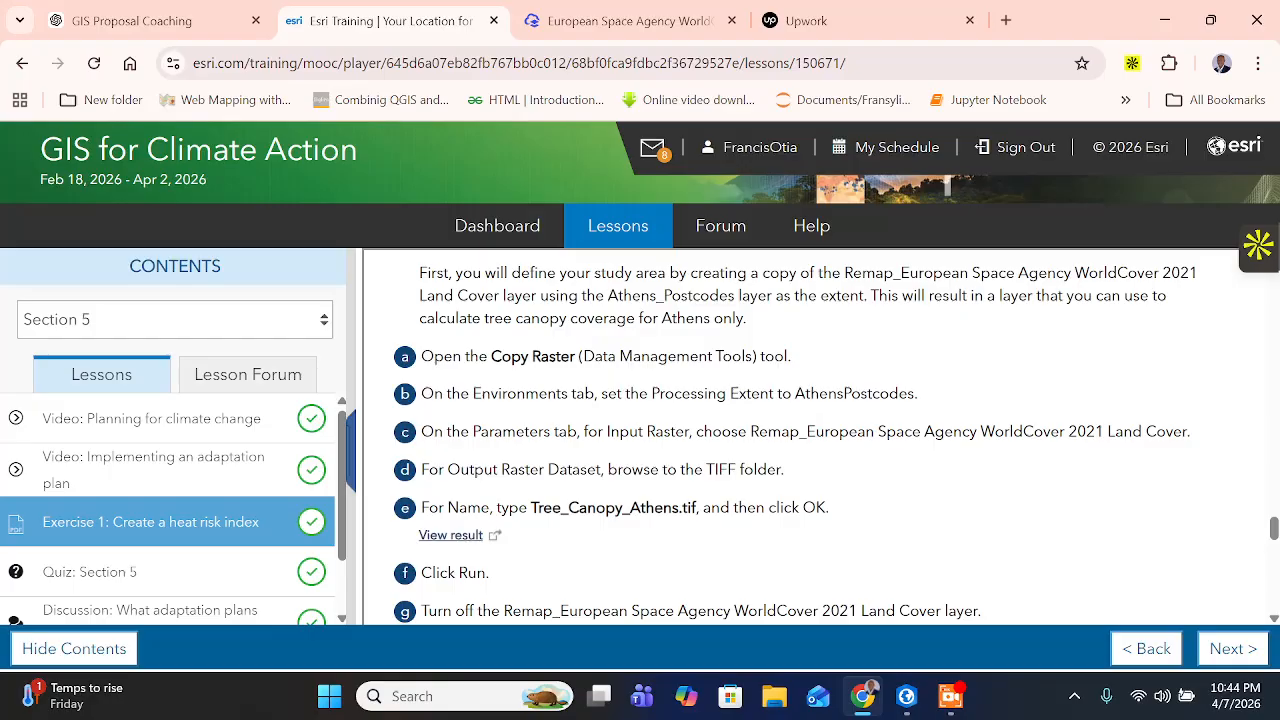
# - Copy the tool name Copy Raster from the training page and switch to ArcGIS Pro
pyautogui.moveTo(491, 356); pyautogui.dragTo(570, 357)
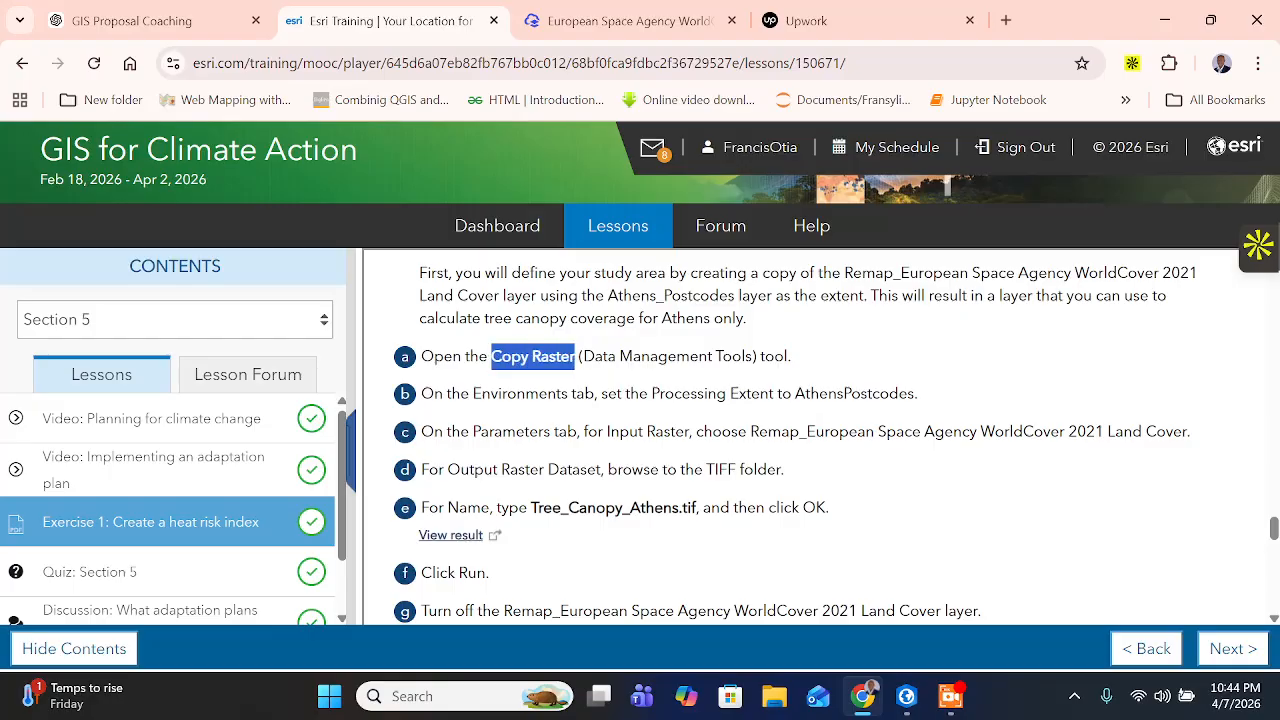
pyautogui.rightClick(562, 360)
pyautogui.click(593, 384)
pyautogui.click(906, 695)
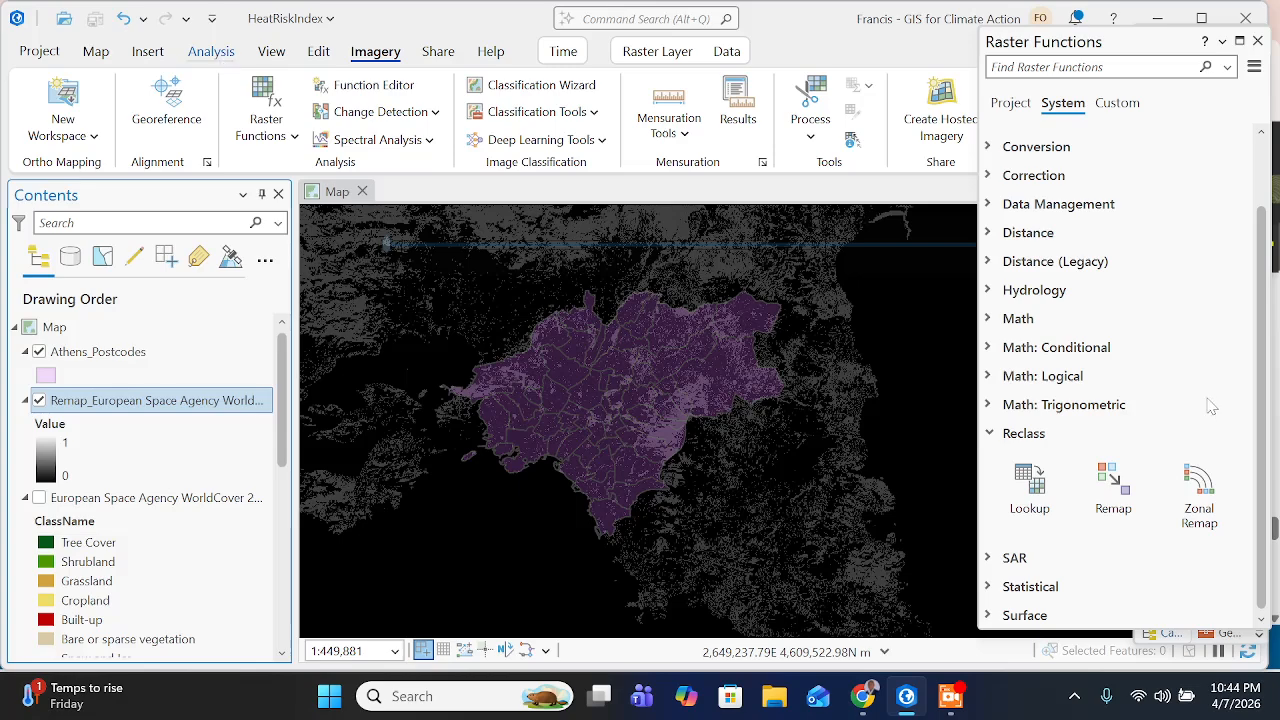
# - Close the Raster Functions pane, then find and open the Copy Raster geoprocessing tool
pyautogui.click(1258, 41)
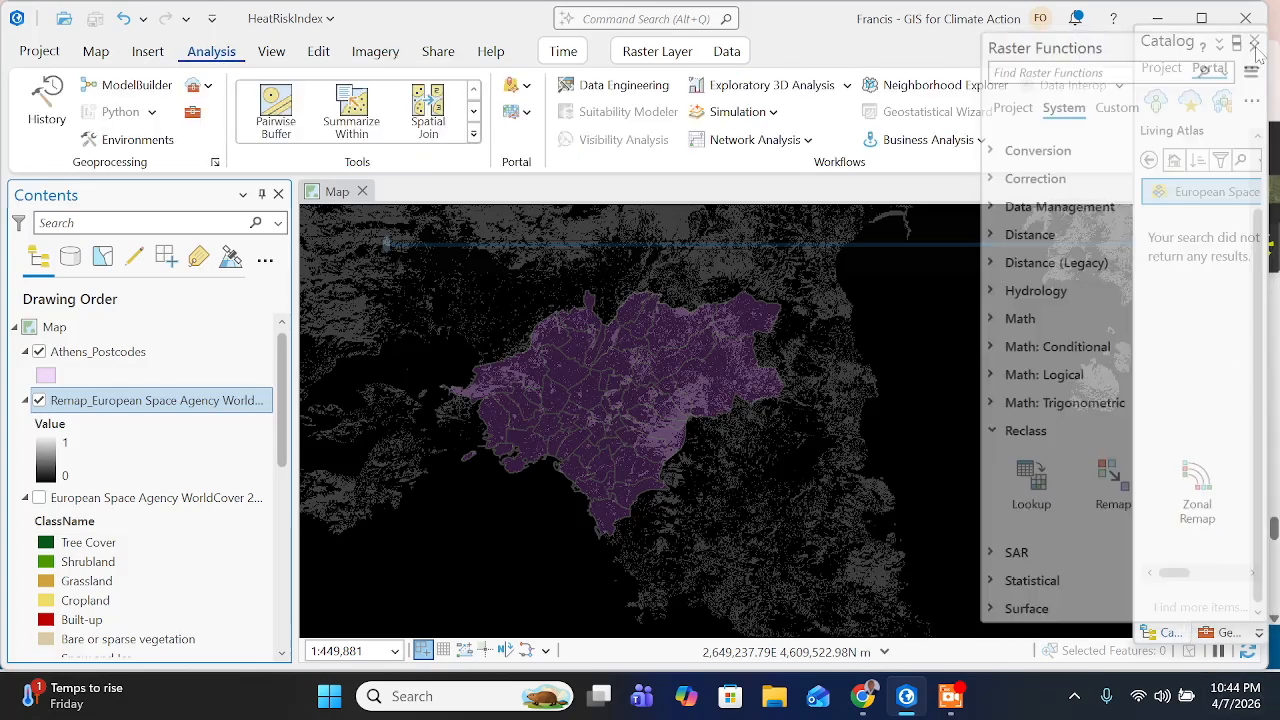
pyautogui.moveTo(1128, 328); pyautogui.dragTo(915, 405)
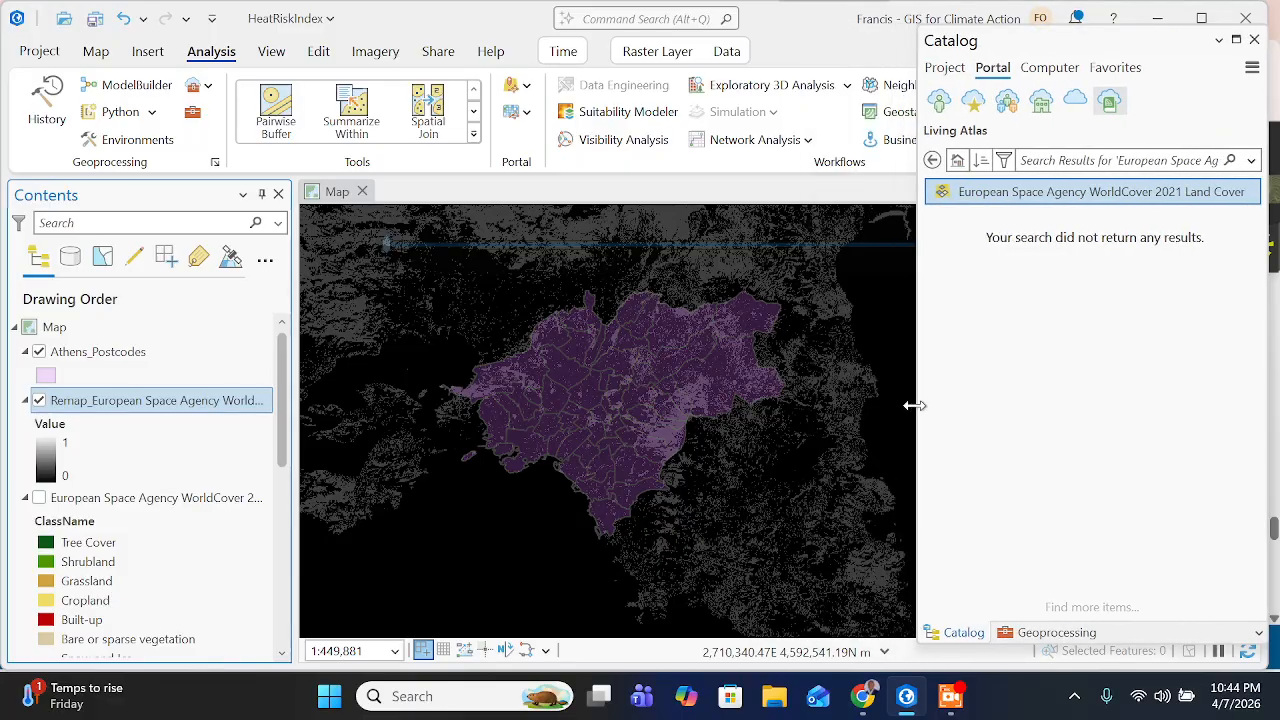
pyautogui.click(1038, 634)
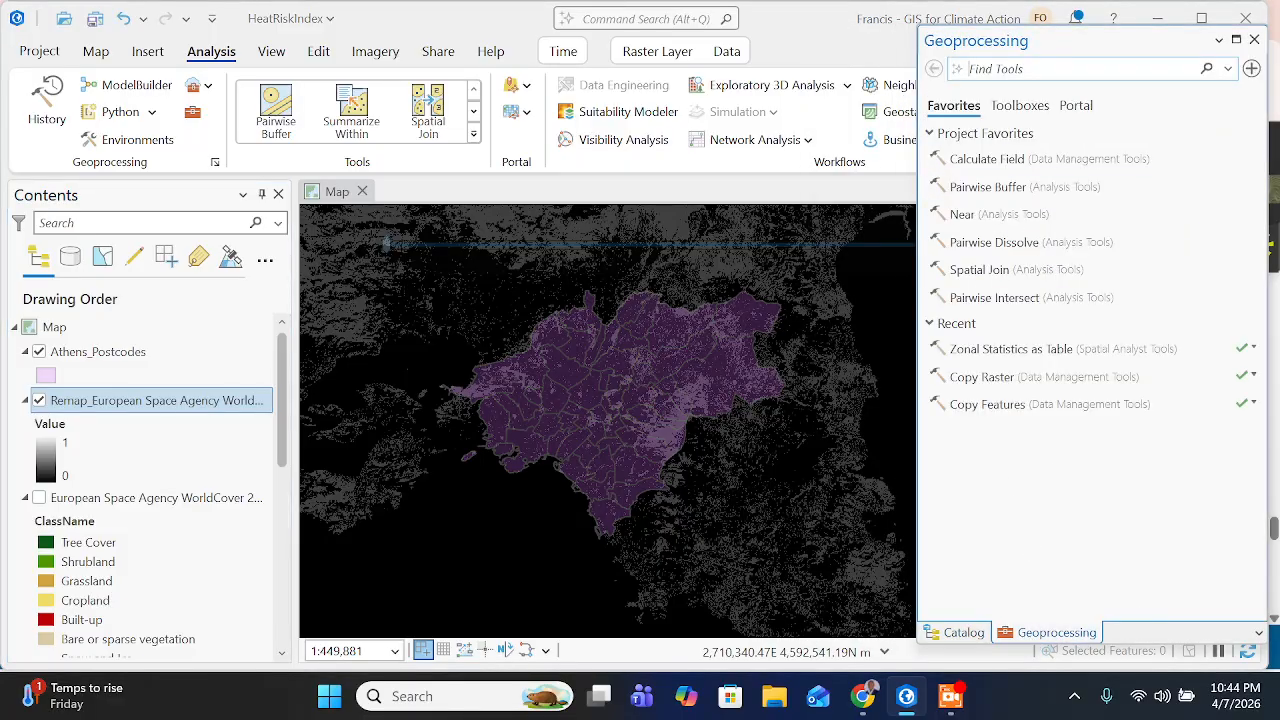
pyautogui.write('Copy Raster')
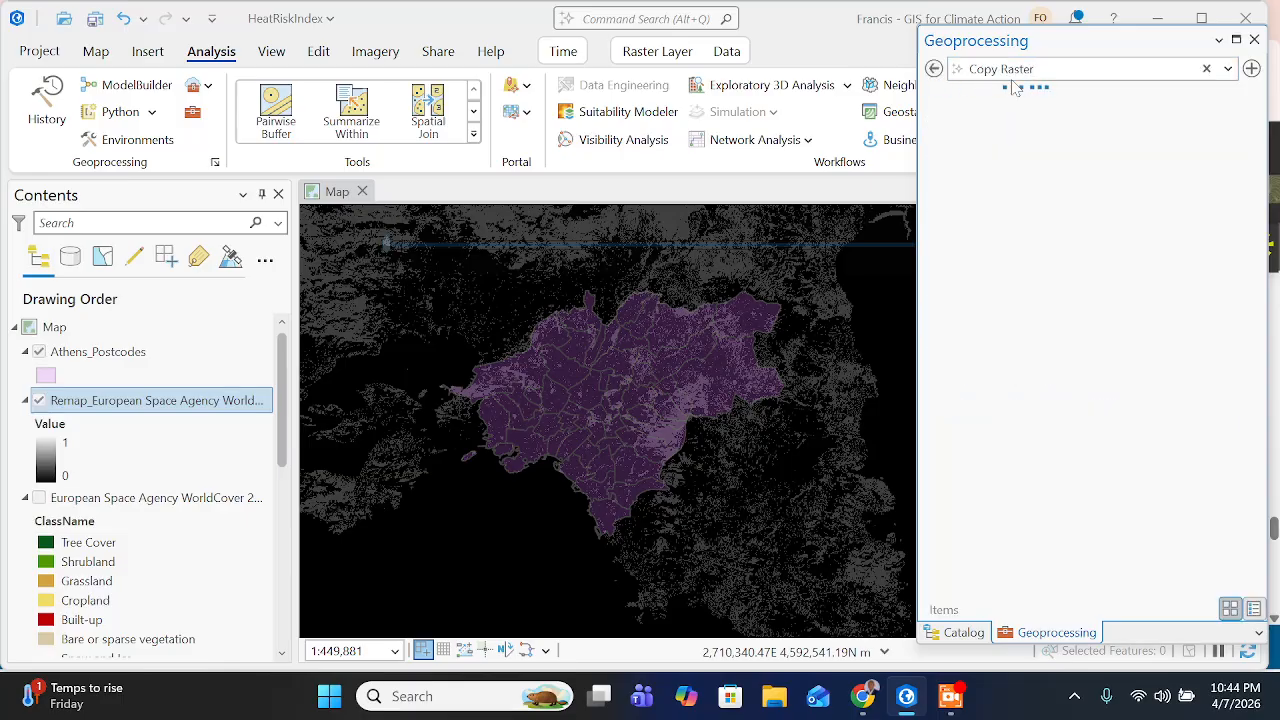
pyautogui.click(1028, 142)
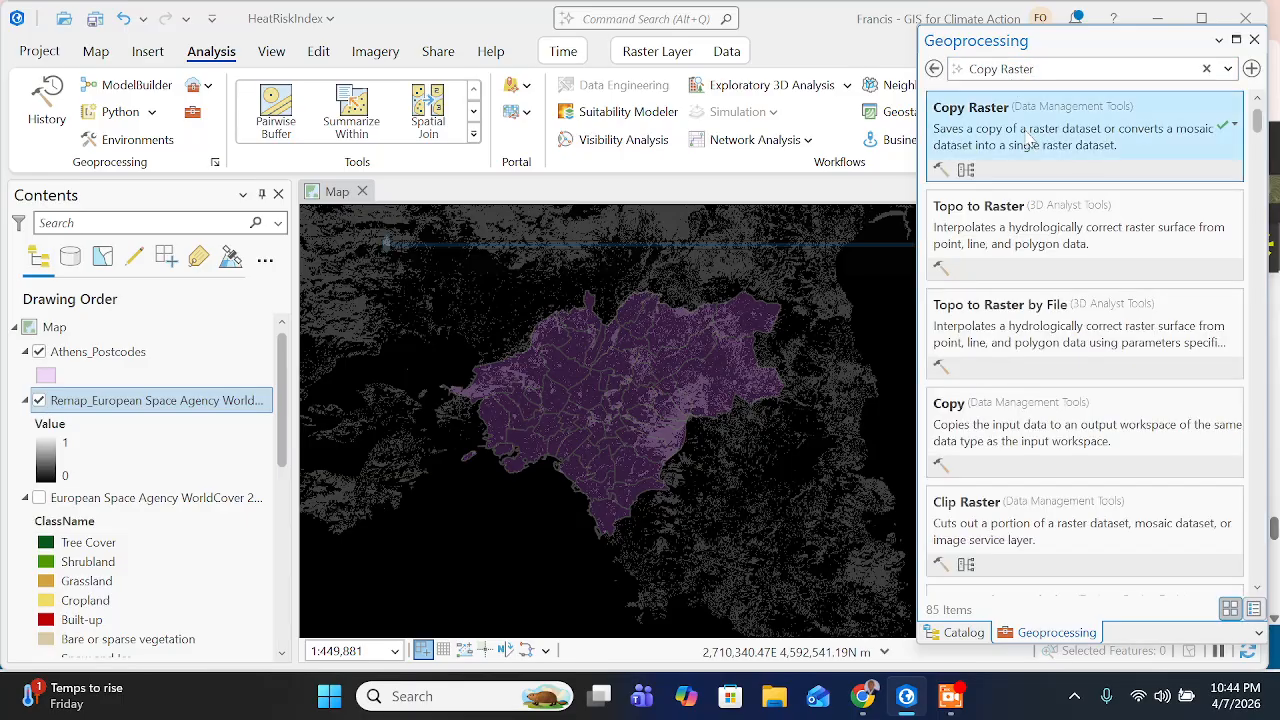
# - Open the Copy Raster tool and check the training page for its processing extent setting
pyautogui.click(1028, 142)
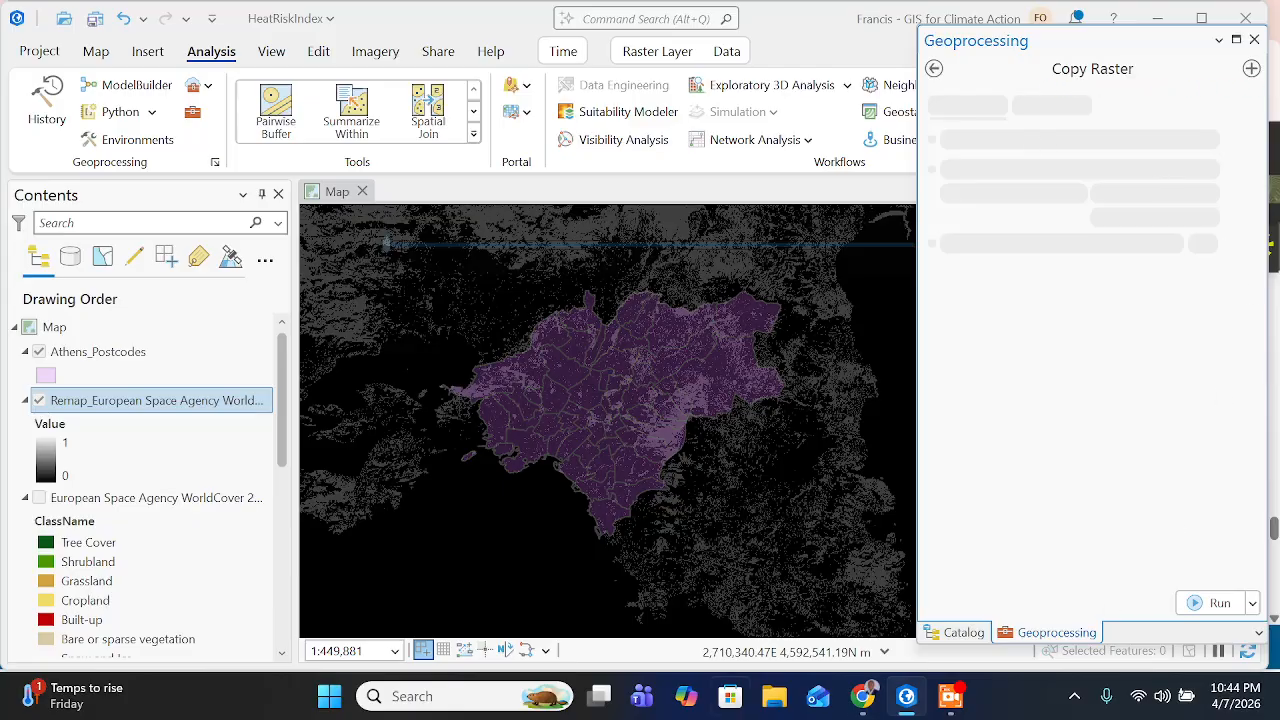
pyautogui.click(870, 694)
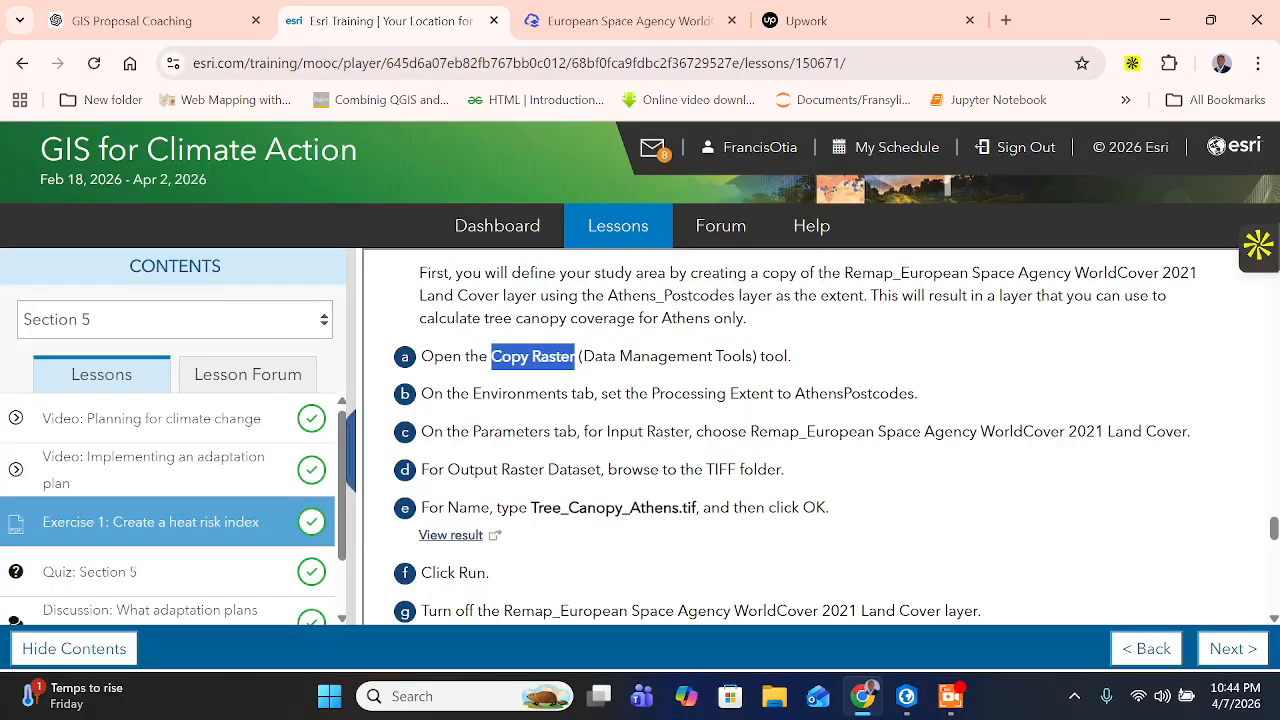
pyautogui.moveTo(451, 394); pyautogui.dragTo(470, 394)
pyautogui.moveTo(547, 394); pyautogui.dragTo(568, 394)
pyautogui.moveTo(648, 394); pyautogui.dragTo(918, 394)
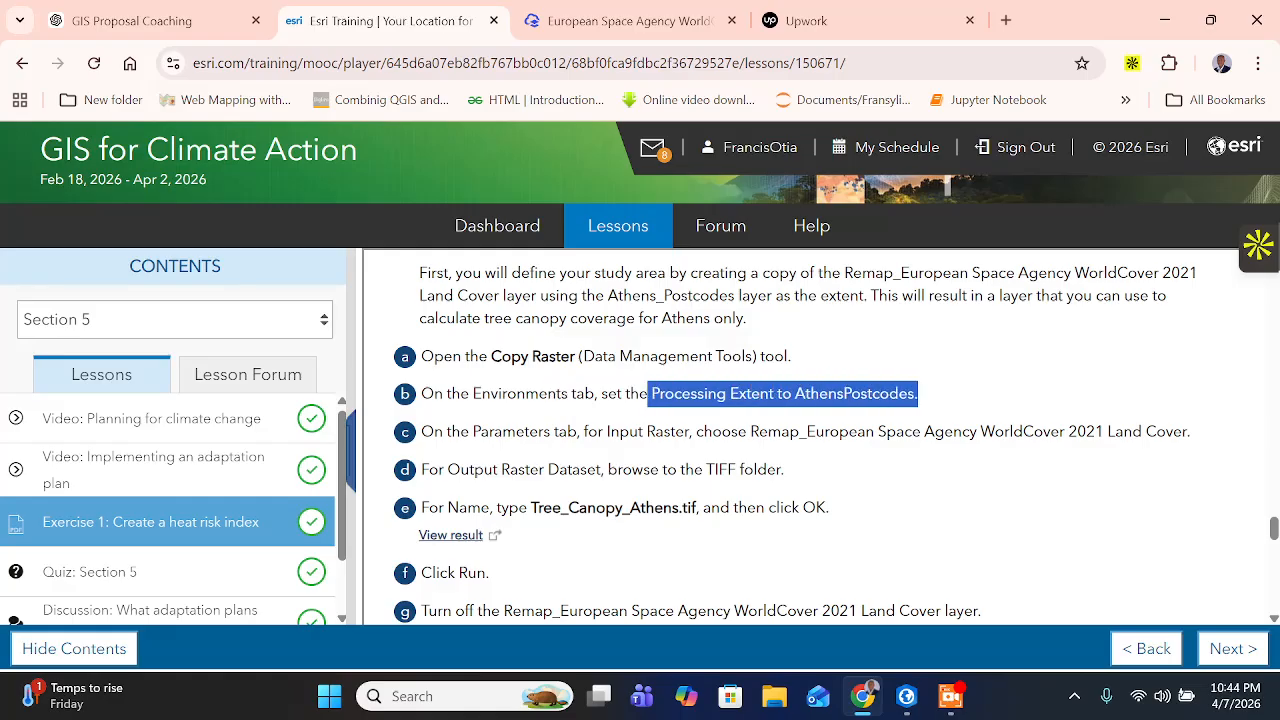
# - In ArcGIS Pro, set the Copy Raster processing extent to the Athens_Postcodes layer
pyautogui.click(906, 696)
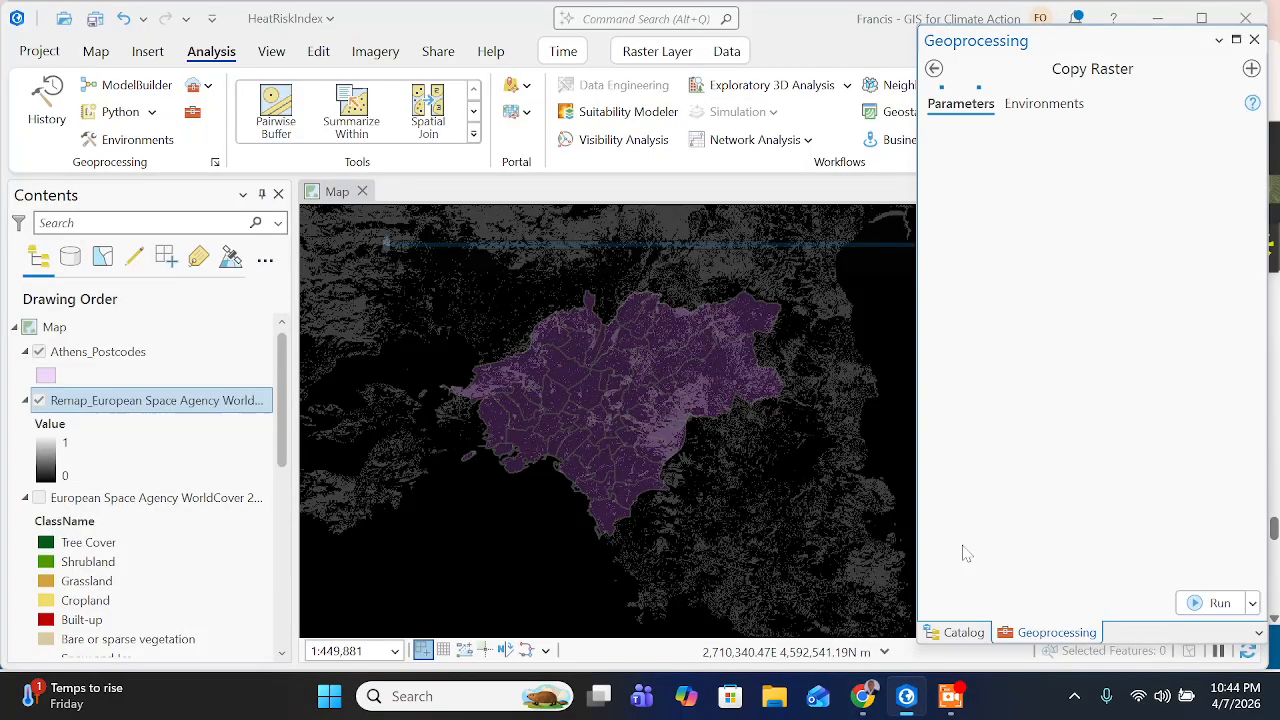
pyautogui.click(951, 696)
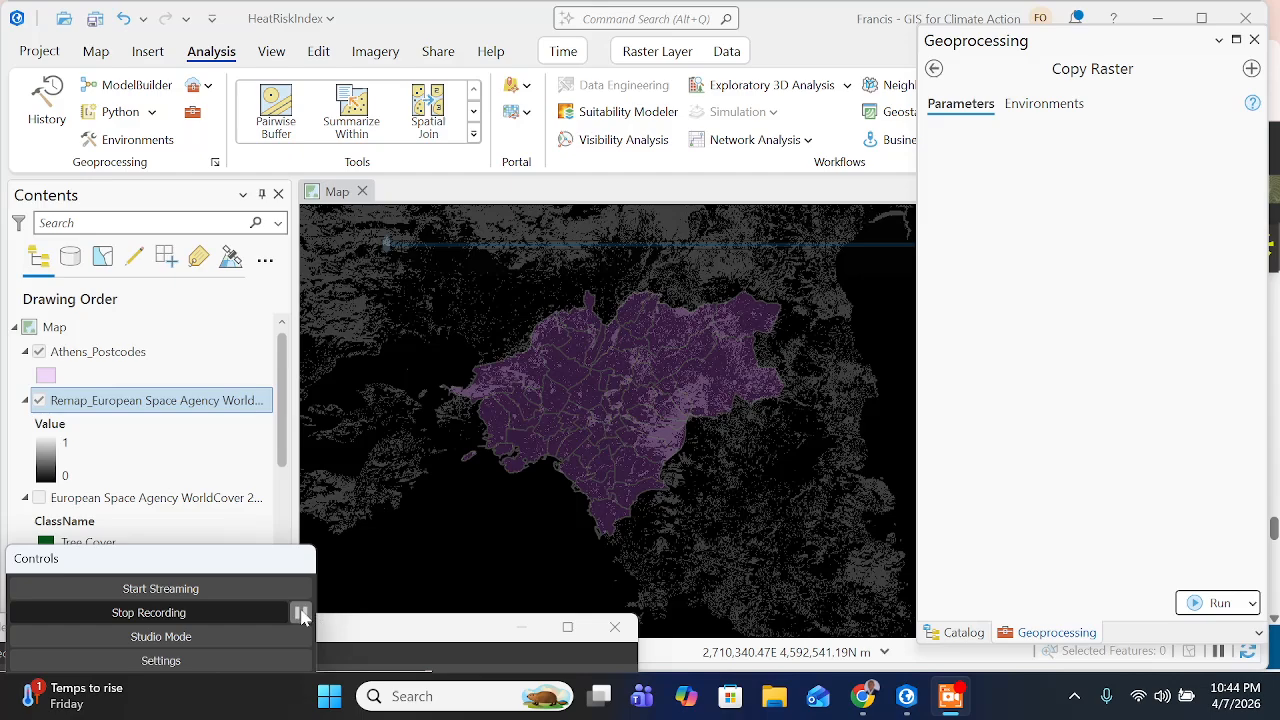
pyautogui.click(1043, 112)
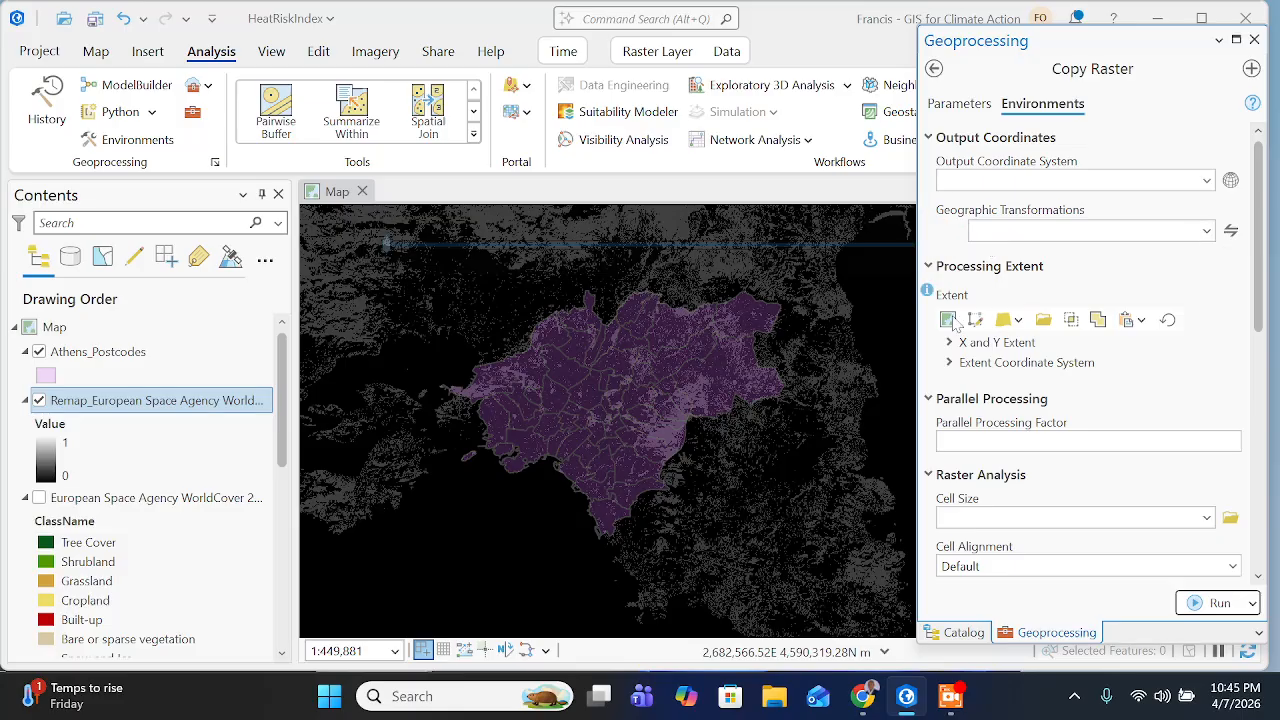
pyautogui.click(1018, 320)
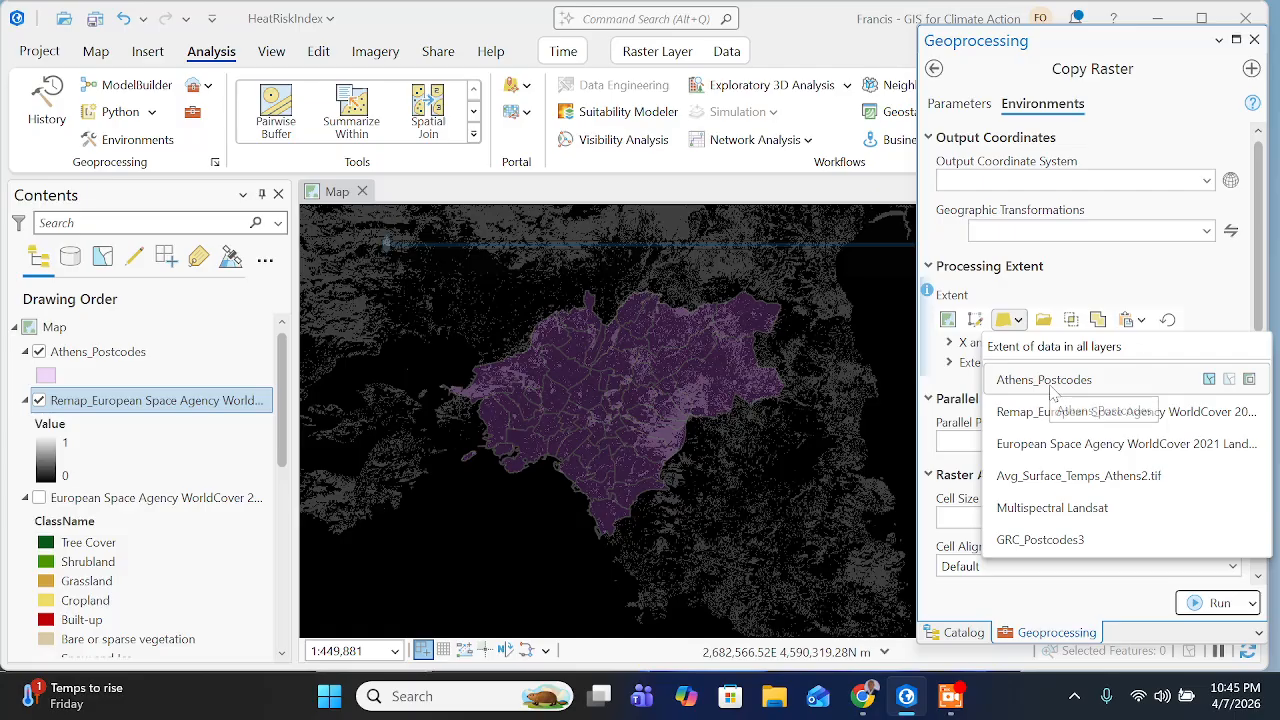
pyautogui.click(1050, 386)
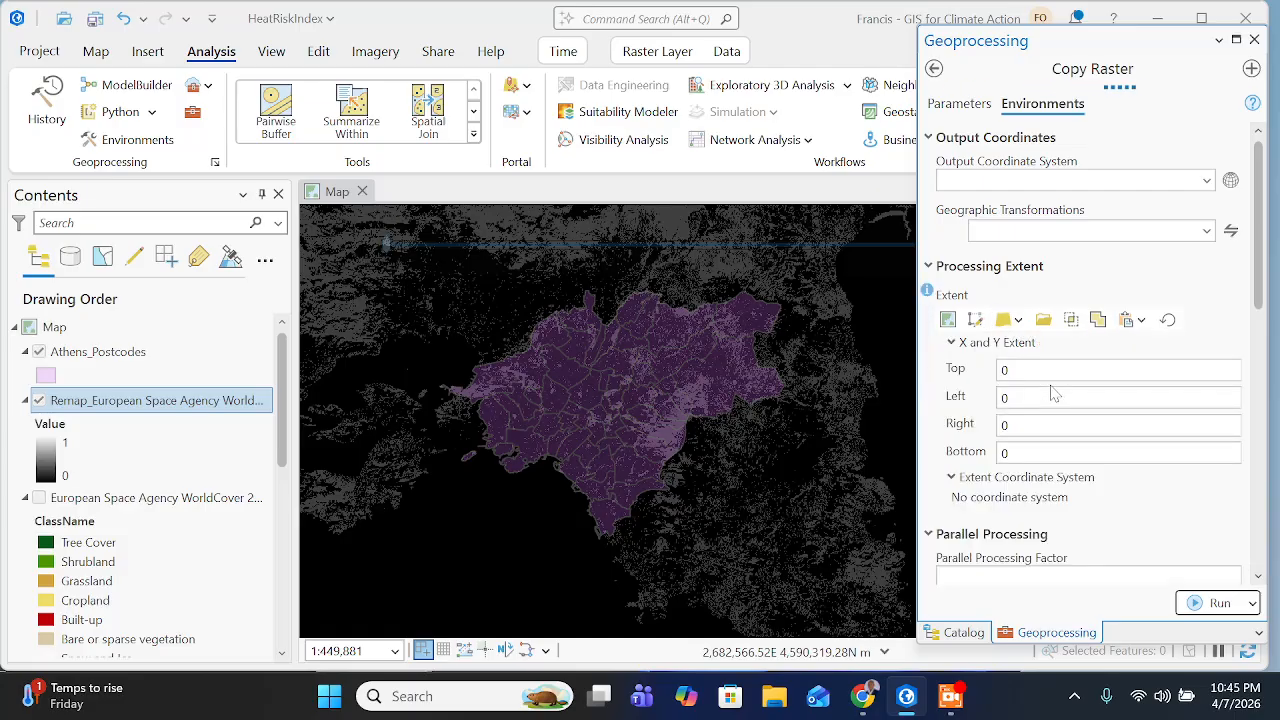
# - Check the training page for the input raster and set it to Remap_European Space Agency WorldCover 2021 Land Cover in ArcGIS Pro
pyautogui.click(862, 696)
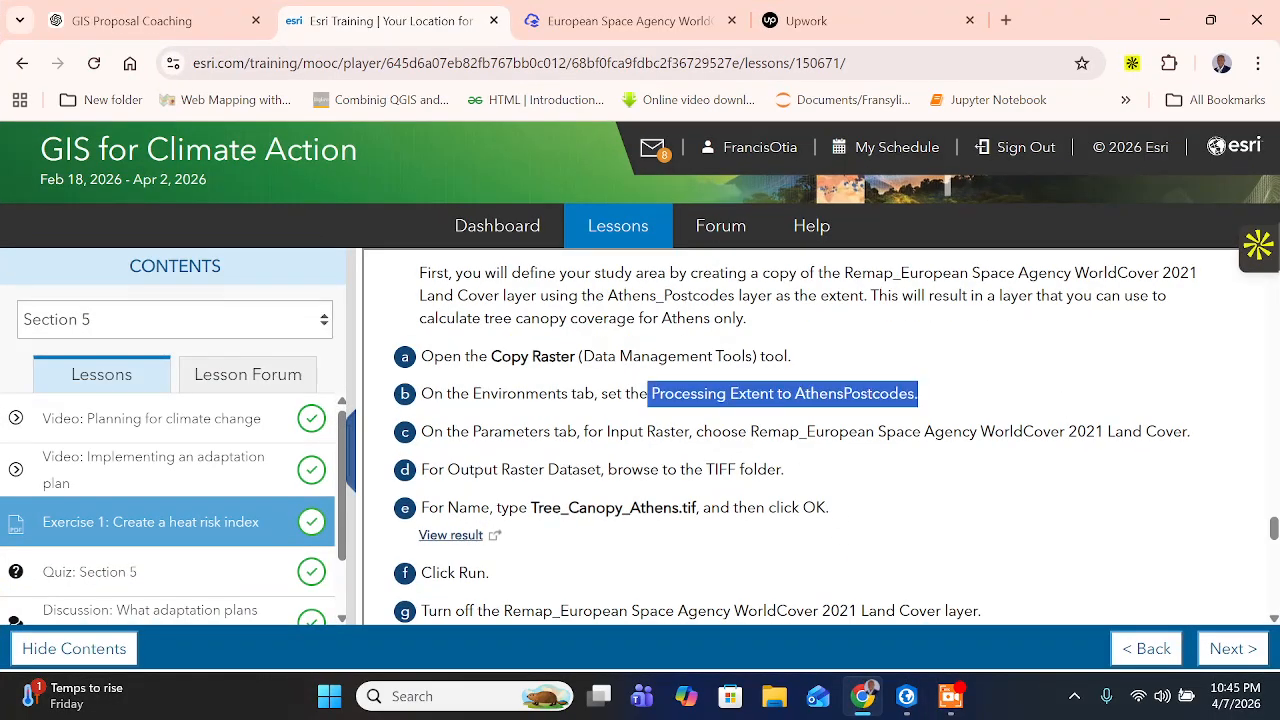
pyautogui.click(900, 432)
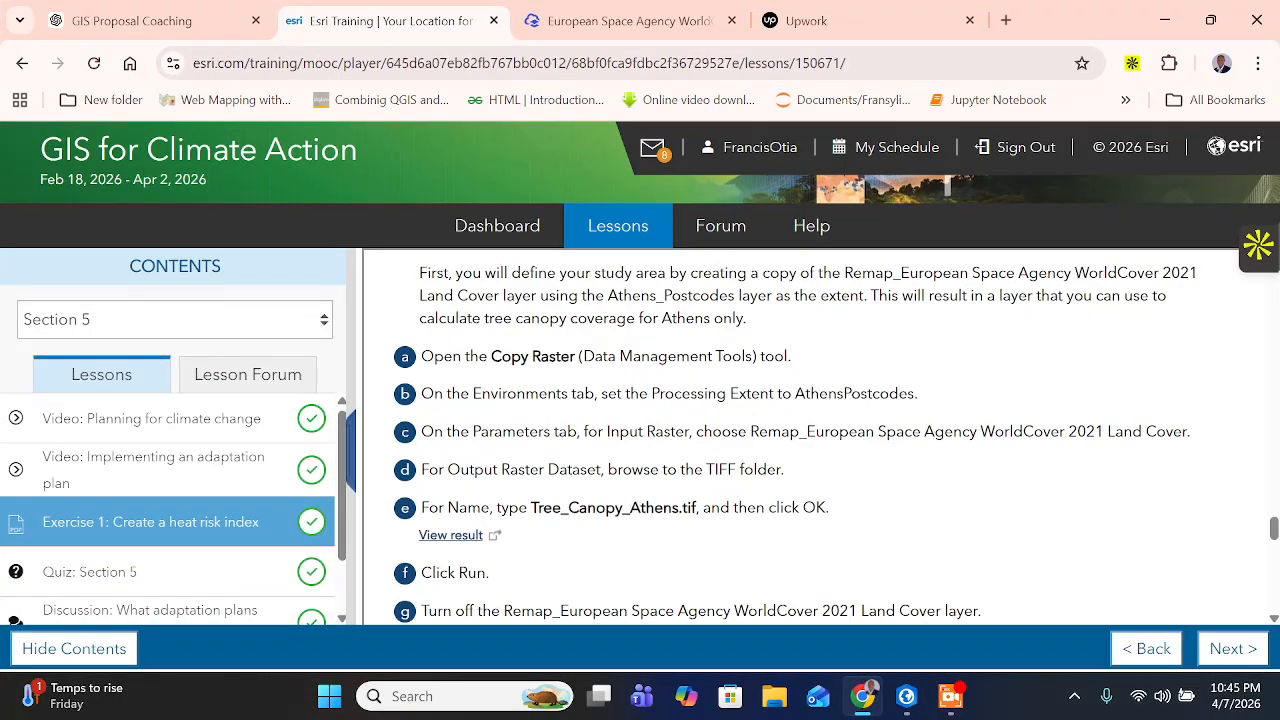
pyautogui.moveTo(607, 432); pyautogui.dragTo(670, 432)
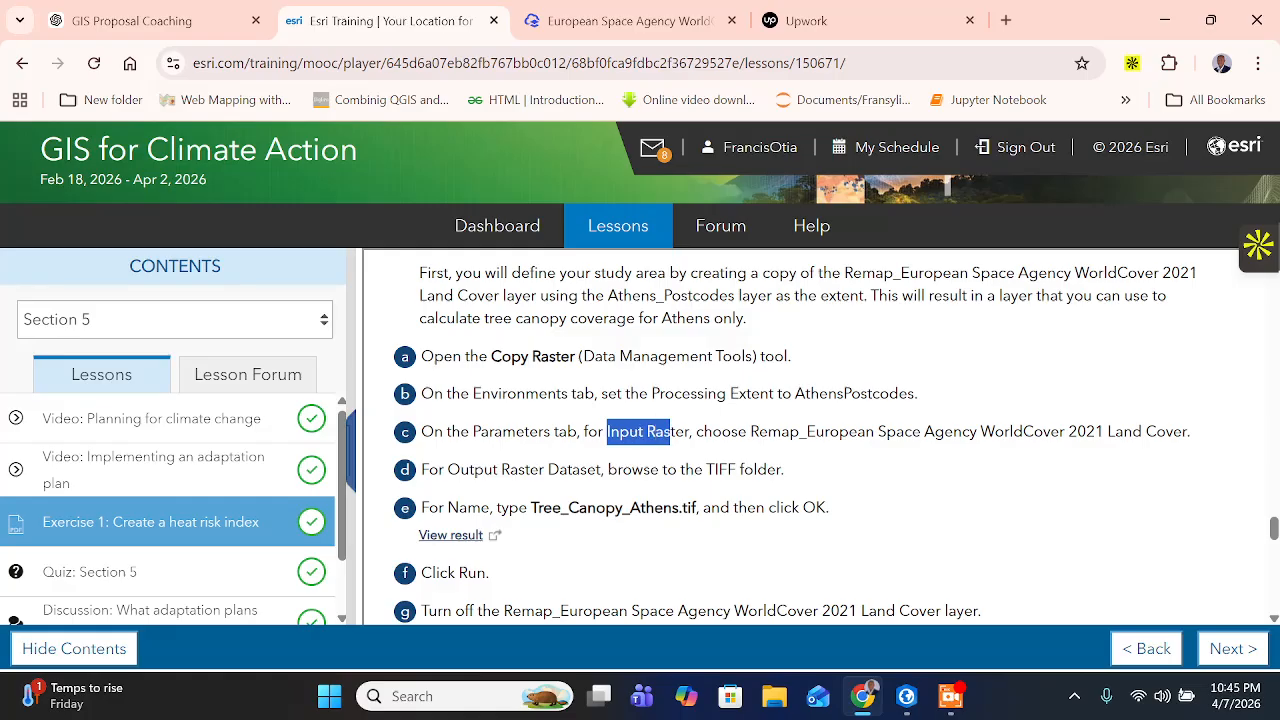
pyautogui.moveTo(750, 432); pyautogui.dragTo(1206, 445)
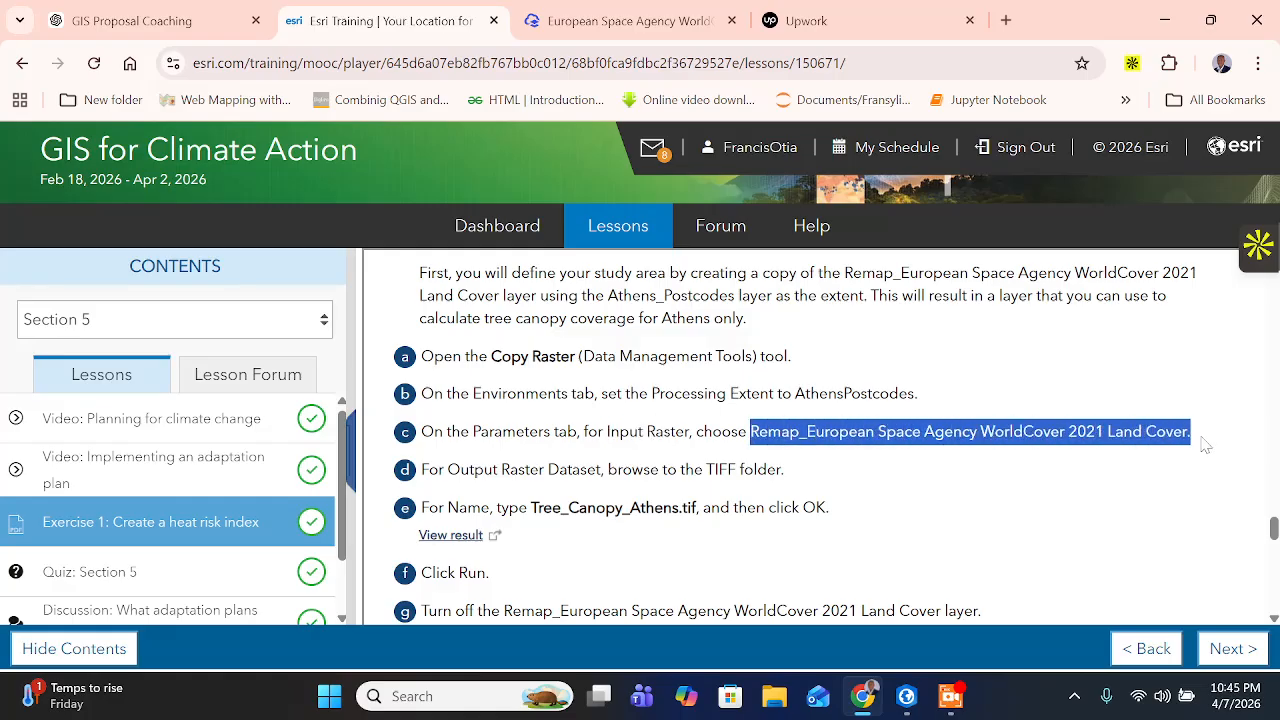
pyautogui.click(906, 696)
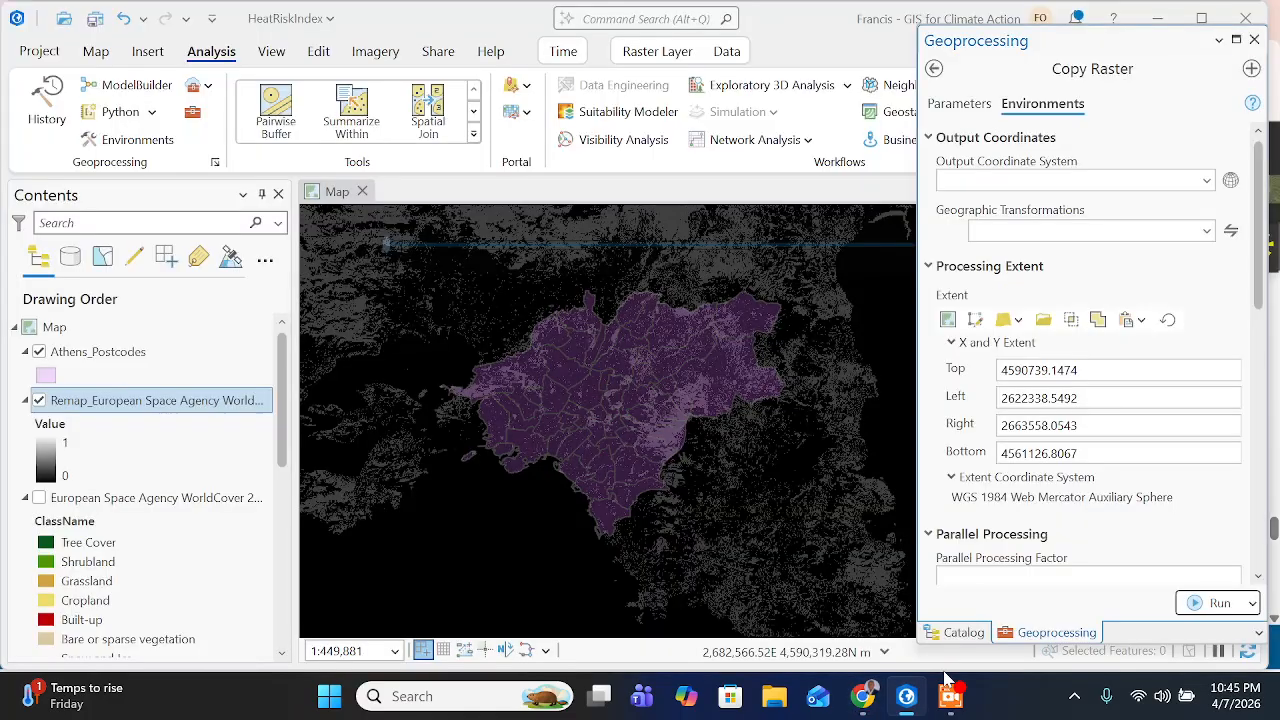
pyautogui.click(962, 103)
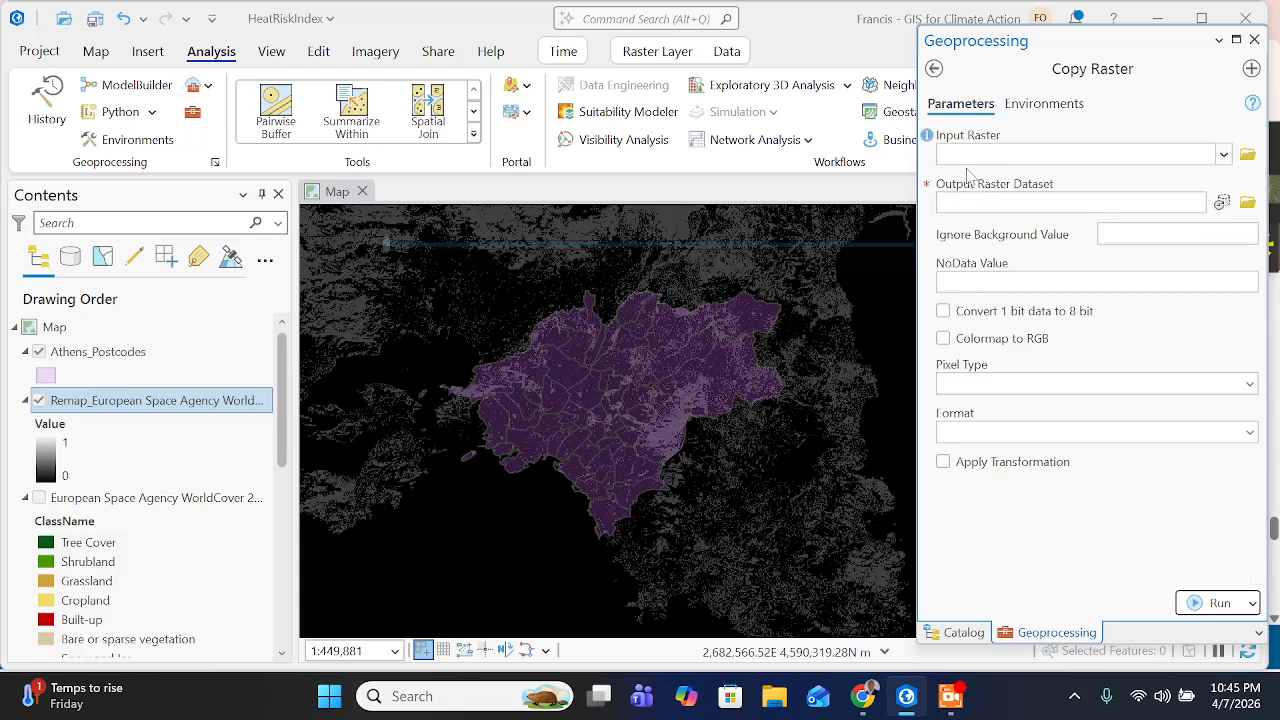
pyautogui.click(1223, 155)
pyautogui.click(1092, 186)
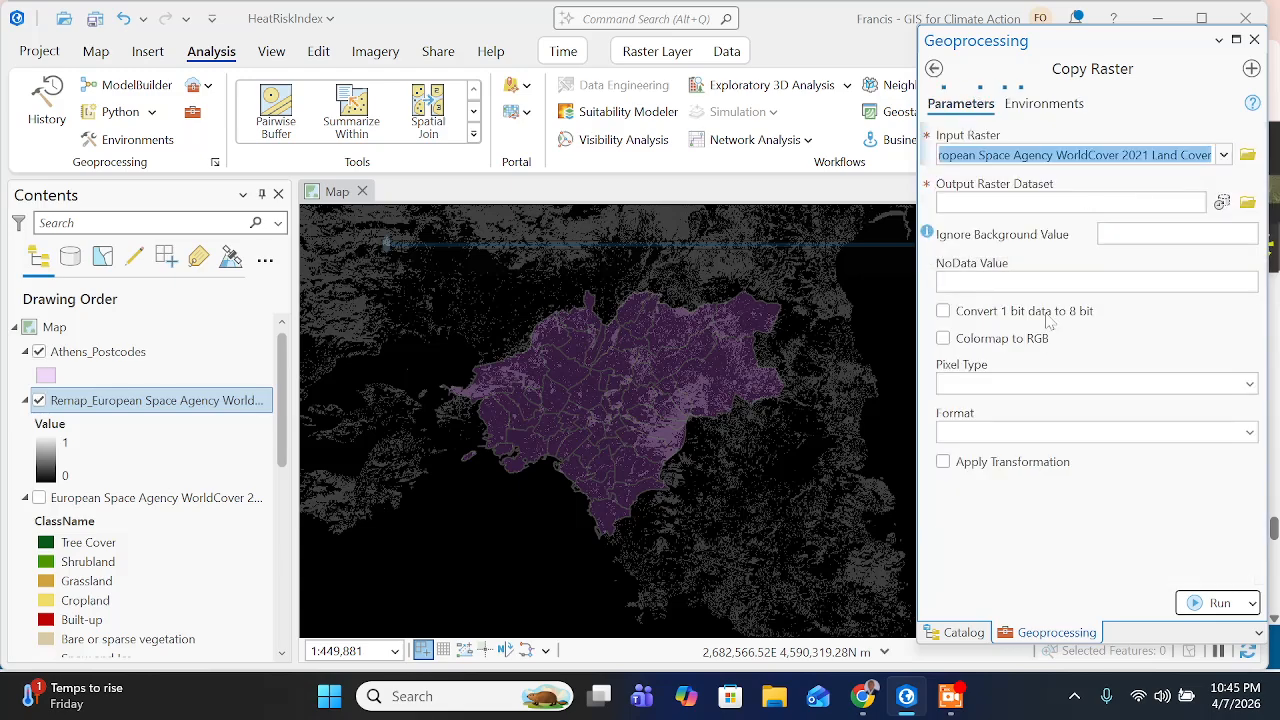
# - Read the output folder instruction on the training page, copy the name Tree_Canopy_Athens.tif, and return to ArcGIS Pro
pyautogui.click(862, 696)
pyautogui.scroll(-1, 828, 530)
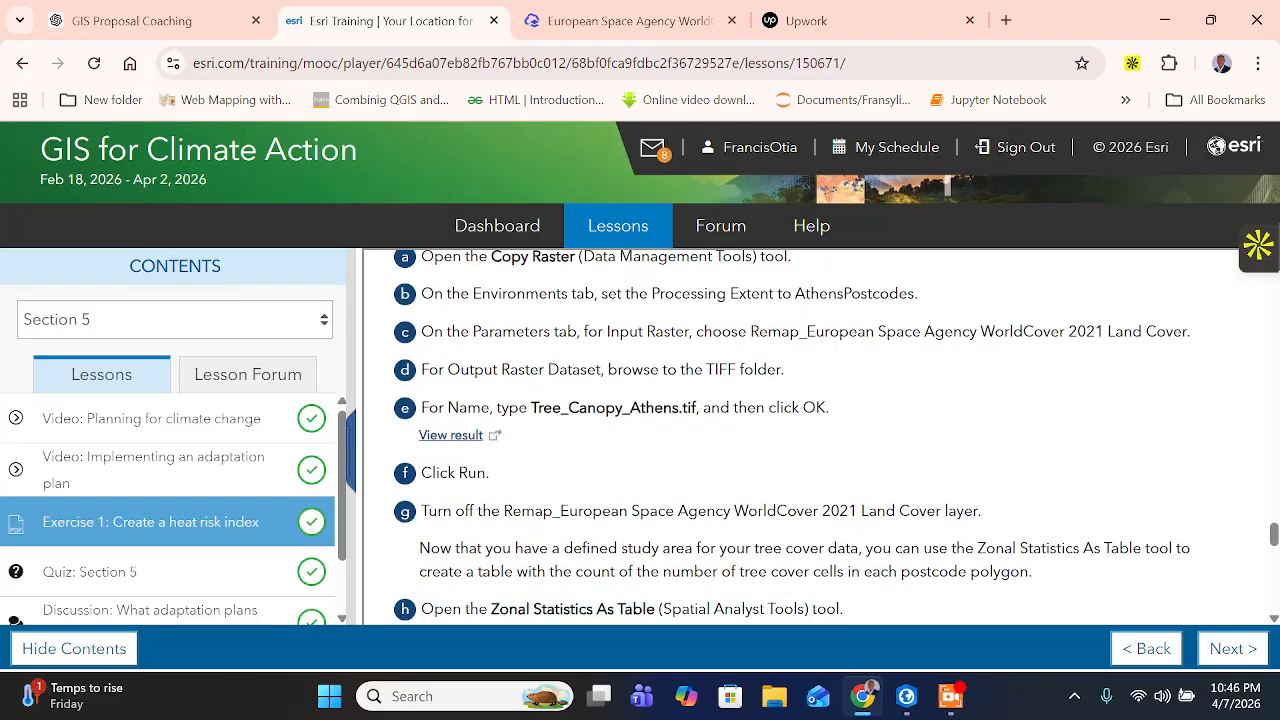
pyautogui.moveTo(659, 370); pyautogui.dragTo(776, 370)
pyautogui.click(728, 370)
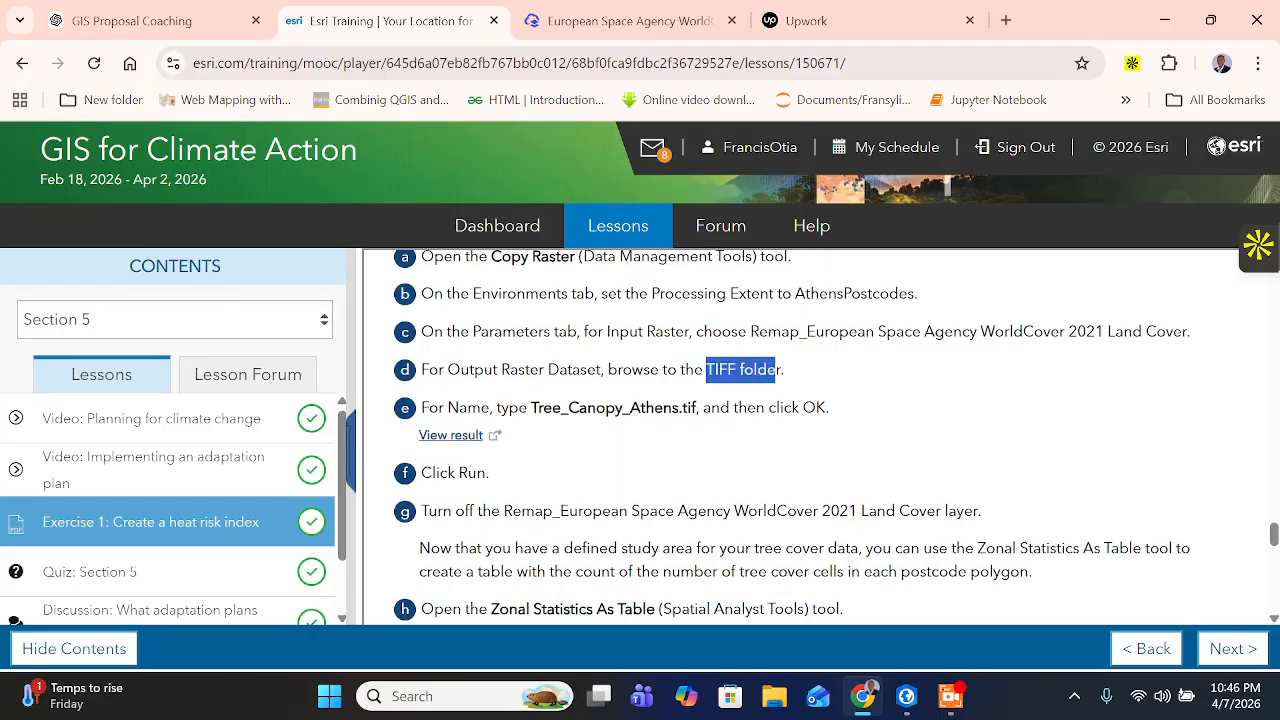
pyautogui.moveTo(531, 407); pyautogui.dragTo(696, 407)
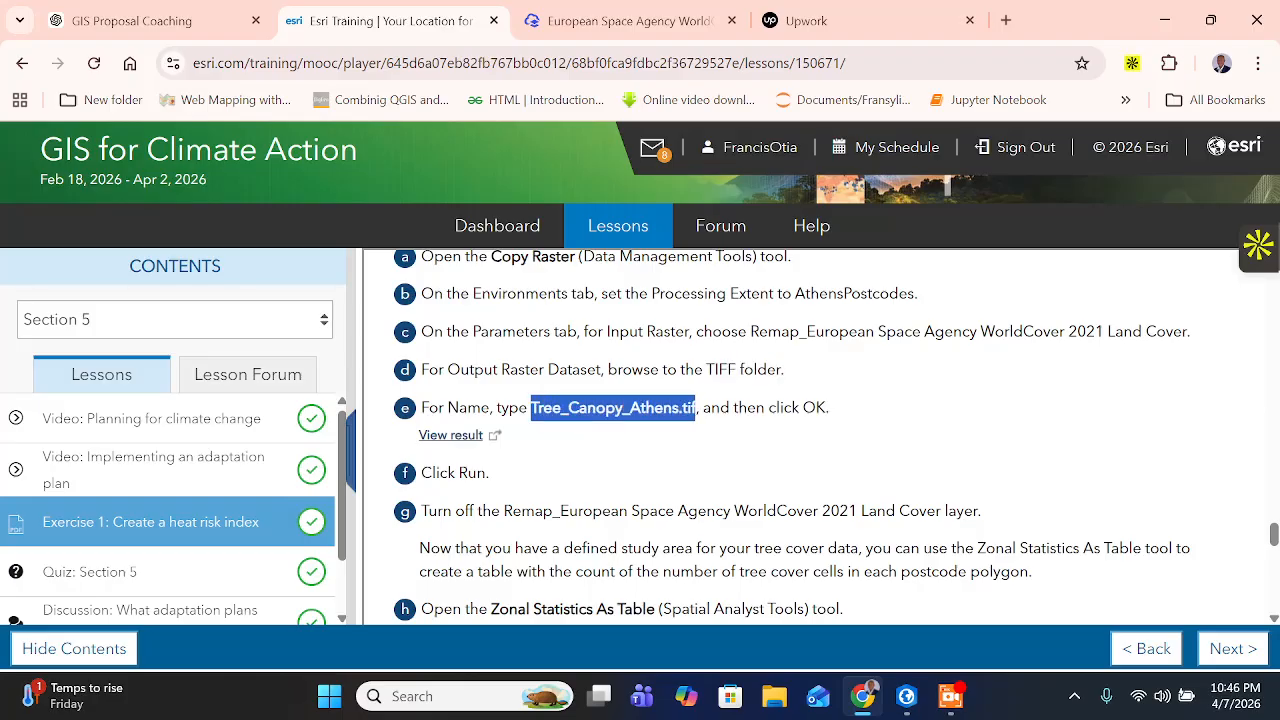
pyautogui.rightClick(652, 410)
pyautogui.click(698, 432)
pyautogui.click(906, 696)
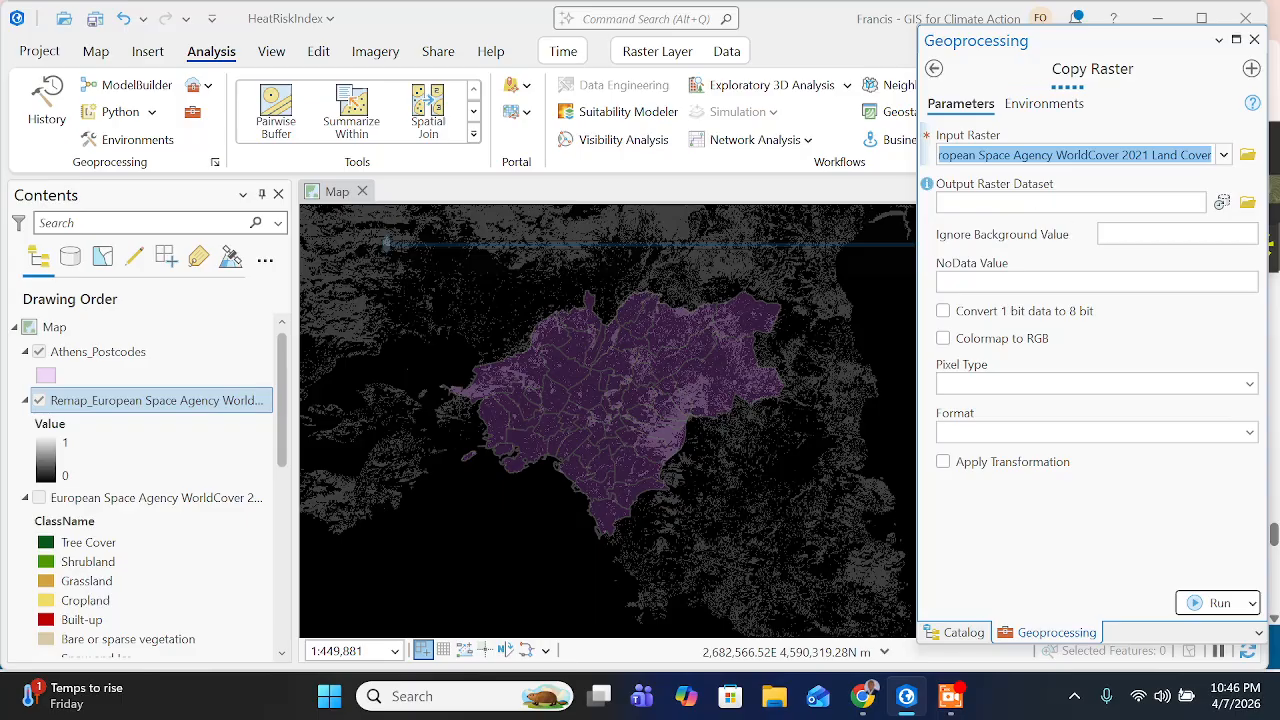
# - Try to set the output raster dataset to Tree_Canopy_Athens.tif in the HeatRiskIndex project's TIFF folder
pyautogui.click(1040, 202)
pyautogui.click(950, 696)
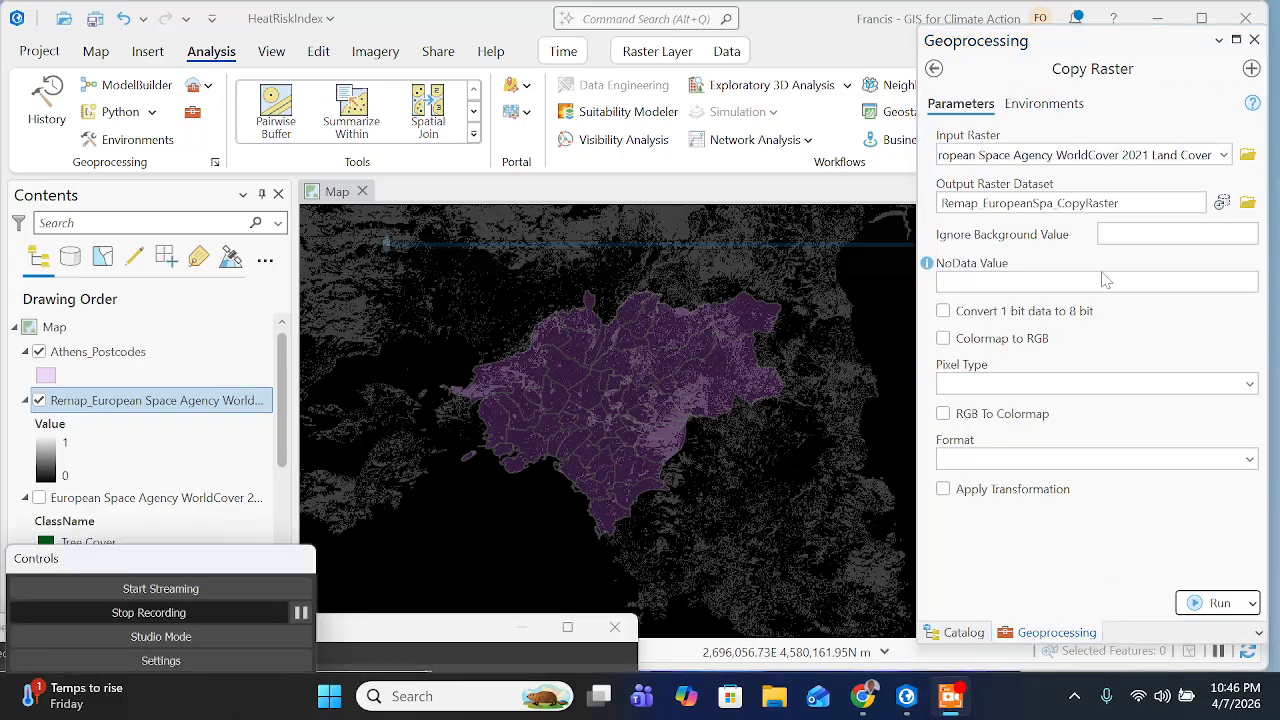
pyautogui.click(906, 696)
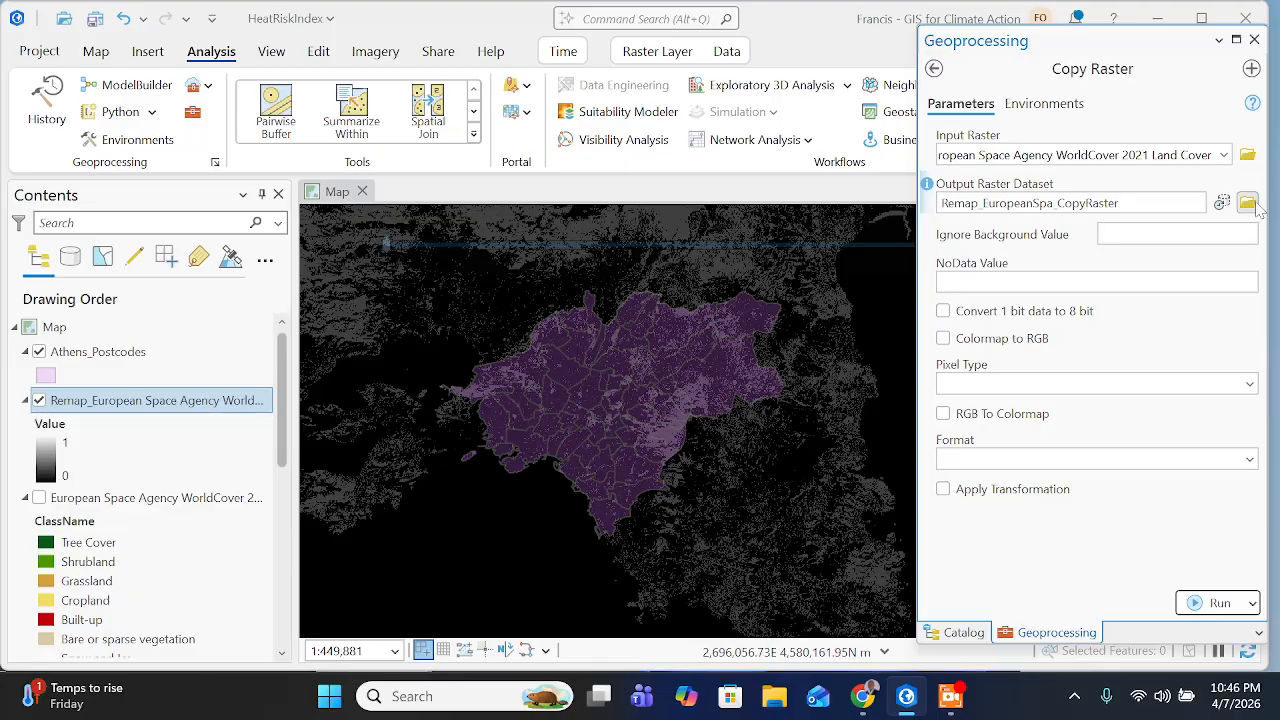
pyautogui.click(1246, 203)
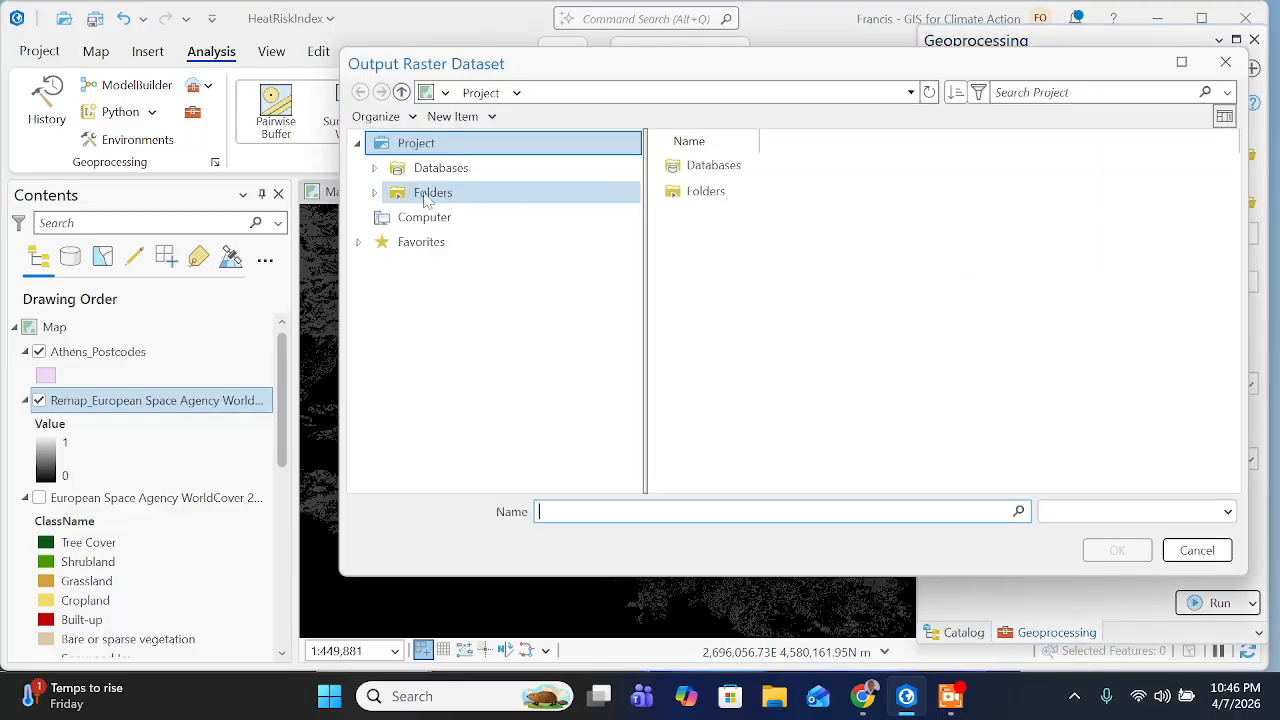
pyautogui.click(430, 196)
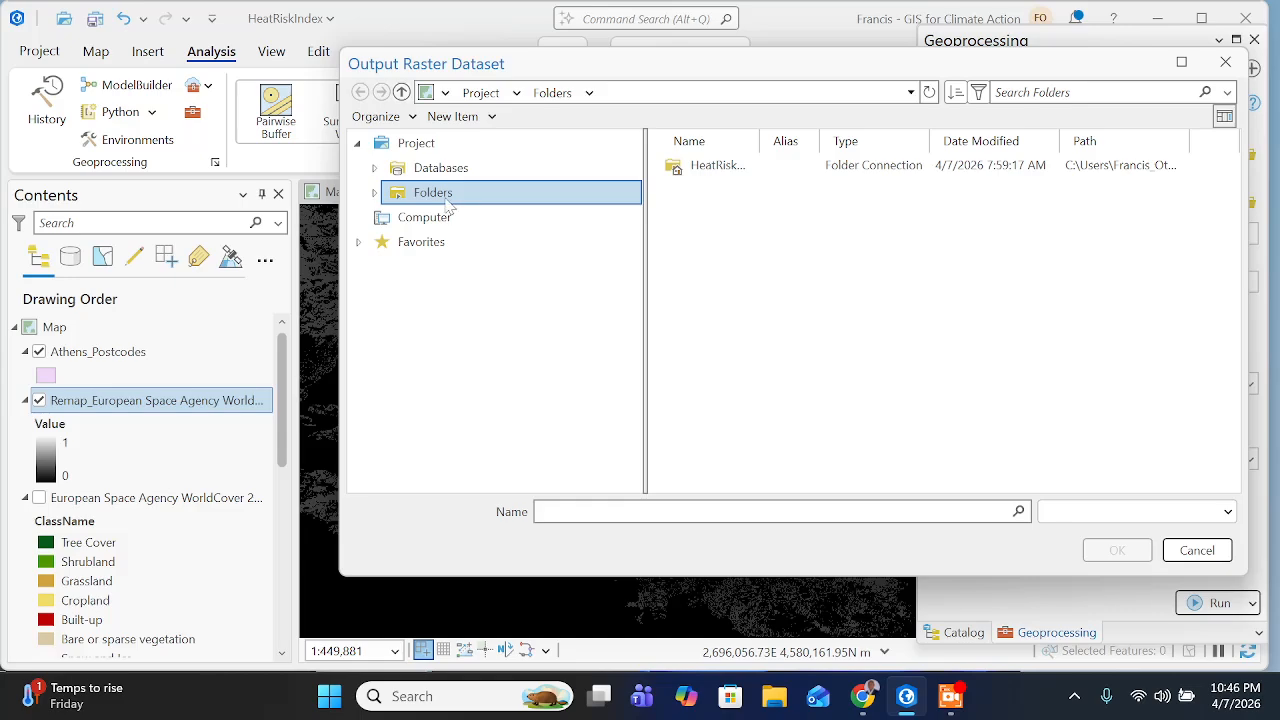
pyautogui.click(727, 172)
pyautogui.doubleClick(727, 170)
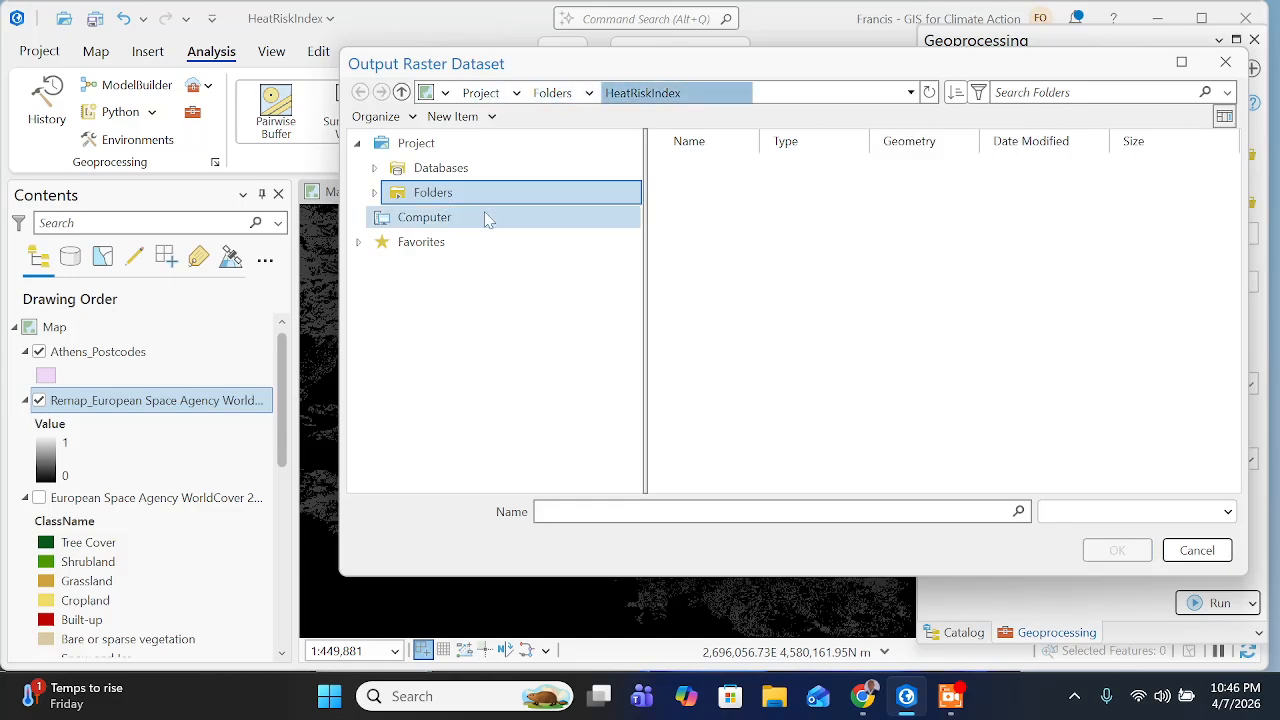
pyautogui.doubleClick(715, 322)
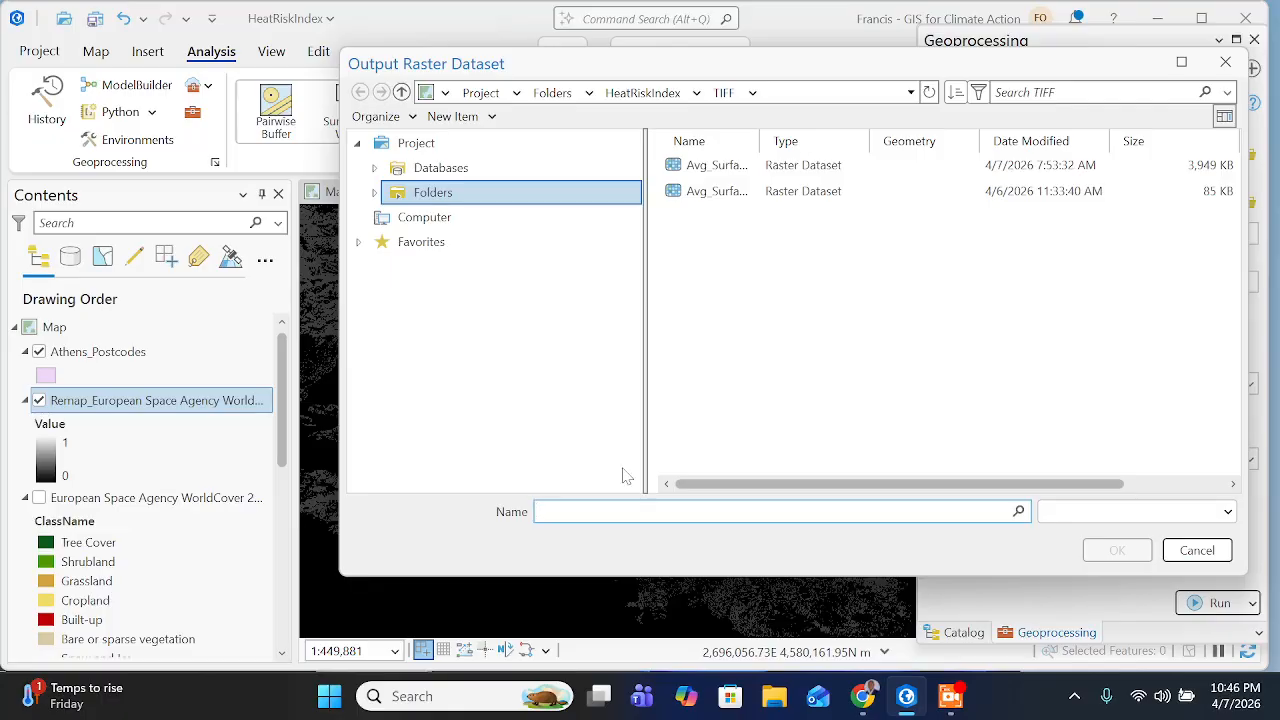
pyautogui.hotkey('ctrl', 'v')
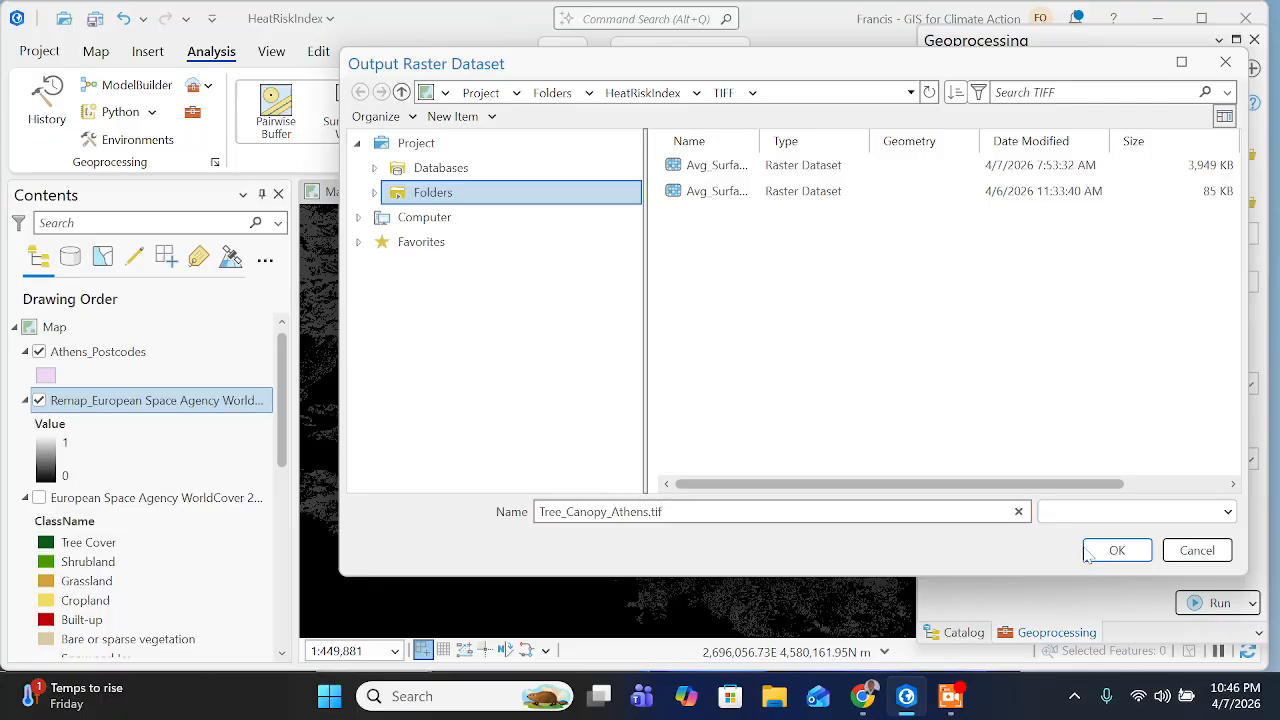
pyautogui.click(1114, 553)
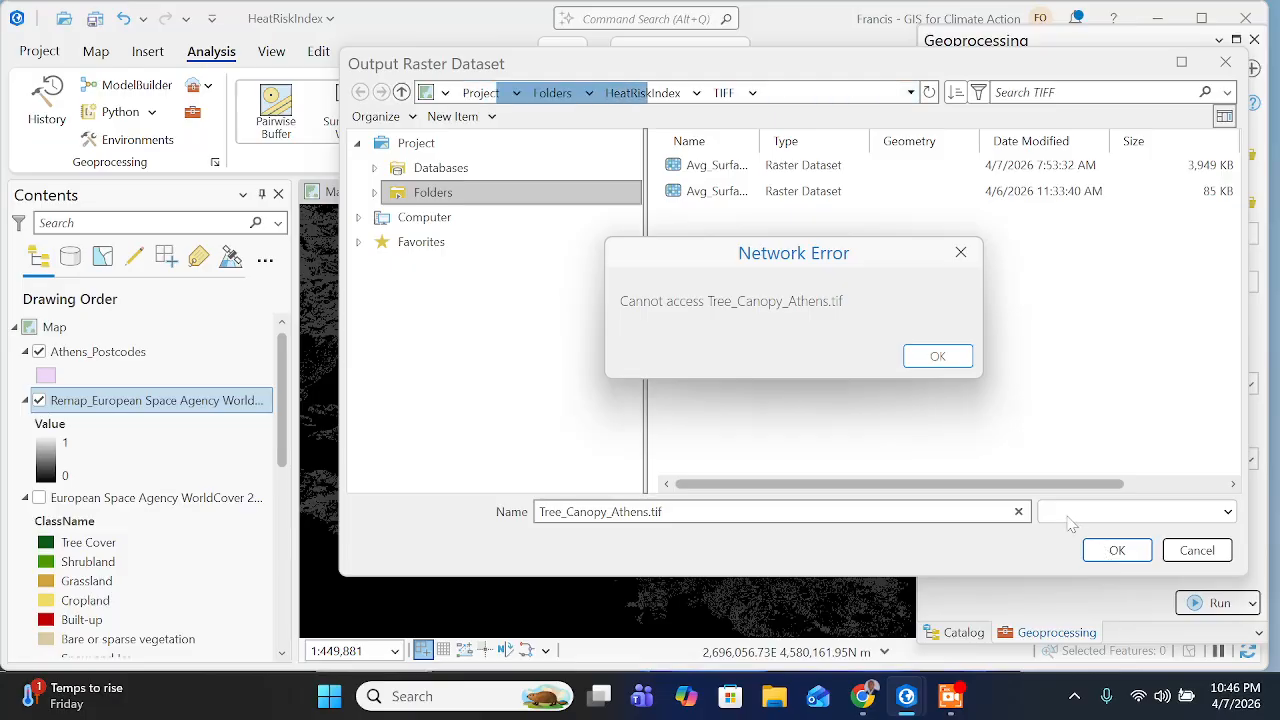
pyautogui.click(960, 252)
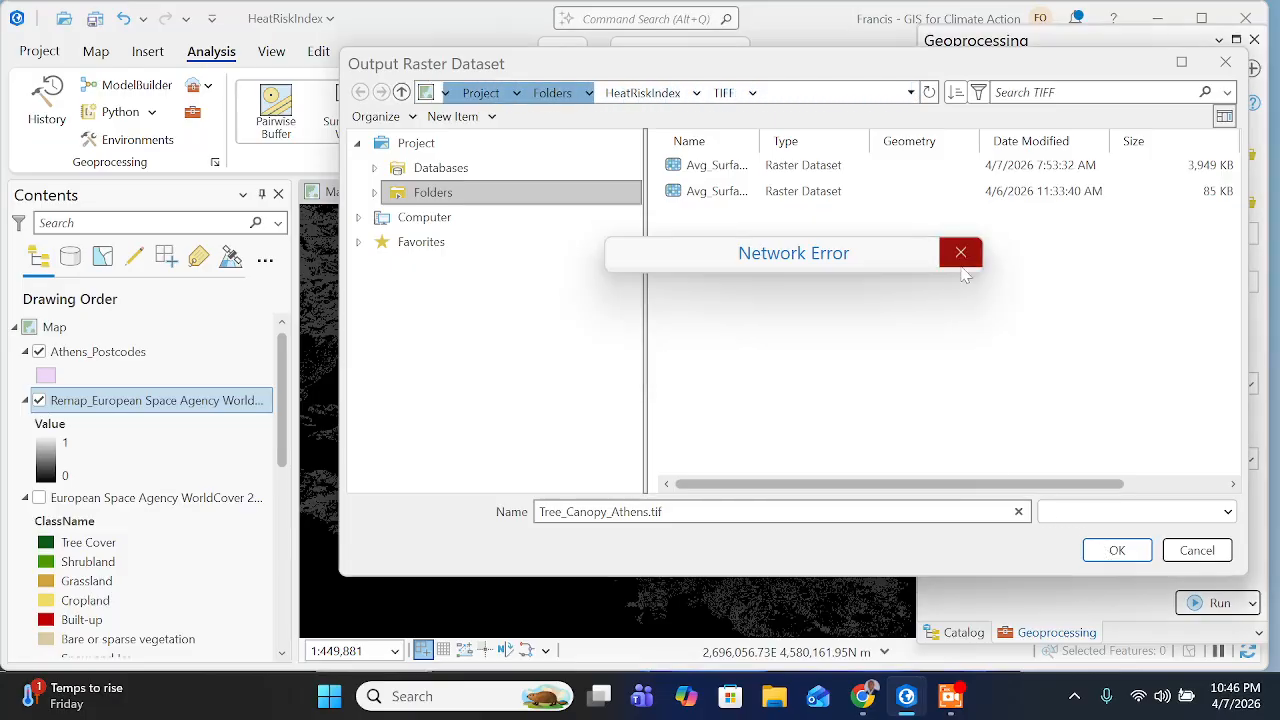
# - Browse to the HeatRiskIndex TIFF folder again and accept Tree_Canopy_Athens.tif as the output raster dataset
pyautogui.click(466, 168)
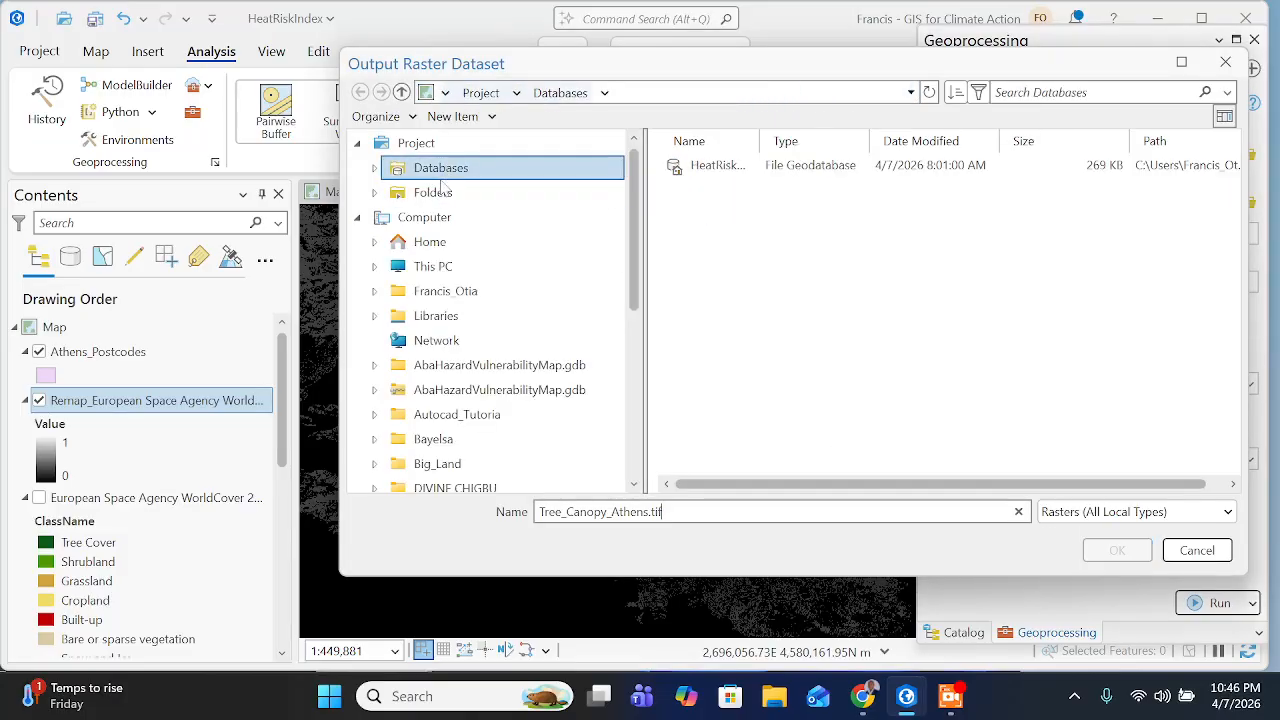
pyautogui.click(437, 193)
pyautogui.doubleClick(716, 166)
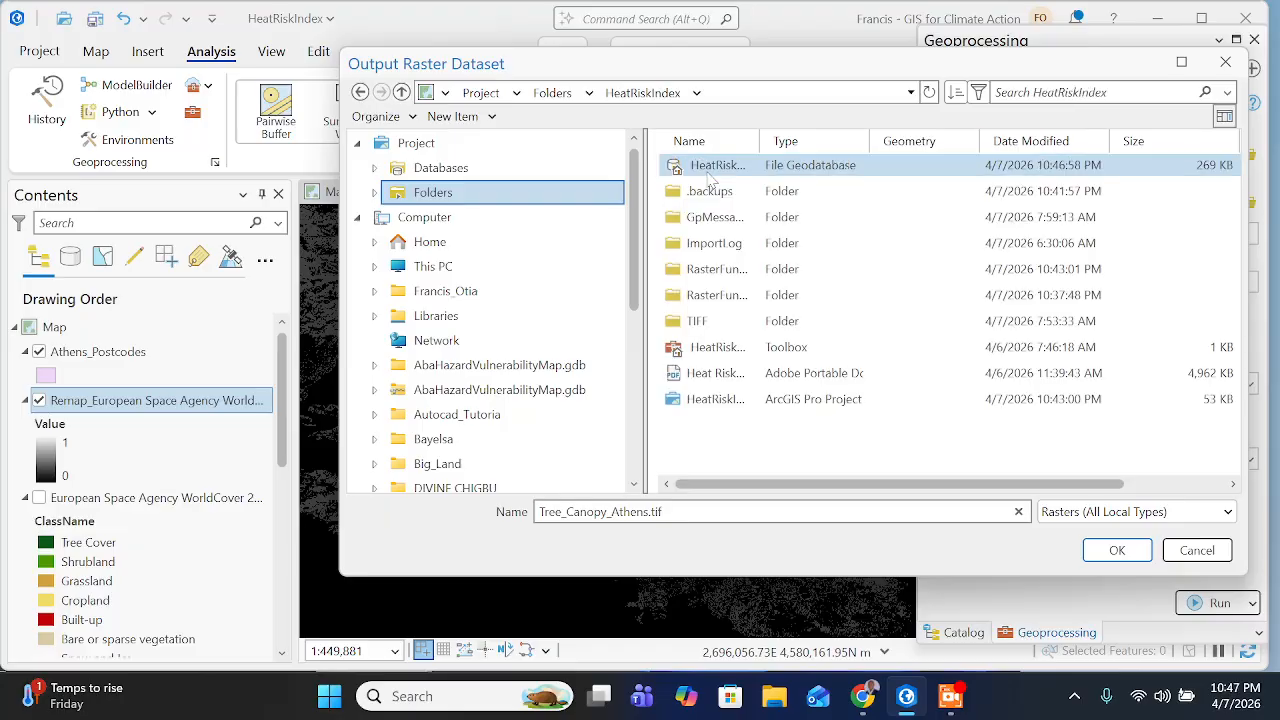
pyautogui.doubleClick(700, 321)
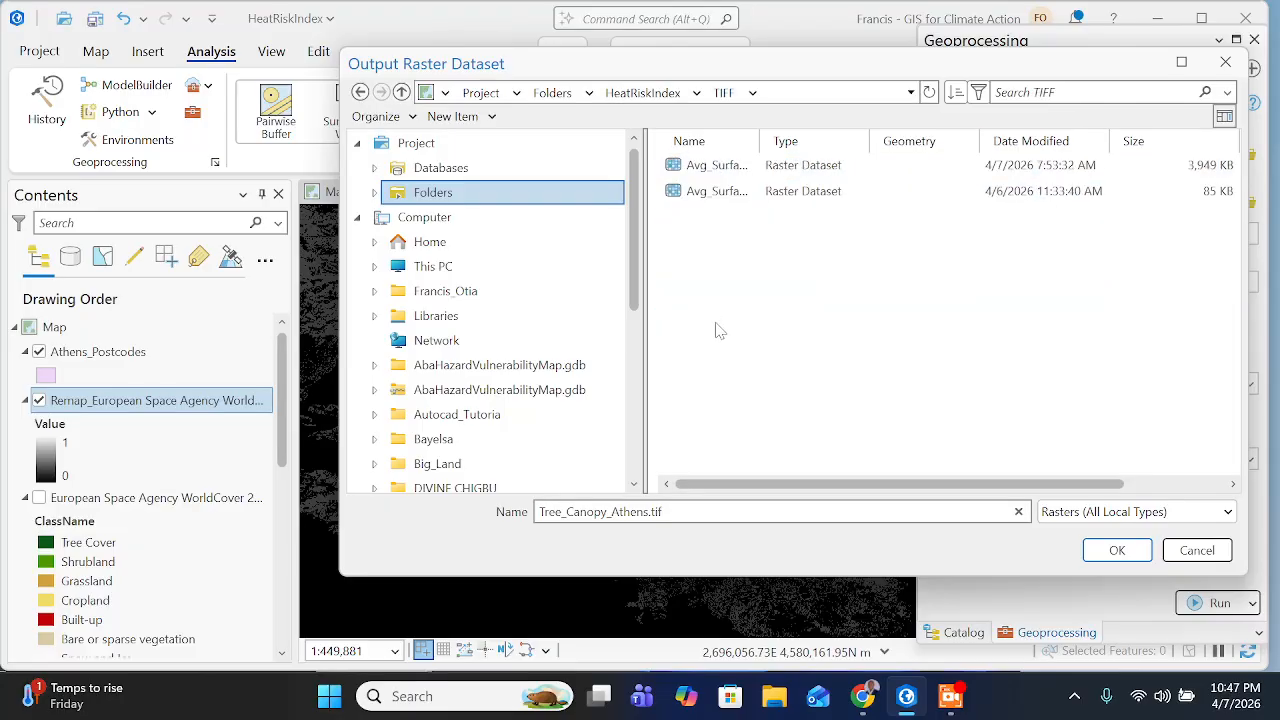
pyautogui.click(1115, 549)
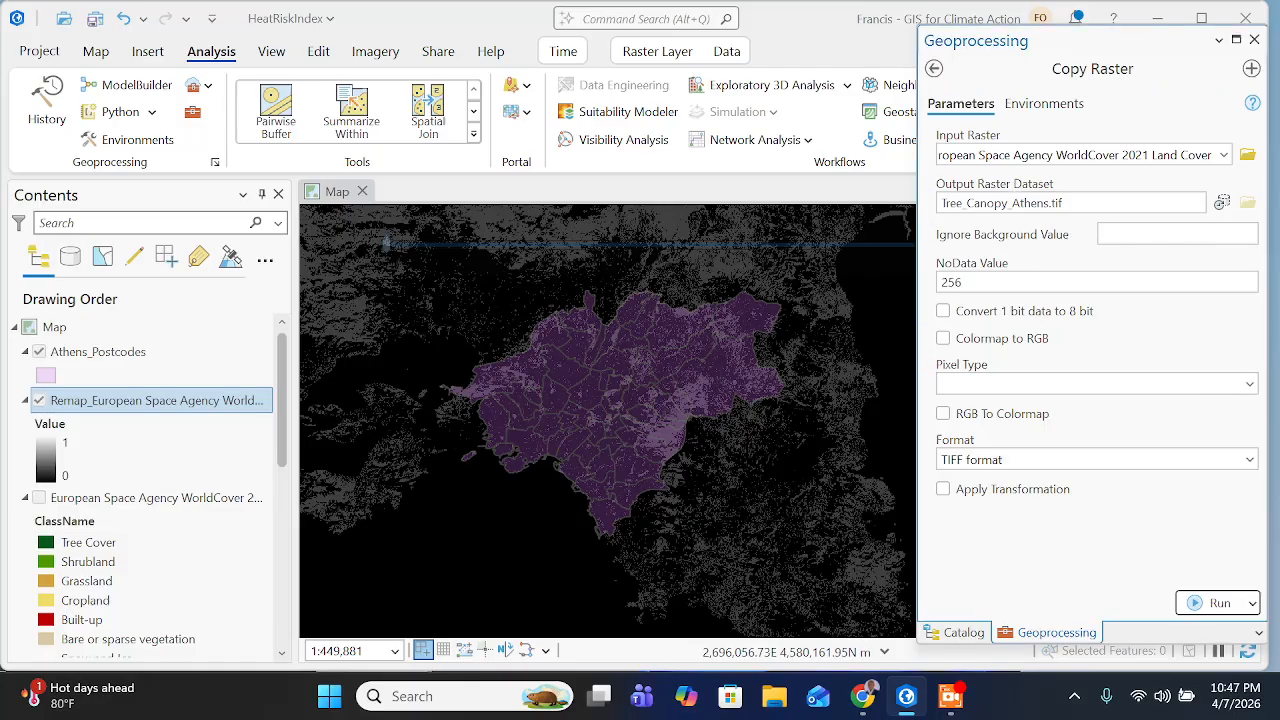
# - Check the training page for the instruction that follows naming the Copy Raster output
pyautogui.click(866, 698)
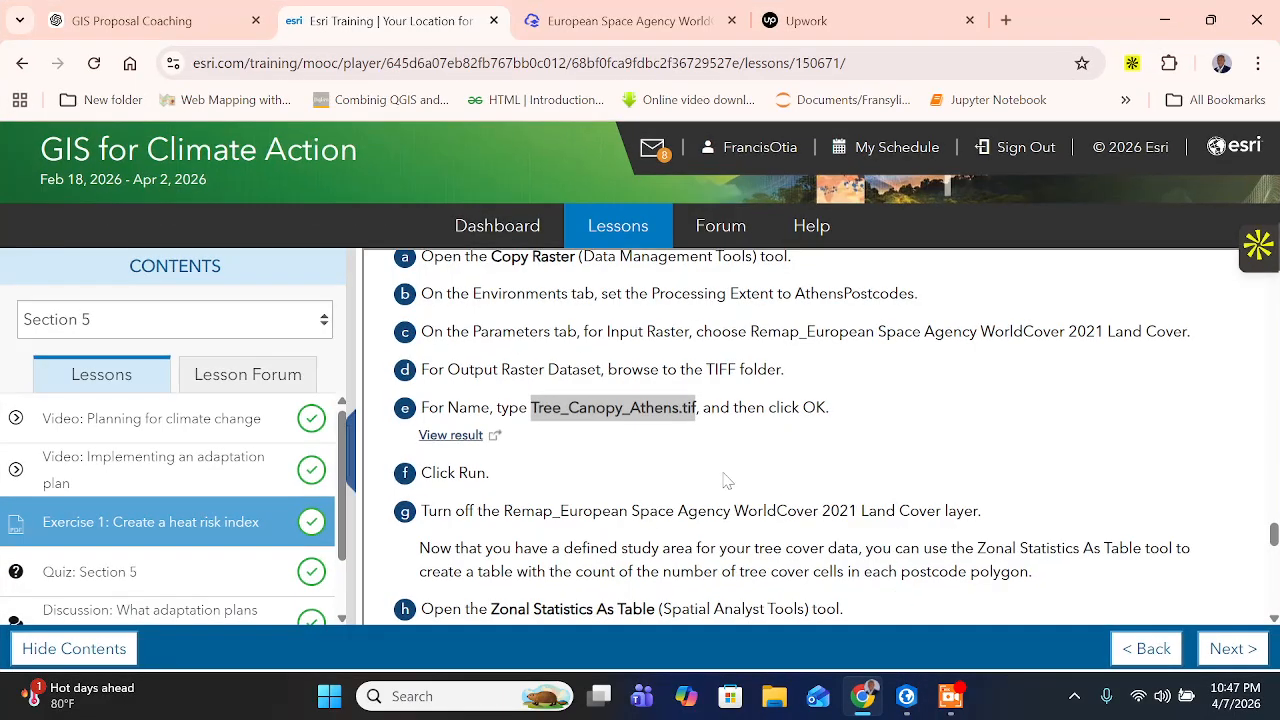
pyautogui.scroll(-1, 654, 431)
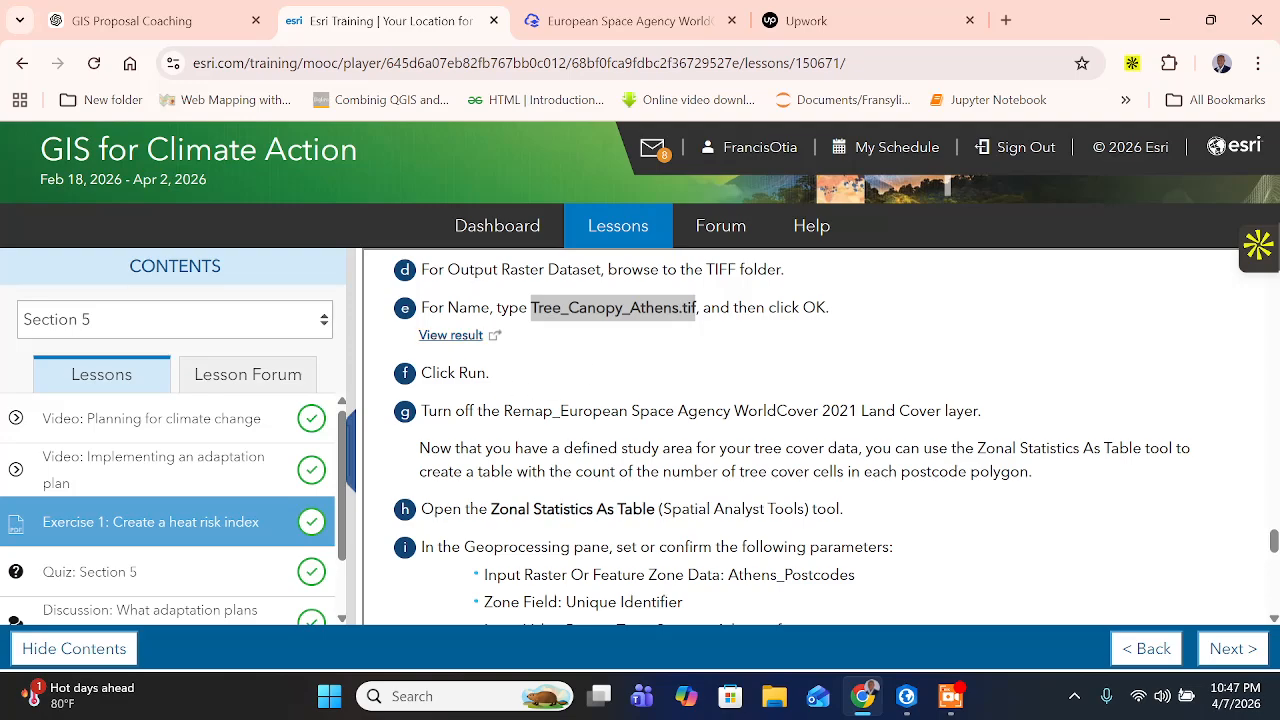
pyautogui.moveTo(418, 374); pyautogui.dragTo(505, 381)
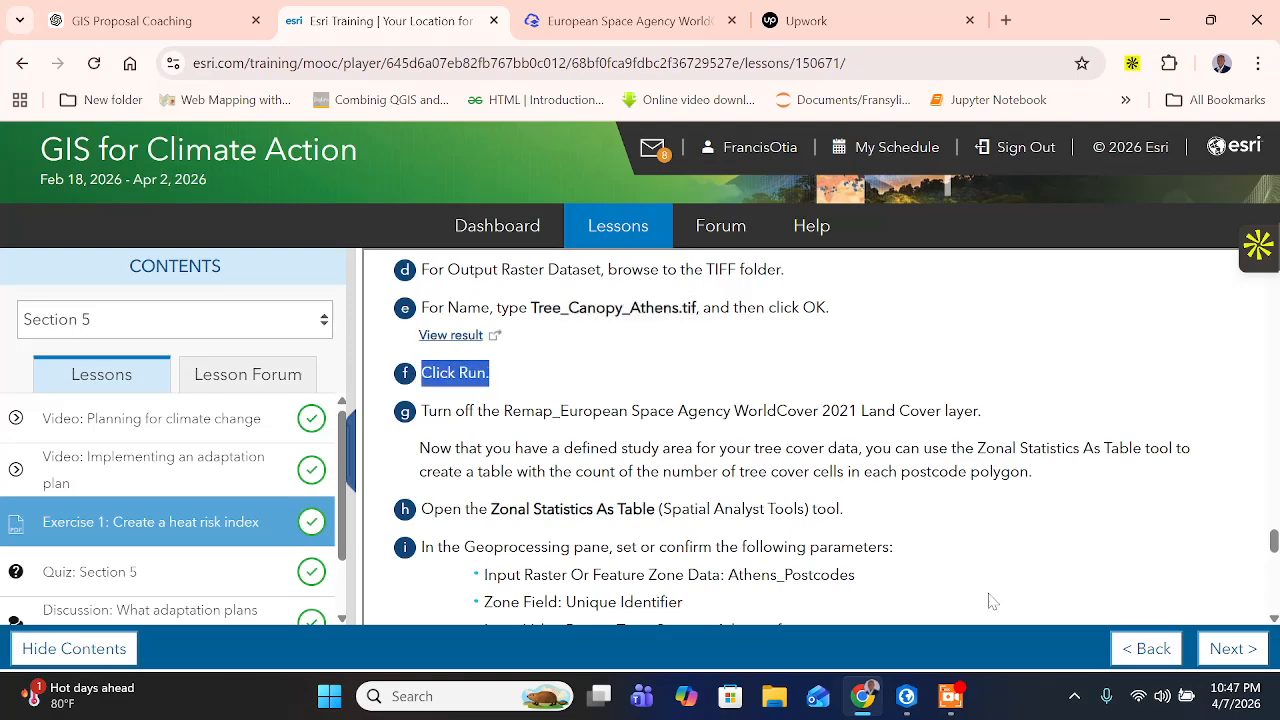
# - Switch to ArcGIS Pro and run Copy Raster with the Tree_Canopy_Athens.tif output
pyautogui.click(906, 697)
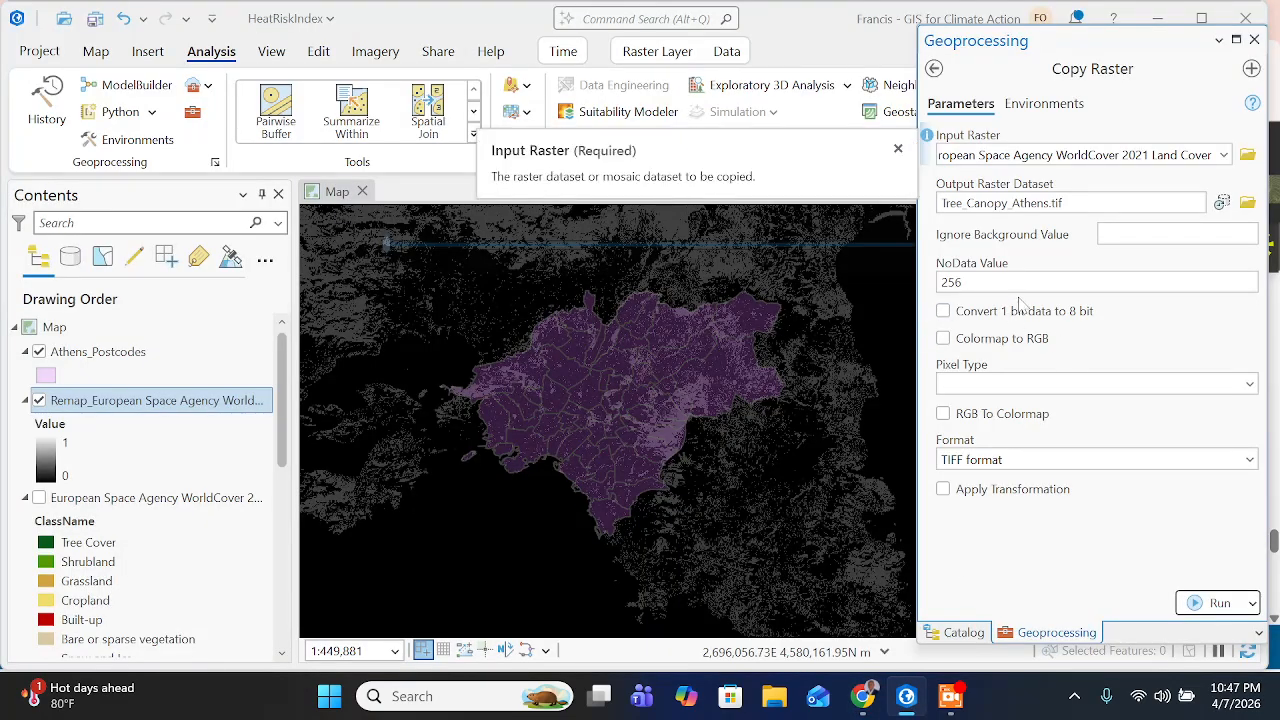
pyautogui.click(1215, 603)
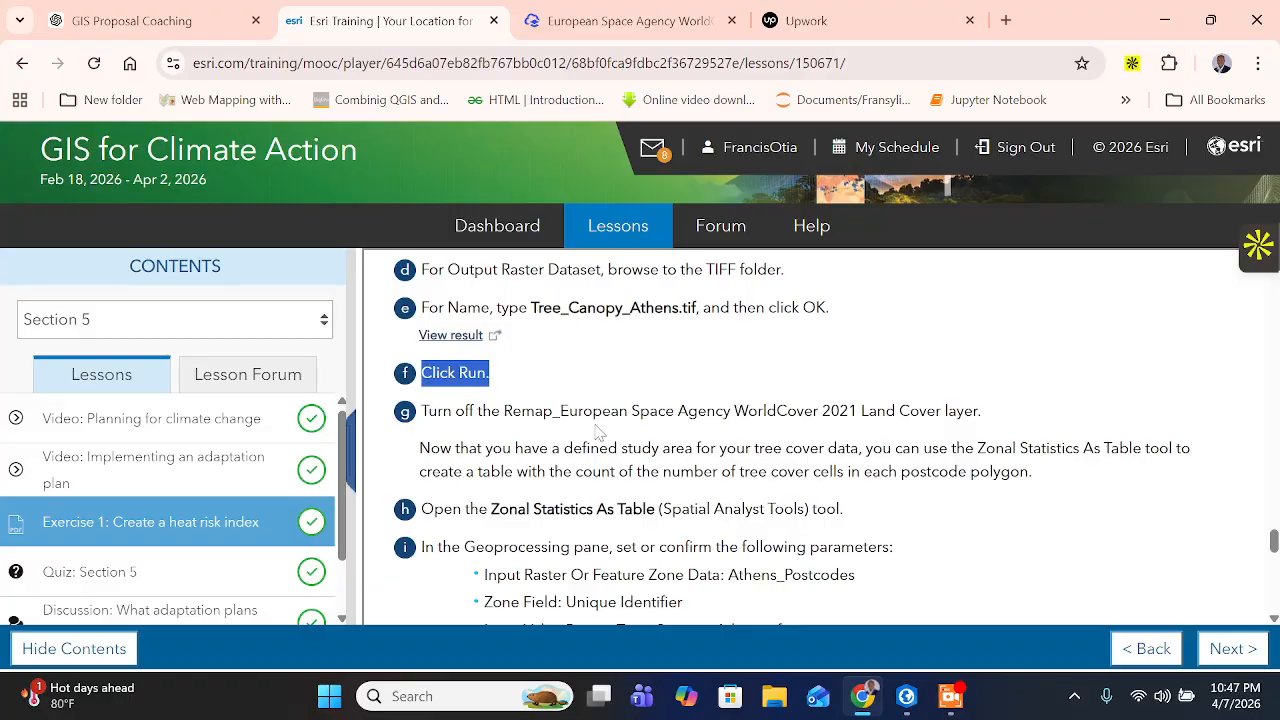
# - Read the training page's instructions that follow the raster copy, copy the tool name Zonal Statistics As Table, and return to ArcGIS Pro
pyautogui.scroll(-1, 837, 432)
pyautogui.moveTo(578, 312); pyautogui.dragTo(957, 312)
pyautogui.doubleClick(500, 348)
pyautogui.moveTo(551, 348); pyautogui.dragTo(850, 348)
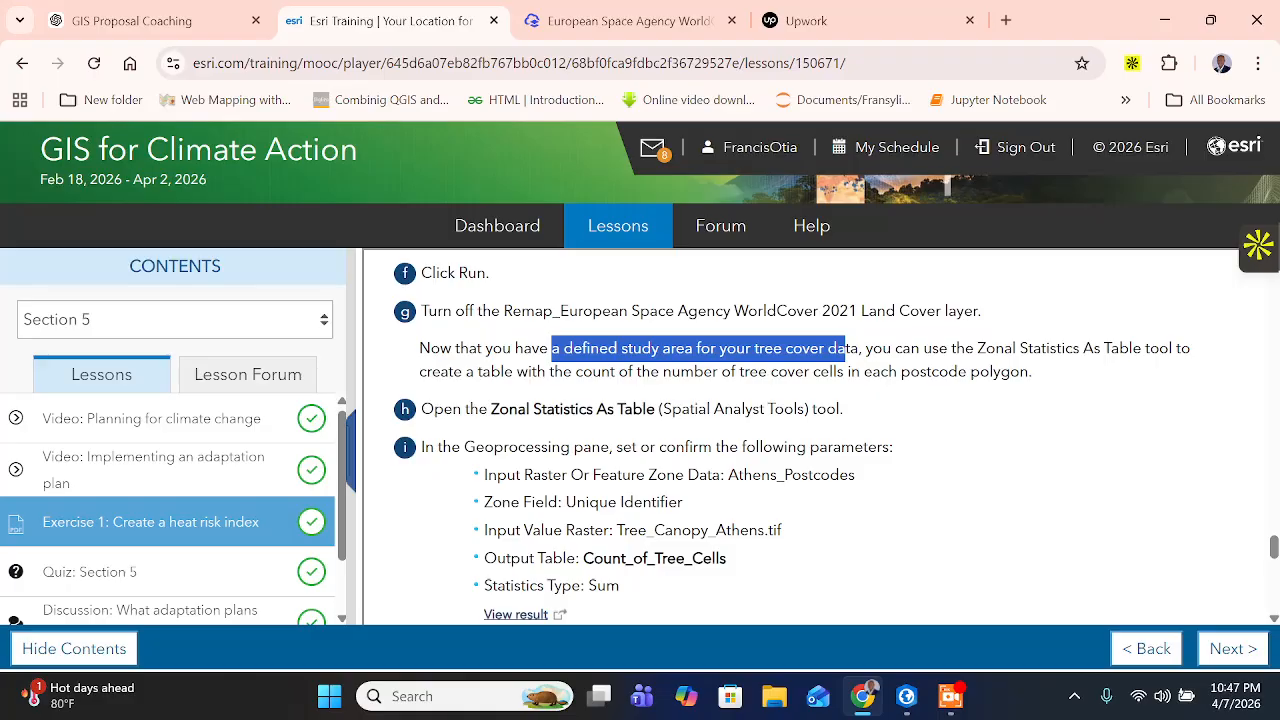
pyautogui.moveTo(575, 371); pyautogui.dragTo(1028, 371)
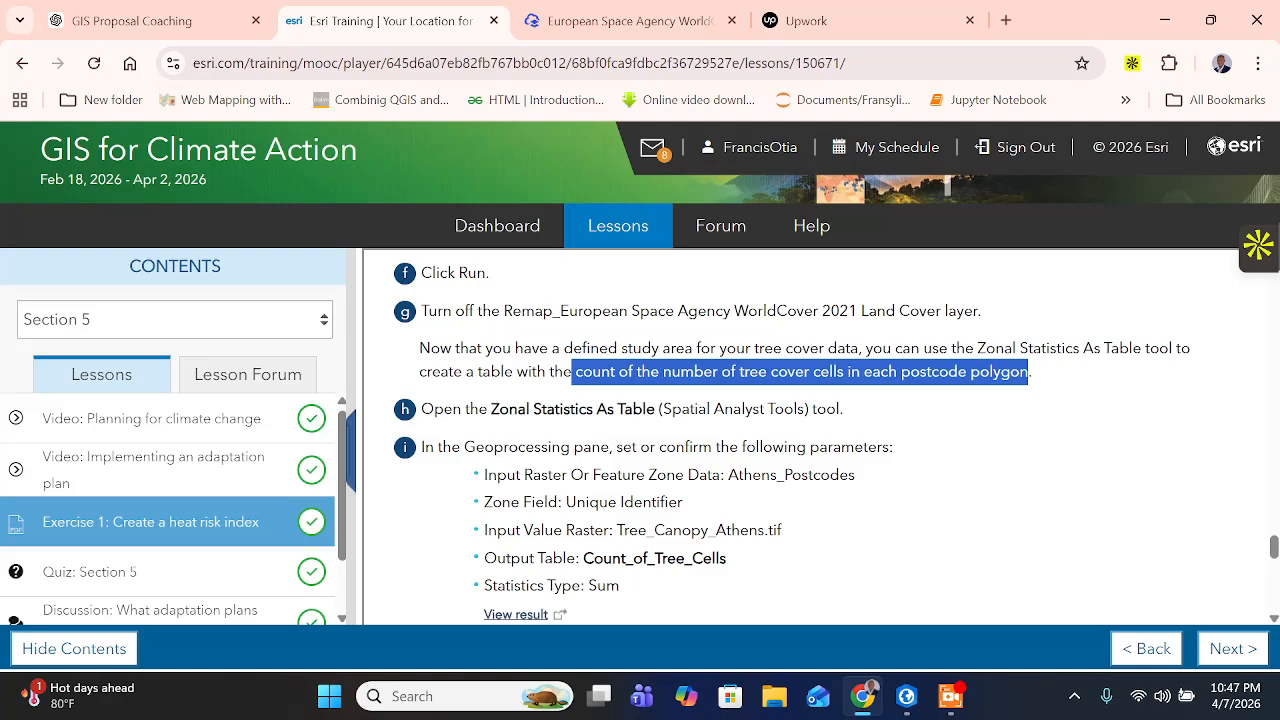
pyautogui.click(520, 430)
pyautogui.moveTo(490, 409); pyautogui.dragTo(655, 409)
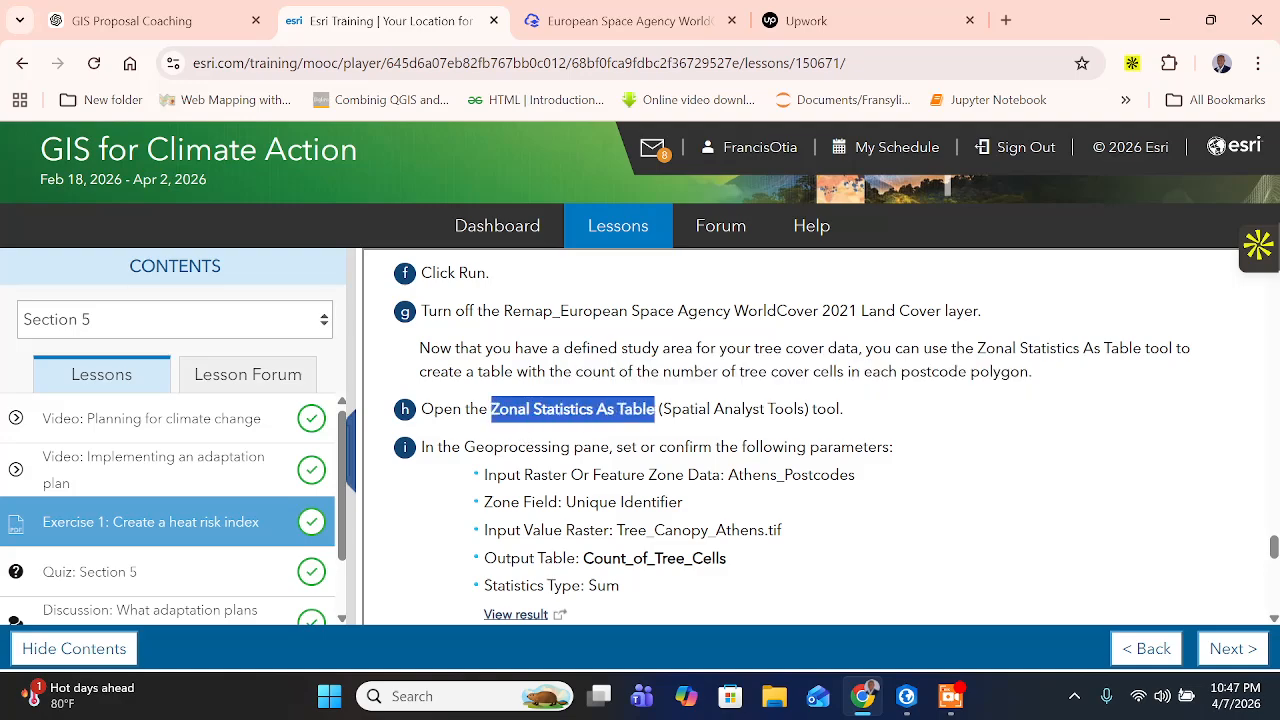
pyautogui.rightClick(614, 404)
pyautogui.click(670, 432)
pyautogui.click(910, 694)
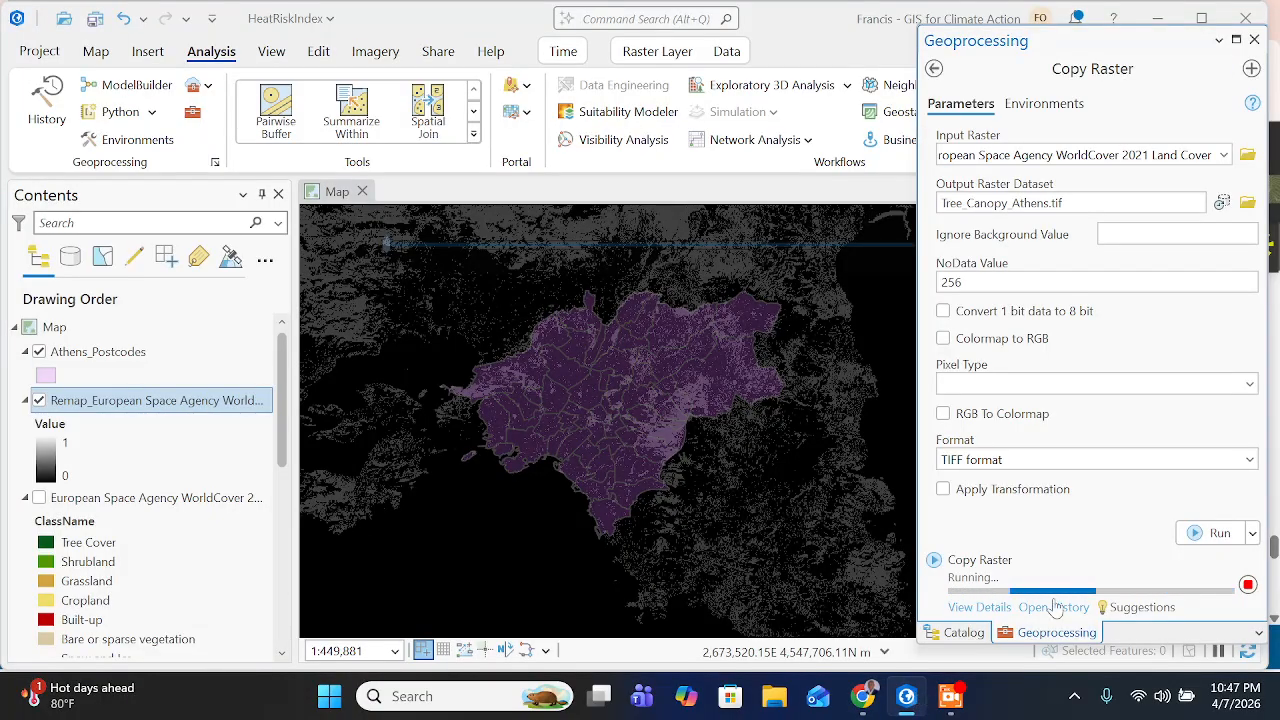
pyautogui.click(950, 696)
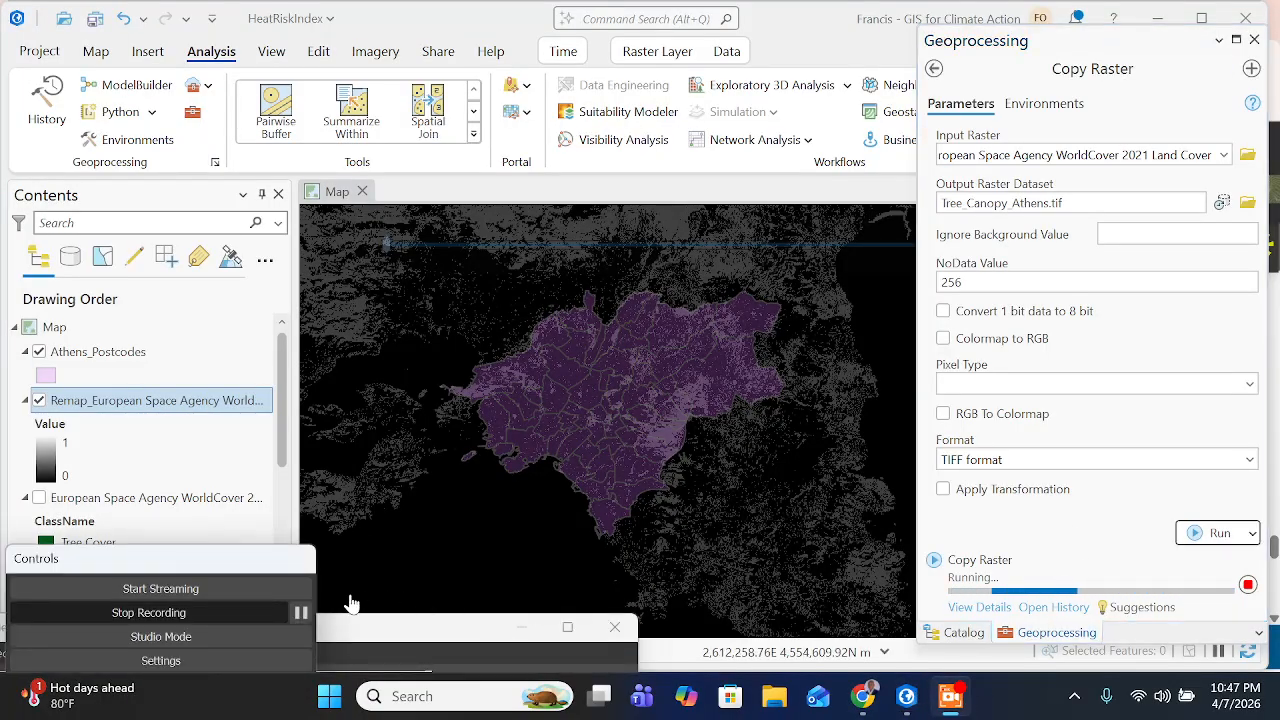
pyautogui.click(301, 612)
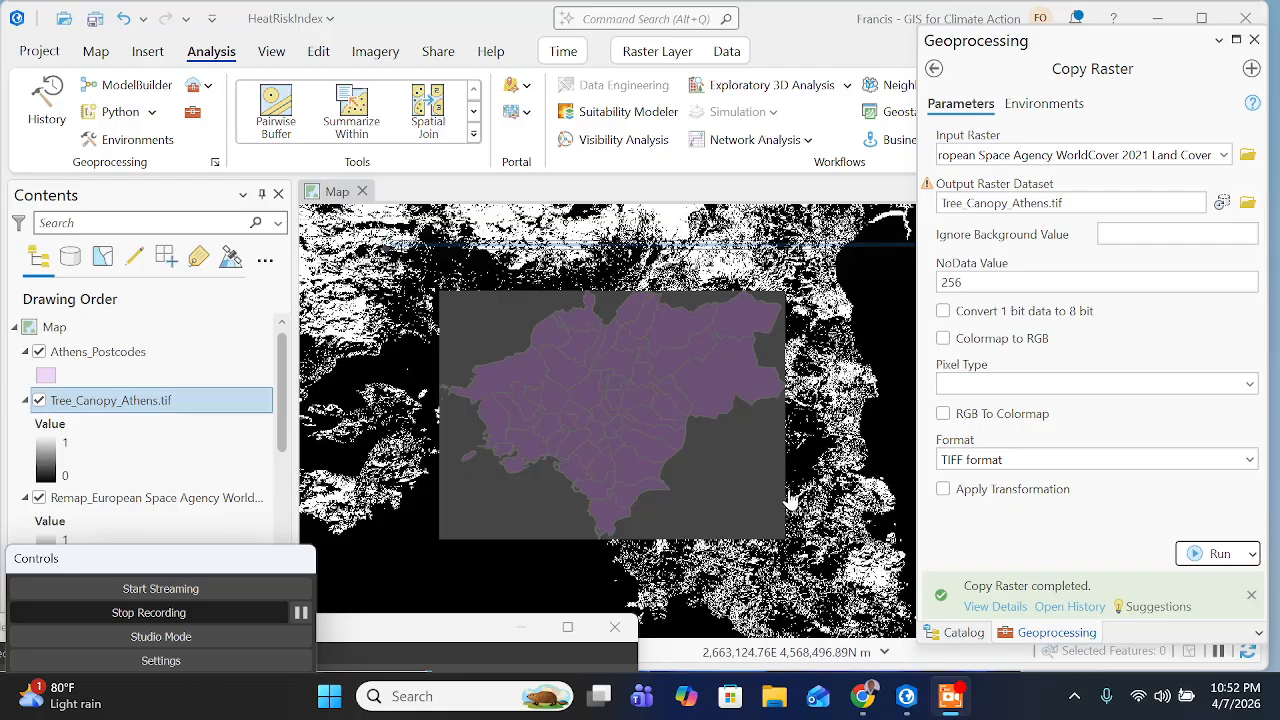
# - Turn off the Remap_European Space Agency WorldCover 2021 Land Cover layer
pyautogui.scroll(-1, 43, 404)
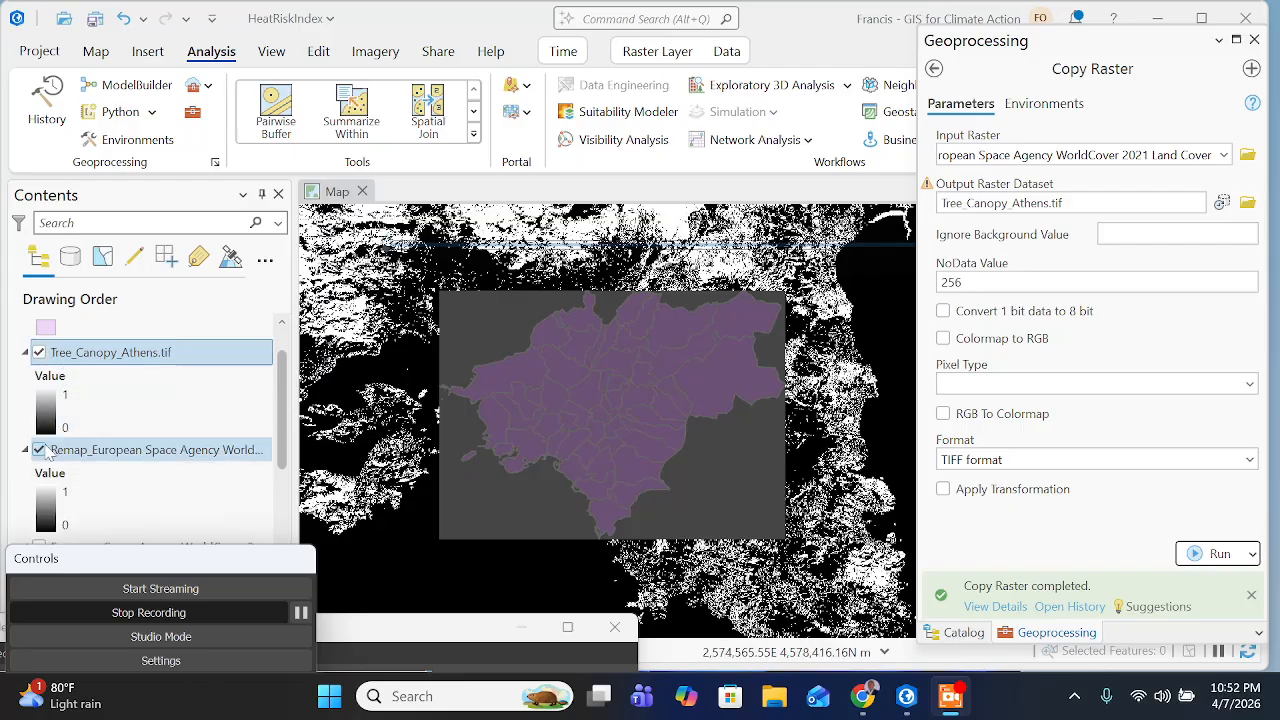
pyautogui.click(41, 451)
pyautogui.click(39, 450)
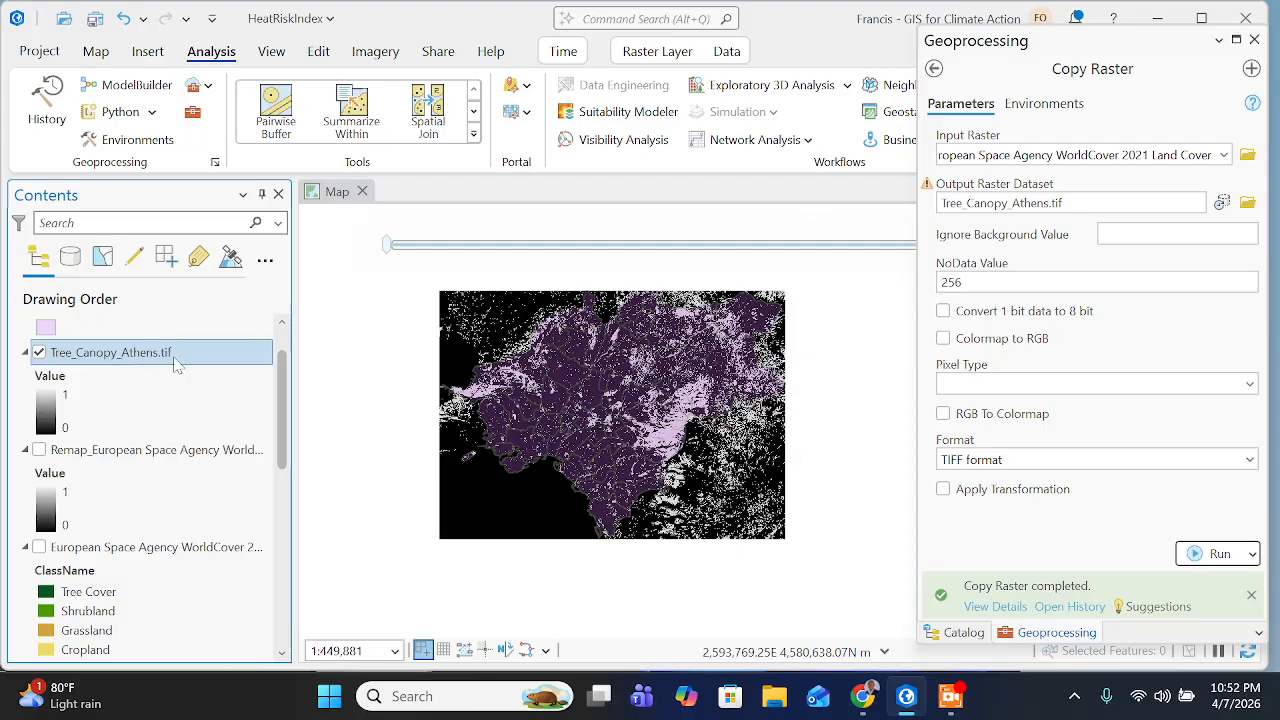
# - Search the geoprocessing tools for Zonal Statistics As Table, check the required toolbox on the training page, and open the Spatial Analyst version
pyautogui.click(935, 70)
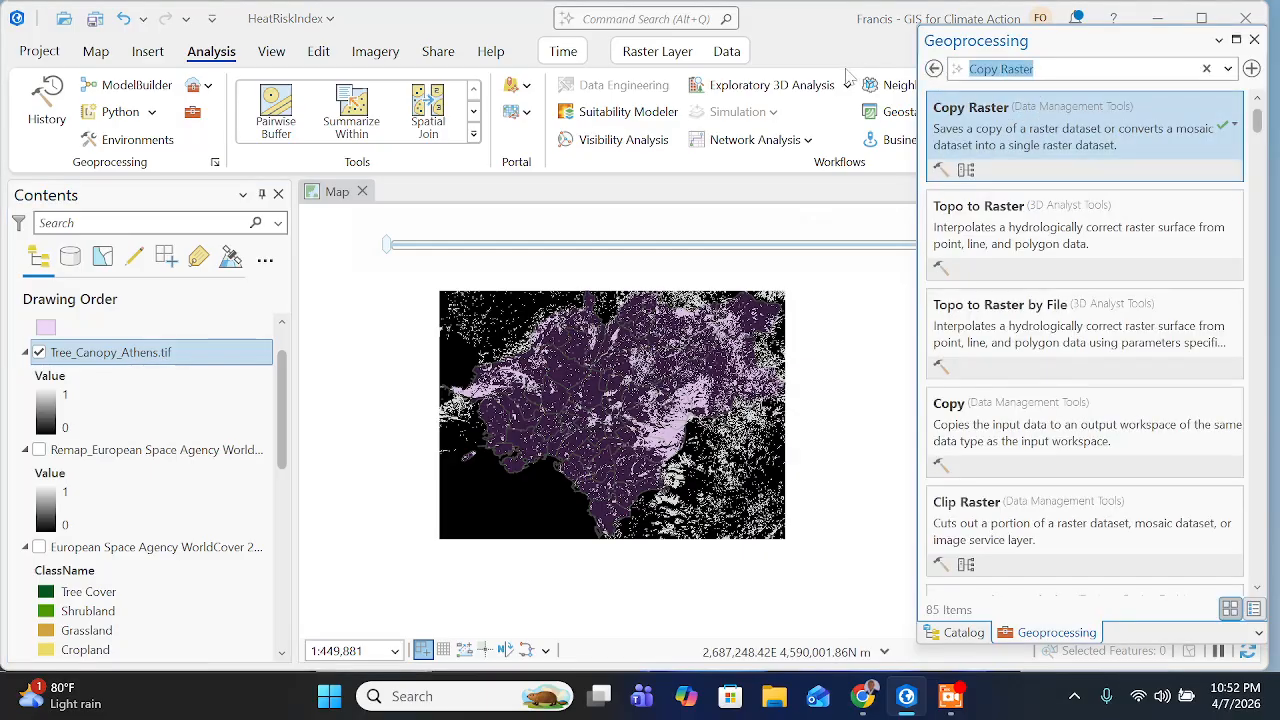
pyautogui.hotkey('ctrl', 'v')
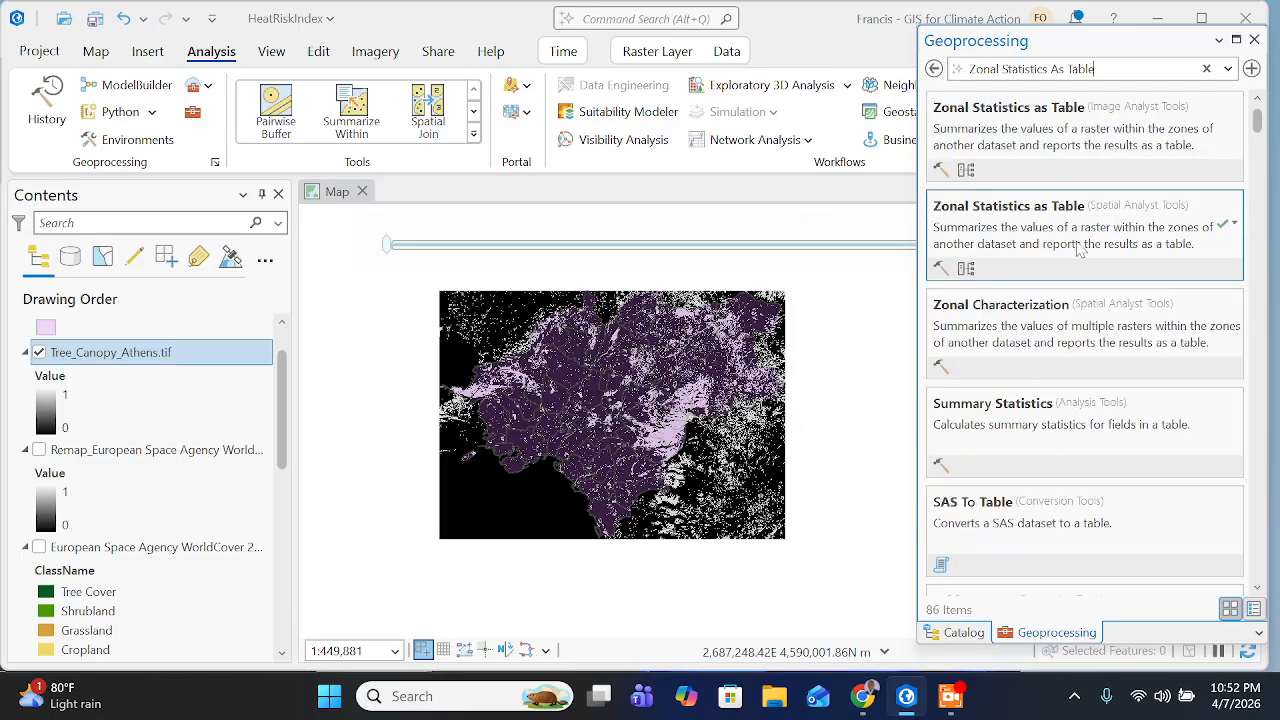
pyautogui.click(864, 694)
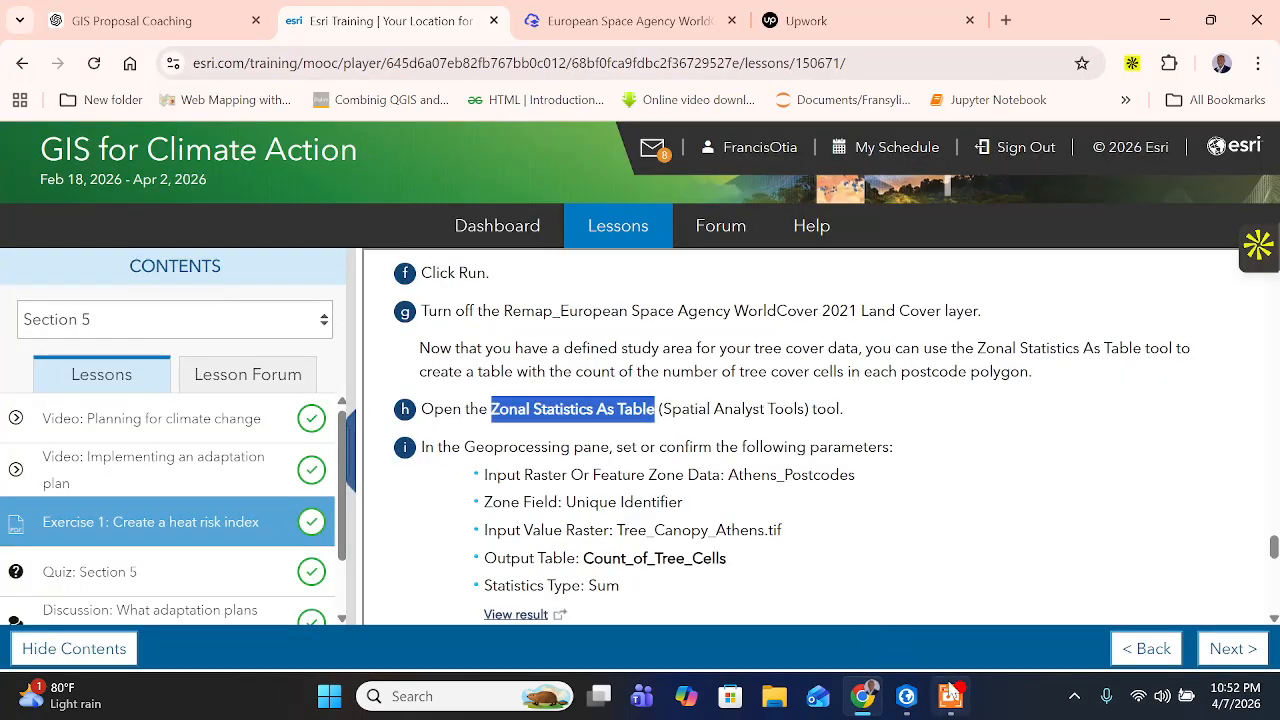
pyautogui.click(906, 696)
pyautogui.click(1052, 238)
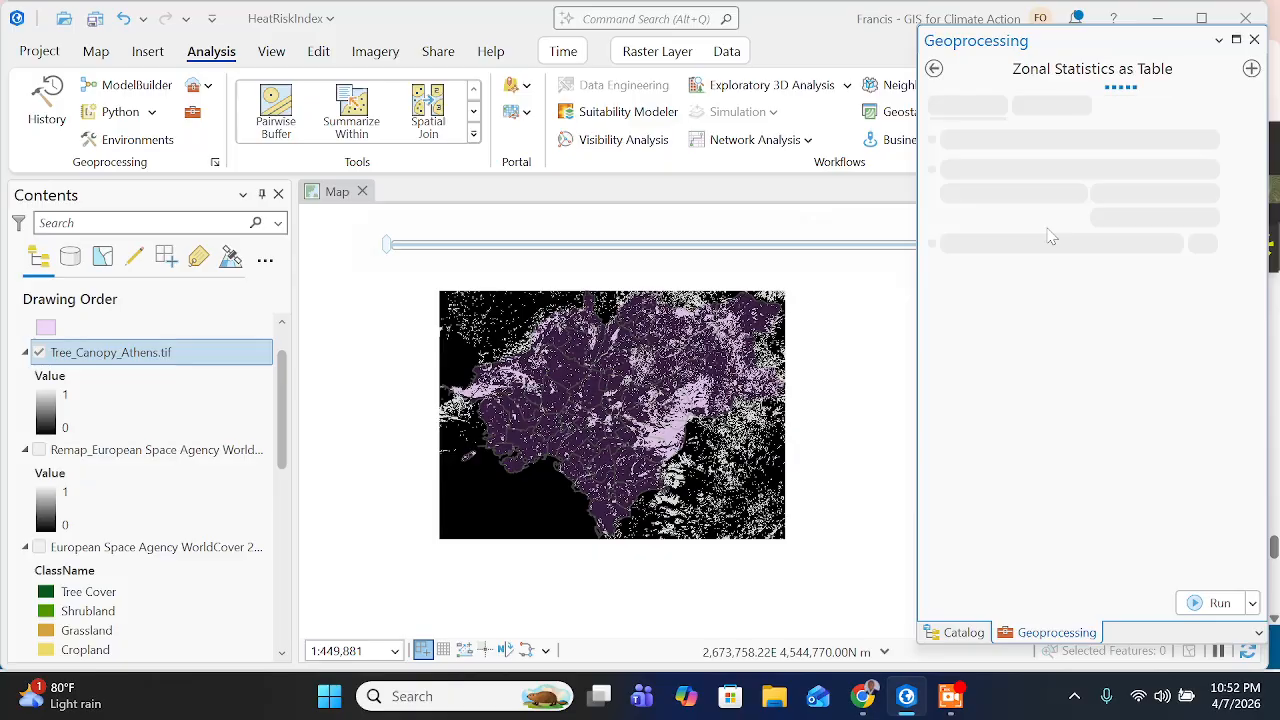
# - Read the Zonal Statistics As Table parameters on the training page, copy the output name Count_of_Tree_Cells, and return to ArcGIS Pro
pyautogui.click(850, 696)
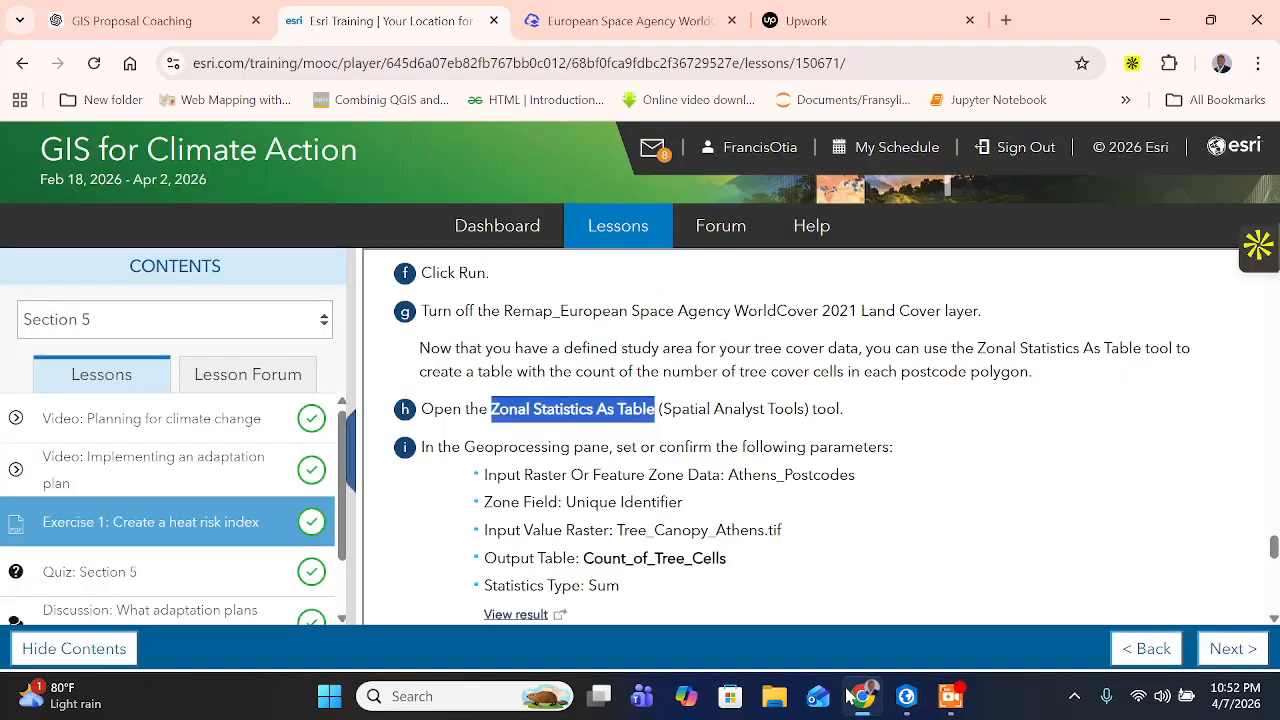
pyautogui.scroll(-1, 688, 432)
pyautogui.click(728, 458)
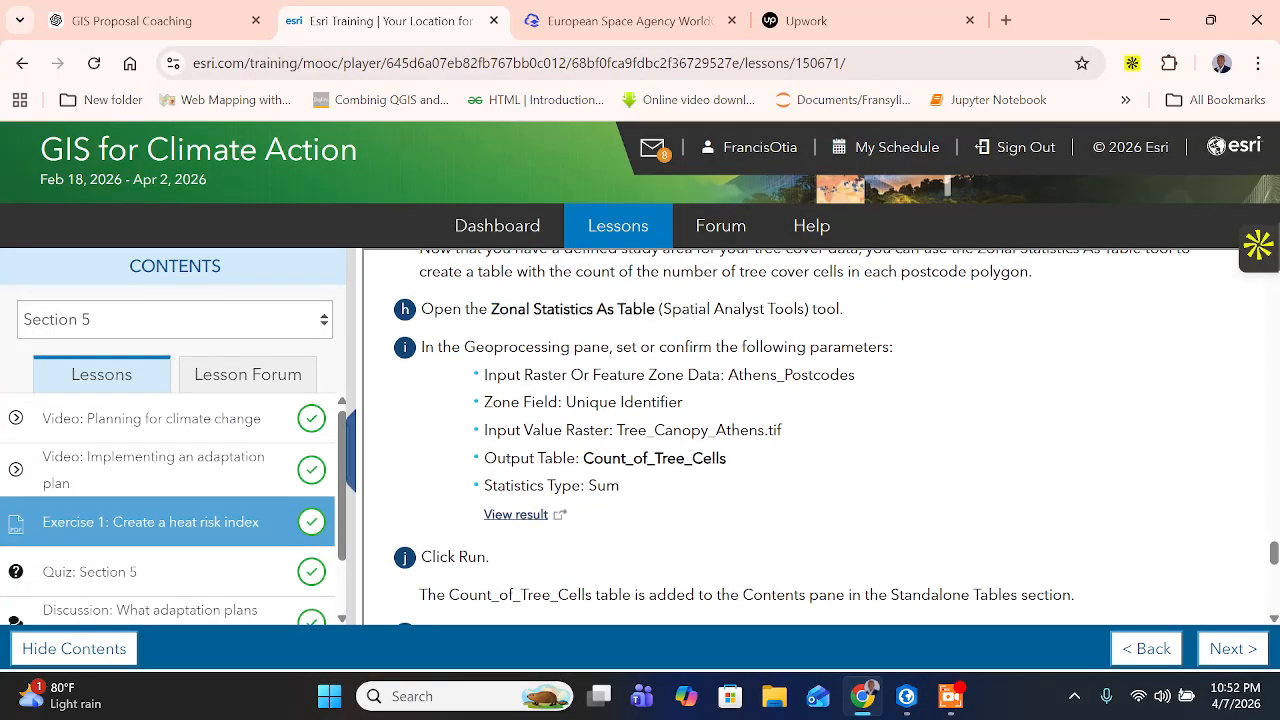
pyautogui.moveTo(506, 375); pyautogui.dragTo(808, 375)
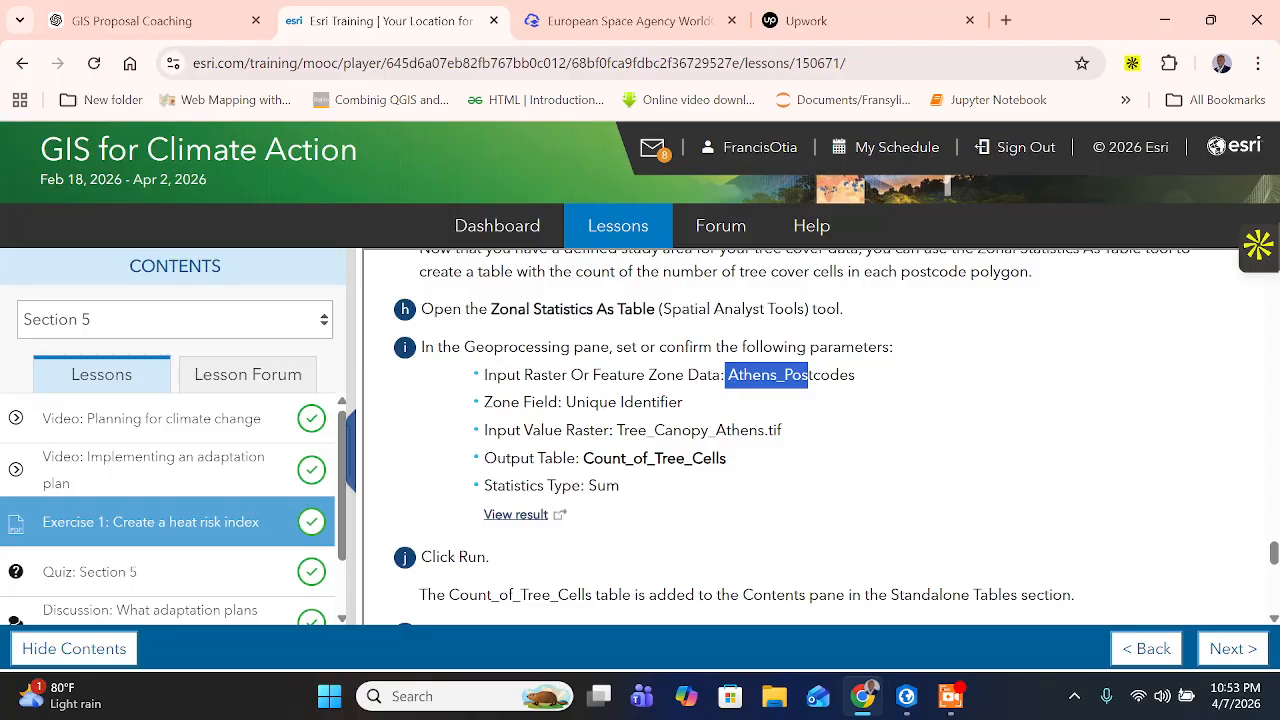
pyautogui.moveTo(571, 375); pyautogui.dragTo(713, 402)
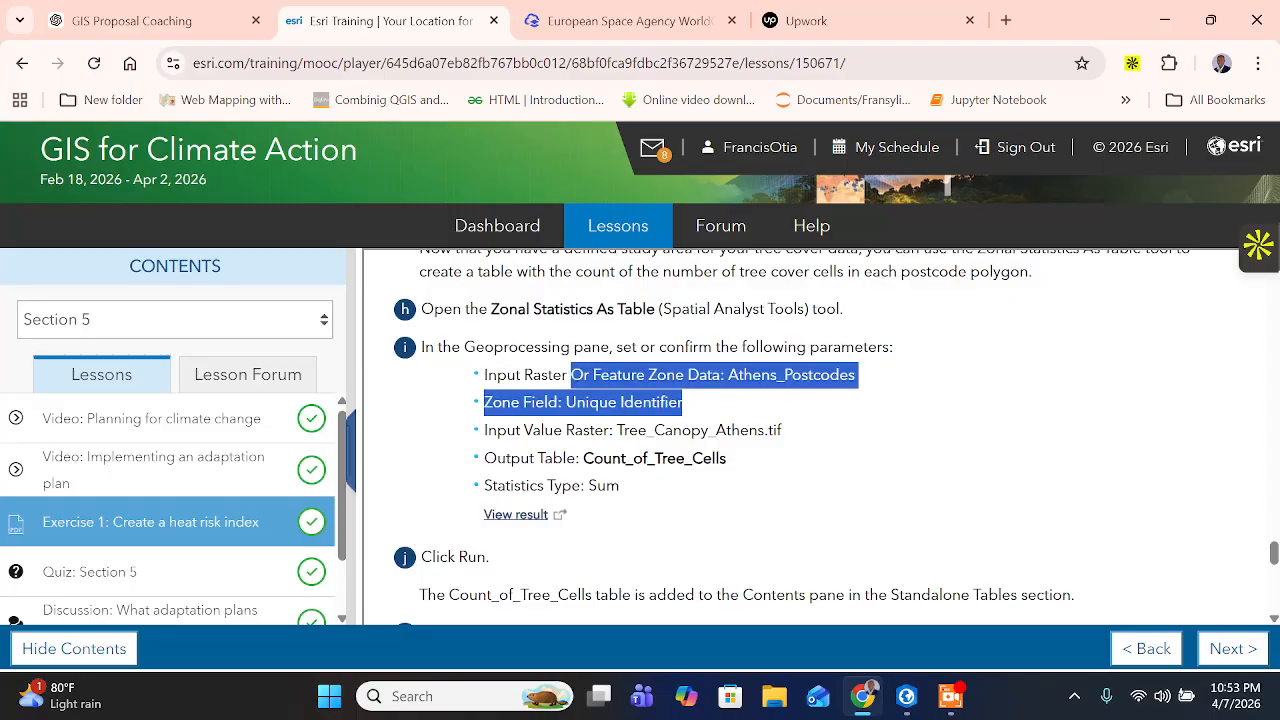
pyautogui.moveTo(583, 458); pyautogui.dragTo(727, 459)
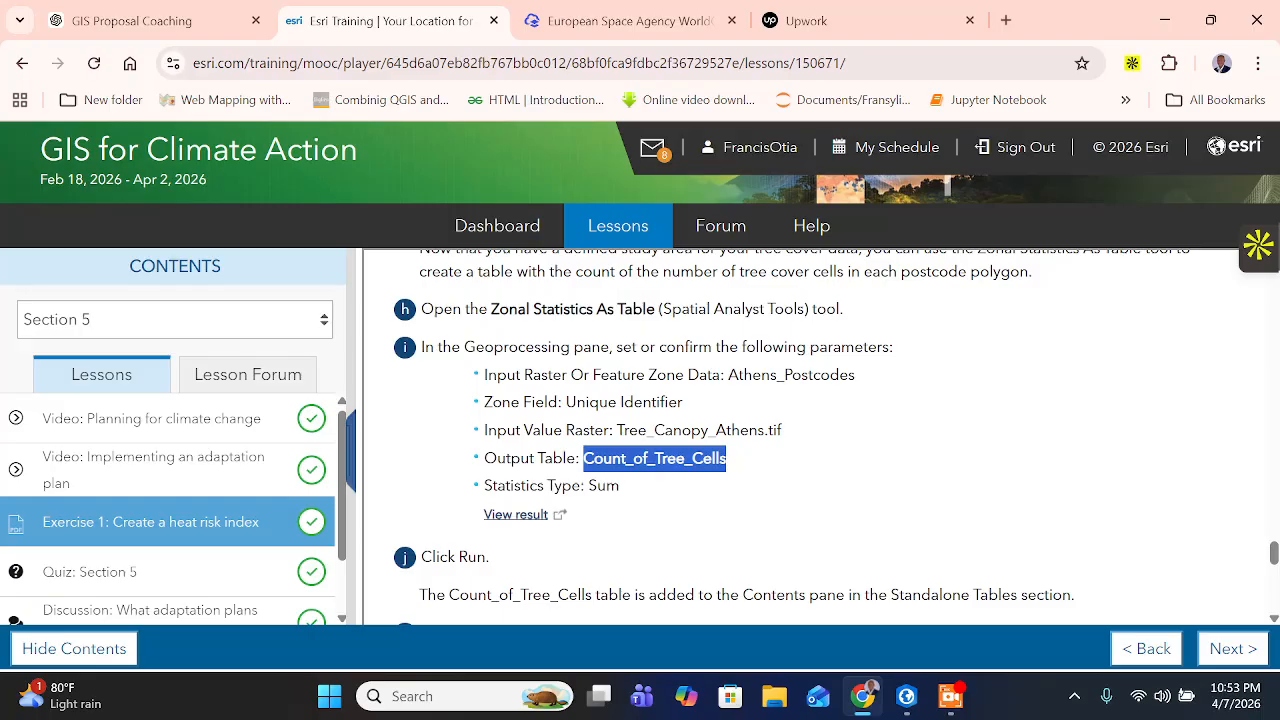
pyautogui.rightClick(702, 458)
pyautogui.click(748, 248)
pyautogui.click(906, 696)
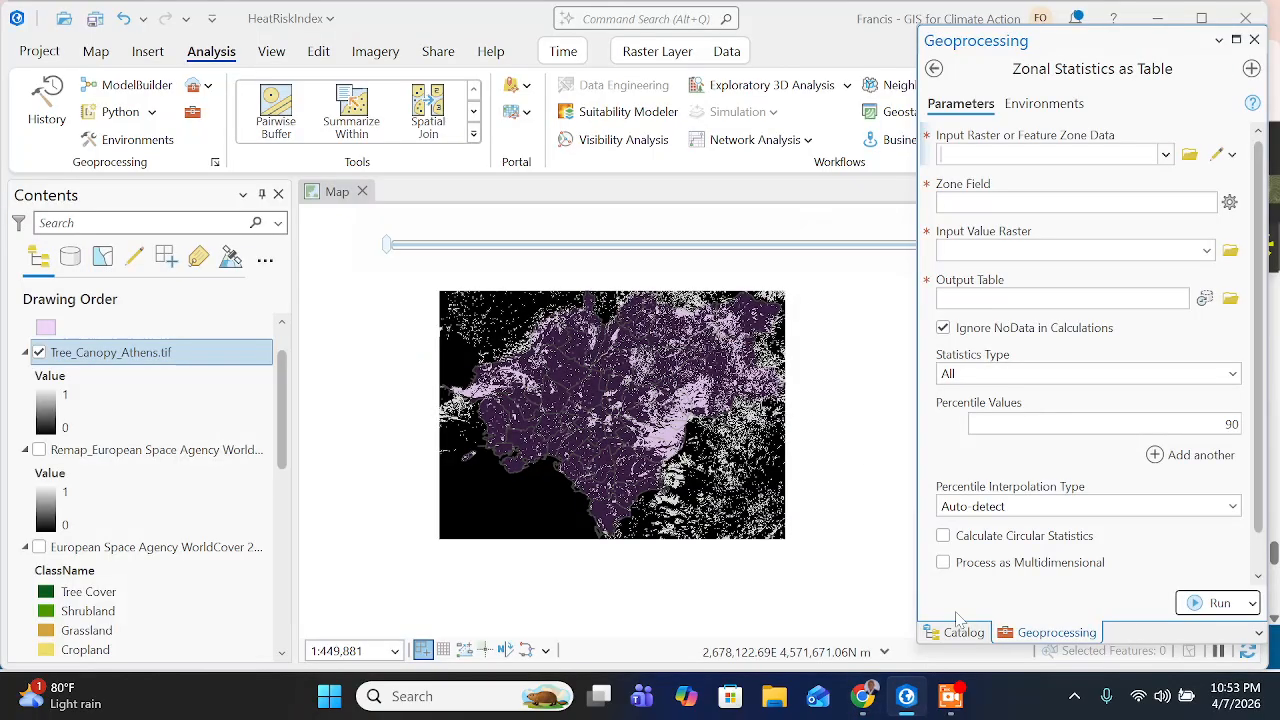
# - Set Athens_Postcodes as the feature zone data and Tree_Canopy_Athens.tif as the input value raster
pyautogui.click(1163, 155)
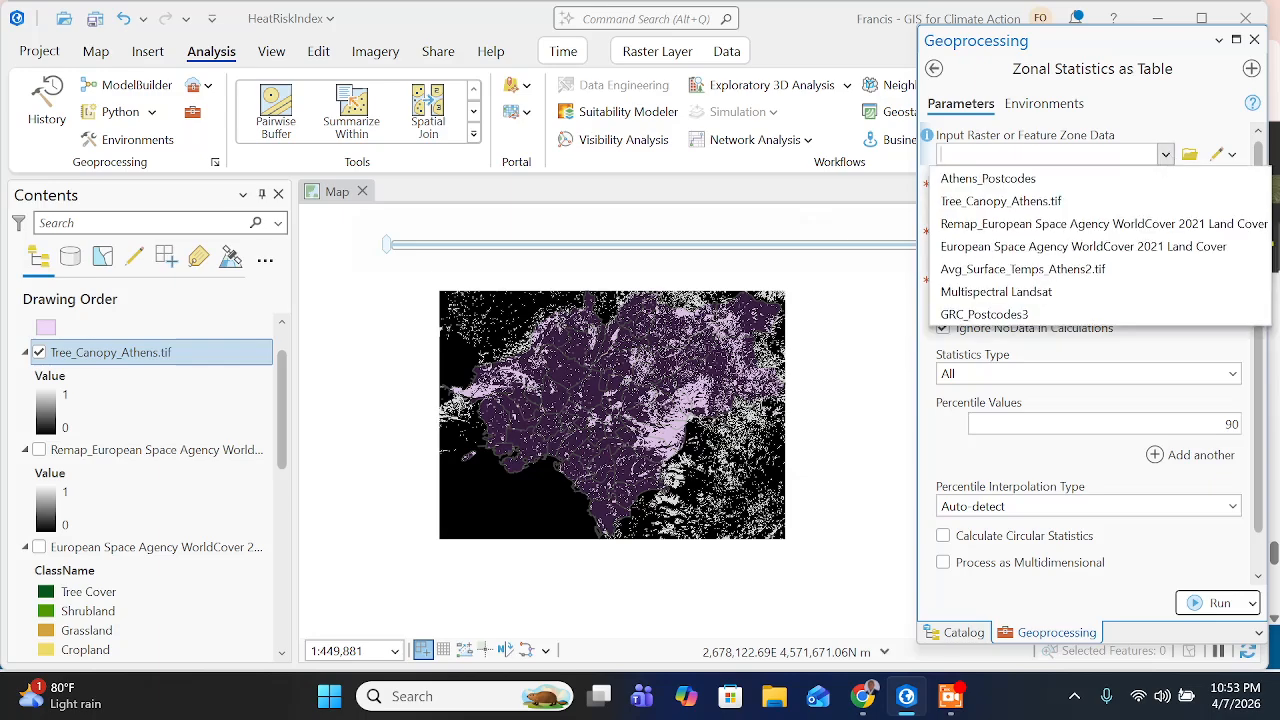
pyautogui.click(1075, 182)
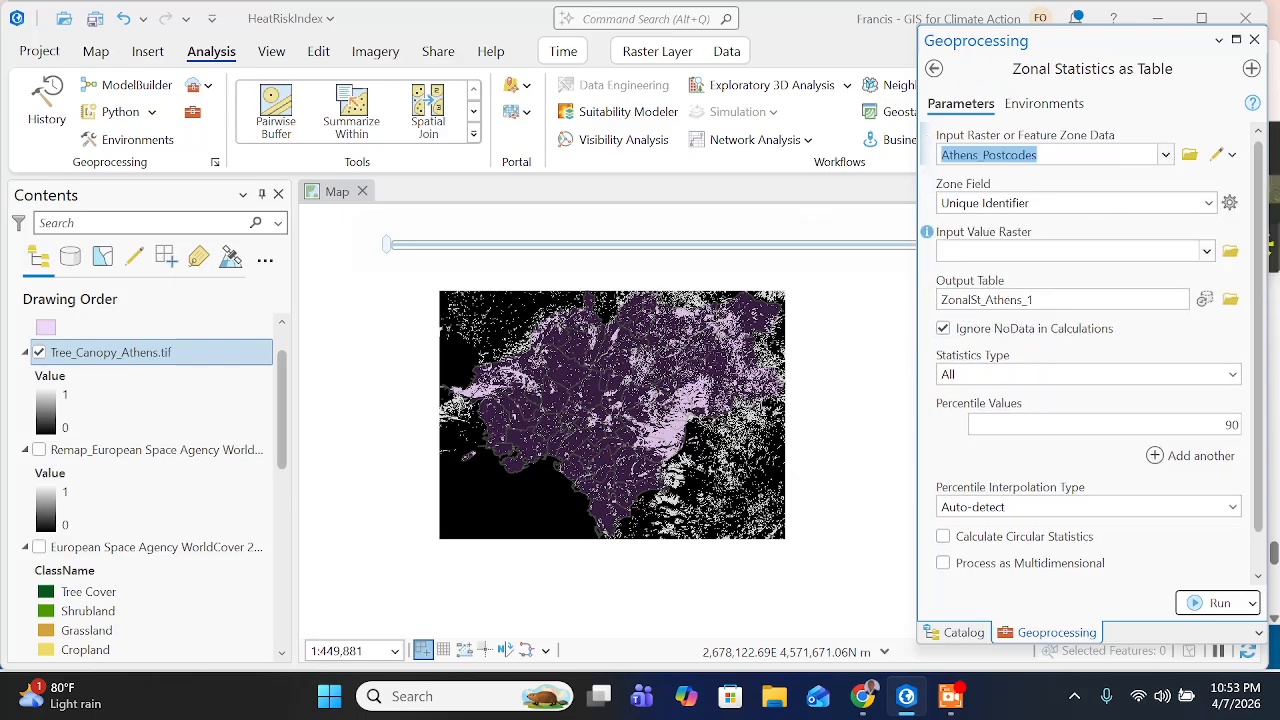
pyautogui.click(1207, 252)
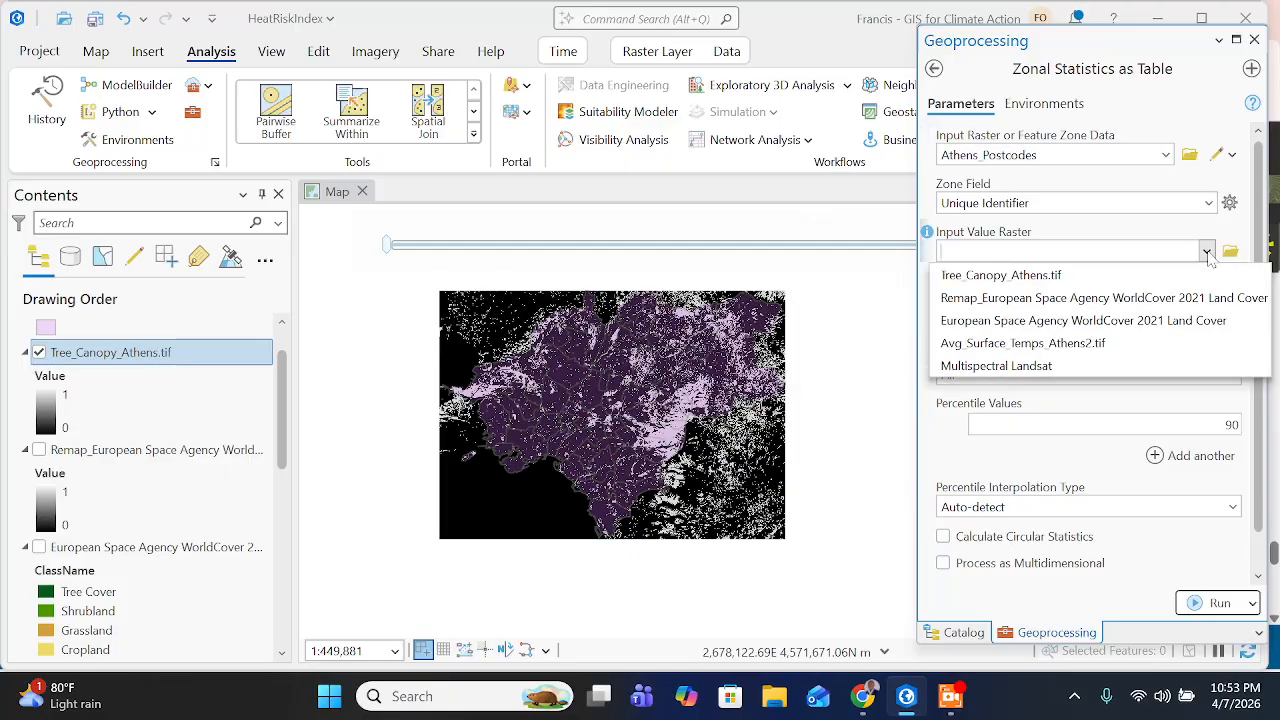
pyautogui.click(1060, 276)
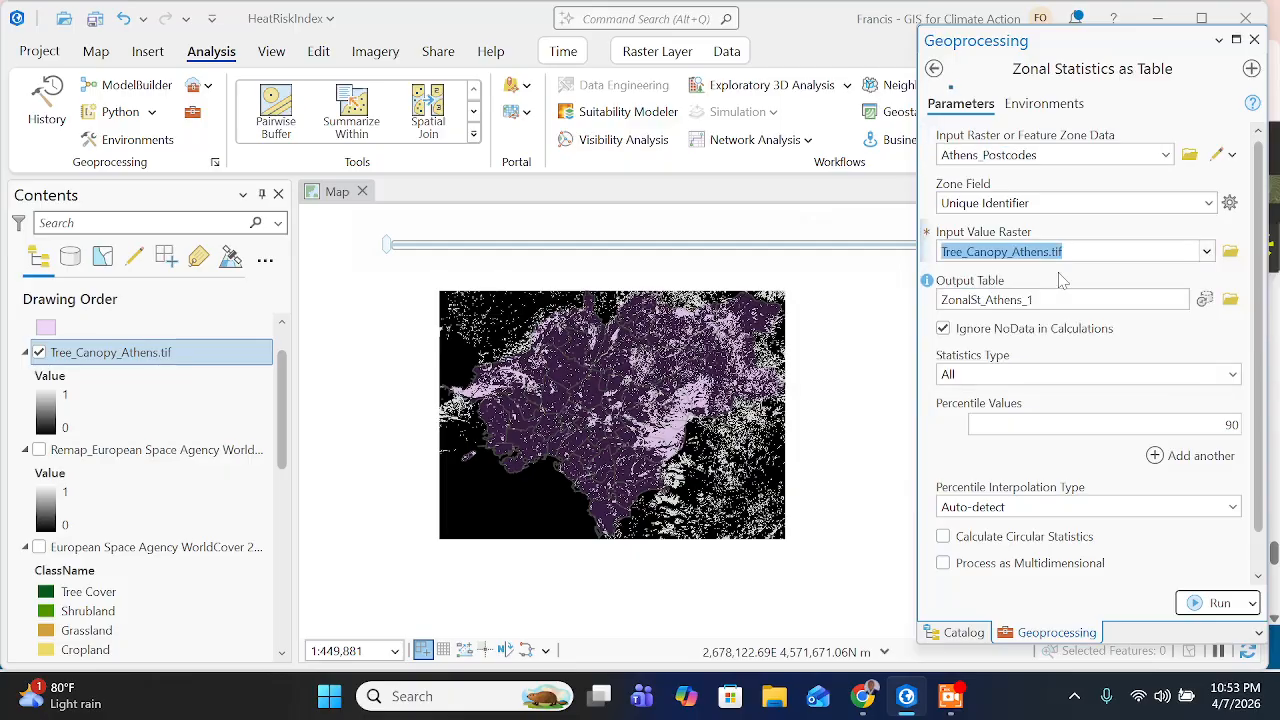
# - Replace the default output table name with Count_of_Tree_Cells in HeatRiskIndex.gdb
pyautogui.click(1128, 299)
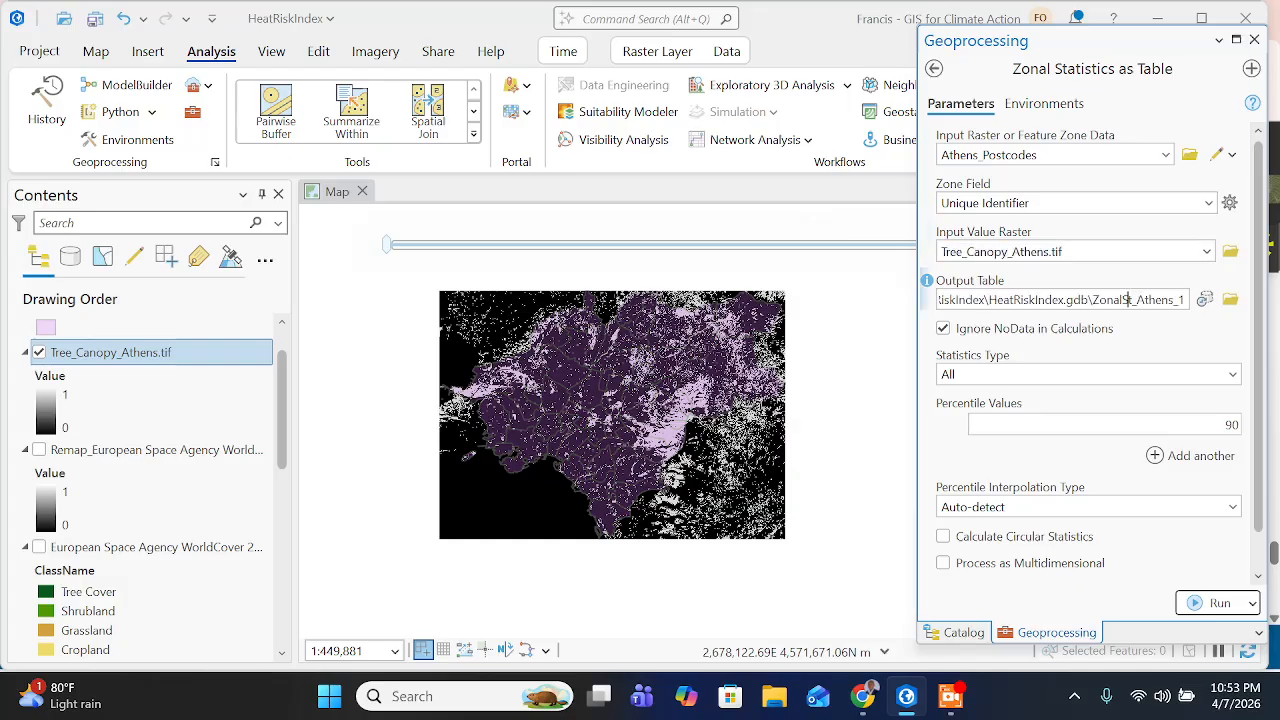
pyautogui.moveTo(1128, 299); pyautogui.dragTo(1278, 340)
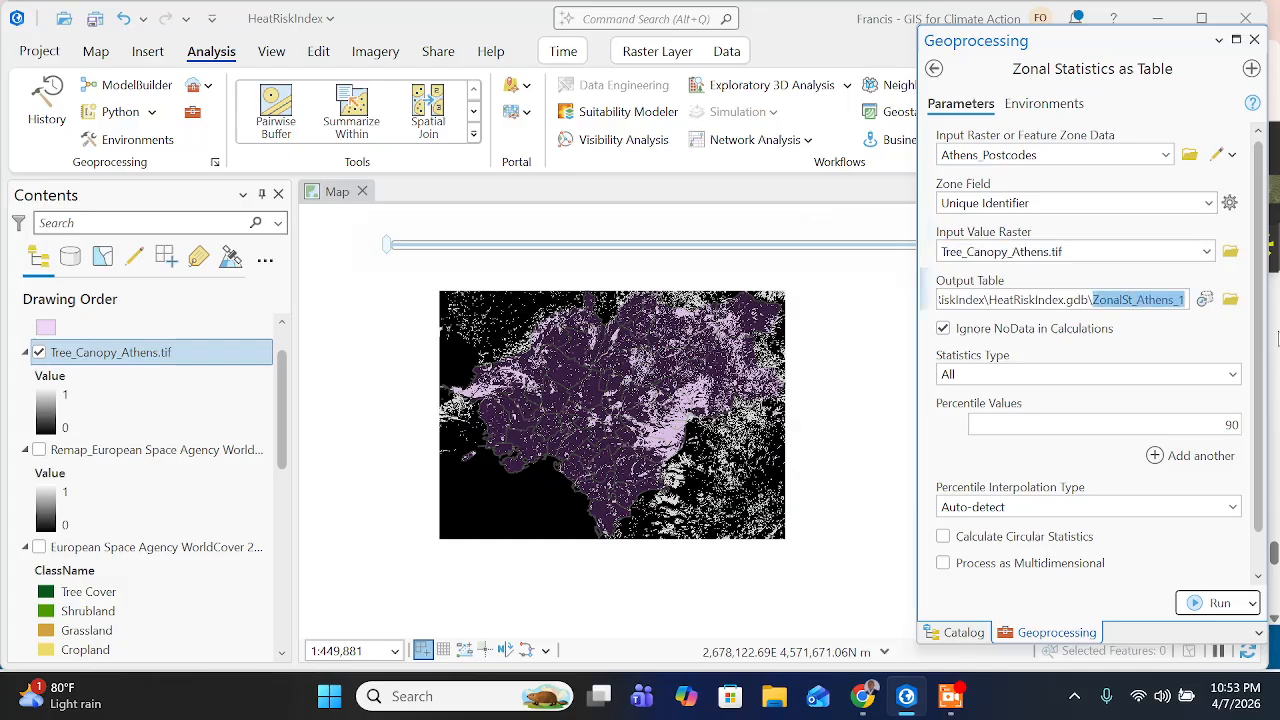
pyautogui.hotkey('ctrl', 'v')
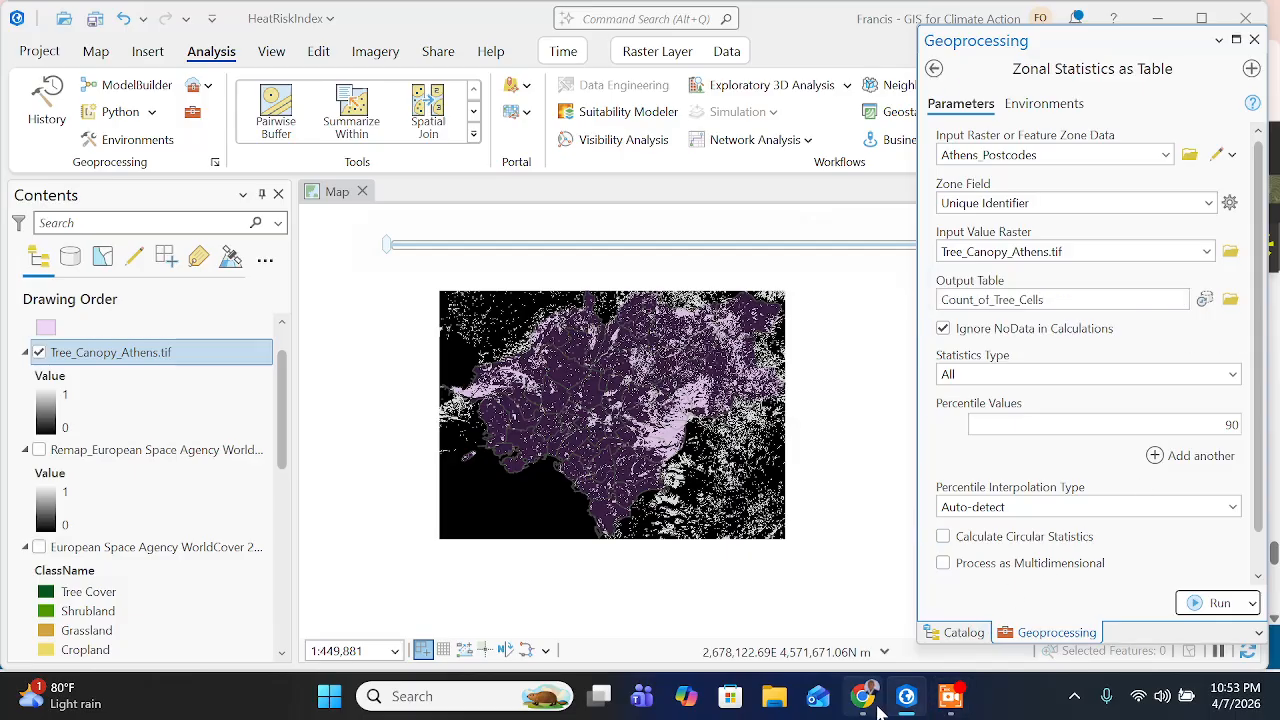
# - Check the required statistics type on the training page and set the Zonal Statistics as Table statistics type to Sum
pyautogui.click(855, 686)
pyautogui.scroll(-1, 591, 409)
pyautogui.moveTo(563, 386); pyautogui.dragTo(537, 386)
pyautogui.doubleClick(603, 386)
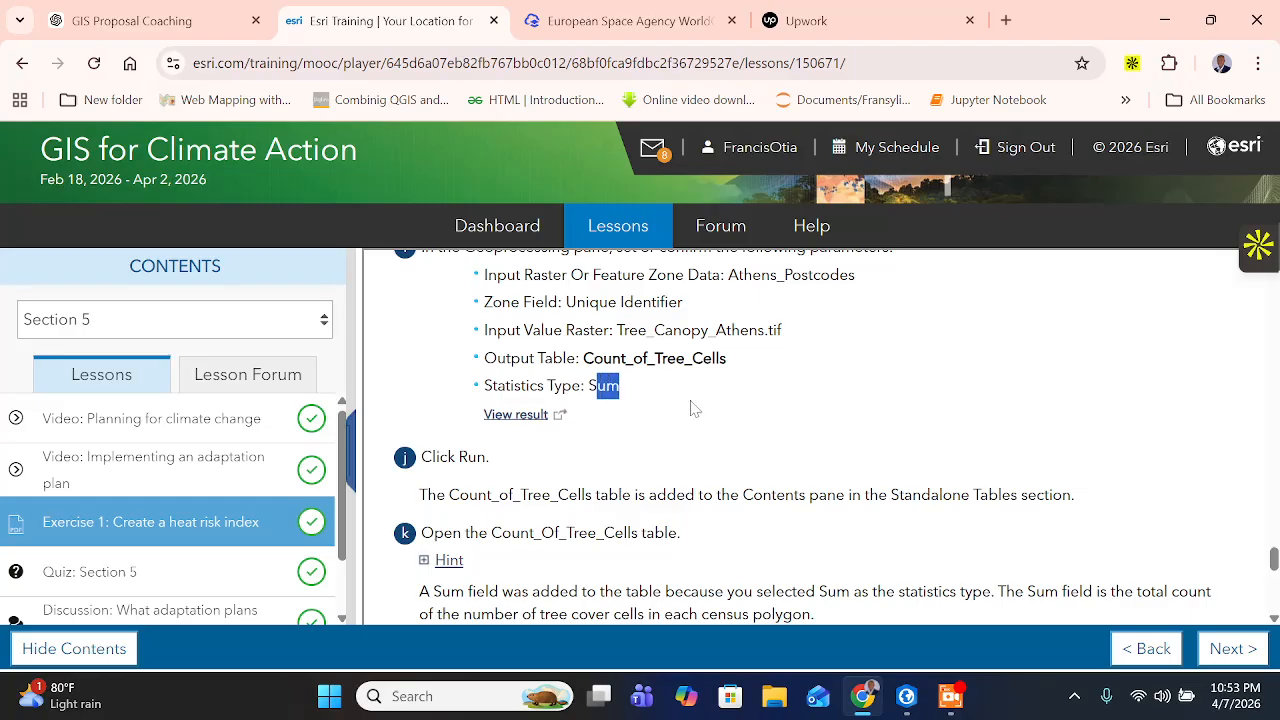
pyautogui.click(906, 696)
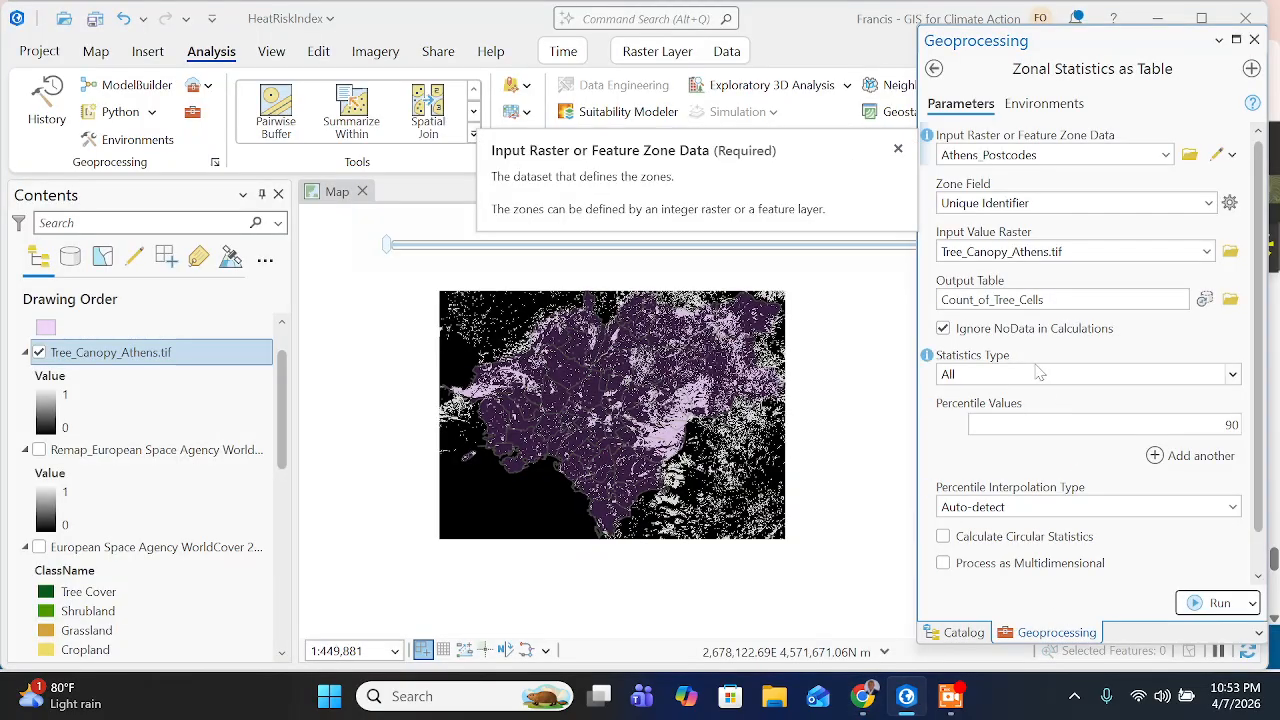
pyautogui.click(1233, 375)
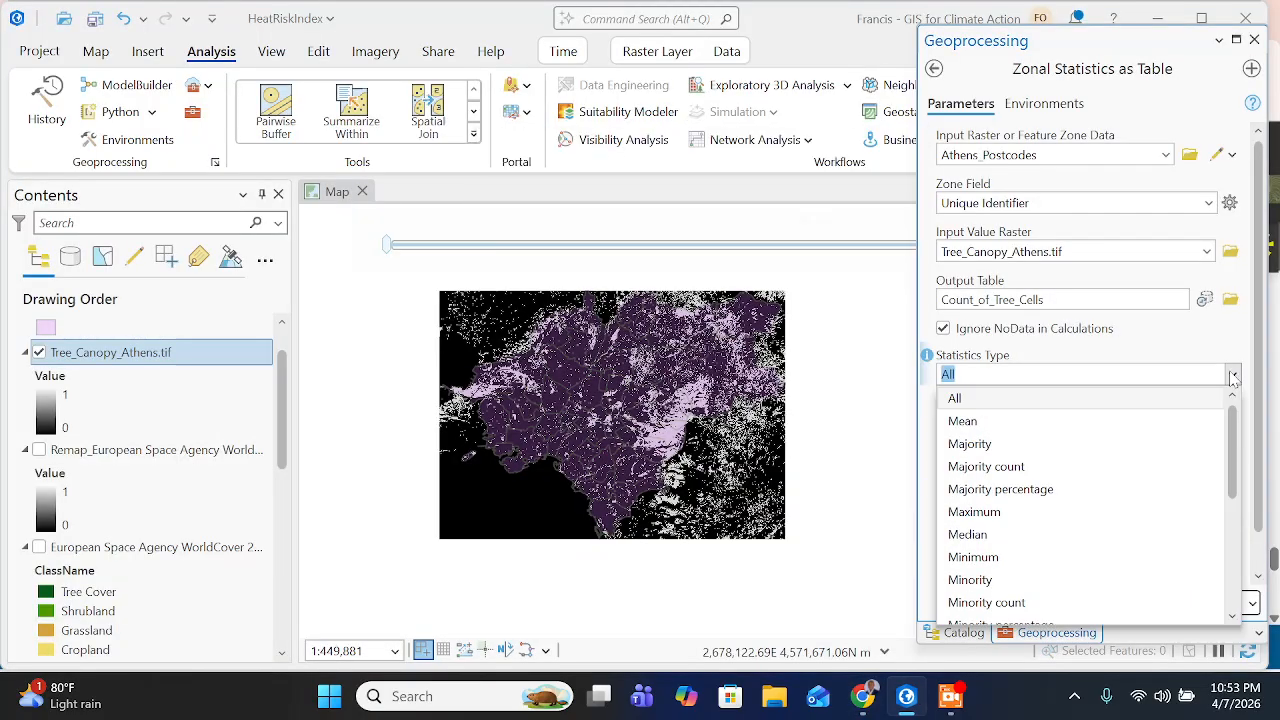
pyautogui.scroll(-4, 990, 510)
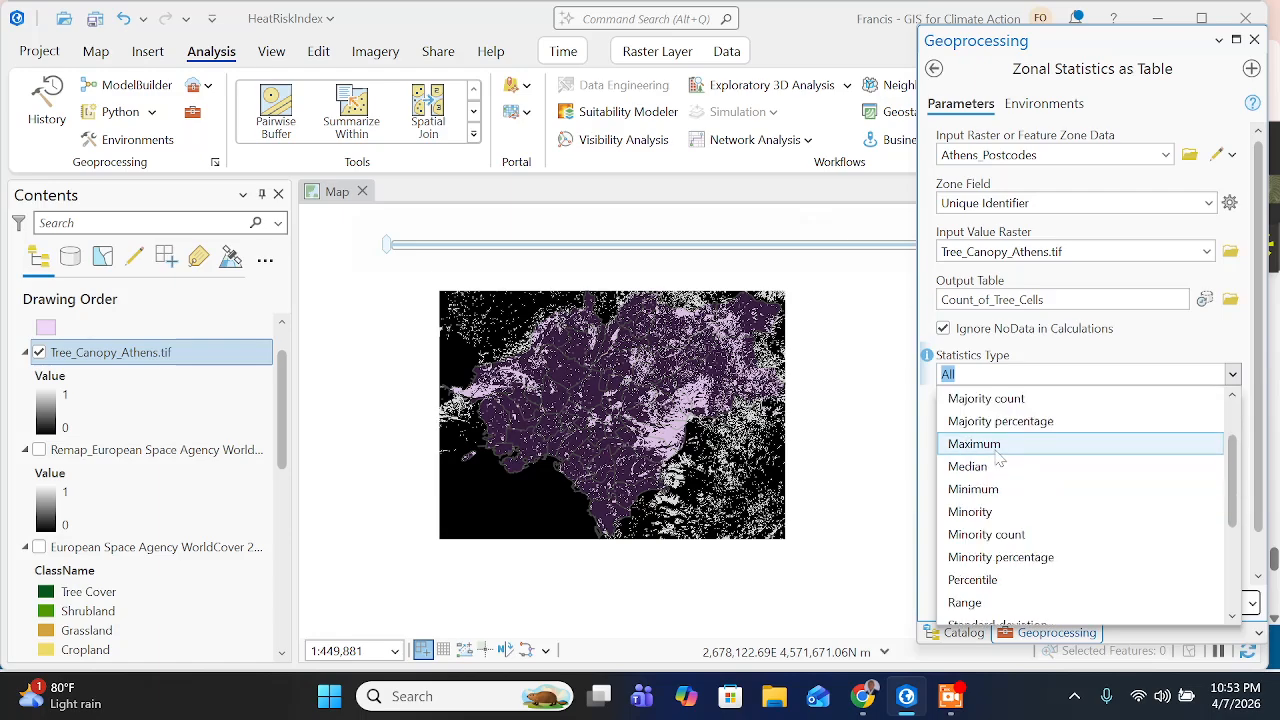
pyautogui.click(962, 466)
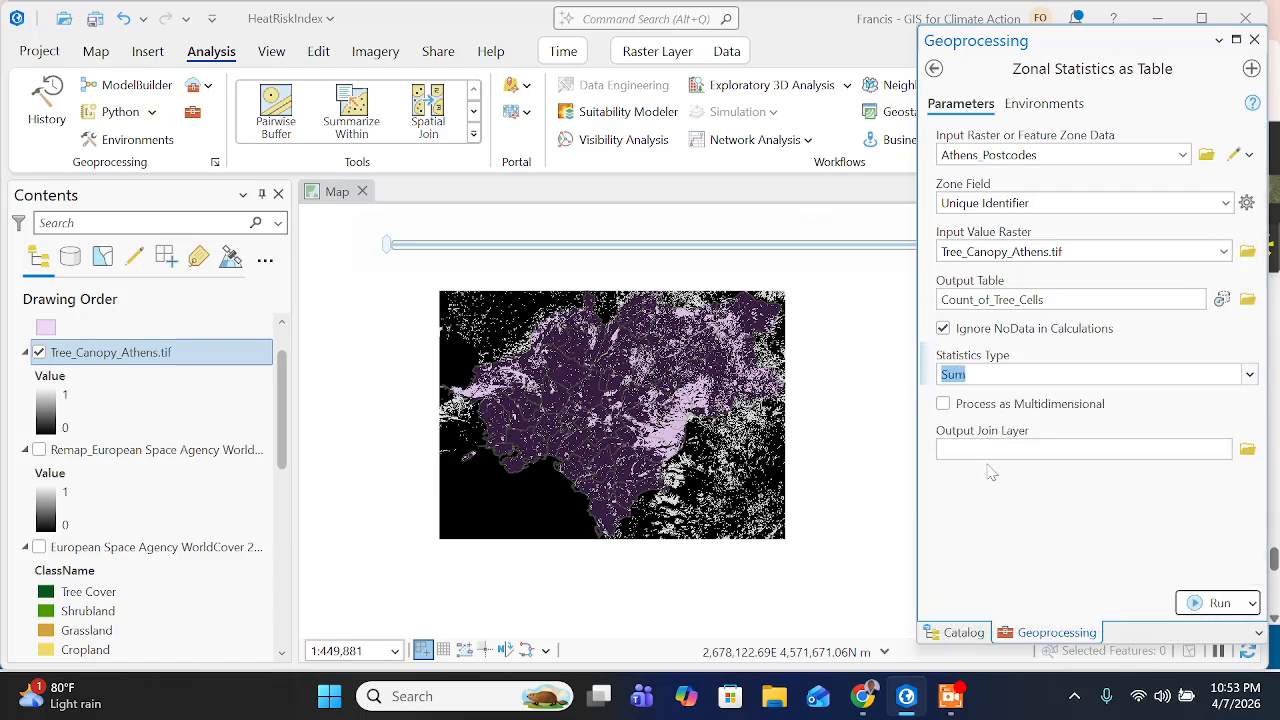
# - Check the training page for the next instruction, return to ArcGIS Pro, and run Zonal Statistics as Table
pyautogui.click(868, 706)
pyautogui.scroll(-1, 850, 670)
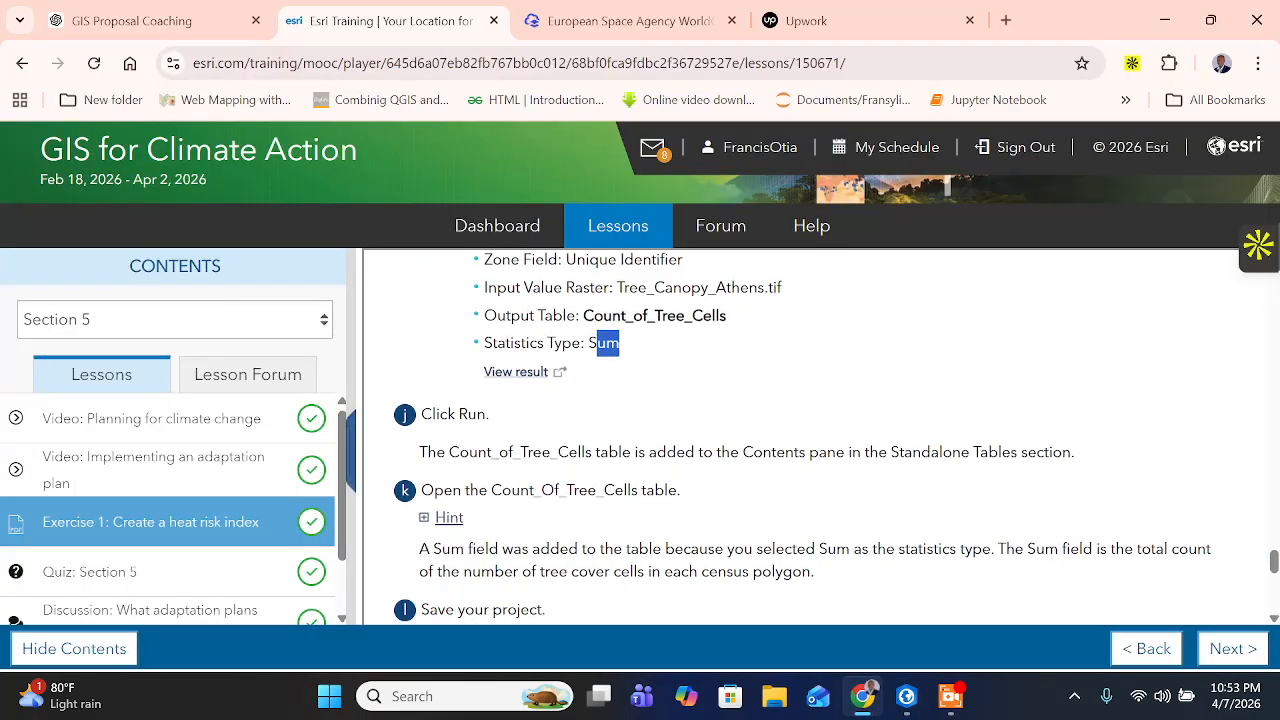
pyautogui.click(906, 697)
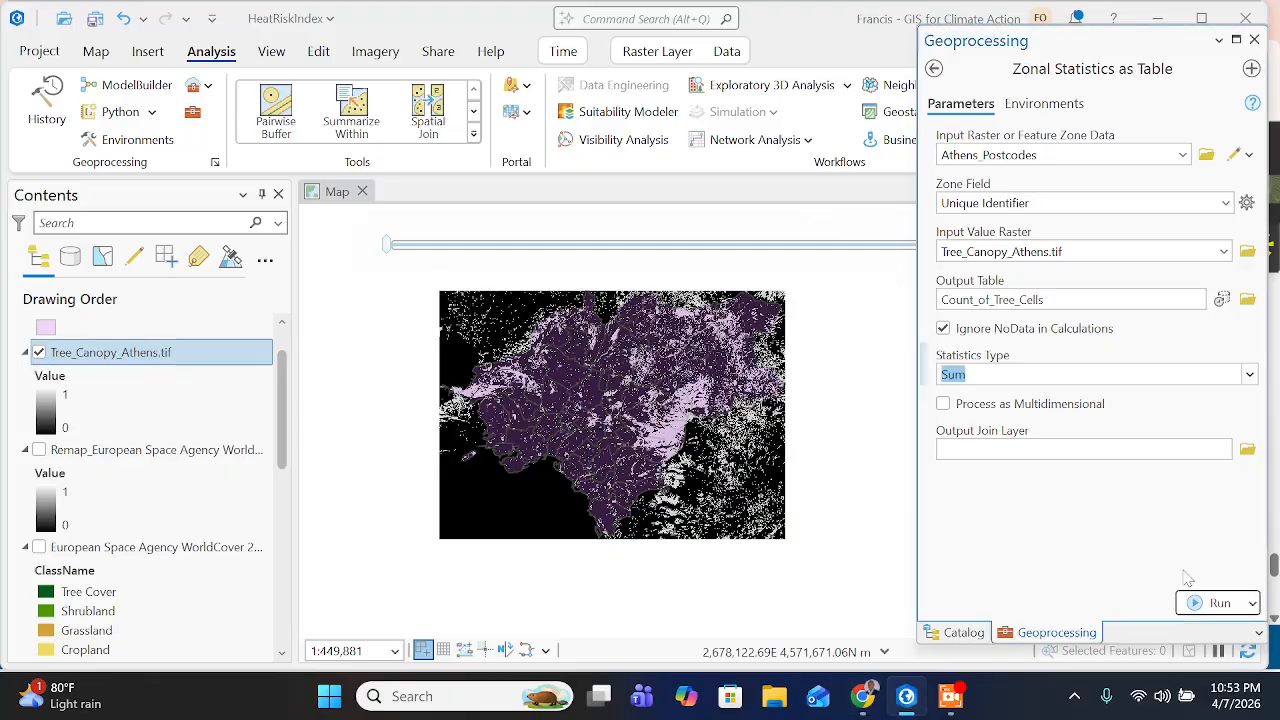
pyautogui.click(1212, 604)
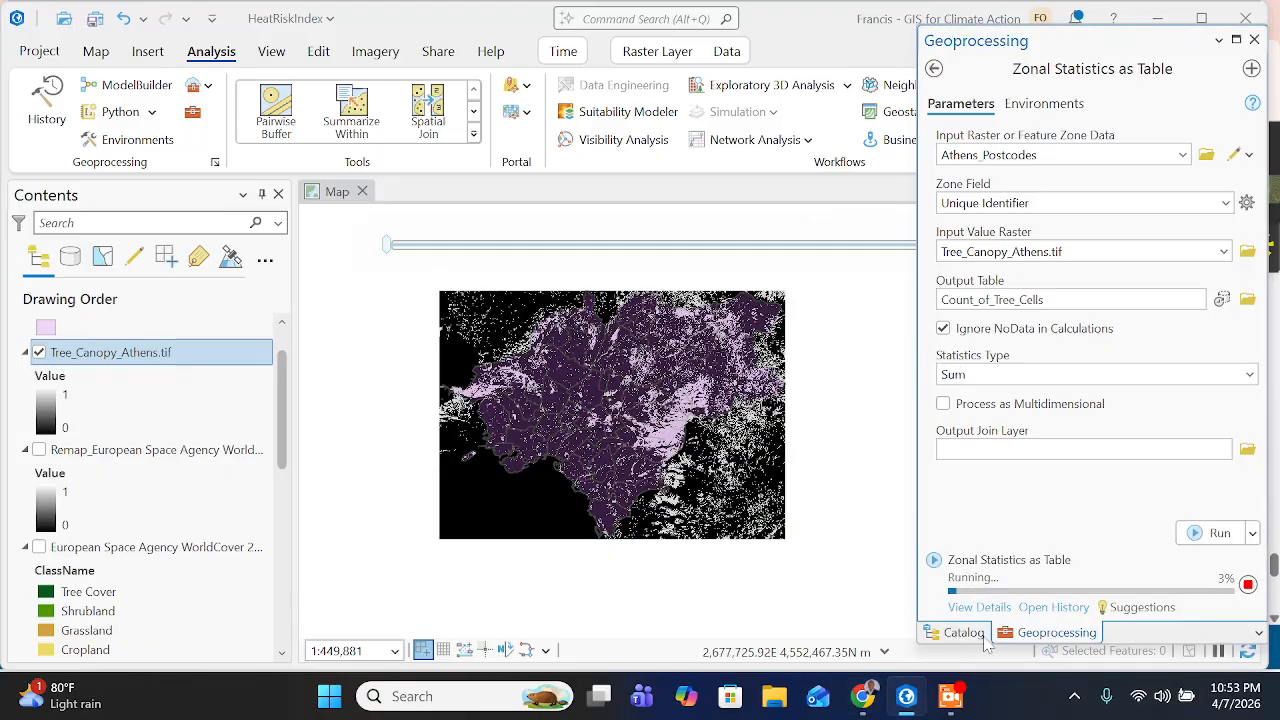
# - Save the HeatRiskIndex project once Zonal Statistics as Table has finished
pyautogui.click(952, 697)
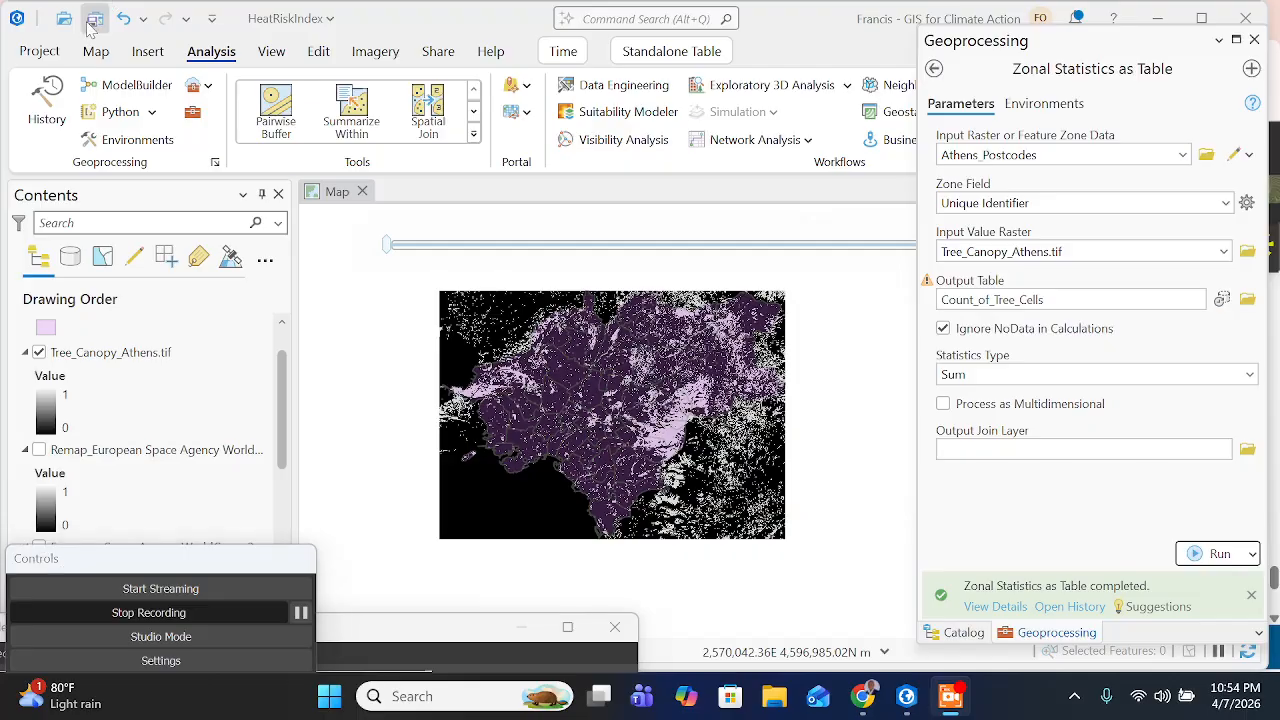
pyautogui.click(330, 242)
pyautogui.hotkey('ctrl', 's')
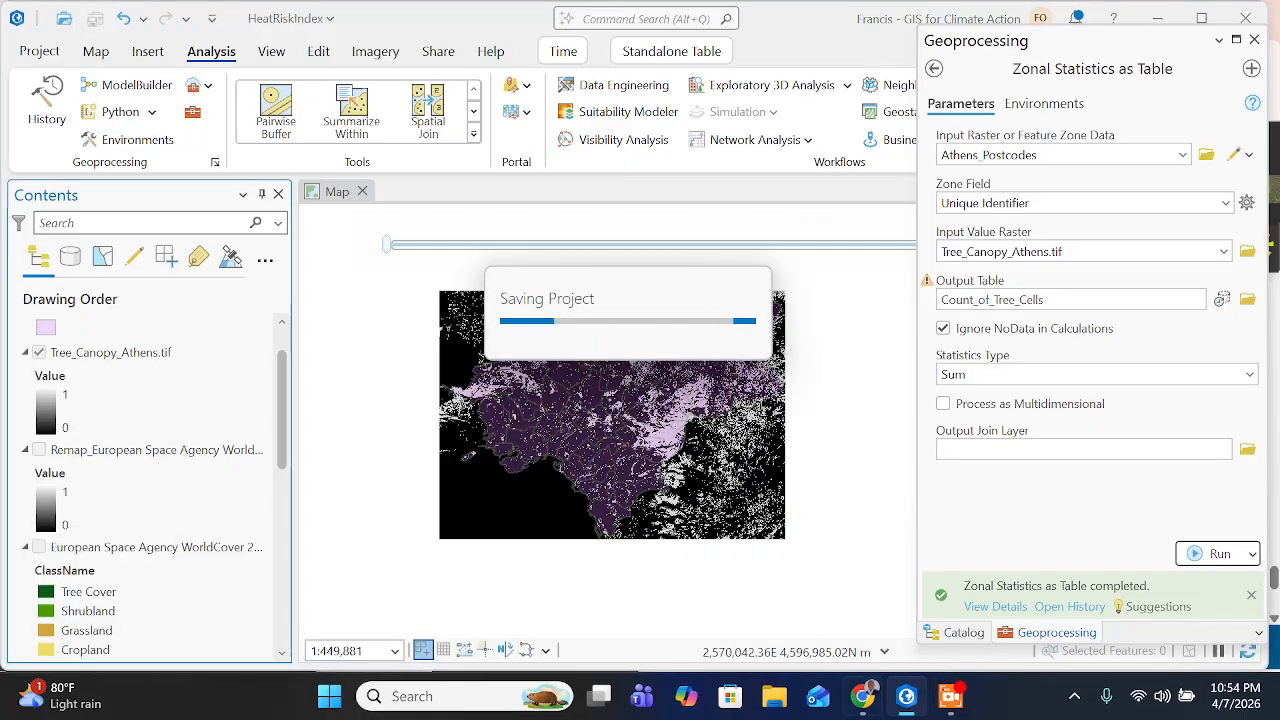
# - Switch to the training page in Chrome and review the closing notes on the tree cover count per postcode
pyautogui.moveTo(862, 696)
pyautogui.click(820, 565)
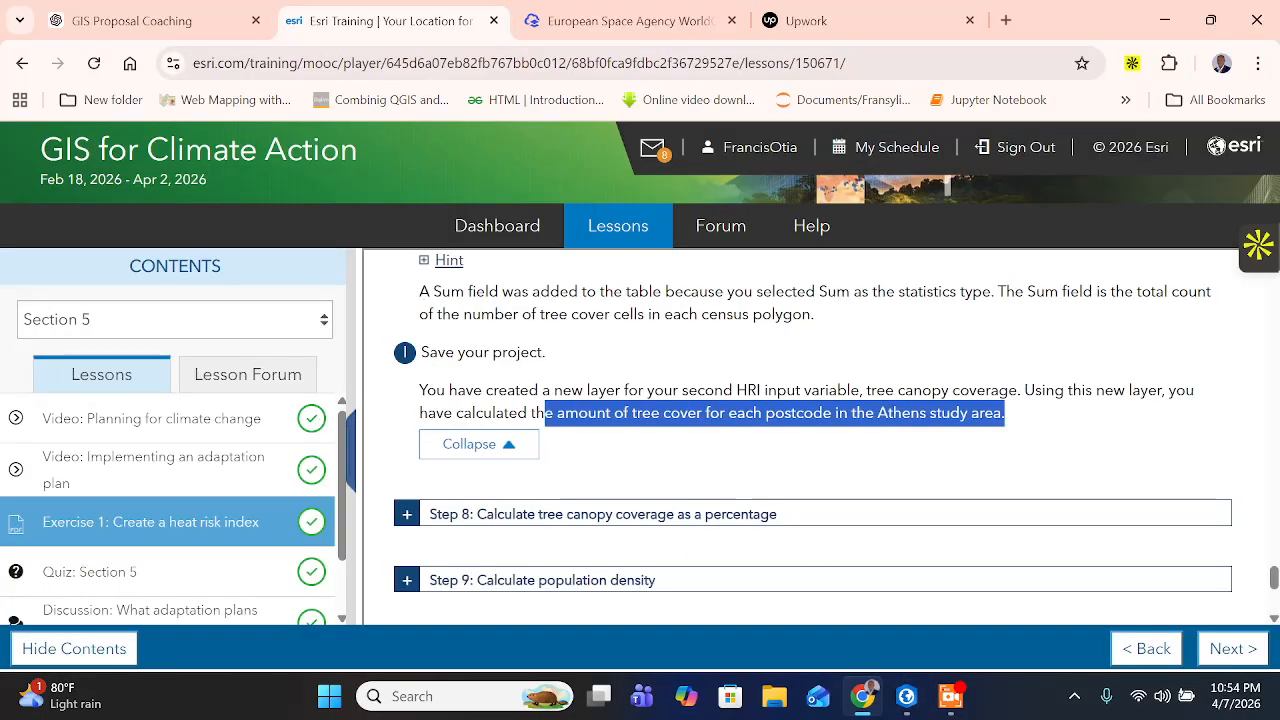
pyautogui.moveTo(492, 413); pyautogui.dragTo(464, 413)
pyautogui.click(464, 413)
pyautogui.moveTo(621, 391); pyautogui.dragTo(866, 391)
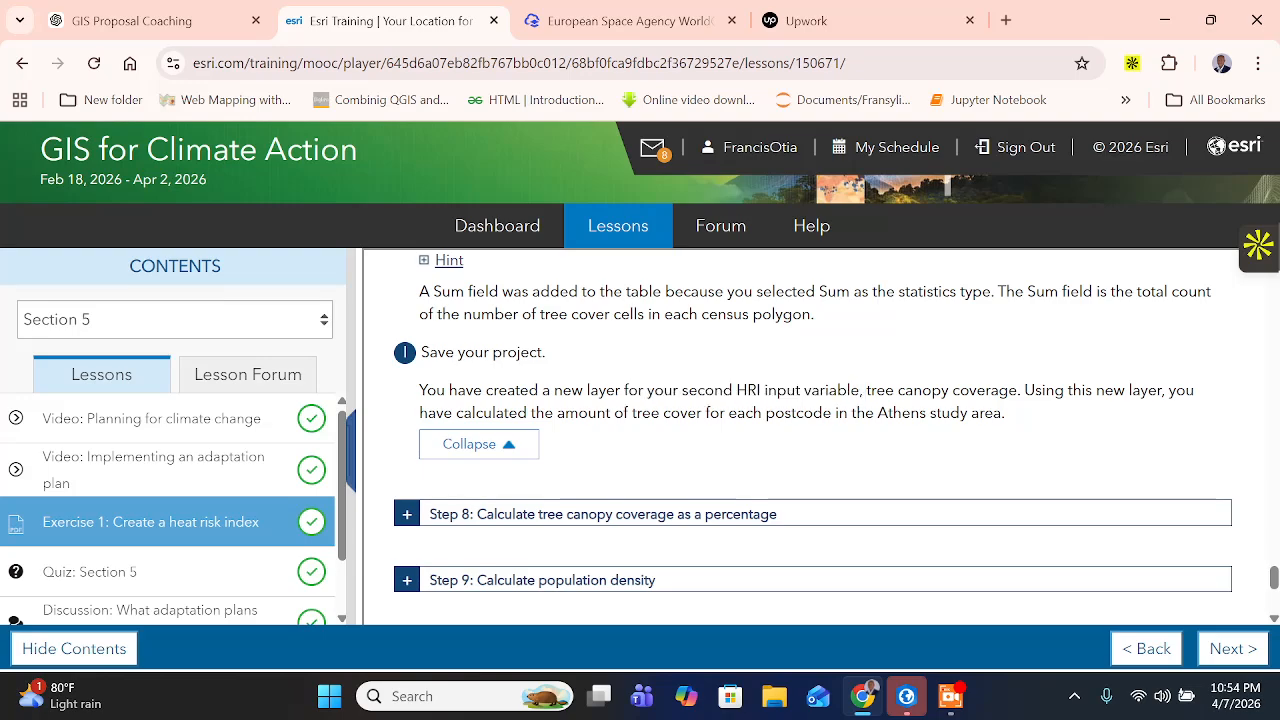
pyautogui.moveTo(496, 413); pyautogui.dragTo(1012, 424)
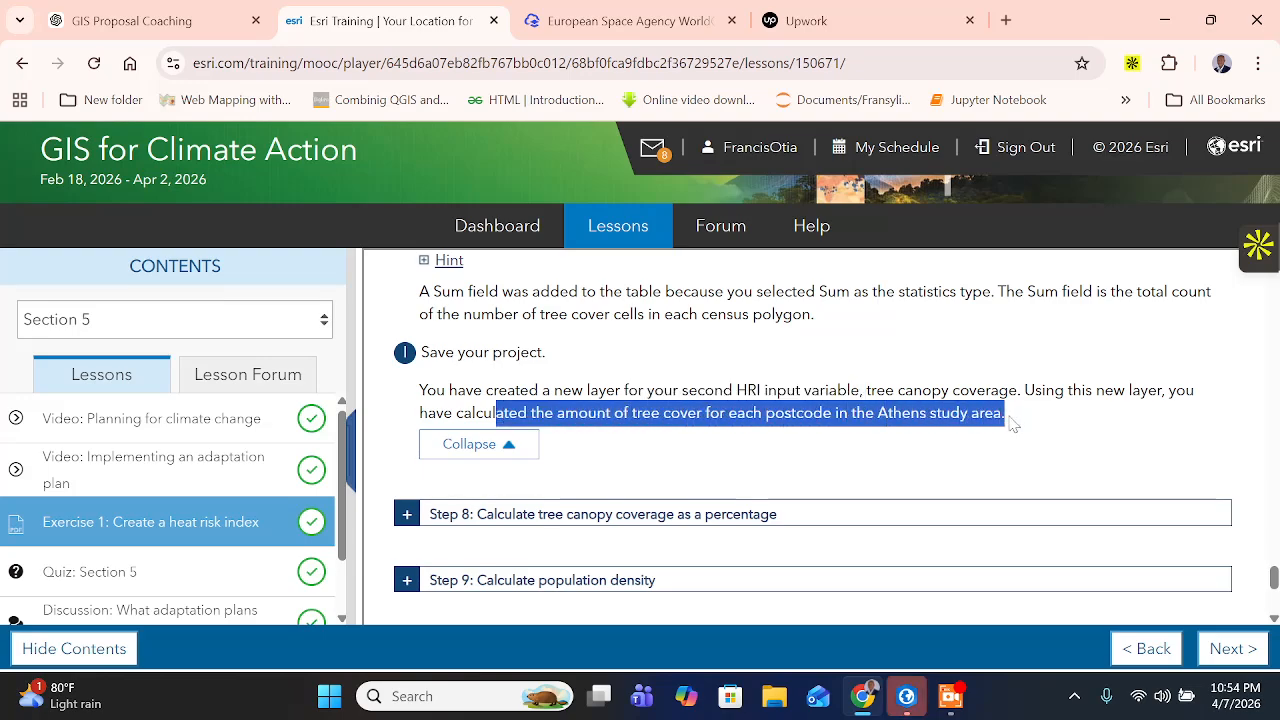
pyautogui.scroll(1, 717, 443)
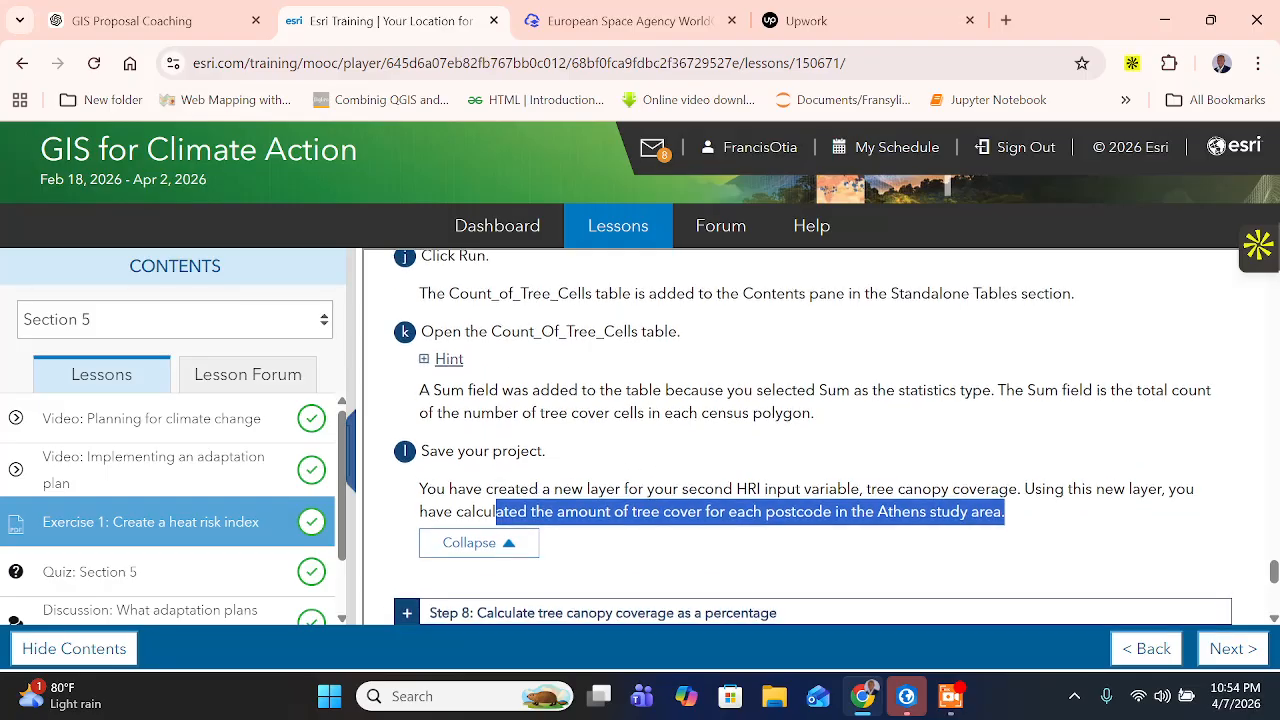
pyautogui.scroll(-2, 540, 490)
# - Expand Step 8 on calculating tree canopy coverage as a percentage, read its opening instructions, and return to ArcGIS Pro
pyautogui.click(409, 418)
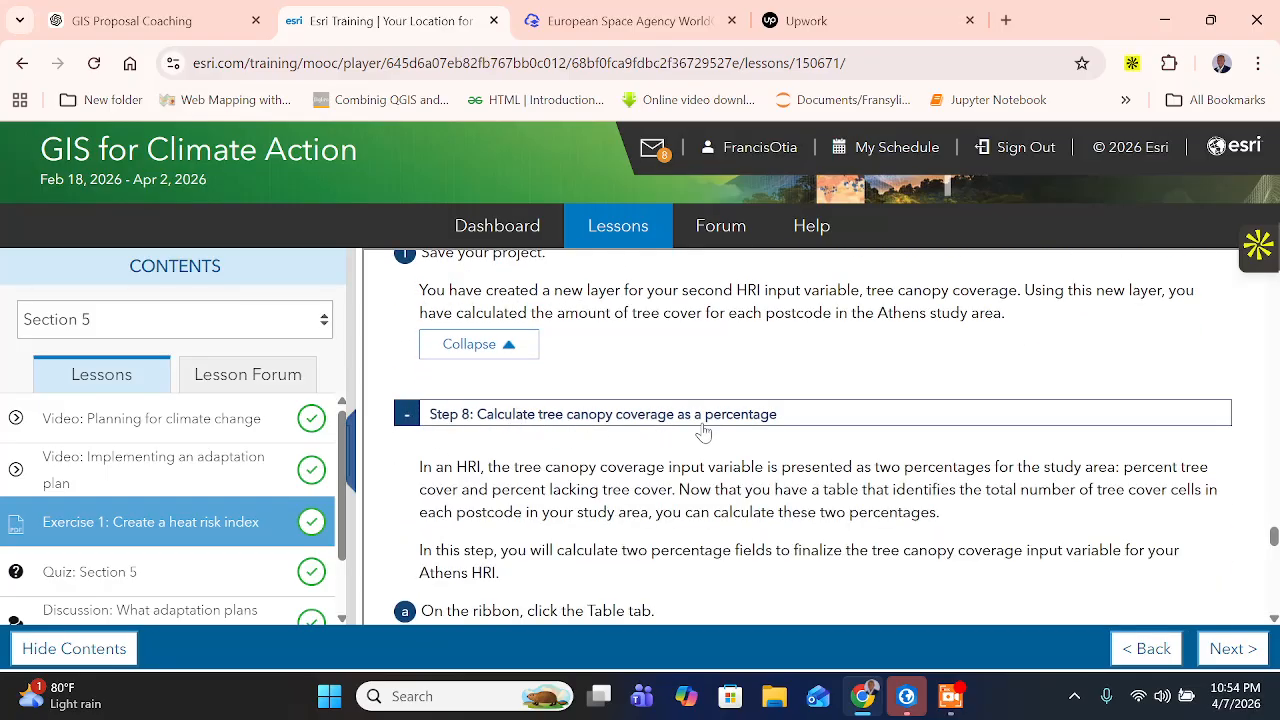
pyautogui.scroll(-2, 712, 430)
pyautogui.scroll(1, 722, 426)
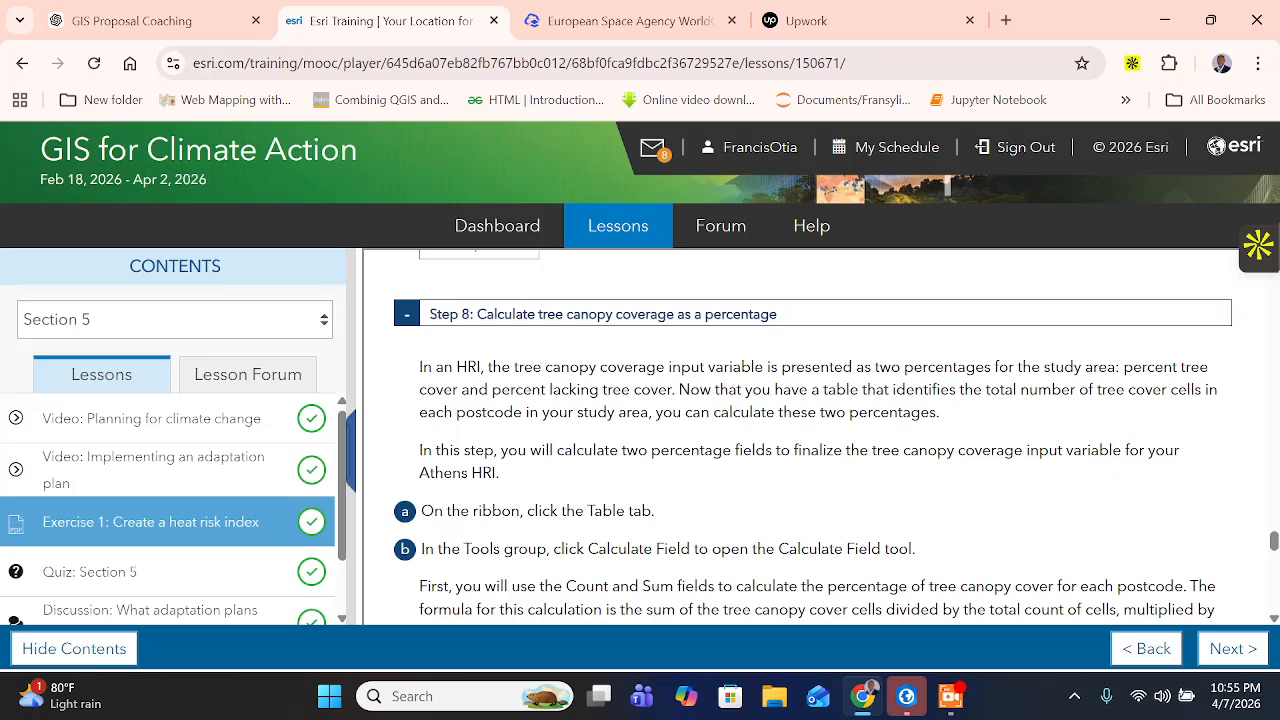
pyautogui.scroll(-1, 813, 434)
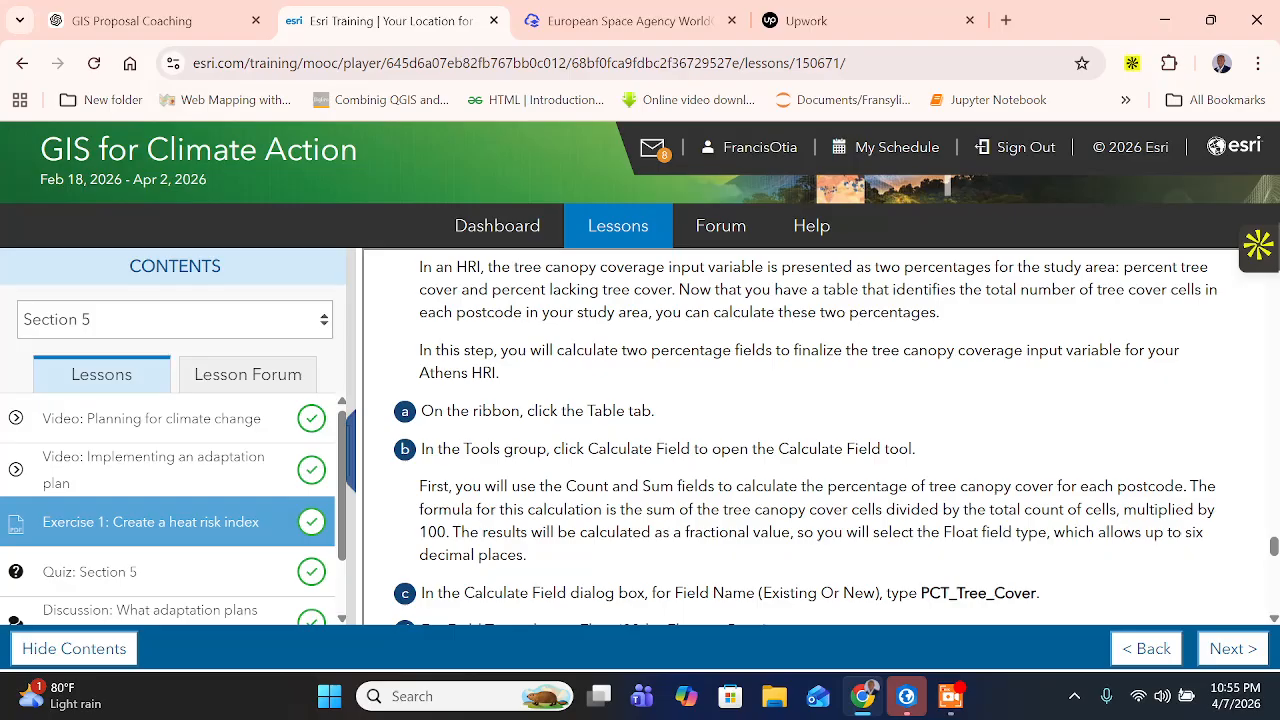
pyautogui.moveTo(557, 350); pyautogui.dragTo(577, 385)
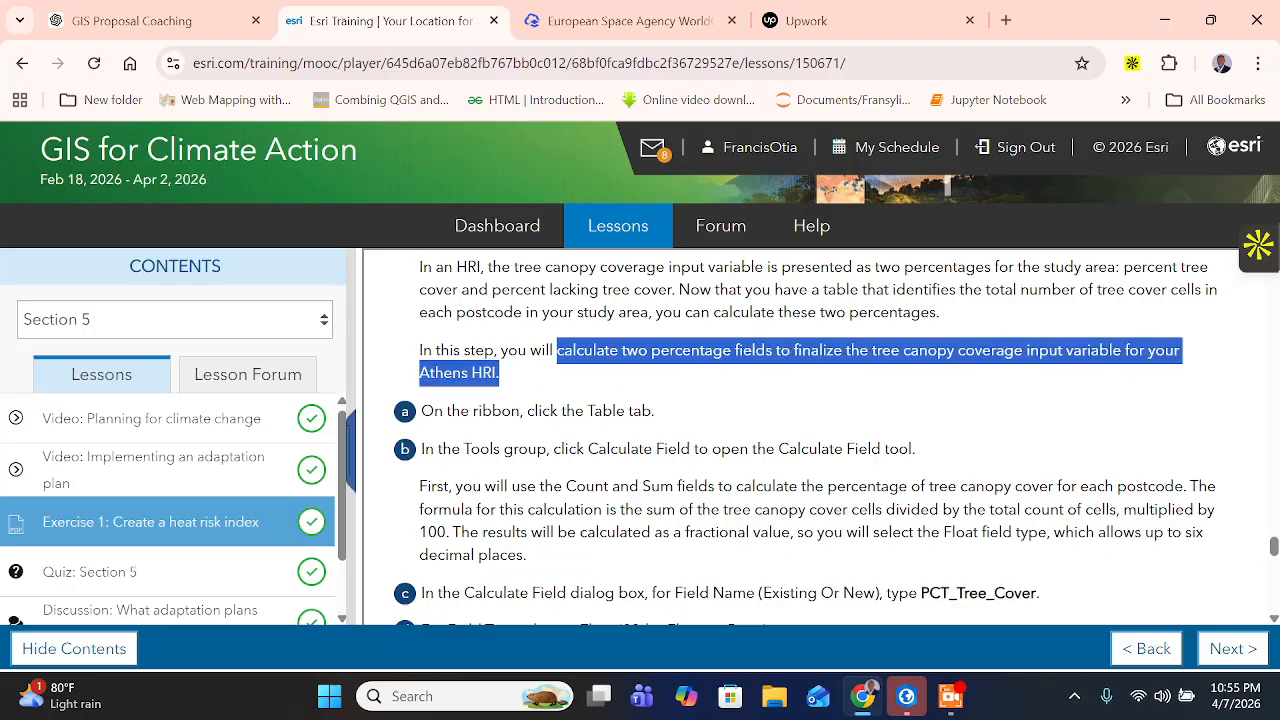
pyautogui.moveTo(433, 411); pyautogui.dragTo(667, 410)
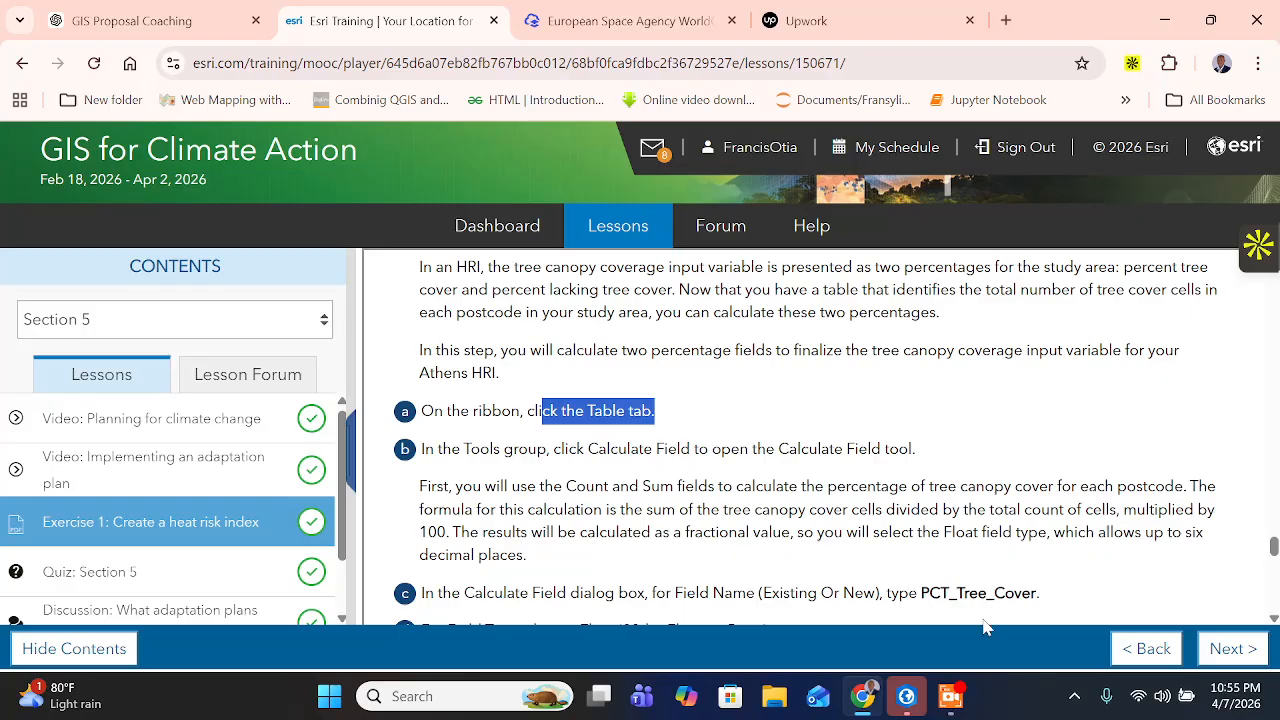
pyautogui.click(906, 696)
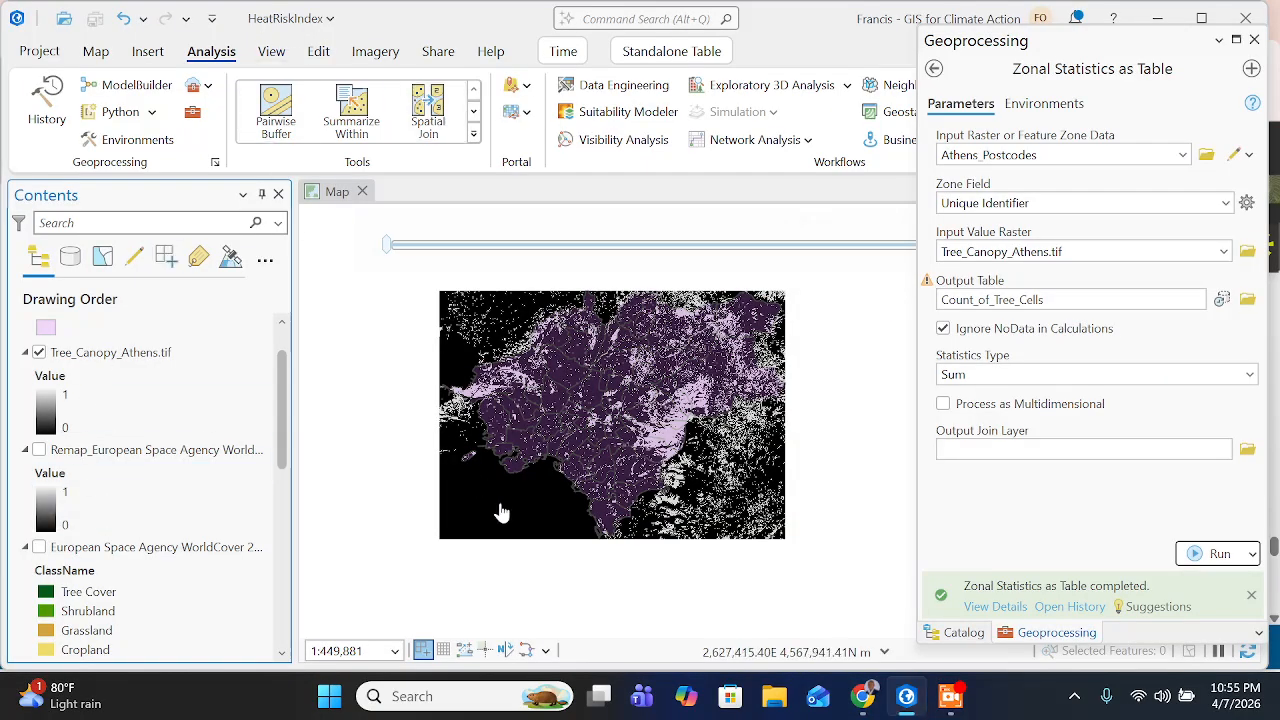
pyautogui.click(950, 696)
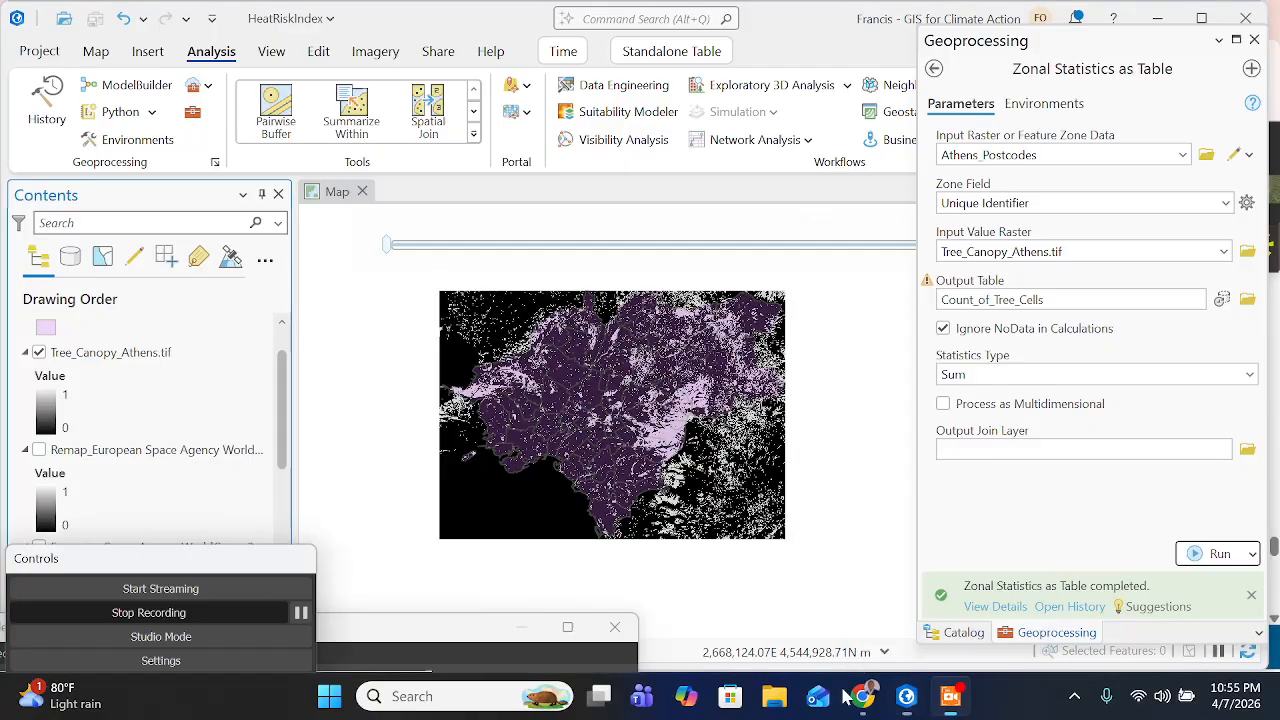
pyautogui.click(301, 612)
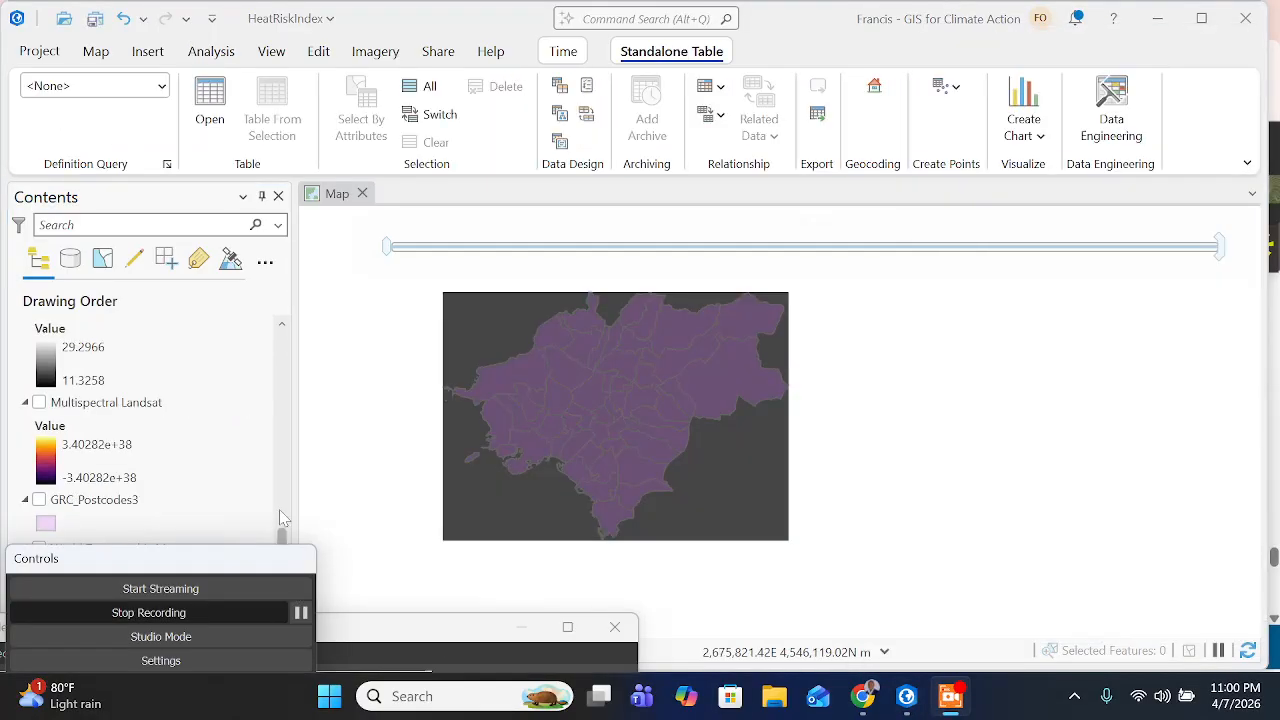
# - Open the Count_of_Tree_Cells standalone table and start Calculate Field on it
pyautogui.click(280, 510)
pyautogui.scroll(-6, 183, 583)
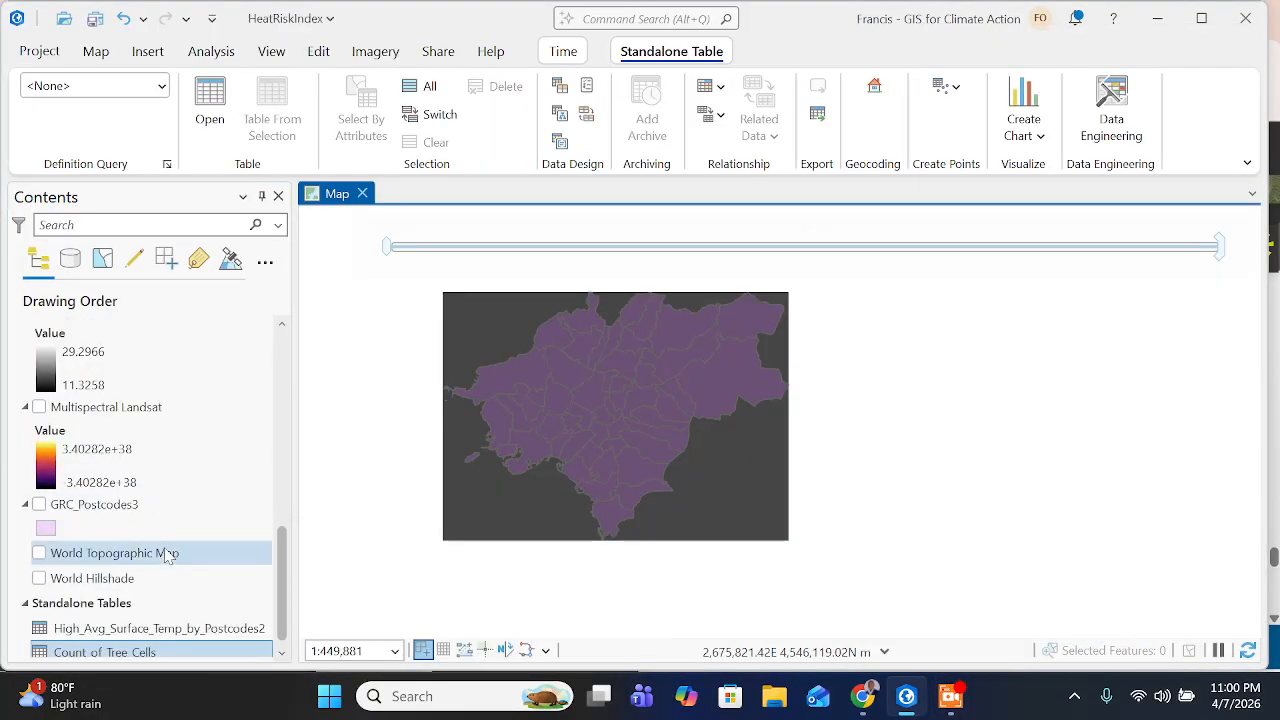
pyautogui.click(147, 645)
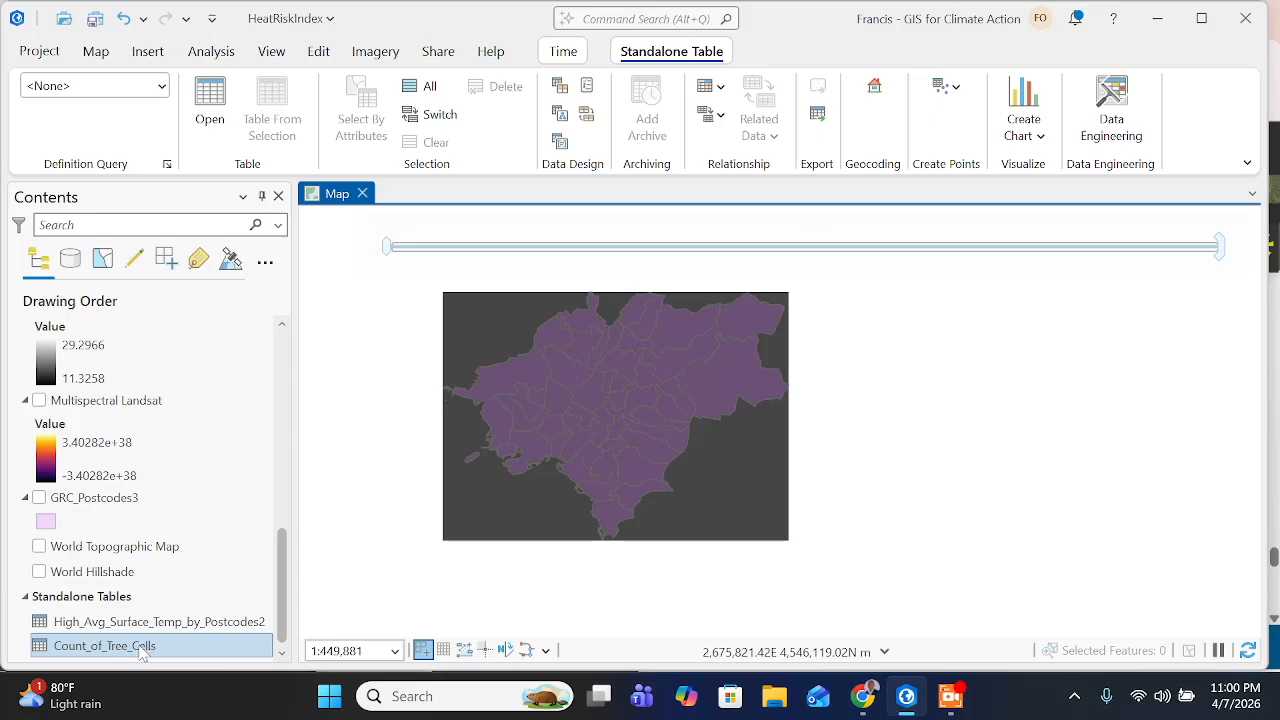
pyautogui.click(143, 648)
pyautogui.rightClick(143, 650)
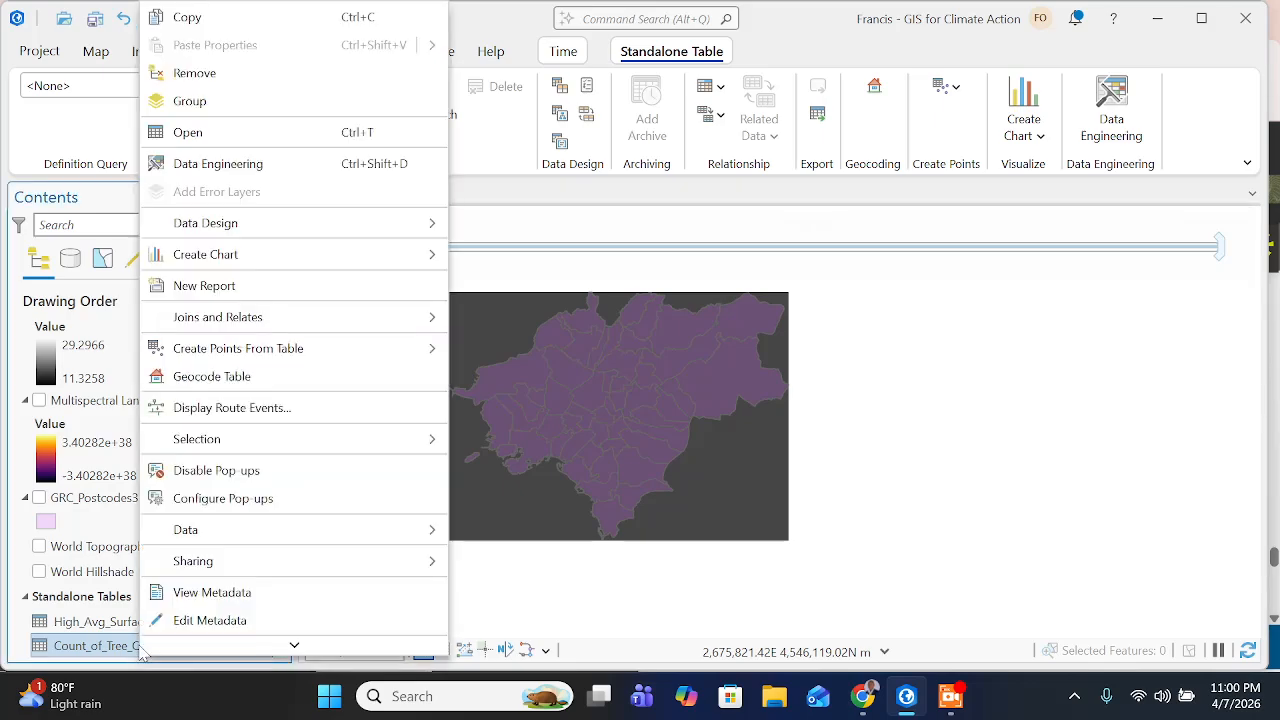
pyautogui.click(210, 131)
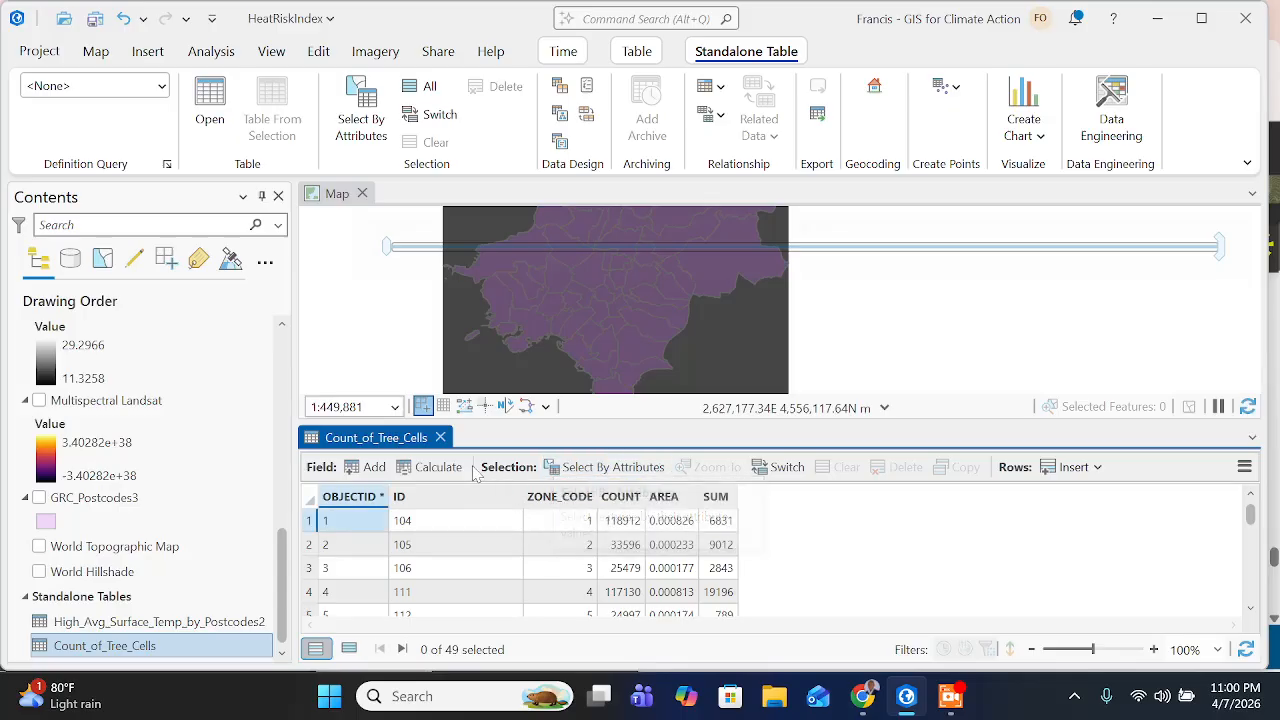
pyautogui.click(420, 467)
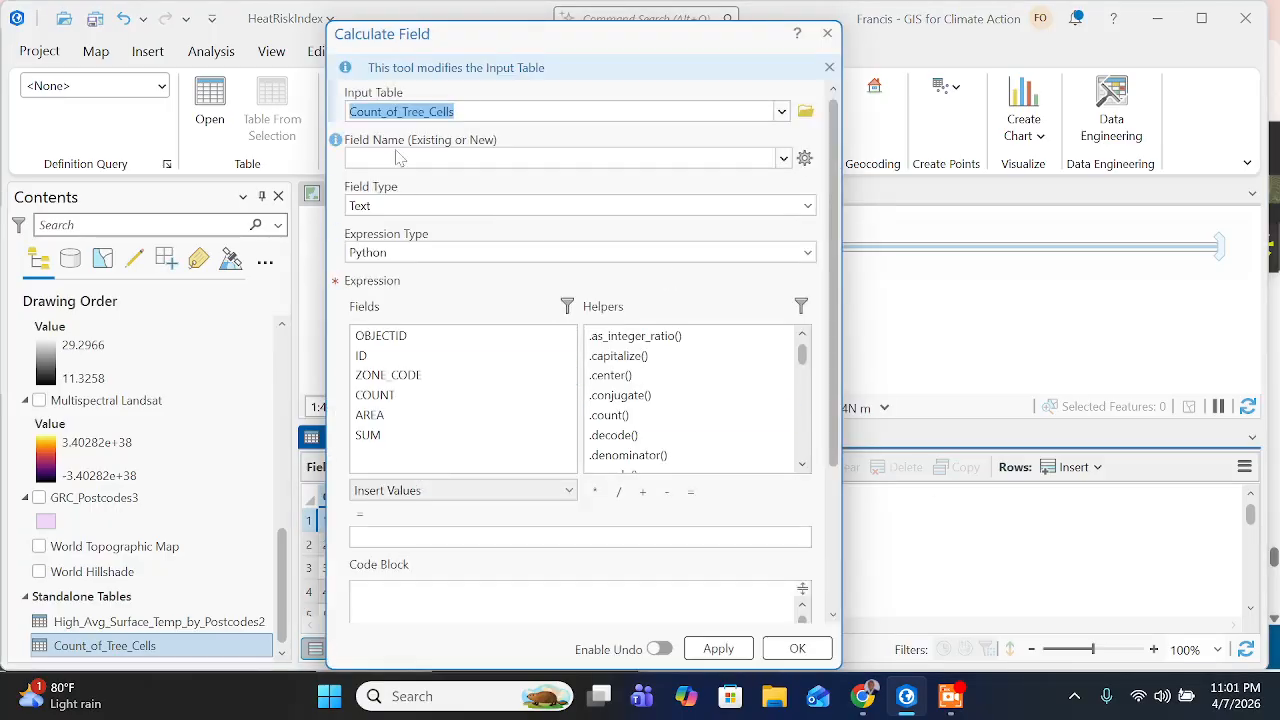
# - Copy the field name PCT_Tree_Cover from the training page and enter it as the Calculate Field name in ArcGIS Pro
pyautogui.click(862, 696)
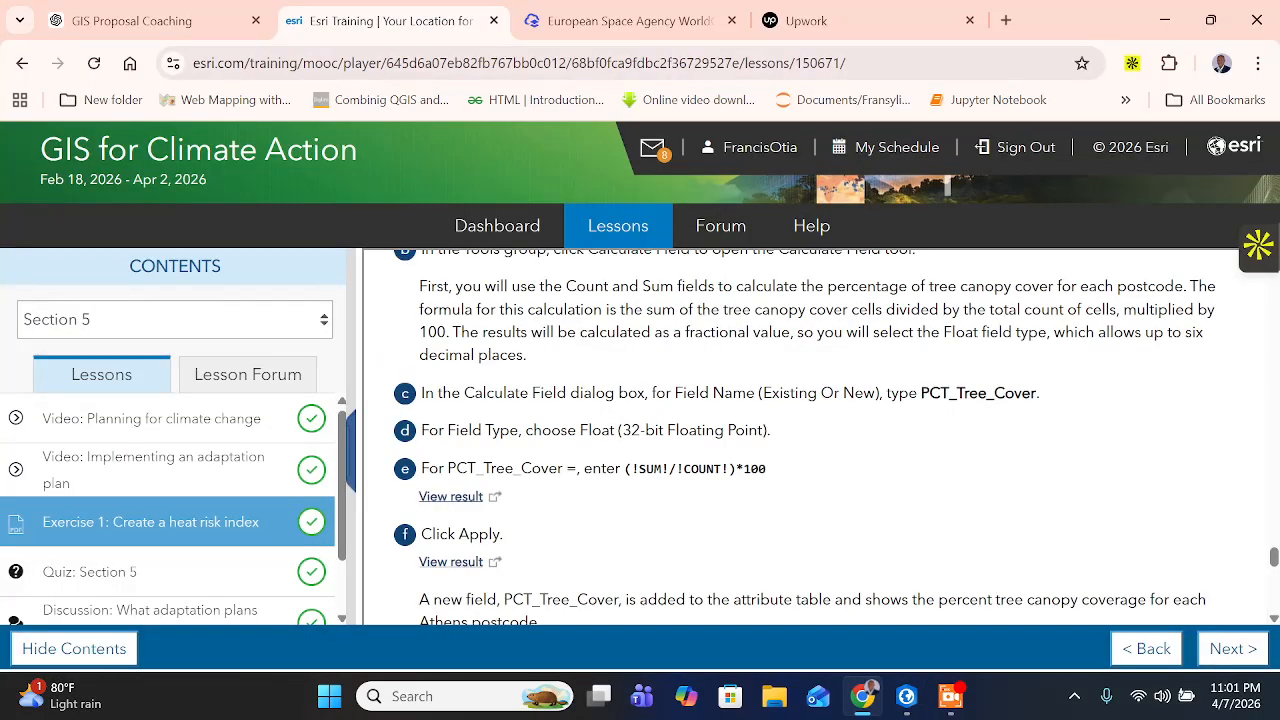
pyautogui.moveTo(918, 393); pyautogui.dragTo(1036, 393)
pyautogui.click(921, 393)
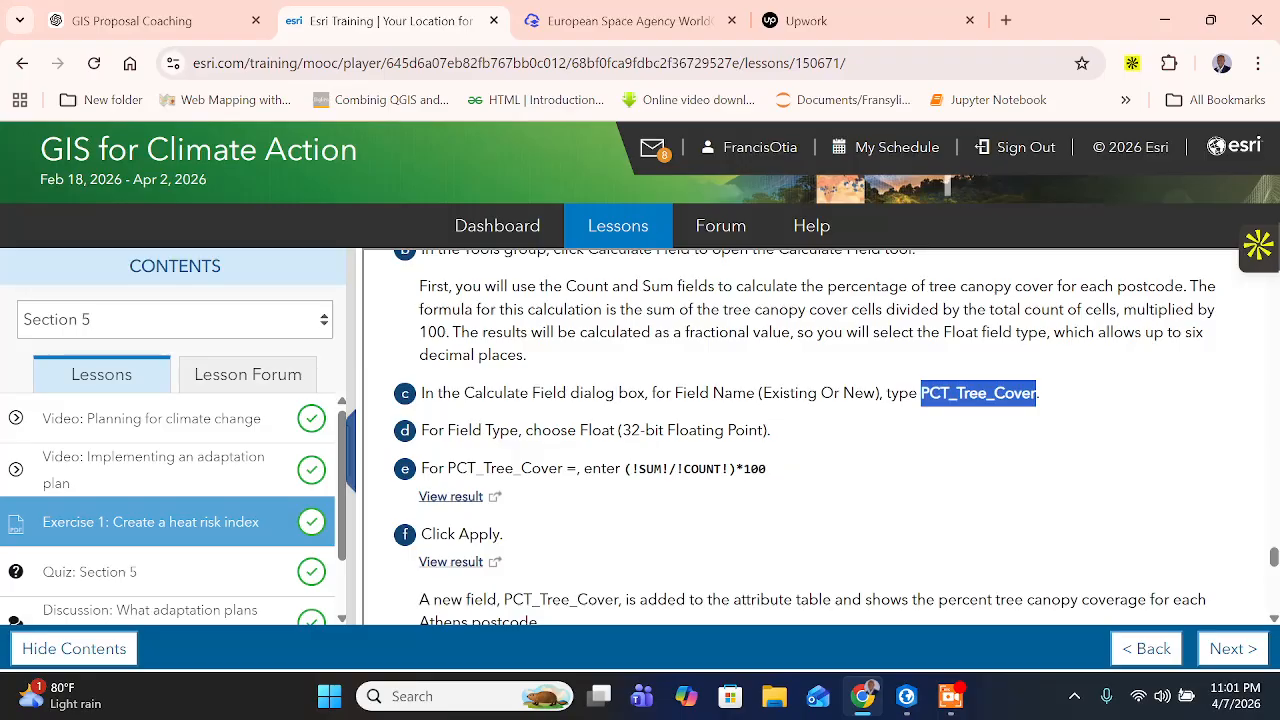
pyautogui.rightClick(1020, 400)
pyautogui.click(845, 424)
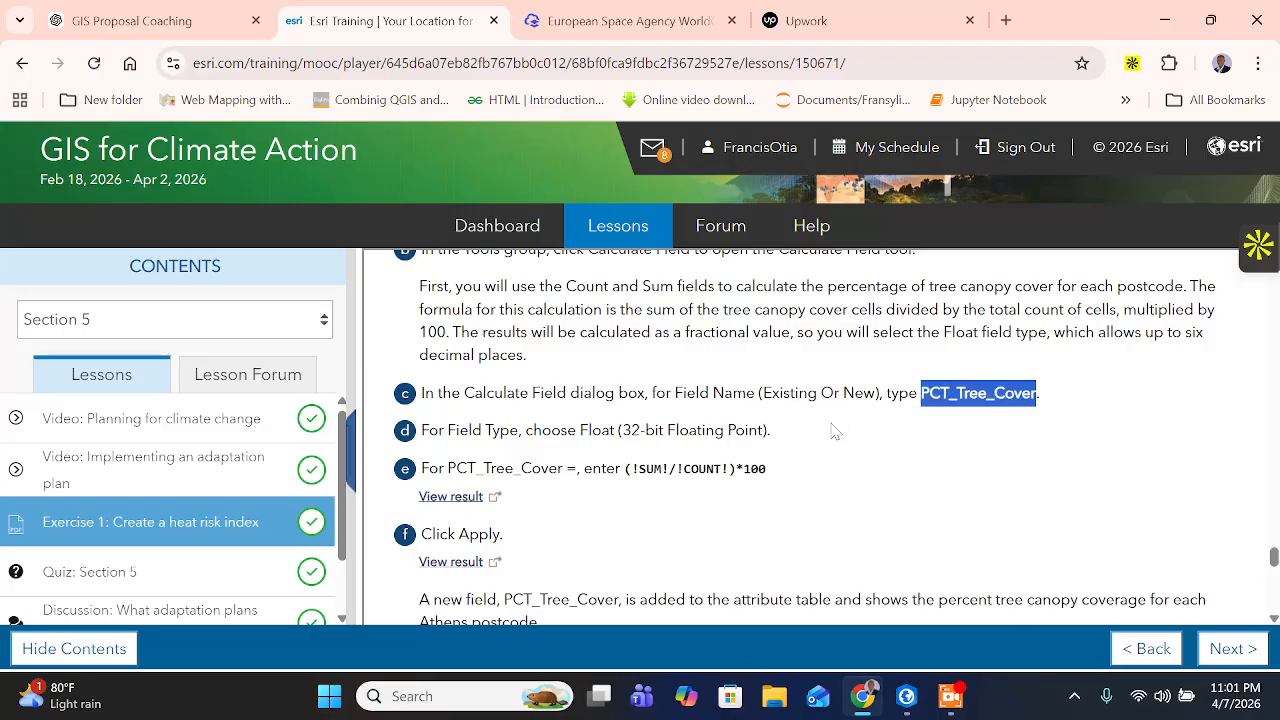
pyautogui.click(906, 696)
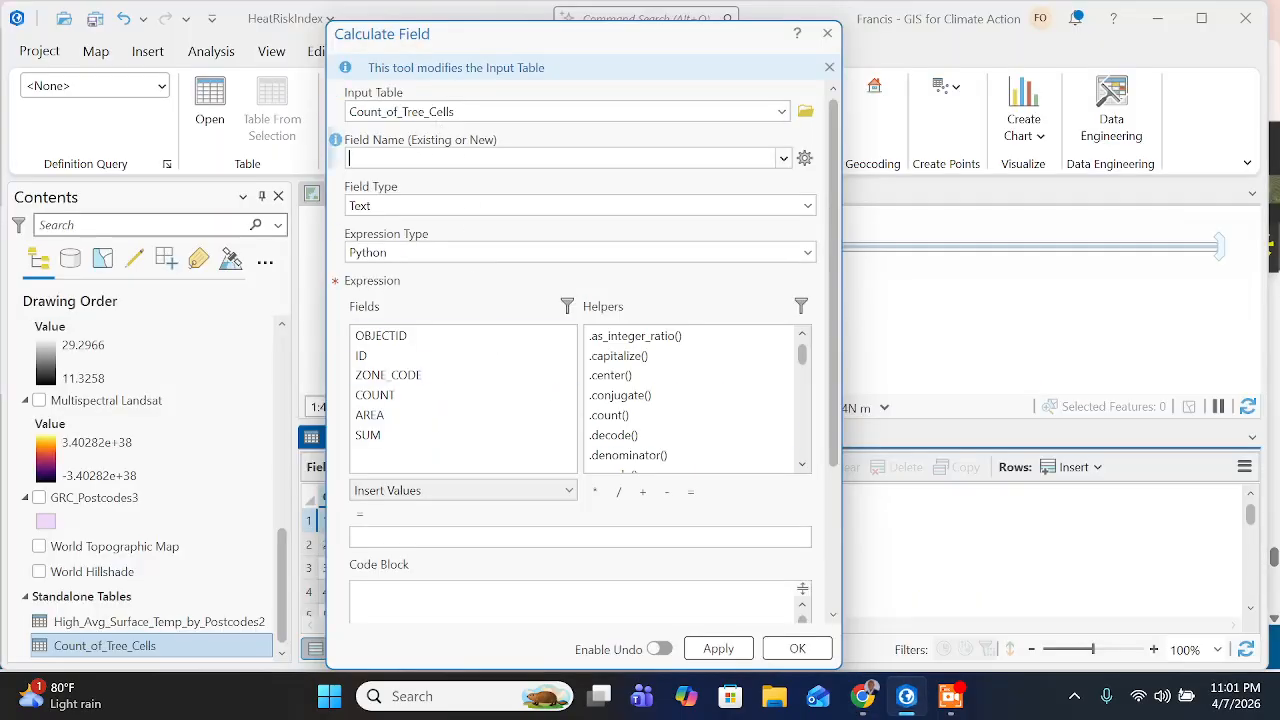
pyautogui.hotkey('ctrl', 'v')
# - Check the required field type on the training page and set the Calculate Field type to Float (32-bit floating point) in ArcGIS Pro
pyautogui.click(862, 696)
pyautogui.click(529, 430)
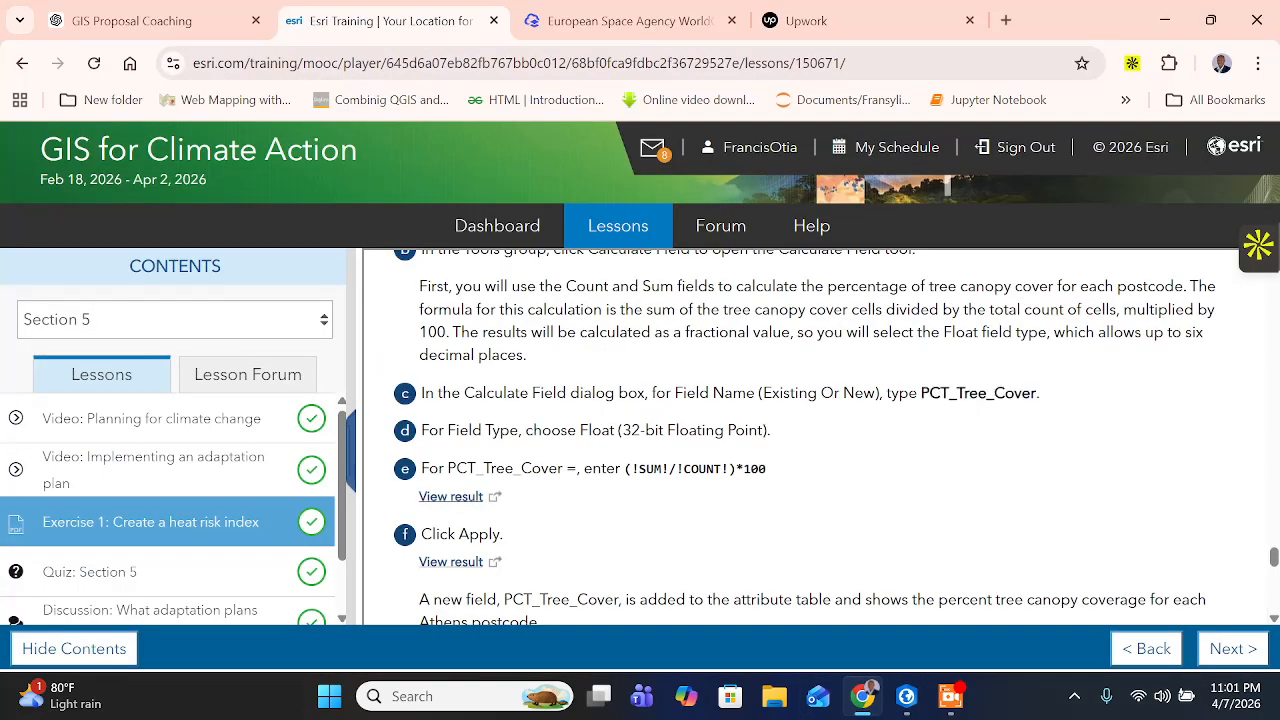
pyautogui.moveTo(601, 430); pyautogui.dragTo(764, 430)
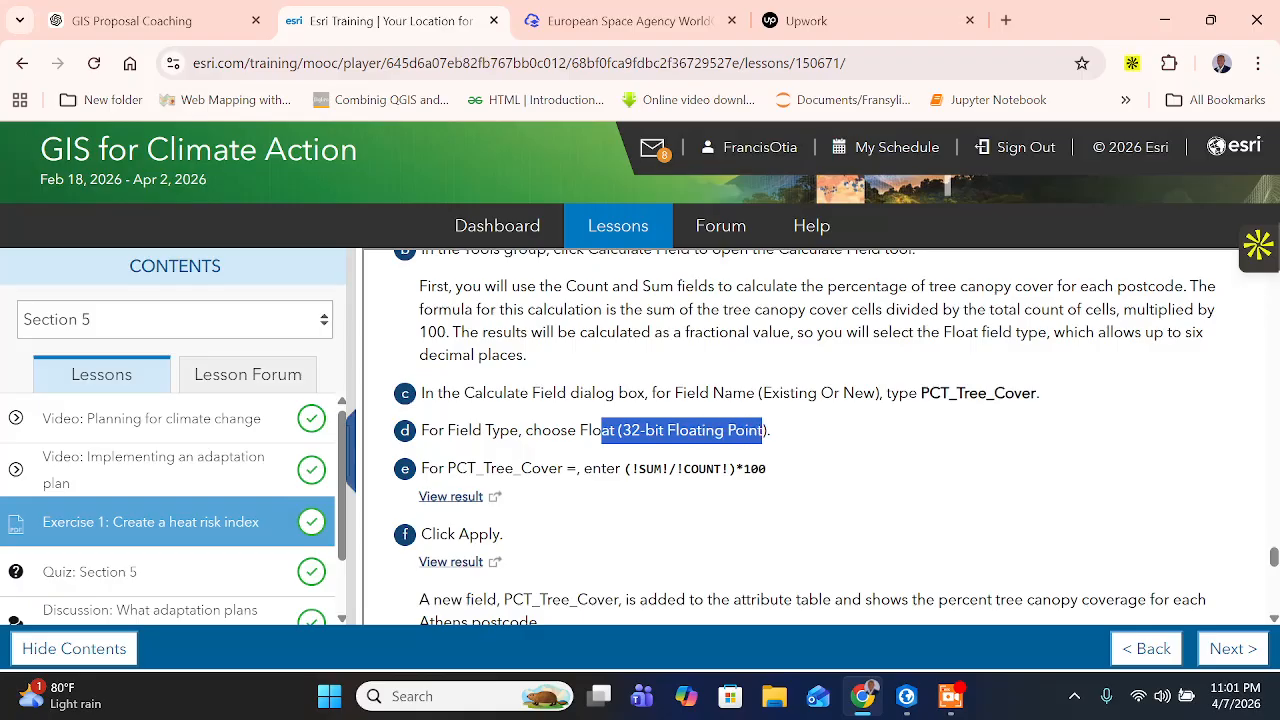
pyautogui.click(905, 696)
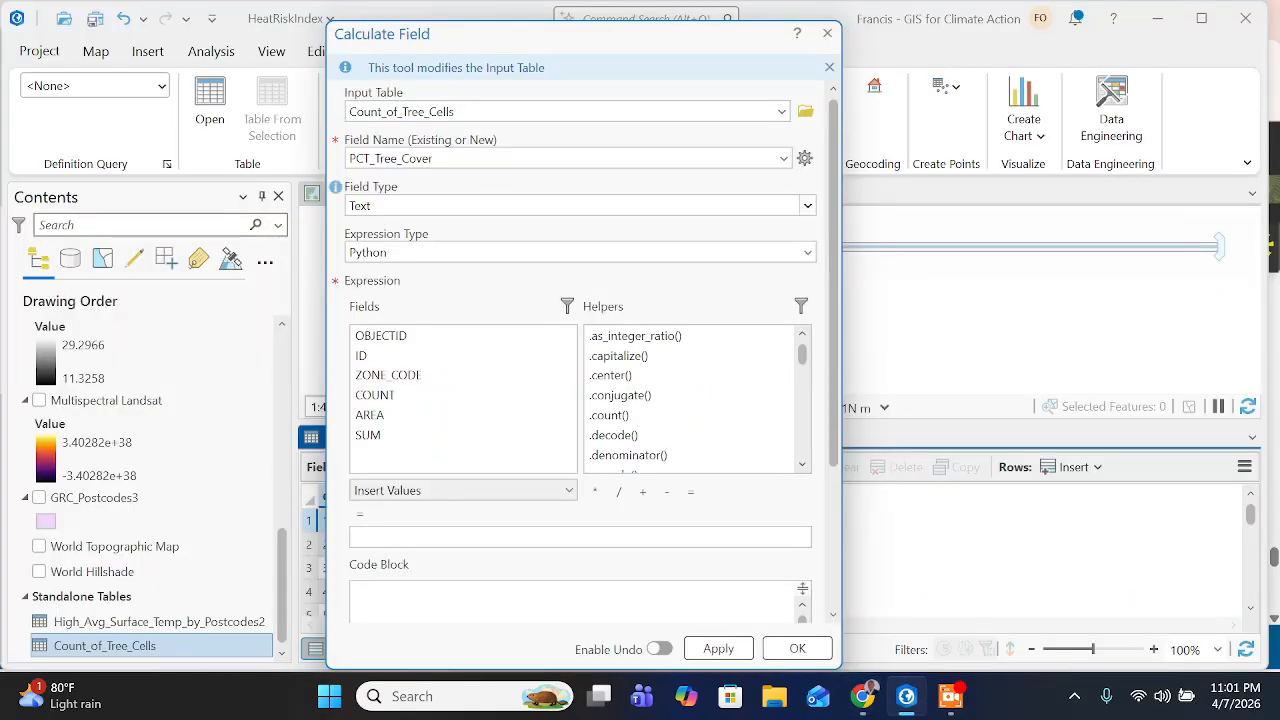
pyautogui.click(807, 206)
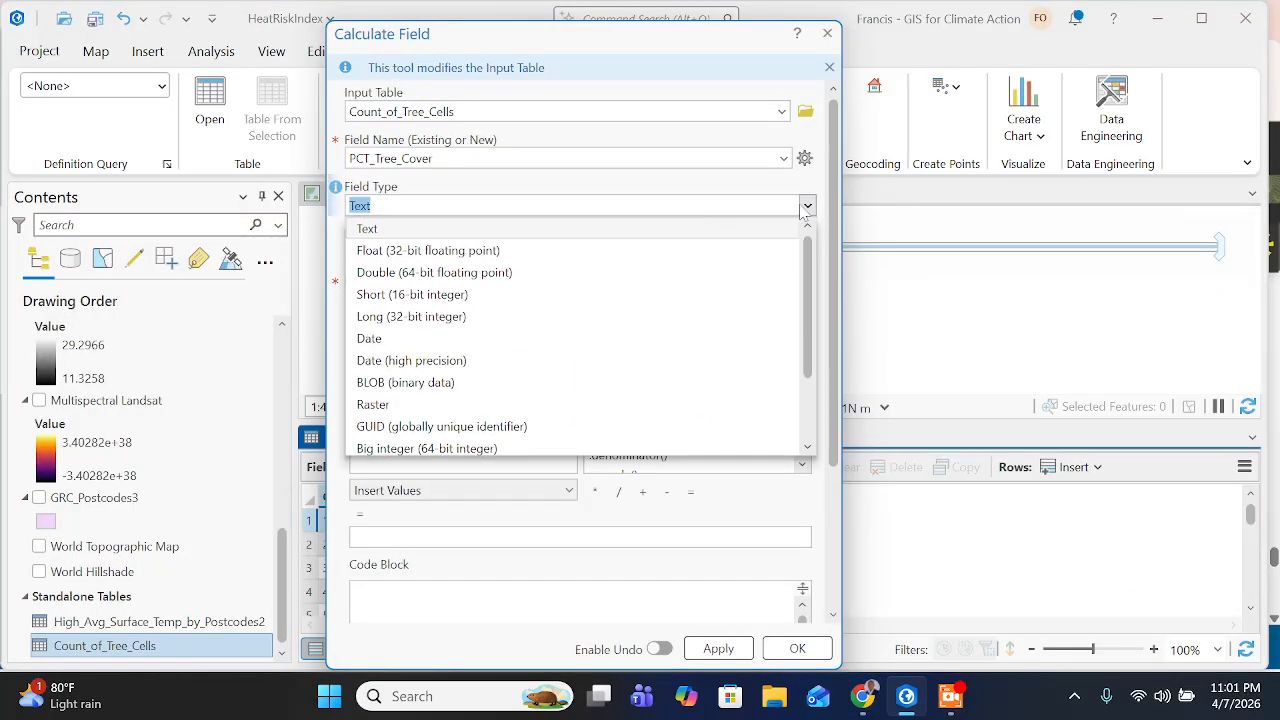
pyautogui.click(508, 258)
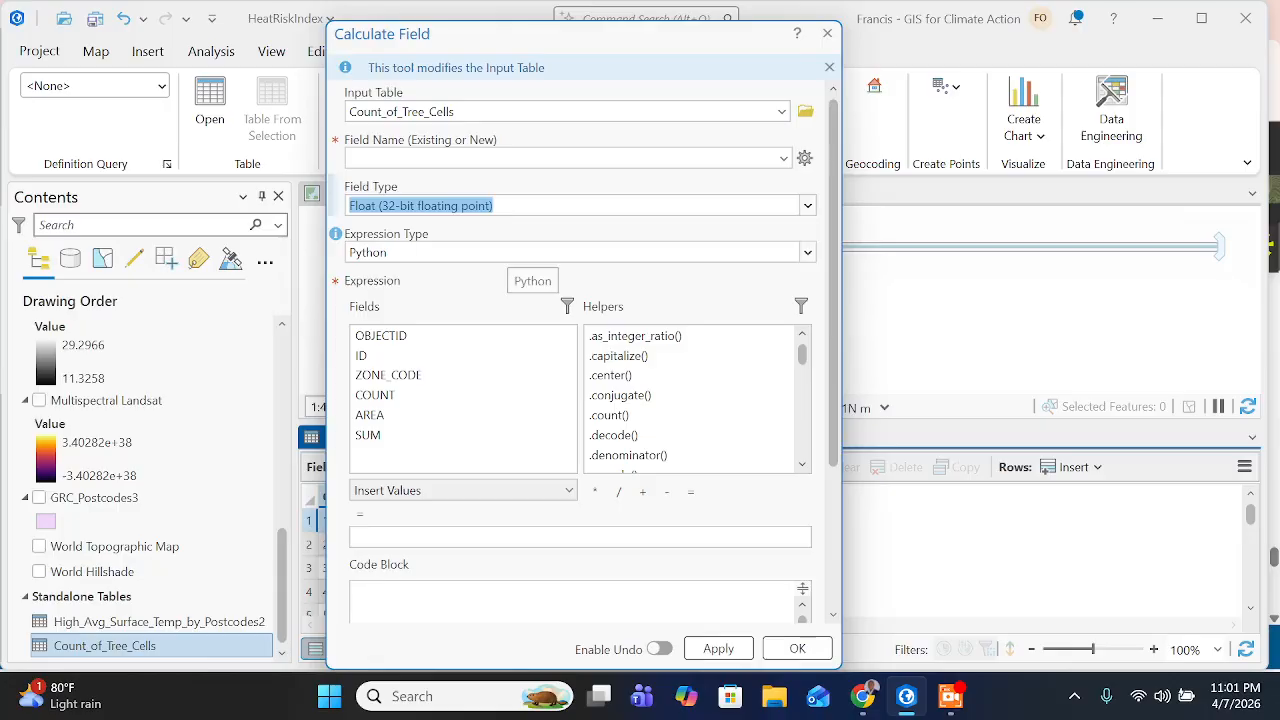
# - Copy the formula (!SUM!/!COUNT!)*100 from the training page and enter it as the Calculate Field expression in ArcGIS Pro
pyautogui.click(862, 696)
pyautogui.scroll(-1, 549, 480)
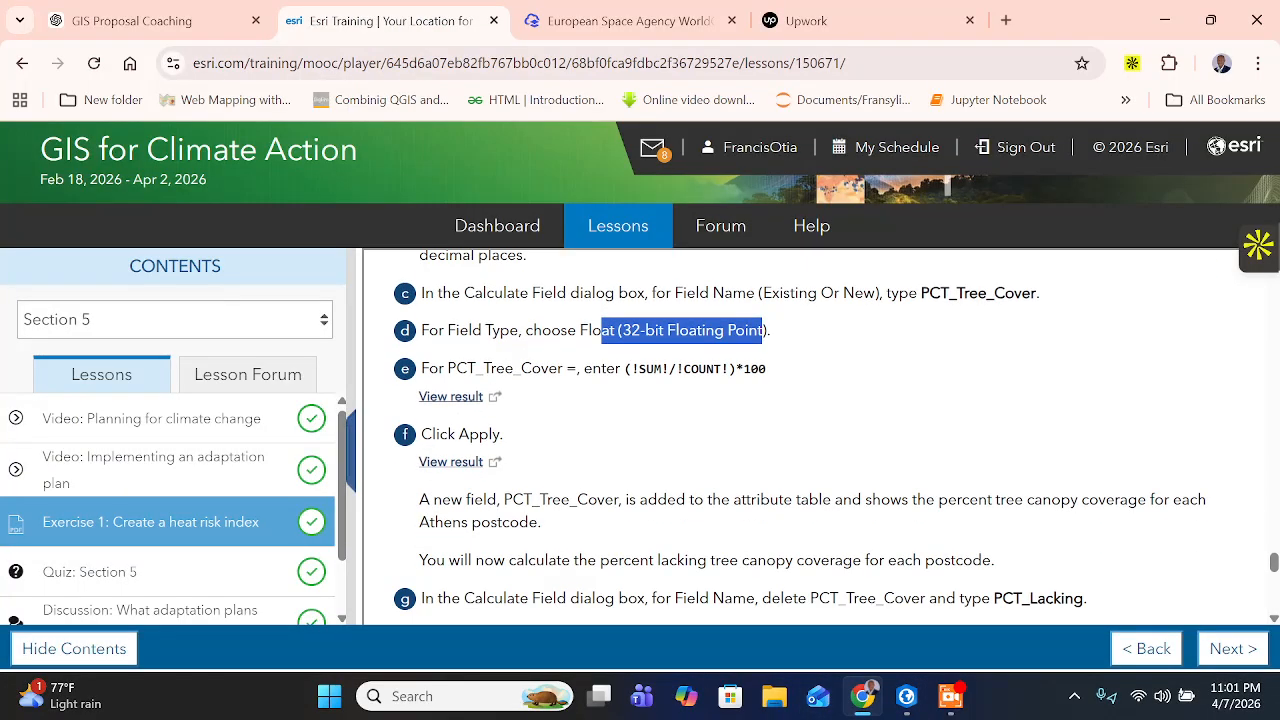
pyautogui.moveTo(447, 368); pyautogui.dragTo(580, 368)
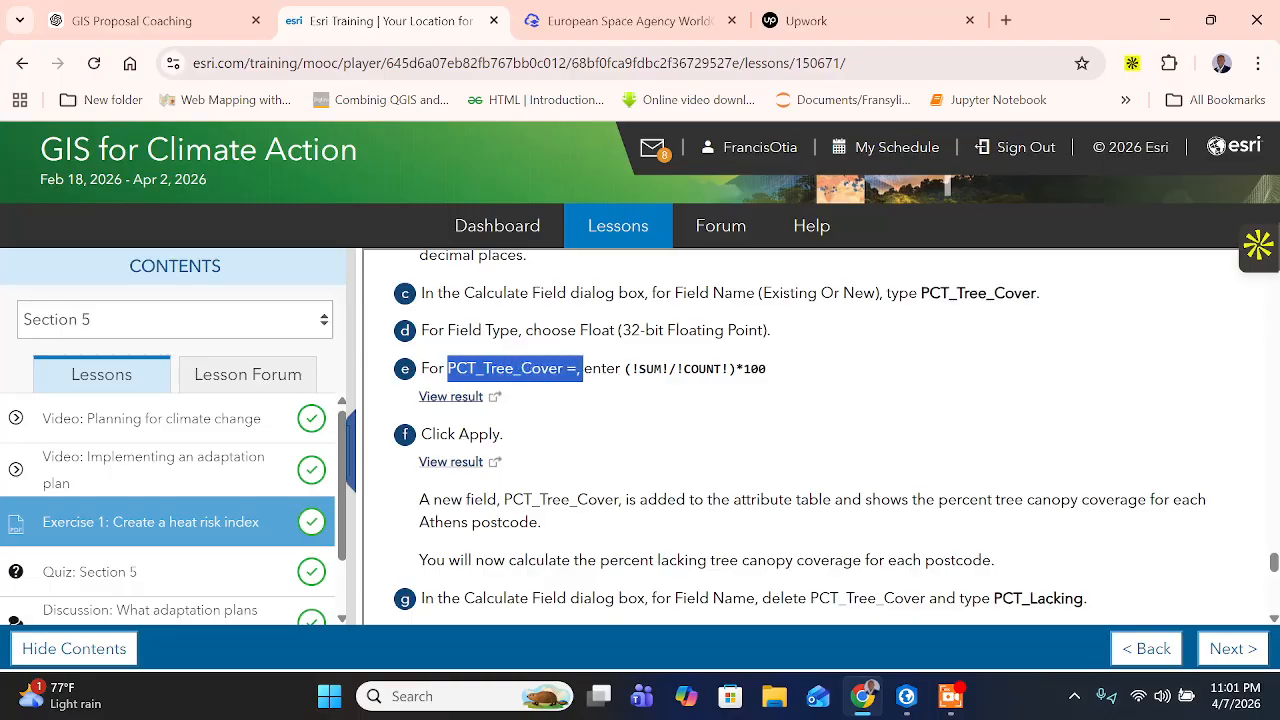
pyautogui.moveTo(624, 368); pyautogui.dragTo(760, 368)
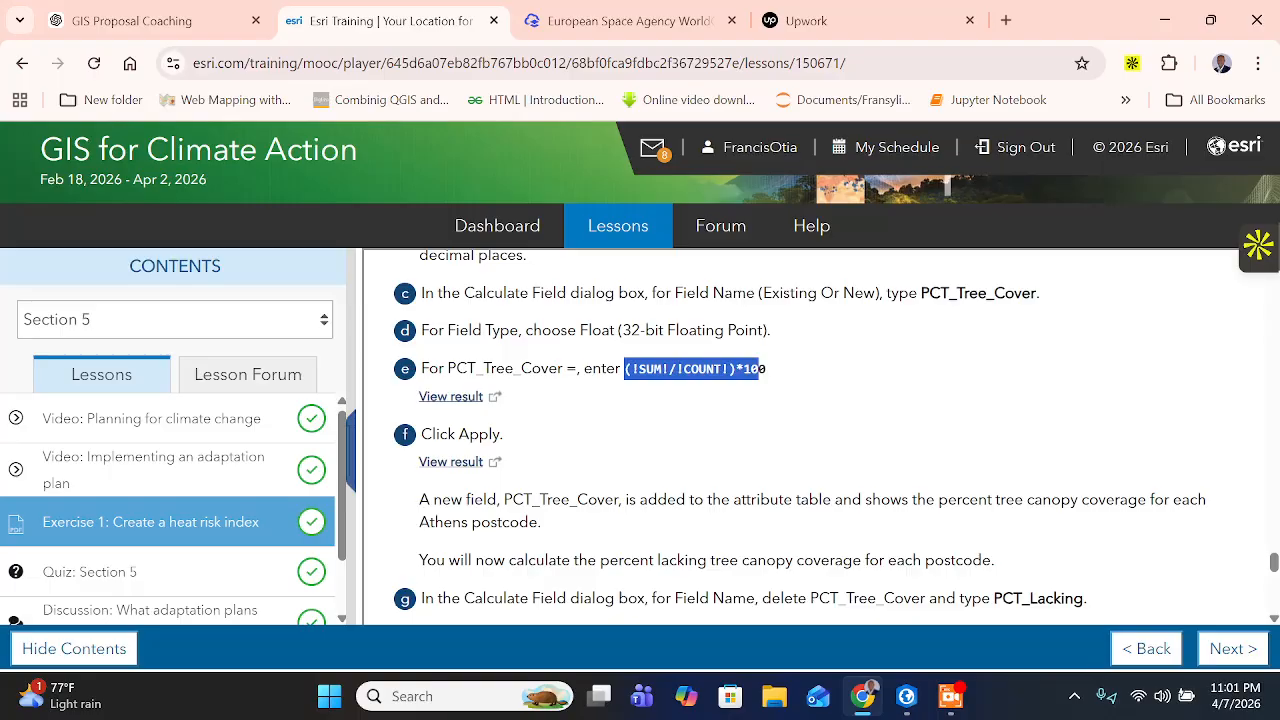
pyautogui.rightClick(746, 370)
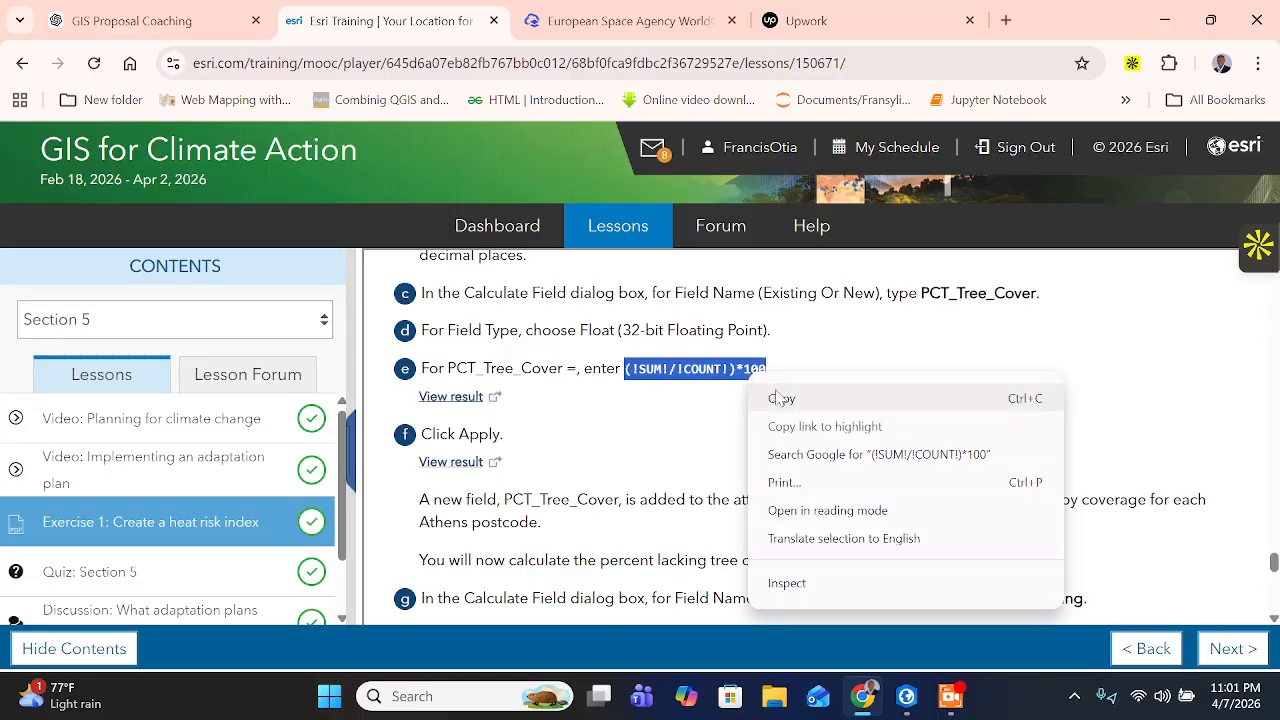
pyautogui.click(780, 398)
pyautogui.click(918, 704)
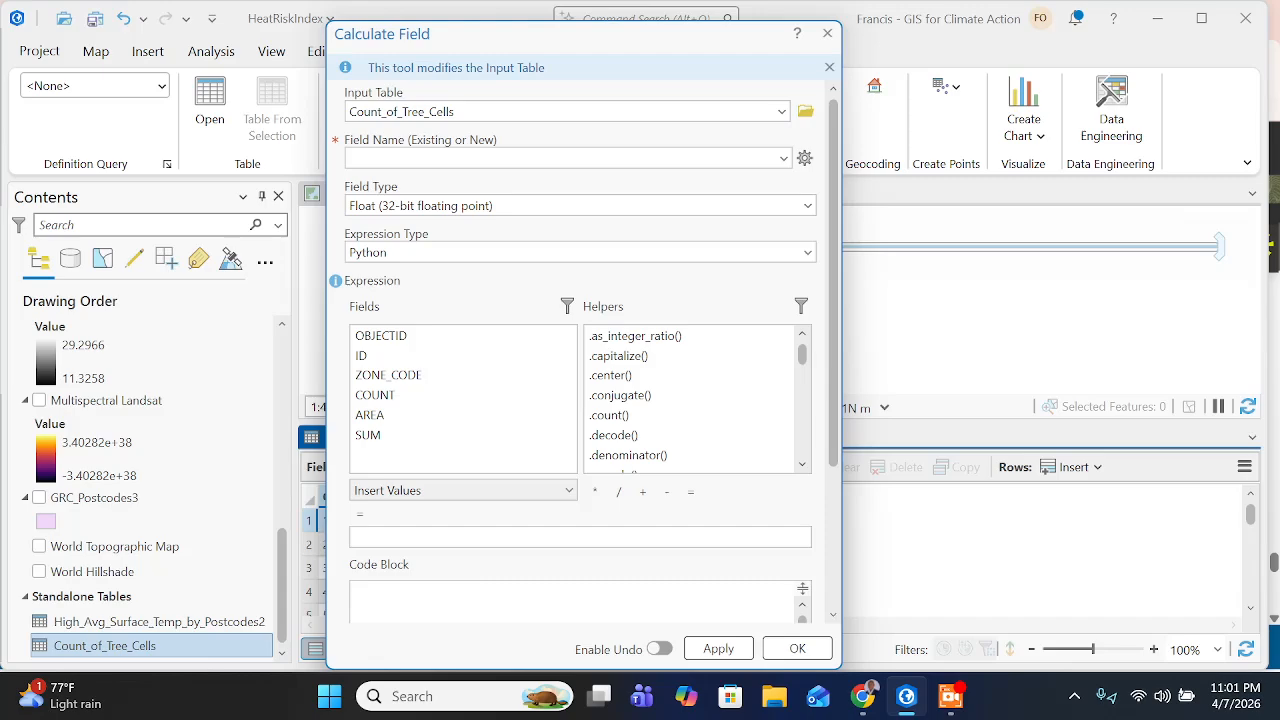
pyautogui.scroll(-2, 458, 526)
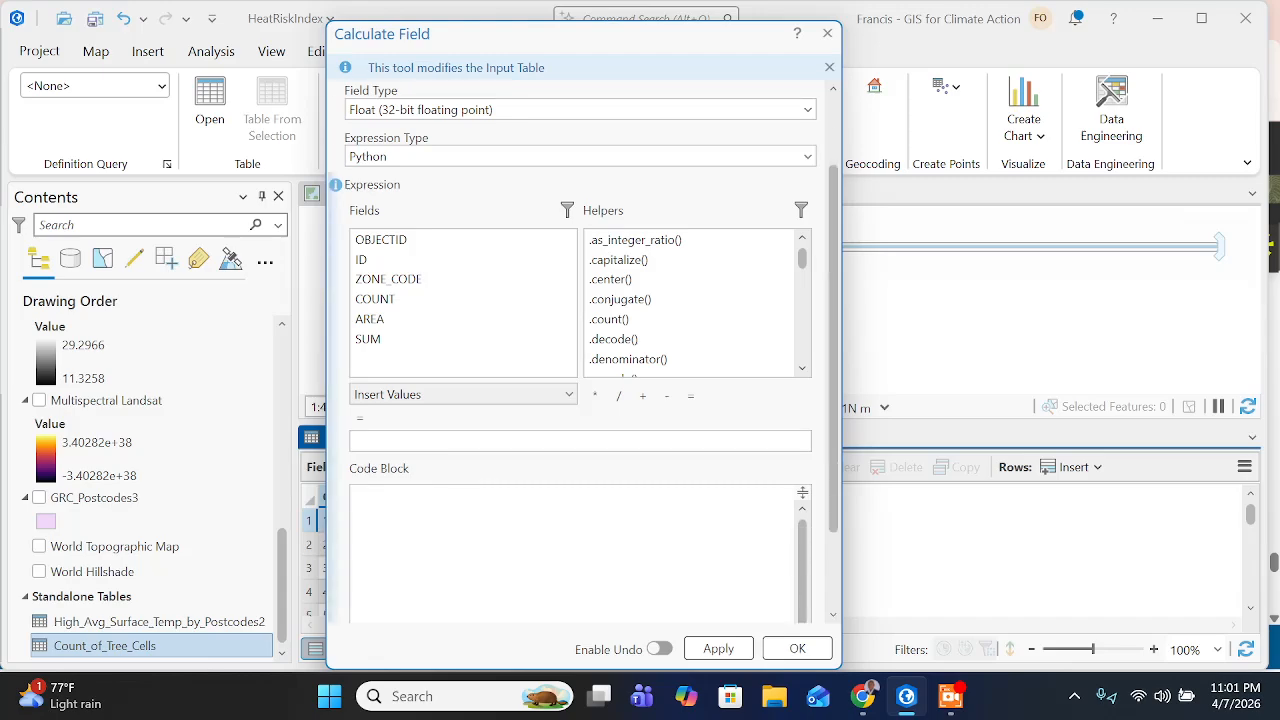
pyautogui.scroll(1, 453, 415)
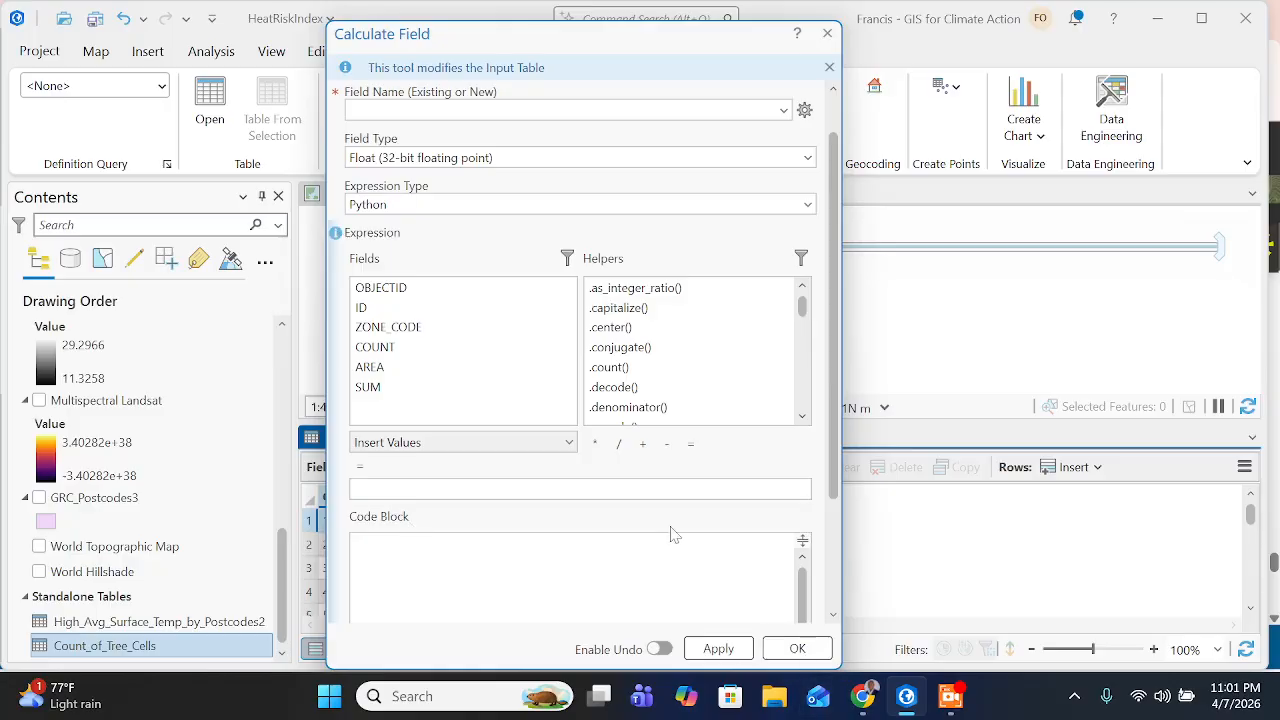
pyautogui.hotkey('ctrl', 'v')
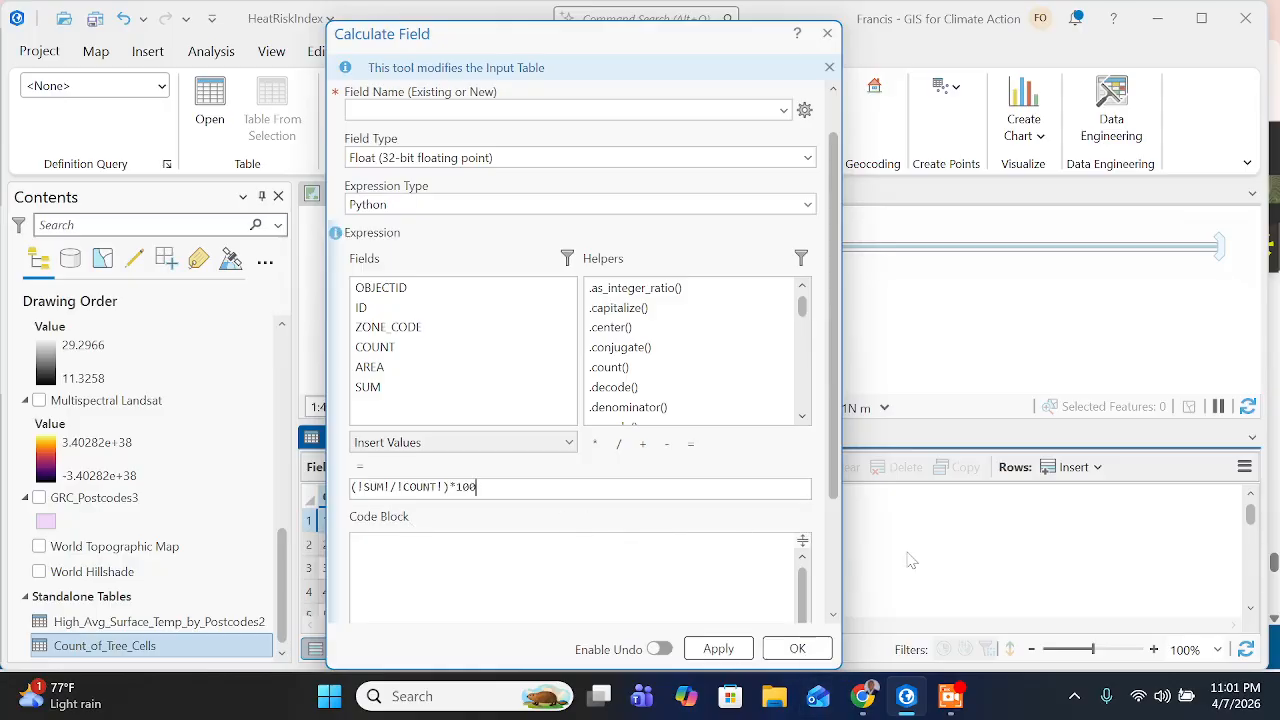
# - Copy PCT_Tree_Cover from the training page again and fill the empty field name in ArcGIS Pro's Calculate Field with it
pyautogui.click(862, 696)
pyautogui.scroll(-1, 760, 405)
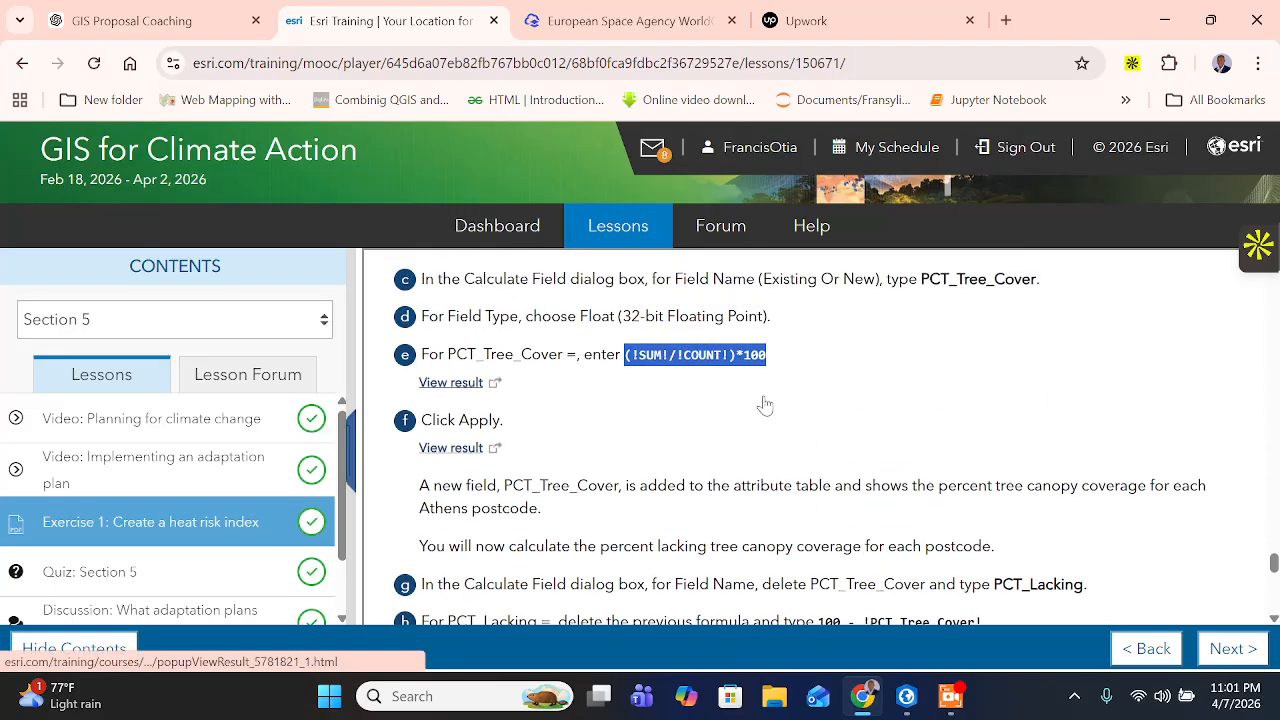
pyautogui.scroll(1, 760, 405)
pyautogui.moveTo(921, 393); pyautogui.dragTo(1031, 393)
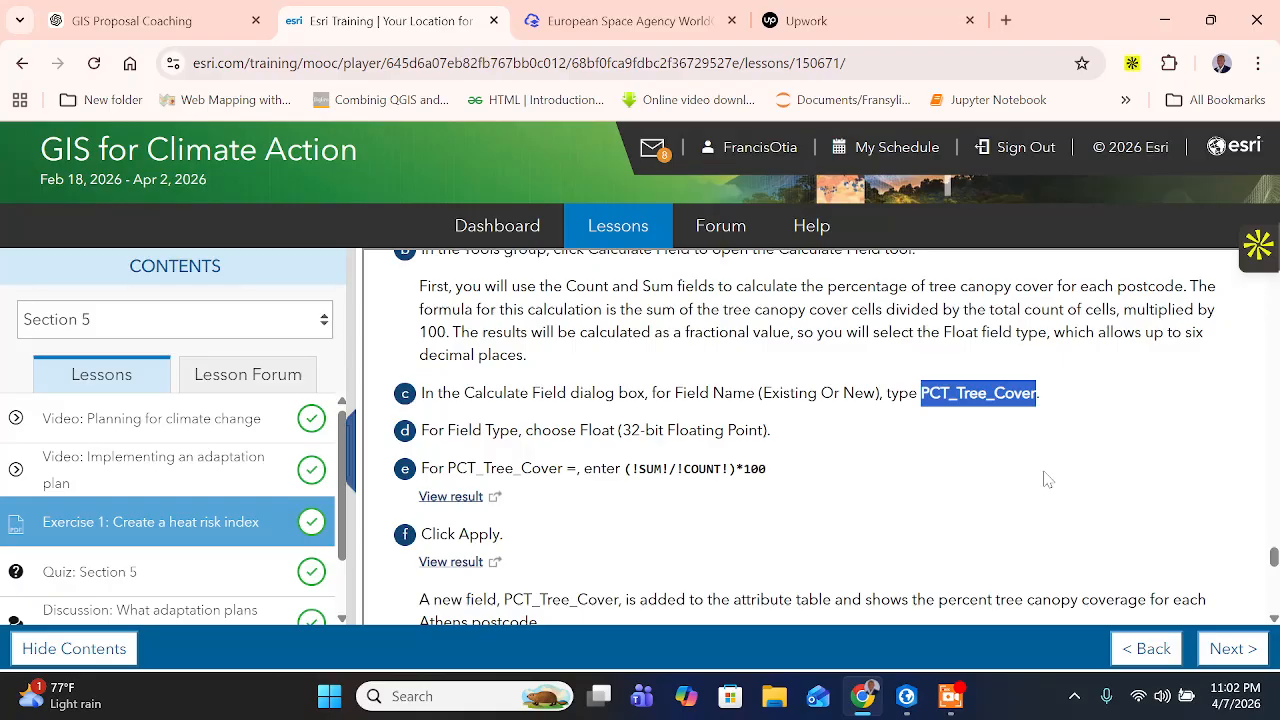
pyautogui.click(906, 696)
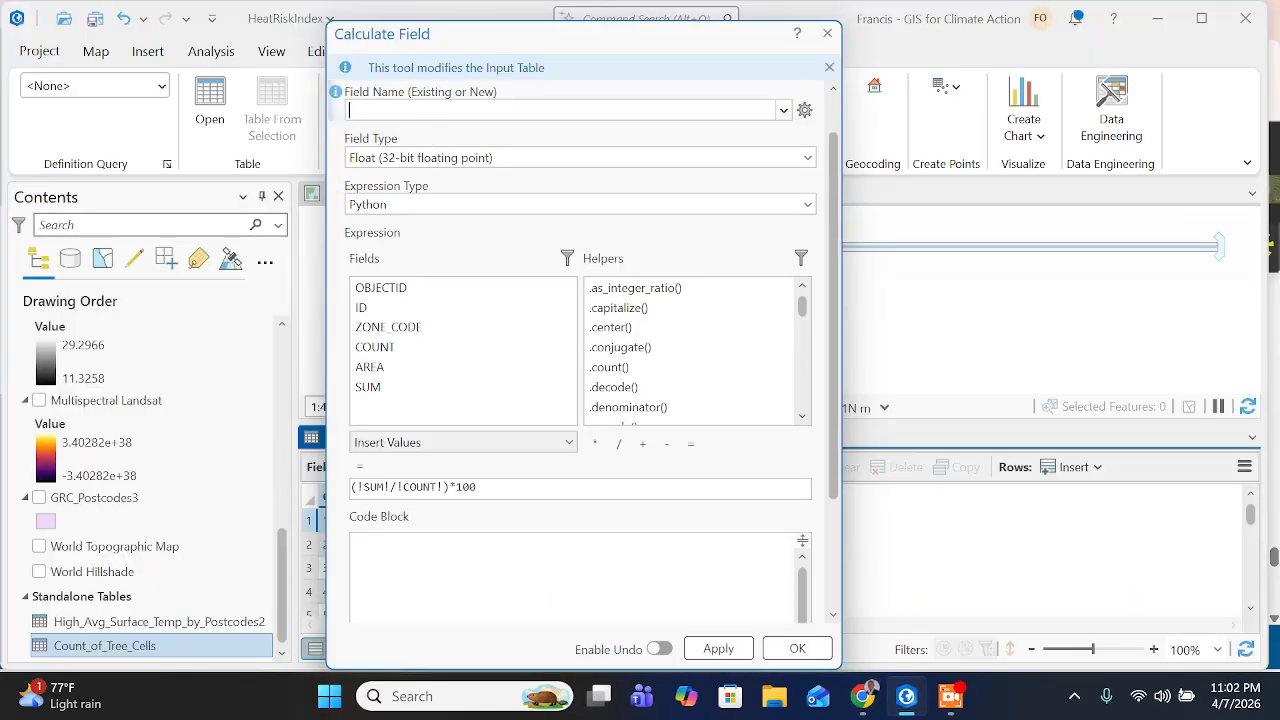
pyautogui.hotkey('ctrl', 'v')
pyautogui.click(598, 133)
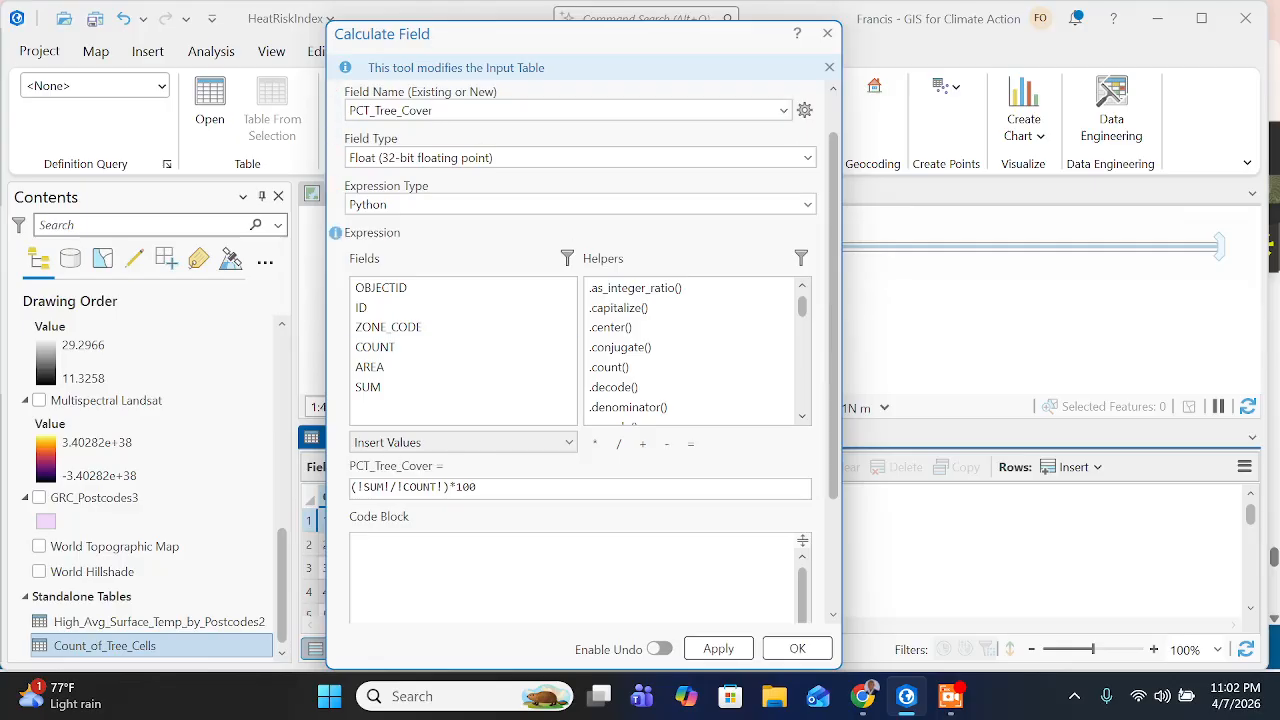
# - Check the next instruction on the training page, return to ArcGIS Pro, and apply the PCT_Tree_Cover calculation
pyautogui.click(862, 696)
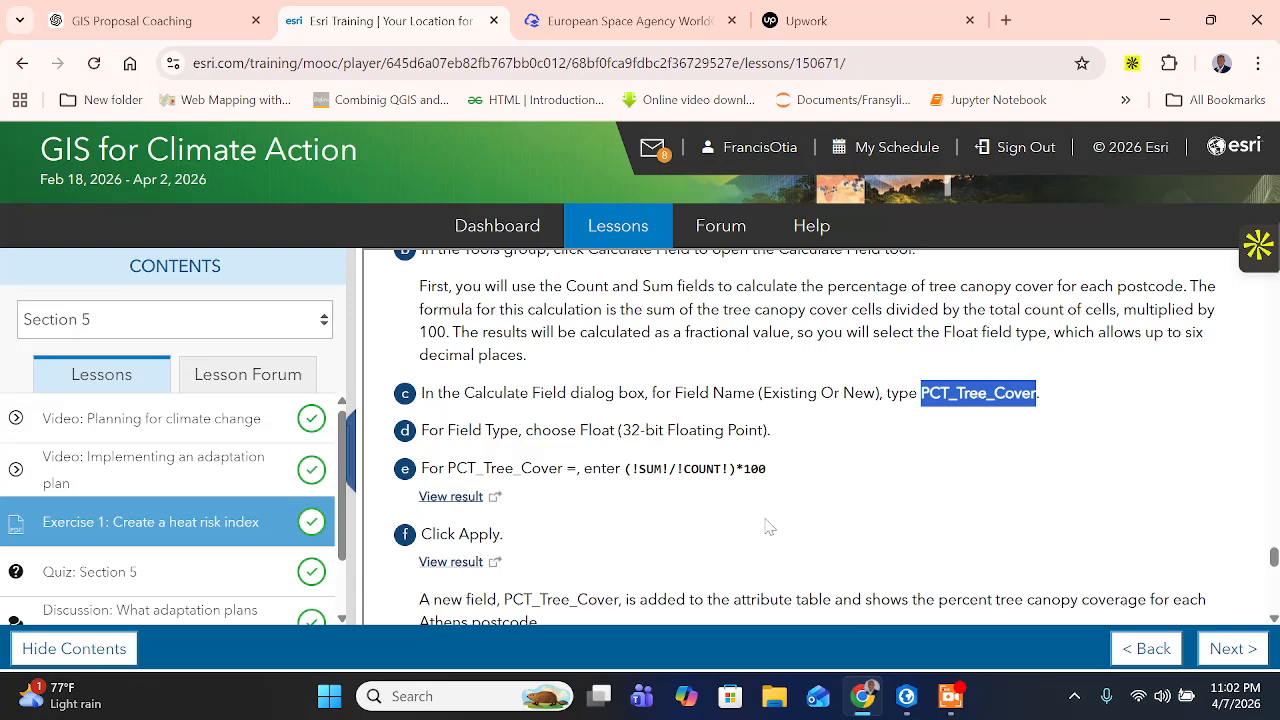
pyautogui.scroll(-1, 608, 512)
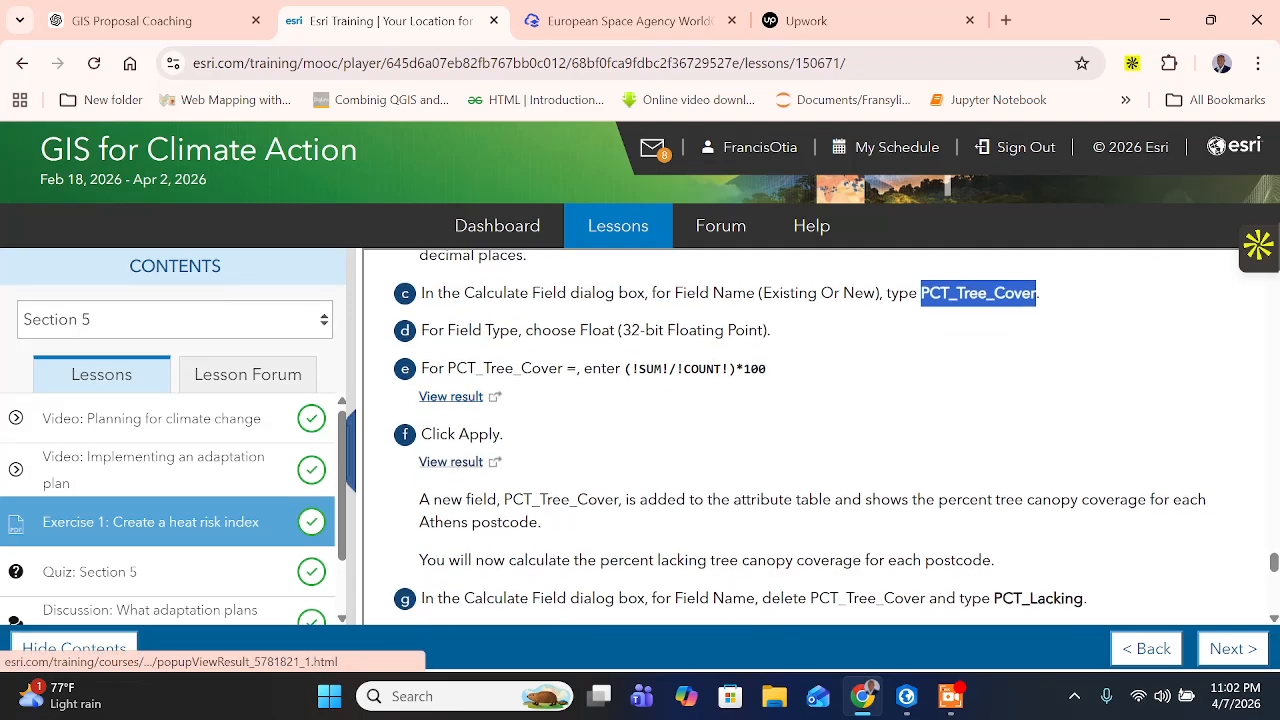
pyautogui.click(906, 696)
pyautogui.scroll(-1, 725, 538)
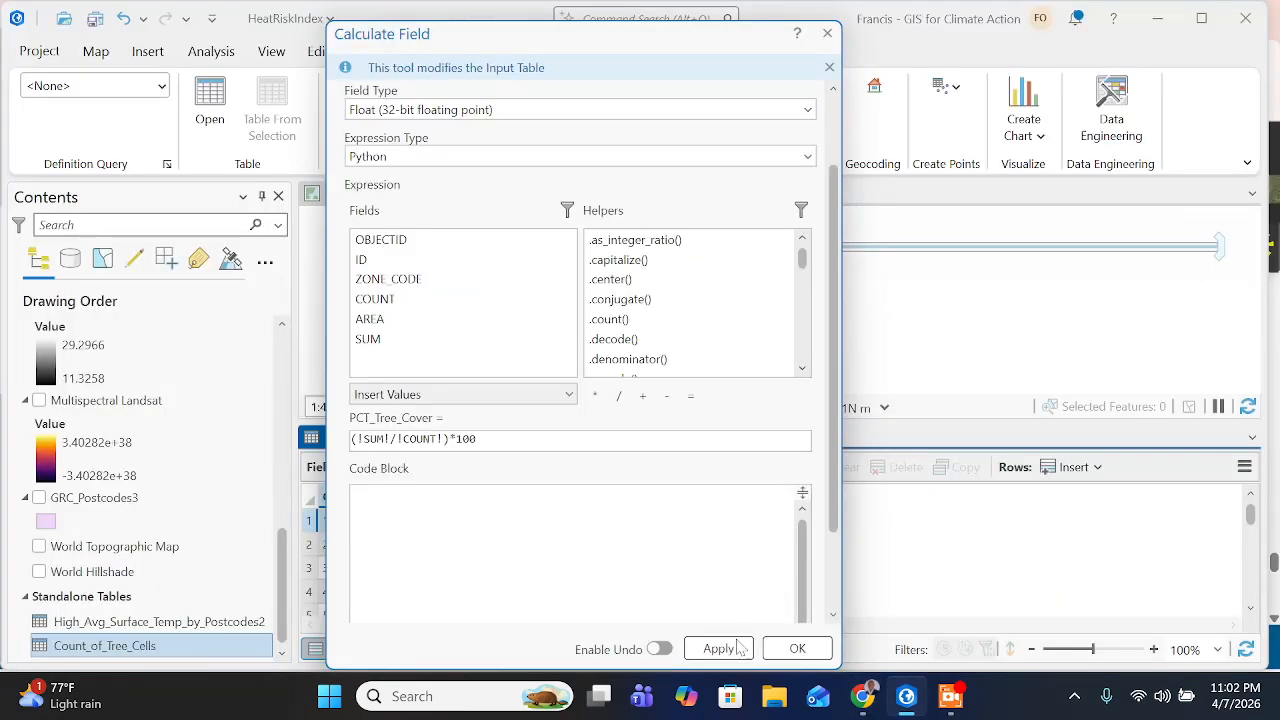
pyautogui.click(732, 650)
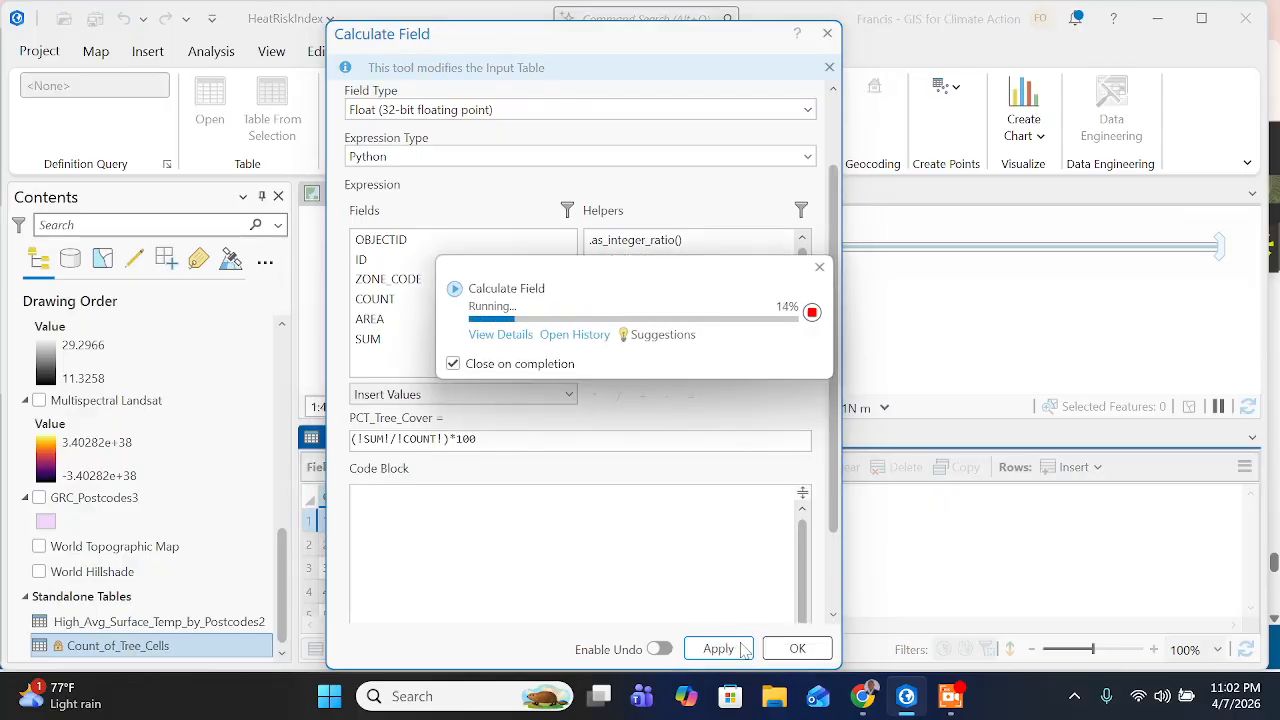
# - Switch to the training page and read what PCT_Tree_Cover shows and how to calculate the percentage lacking tree canopy
pyautogui.click(862, 696)
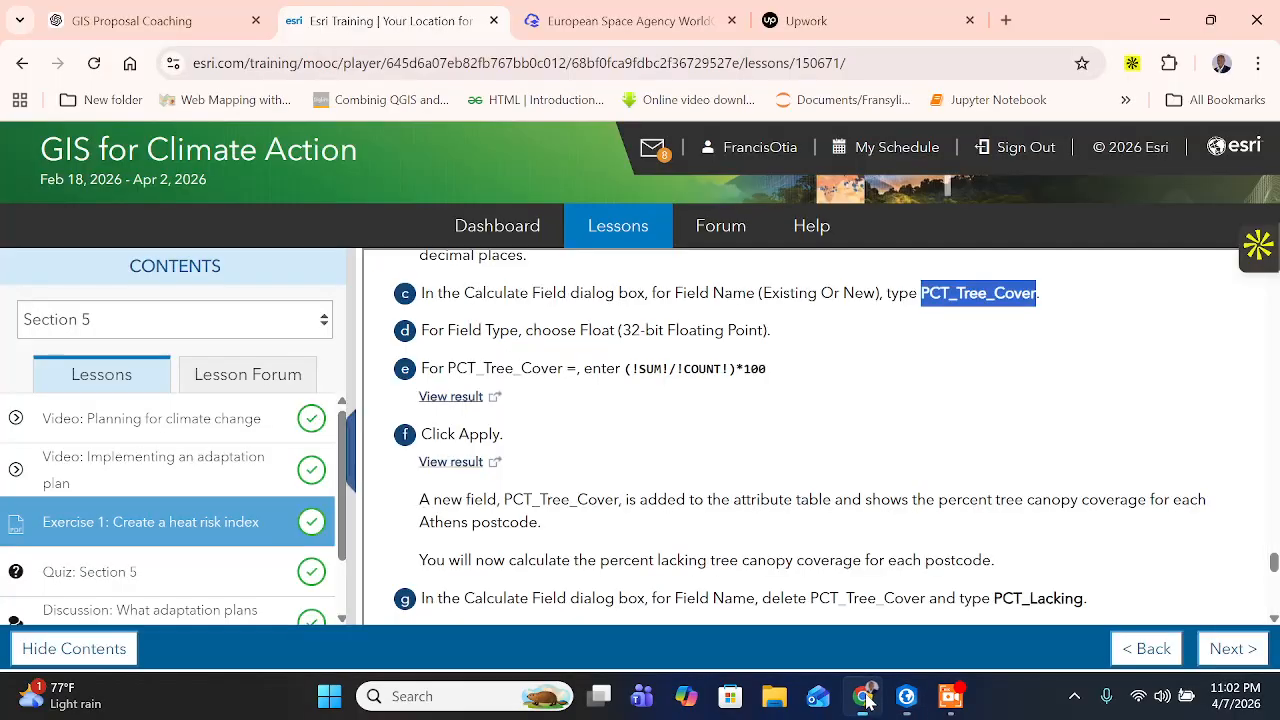
pyautogui.scroll(-1, 529, 471)
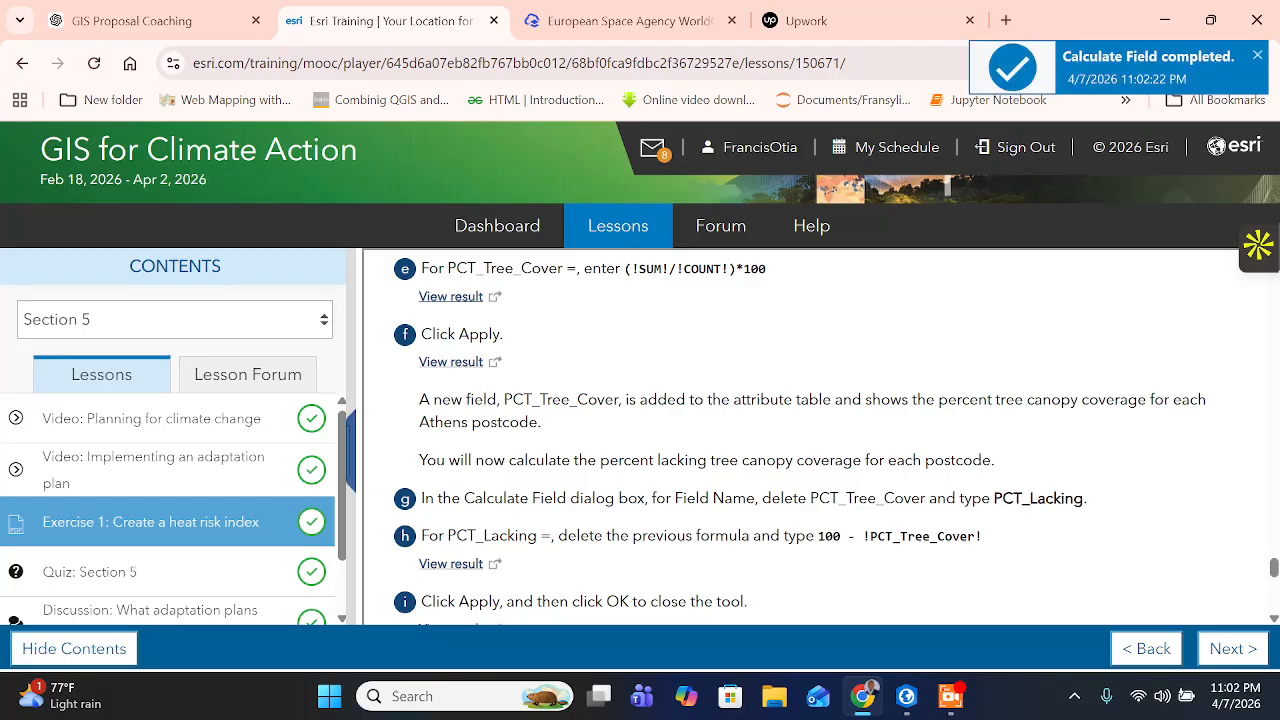
pyautogui.moveTo(666, 400); pyautogui.dragTo(800, 400)
pyautogui.moveTo(925, 400); pyautogui.dragTo(963, 400)
pyautogui.click(1050, 400)
pyautogui.moveTo(1070, 400); pyautogui.dragTo(880, 400)
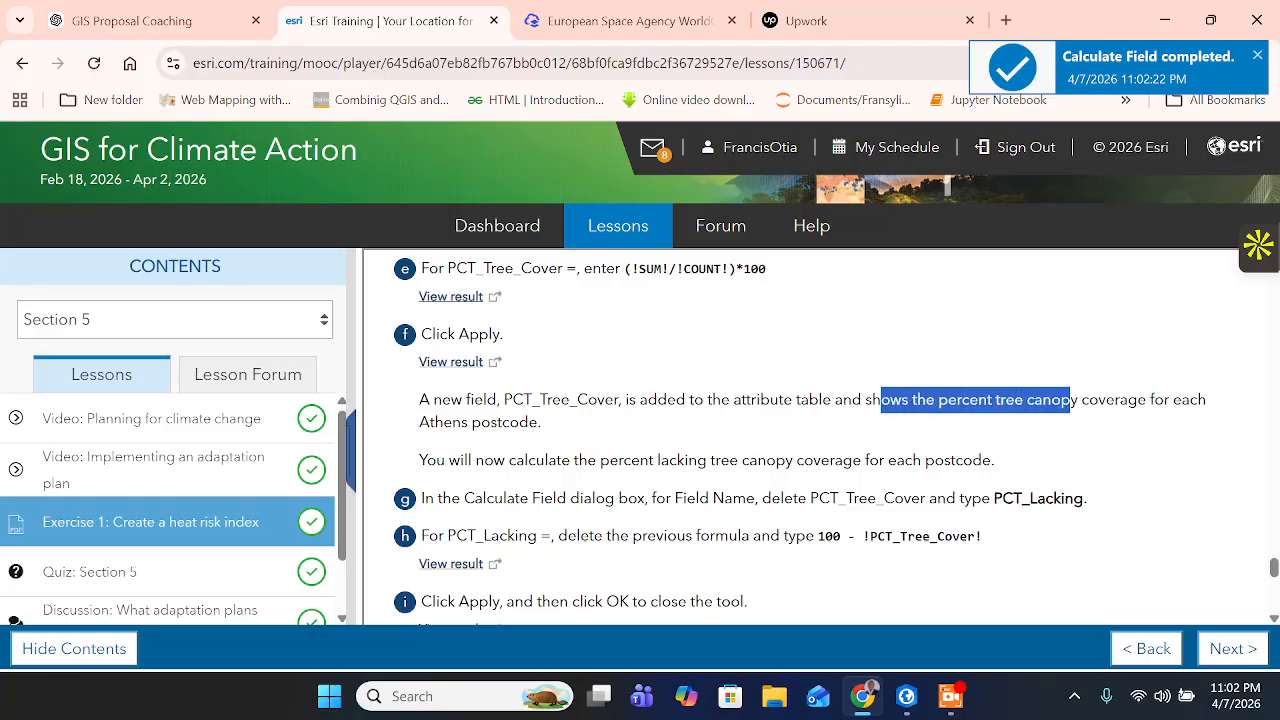
pyautogui.moveTo(541, 422); pyautogui.dragTo(992, 460)
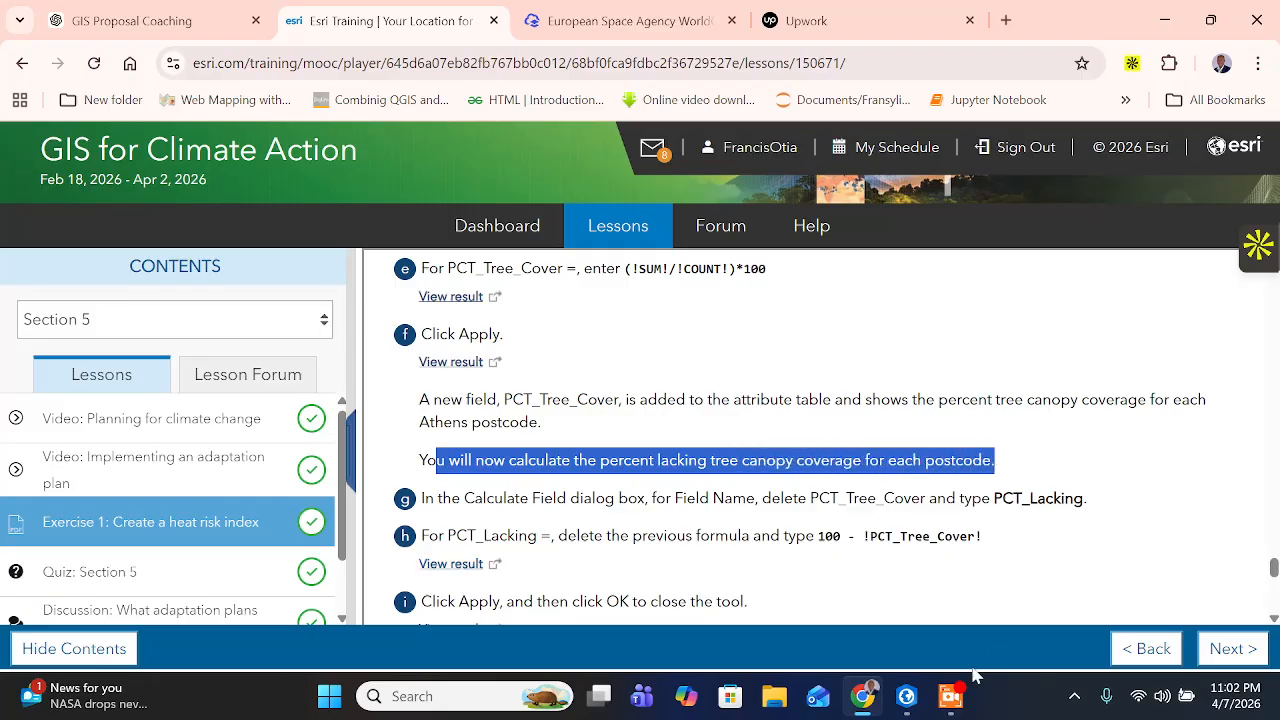
pyautogui.moveTo(474, 498); pyautogui.dragTo(484, 498)
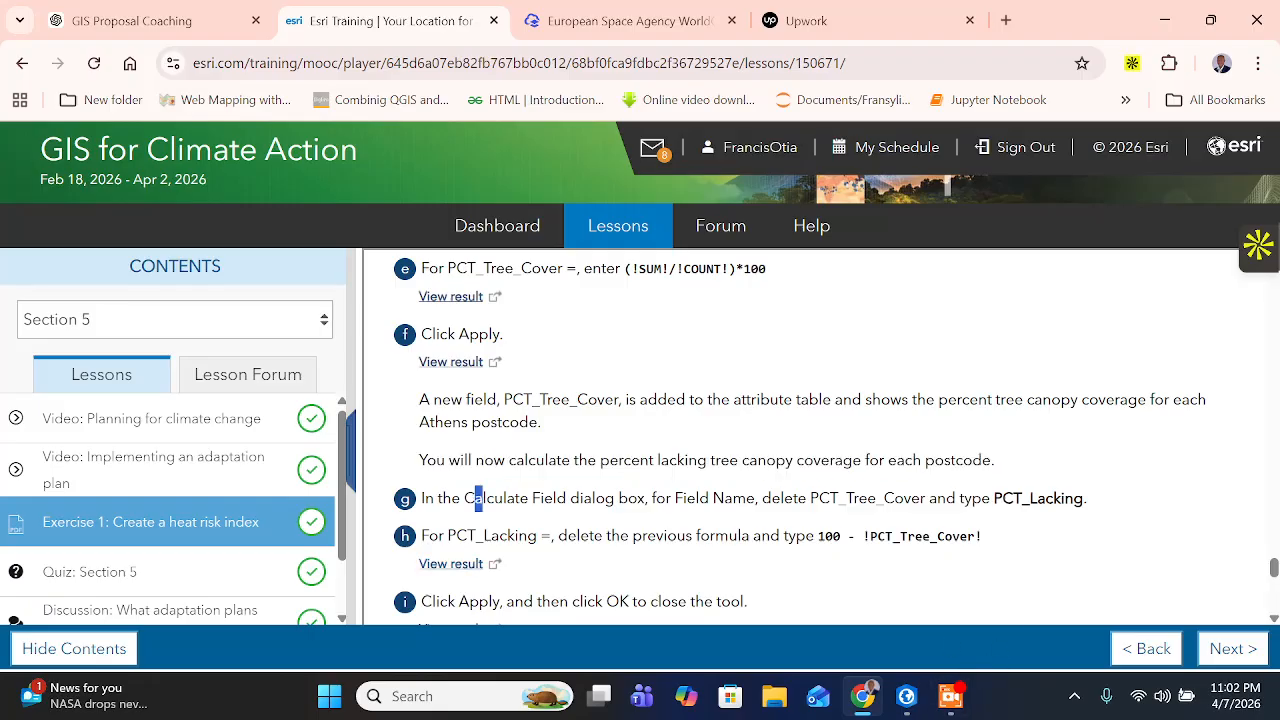
pyautogui.moveTo(595, 498); pyautogui.dragTo(605, 498)
pyautogui.scroll(-1, 714, 477)
pyautogui.click(600, 398)
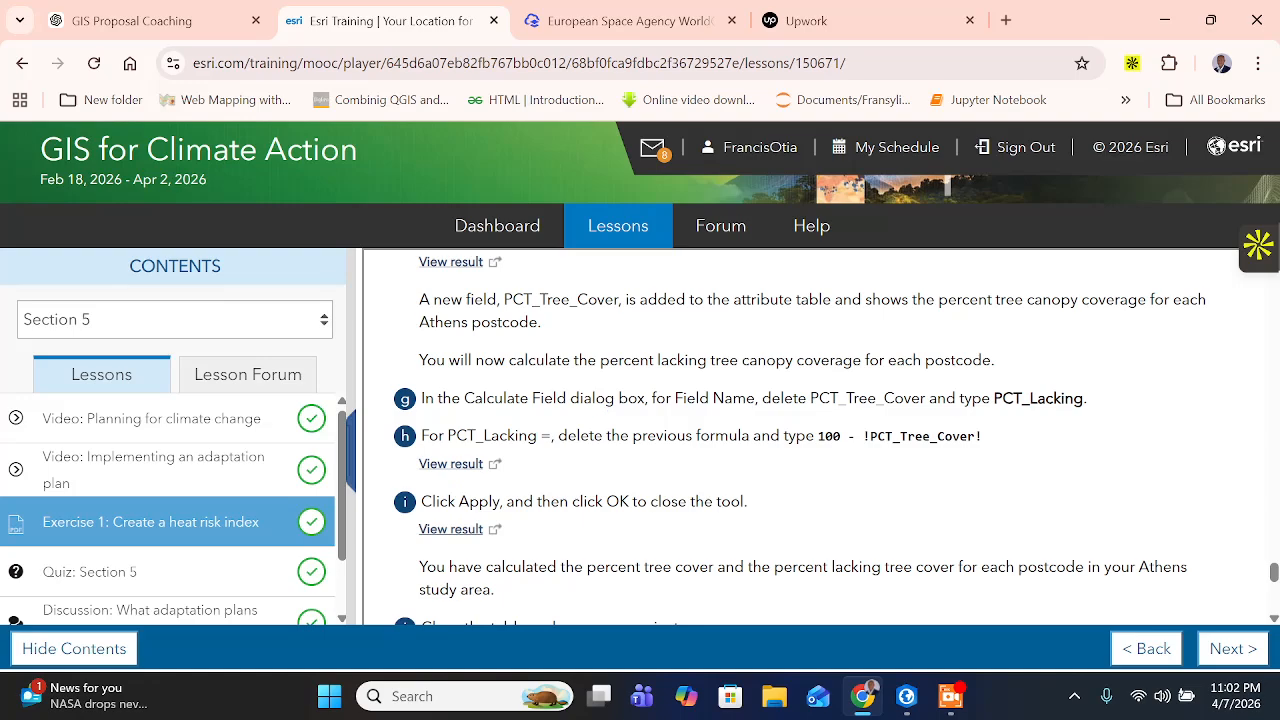
# - Take the field name PCT_Lacking from the training page and replace the Calculate Field name in ArcGIS Pro with it
pyautogui.moveTo(881, 398); pyautogui.dragTo(1089, 402)
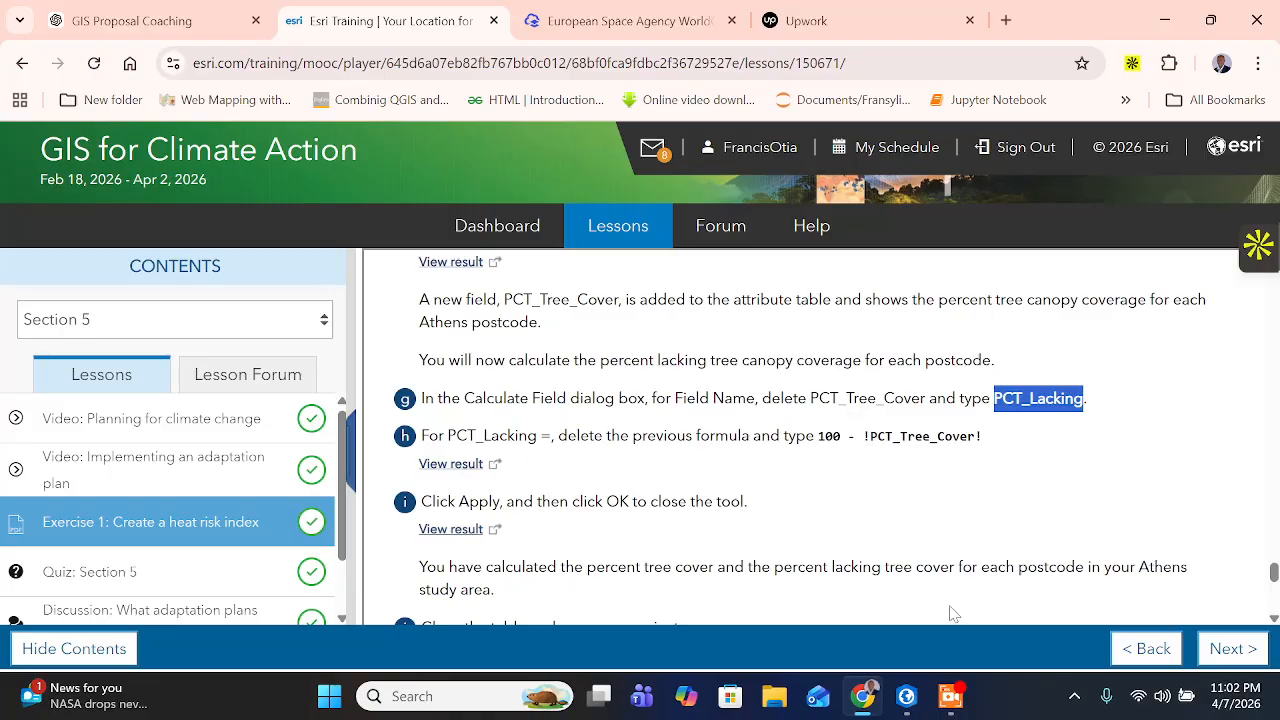
pyautogui.click(906, 696)
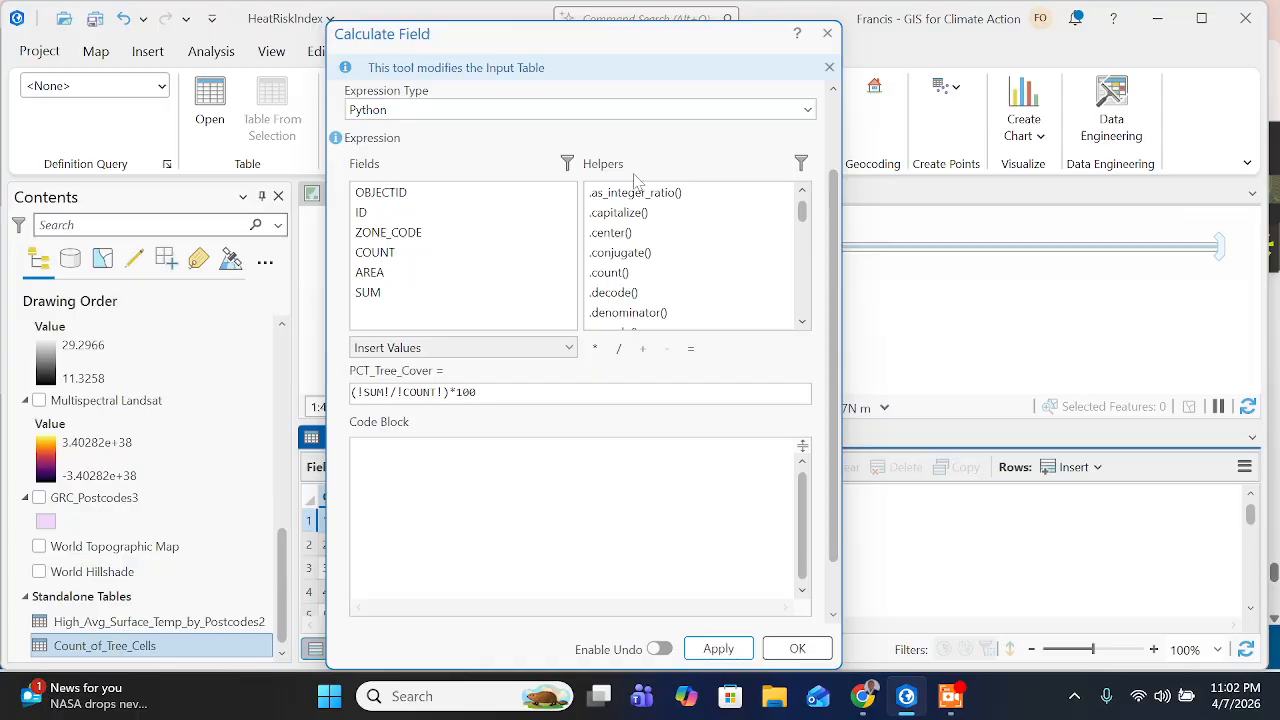
pyautogui.scroll(2, 590, 330)
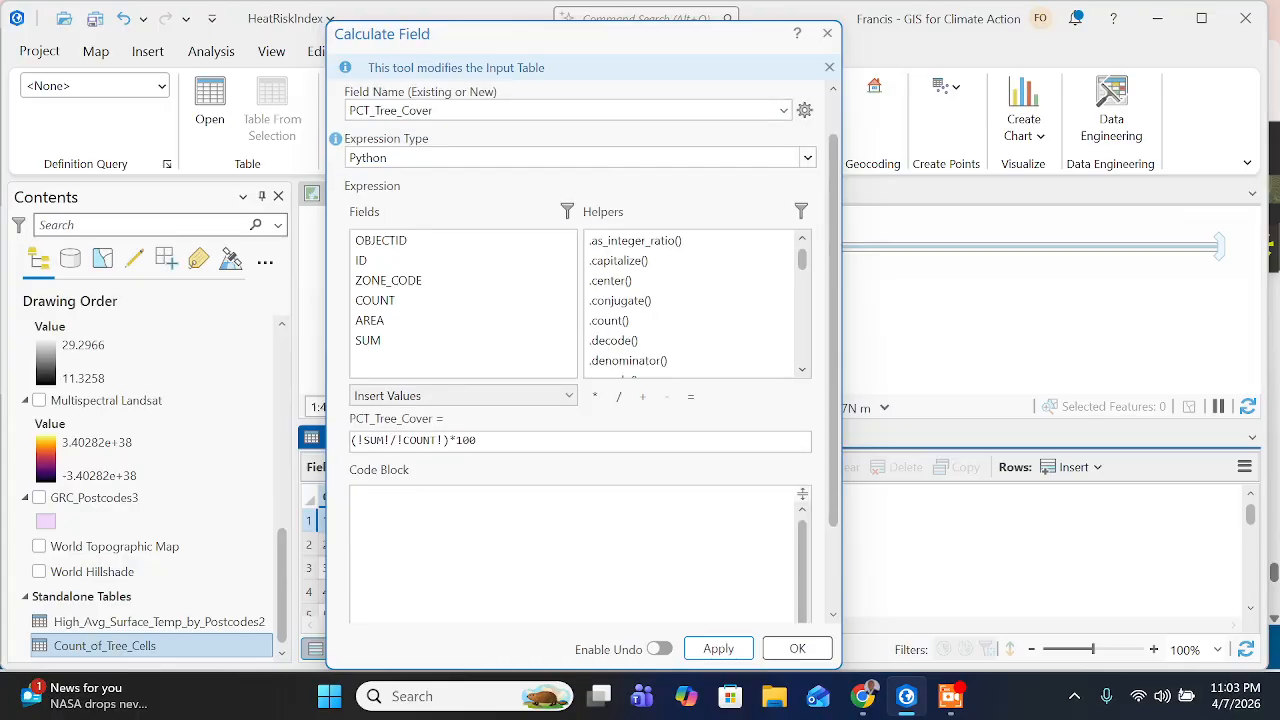
pyautogui.click(502, 158)
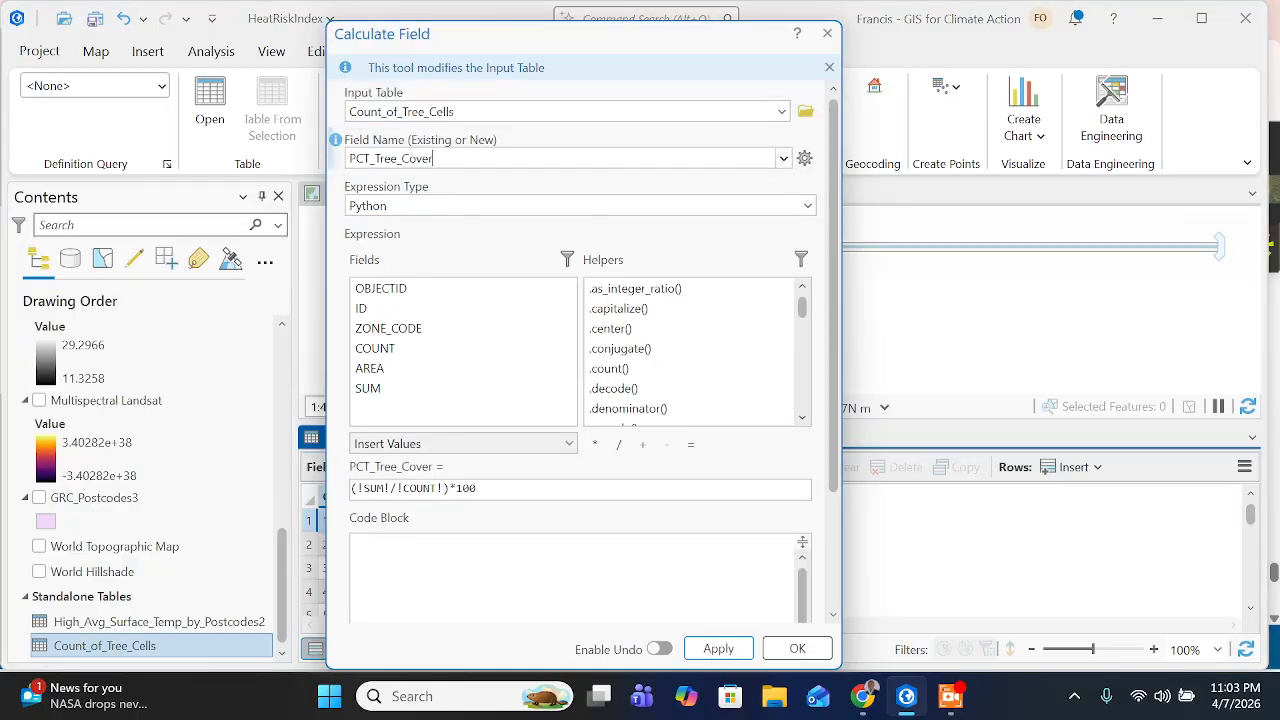
pyautogui.hotkey('ctrl', 'a')
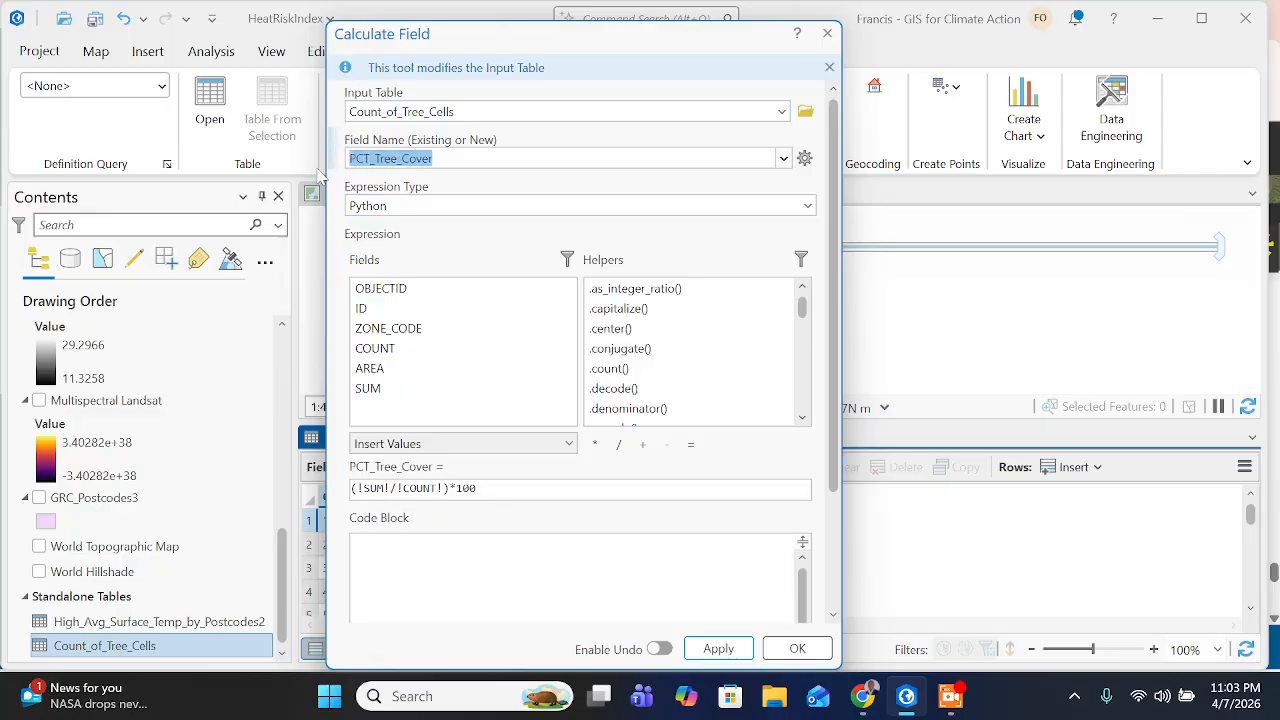
pyautogui.write('PCT_Lacking')
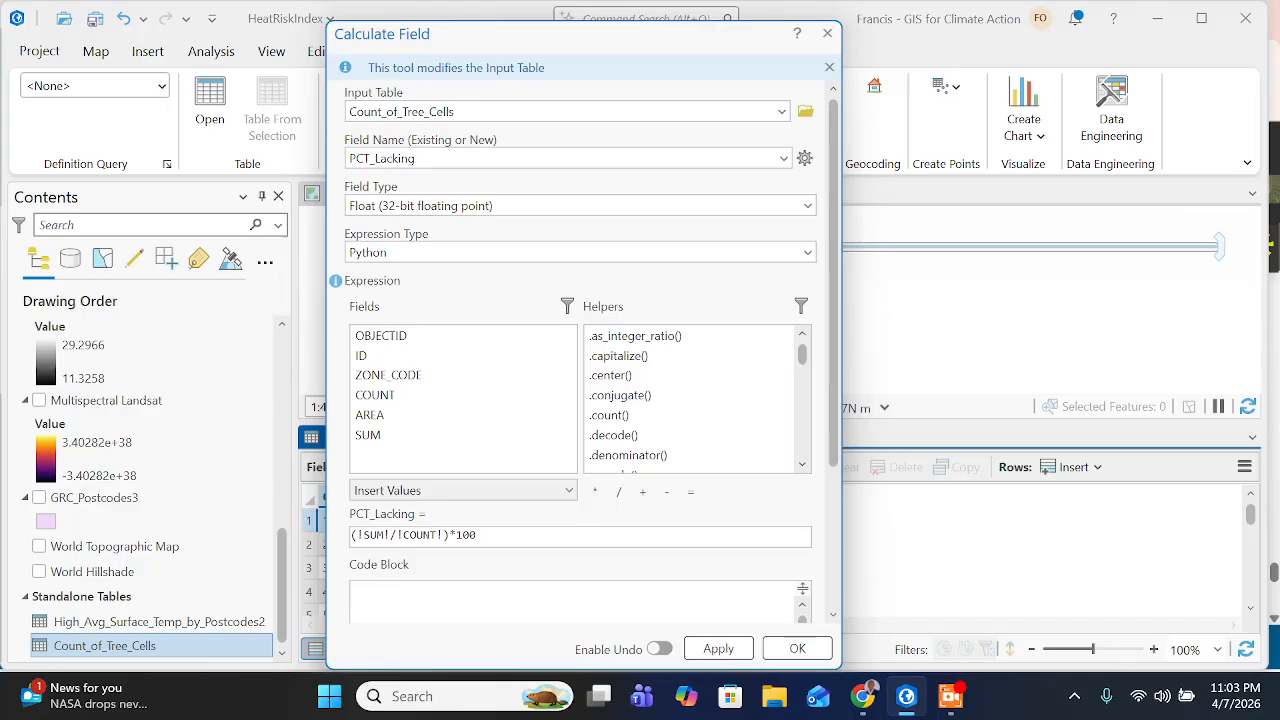
# - Copy the formula 100 - !PCT_Tree_Cover! from the training page and replace the PCT_Lacking expression in ArcGIS Pro with it
pyautogui.click(864, 697)
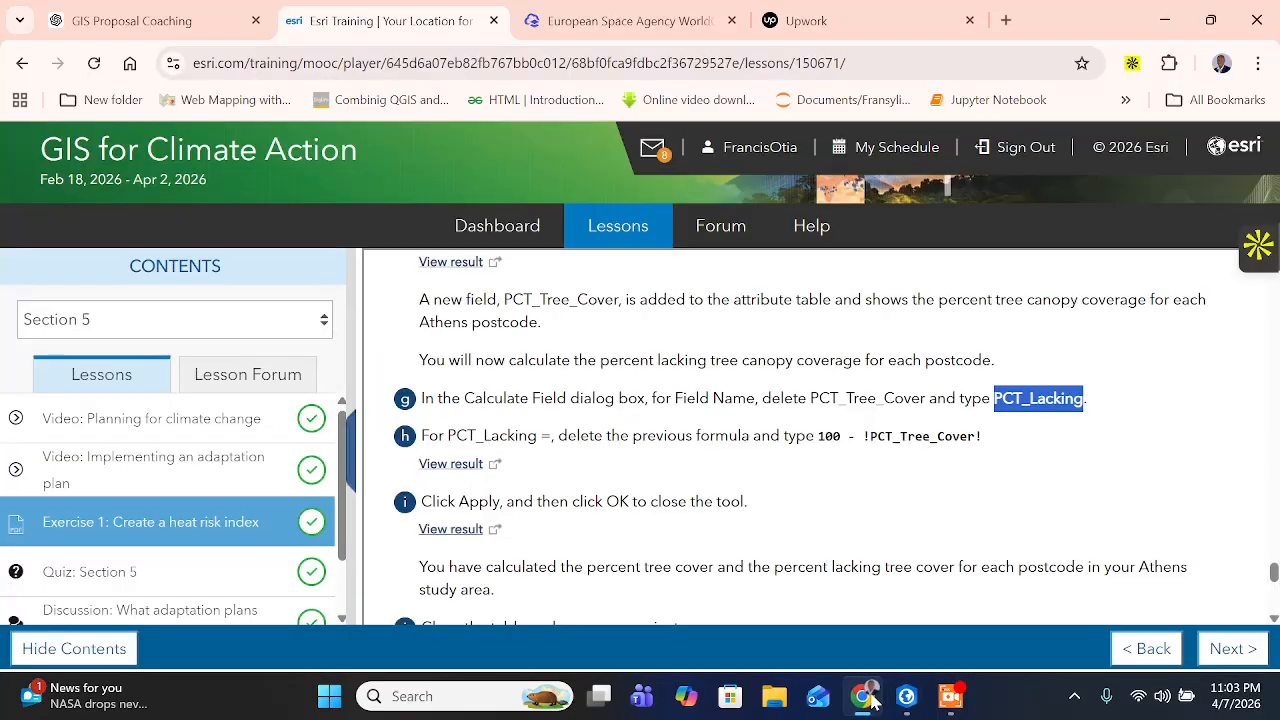
pyautogui.click(818, 437)
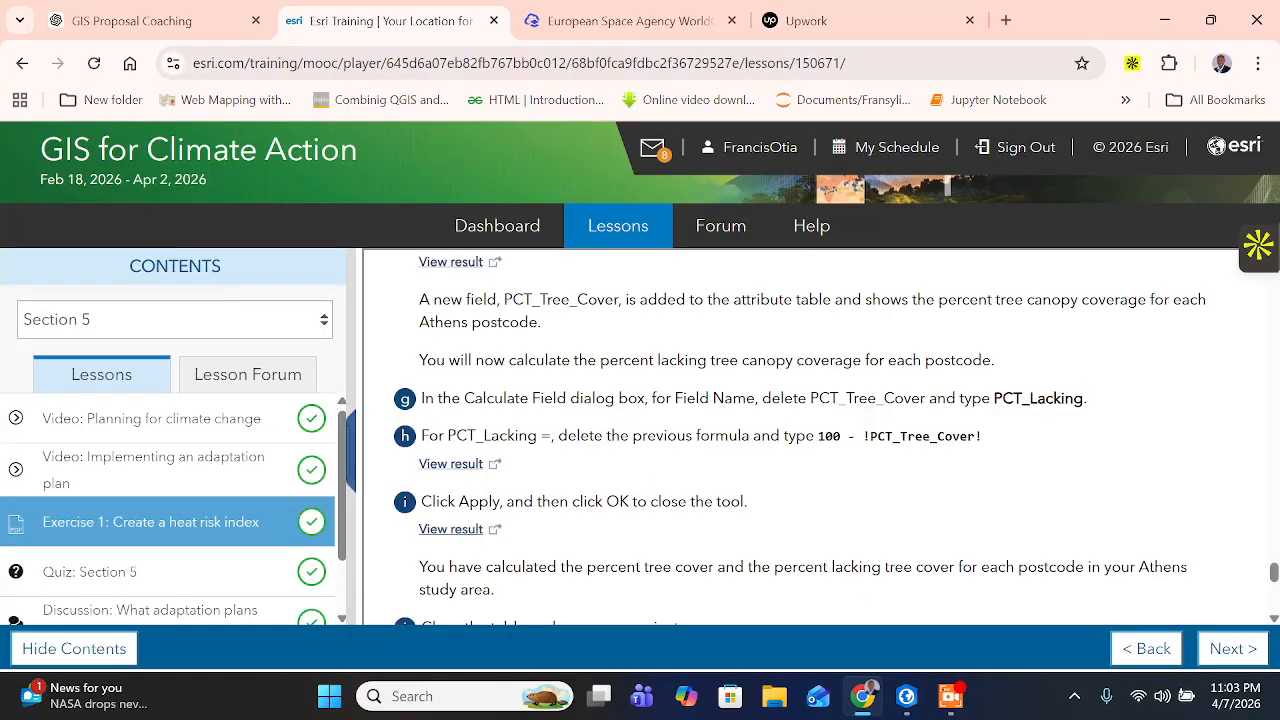
pyautogui.moveTo(553, 437); pyautogui.dragTo(621, 437)
pyautogui.click(621, 437)
pyautogui.moveTo(818, 437); pyautogui.dragTo(983, 440)
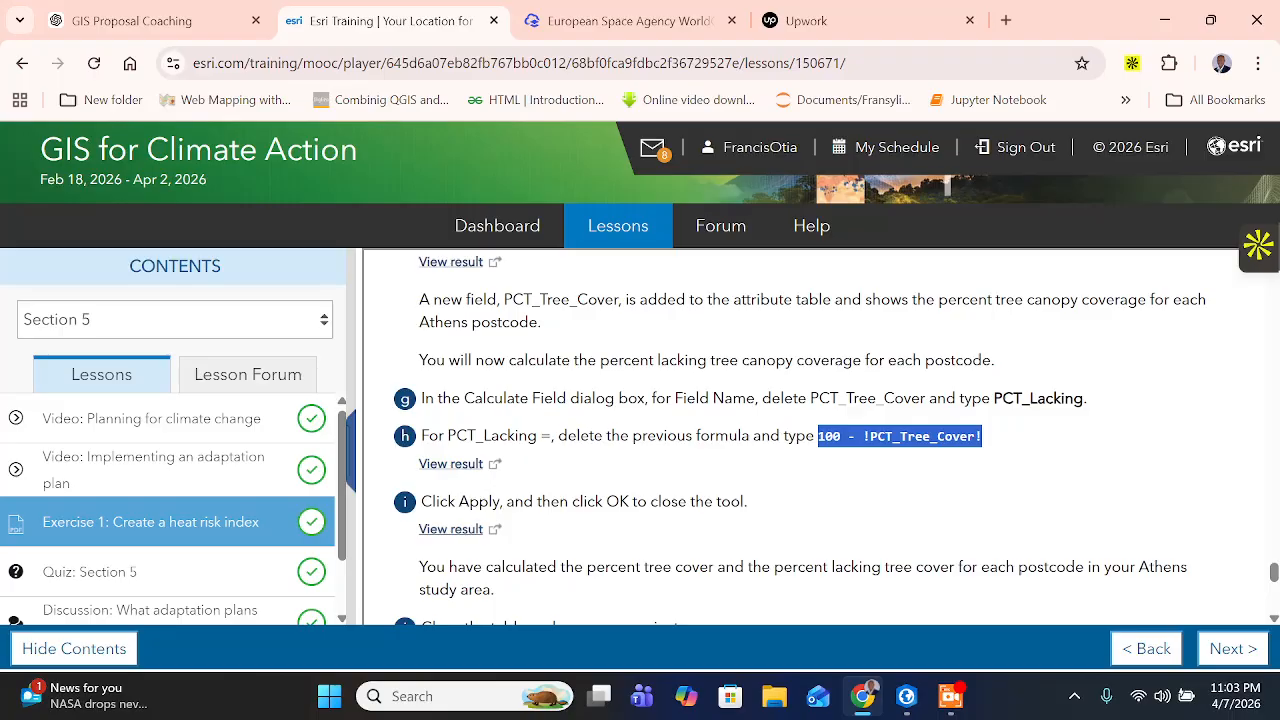
pyautogui.rightClick(930, 437)
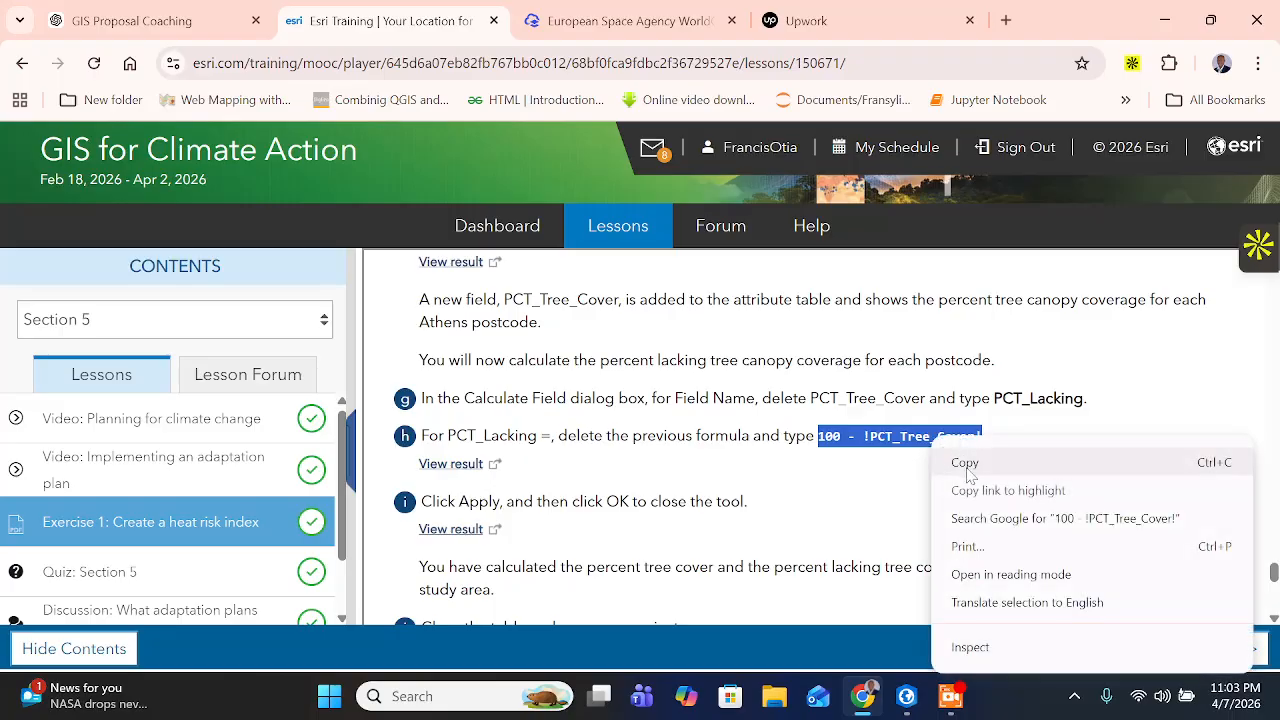
pyautogui.click(963, 461)
pyautogui.click(906, 696)
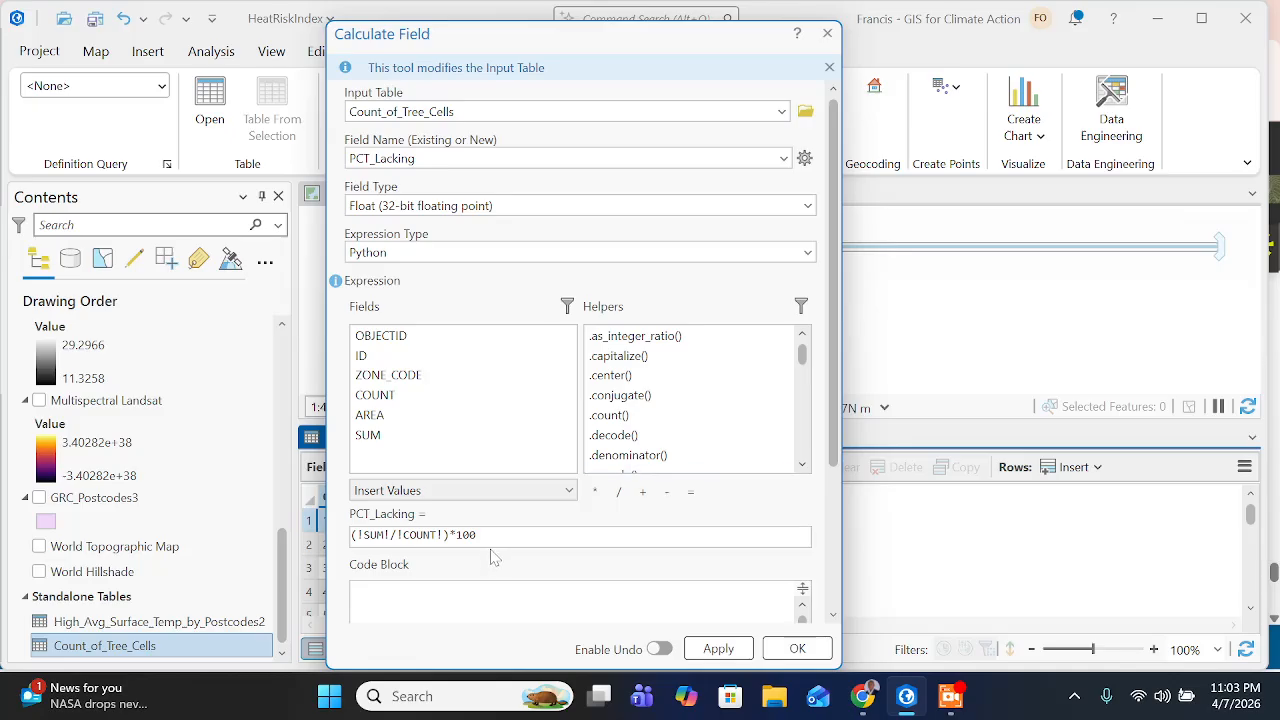
pyautogui.hotkey('ctrl', 'a')
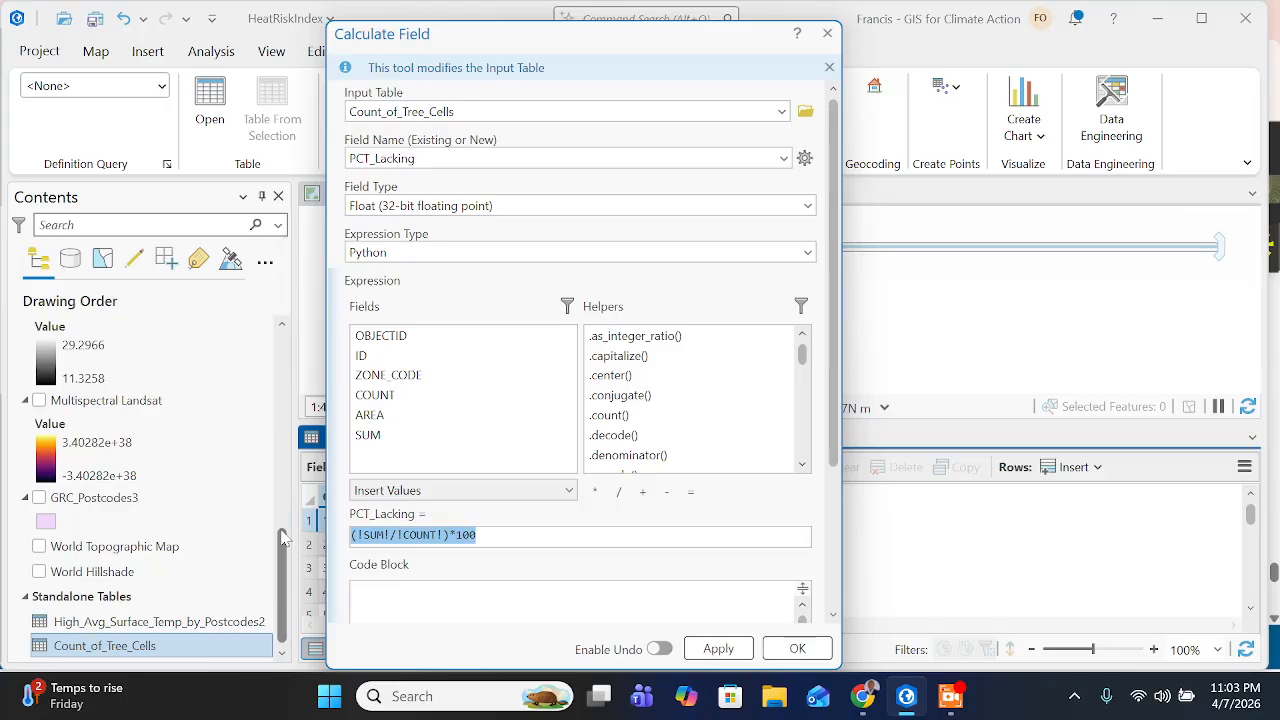
pyautogui.hotkey('ctrl', 'v')
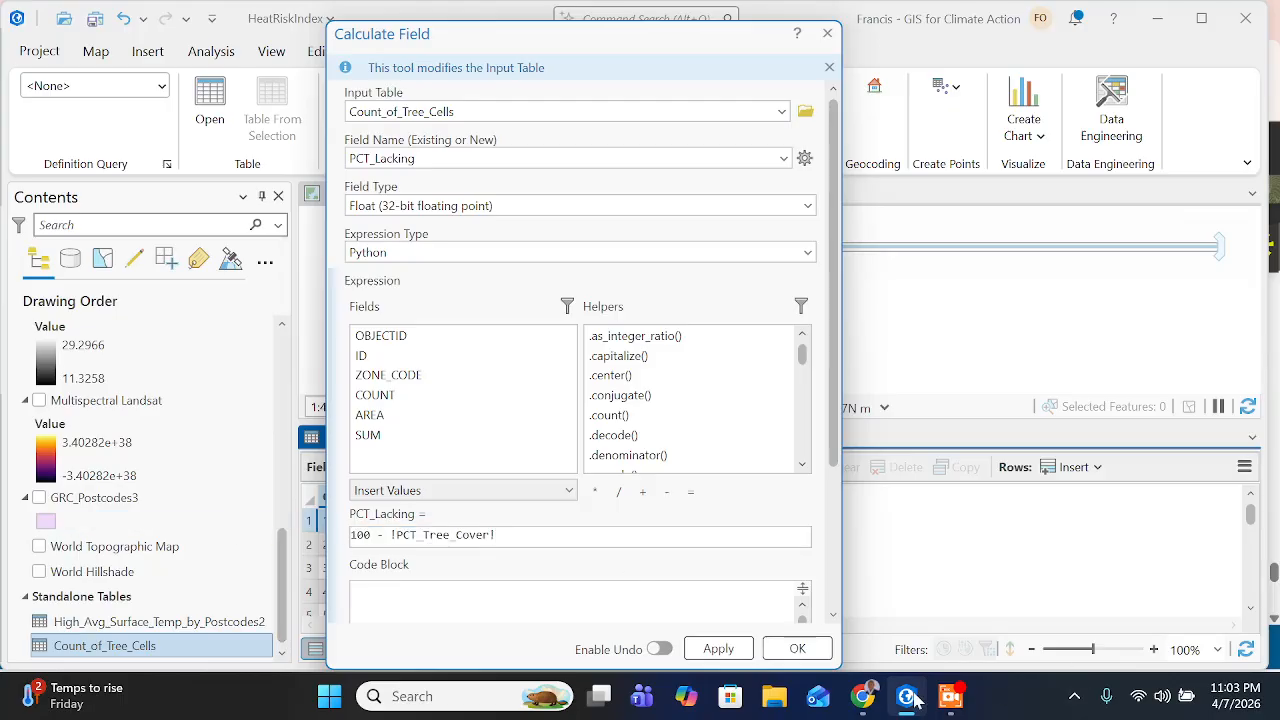
# - Check the next instruction on the training page, return to ArcGIS Pro, and apply the PCT_Lacking calculation, closing Calculate Field
pyautogui.click(862, 696)
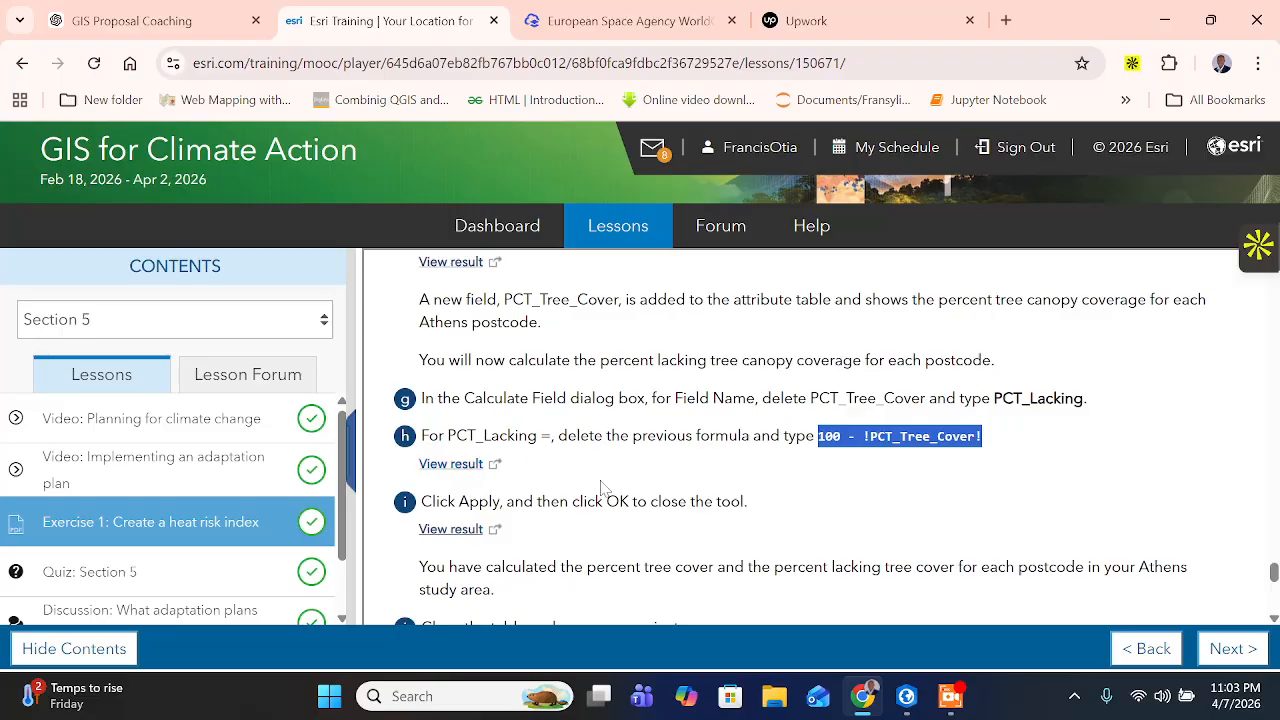
pyautogui.scroll(-1, 600, 495)
pyautogui.moveTo(657, 401); pyautogui.dragTo(820, 410)
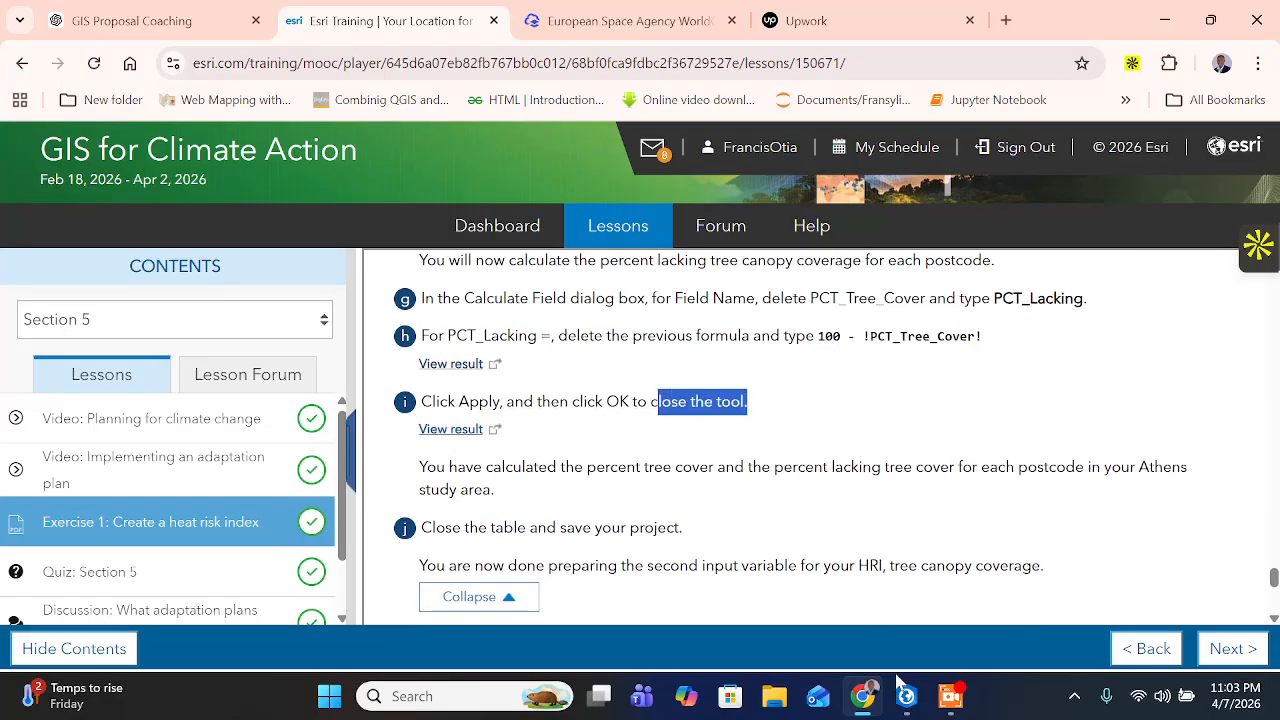
pyautogui.click(904, 692)
pyautogui.click(718, 649)
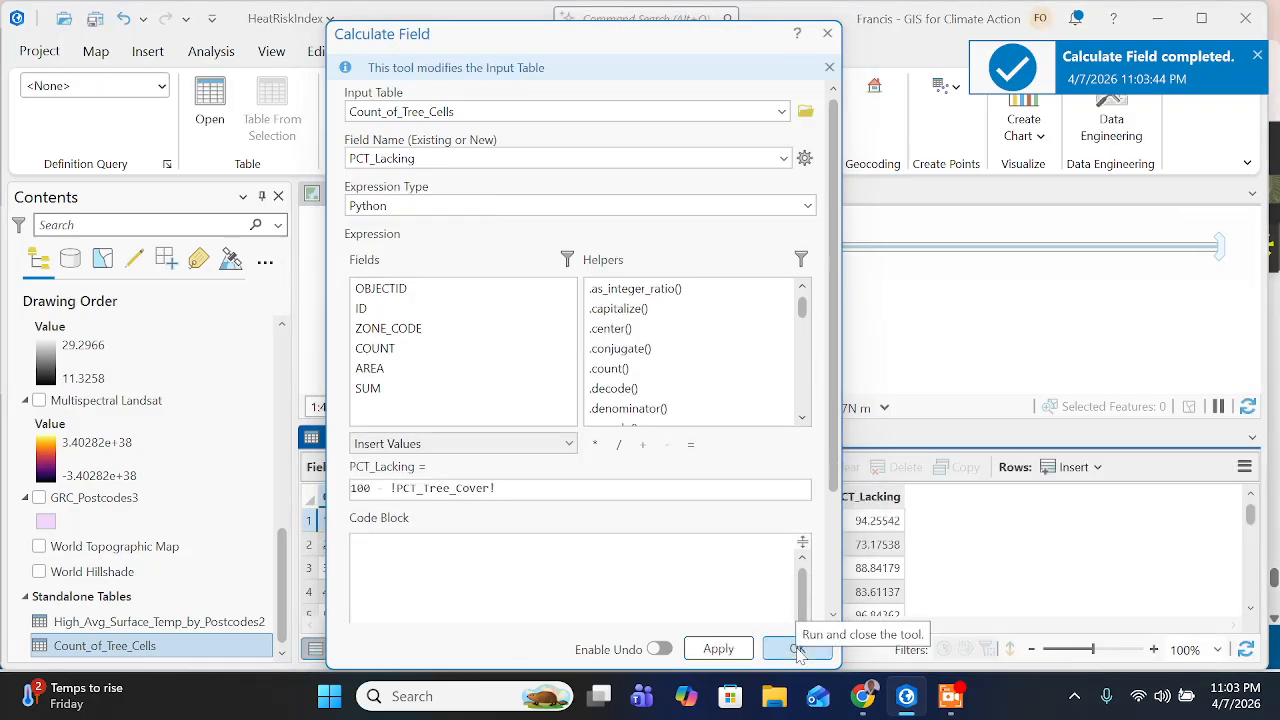
pyautogui.click(797, 649)
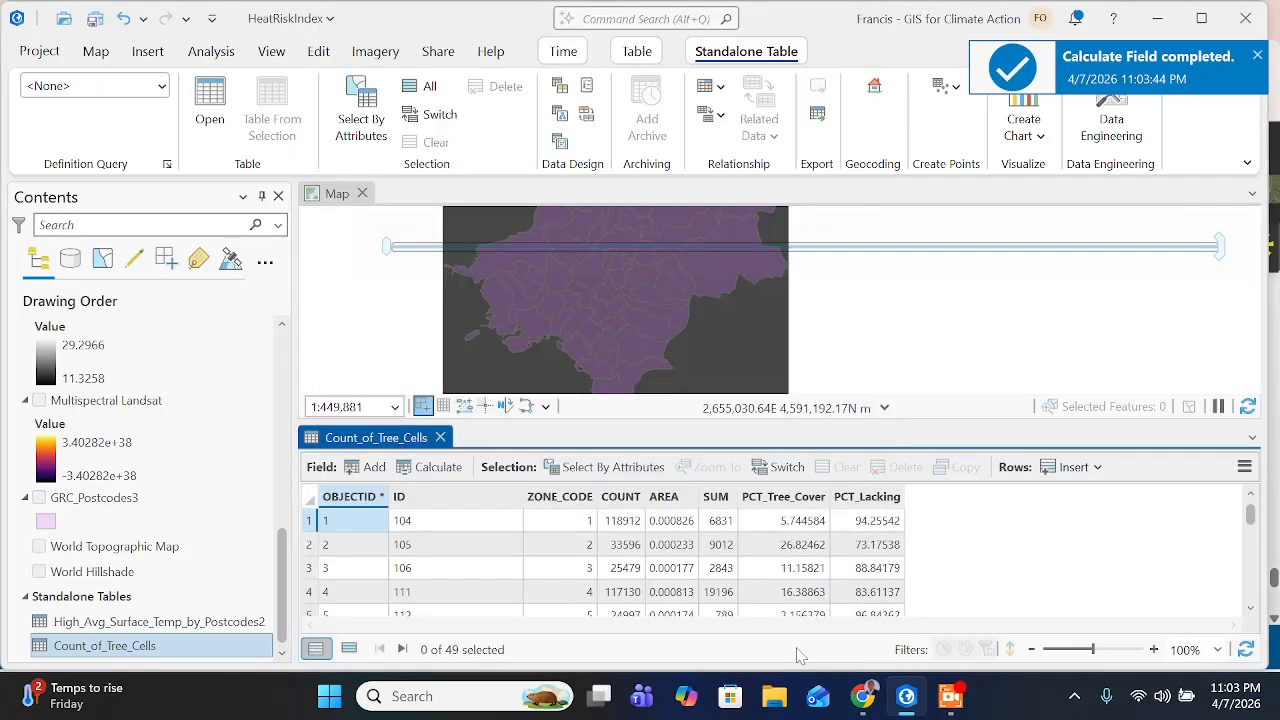
# - Switch to the training page and read the closing instructions for preparing the tree canopy coverage variable
pyautogui.click(873, 703)
pyautogui.click(535, 466)
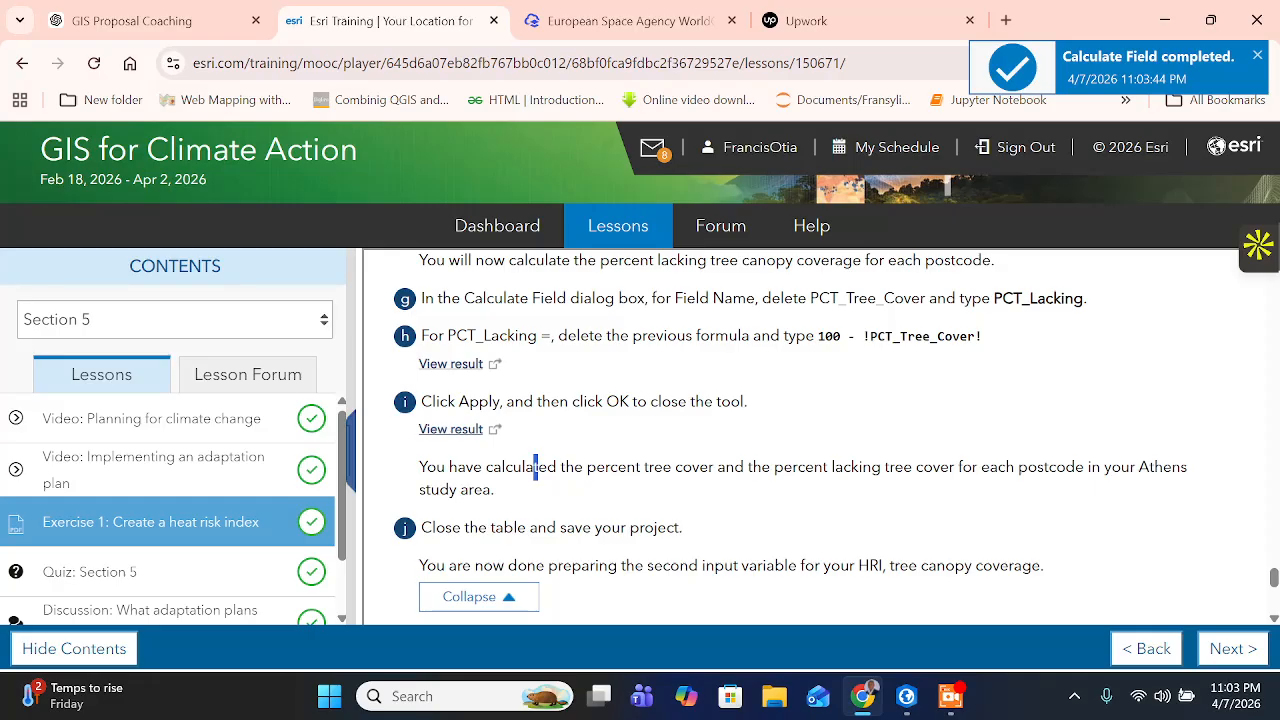
pyautogui.moveTo(648, 467); pyautogui.dragTo(1183, 467)
pyautogui.scroll(-1, 611, 504)
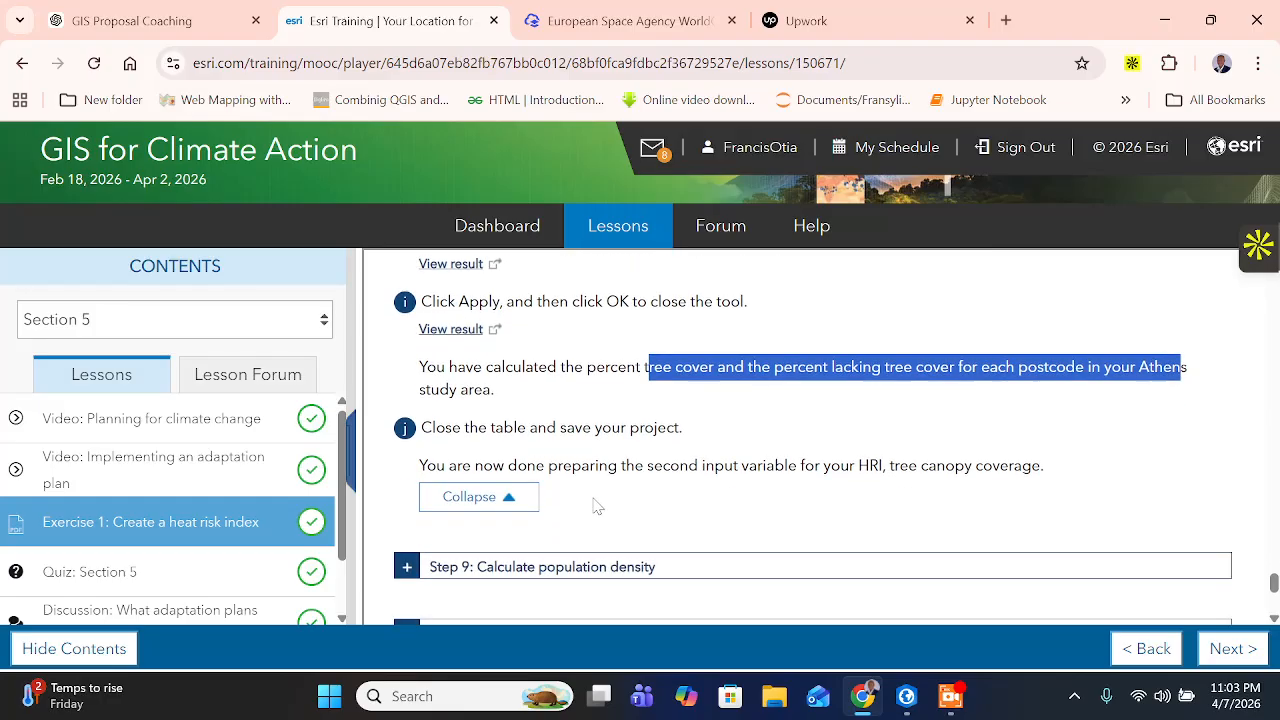
pyautogui.click(514, 458)
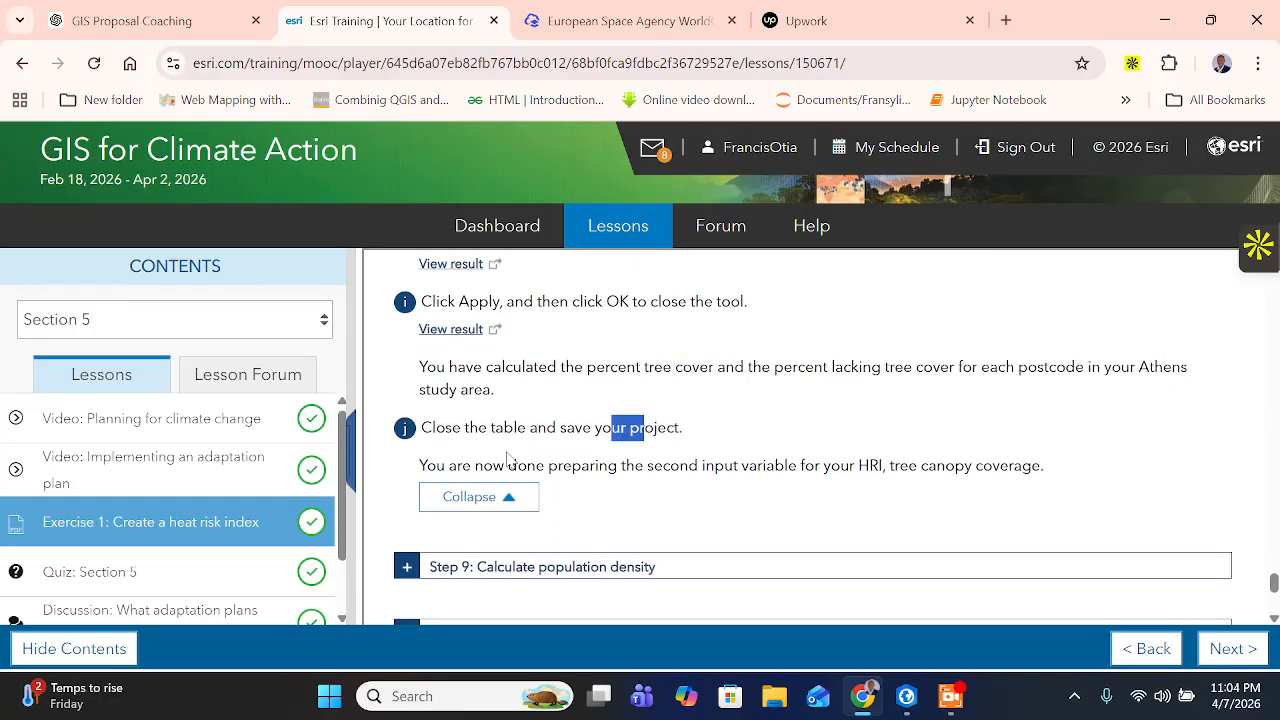
pyautogui.moveTo(474, 466); pyautogui.dragTo(1073, 480)
pyautogui.scroll(-2, 786, 486)
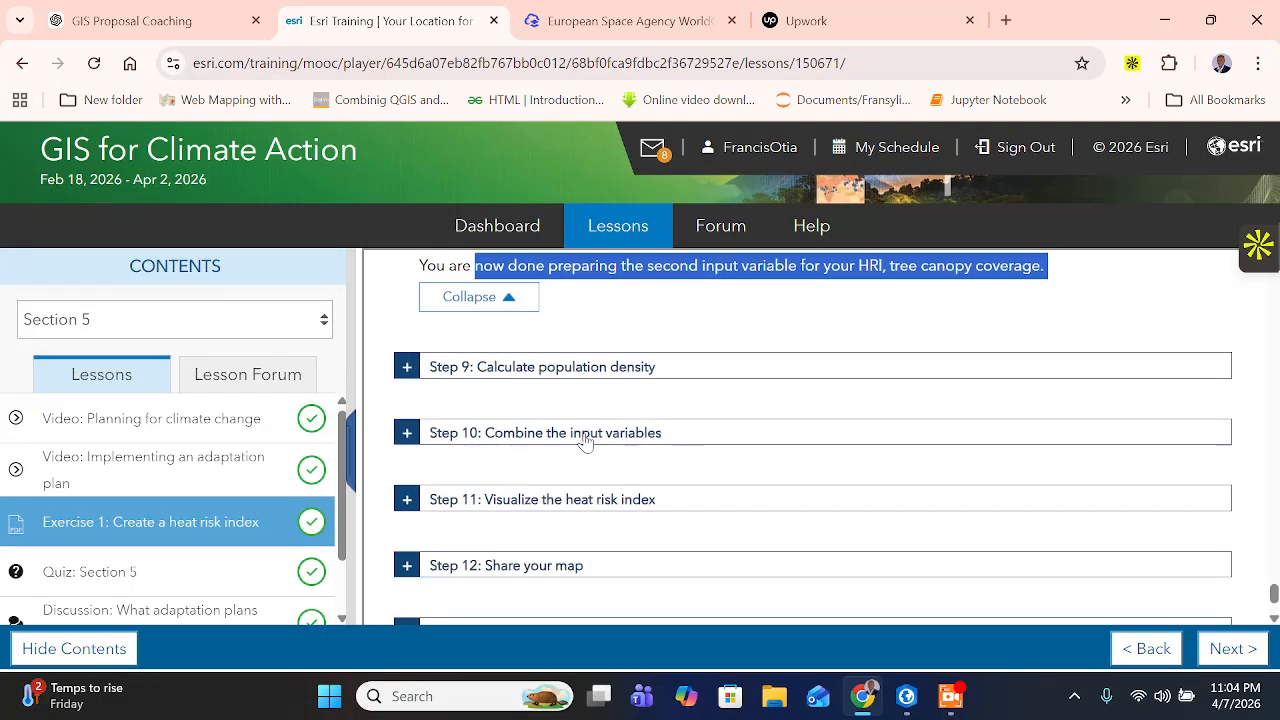
# - Return to ArcGIS Pro, review the PCT_Lacking values in Count_of_Tree_Cells, then close the table and save the project
pyautogui.click(905, 697)
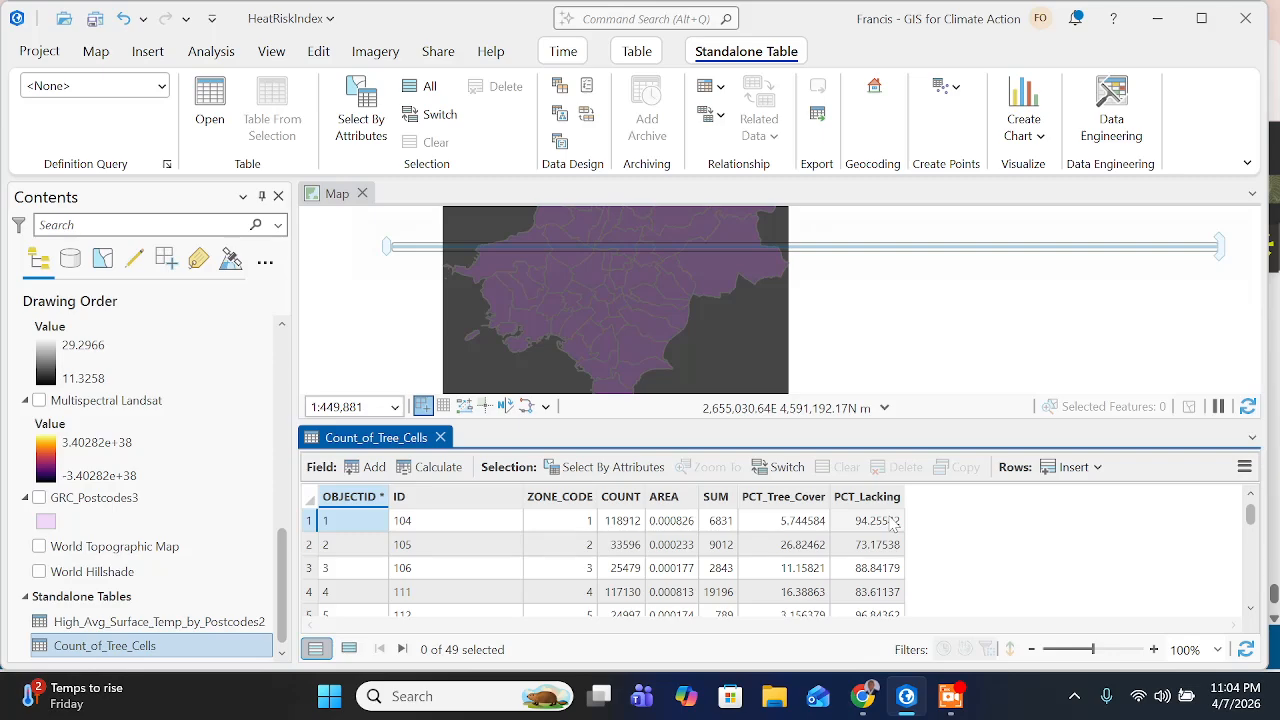
pyautogui.moveTo(882, 514)
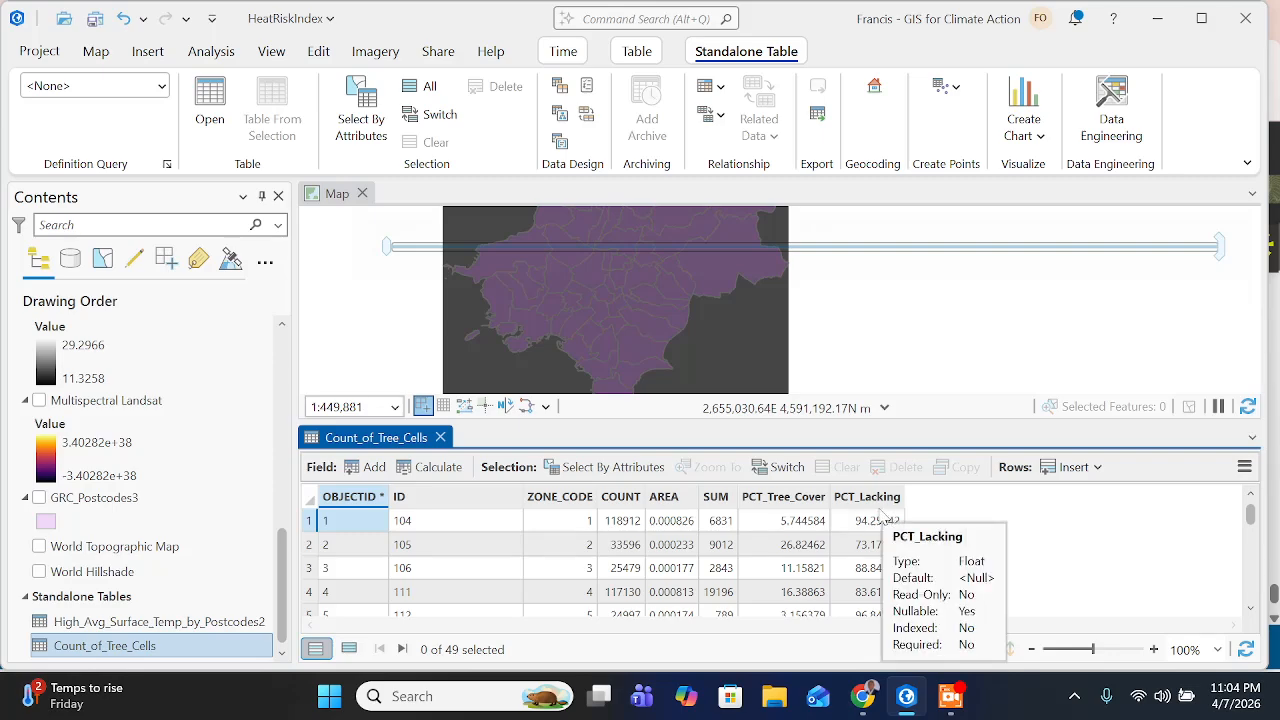
pyautogui.scroll(-15, 786, 573)
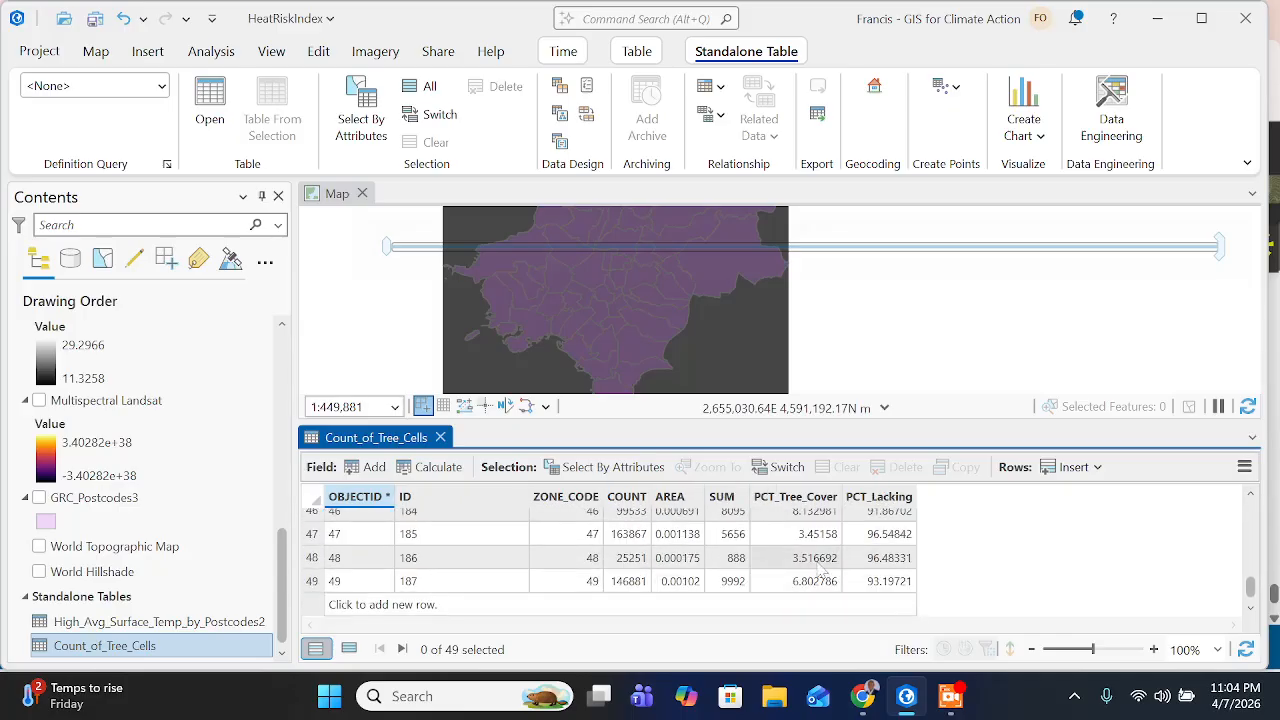
pyautogui.scroll(10, 810, 567)
pyautogui.scroll(3, 810, 567)
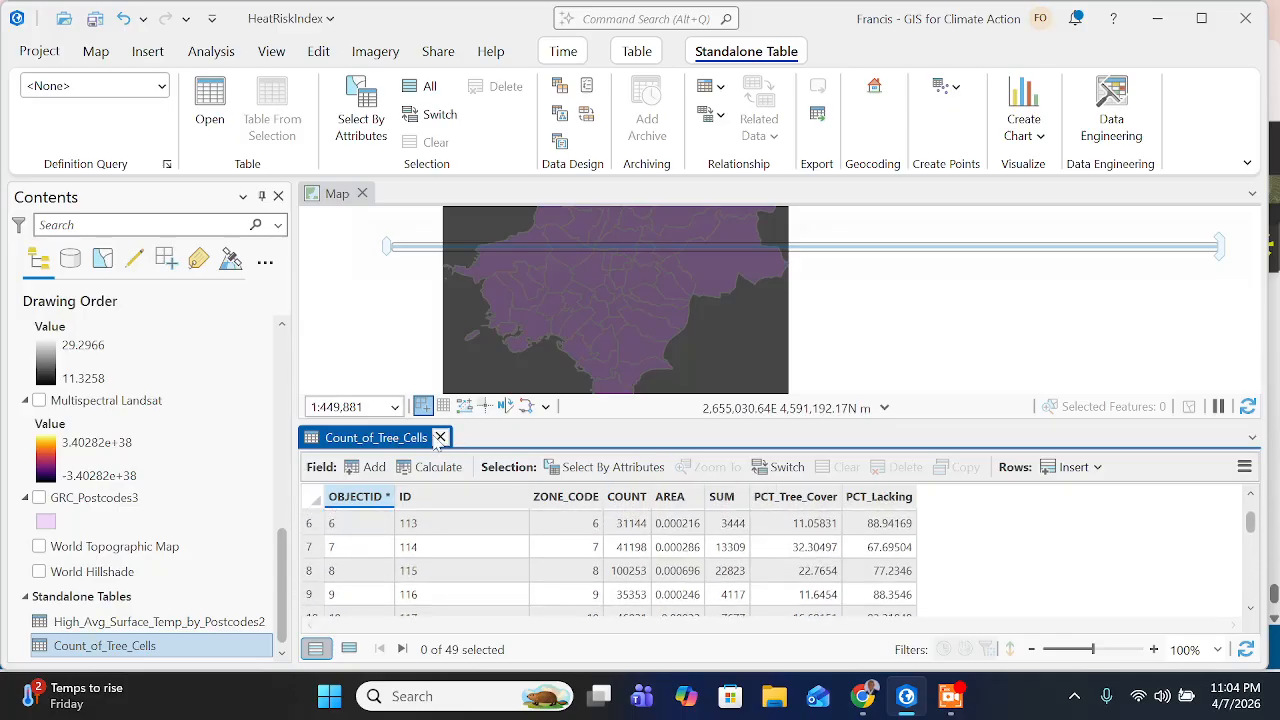
pyautogui.click(440, 437)
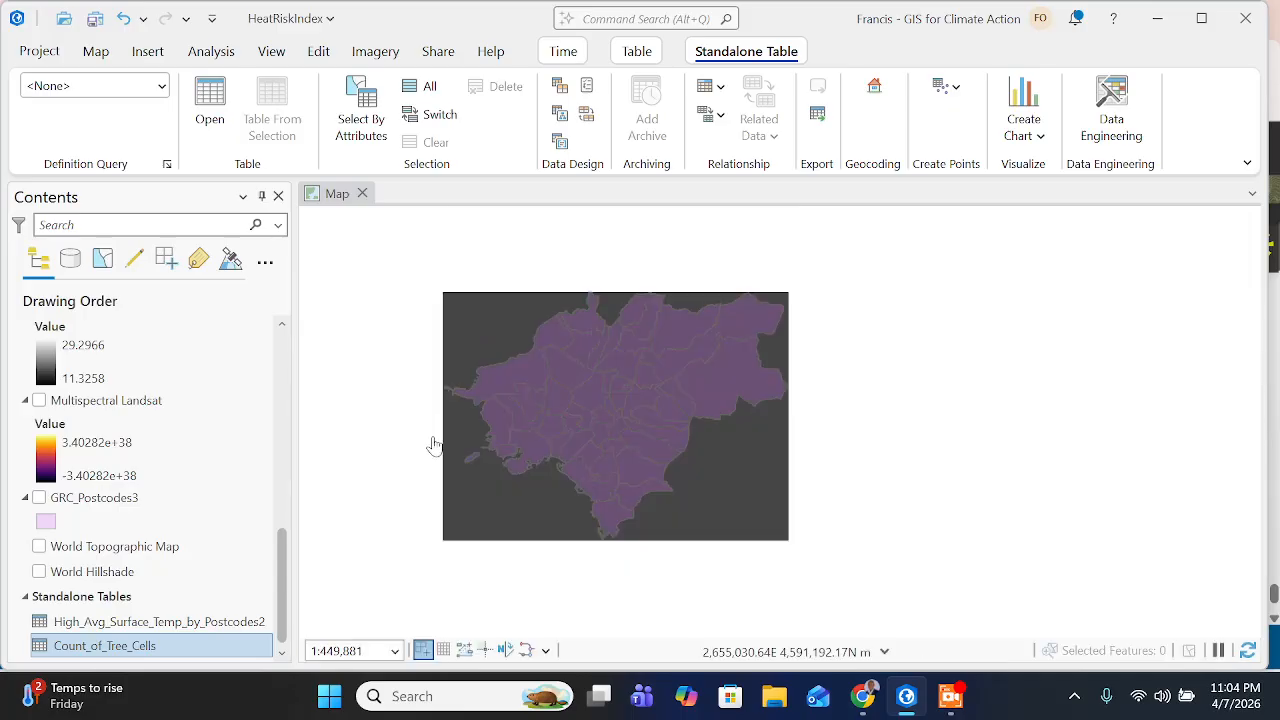
pyautogui.click(95, 18)
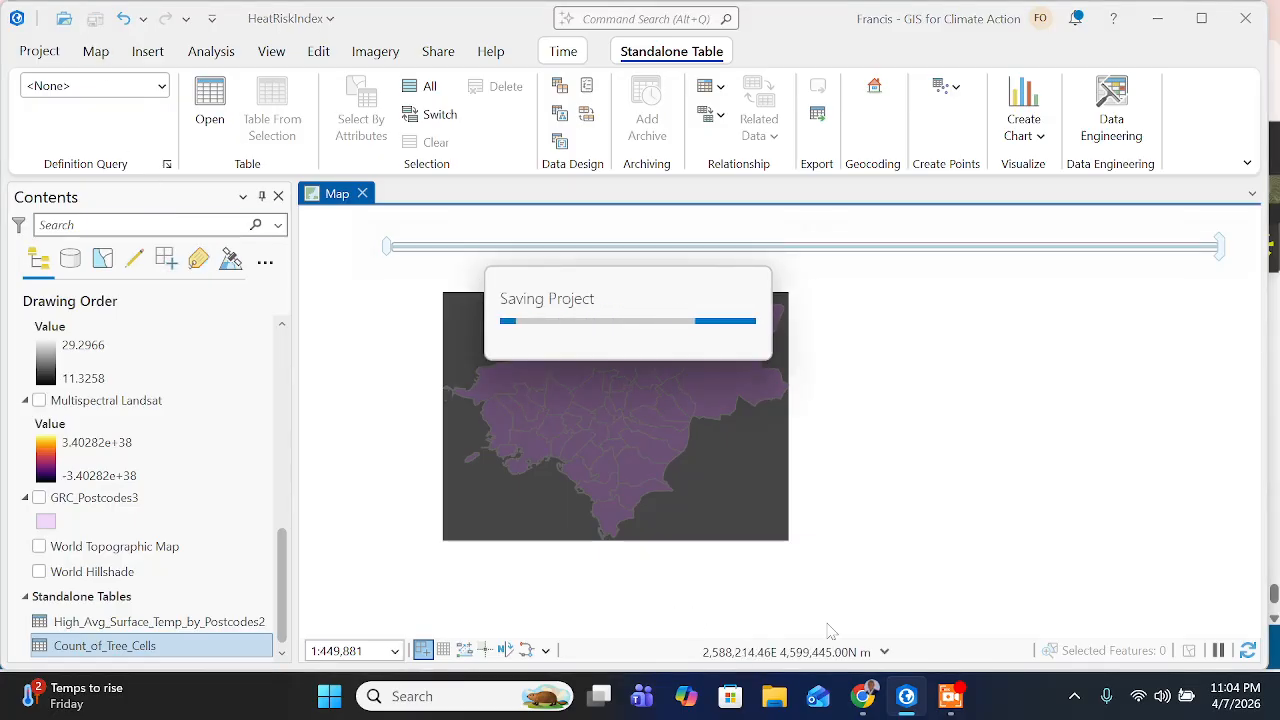
# - Switch to the training page, expand Step 9: Calculate population density, and read its introduction and first instructions
pyautogui.click(863, 696)
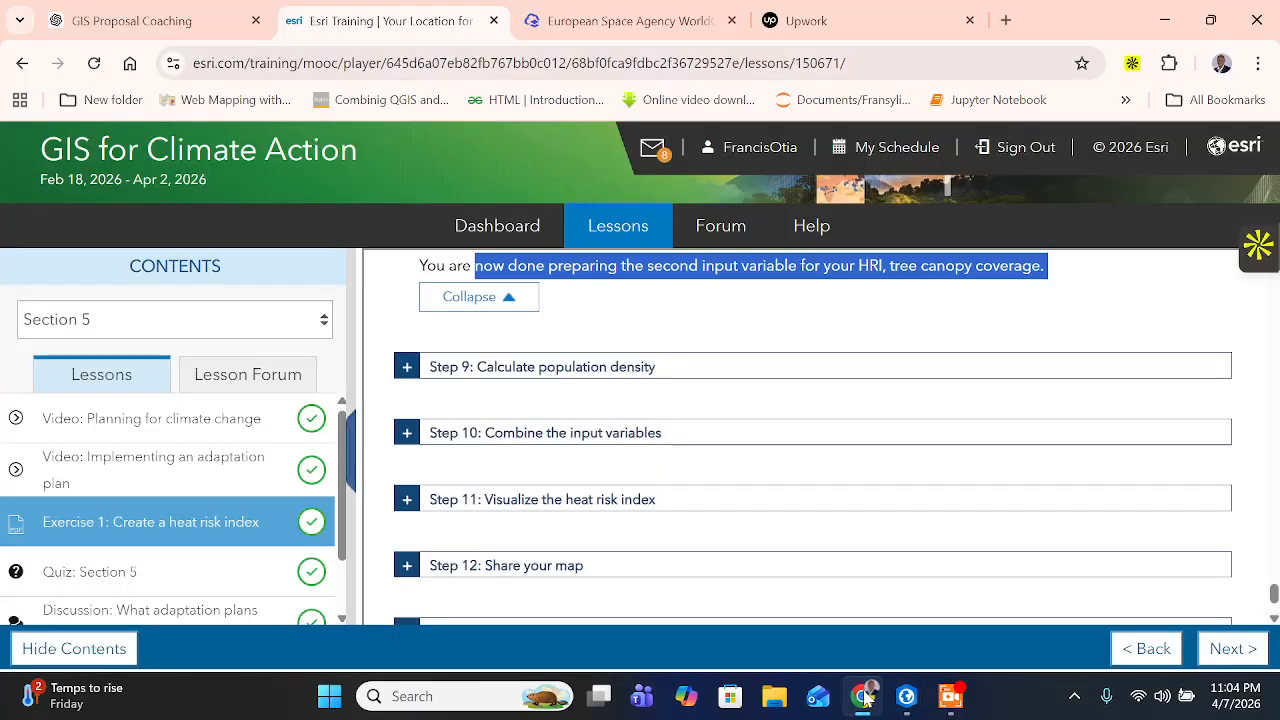
pyautogui.click(413, 370)
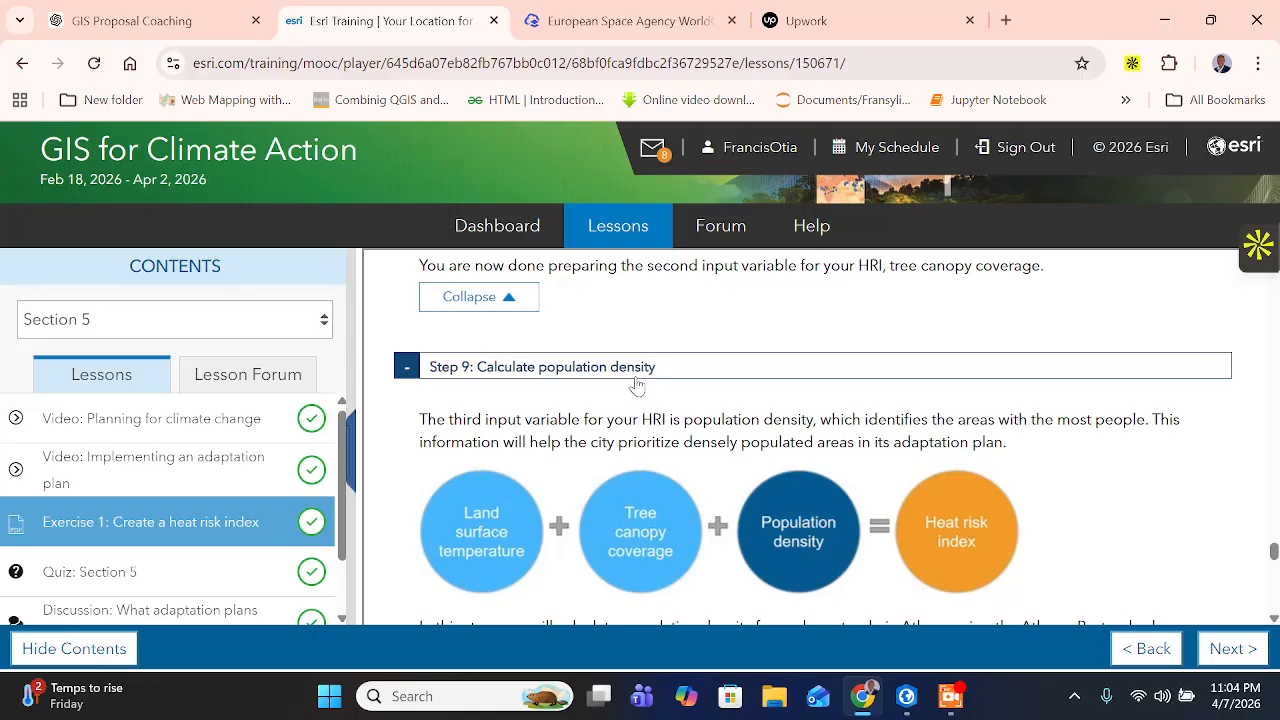
pyautogui.scroll(-1, 640, 380)
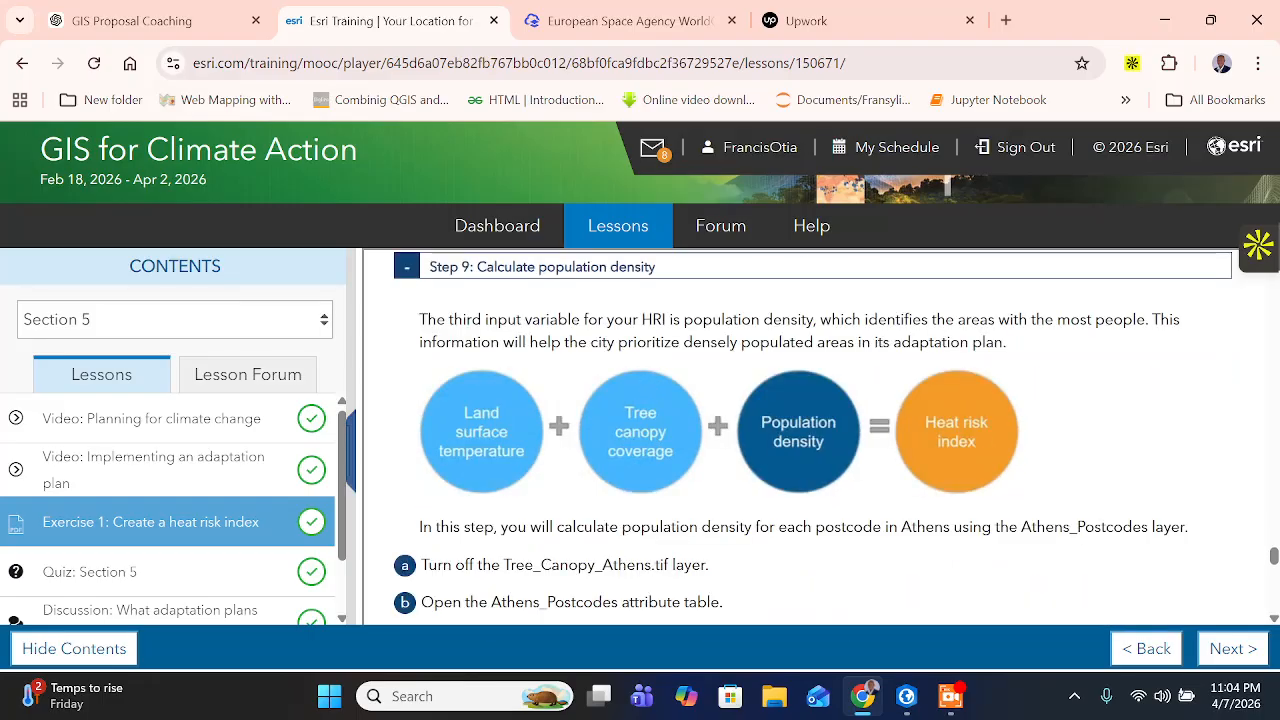
pyautogui.moveTo(612, 320); pyautogui.dragTo(623, 320)
pyautogui.moveTo(551, 342); pyautogui.dragTo(1006, 342)
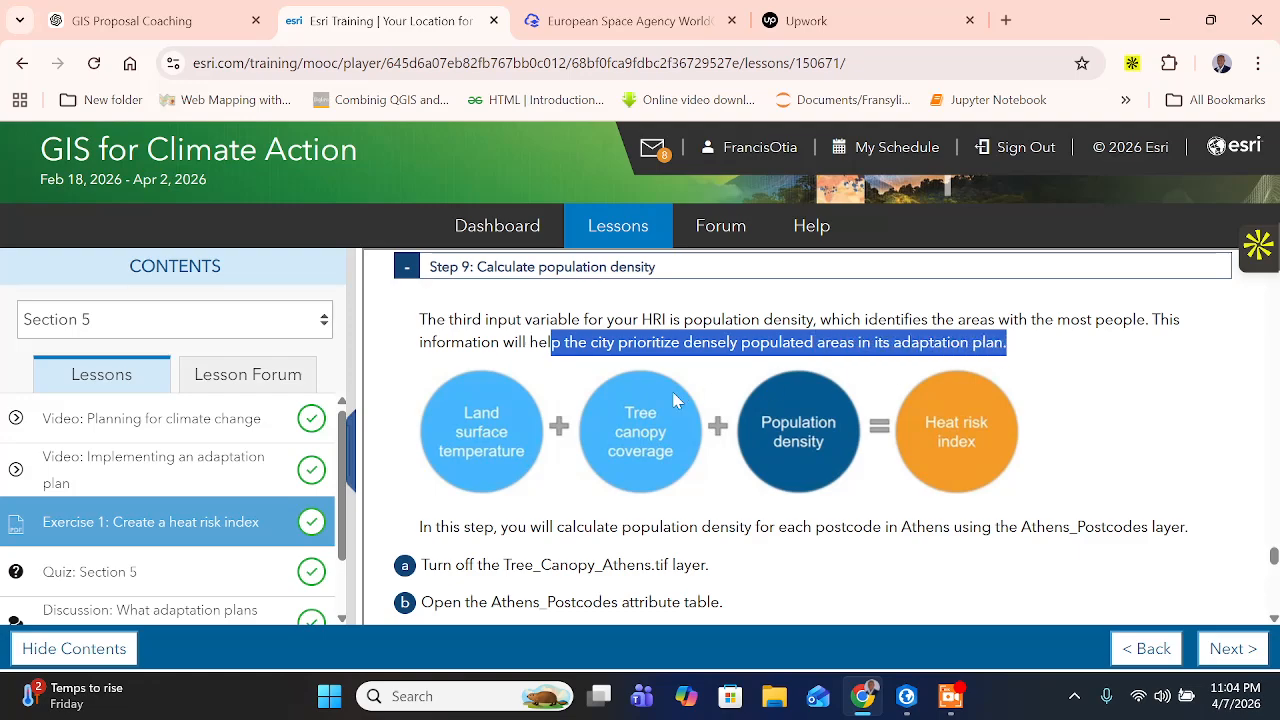
pyautogui.scroll(-1, 674, 400)
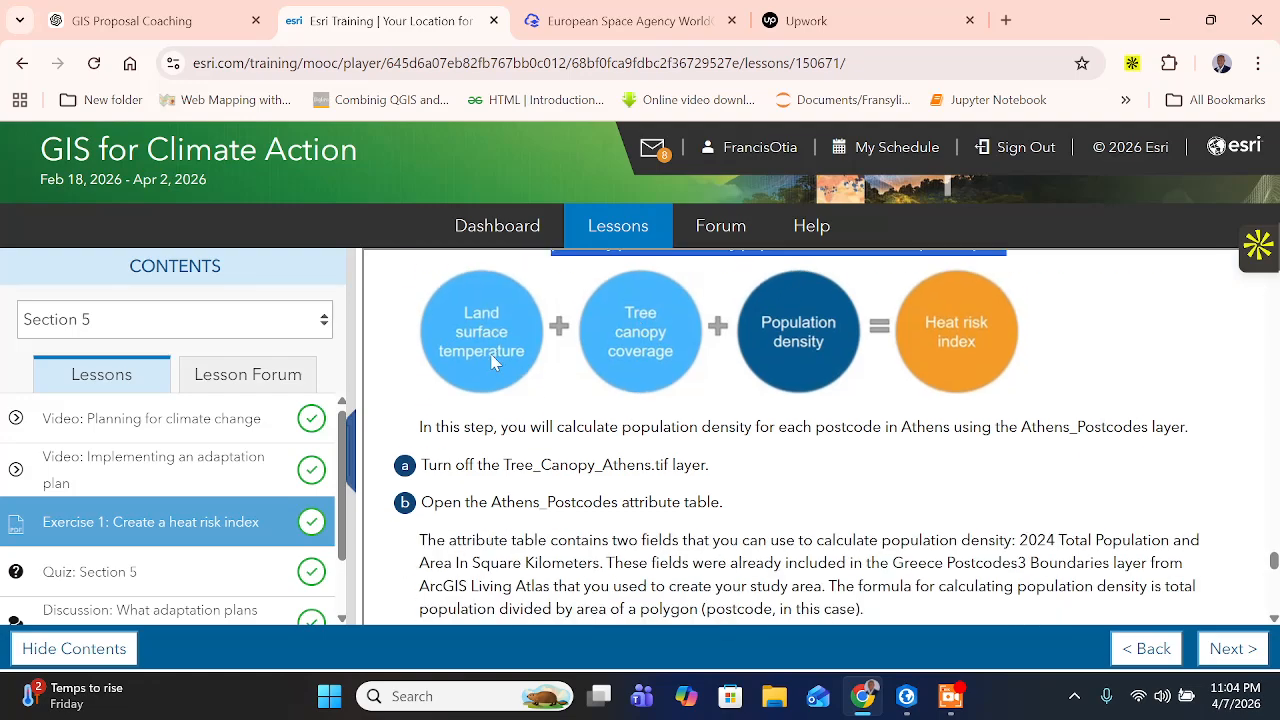
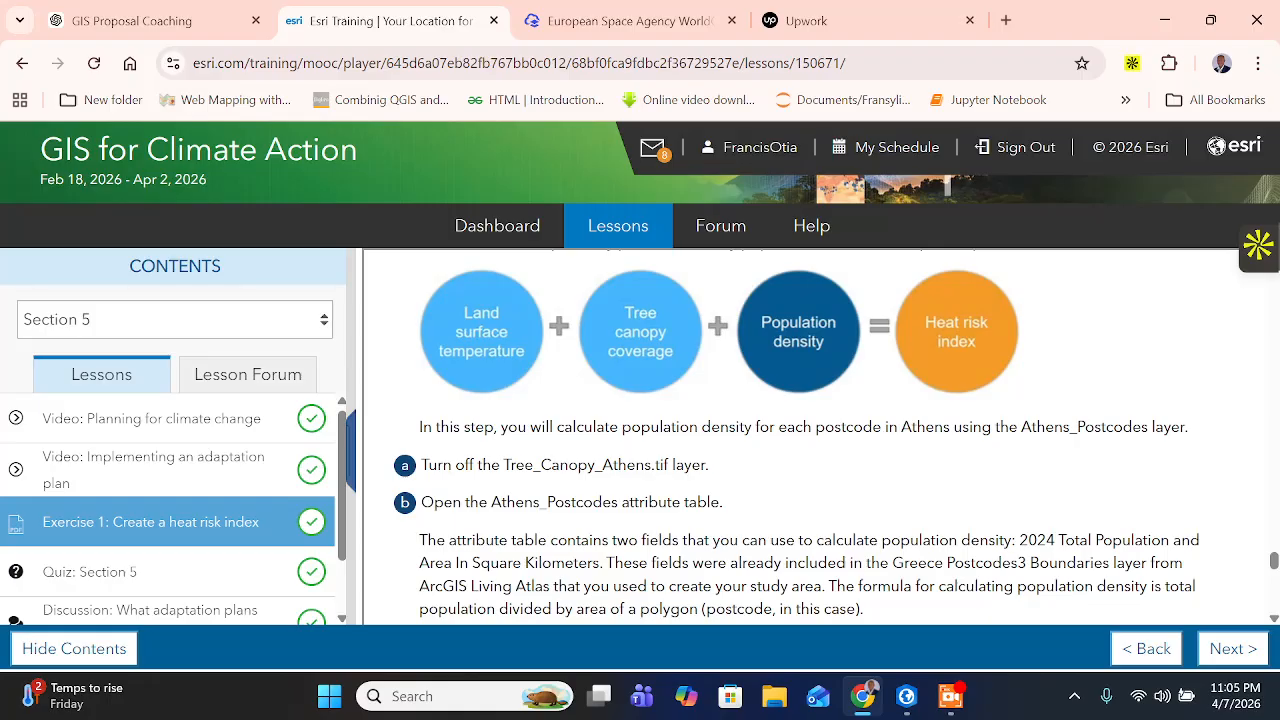
# - Read the first two population density instructions, switch to ArcGIS Pro, and turn off the Tree_Canopy_Athens.tif layer
pyautogui.moveTo(534, 465); pyautogui.dragTo(737, 481)
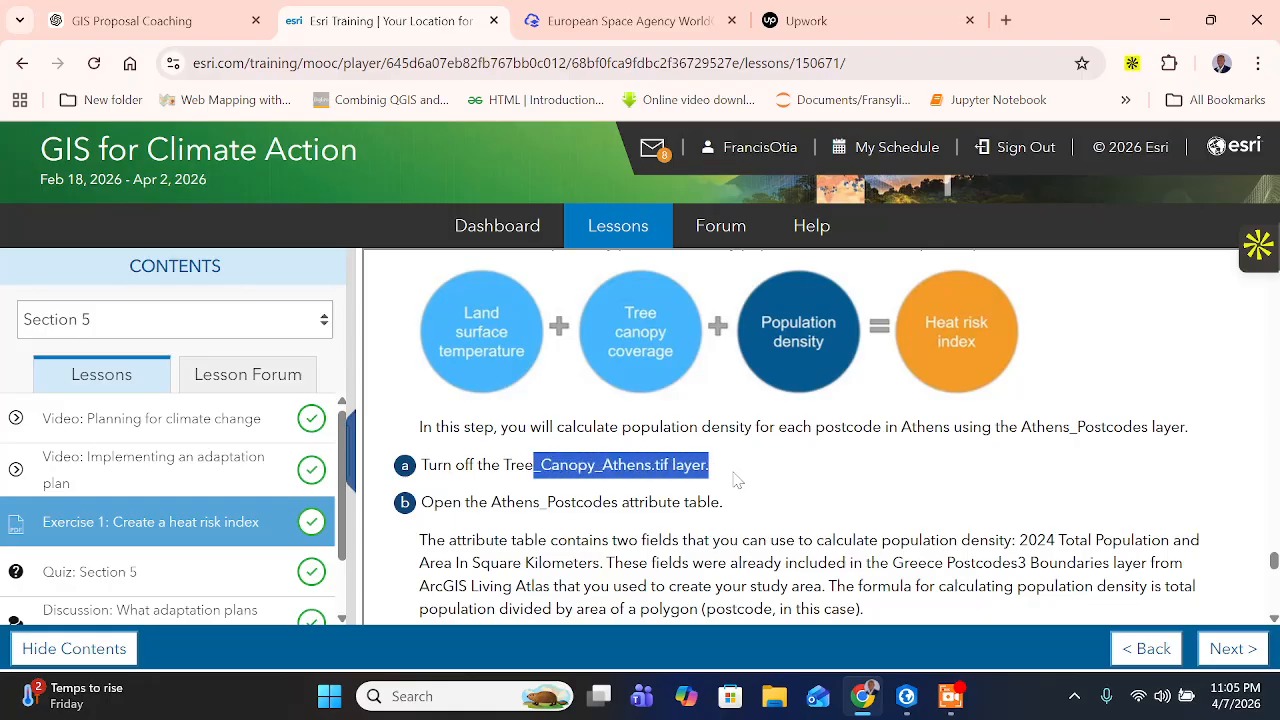
pyautogui.click(737, 481)
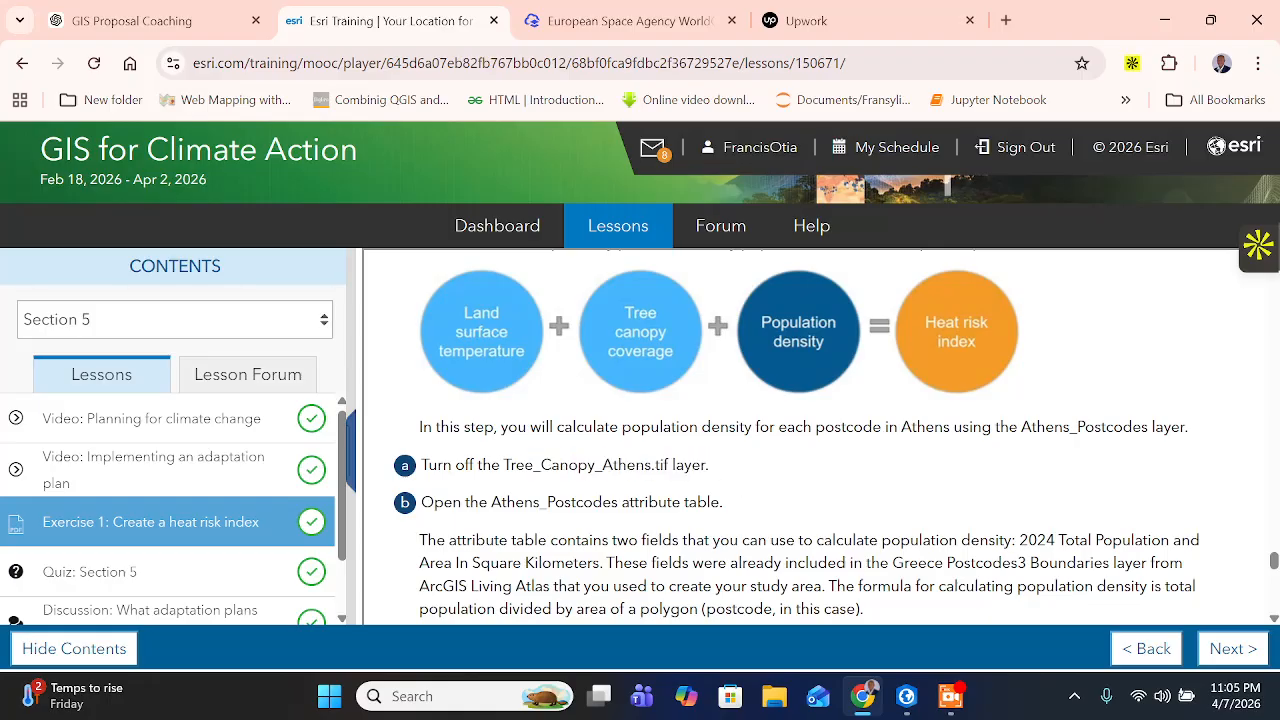
pyautogui.moveTo(442, 502); pyautogui.dragTo(745, 515)
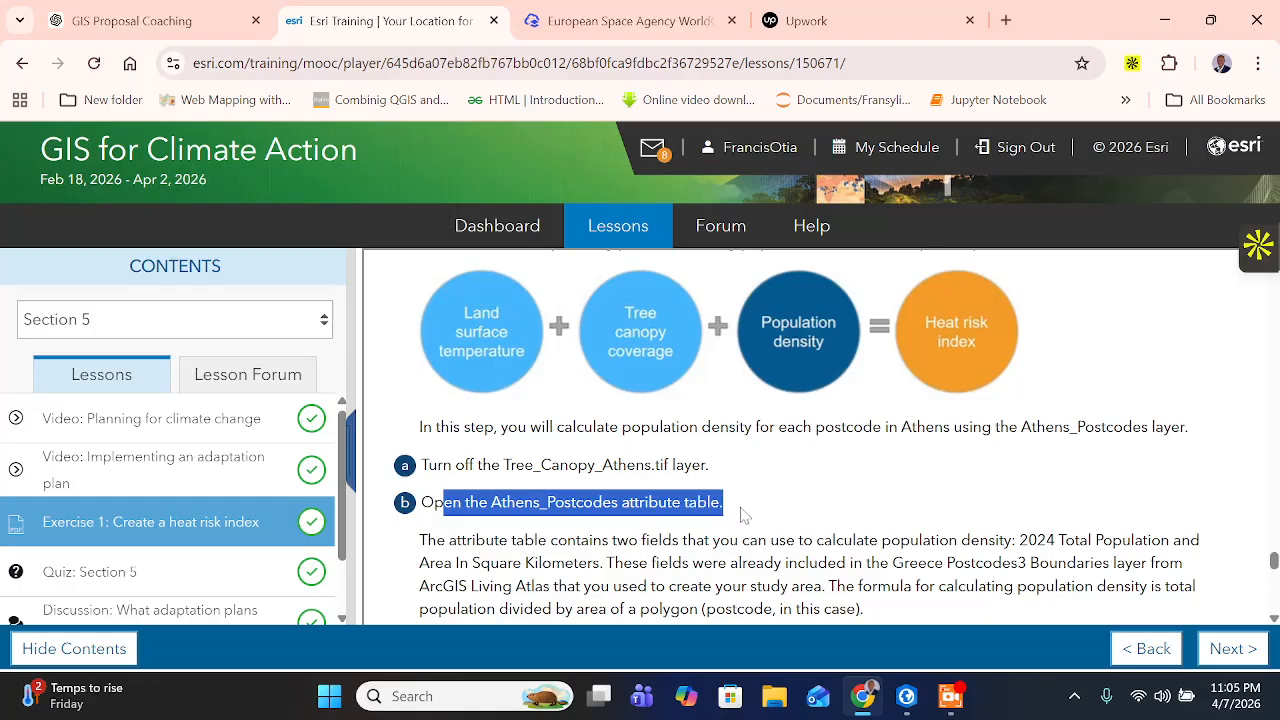
pyautogui.scroll(-1, 860, 528)
pyautogui.click(906, 696)
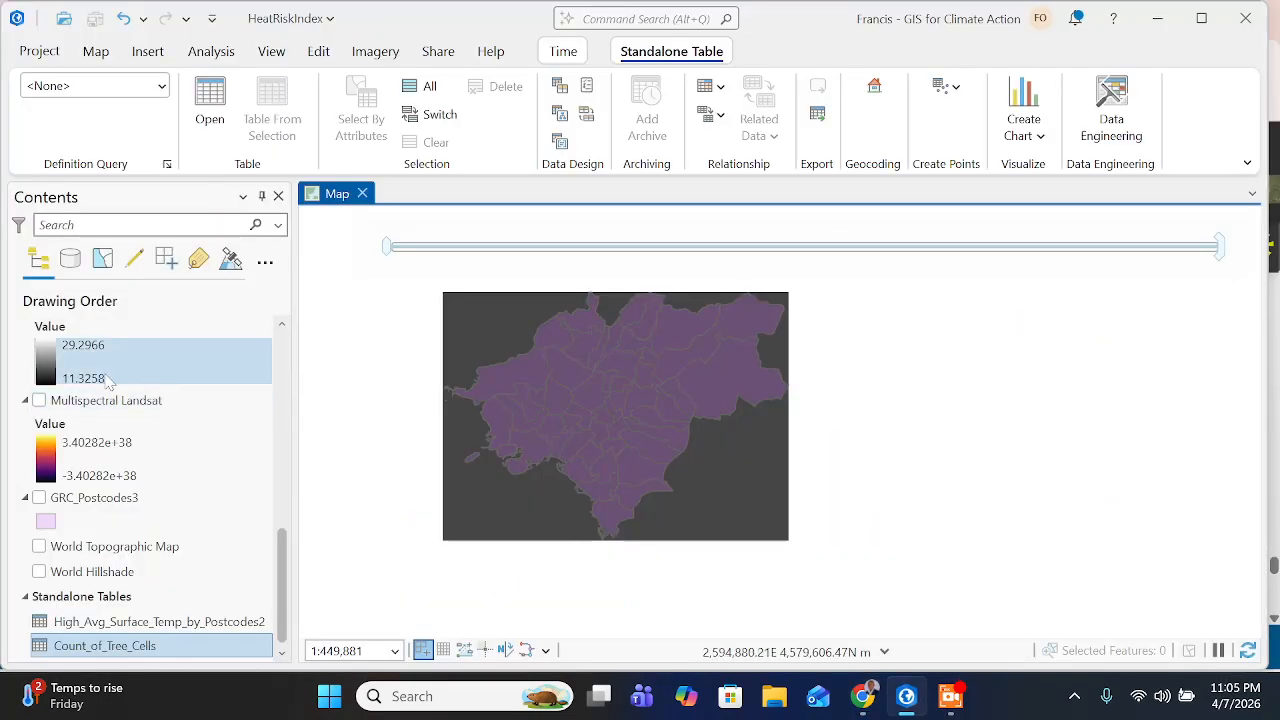
pyautogui.scroll(5, 75, 448)
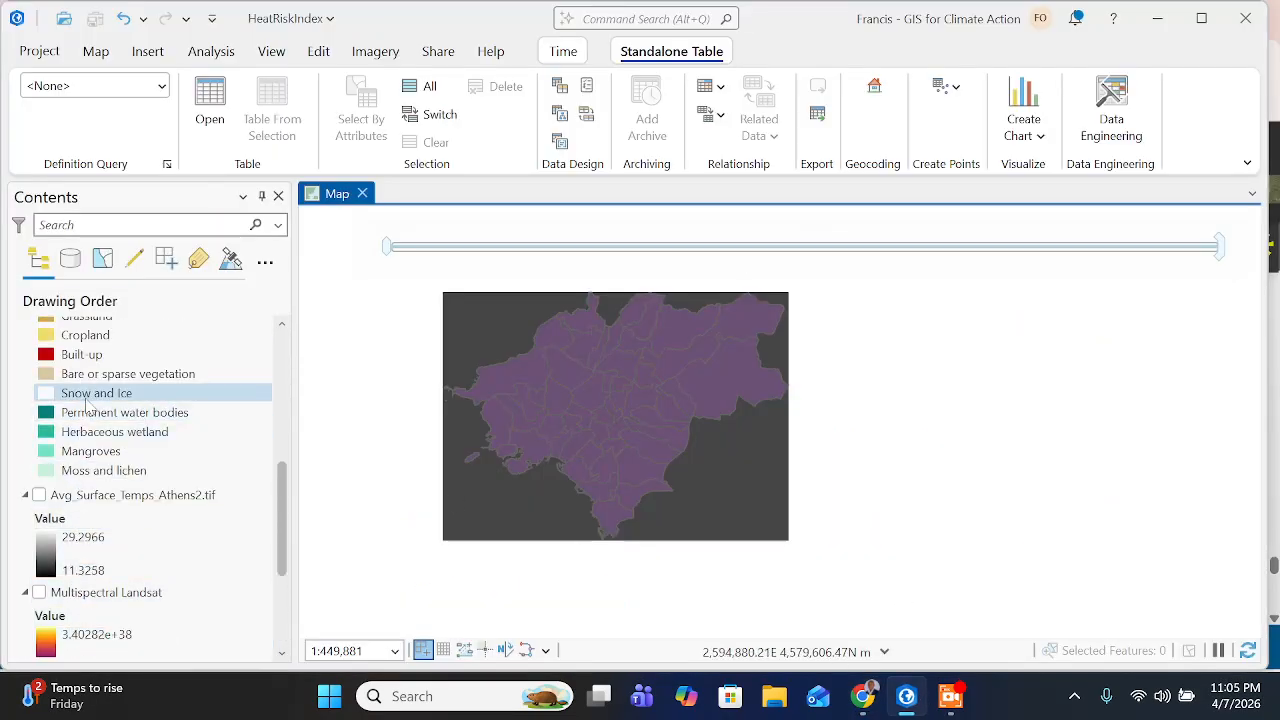
pyautogui.scroll(3, 100, 370)
pyautogui.click(40, 327)
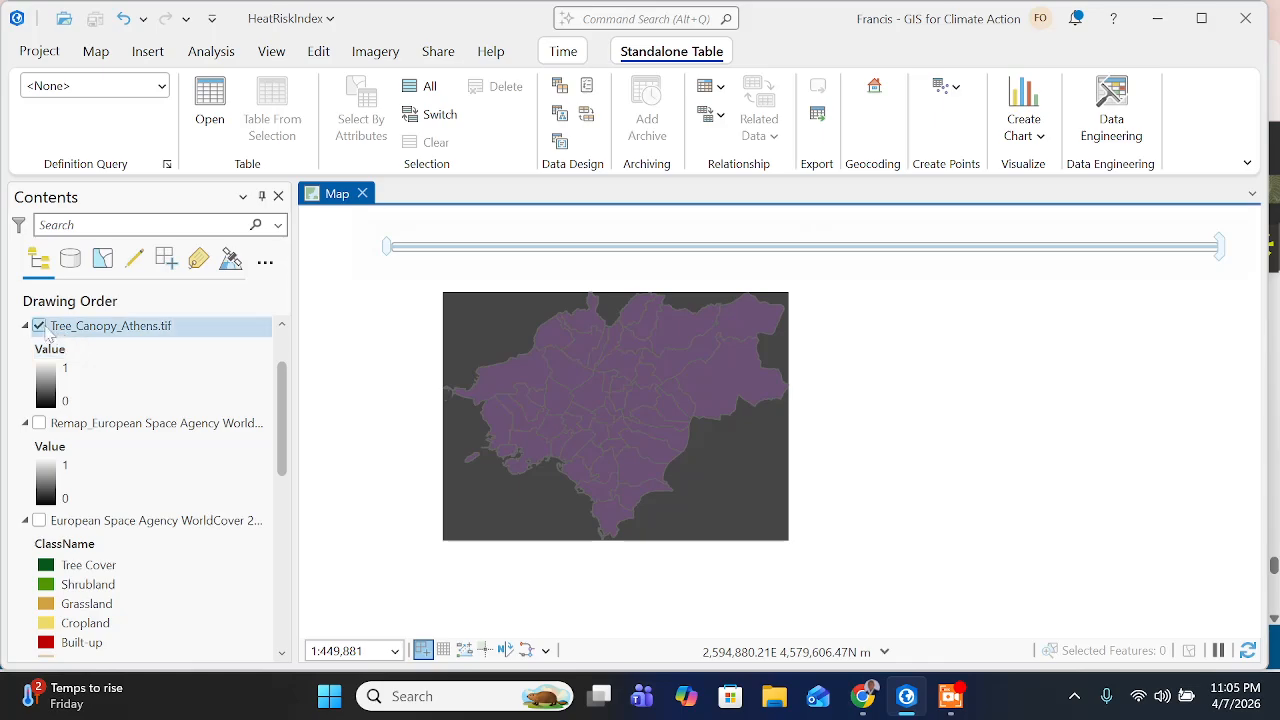
pyautogui.click(40, 326)
# - Open the attribute table of the Athens_Postcodes layer
pyautogui.scroll(-2, 155, 432)
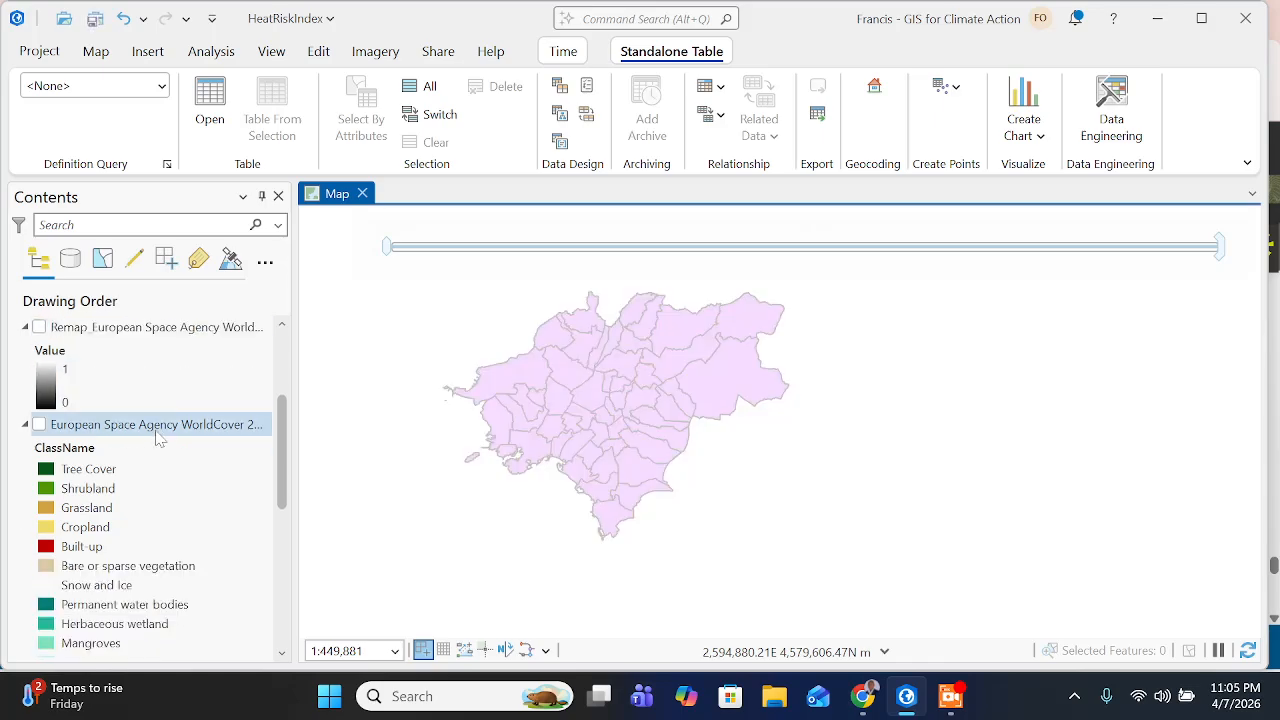
pyautogui.scroll(3, 157, 437)
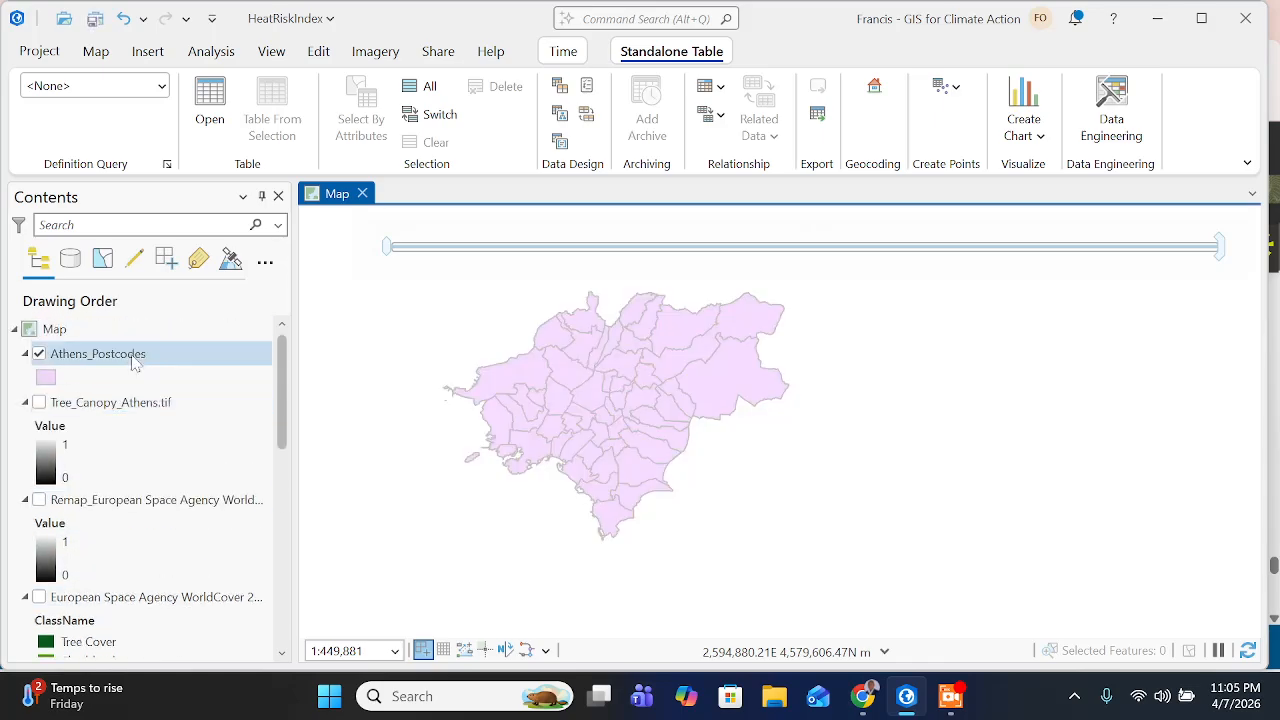
pyautogui.click(137, 360)
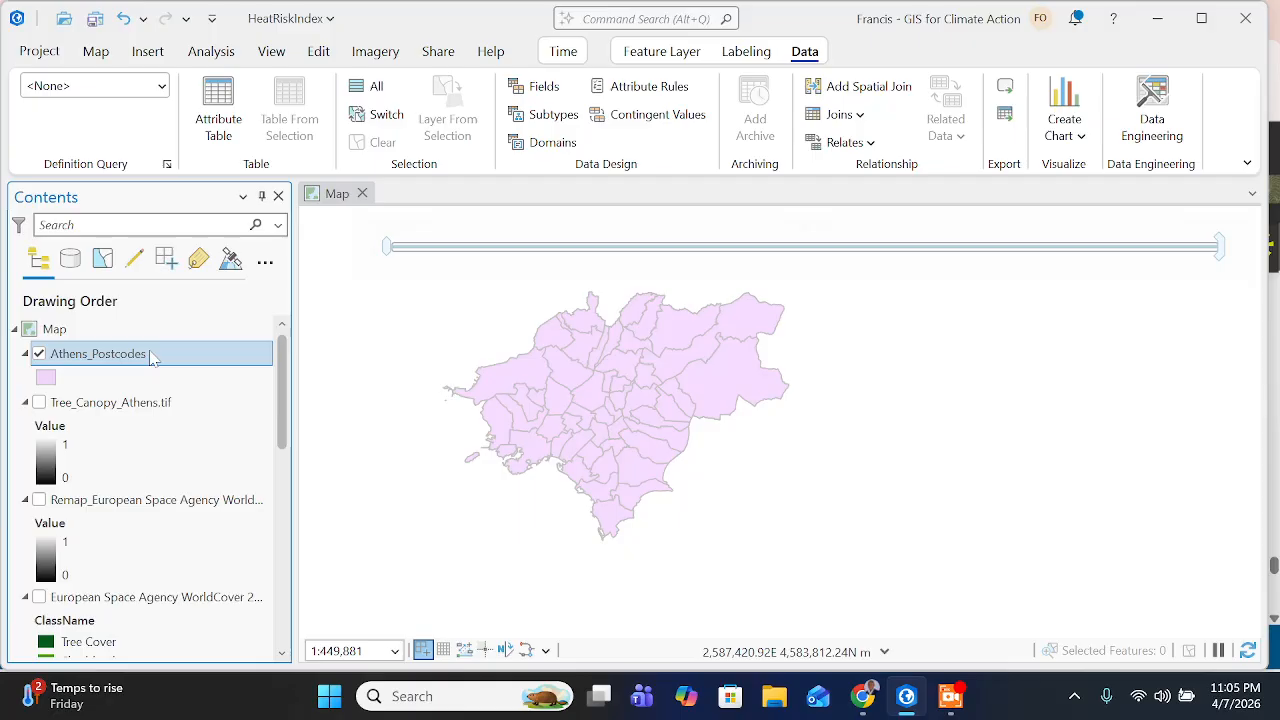
pyautogui.rightClick(150, 358)
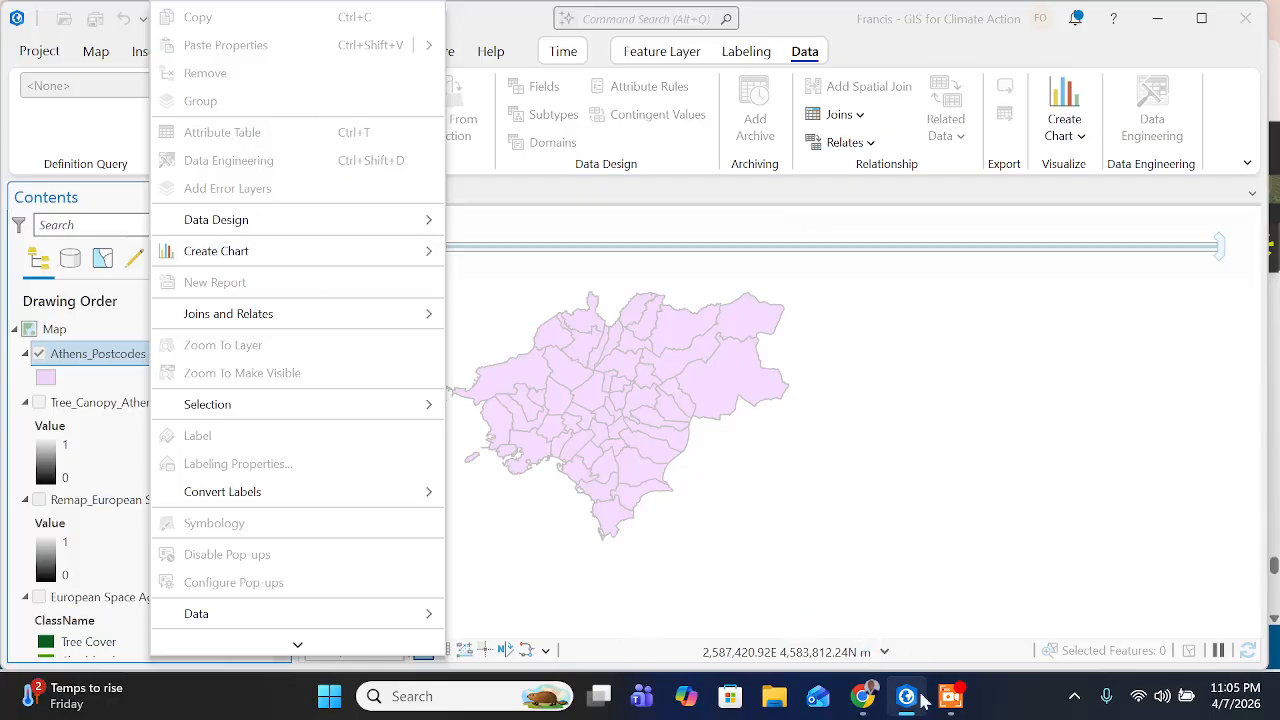
pyautogui.click(950, 698)
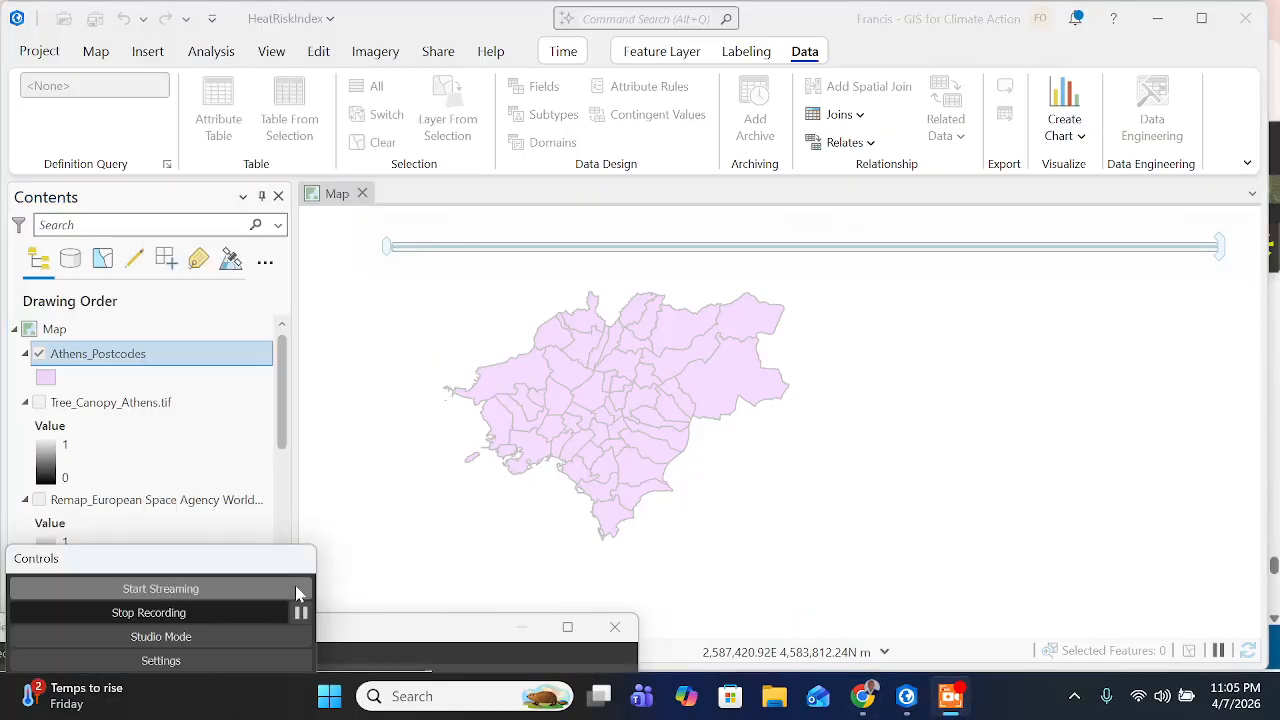
pyautogui.click(300, 612)
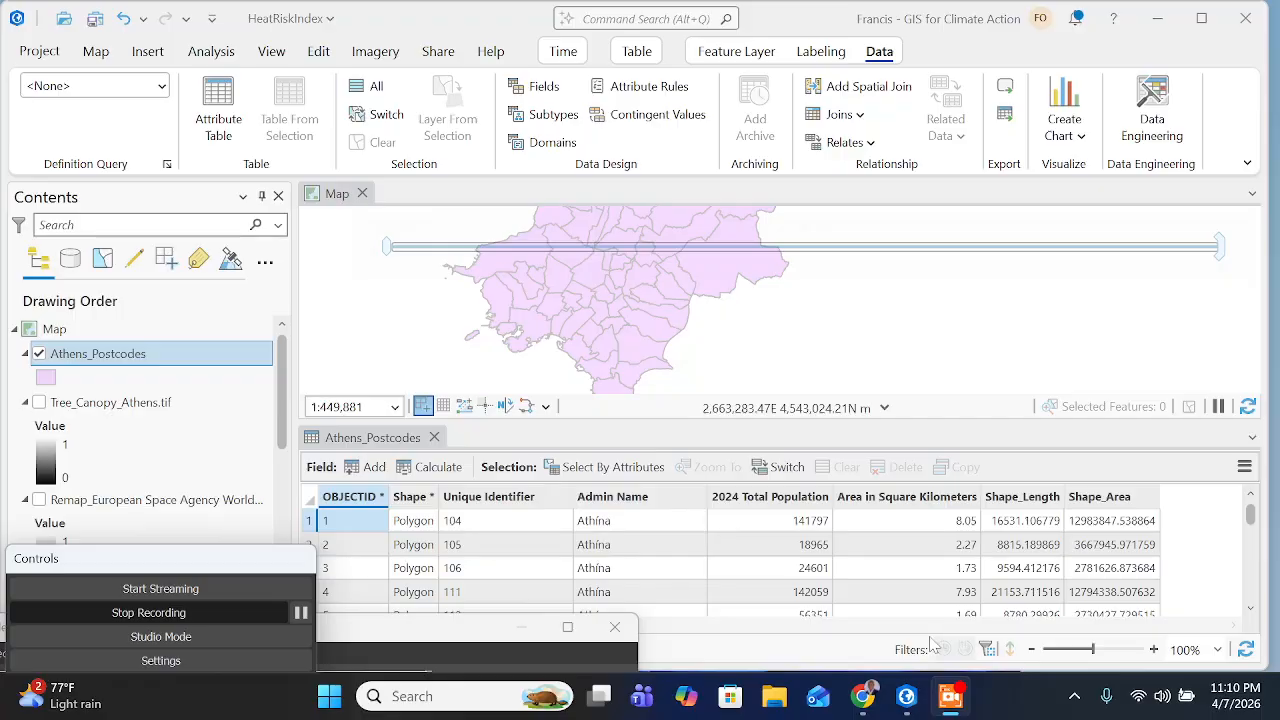
# - Read the population density fields and formula on the training page, then return to ArcGIS Pro to examine those fields in the Athens_Postcodes table
pyautogui.click(862, 696)
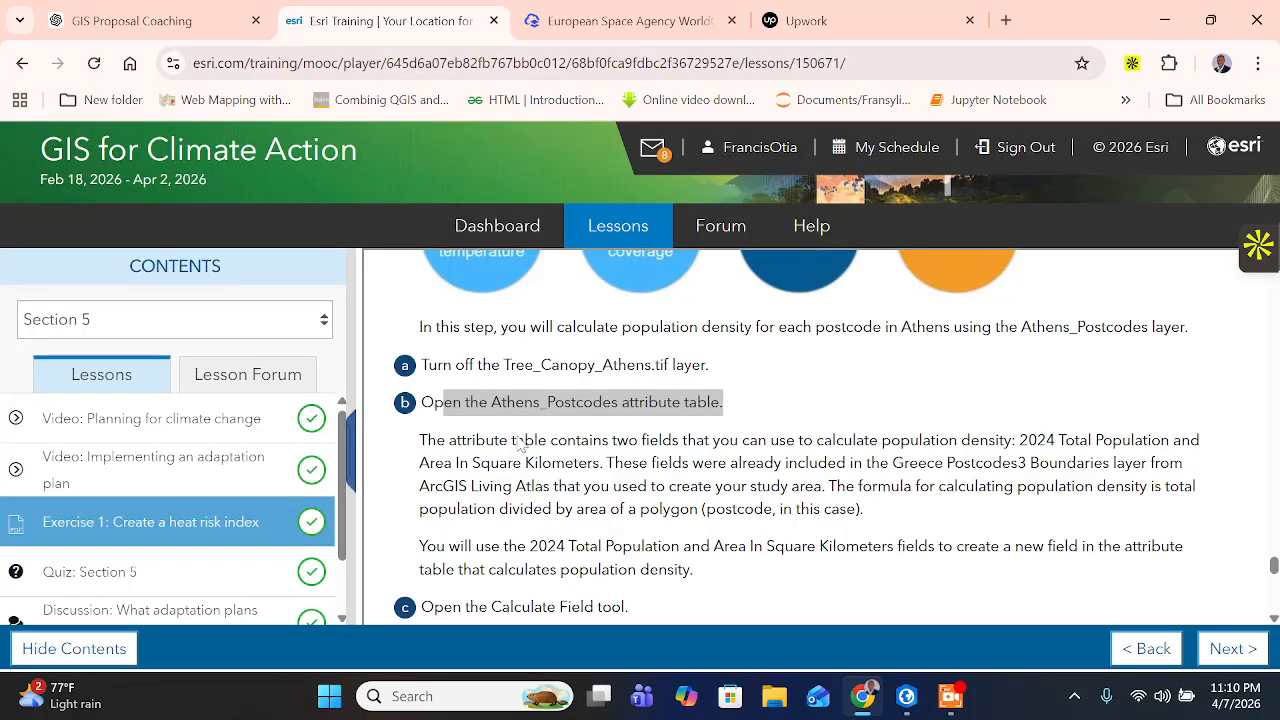
pyautogui.scroll(-1, 519, 445)
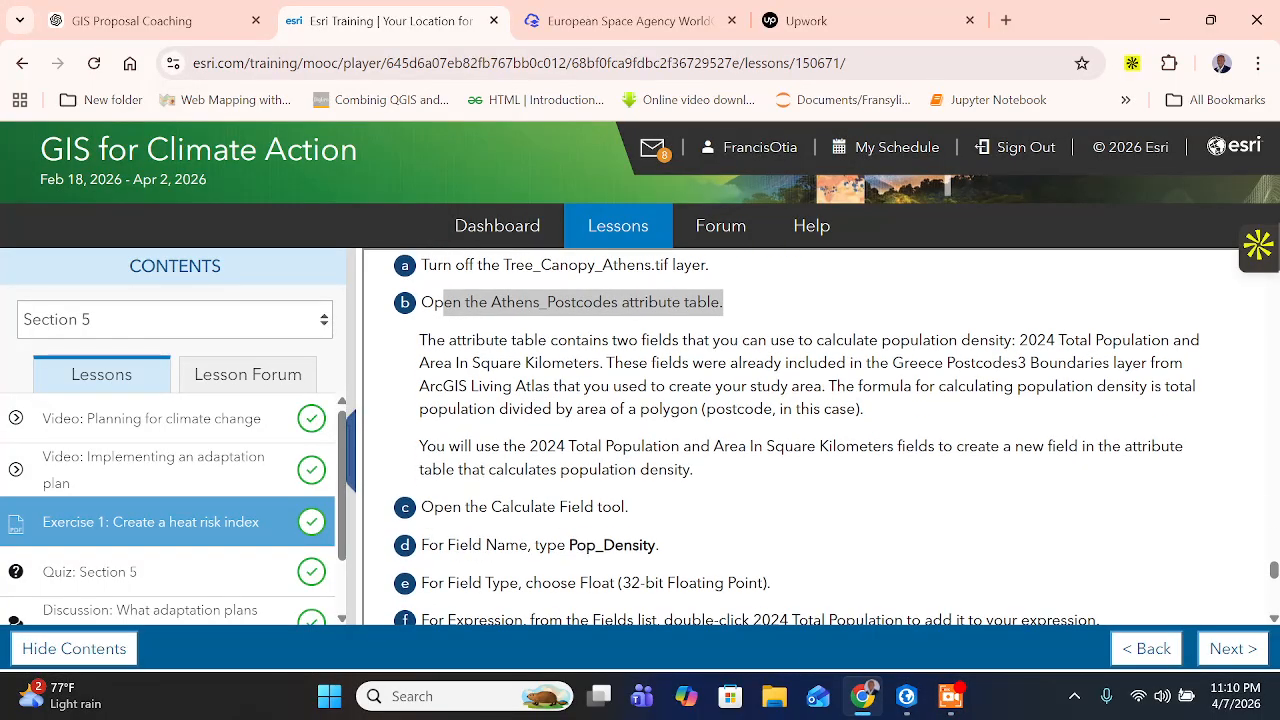
pyautogui.moveTo(427, 340); pyautogui.dragTo(600, 363)
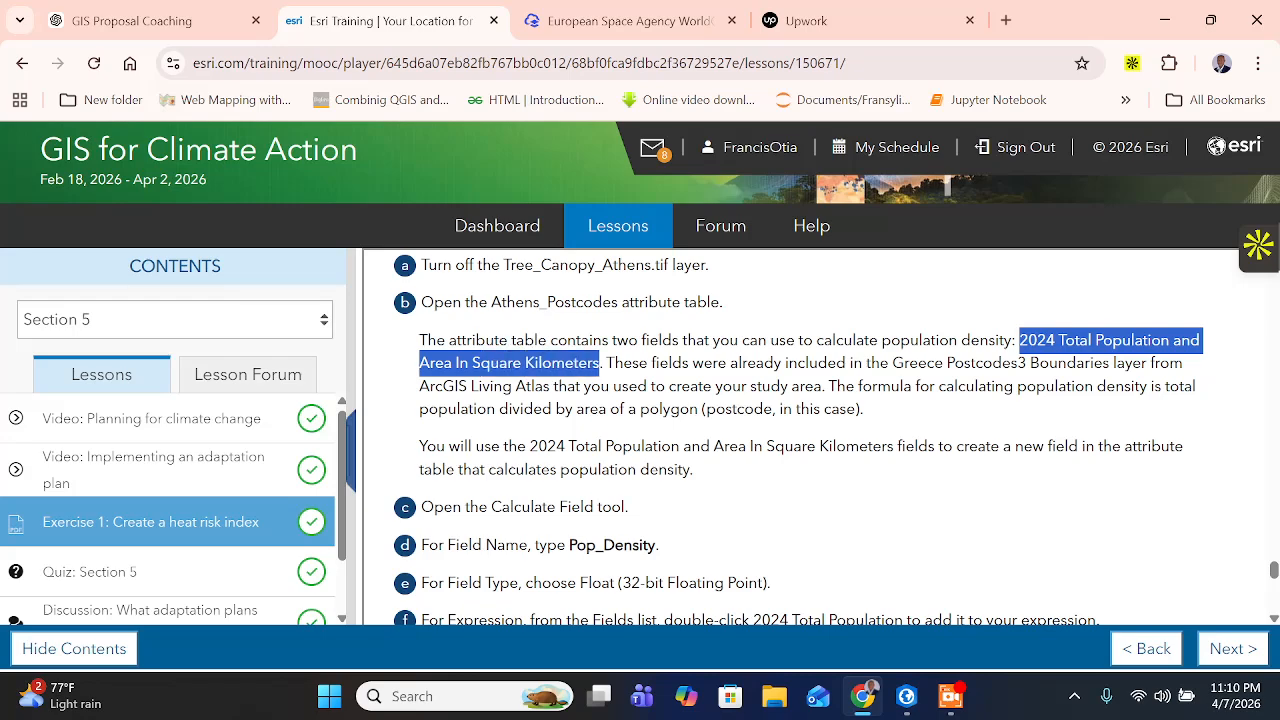
pyautogui.moveTo(638, 363); pyautogui.dragTo(660, 363)
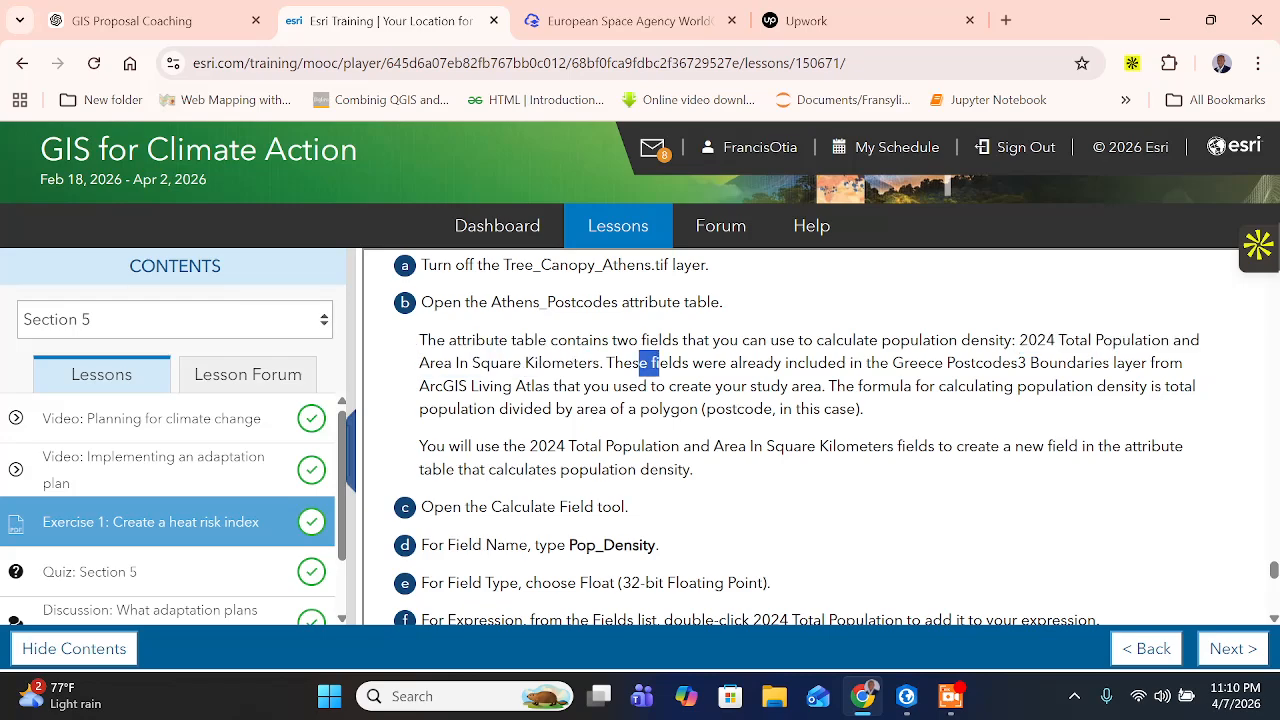
pyautogui.moveTo(756, 363); pyautogui.dragTo(856, 408)
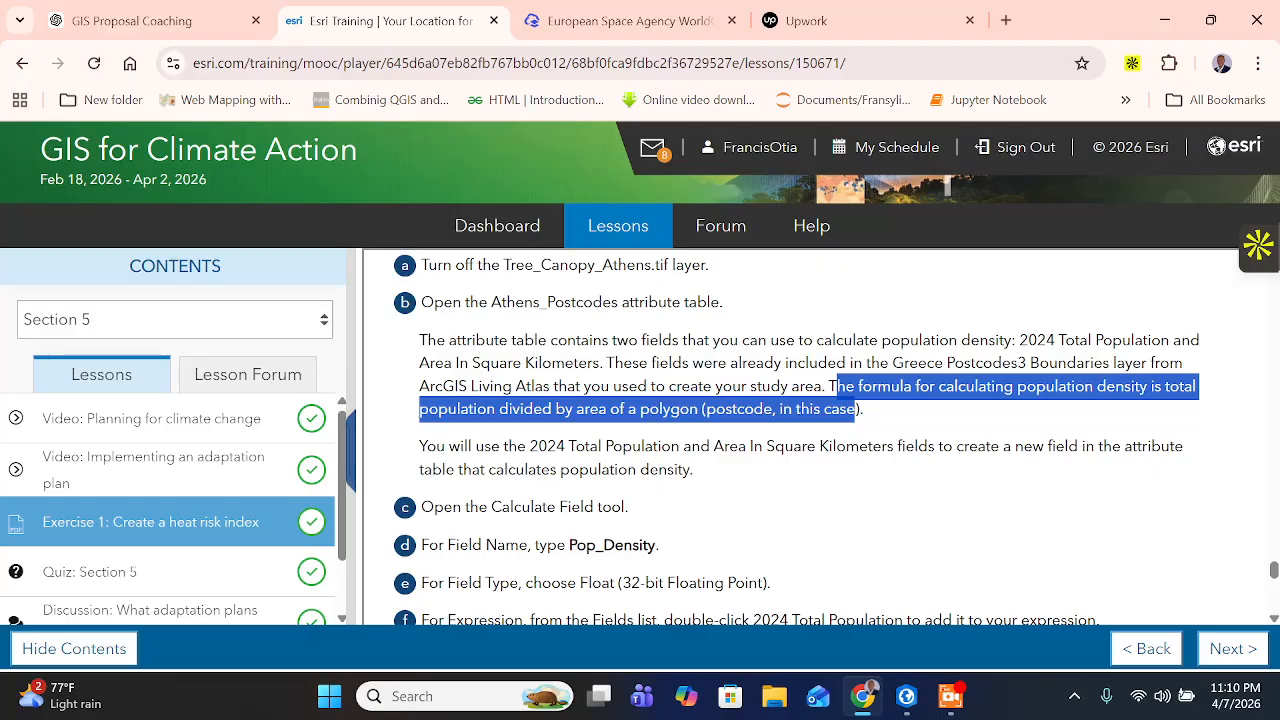
pyautogui.click(906, 696)
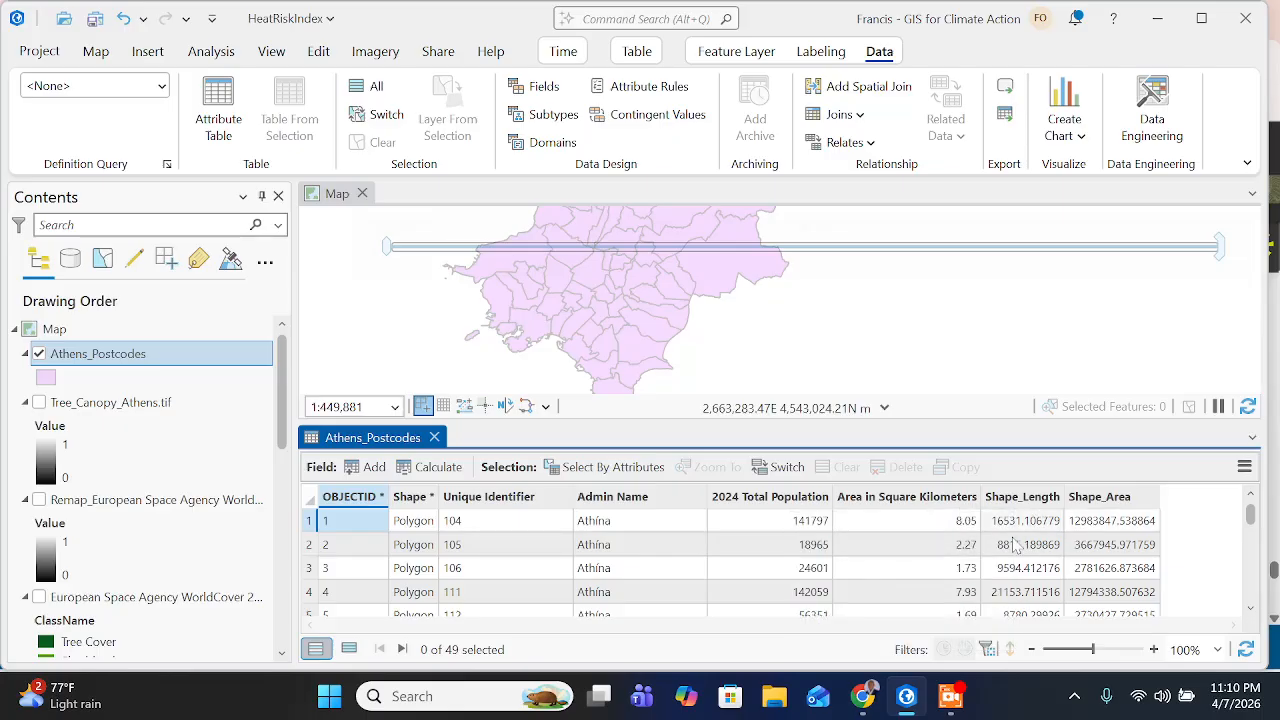
# - Switch to the training page and read how to create the population density field with the Calculate Field tool
pyautogui.click(862, 696)
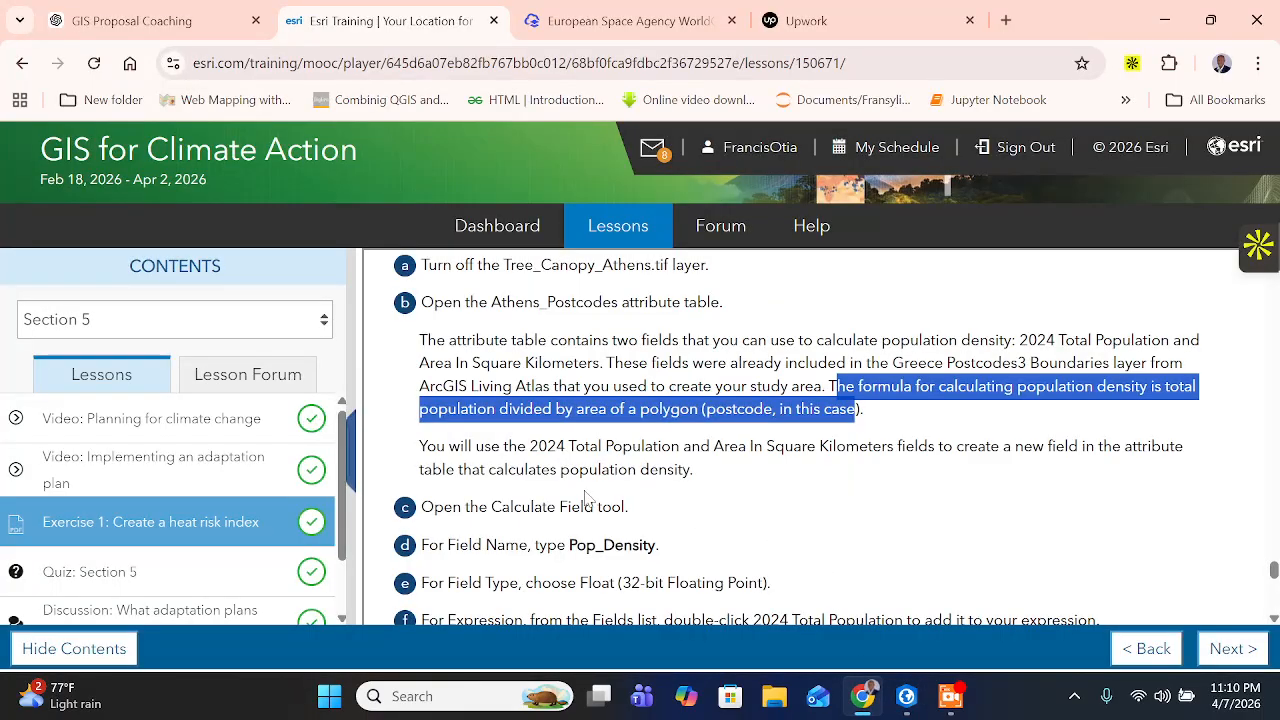
pyautogui.click(852, 420)
pyautogui.moveTo(556, 446); pyautogui.dragTo(741, 476)
pyautogui.scroll(-1, 790, 440)
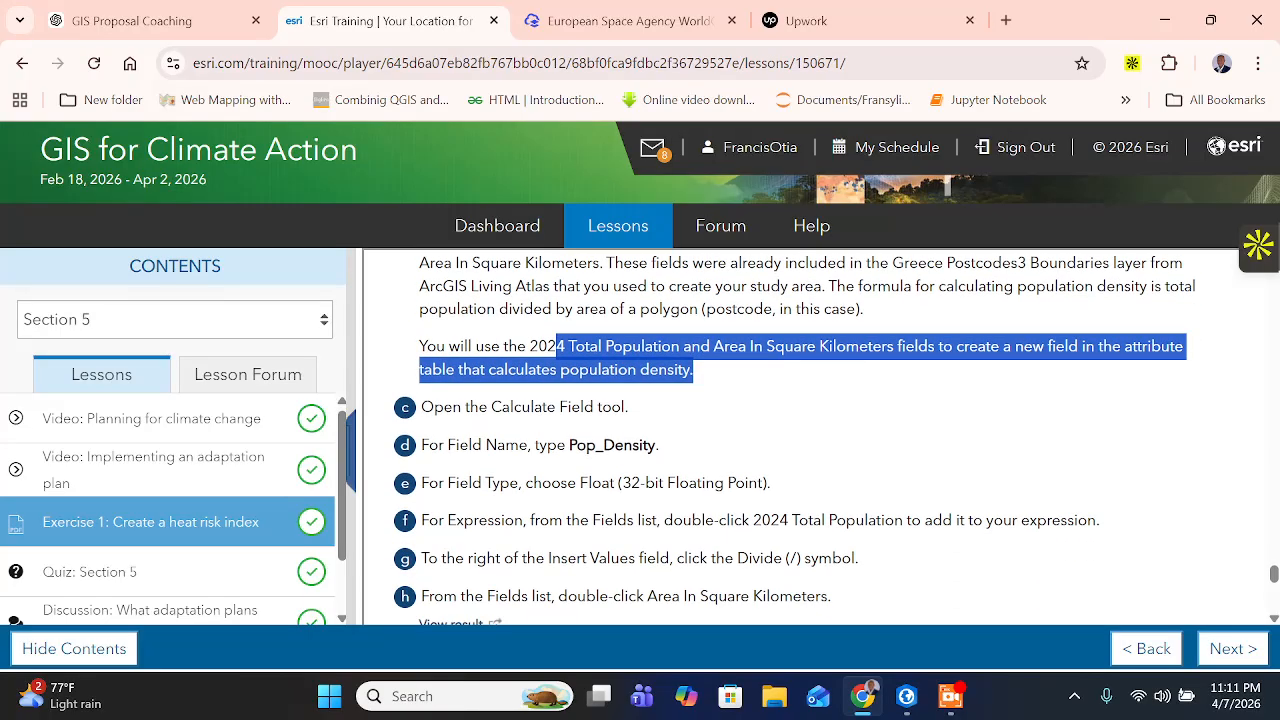
pyautogui.moveTo(512, 406); pyautogui.dragTo(646, 406)
pyautogui.scroll(-1, 668, 408)
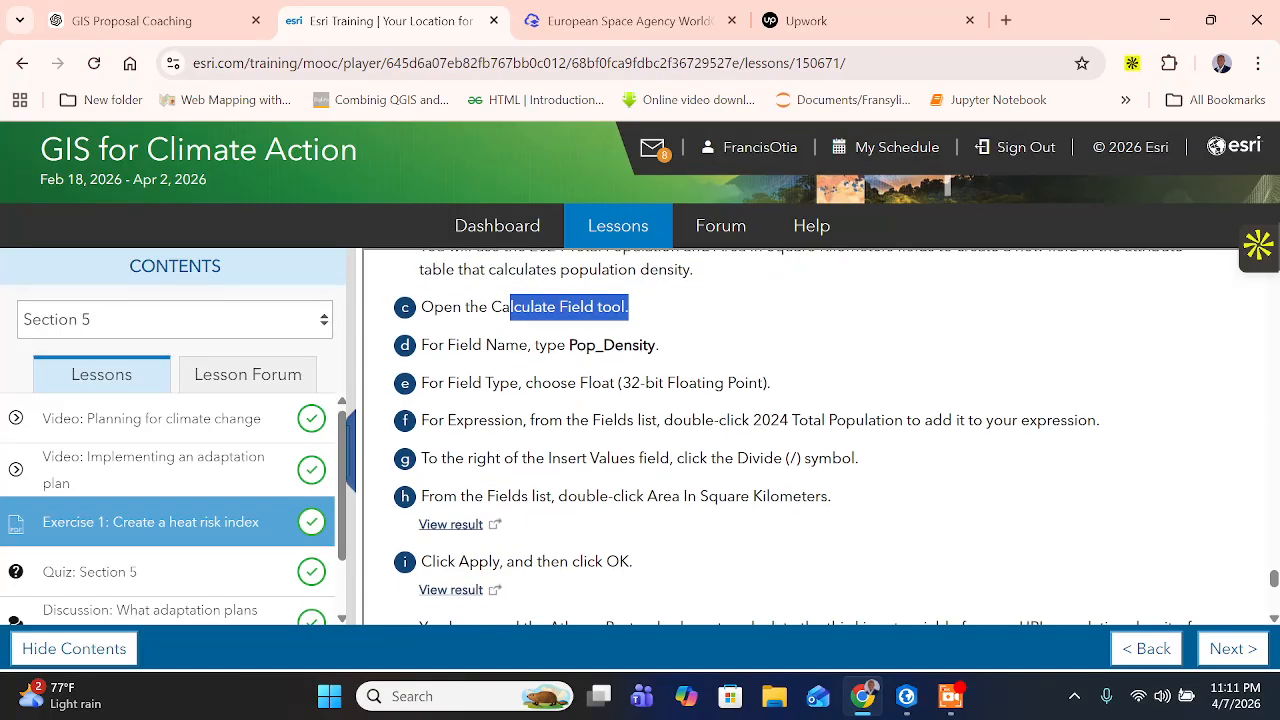
pyautogui.moveTo(472, 346); pyautogui.dragTo(482, 346)
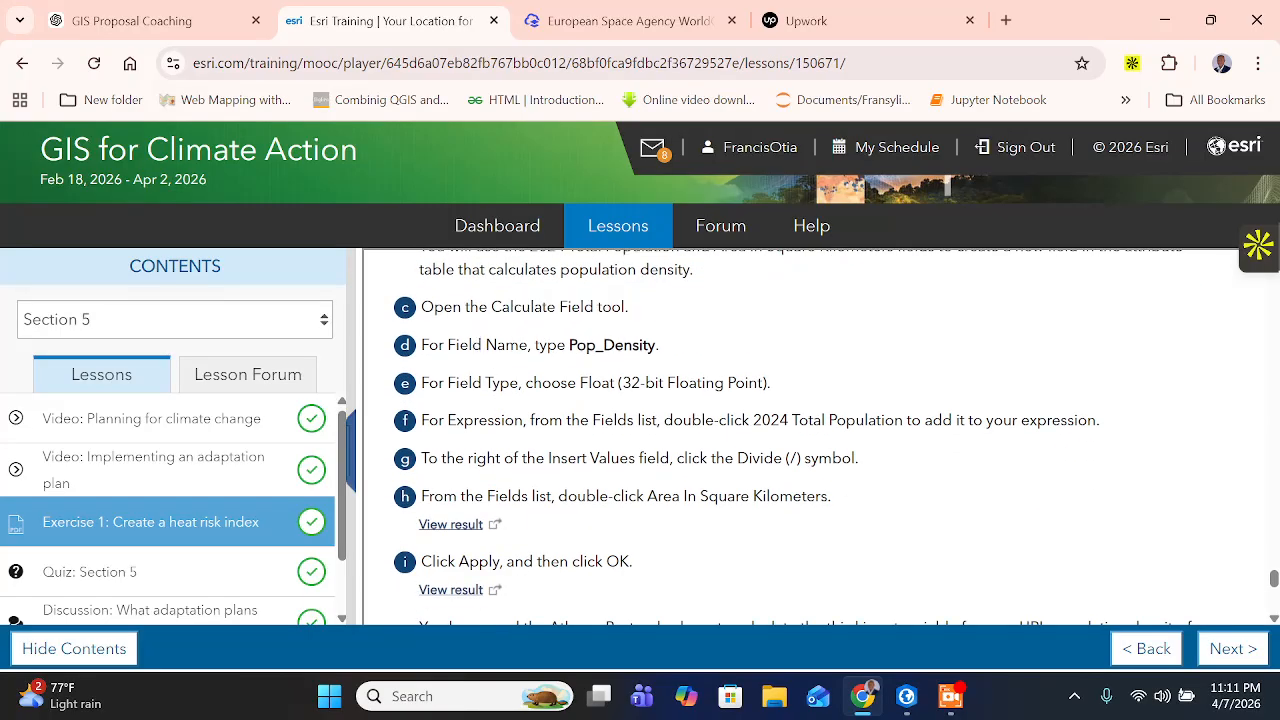
# - Copy Pop_Density from the instructions, switch to ArcGIS Pro, and enter it as the field name in Calculate Field for Athens_Postcodes
pyautogui.moveTo(569, 345); pyautogui.dragTo(656, 345)
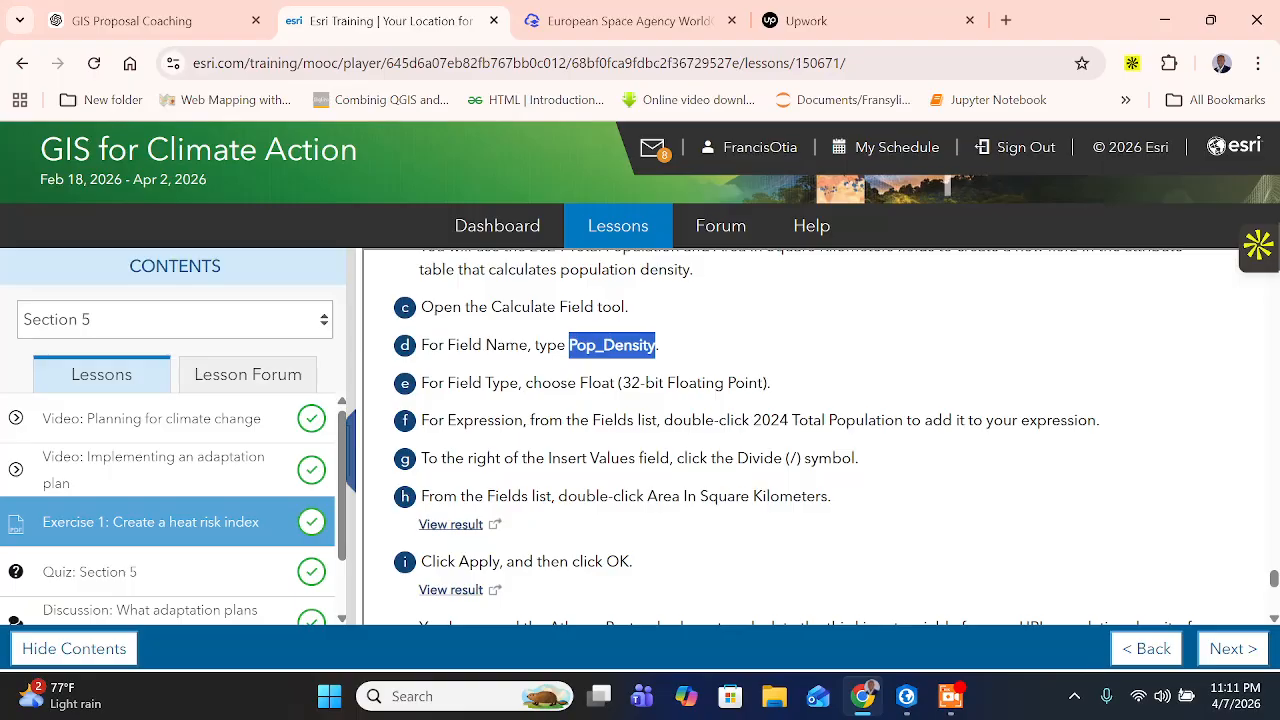
pyautogui.rightClick(632, 347)
pyautogui.click(663, 371)
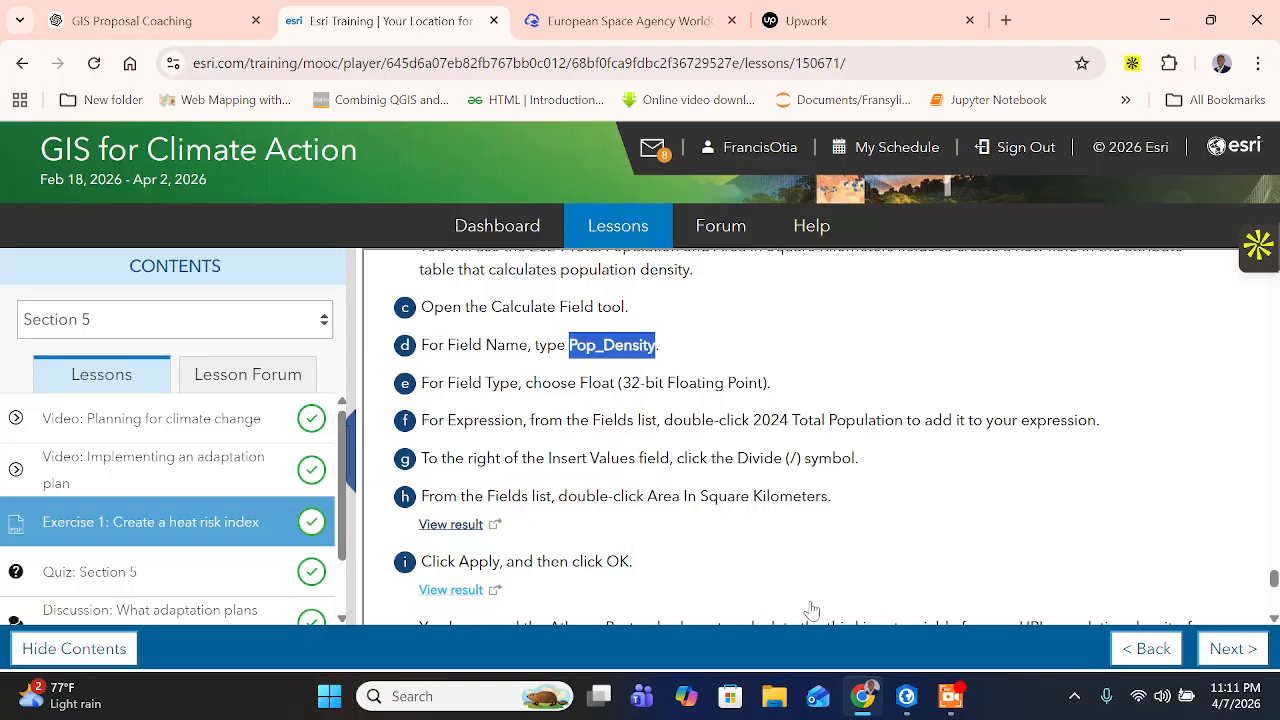
pyautogui.click(907, 697)
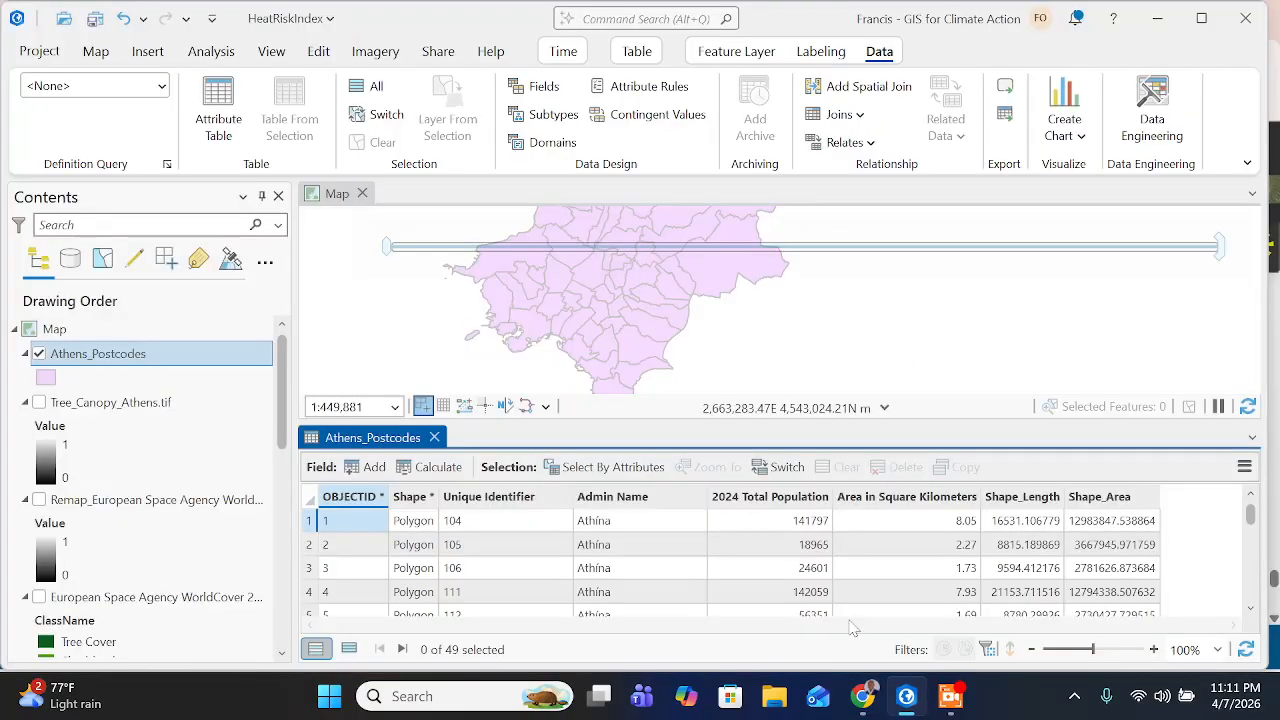
pyautogui.click(440, 467)
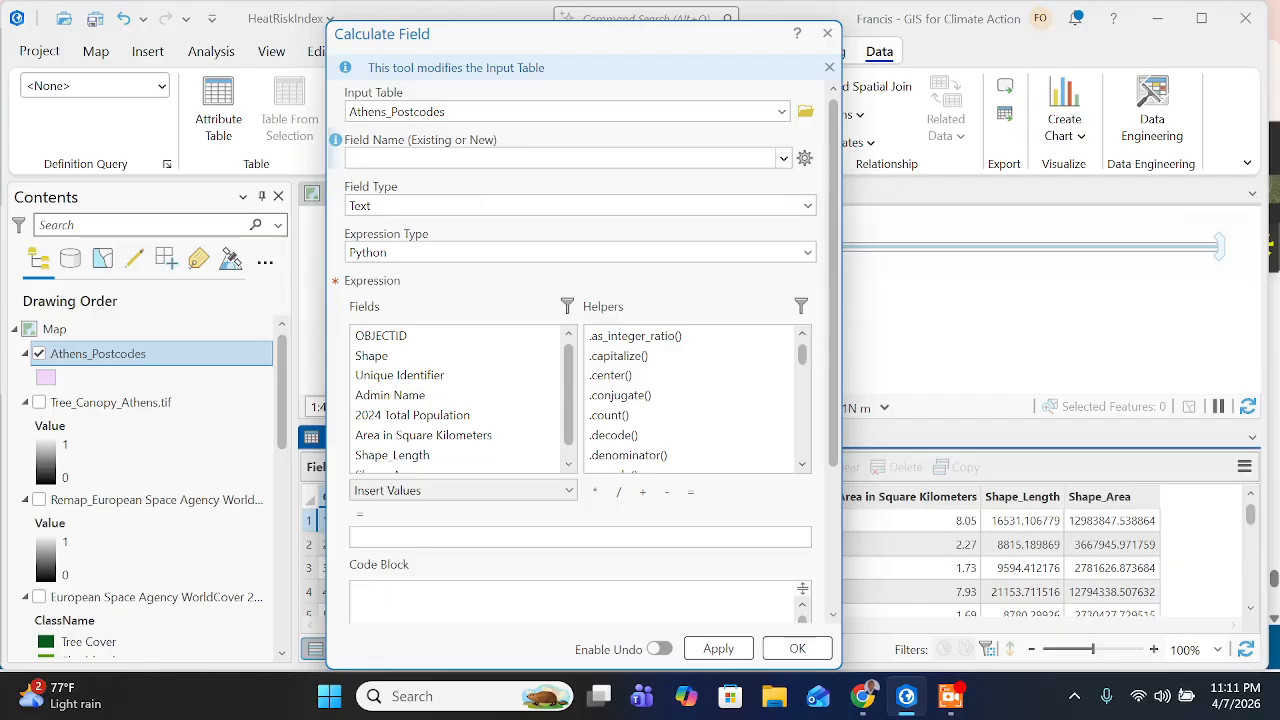
pyautogui.hotkey('ctrl', 'v')
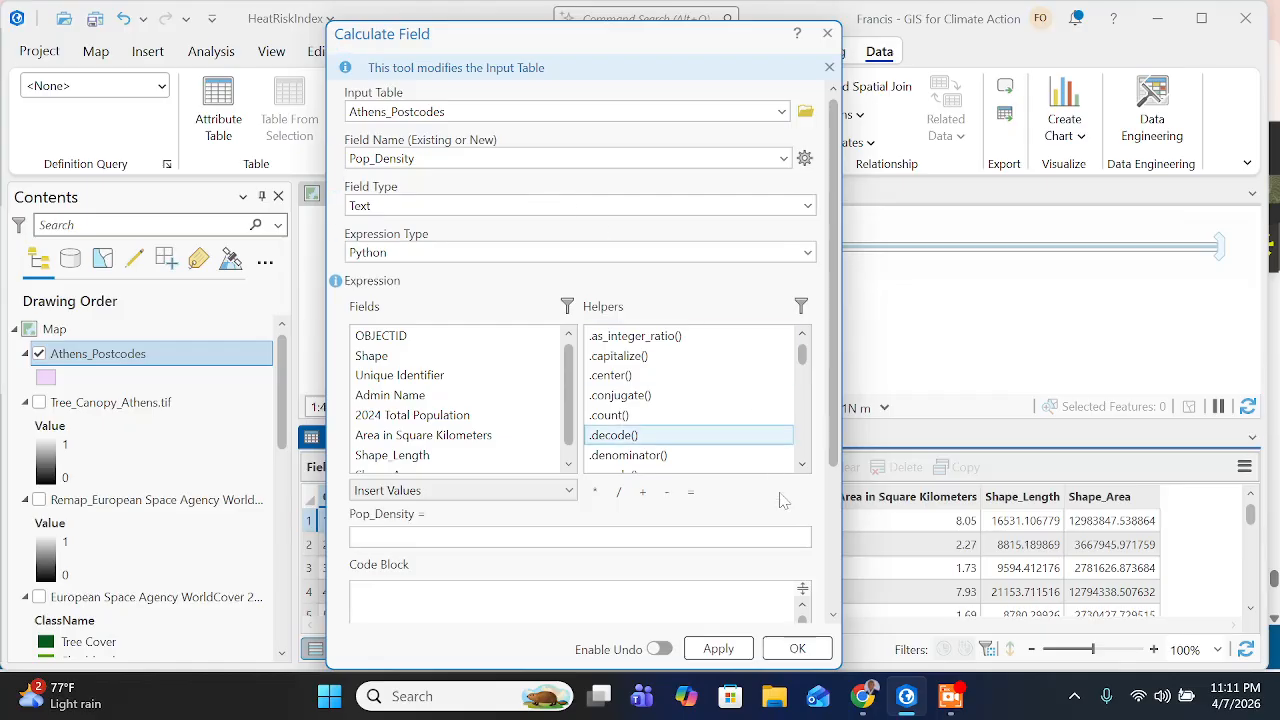
# - Check the field type instruction on the training page, return to ArcGIS Pro, and set the field type to Float (32-bit floating point)
pyautogui.click(862, 696)
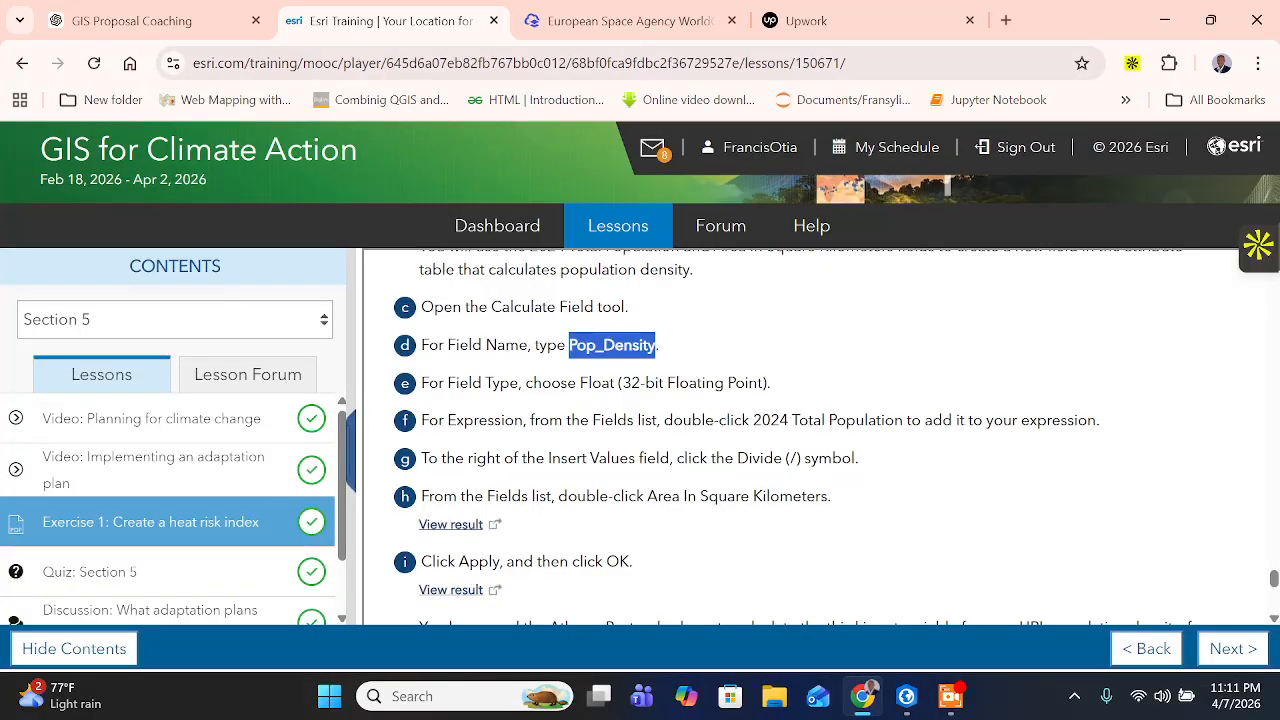
pyautogui.click(690, 383)
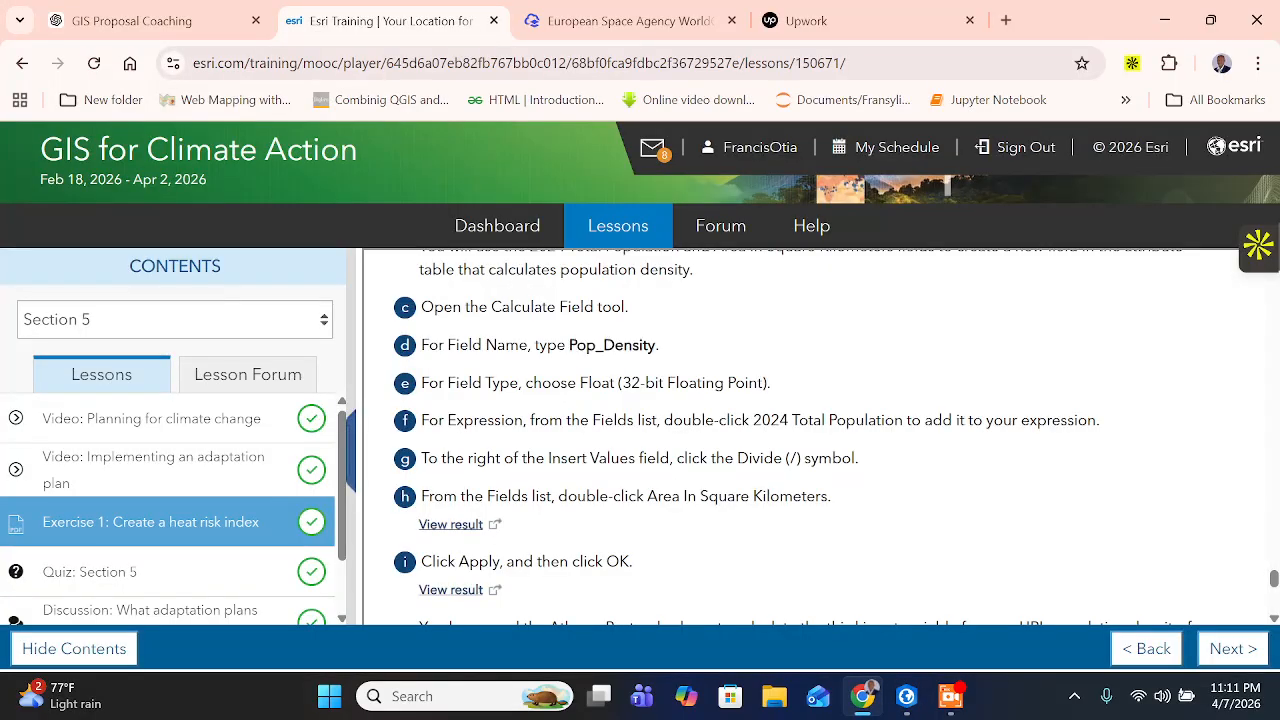
pyautogui.click(906, 696)
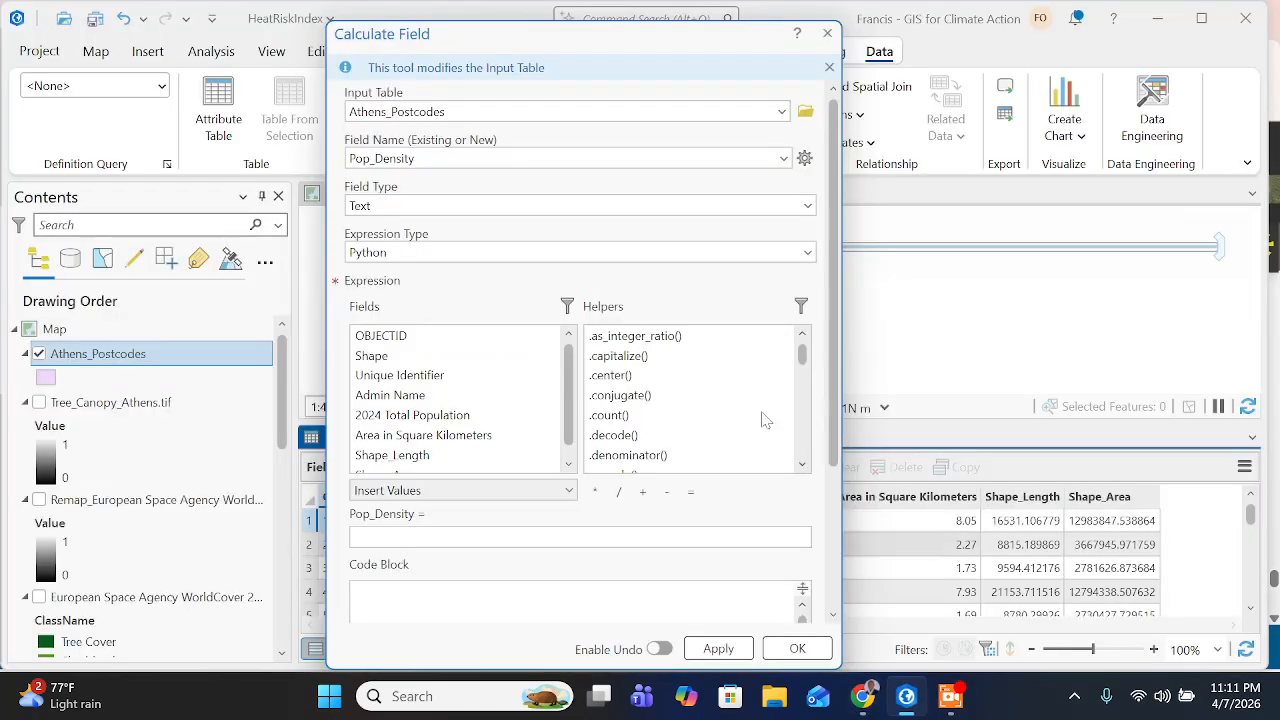
pyautogui.click(810, 207)
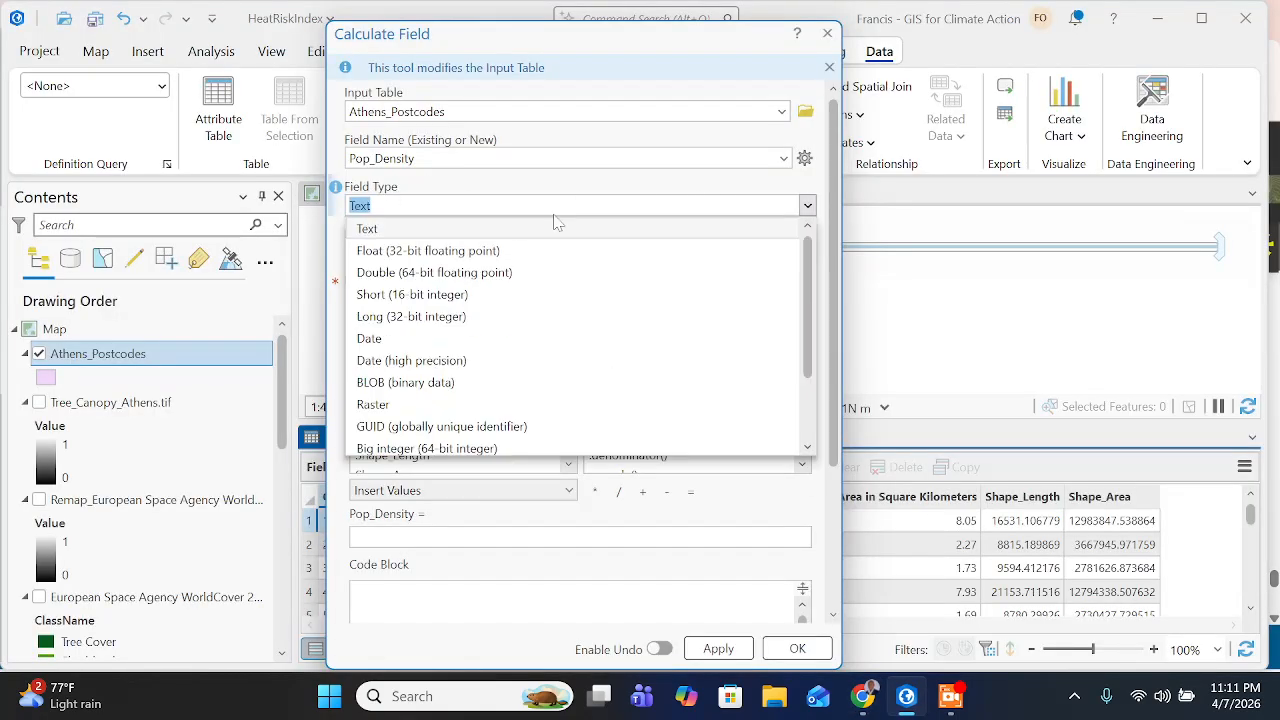
pyautogui.click(405, 252)
# - Read the expression instruction on the training page, return to ArcGIS Pro, and add 2024 Total Population to the Pop_Density expression
pyautogui.click(862, 696)
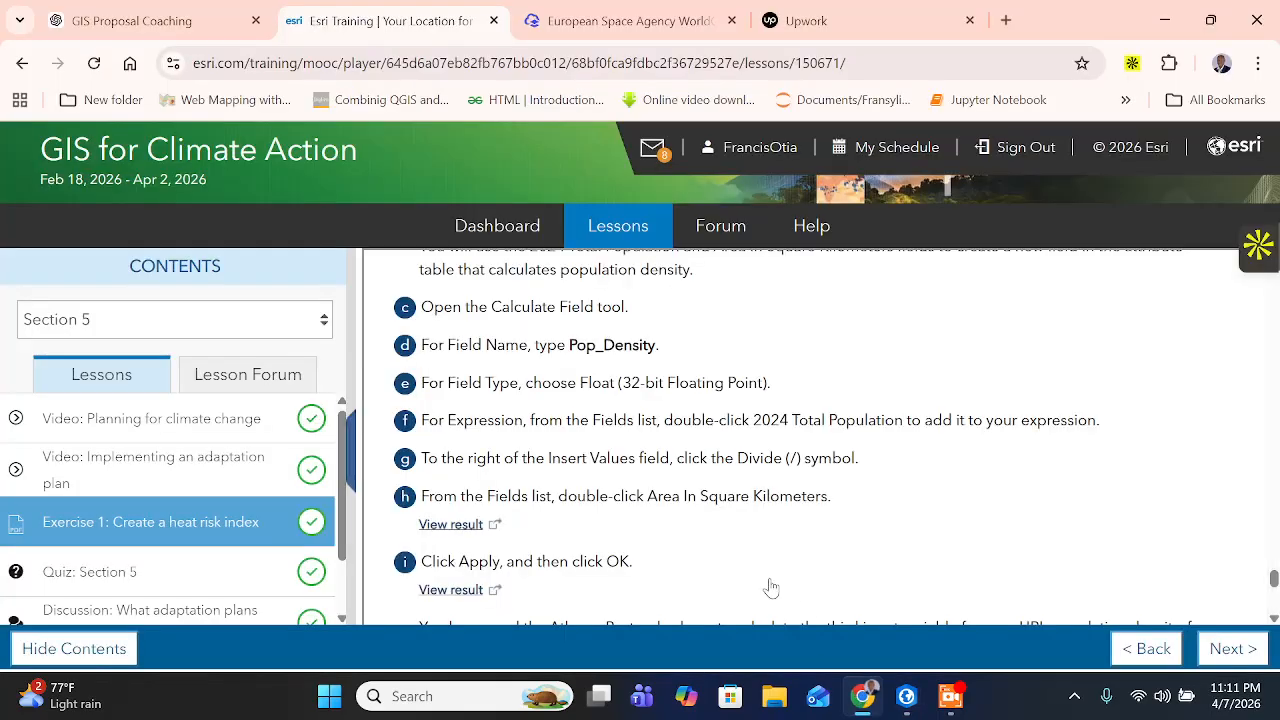
pyautogui.scroll(-1, 497, 444)
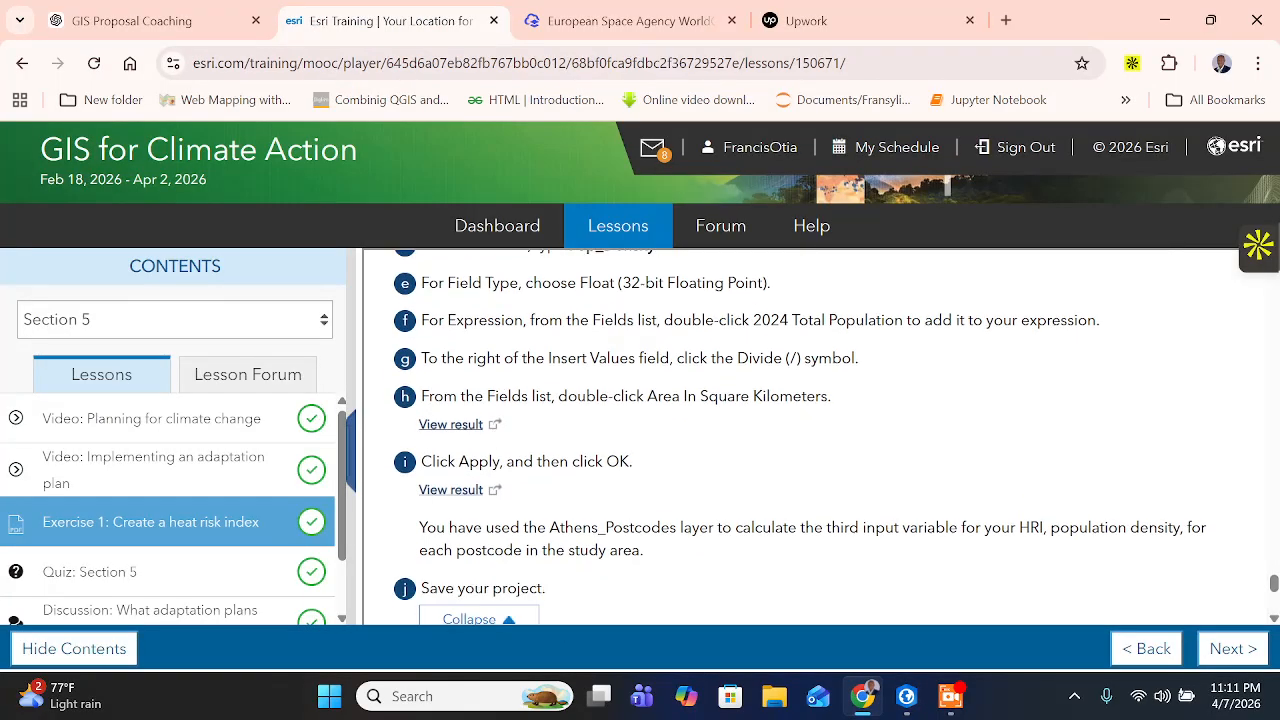
pyautogui.moveTo(658, 320); pyautogui.dragTo(1100, 320)
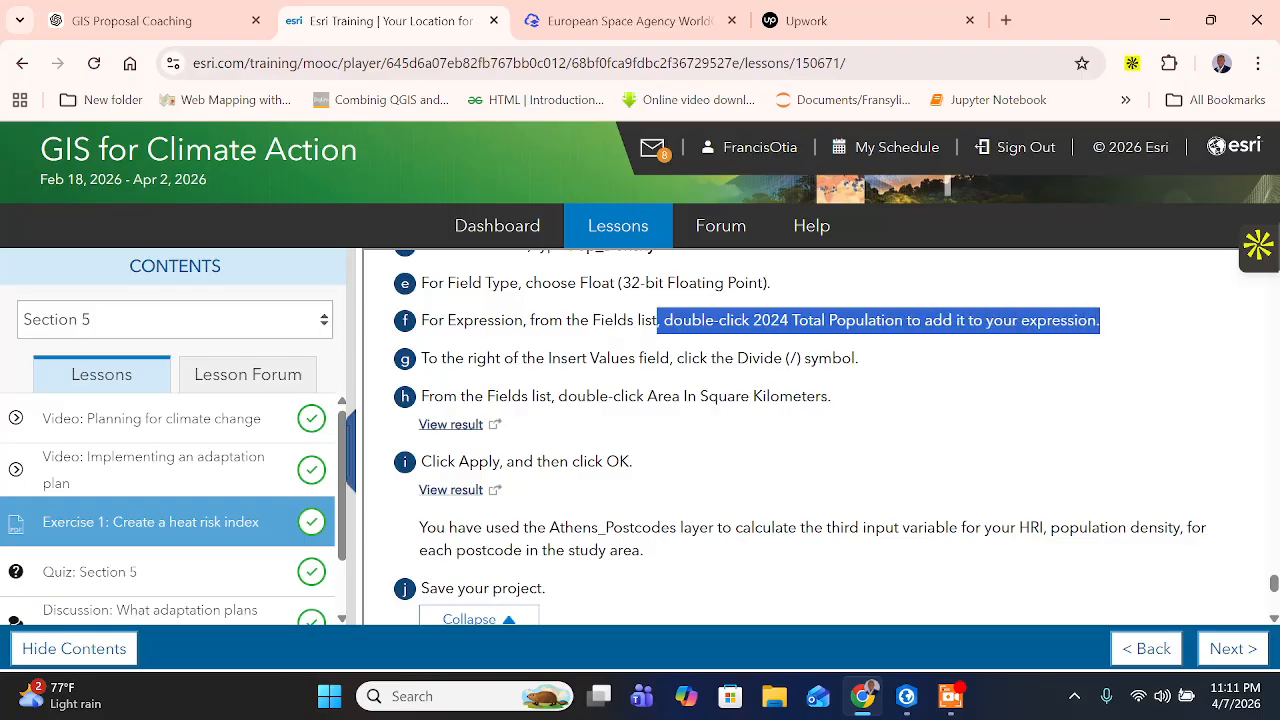
pyautogui.click(1100, 321)
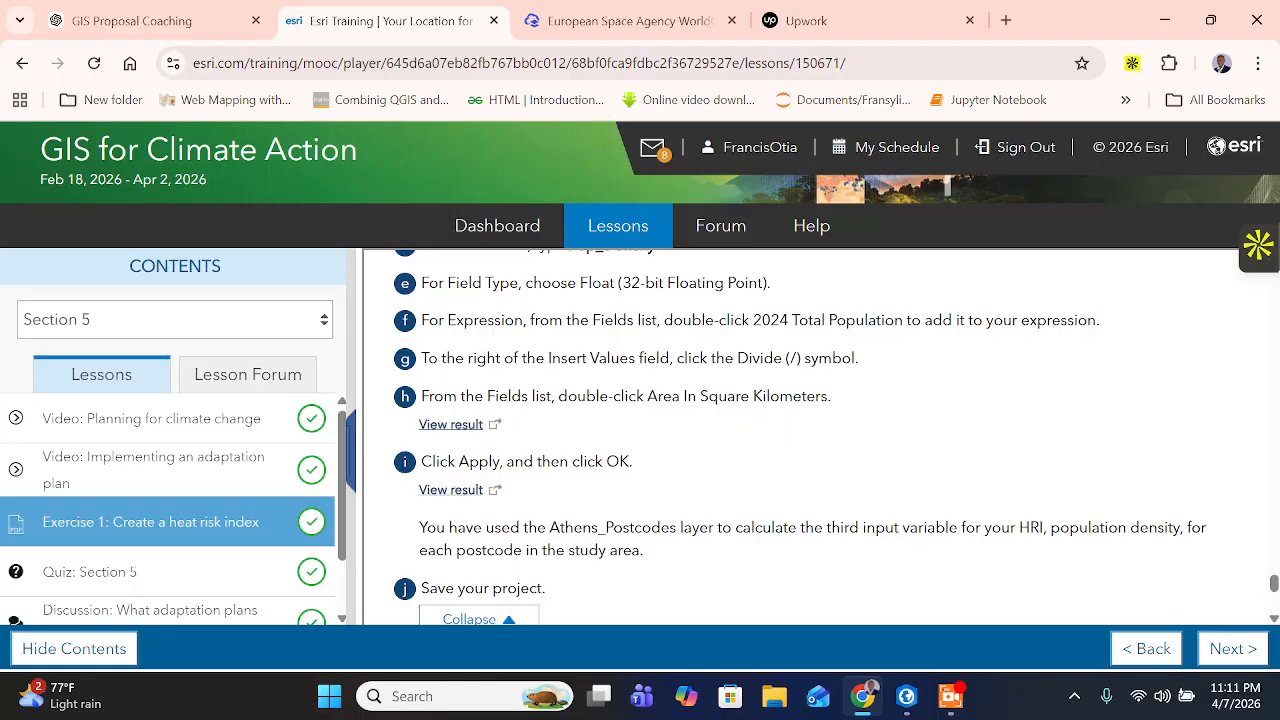
pyautogui.moveTo(753, 320); pyautogui.dragTo(911, 320)
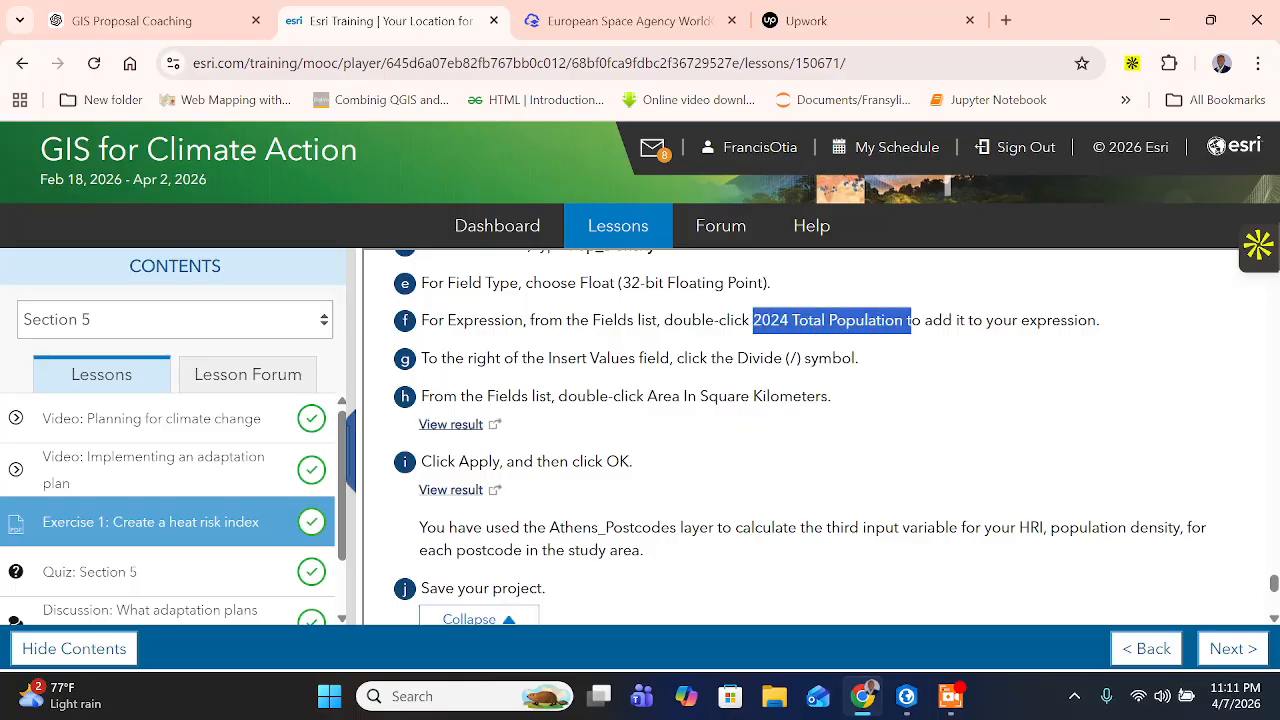
pyautogui.click(906, 696)
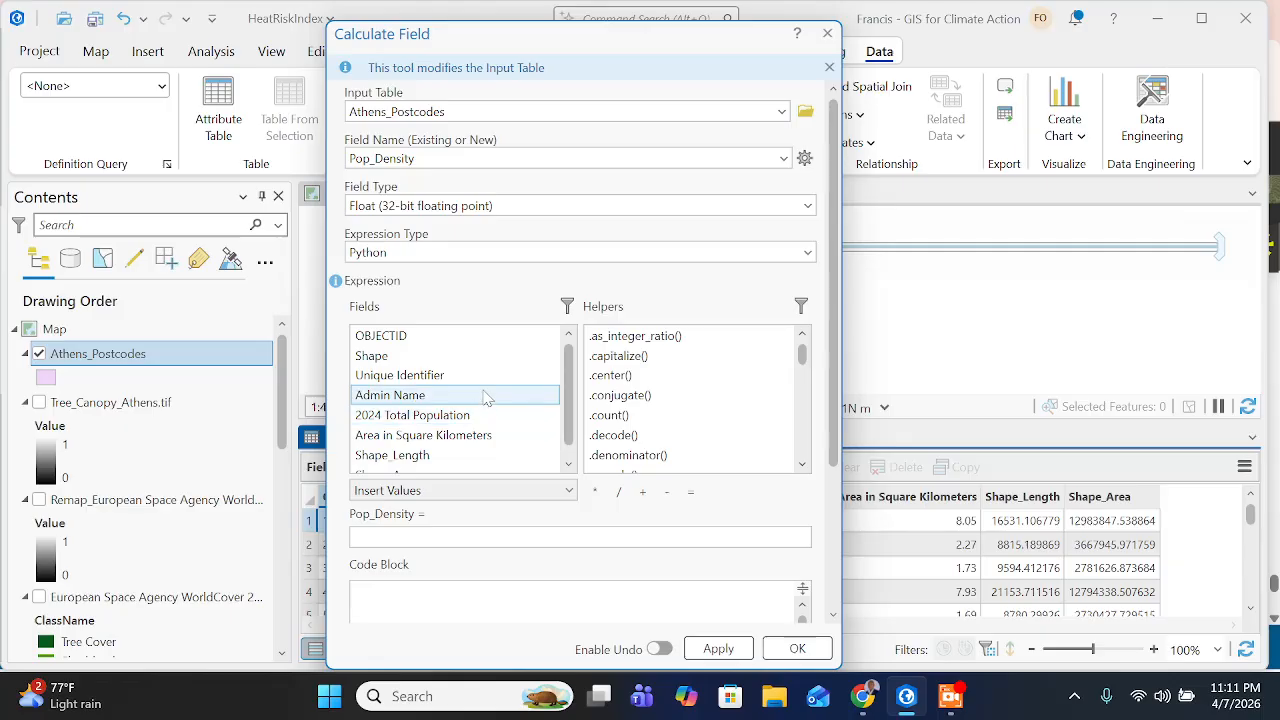
pyautogui.scroll(-1, 491, 415)
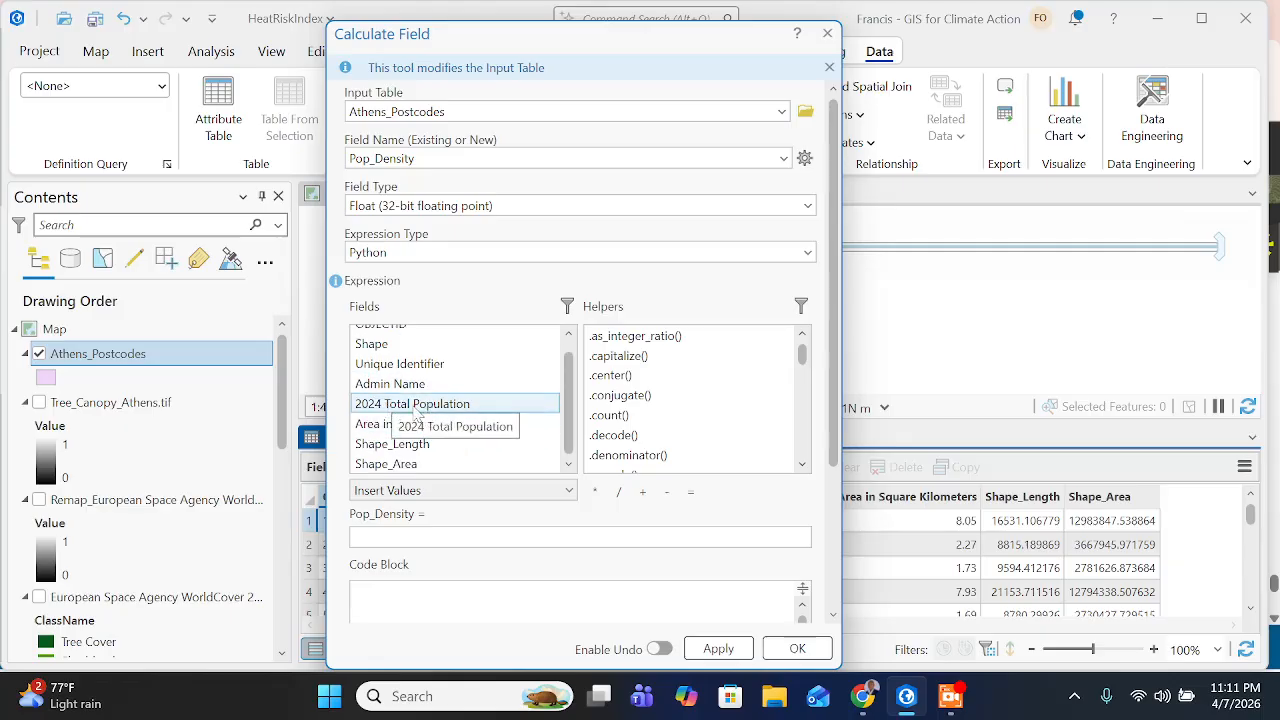
pyautogui.doubleClick(416, 404)
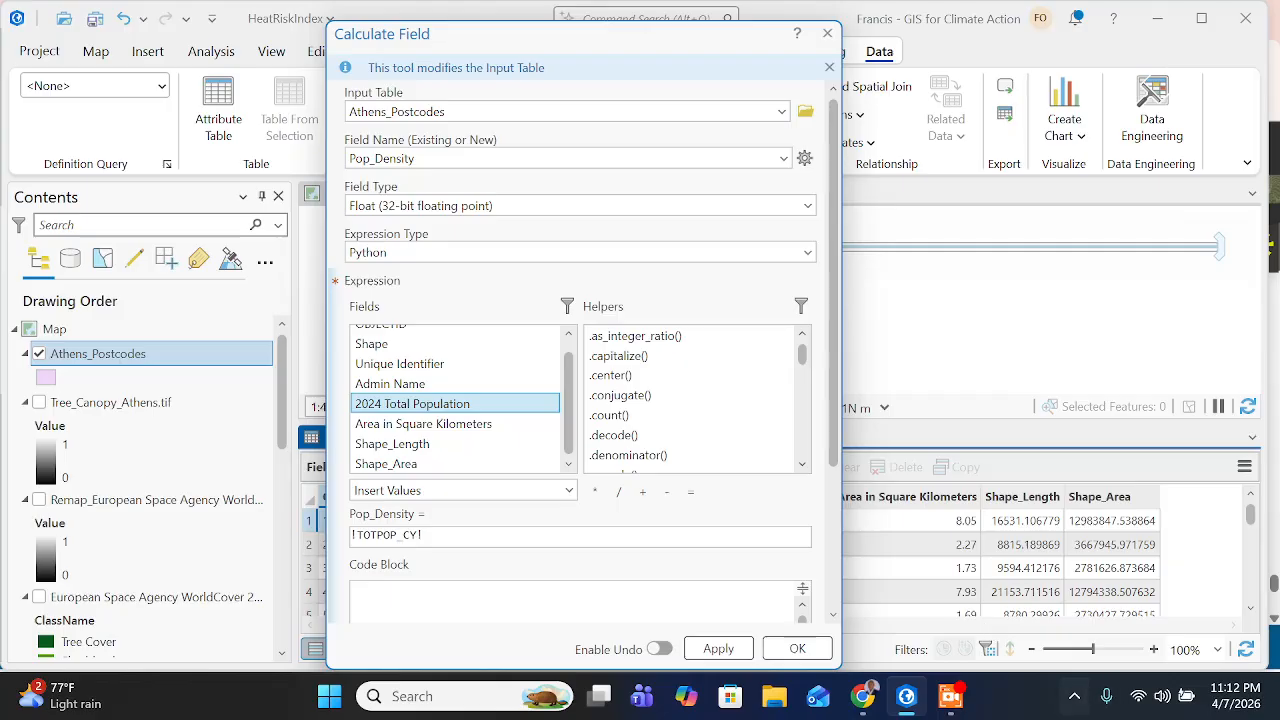
# - Check the operator instruction on the training page, return to ArcGIS Pro, and append a division sign to the Pop_Density expression
pyautogui.click(863, 700)
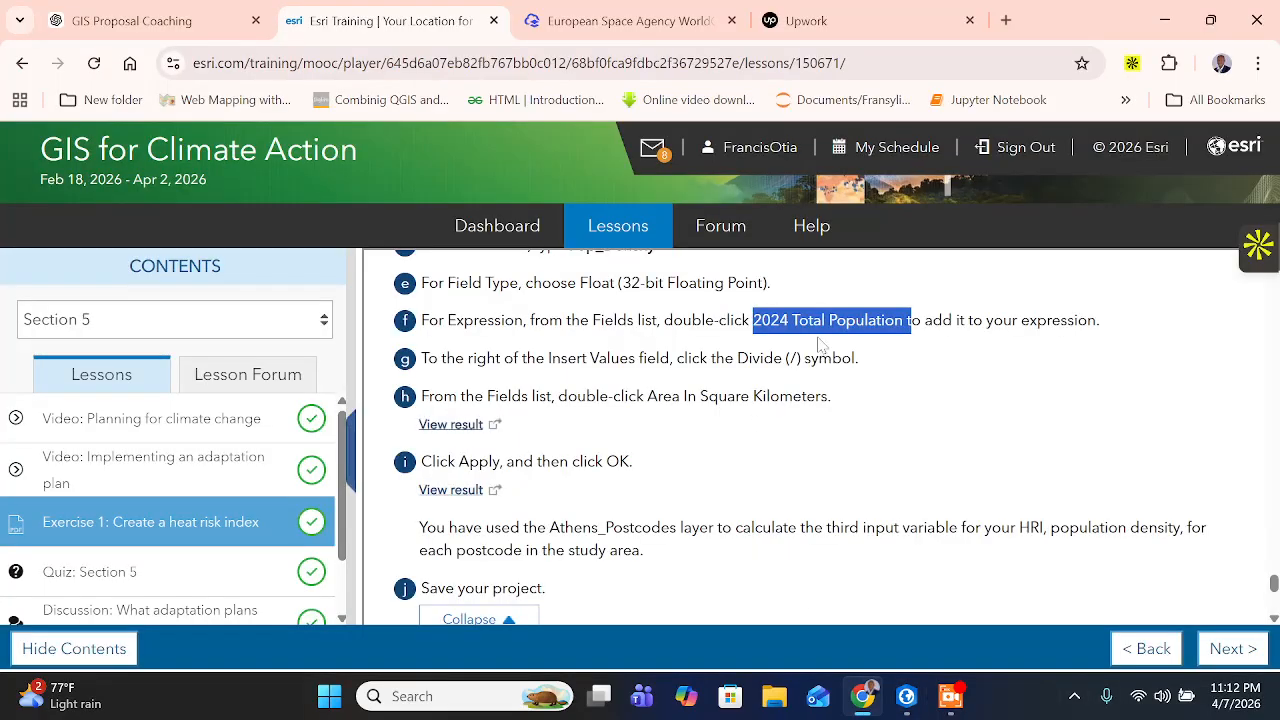
pyautogui.click(880, 338)
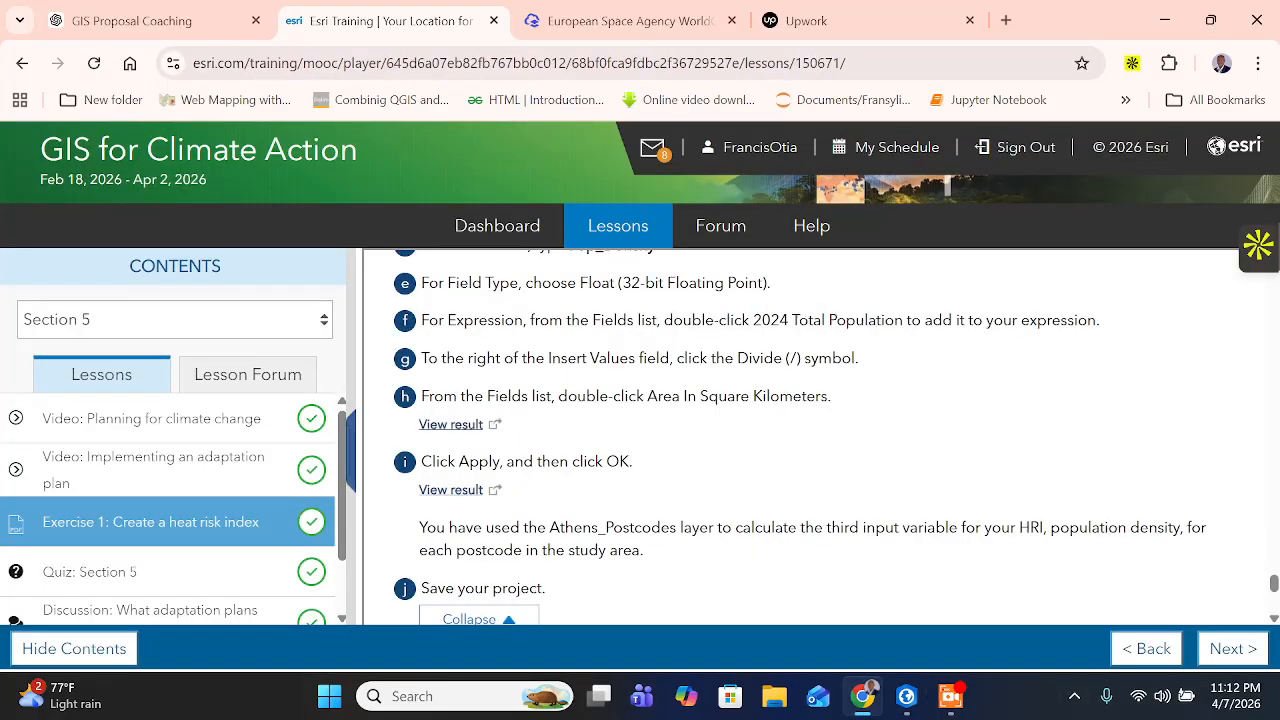
pyautogui.moveTo(495, 358); pyautogui.dragTo(568, 358)
pyautogui.moveTo(643, 359); pyautogui.dragTo(674, 359)
pyautogui.click(674, 359)
pyautogui.click(905, 706)
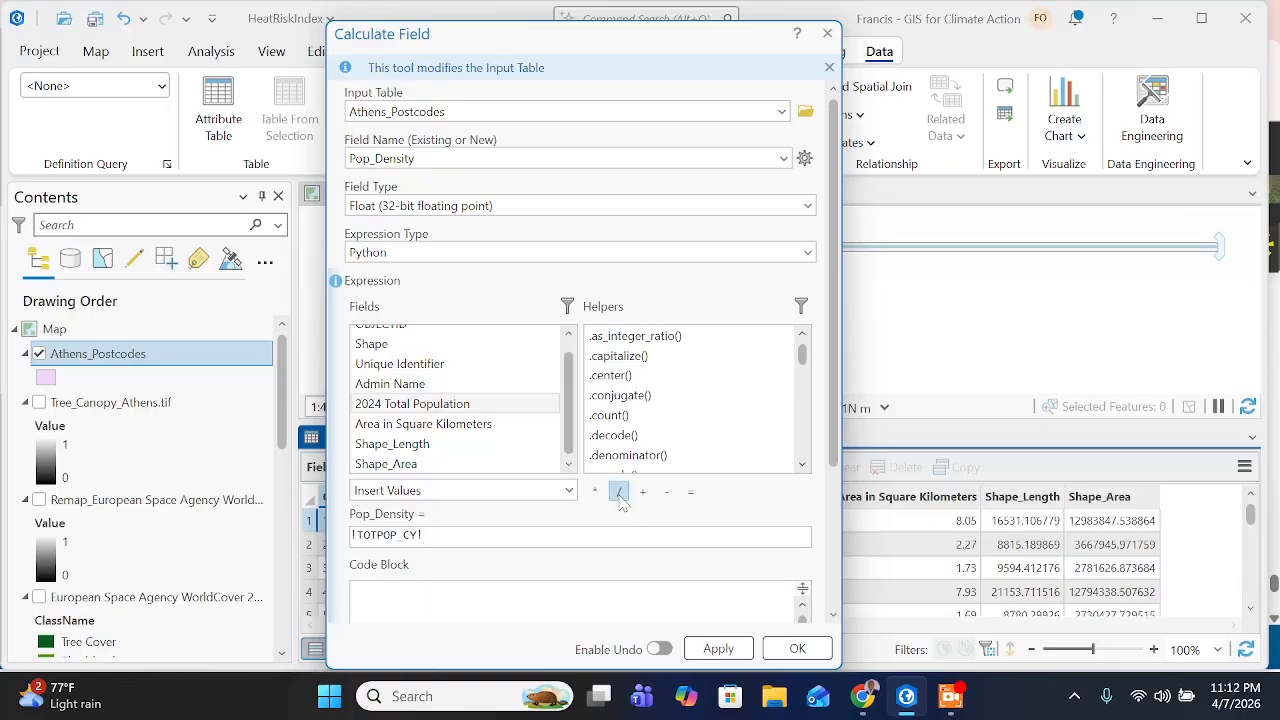
# - Check the divisor field on the training page, return to ArcGIS Pro, and complete the expression with Area in Square Kilometers
pyautogui.click(850, 700)
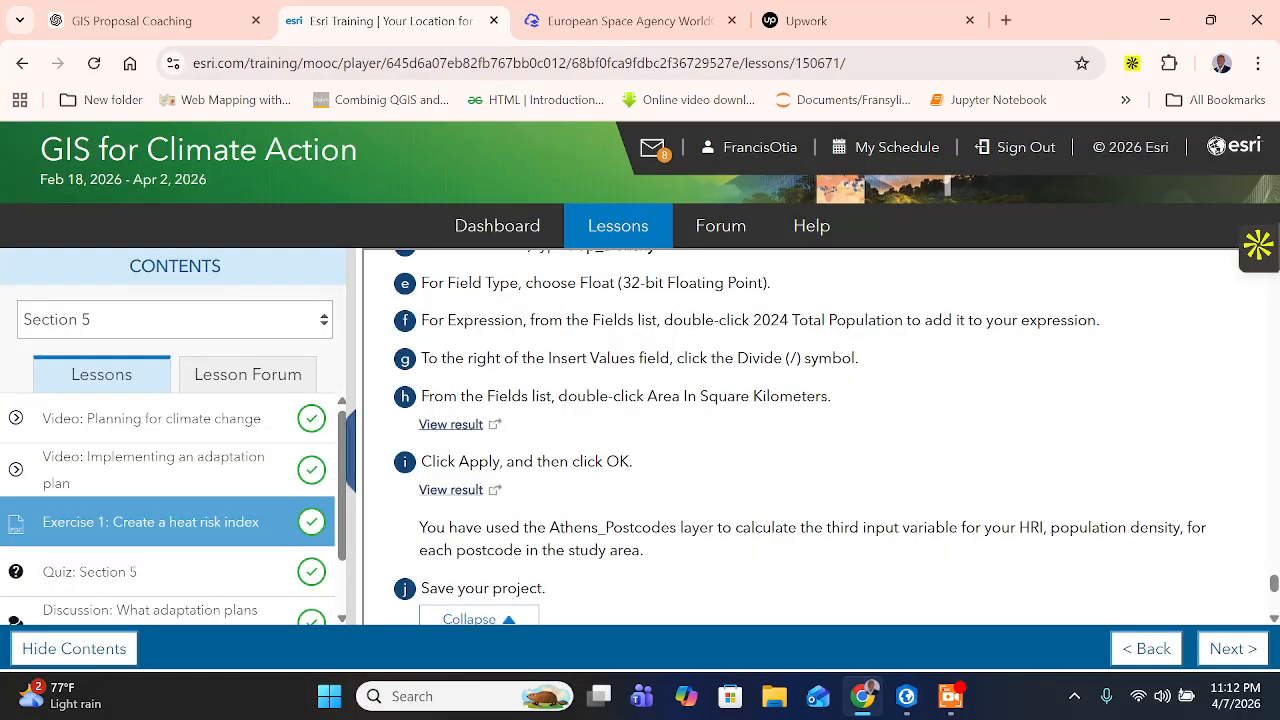
pyautogui.moveTo(485, 397); pyautogui.dragTo(824, 397)
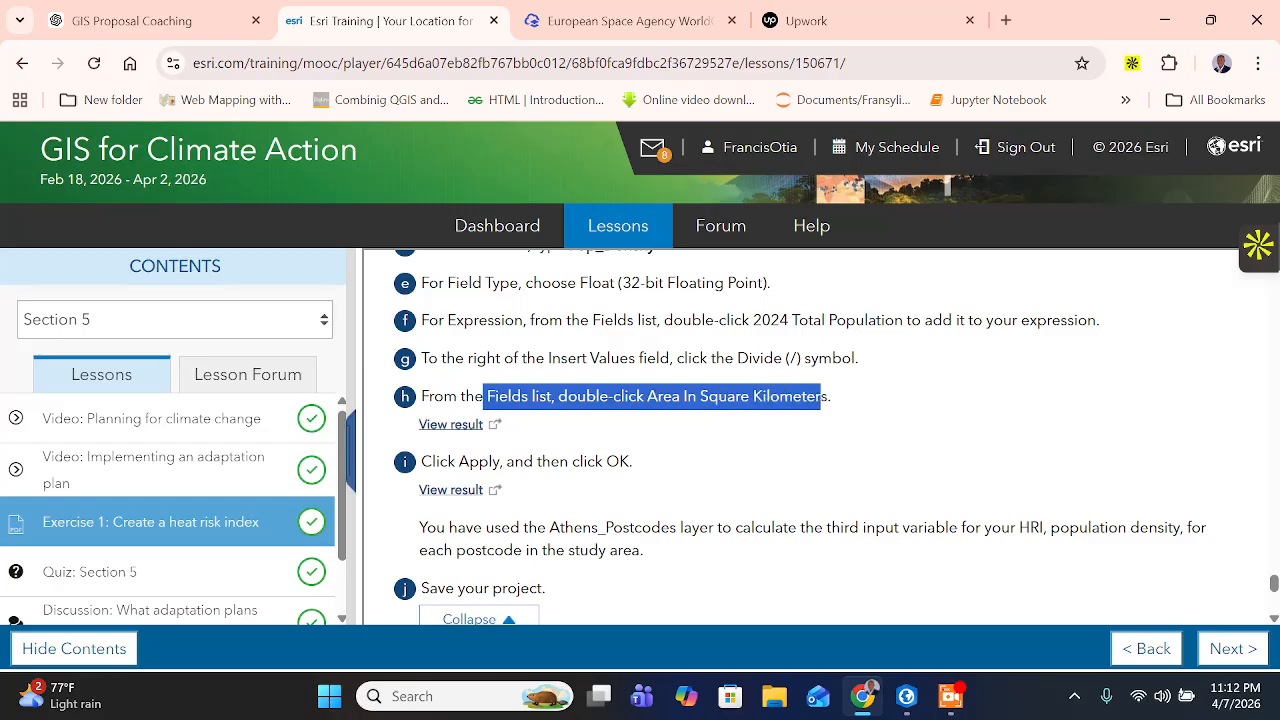
pyautogui.click(906, 696)
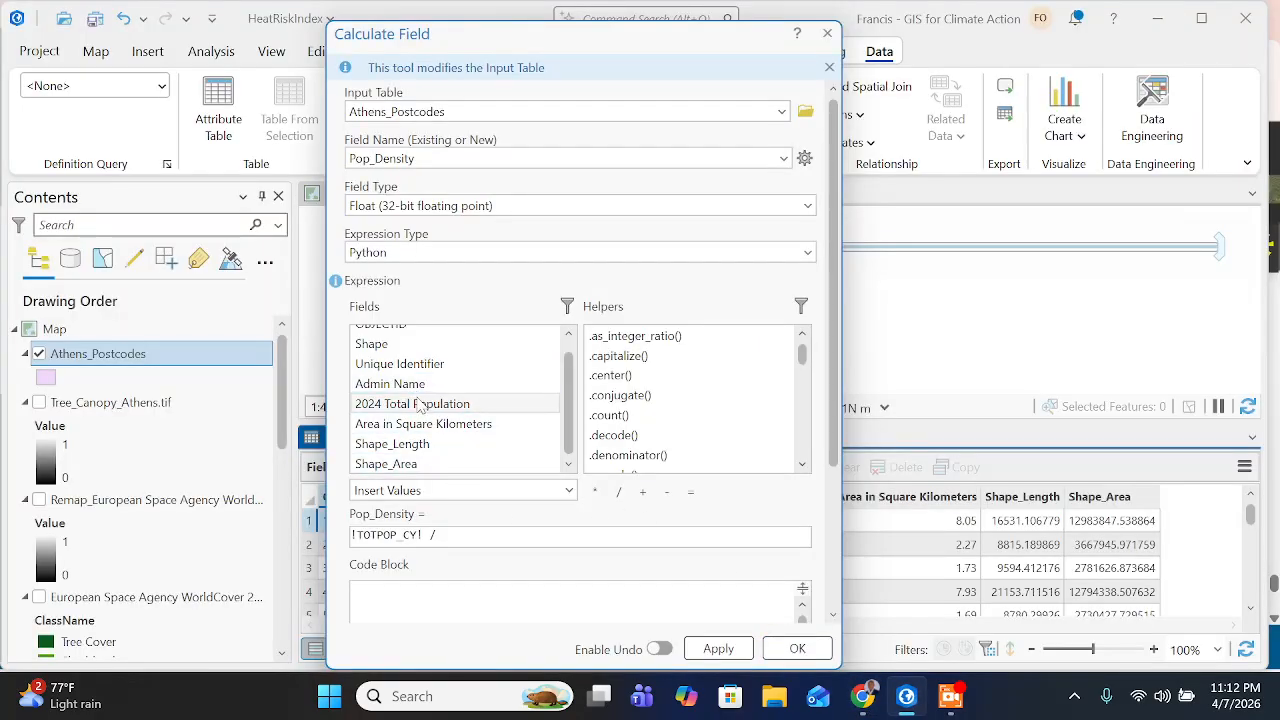
pyautogui.scroll(1, 420, 415)
pyautogui.scroll(-1, 419, 428)
pyautogui.scroll(1, 419, 420)
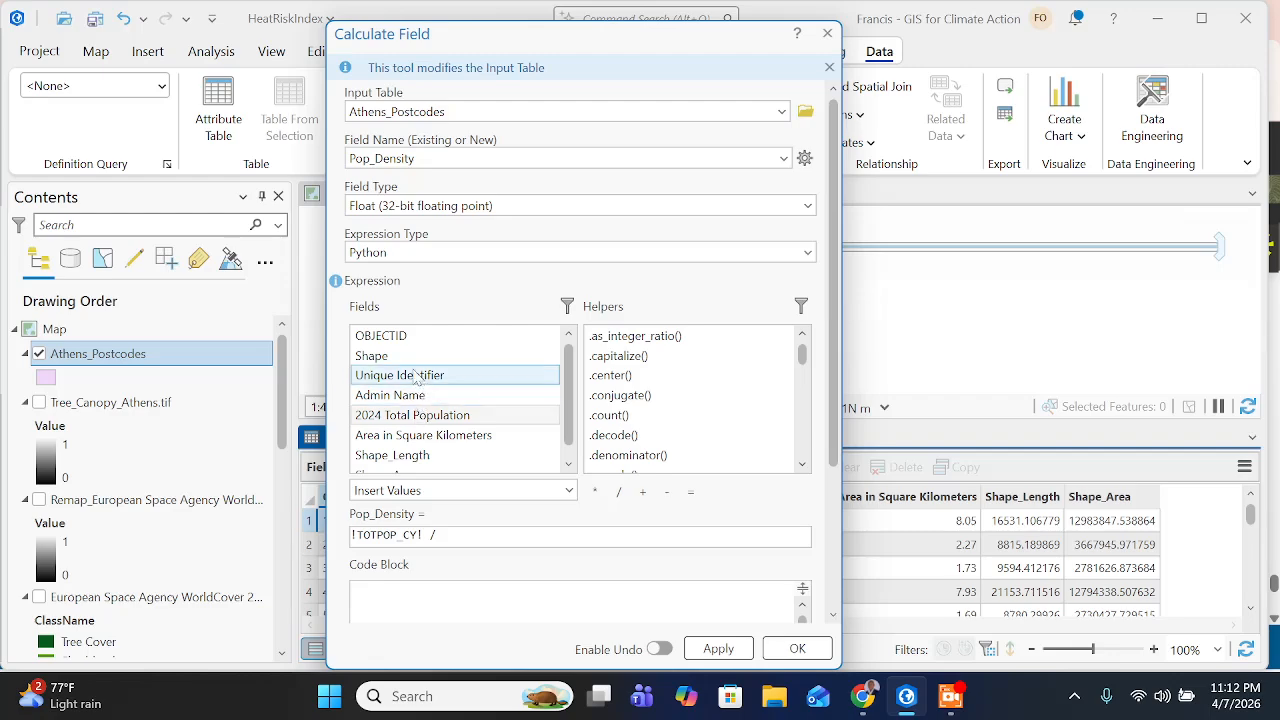
pyautogui.click(418, 440)
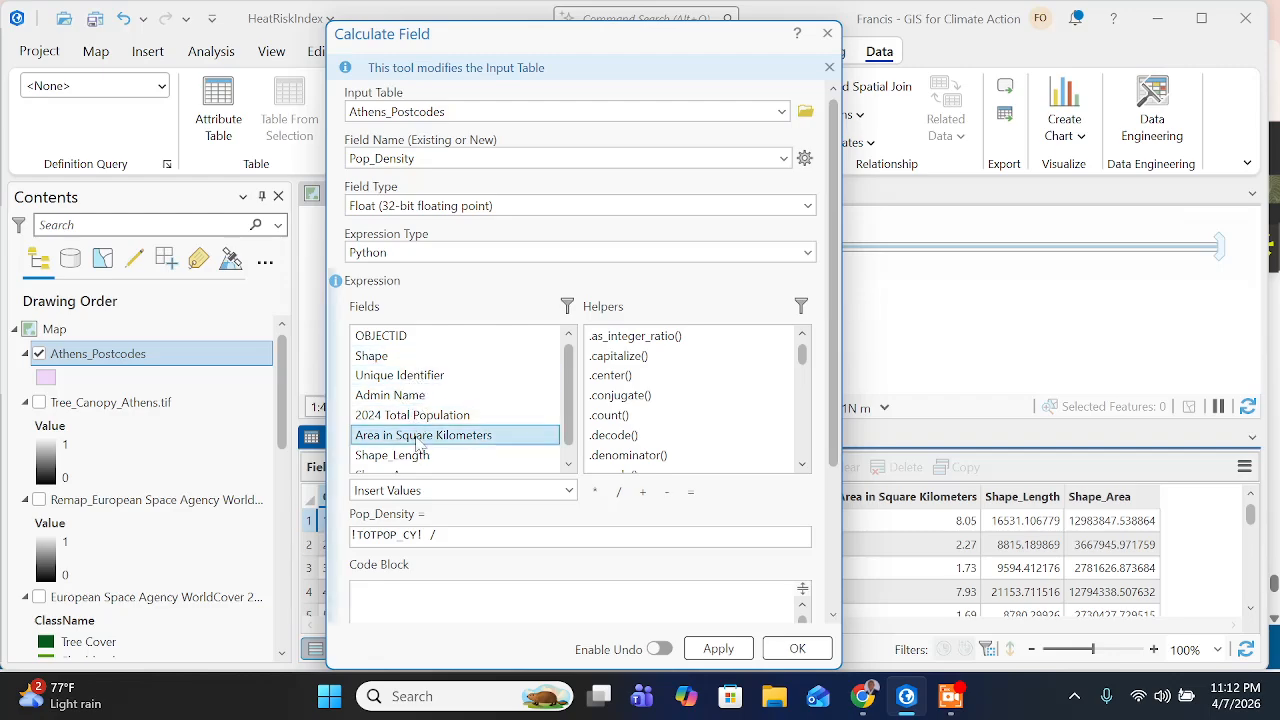
pyautogui.doubleClick(418, 437)
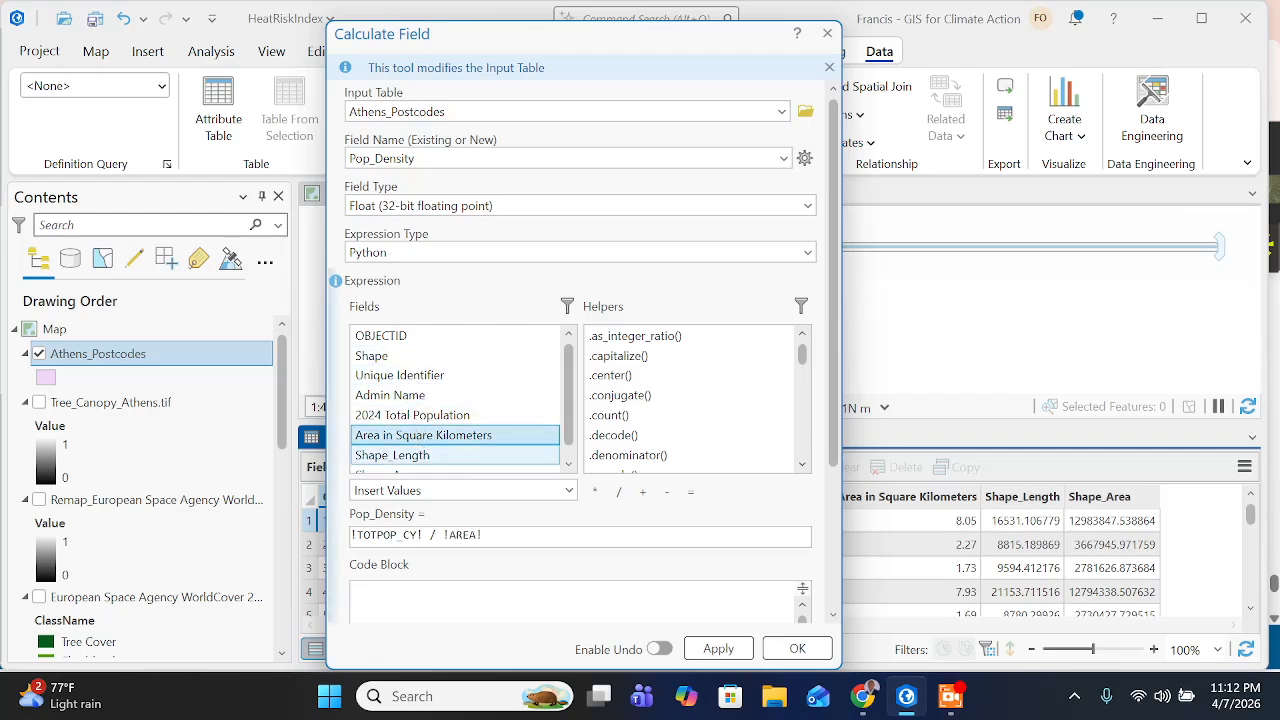
# - Check the final Calculate Field instruction on the training page, return to ArcGIS Pro, and run the Pop_Density calculation on Athens_Postcodes
pyautogui.click(862, 700)
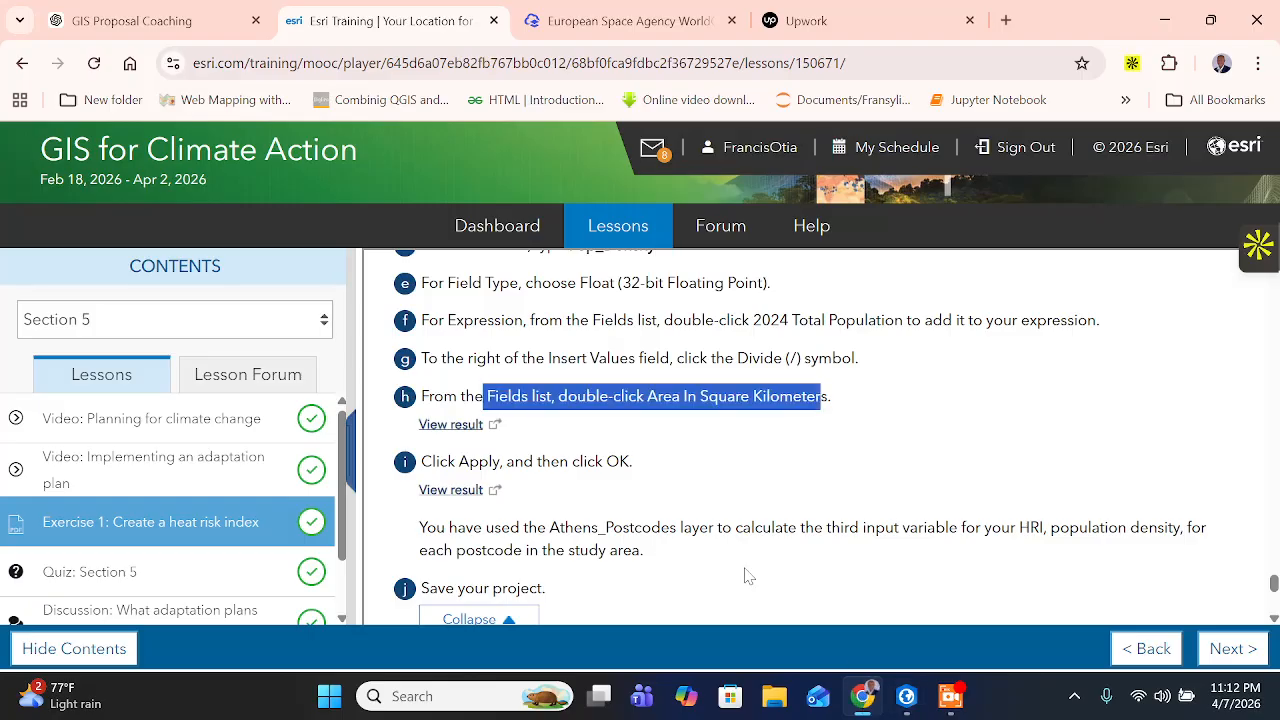
pyautogui.moveTo(468, 461); pyautogui.dragTo(662, 474)
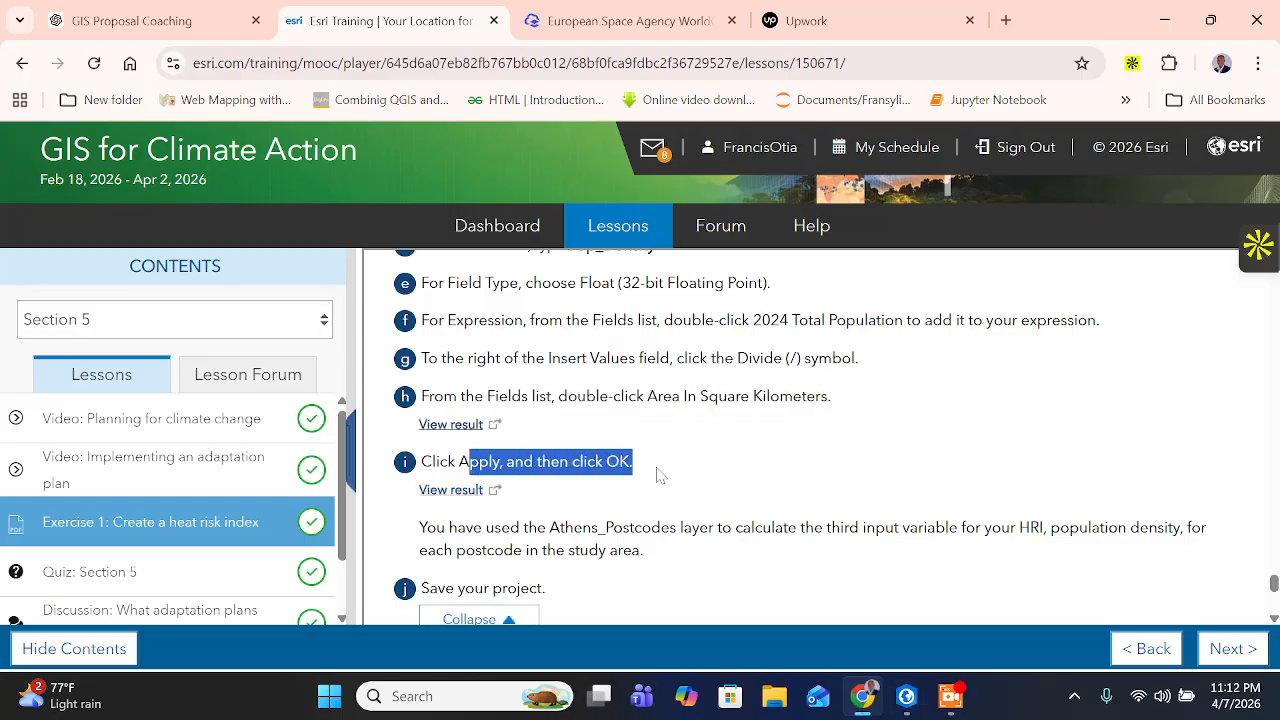
pyautogui.scroll(-1, 600, 495)
pyautogui.click(906, 698)
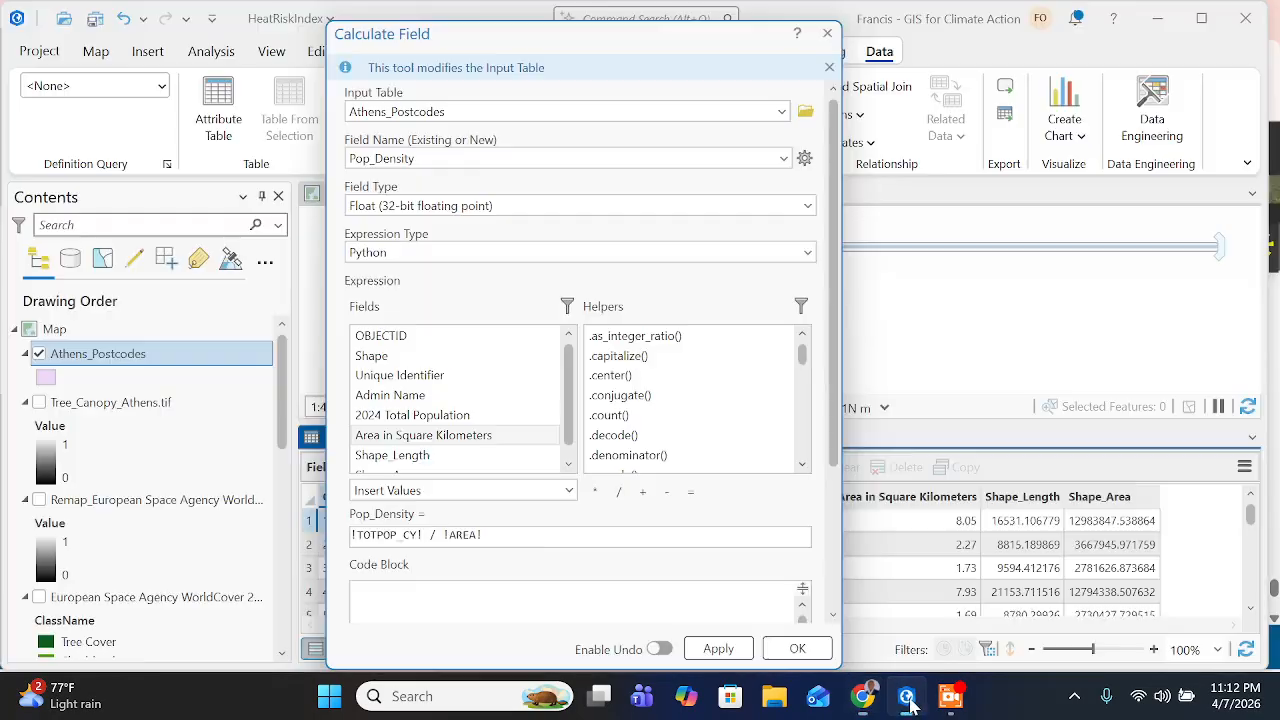
pyautogui.click(718, 649)
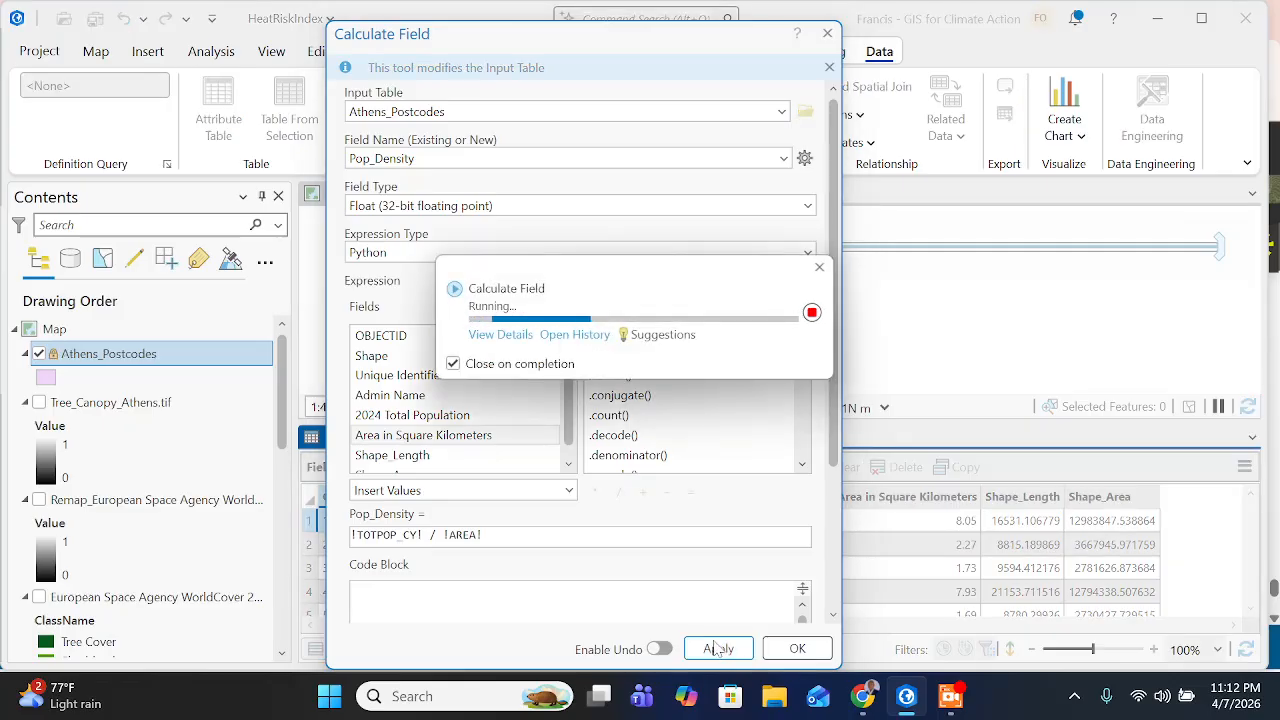
pyautogui.click(953, 700)
pyautogui.click(304, 617)
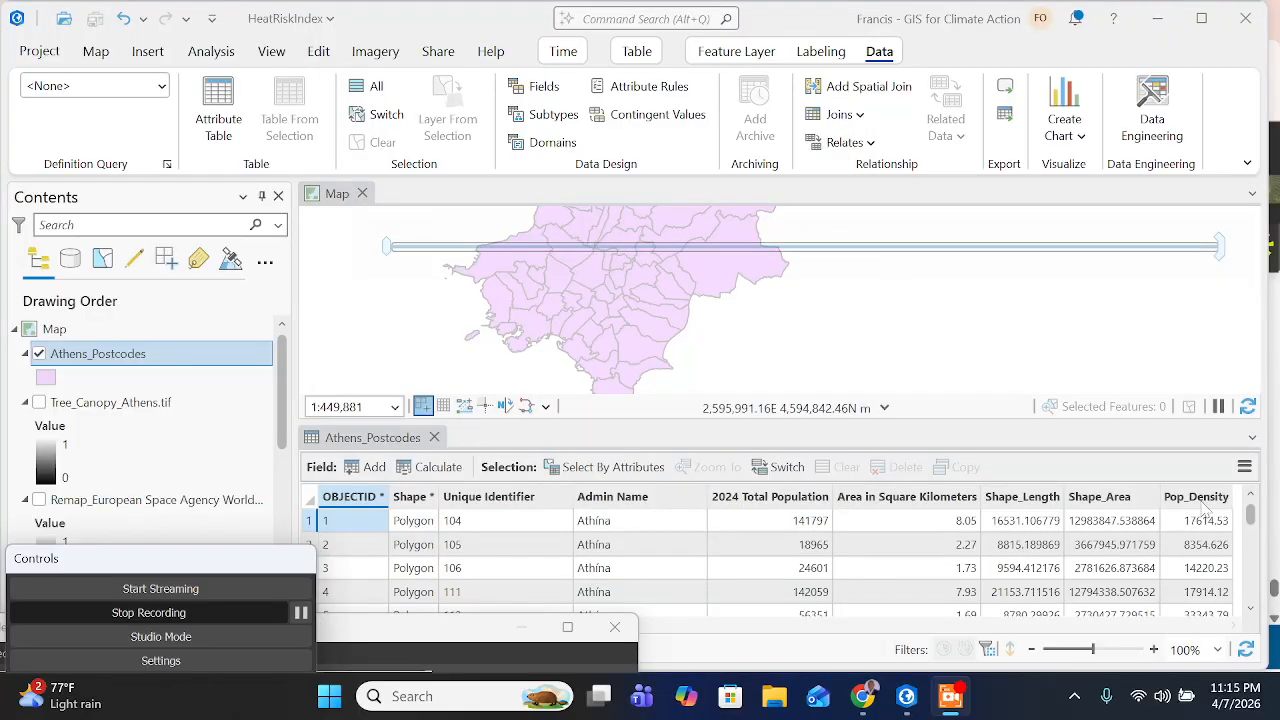
pyautogui.moveTo(1207, 509)
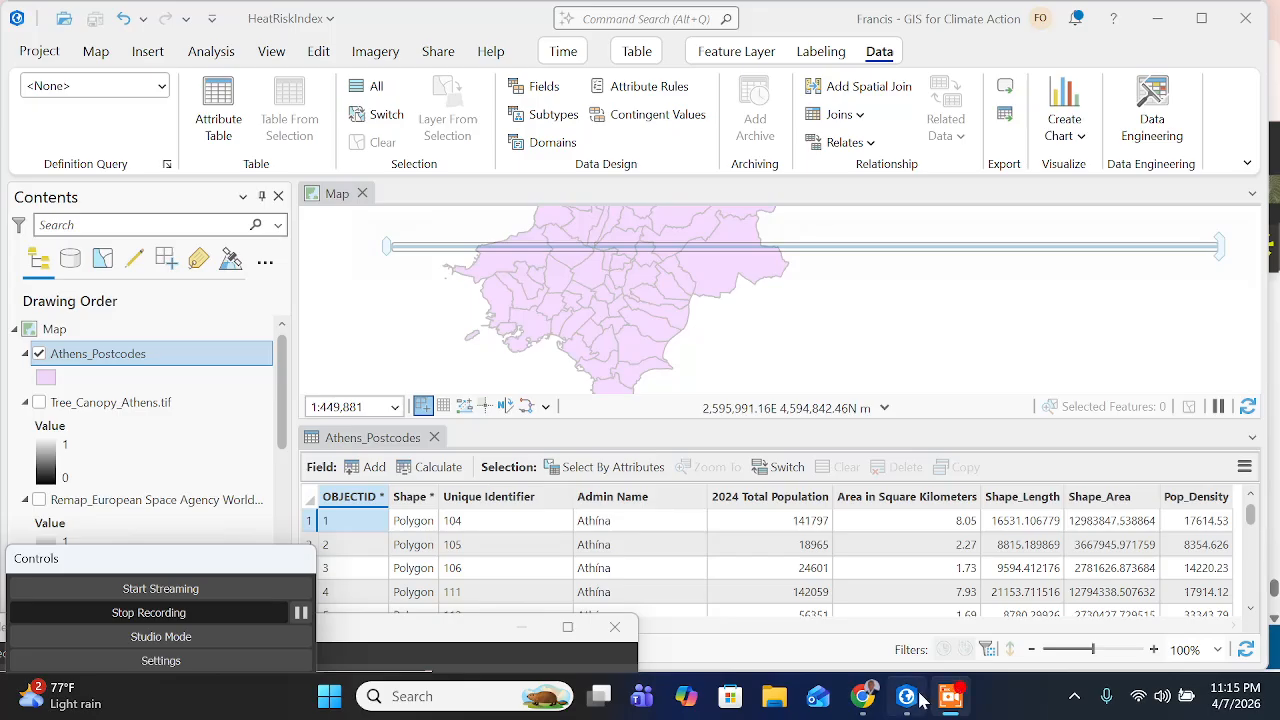
# - Switch to the training page and read the closing notes of the population density section down to the remaining exercise steps
pyautogui.click(870, 698)
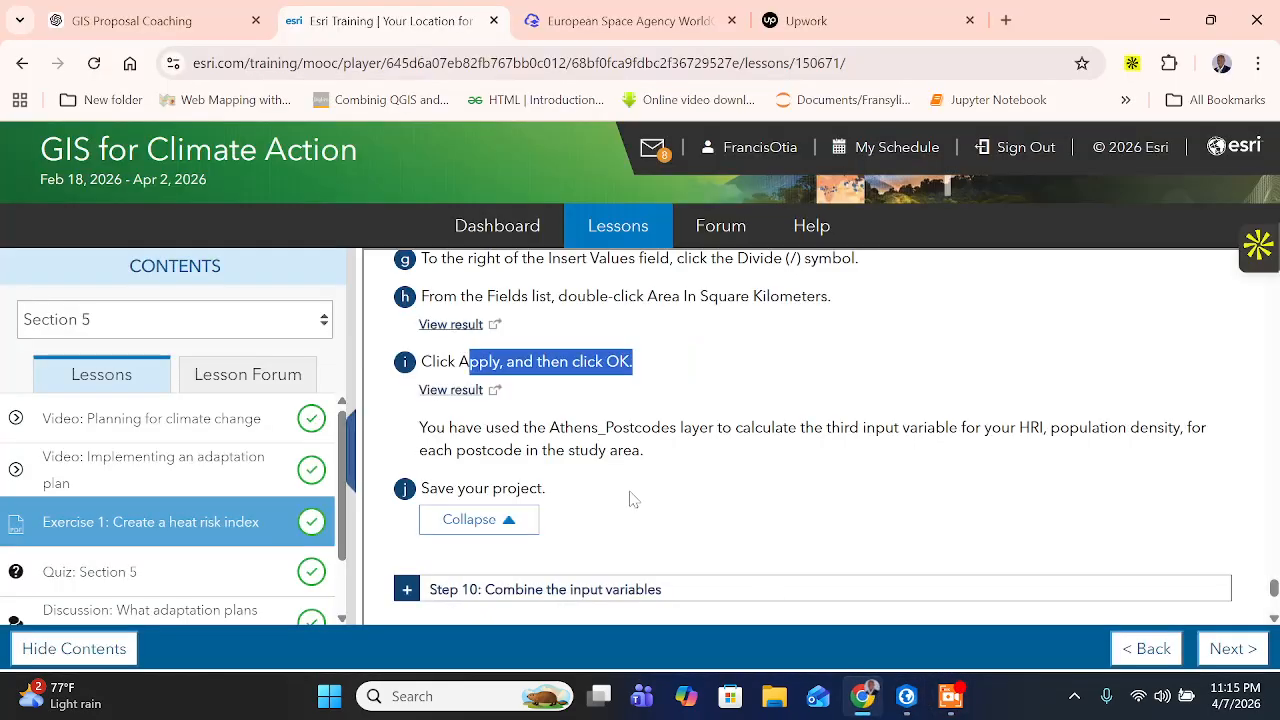
pyautogui.doubleClick(536, 428)
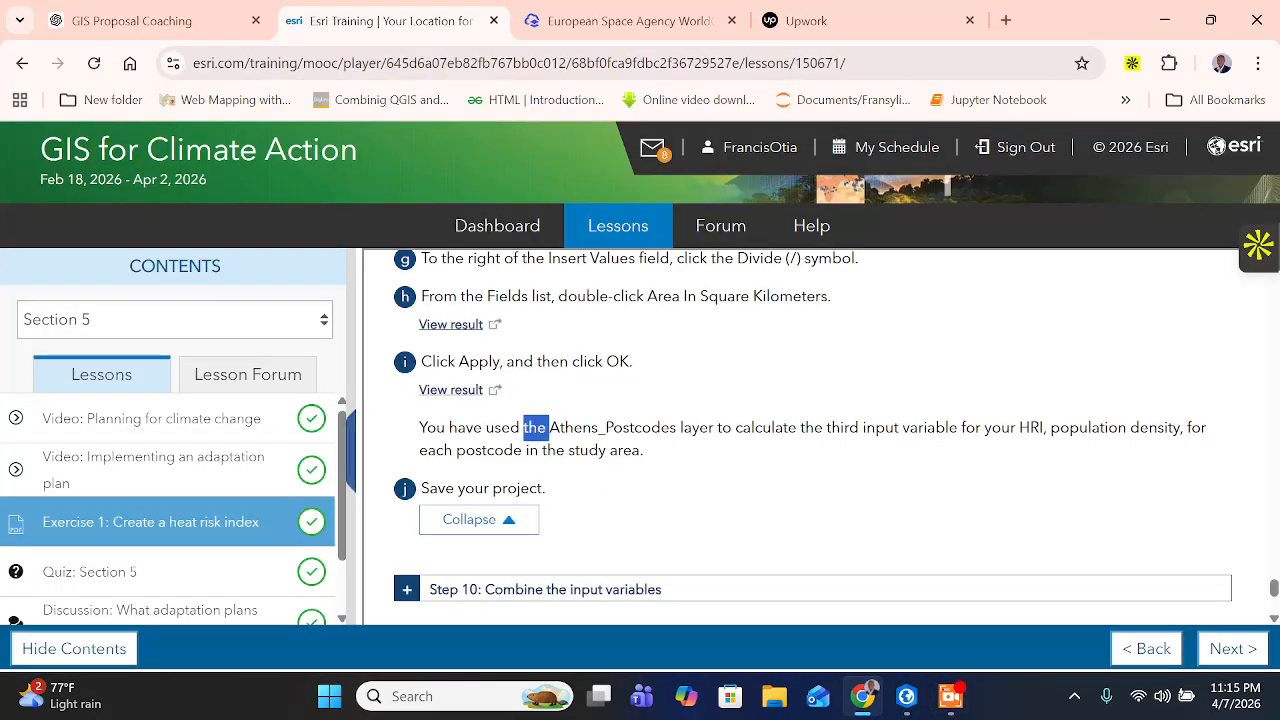
pyautogui.click(536, 428)
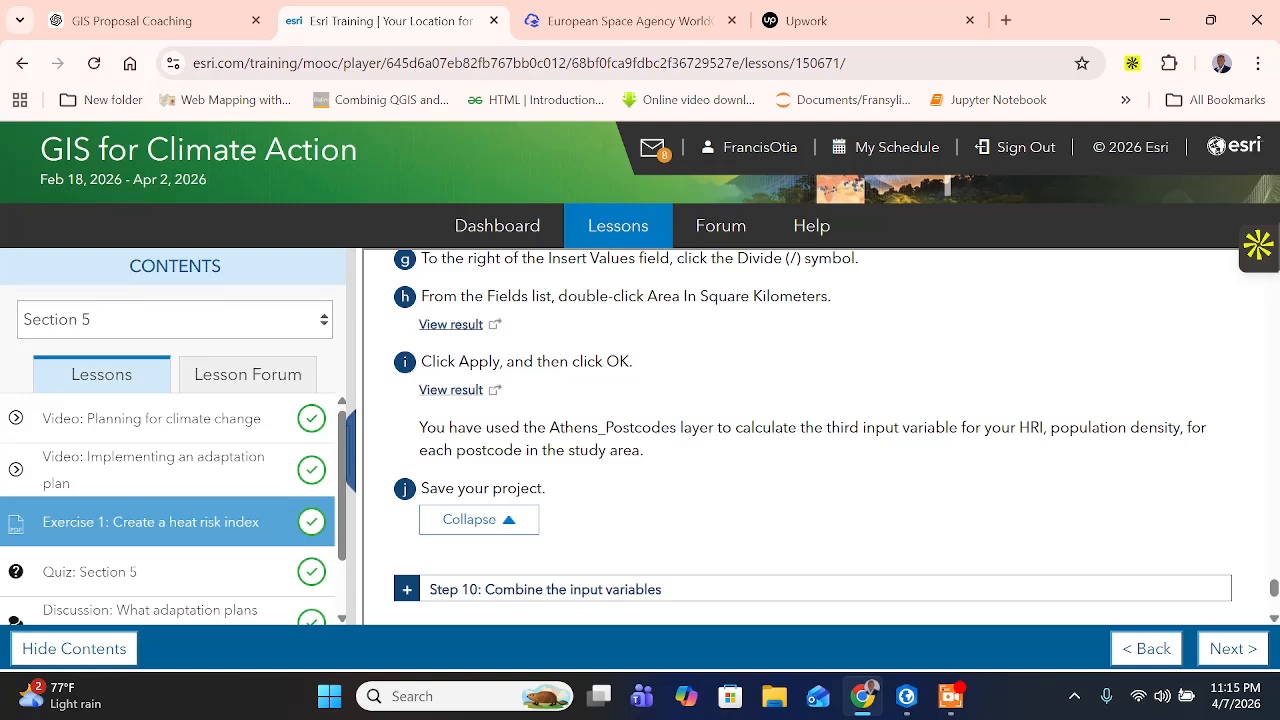
pyautogui.moveTo(741, 428); pyautogui.dragTo(1157, 428)
pyautogui.scroll(-1, 565, 398)
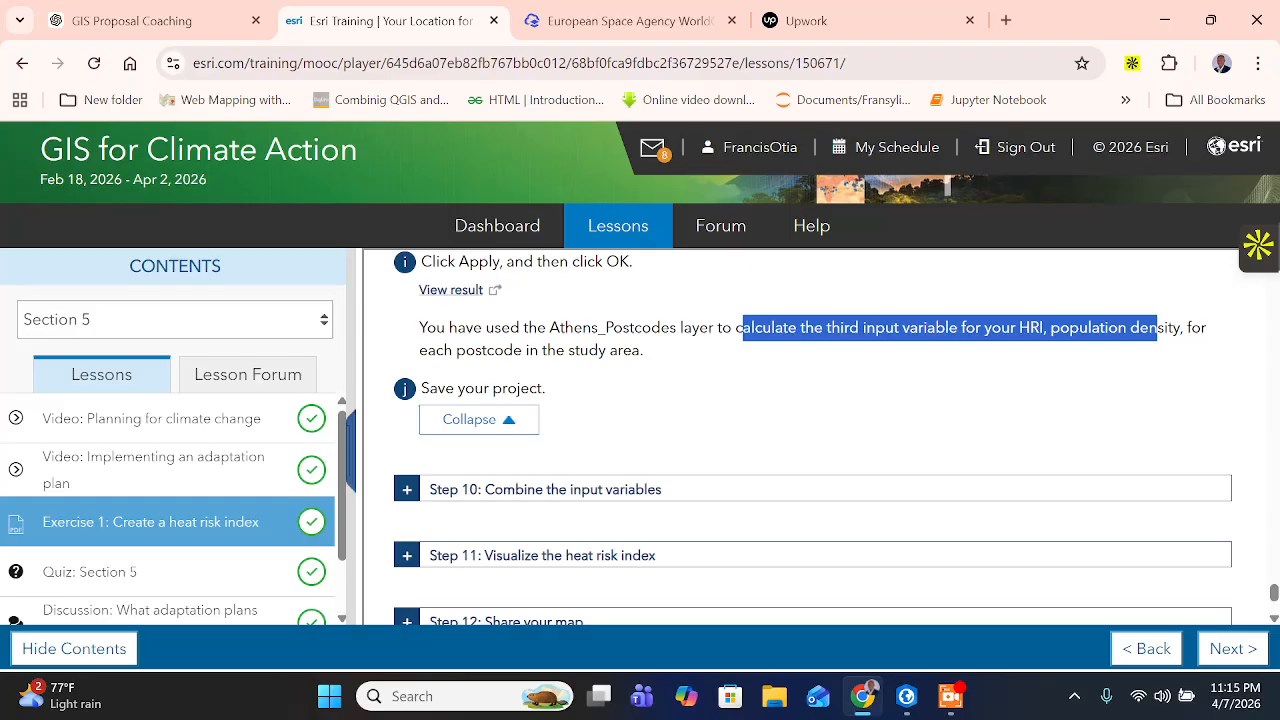
pyautogui.scroll(-1, 655, 490)
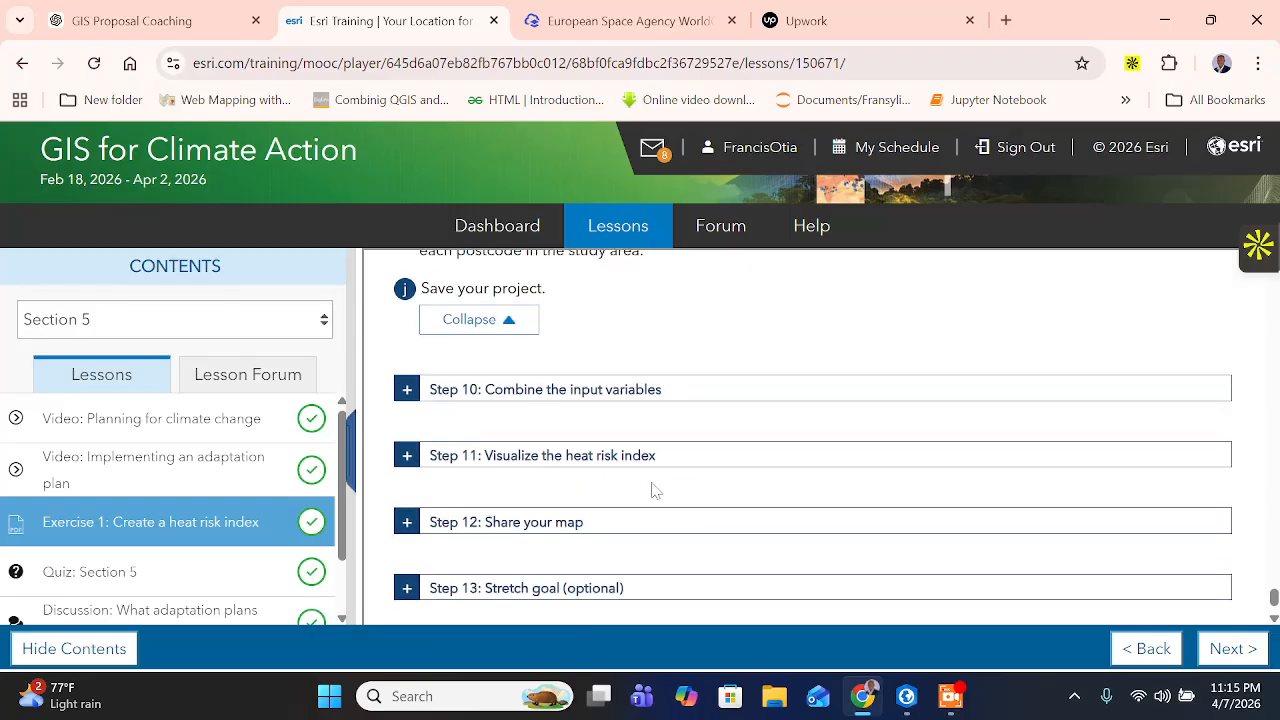
# - Expand Step 10: Combine the input variables and read its introduction on using Join Field to bring PCT_Lacking into Athens_Postcodes
pyautogui.click(408, 391)
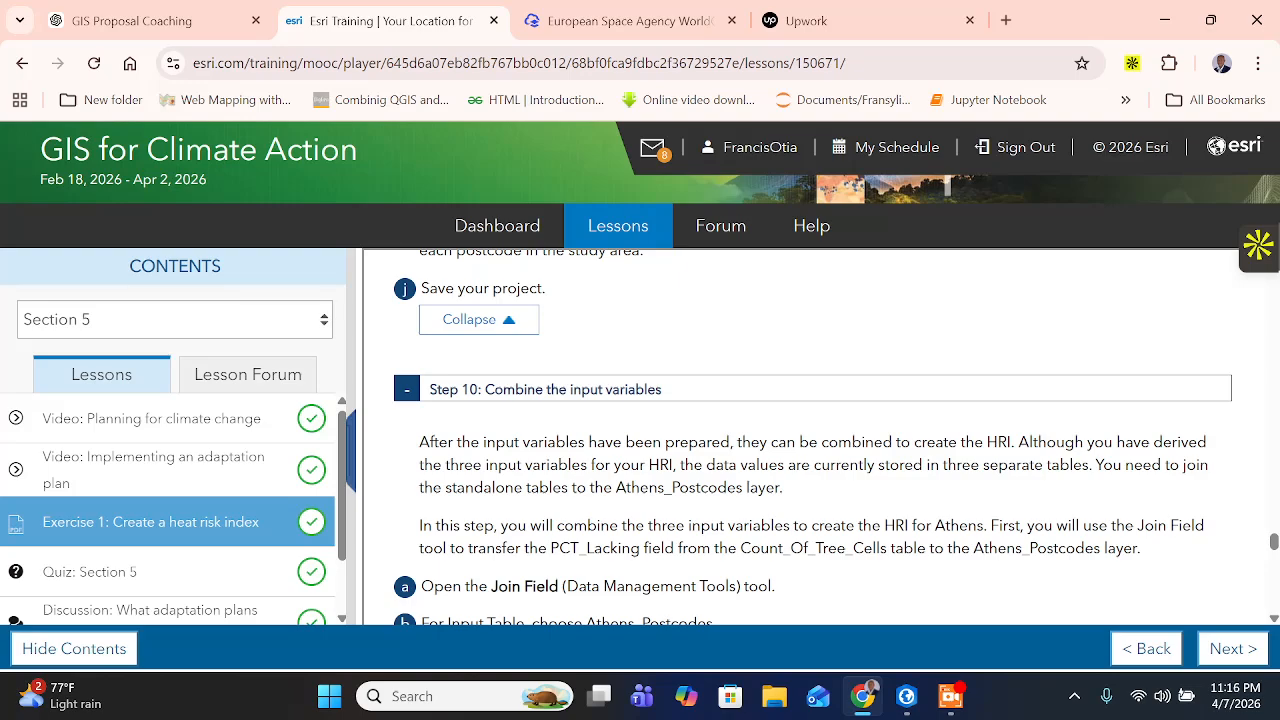
pyautogui.moveTo(714, 465); pyautogui.dragTo(970, 465)
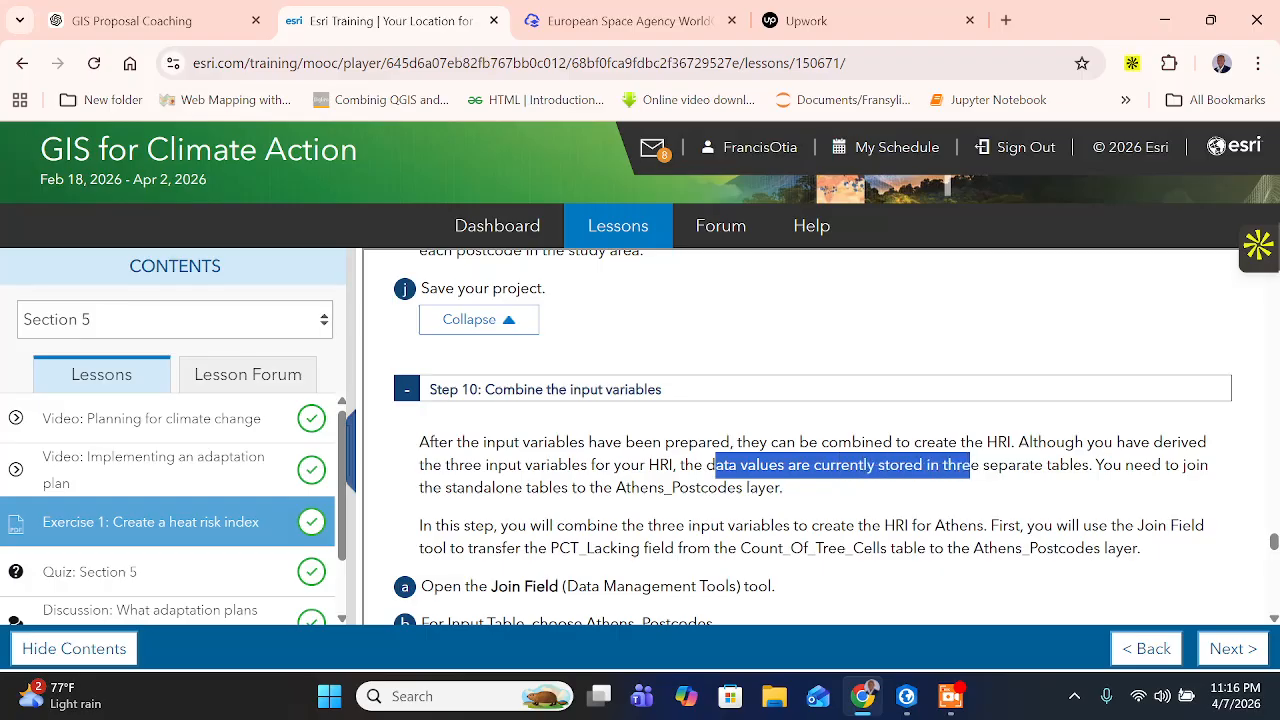
pyautogui.click(970, 466)
pyautogui.moveTo(577, 488); pyautogui.dragTo(595, 488)
pyautogui.click(595, 488)
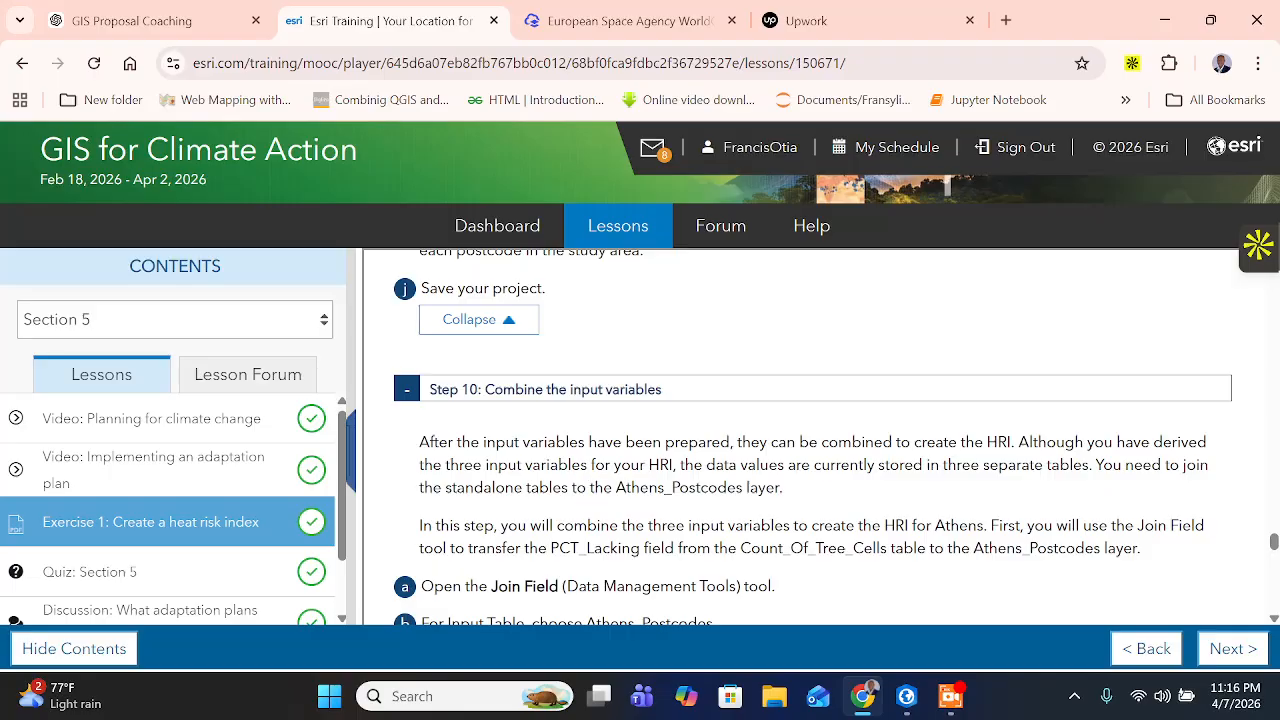
pyautogui.moveTo(780, 488); pyautogui.dragTo(735, 488)
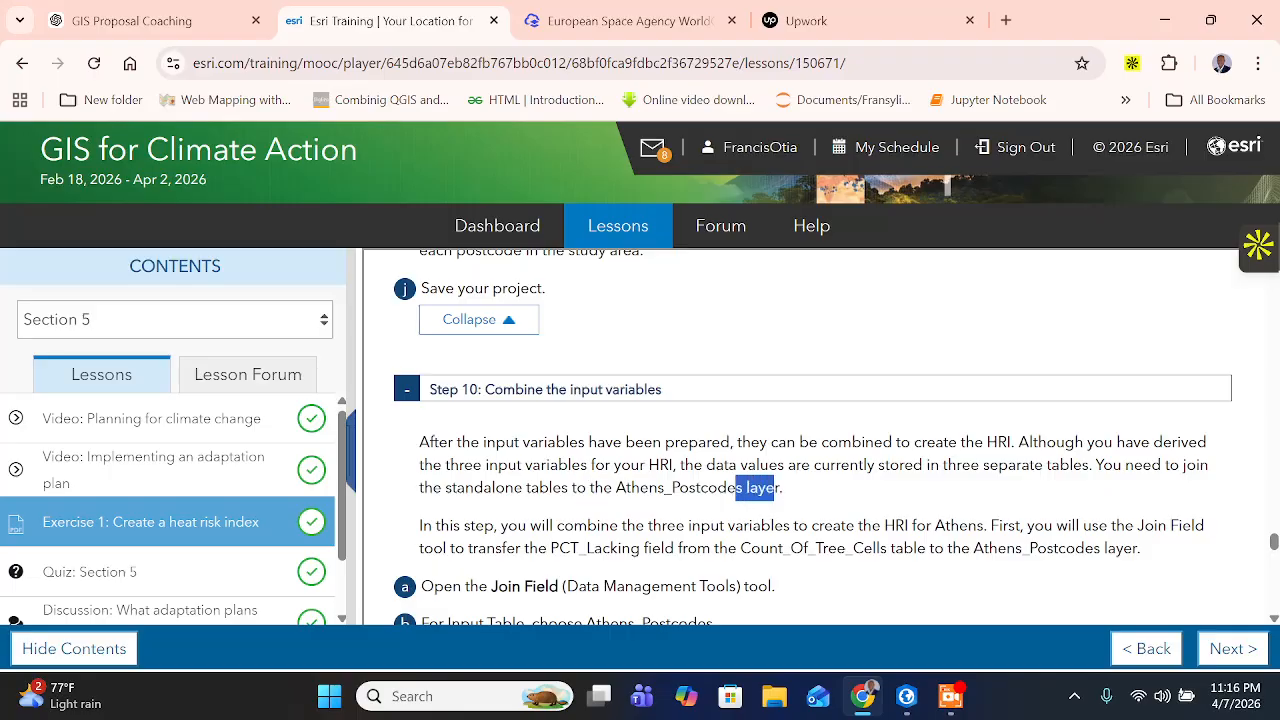
pyautogui.scroll(-1, 736, 488)
pyautogui.click(736, 488)
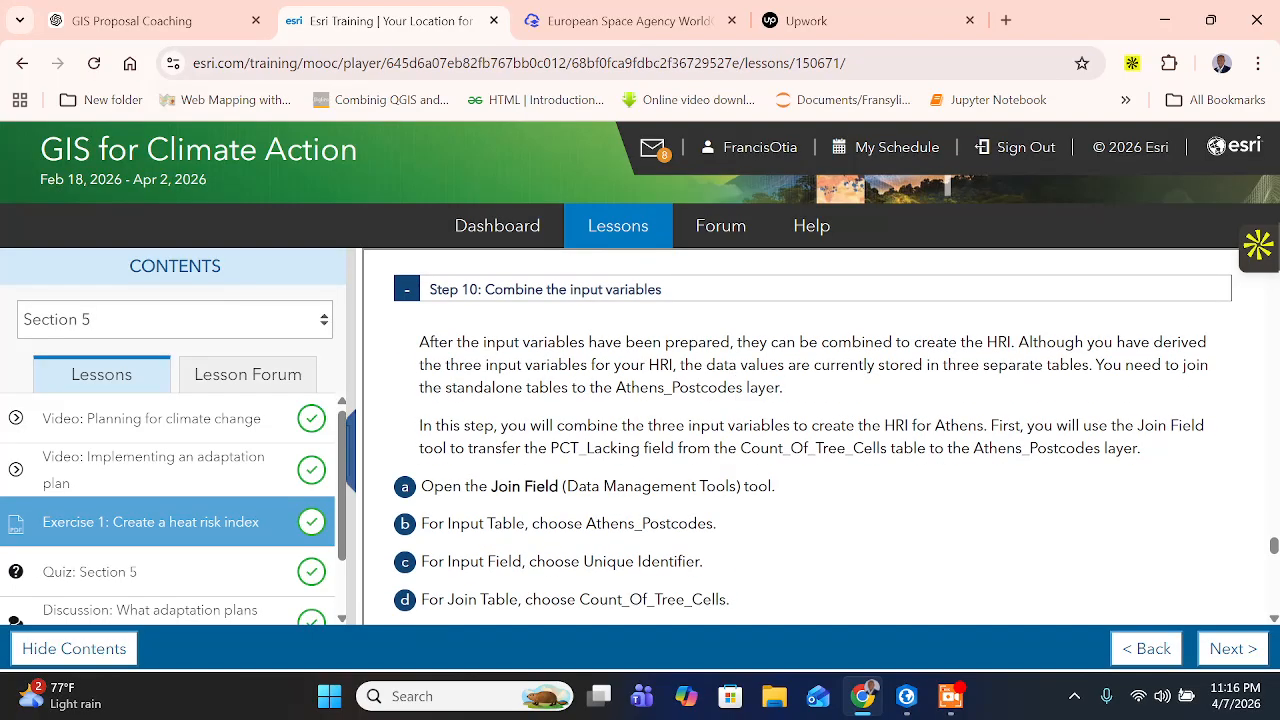
pyautogui.moveTo(627, 426); pyautogui.dragTo(573, 426)
pyautogui.moveTo(690, 426); pyautogui.dragTo(958, 426)
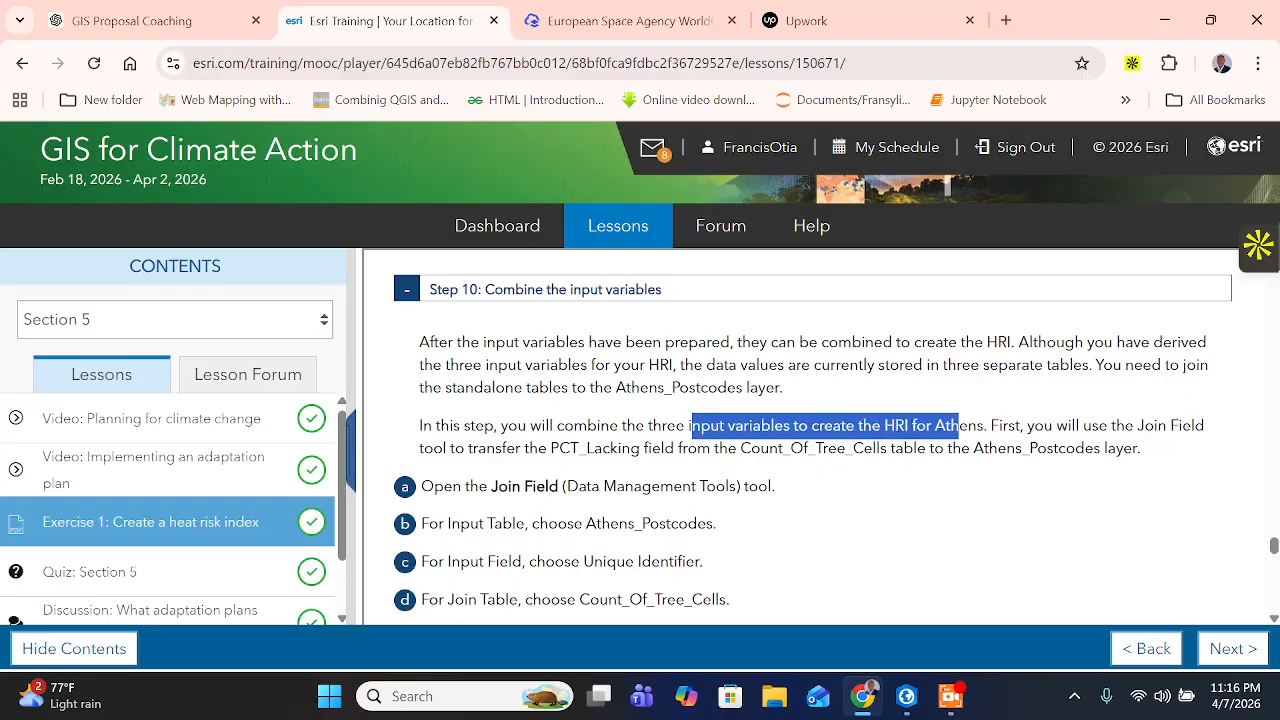
pyautogui.moveTo(1043, 426); pyautogui.dragTo(1210, 430)
pyautogui.click(1210, 432)
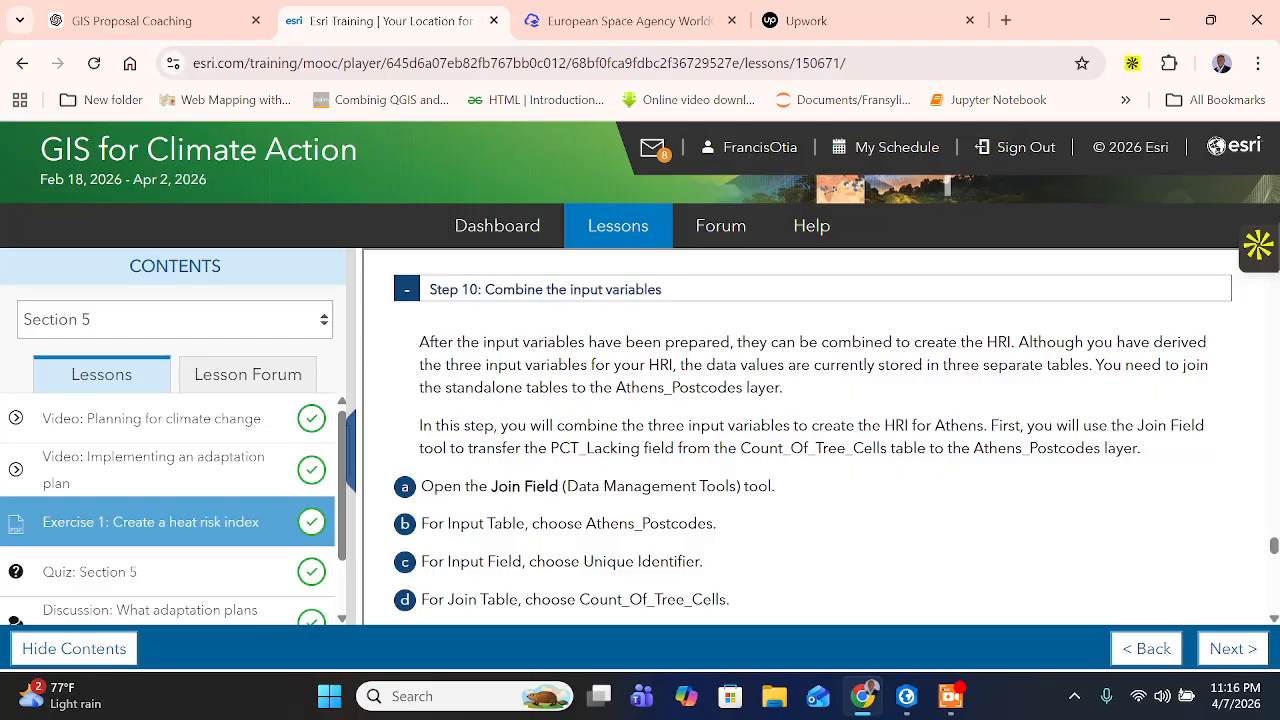
# - Review the Join Field introduction in Step 10 and copy the tool name Join Field from the first instruction
pyautogui.moveTo(664, 448); pyautogui.dragTo(1141, 448)
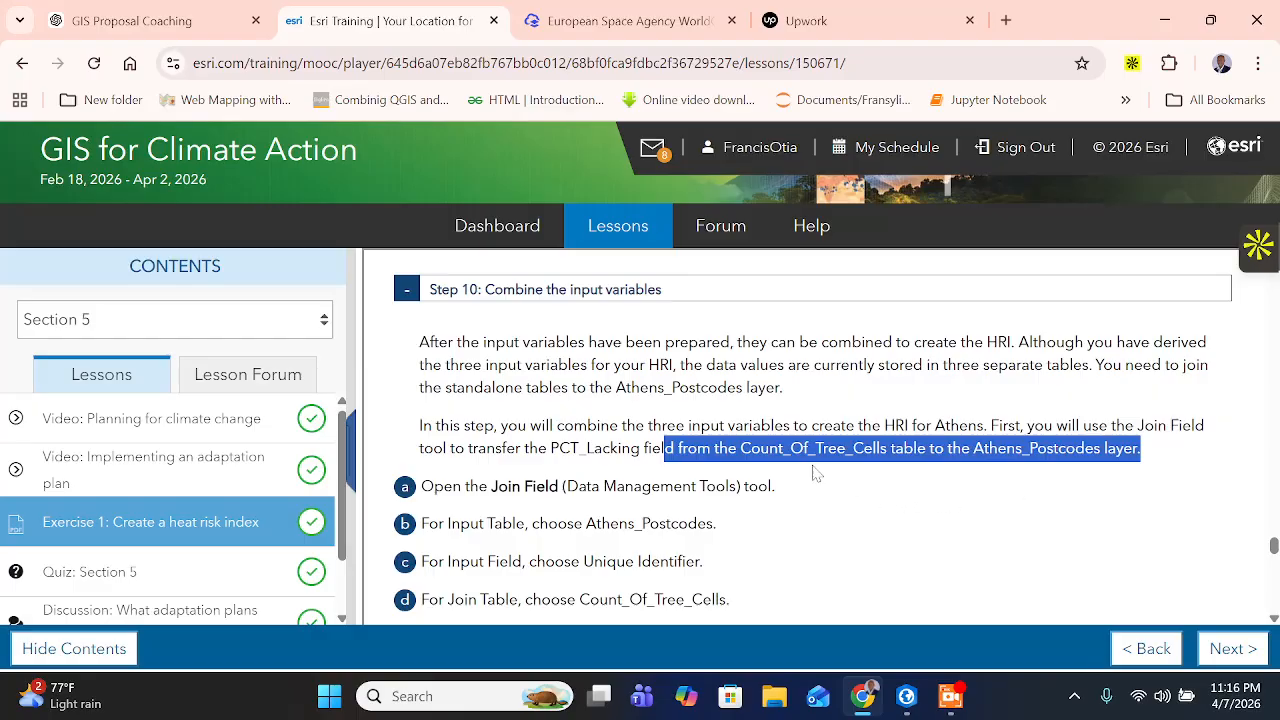
pyautogui.moveTo(498, 486); pyautogui.dragTo(558, 486)
pyautogui.rightClick(545, 482)
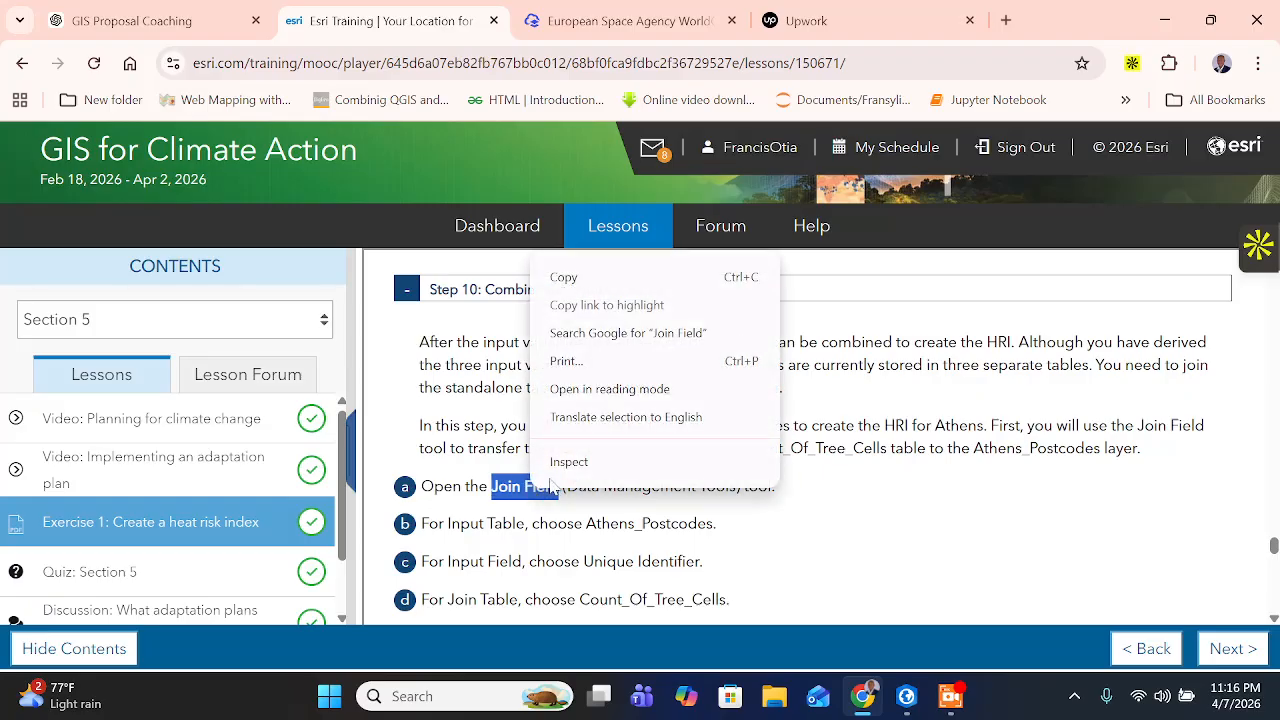
pyautogui.click(585, 284)
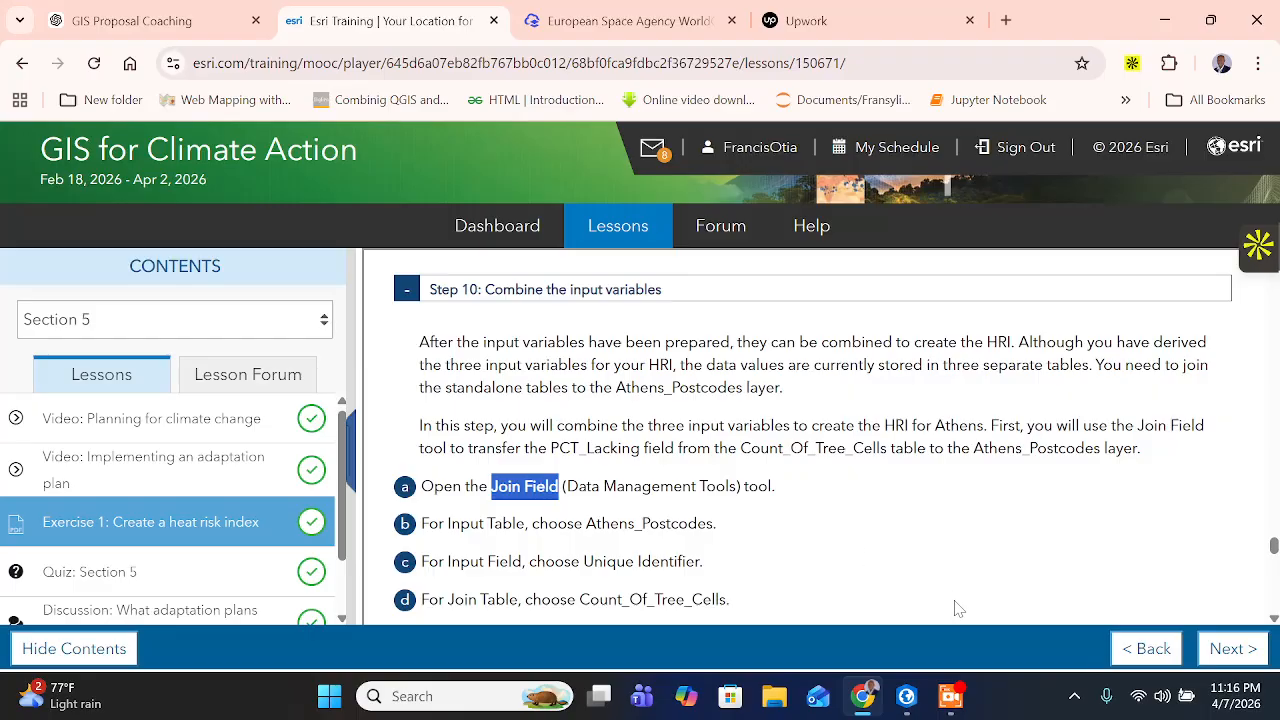
# - Switch to ArcGIS Pro, show a widened Geoprocessing pane, search for the copied name Join Field, and open that Data Management tool
pyautogui.click(907, 696)
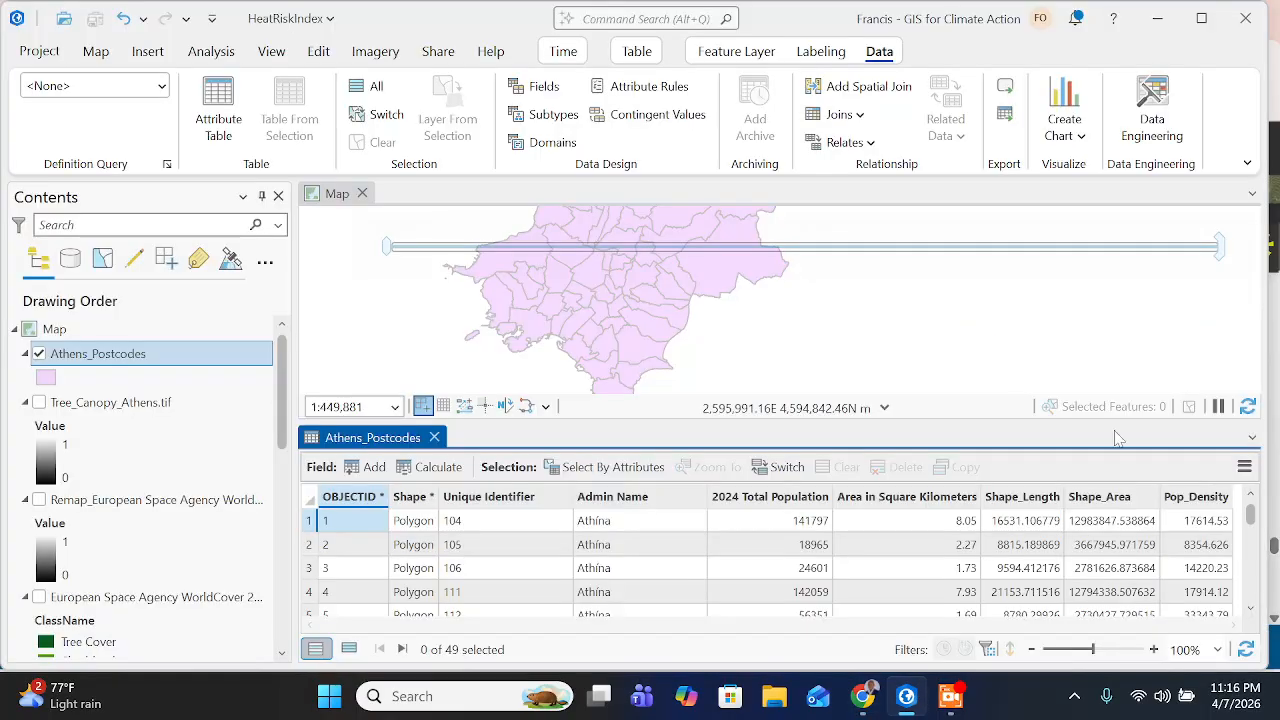
pyautogui.click(272, 52)
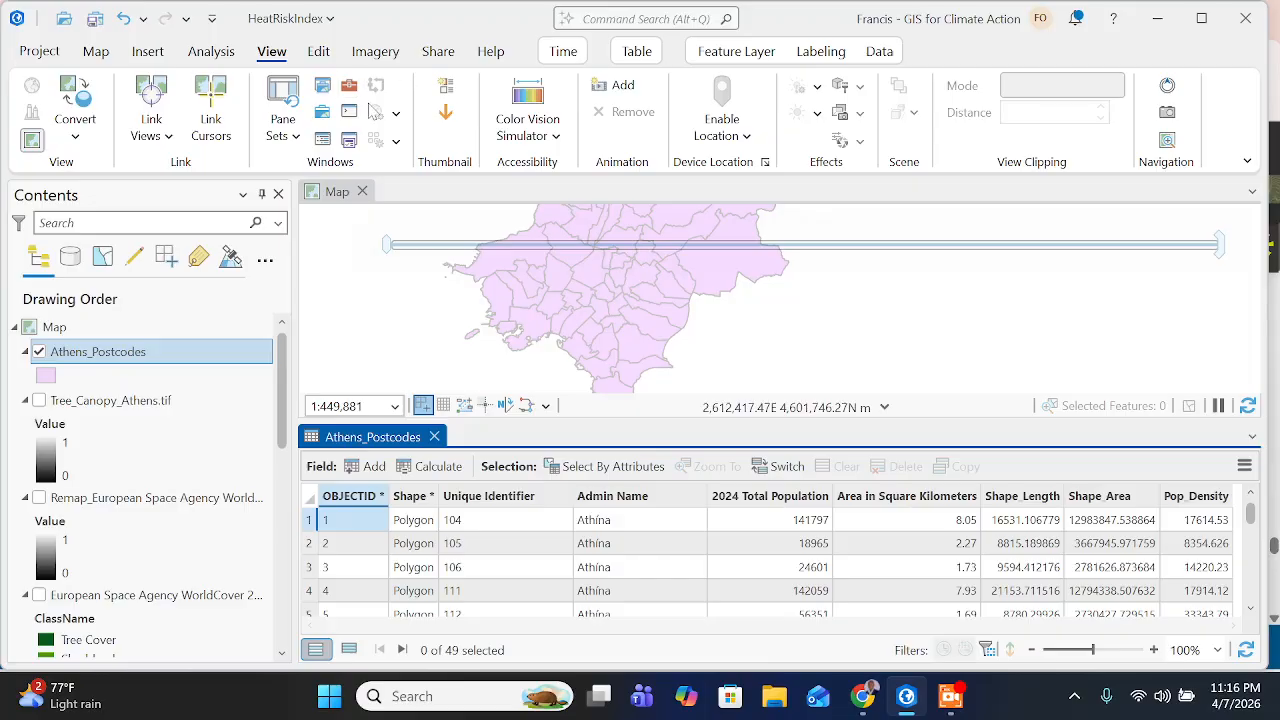
pyautogui.click(298, 138)
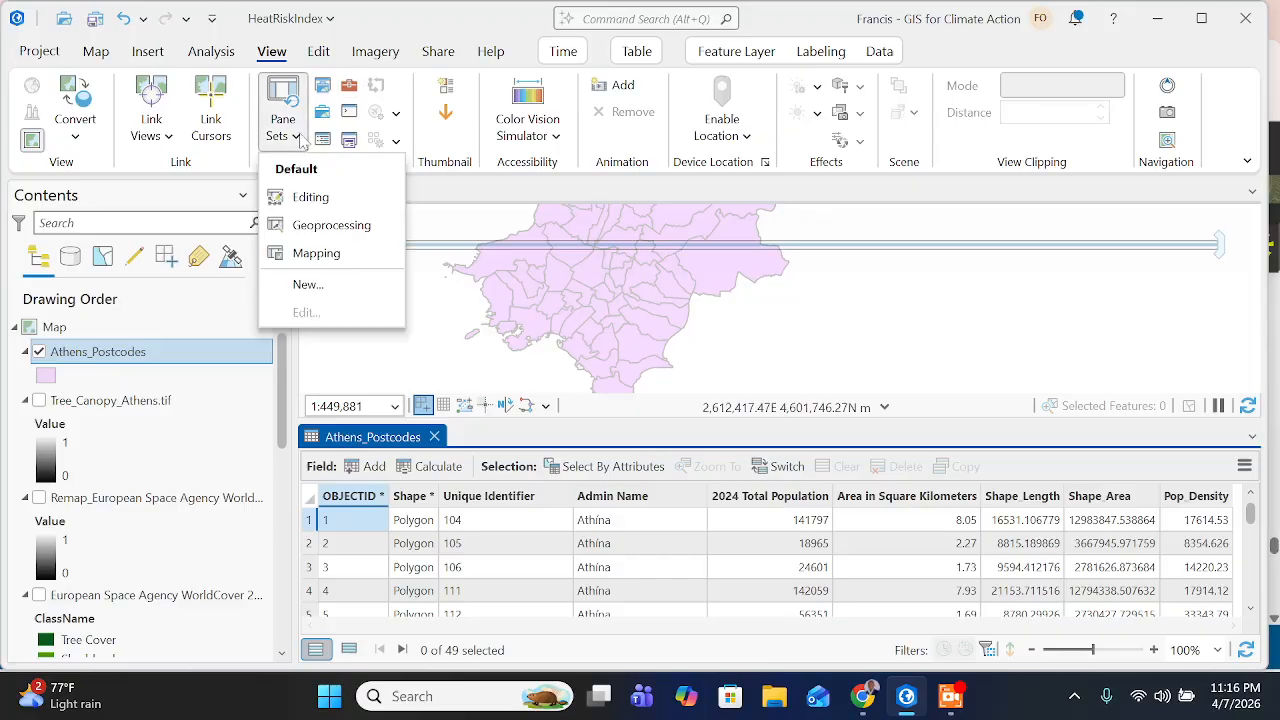
pyautogui.click(312, 225)
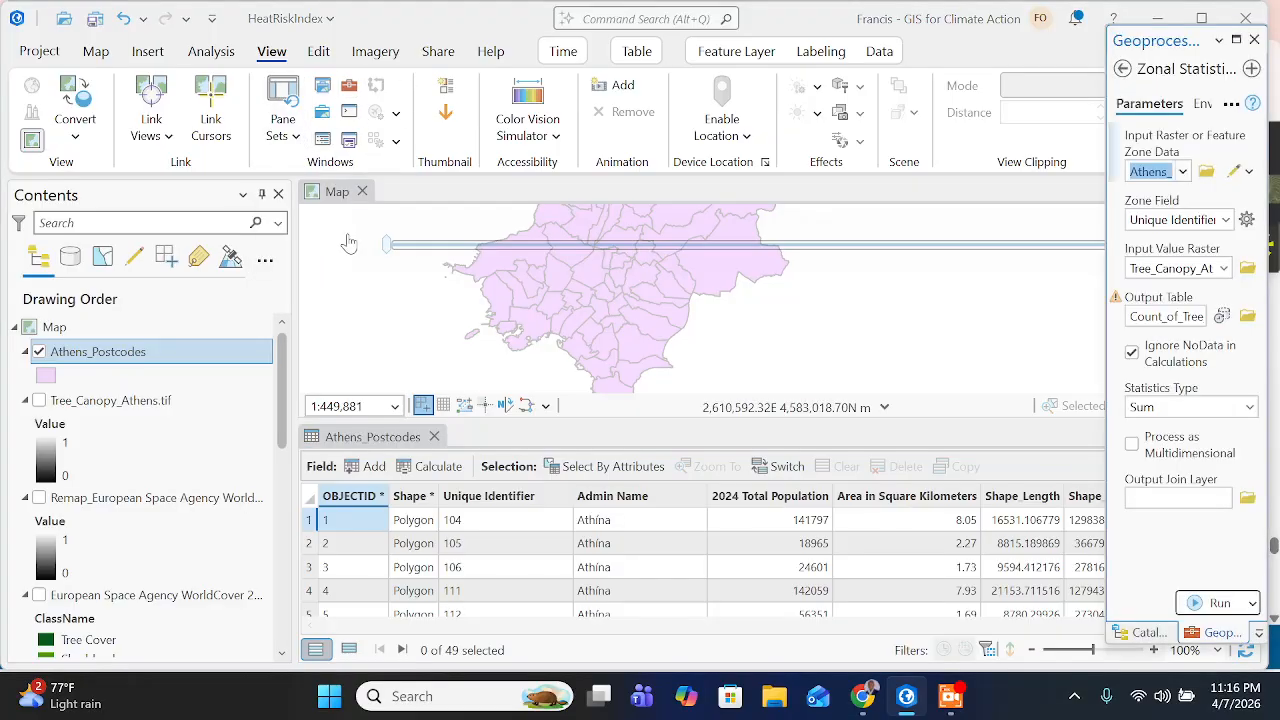
pyautogui.moveTo(1106, 210); pyautogui.dragTo(880, 245)
pyautogui.click(901, 68)
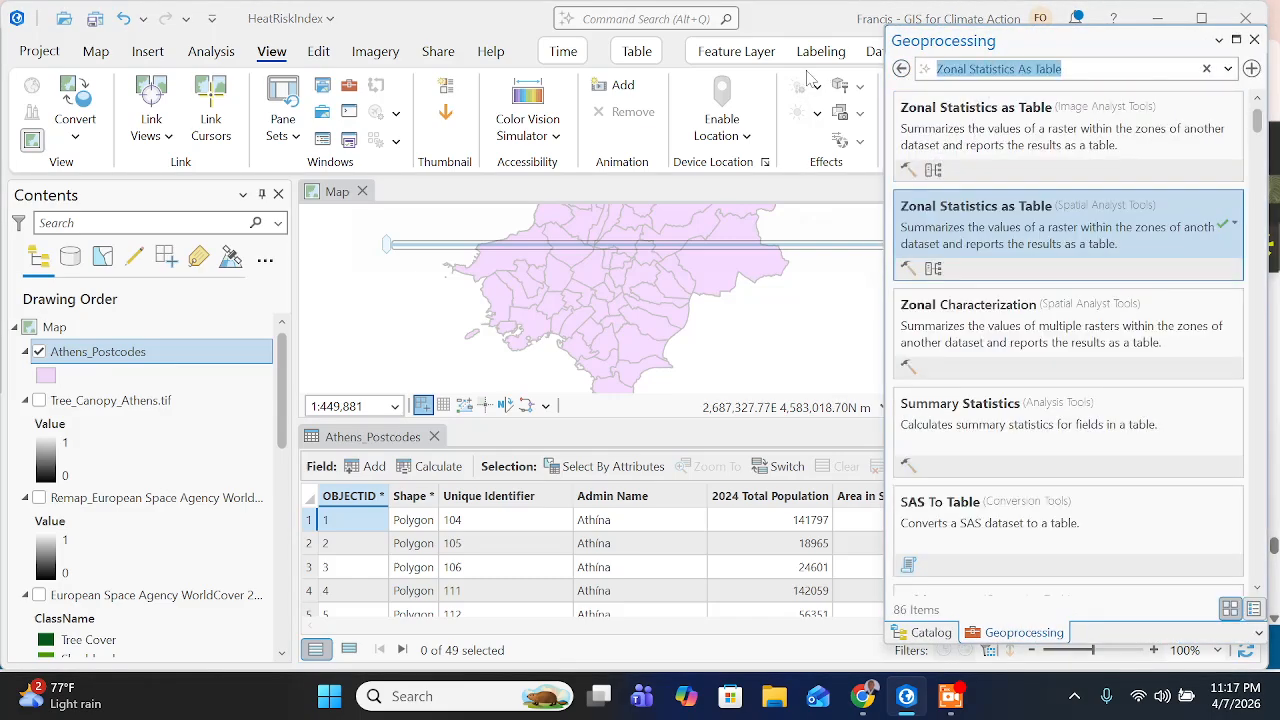
pyautogui.hotkey('ctrl', 'v')
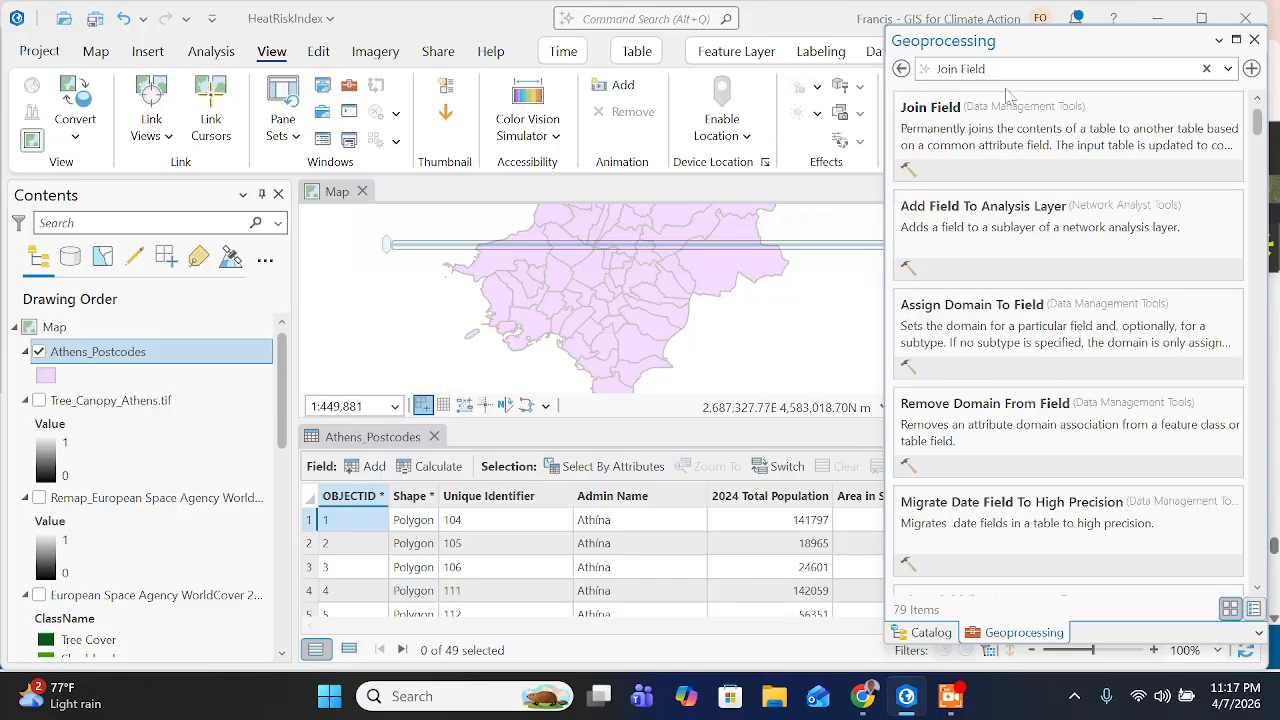
pyautogui.click(1005, 100)
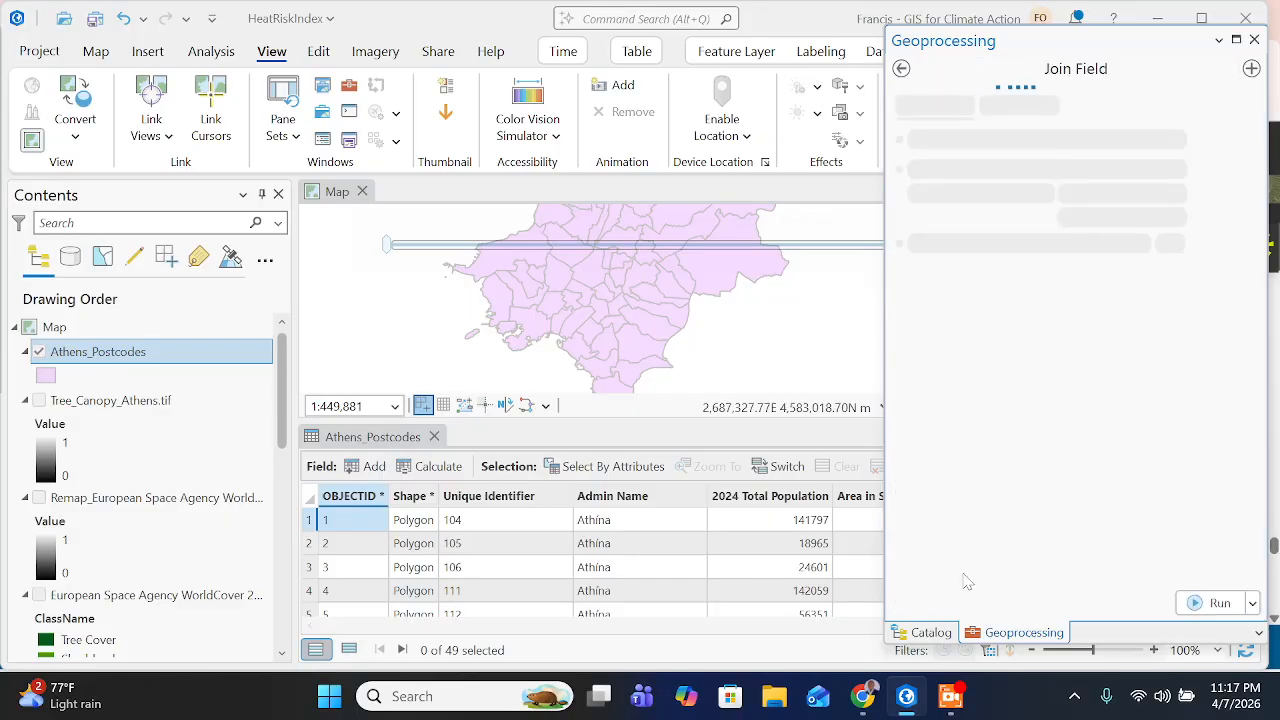
# - Check the Input Table instruction on the training page, return to ArcGIS Pro, and set Join Field's Input Table to Athens_Postcodes
pyautogui.hotkey('alt', 'Tab')
pyautogui.scroll(-2, 837, 615)
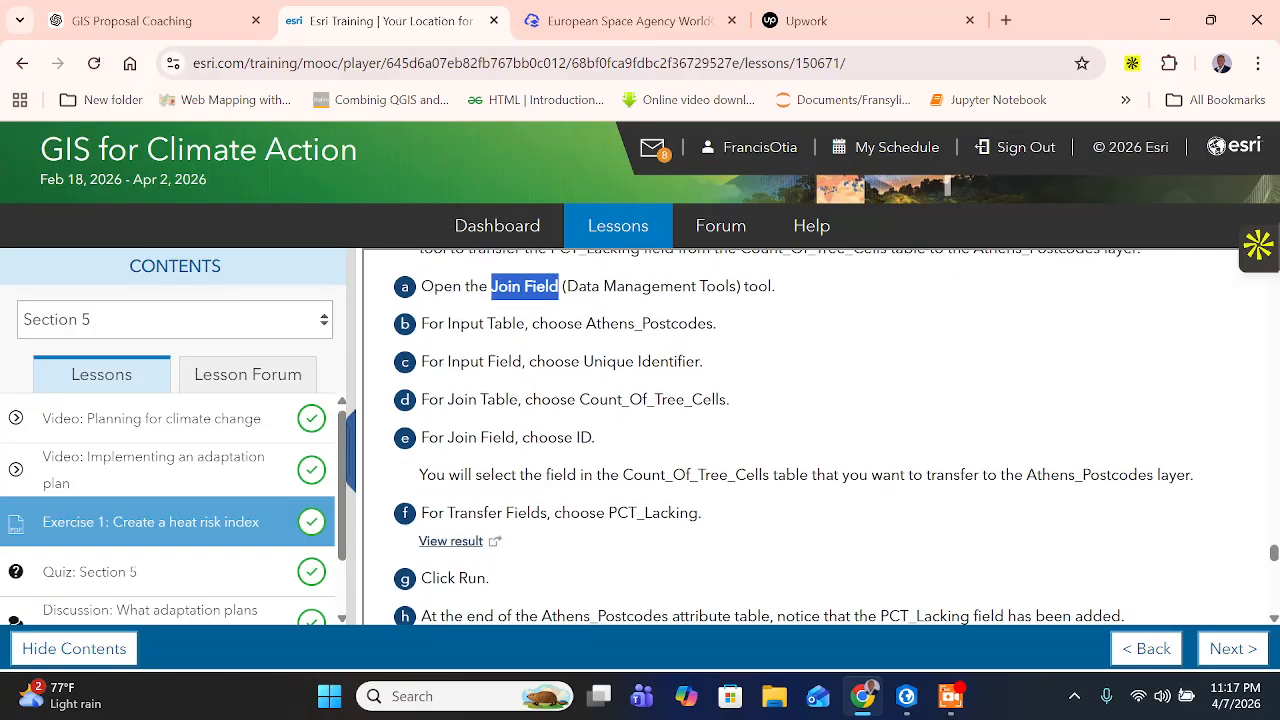
pyautogui.click(446, 323)
pyautogui.moveTo(535, 323); pyautogui.dragTo(728, 343)
pyautogui.click(906, 696)
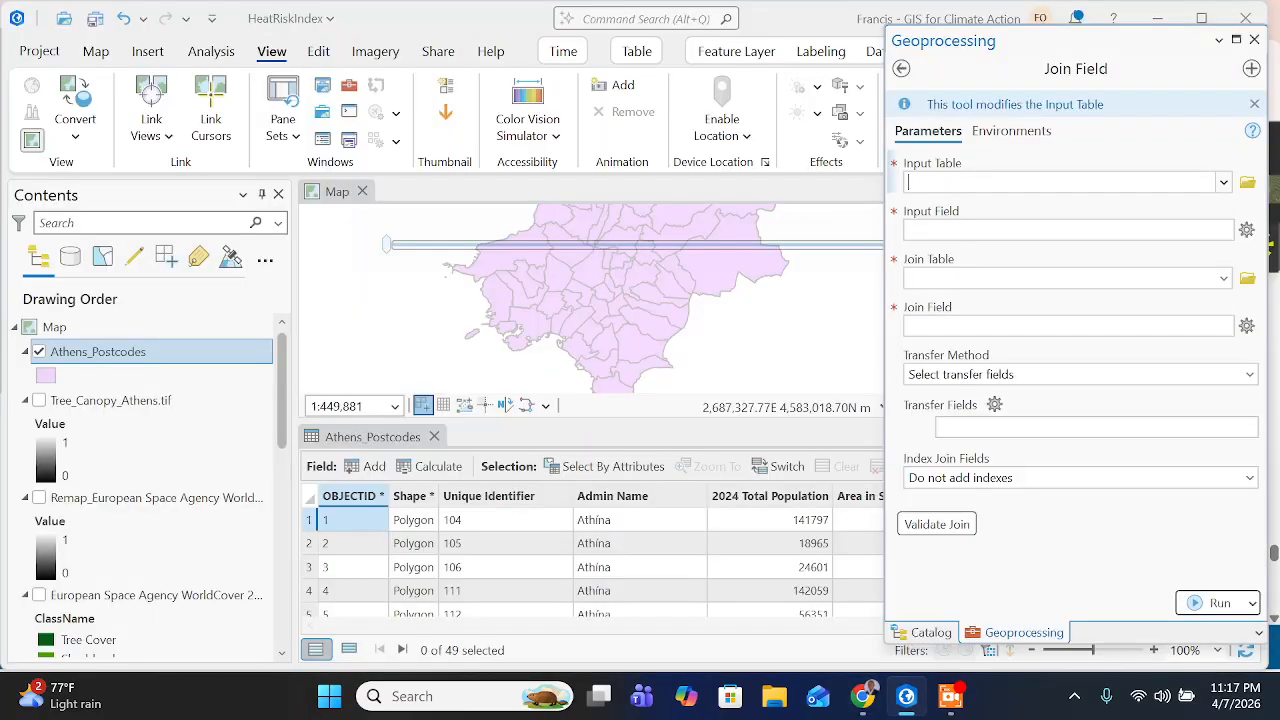
pyautogui.click(1224, 183)
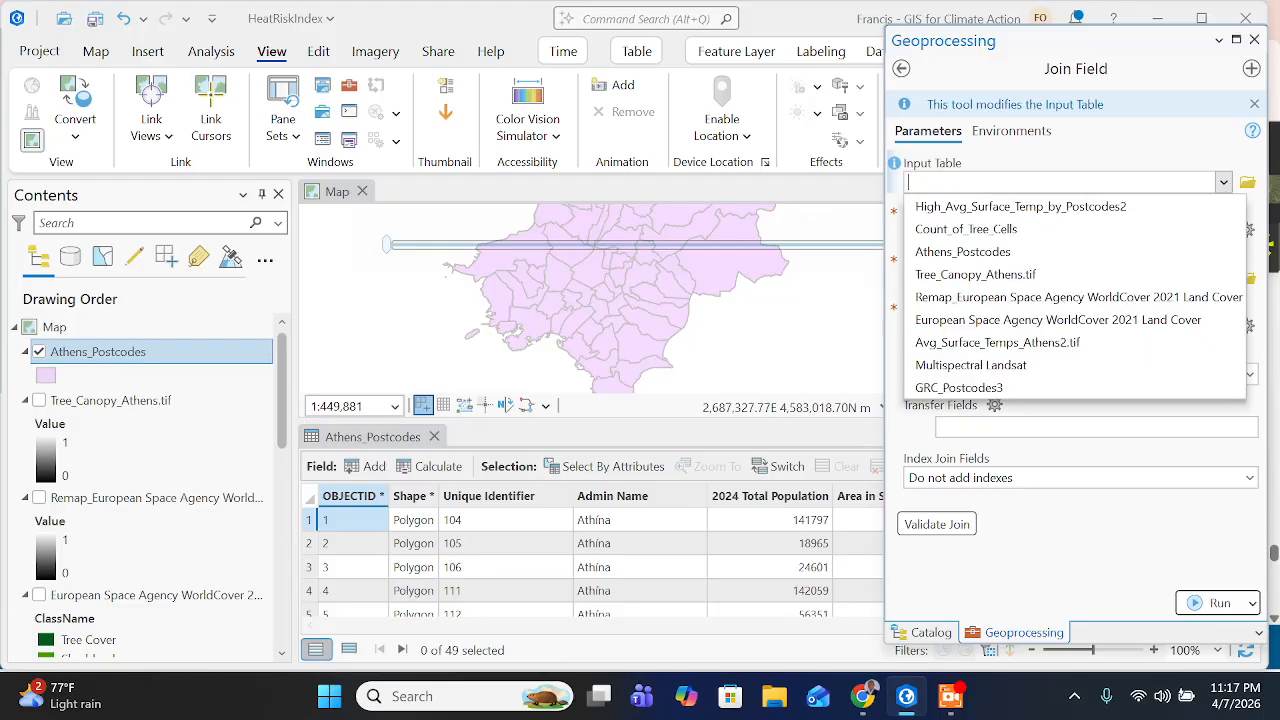
pyautogui.click(1059, 252)
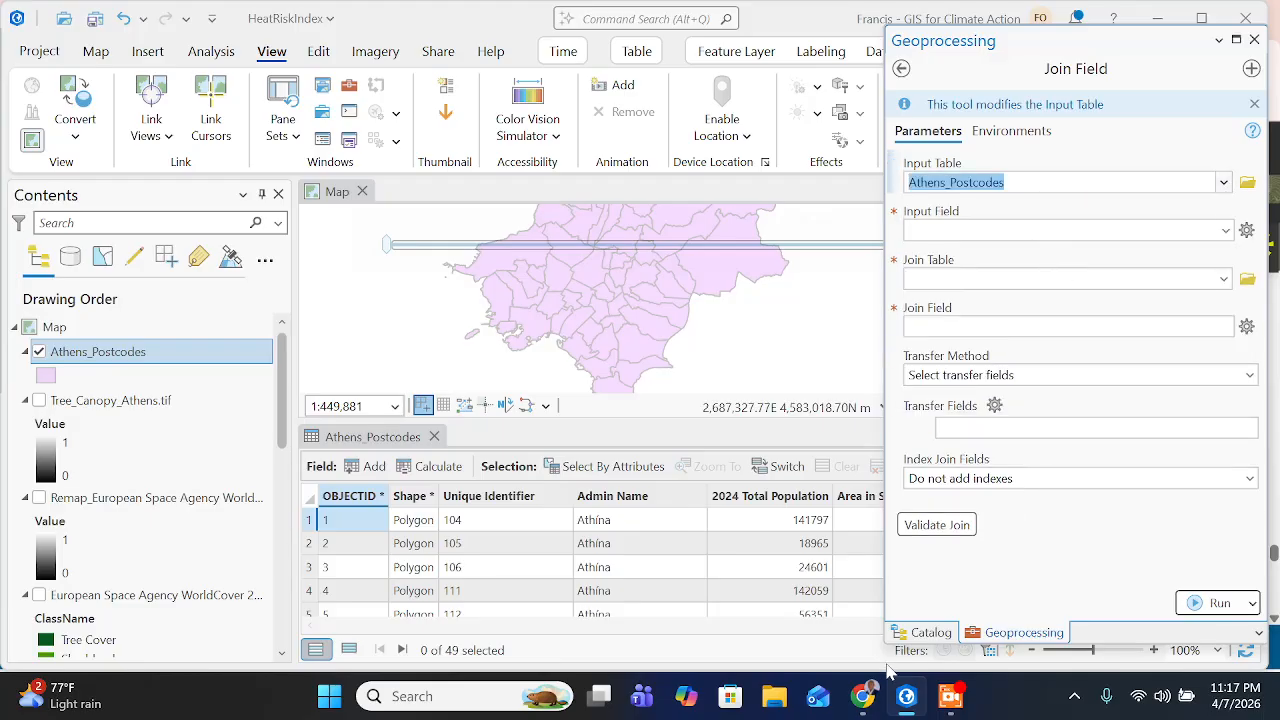
# - Check the Input Field instruction on the training page, return to ArcGIS Pro, and set the Input Field to Unique Identifier
pyautogui.click(862, 696)
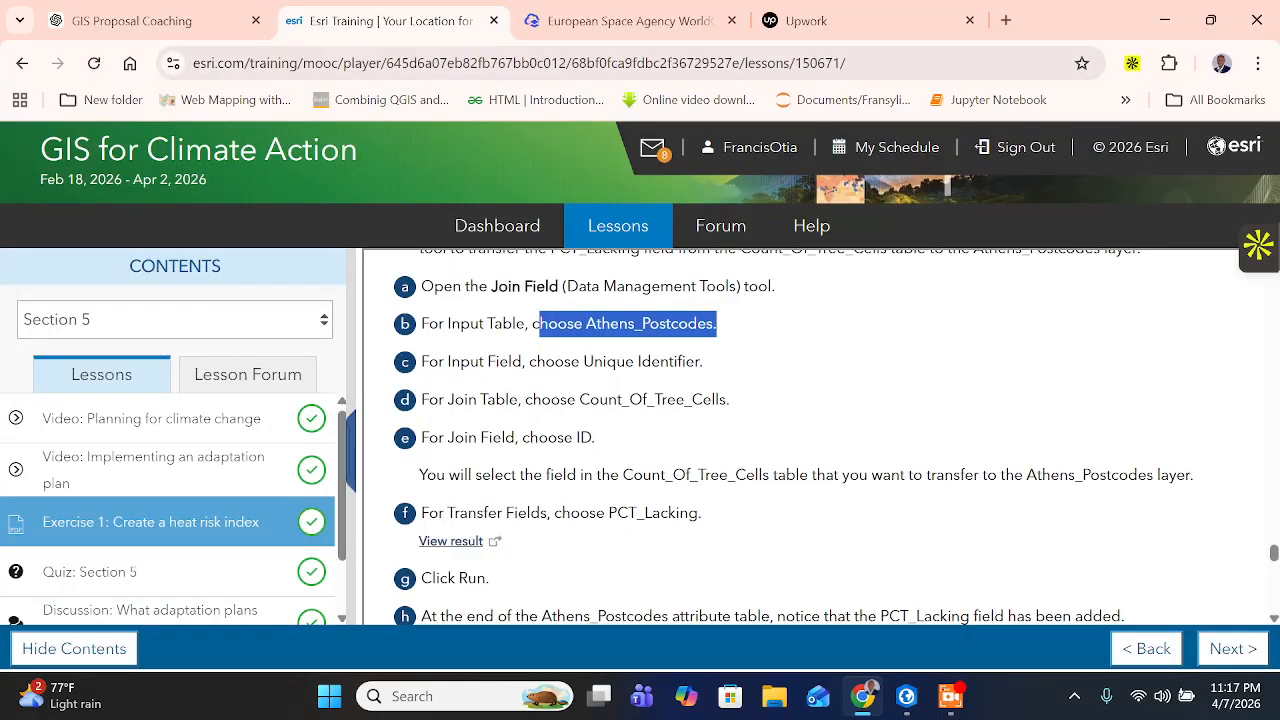
pyautogui.moveTo(460, 361); pyautogui.dragTo(702, 361)
pyautogui.click(997, 645)
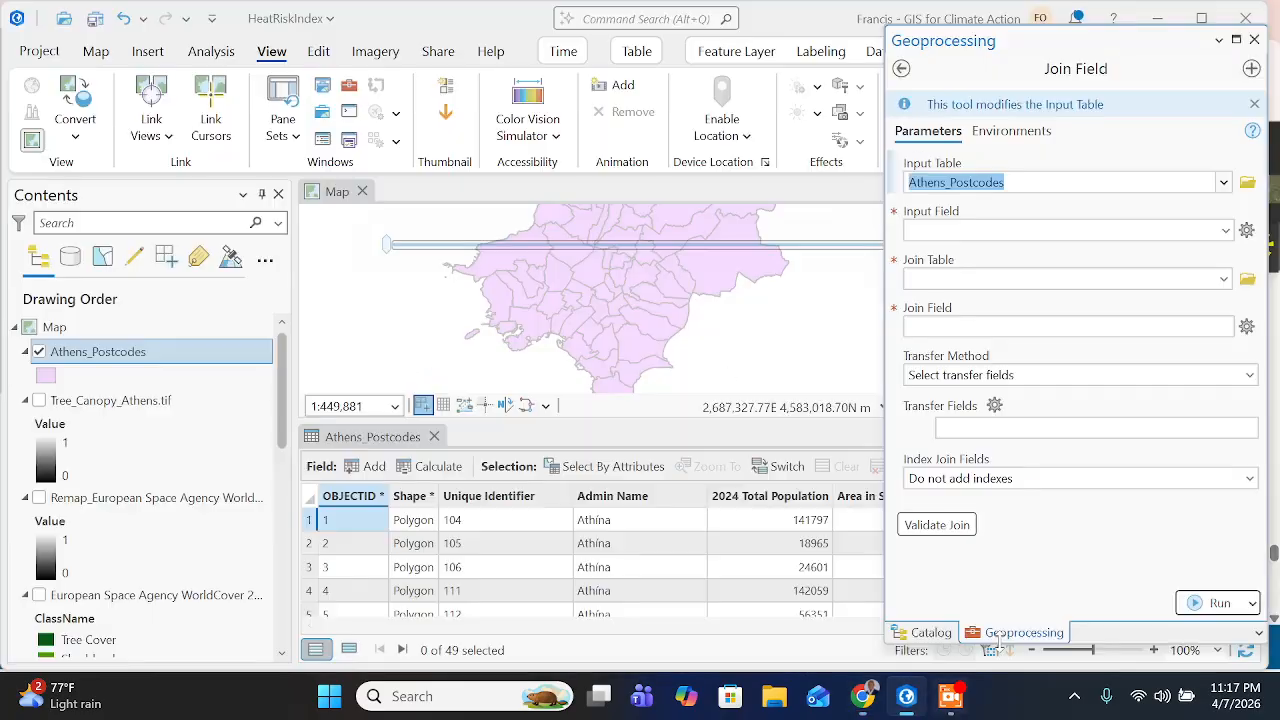
pyautogui.press('Tab')
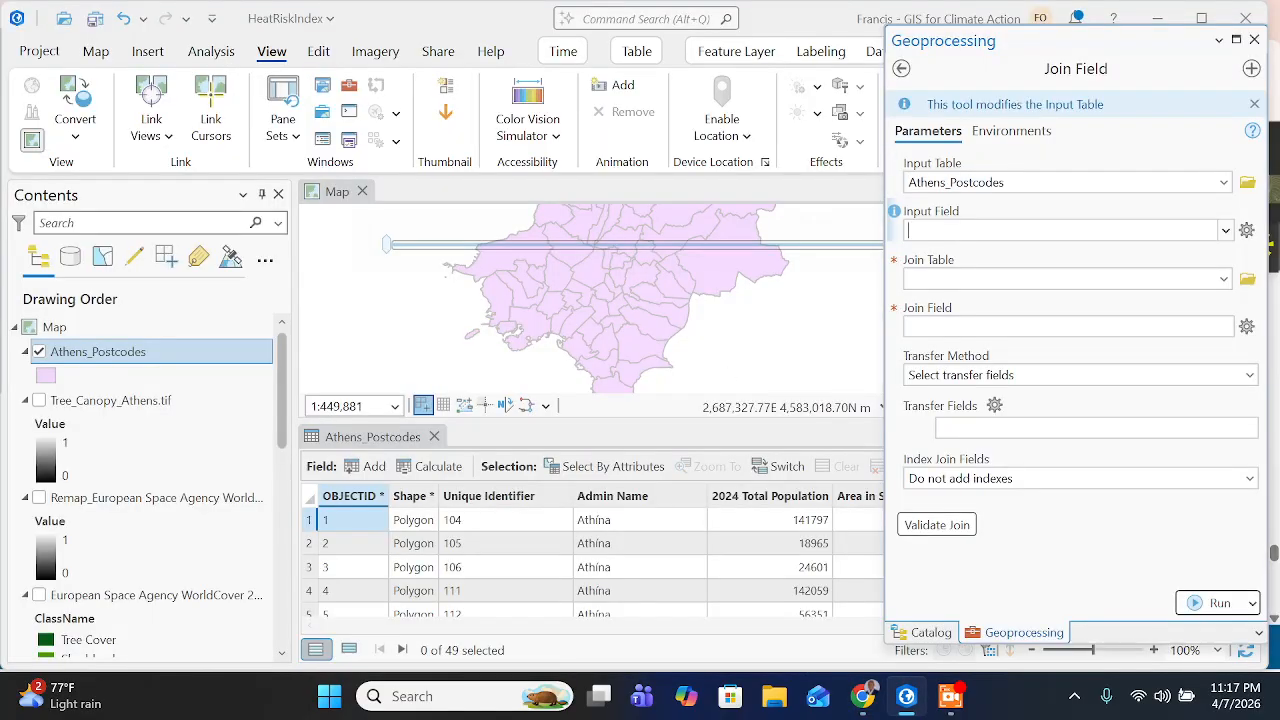
pyautogui.click(1226, 231)
pyautogui.click(960, 277)
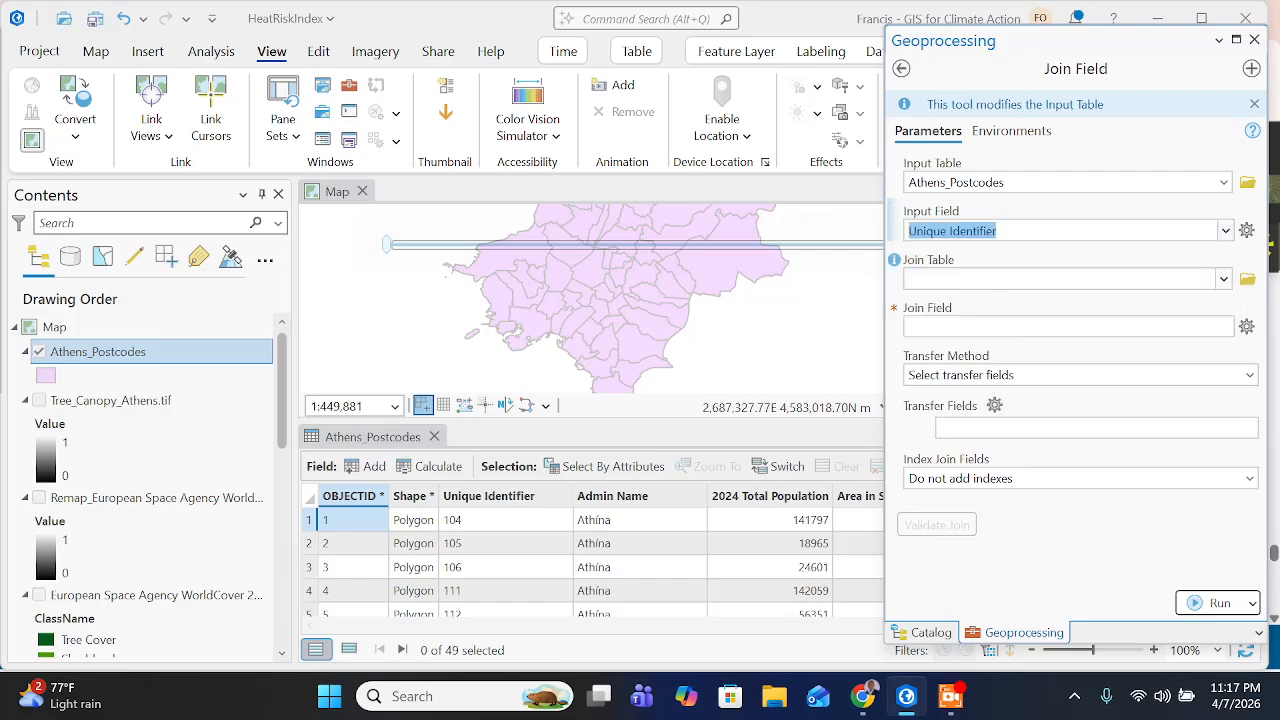
# - Check the Join Table instruction on the training page, return to ArcGIS Pro, and set the Join Table to Count_of_Tree_Cells
pyautogui.click(862, 696)
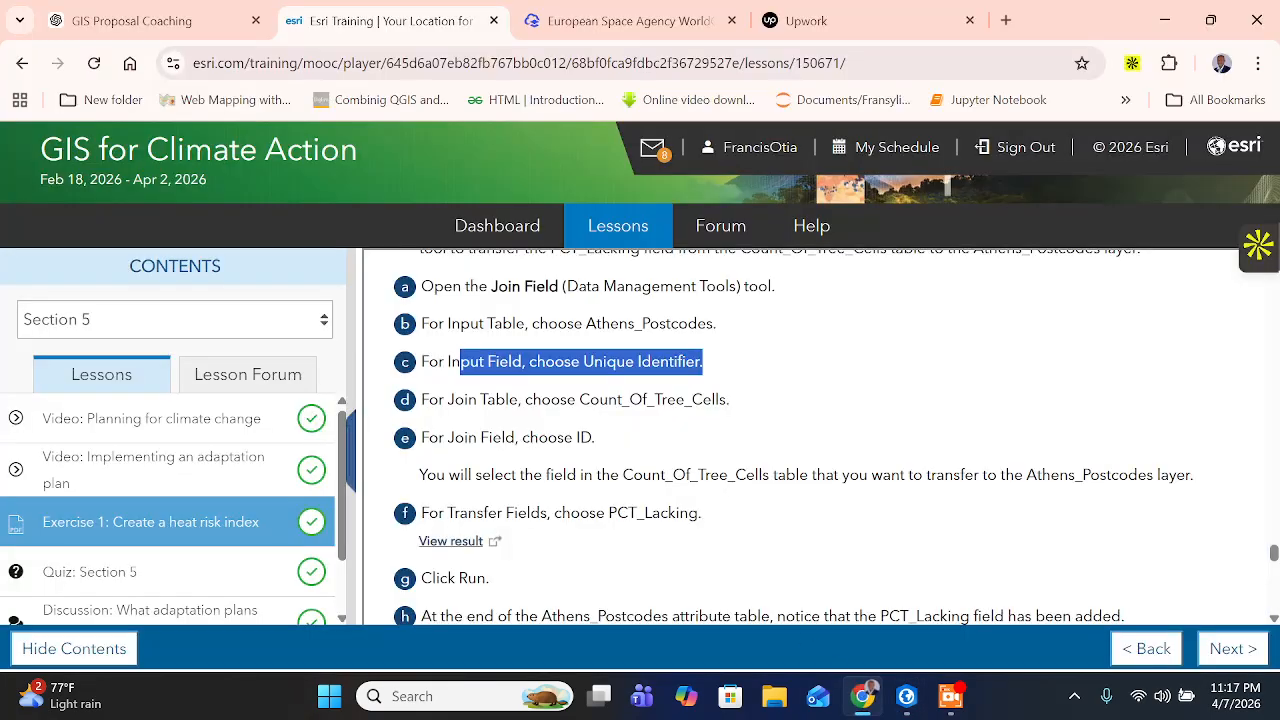
pyautogui.click(534, 400)
pyautogui.moveTo(534, 400); pyautogui.dragTo(730, 400)
pyautogui.click(599, 400)
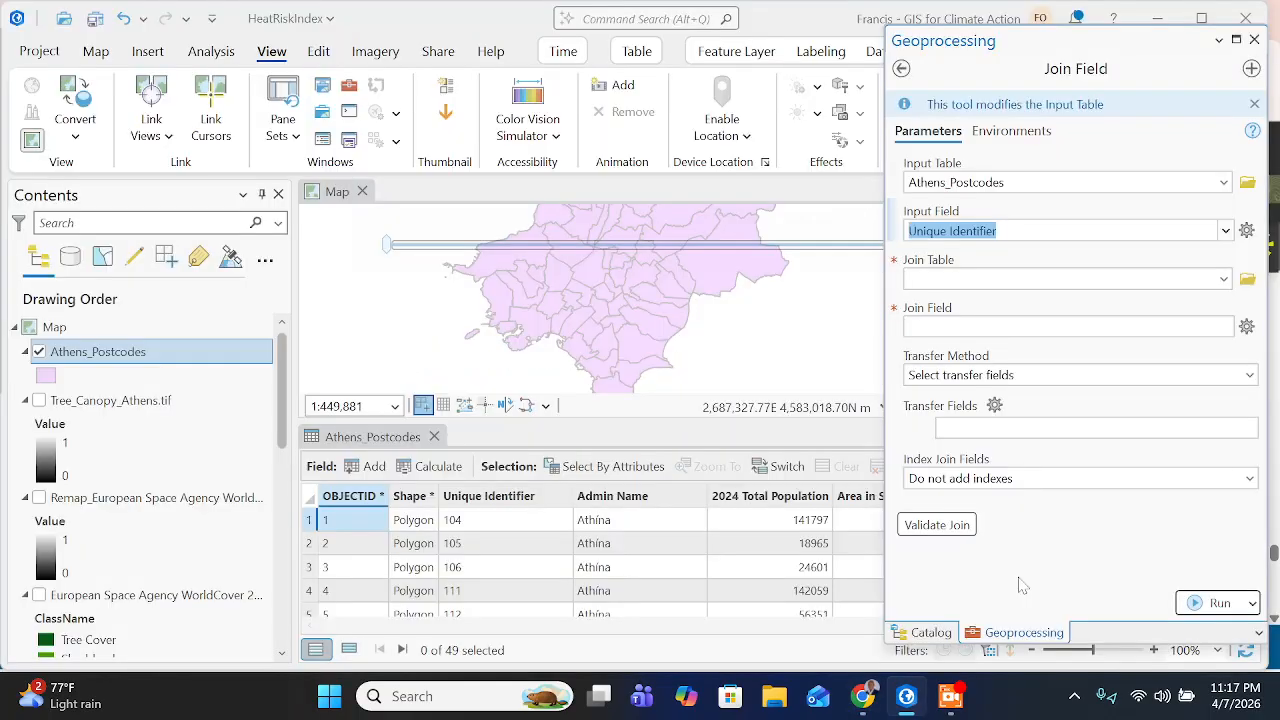
pyautogui.click(906, 696)
pyautogui.click(1213, 281)
pyautogui.click(1223, 281)
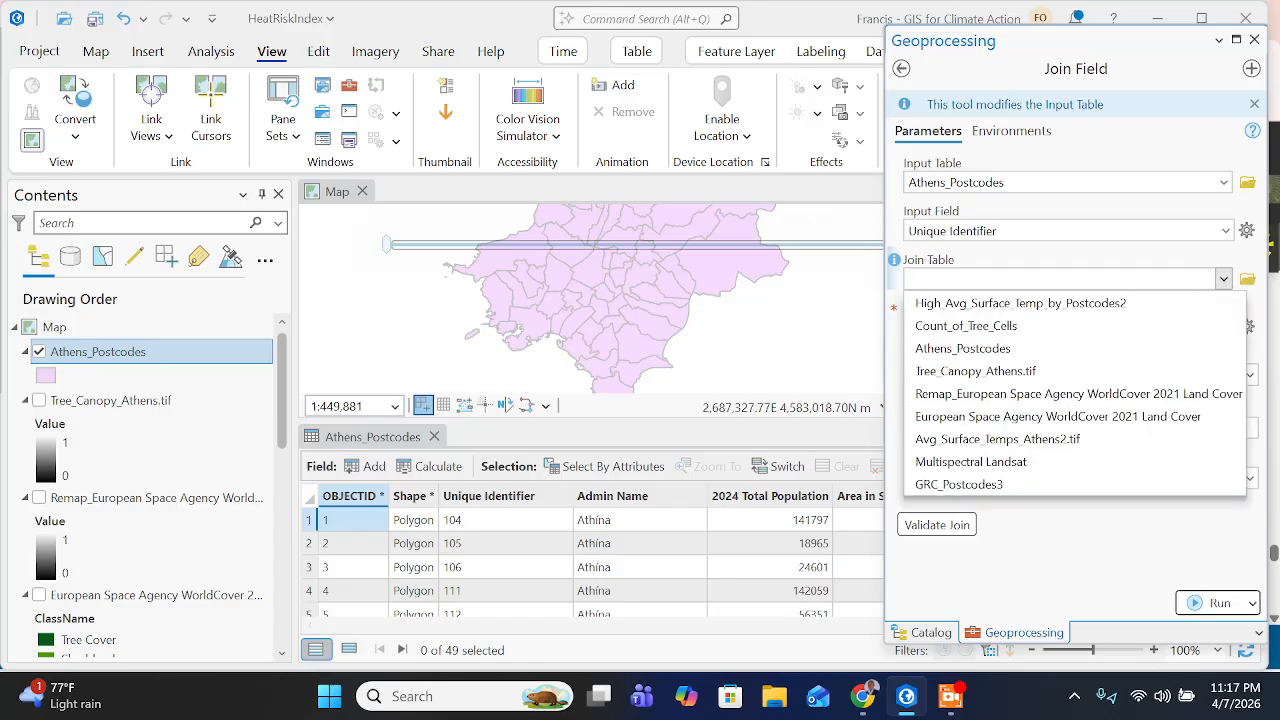
pyautogui.click(1021, 328)
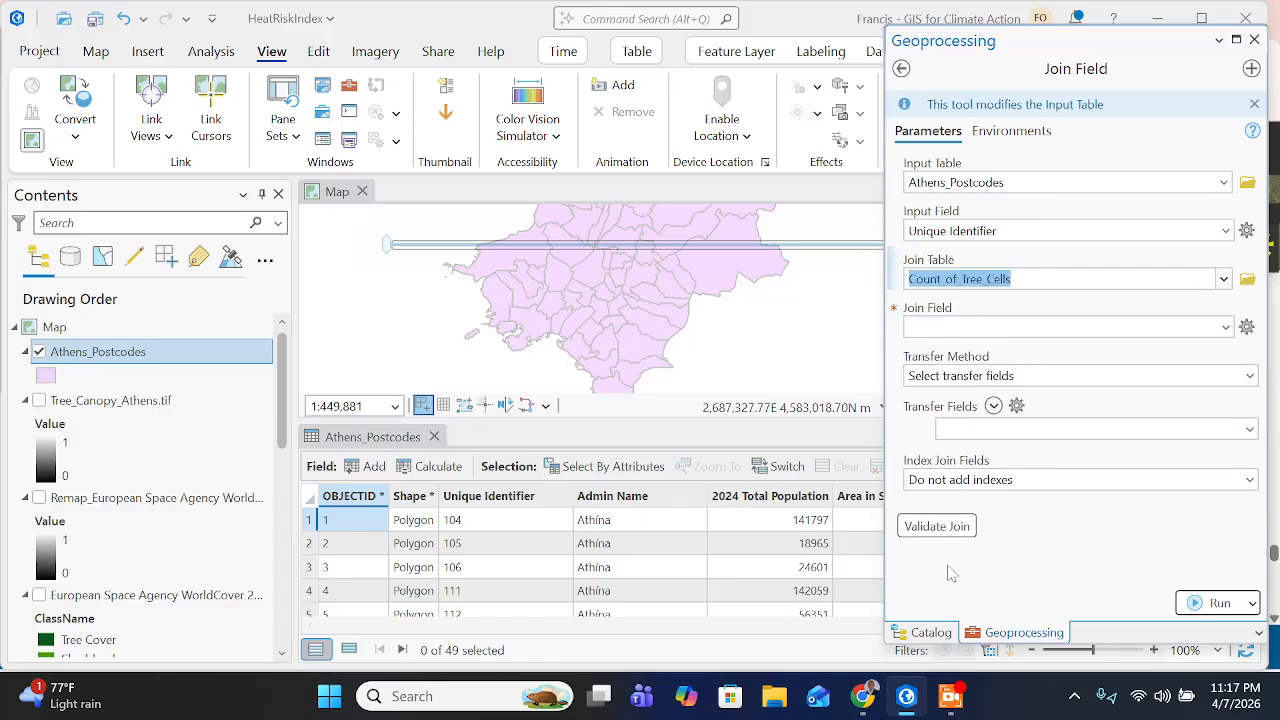
# - Check the next Join Field instruction on the training page, return to ArcGIS Pro, and set the Join Field to ID
pyautogui.click(860, 700)
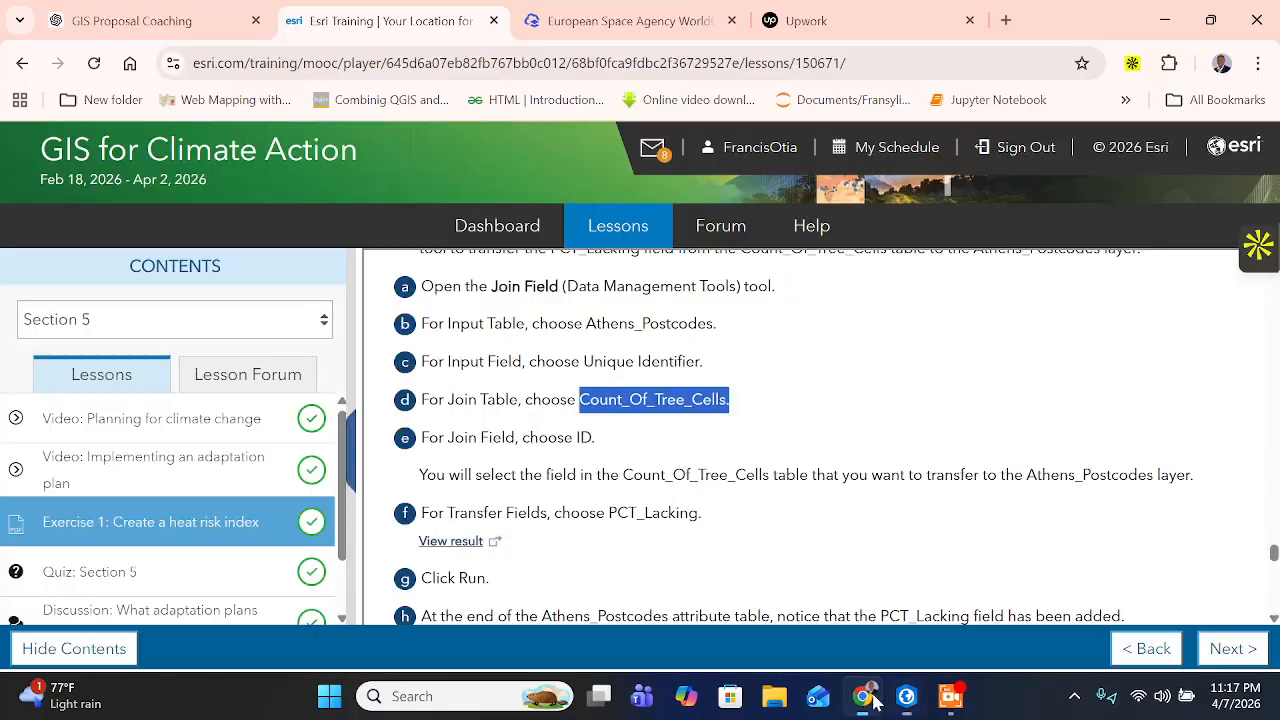
pyautogui.scroll(-1, 800, 437)
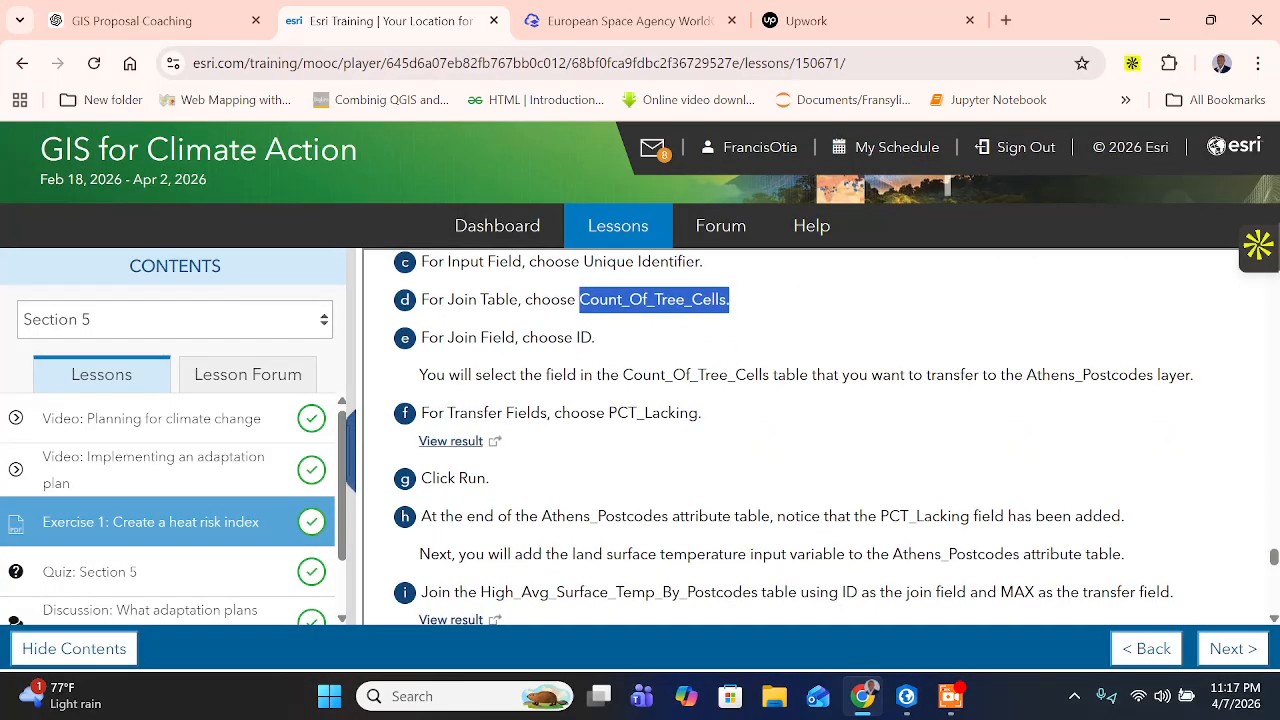
pyautogui.click(780, 420)
pyautogui.moveTo(521, 338); pyautogui.dragTo(600, 345)
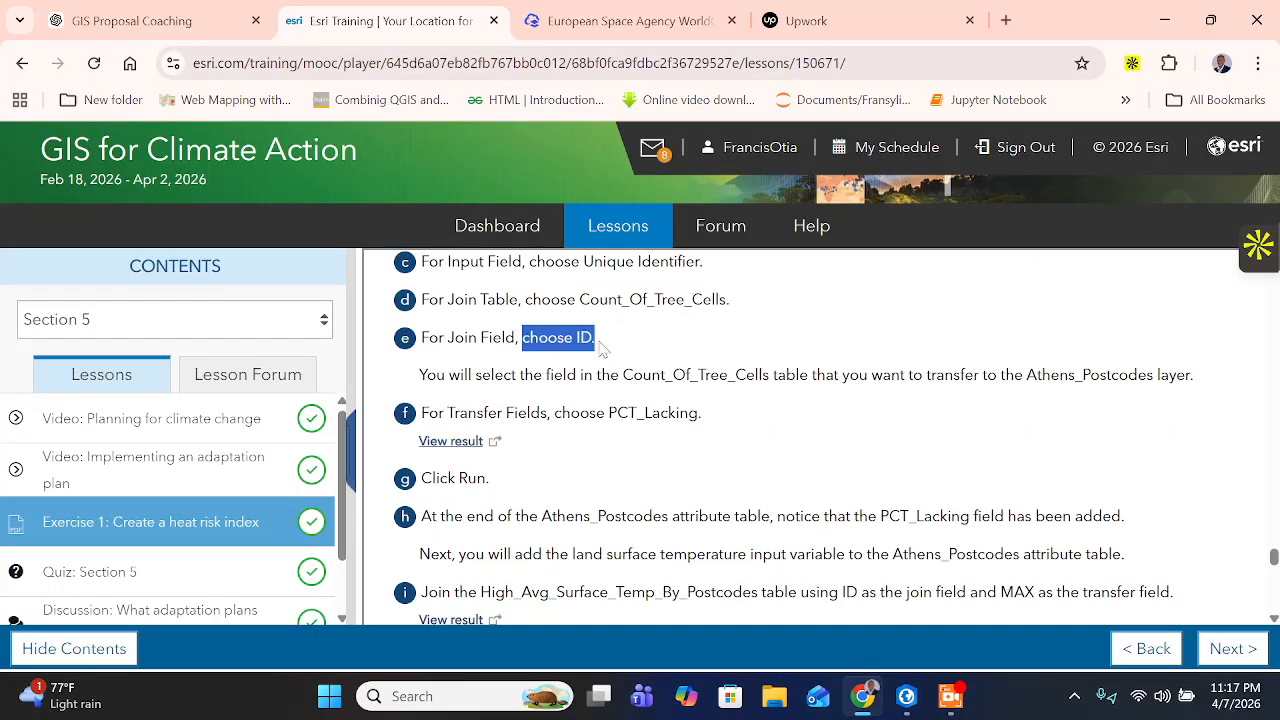
pyautogui.click(906, 696)
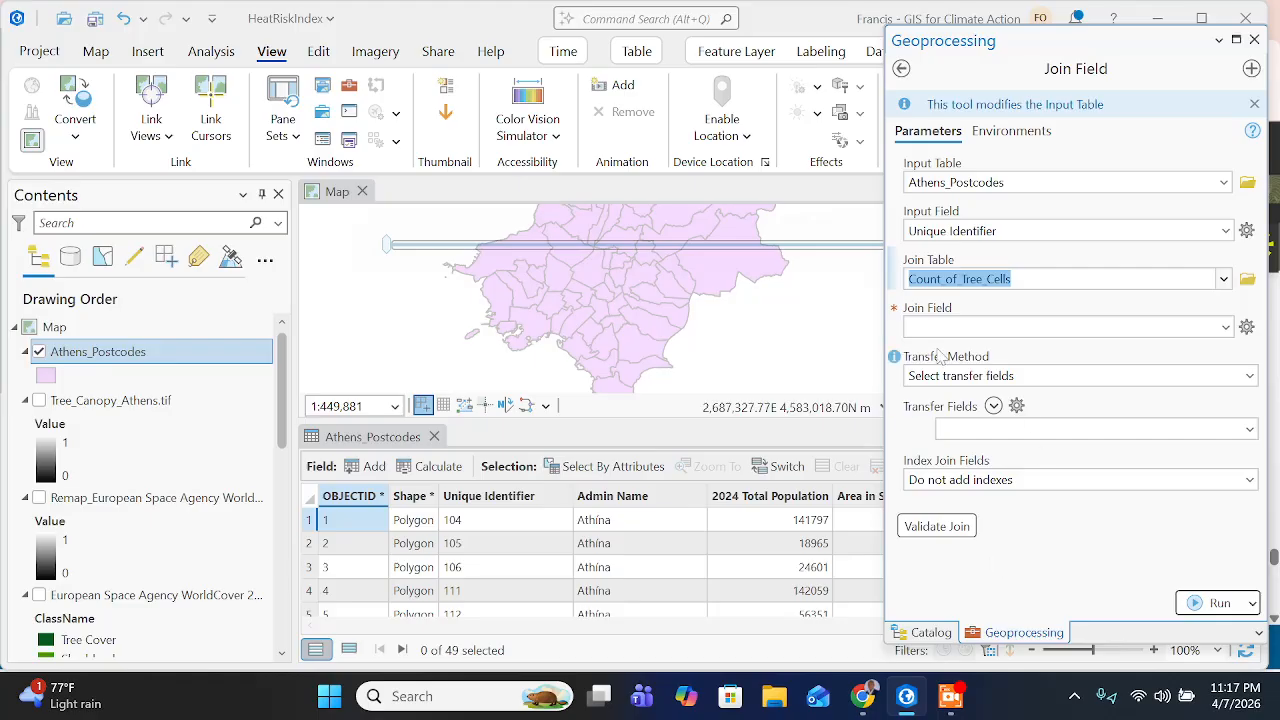
pyautogui.click(1225, 328)
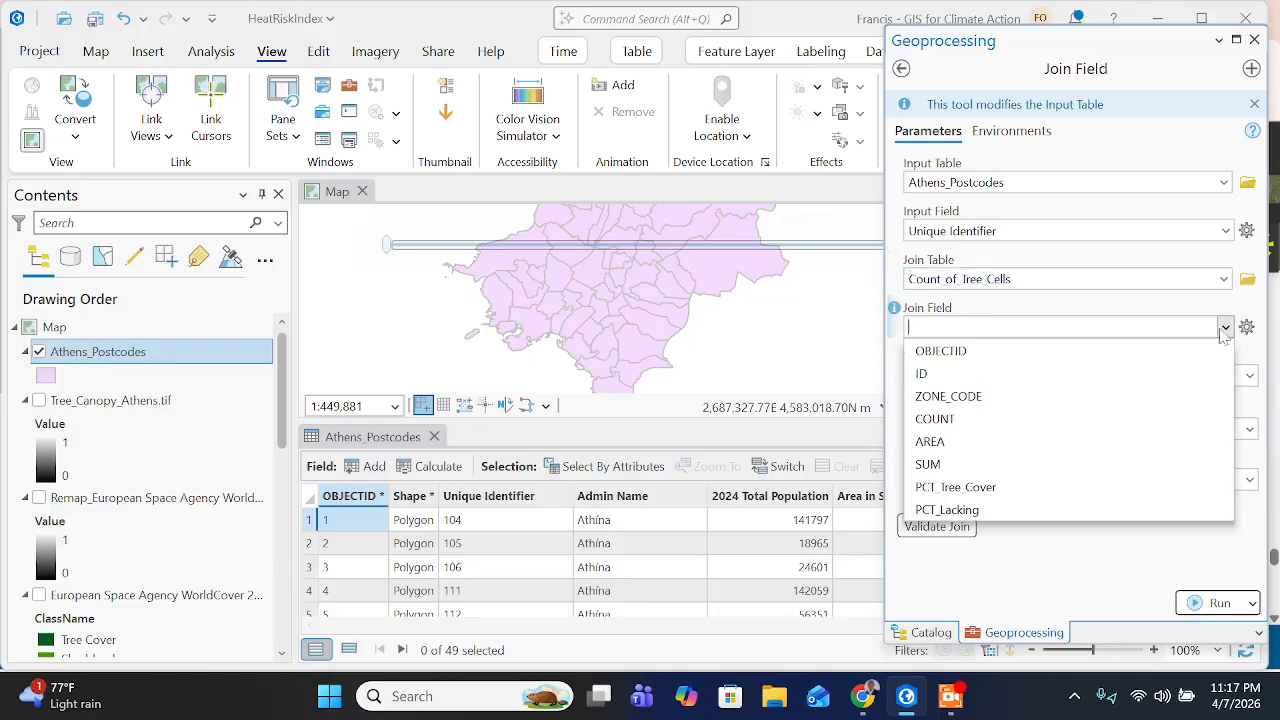
pyautogui.click(1005, 375)
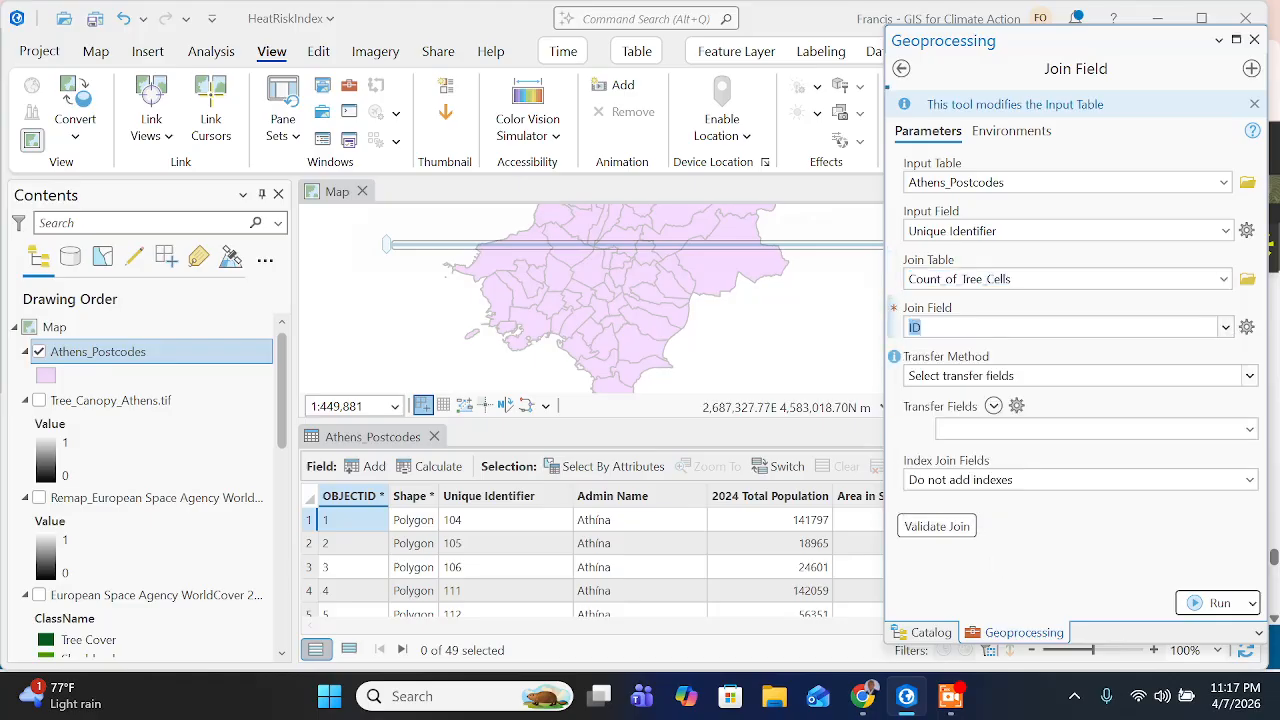
# - Close the Athens_Postcodes attribute table and turn on the World Topographic Map and World Hillshade basemap layers
pyautogui.click(434, 437)
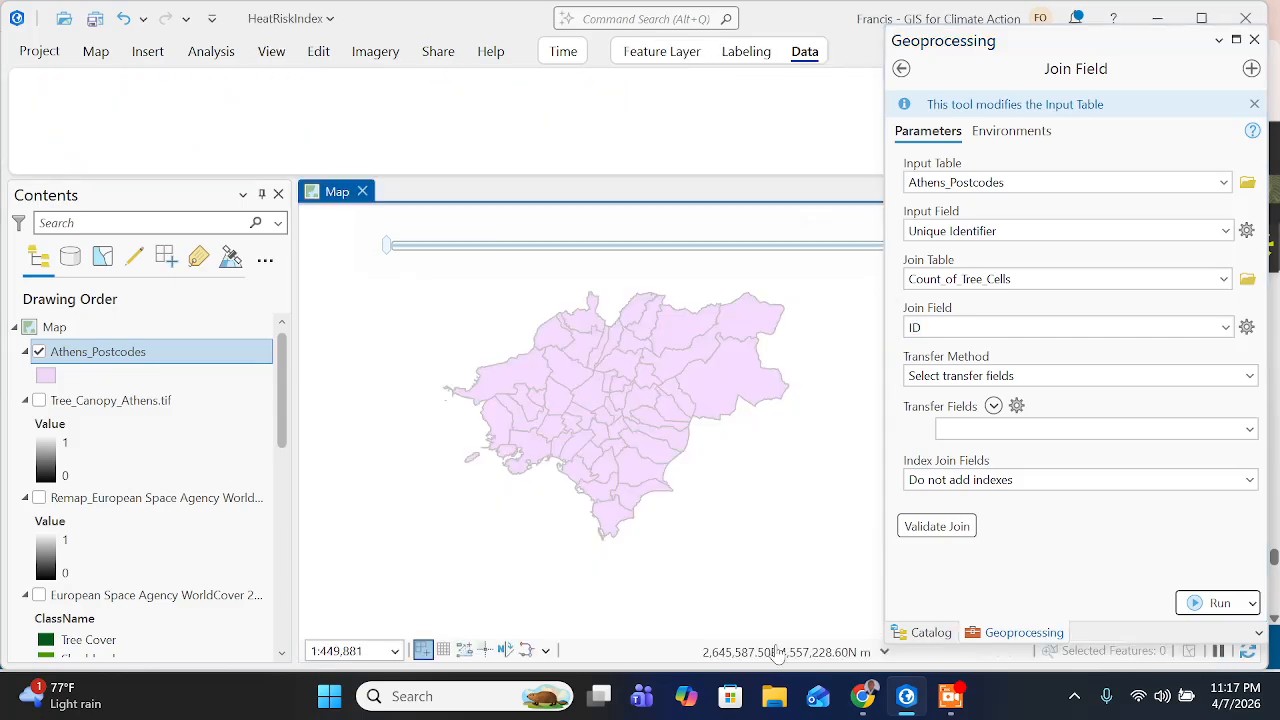
pyautogui.scroll(-12, 255, 488)
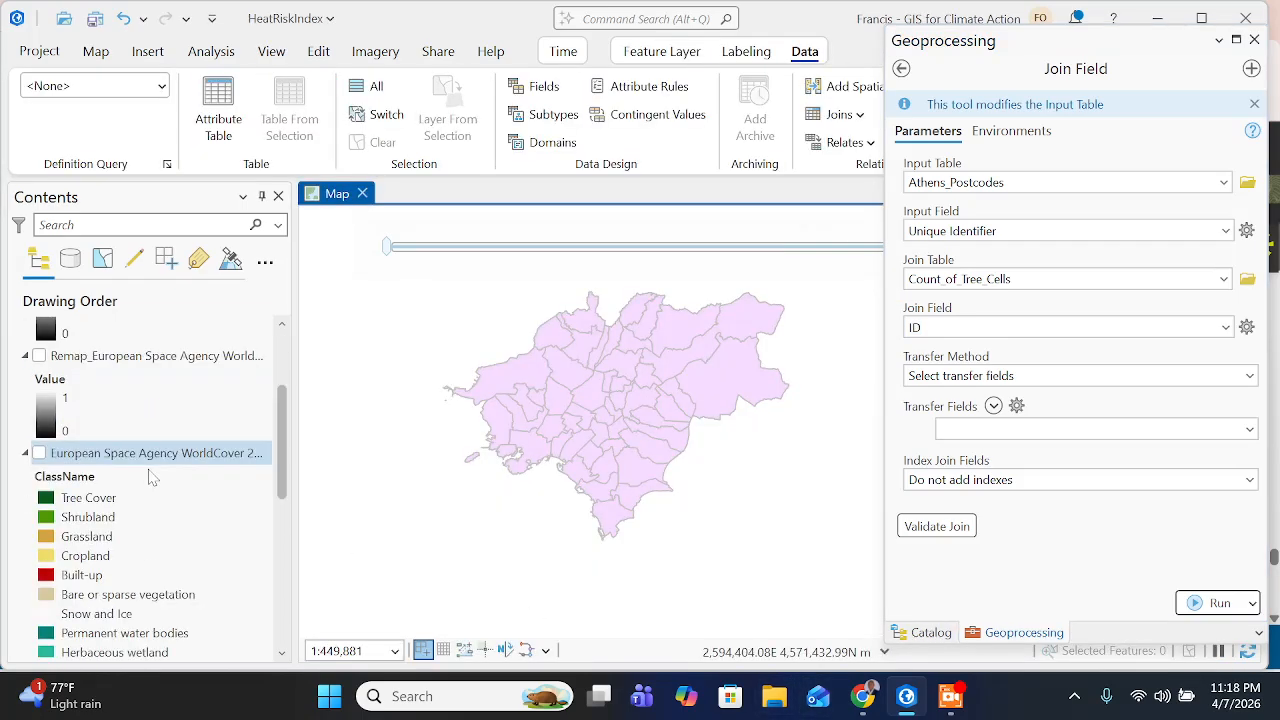
pyautogui.scroll(-2, 80, 638)
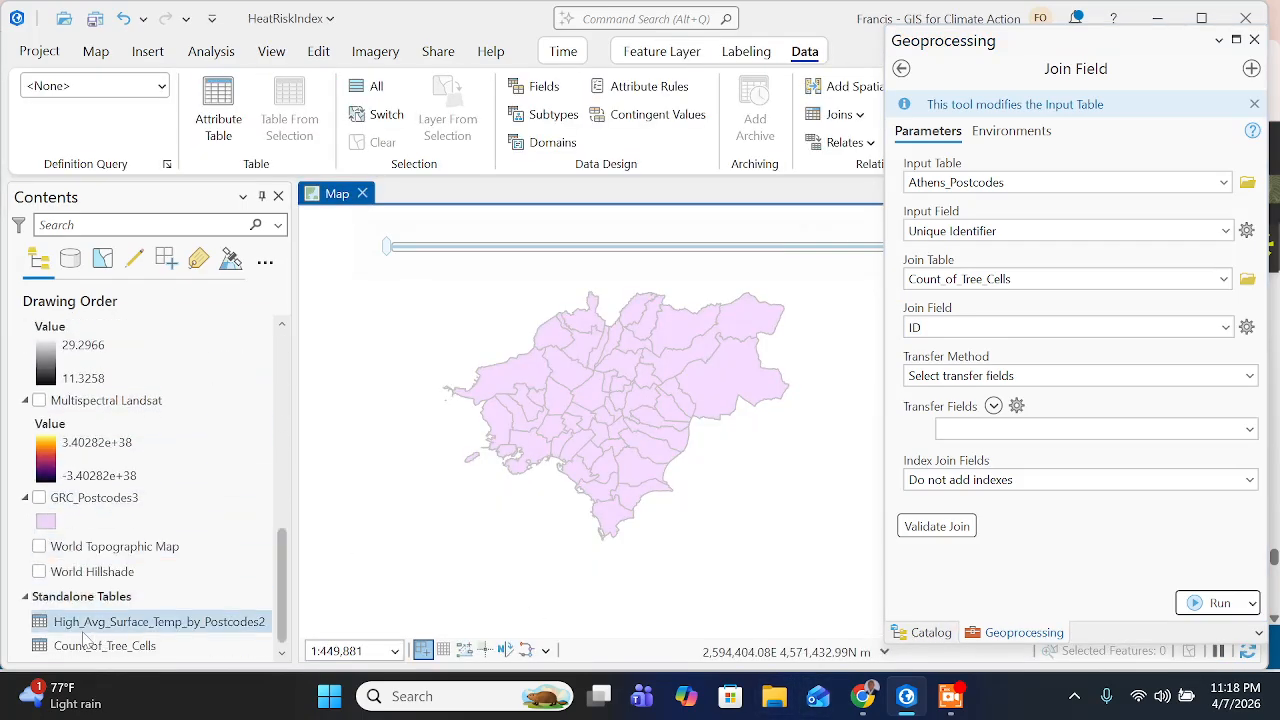
pyautogui.click(38, 547)
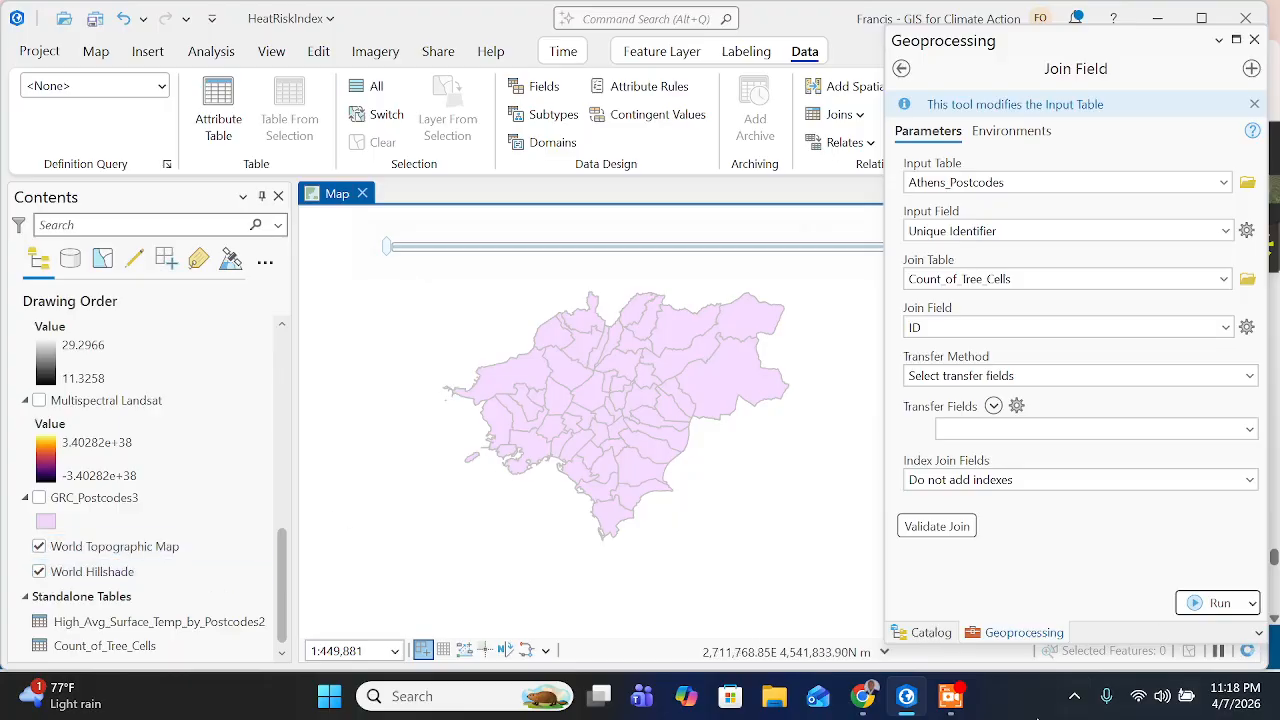
# - Check the Transfer Fields instruction on the training page, return to ArcGIS Pro, and set the Join Field tool's Transfer Fields to PCT_Lacking
pyautogui.click(862, 696)
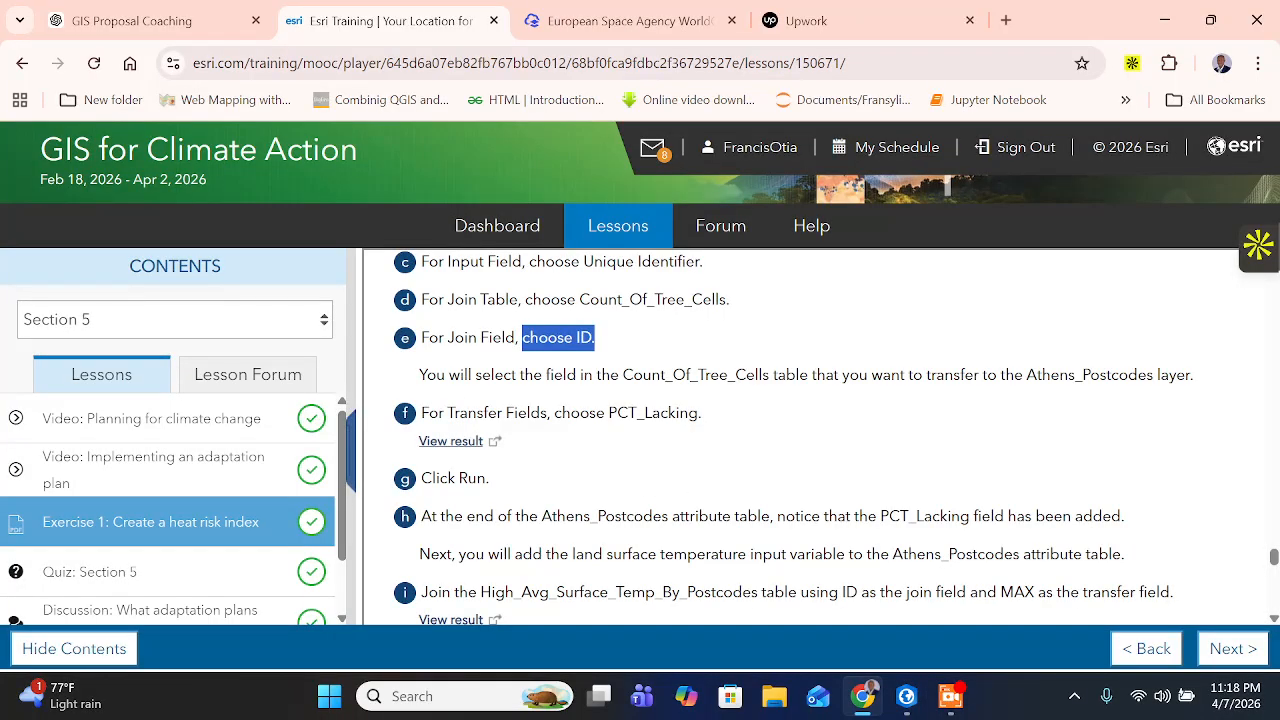
pyautogui.click(622, 346)
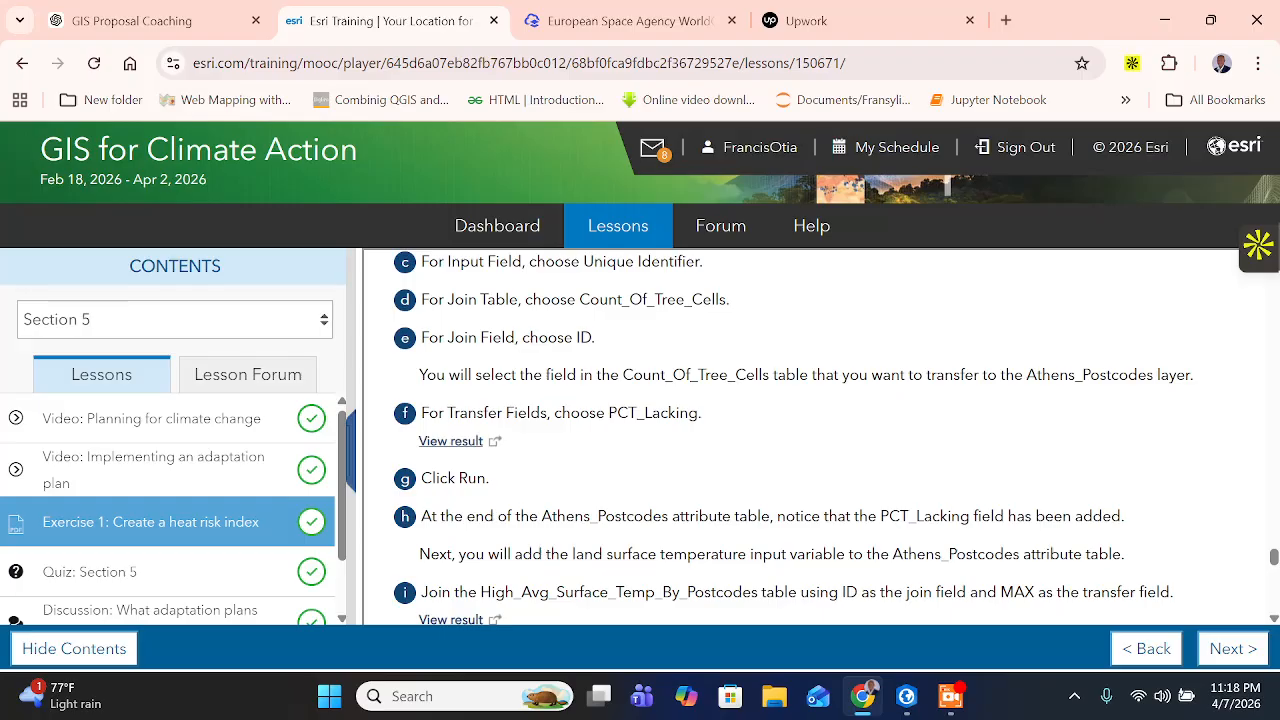
pyautogui.moveTo(519, 374); pyautogui.dragTo(1146, 374)
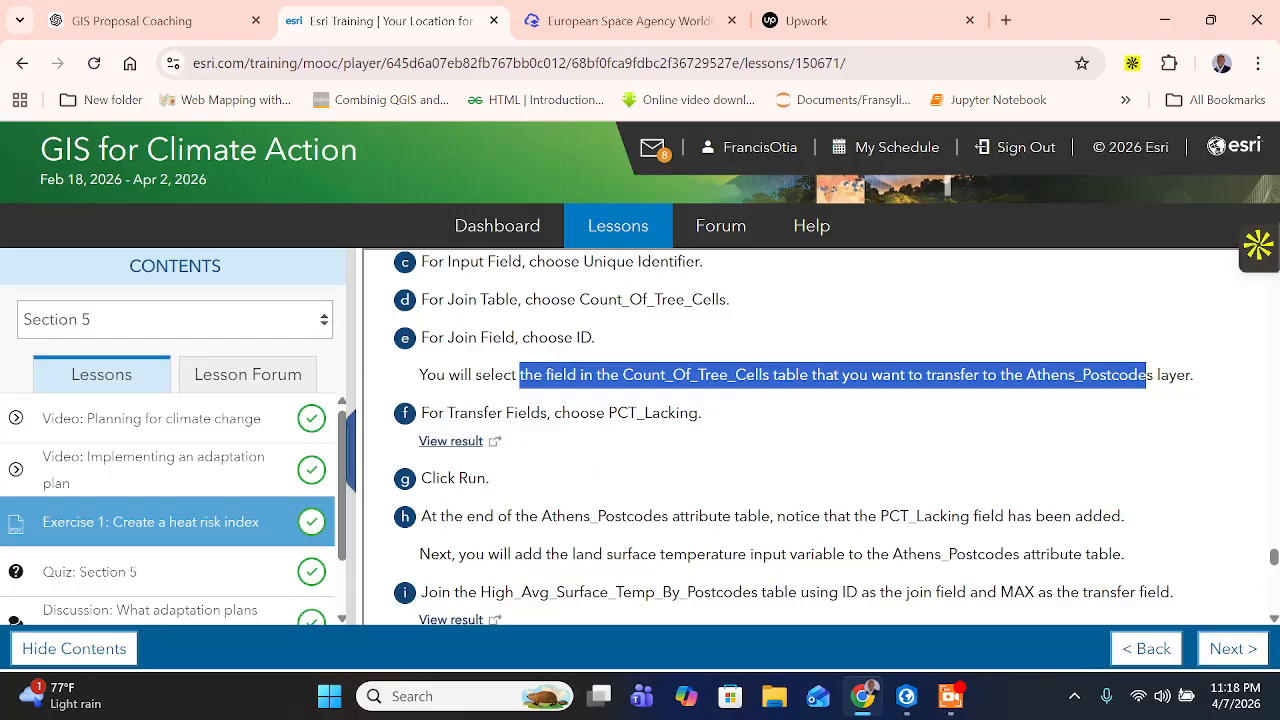
pyautogui.moveTo(580, 412); pyautogui.dragTo(704, 412)
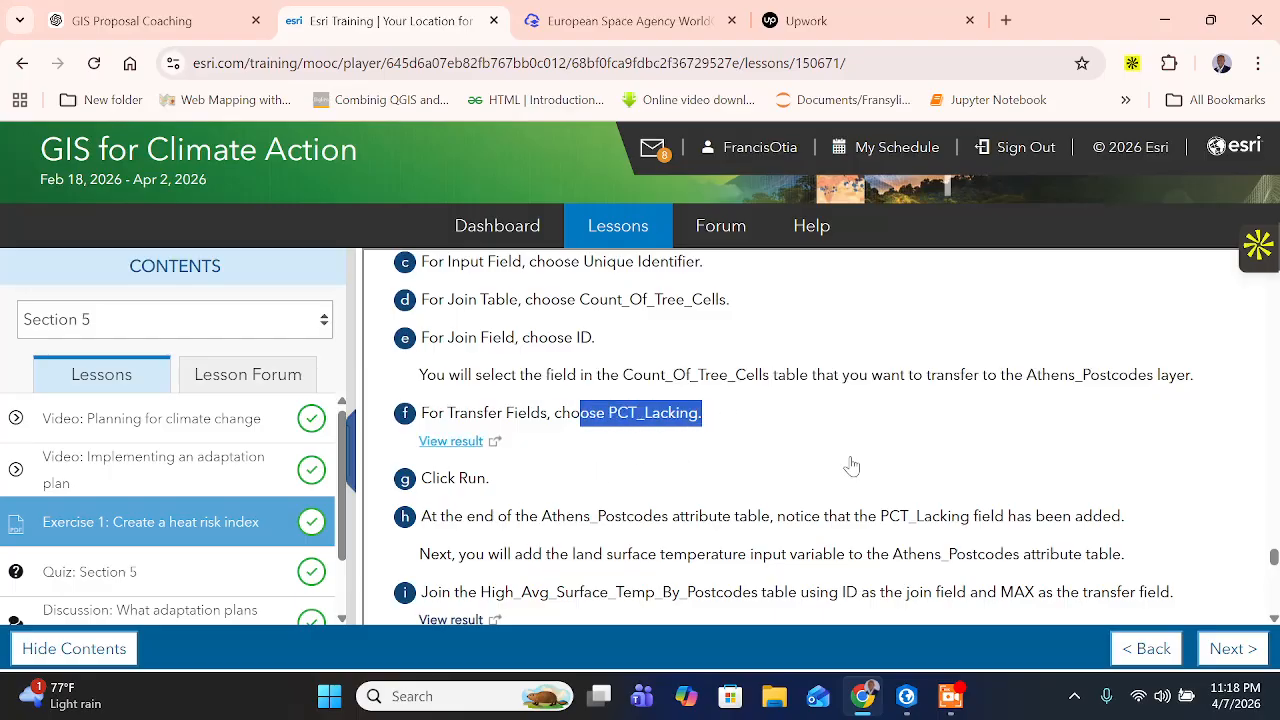
pyautogui.click(912, 696)
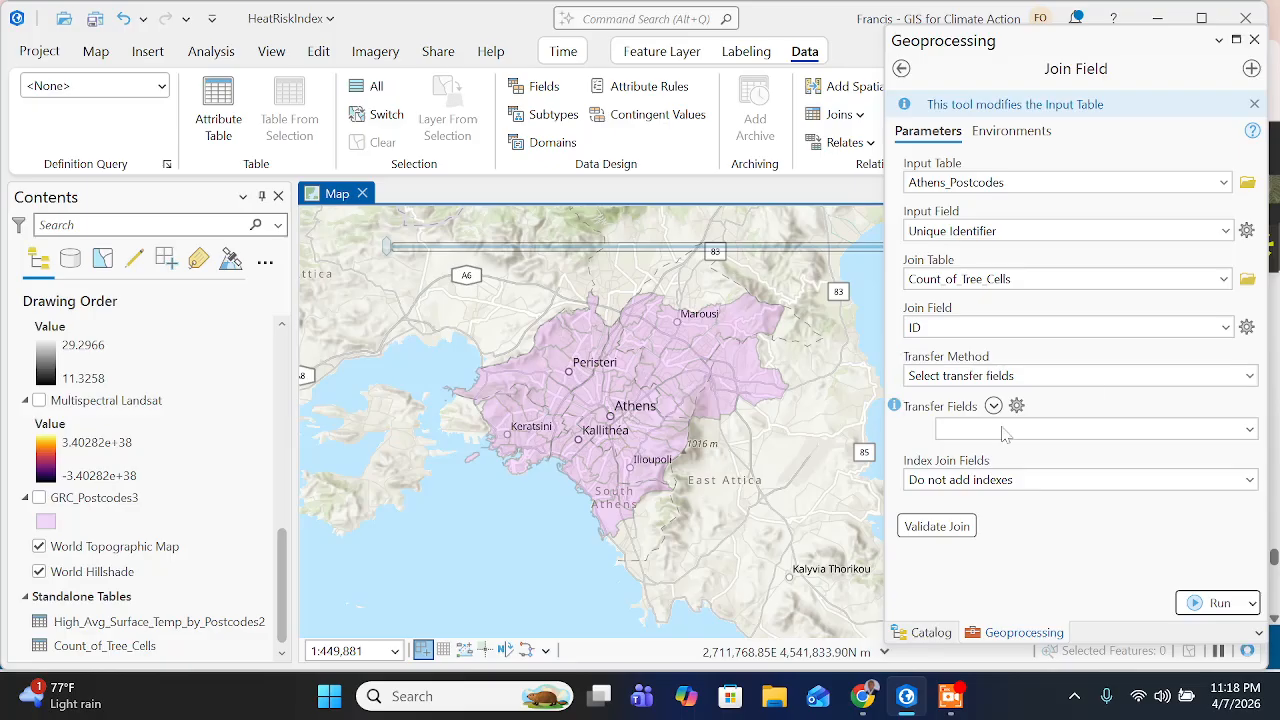
pyautogui.click(1251, 432)
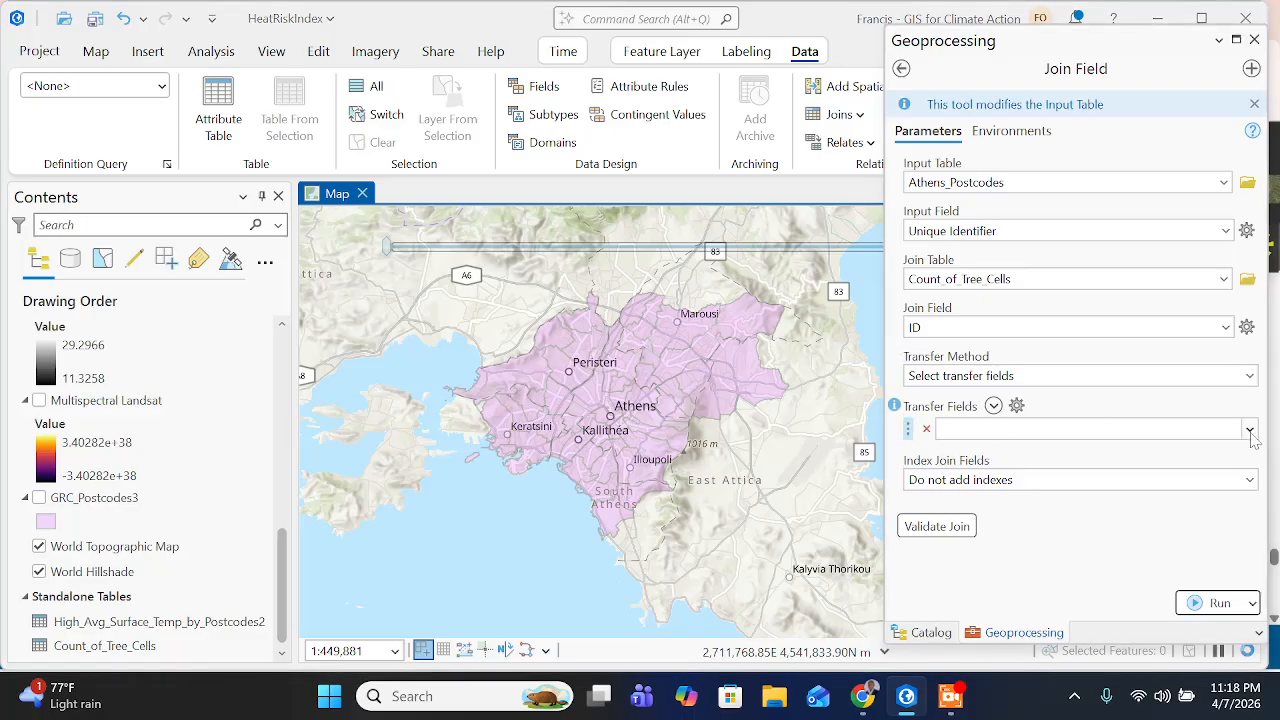
pyautogui.click(1251, 432)
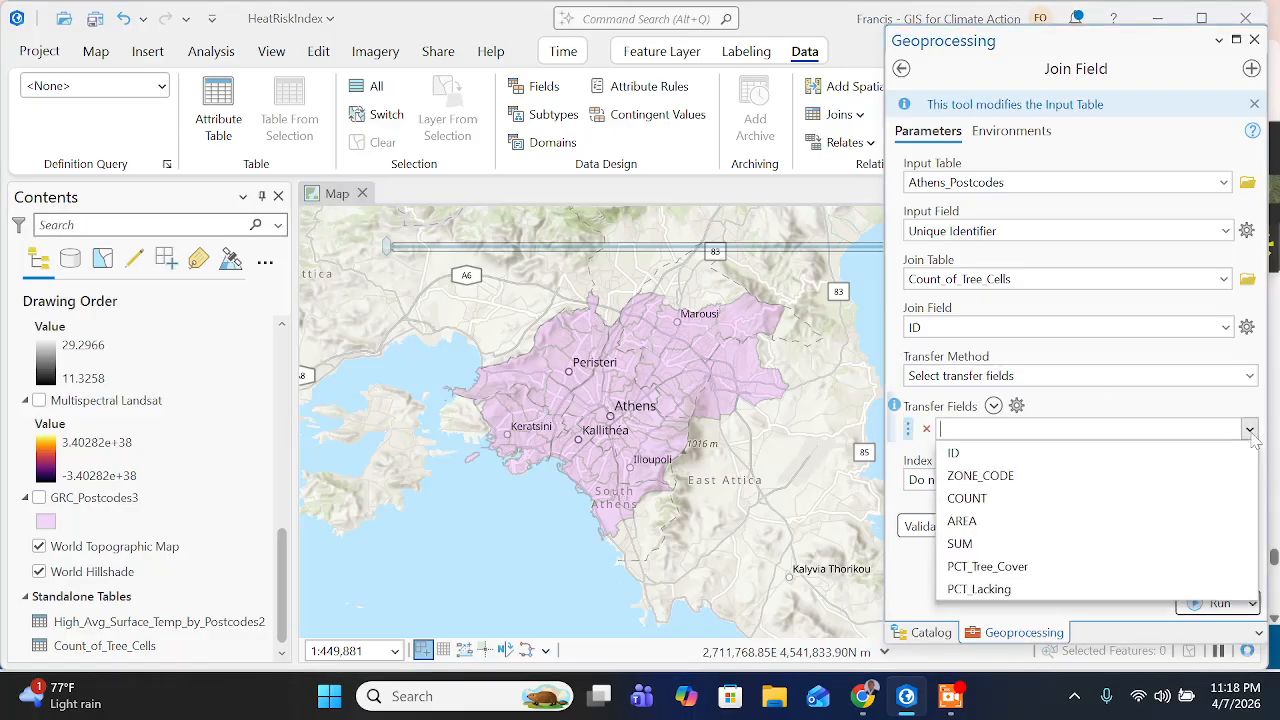
pyautogui.click(995, 591)
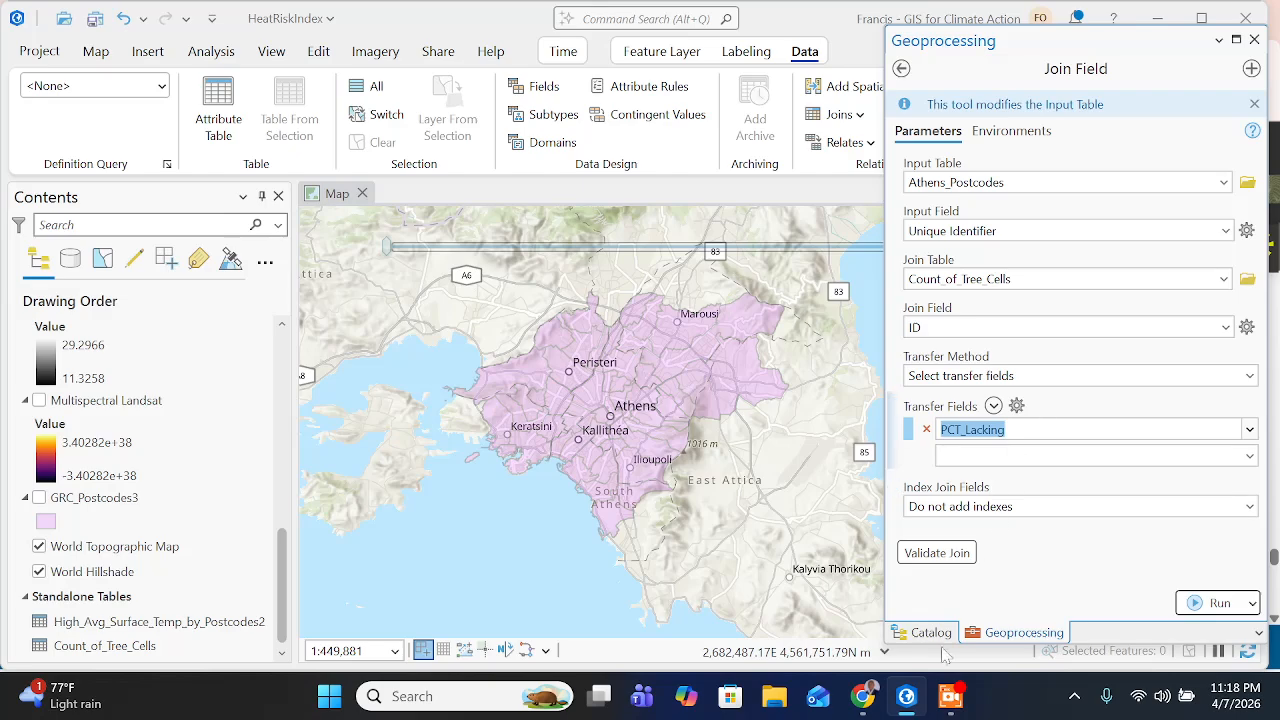
# - Check the following instruction on the training page, return to ArcGIS Pro, and run Join Field on Athens_Postcodes
pyautogui.click(862, 696)
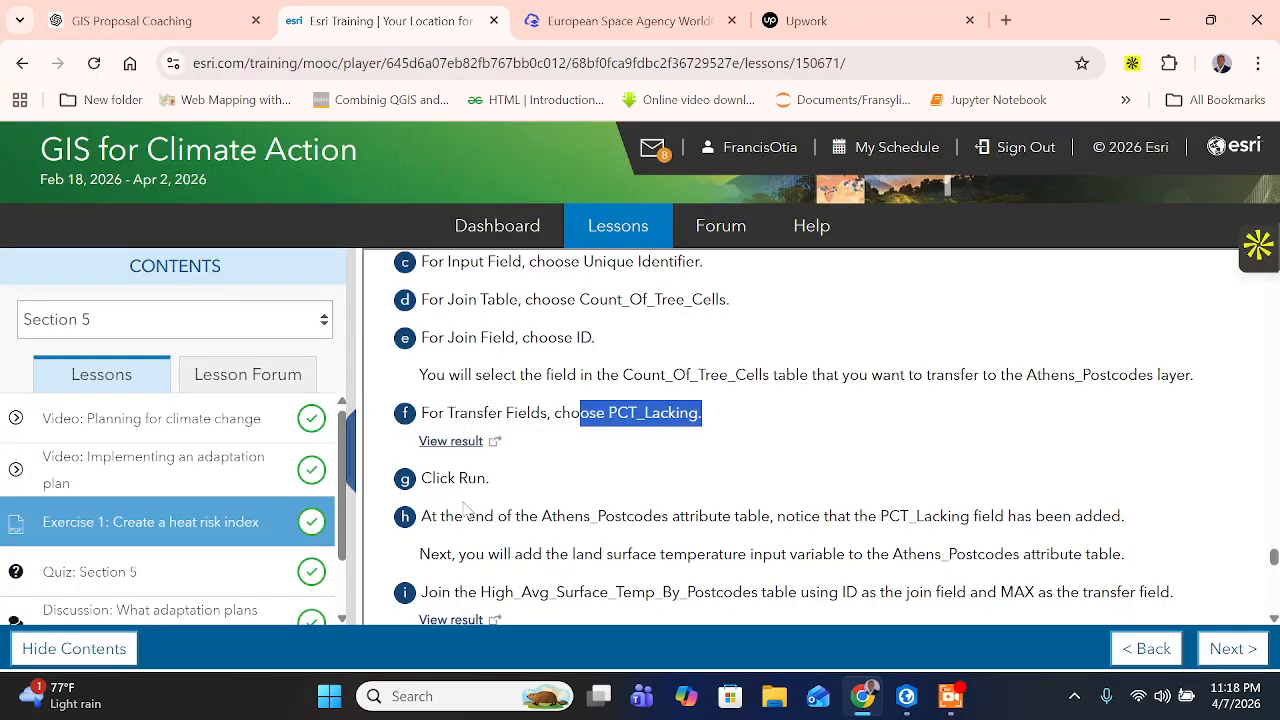
pyautogui.click(906, 696)
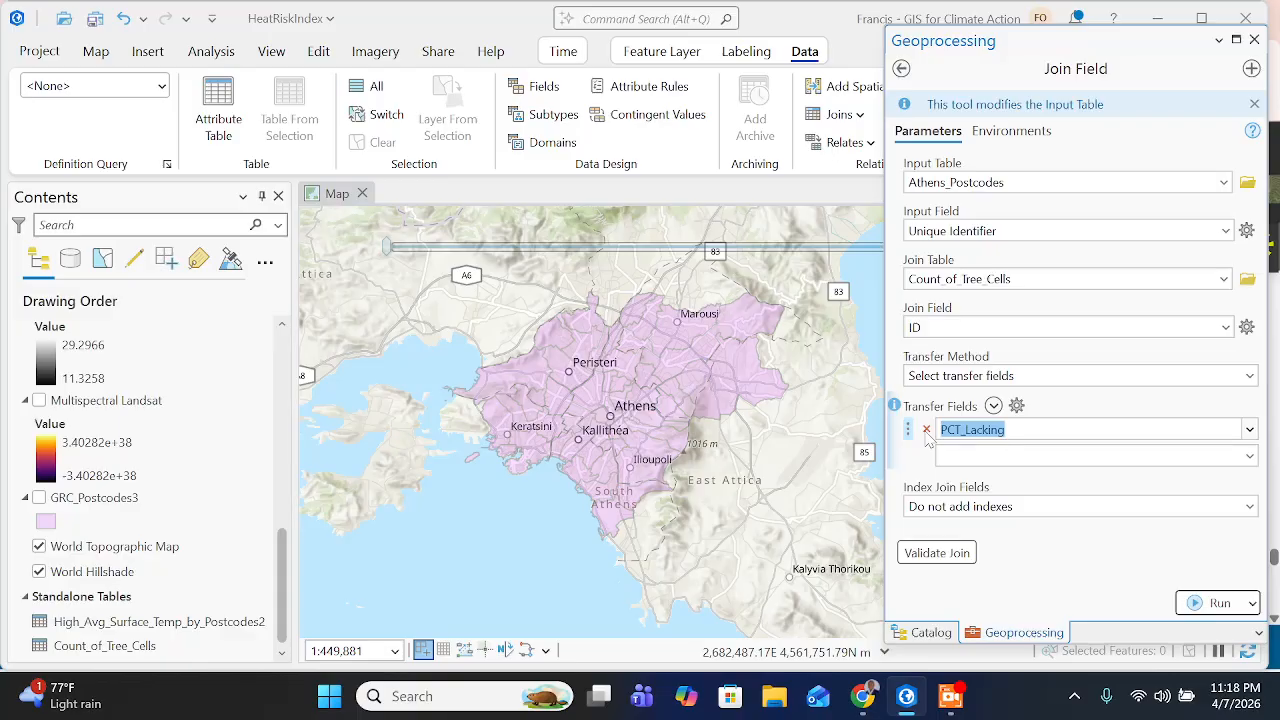
pyautogui.click(1136, 560)
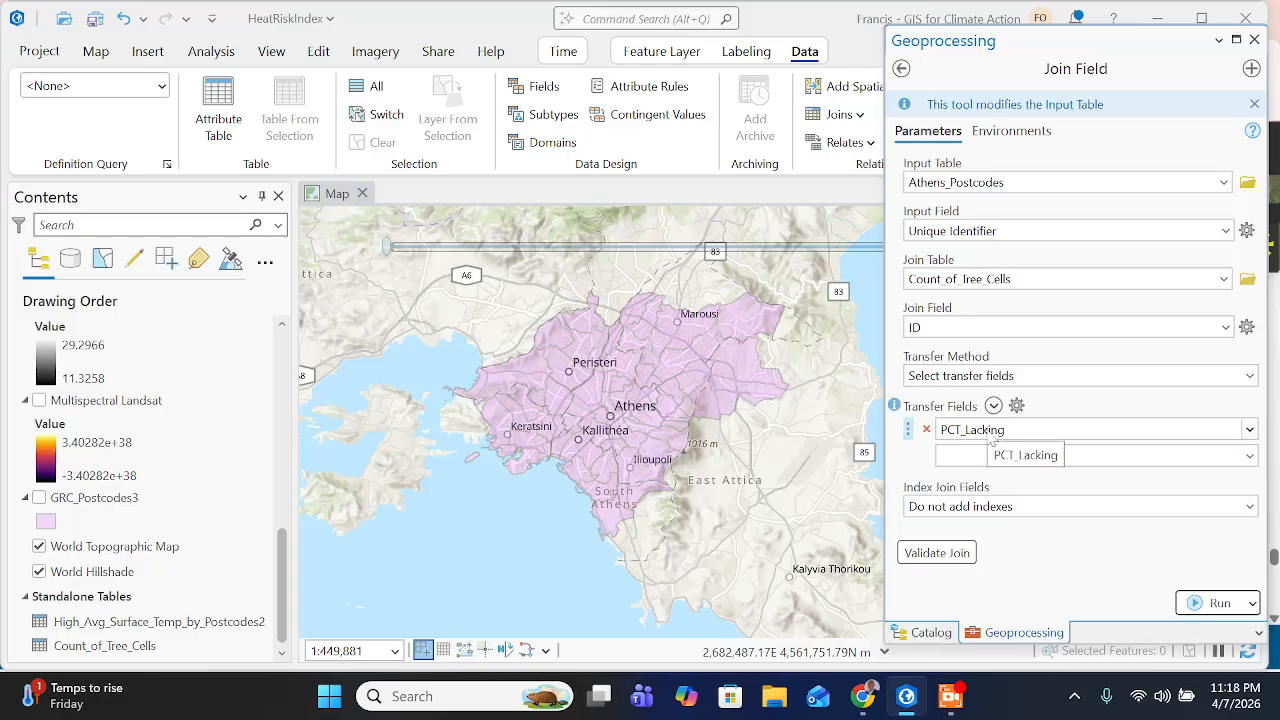
pyautogui.click(1218, 603)
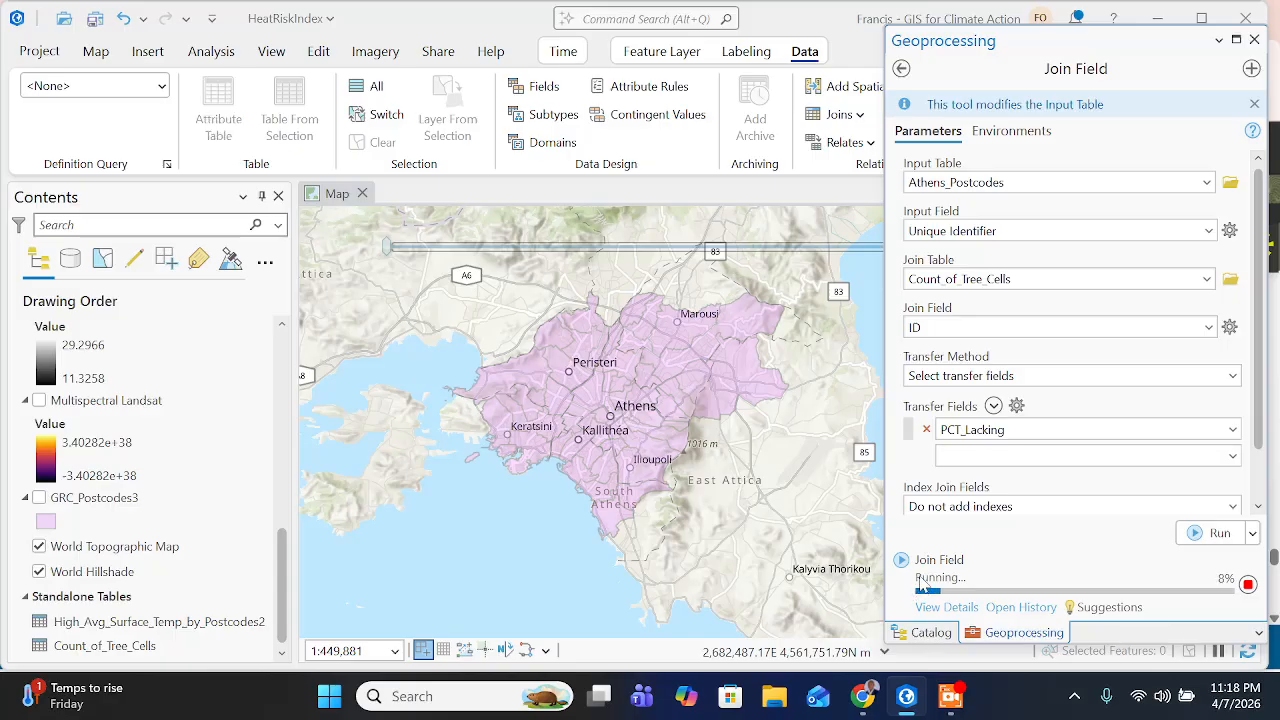
pyautogui.click(950, 696)
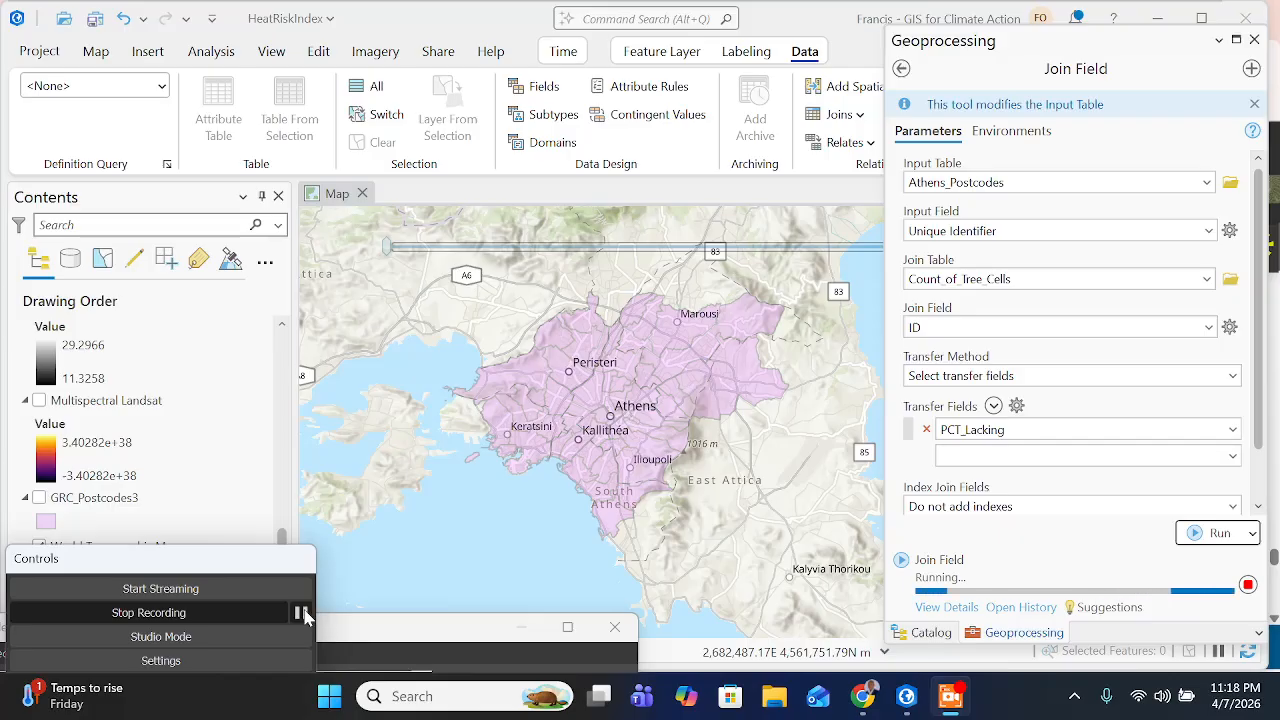
# - Read the PCT_Lacking verification instruction on the training page, return to ArcGIS Pro, and open the Athens_Postcodes attribute table
pyautogui.click(862, 696)
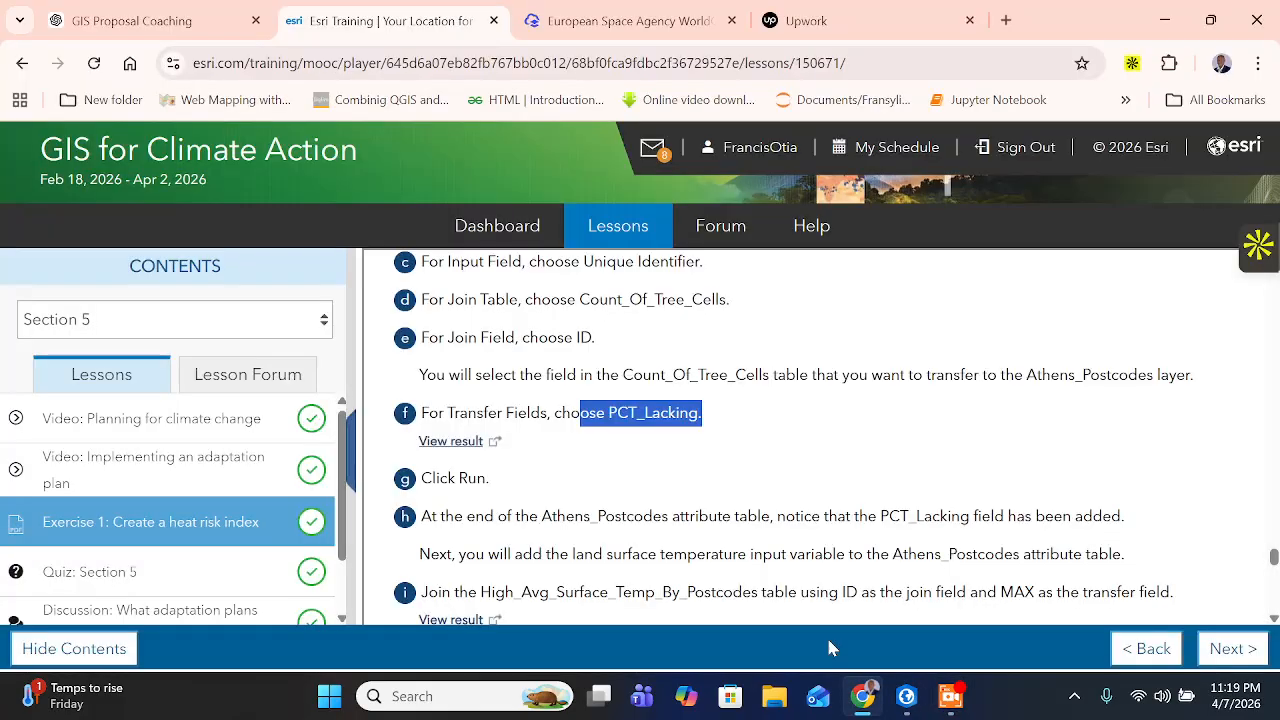
pyautogui.scroll(-1, 515, 484)
pyautogui.click(482, 430)
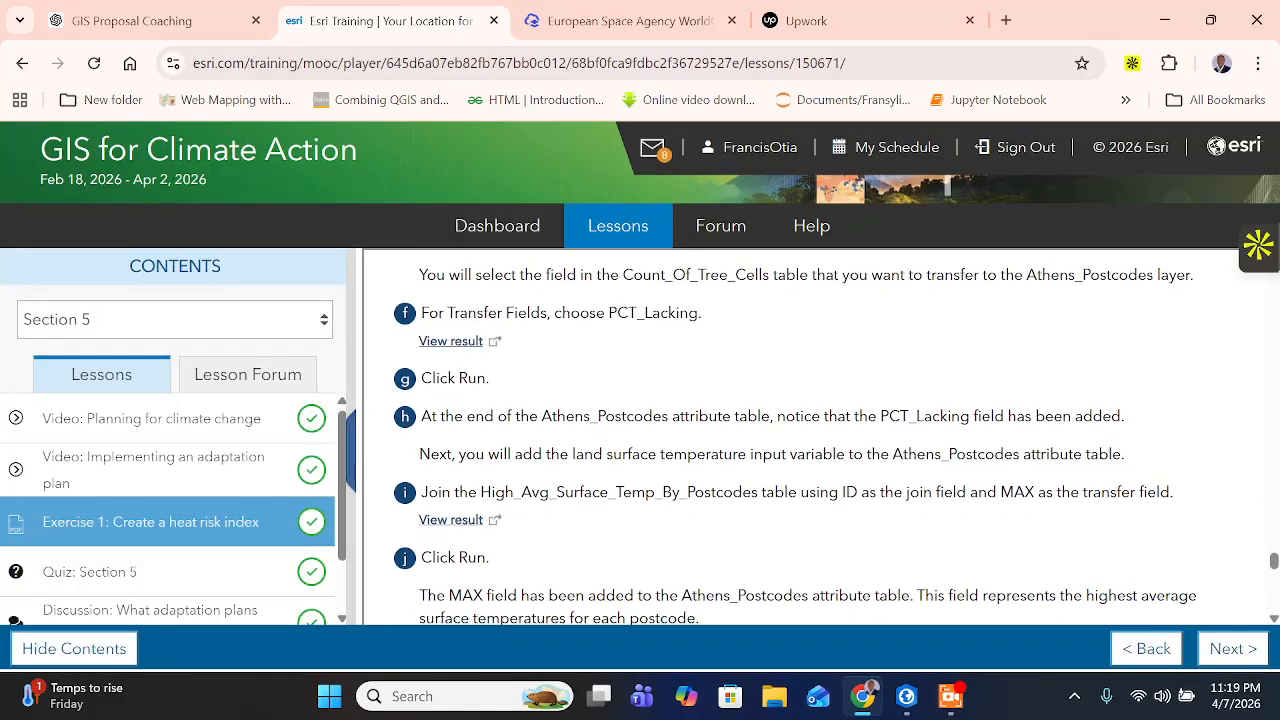
pyautogui.moveTo(797, 416); pyautogui.dragTo(1082, 416)
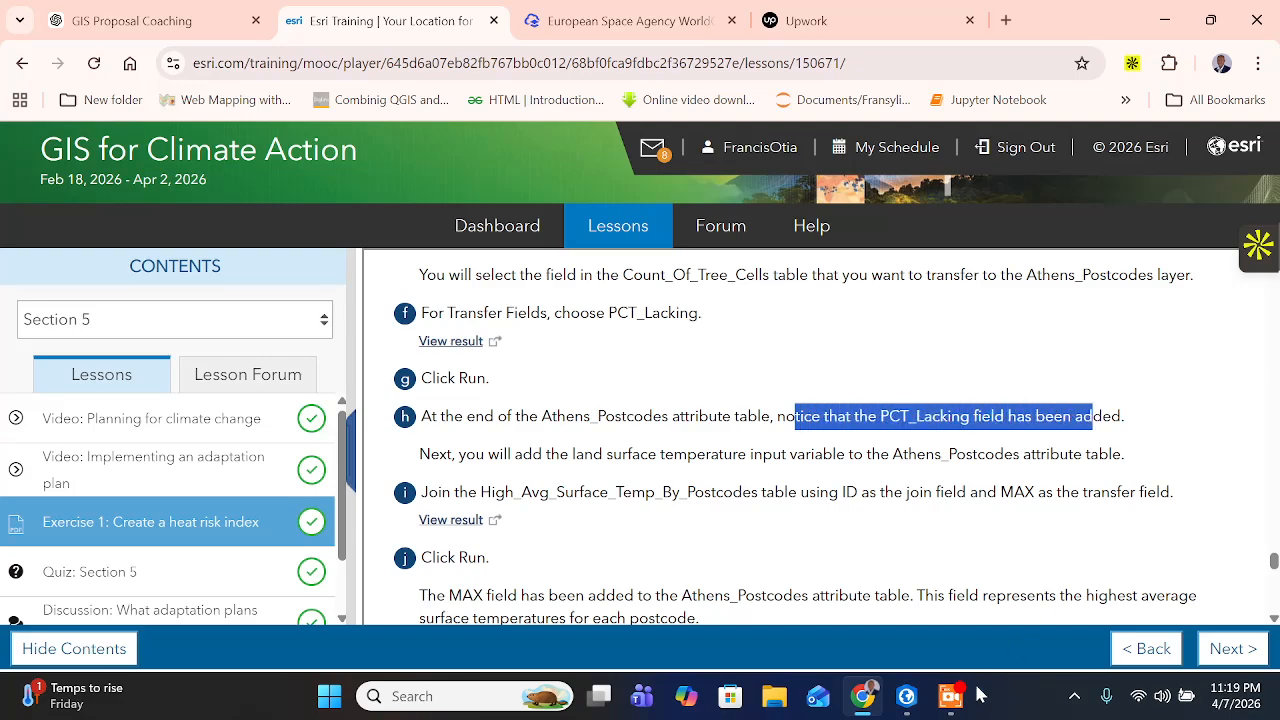
pyautogui.click(906, 696)
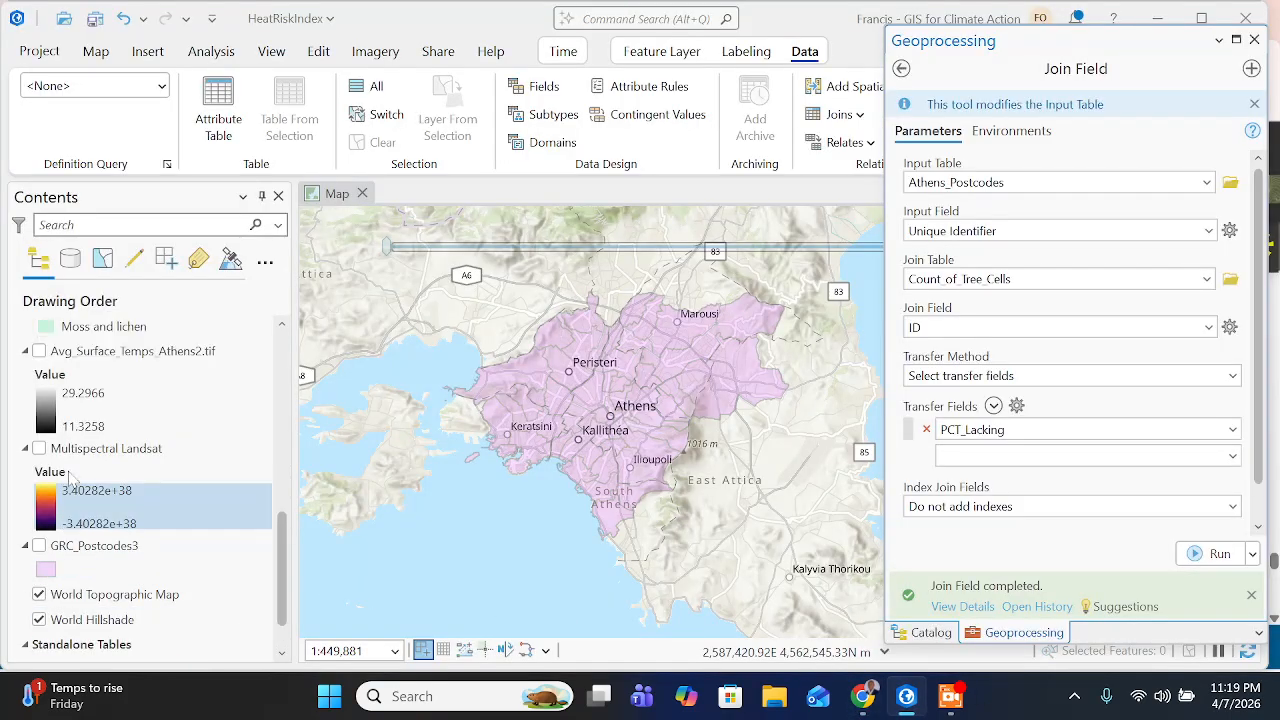
pyautogui.scroll(12, 68, 478)
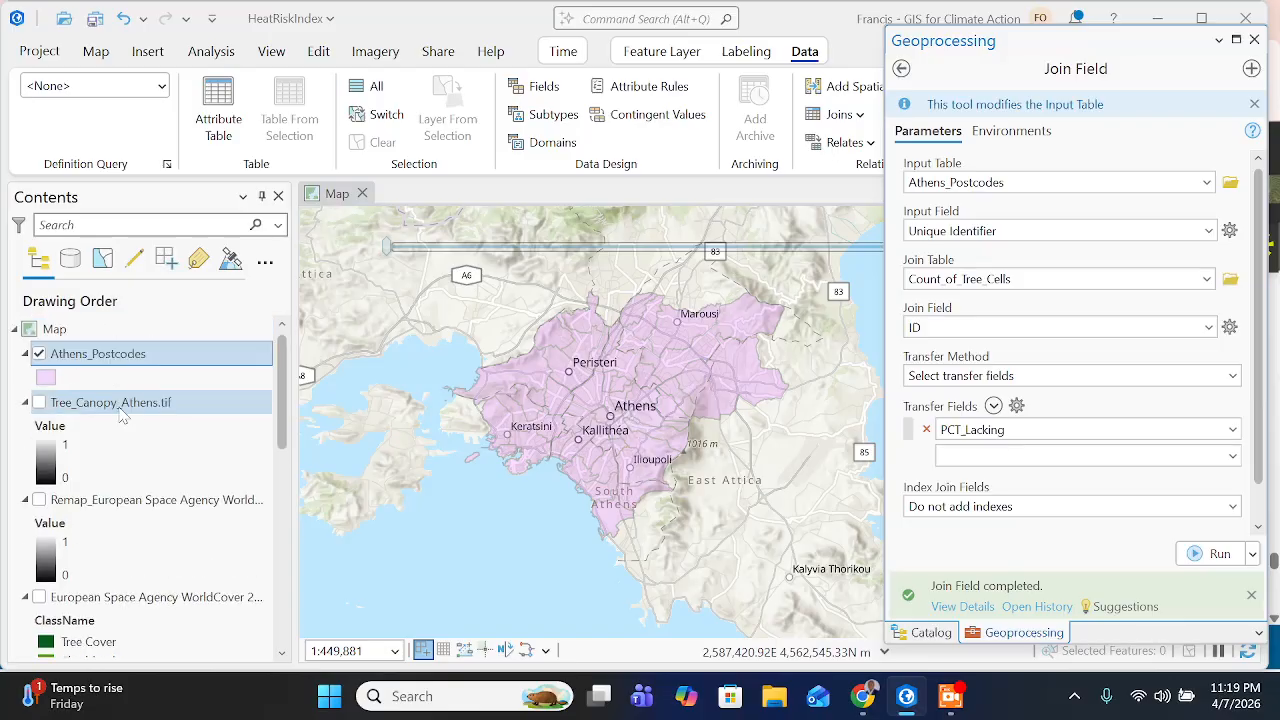
pyautogui.rightClick(152, 357)
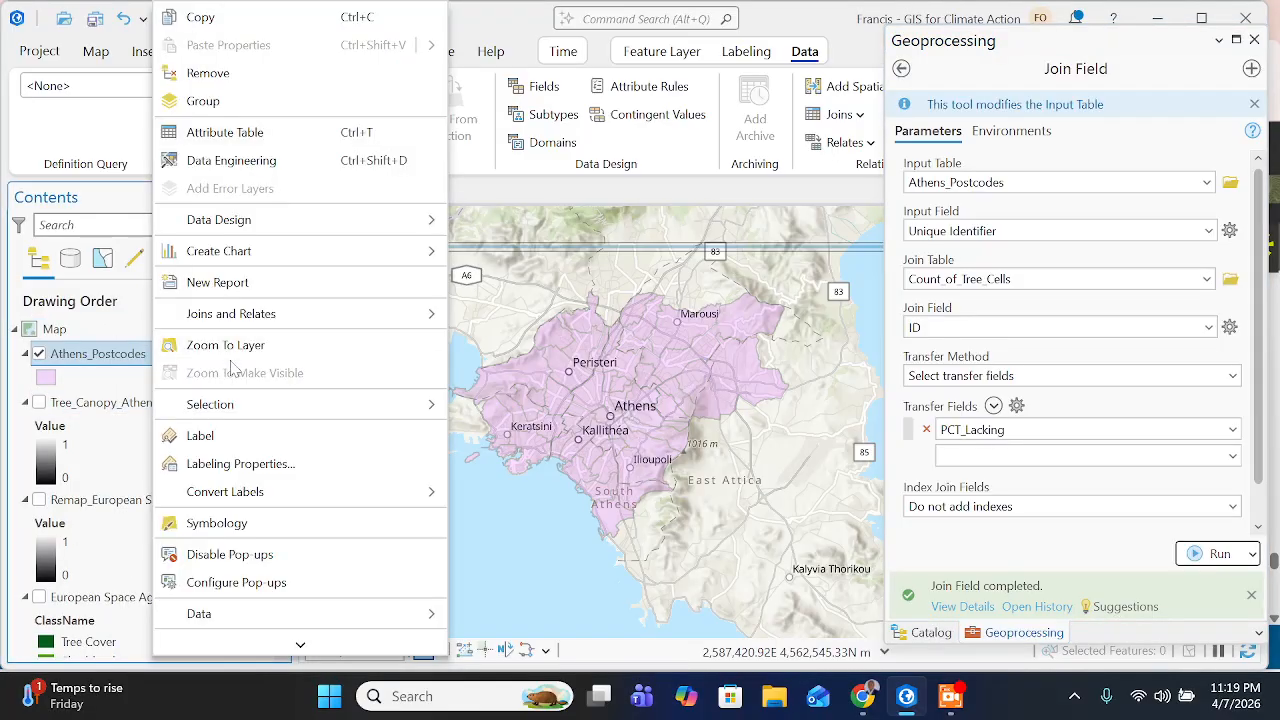
pyautogui.click(232, 132)
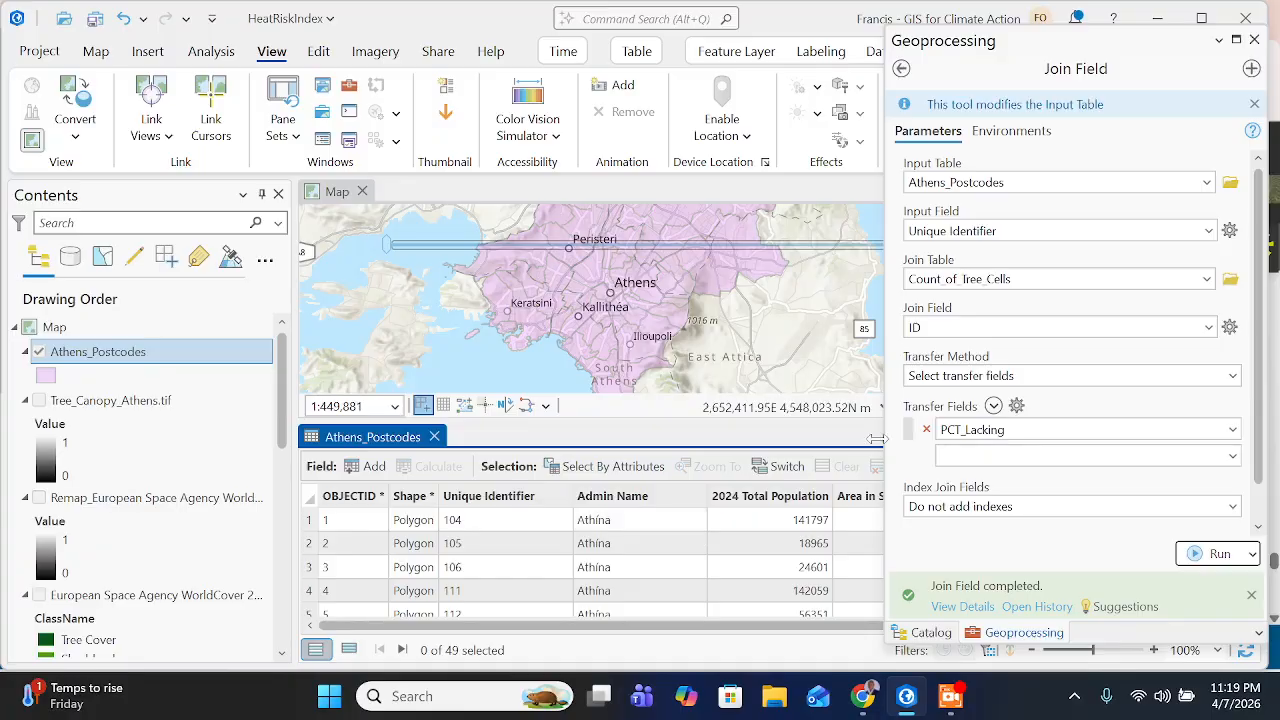
# - Close the Geoprocessing and Catalog panes and examine the PCT_Lacking field at the end of the Athens_Postcodes attribute table
pyautogui.click(1254, 40)
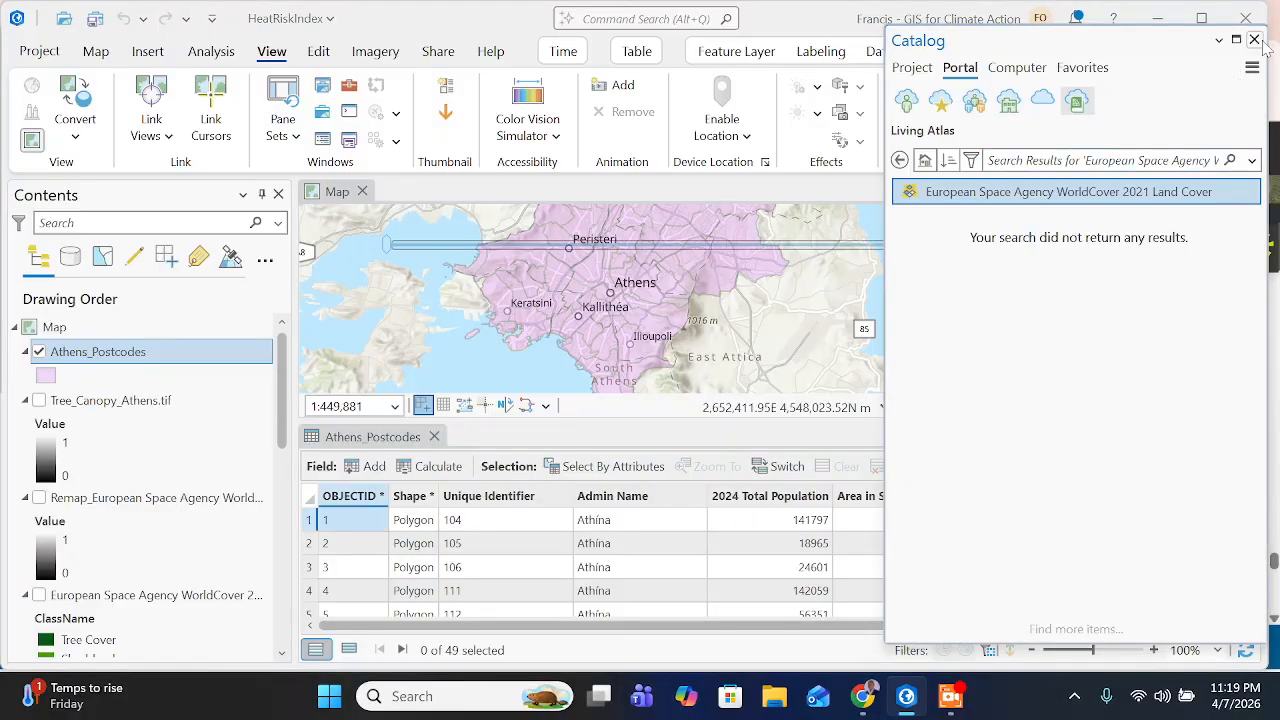
pyautogui.click(1254, 40)
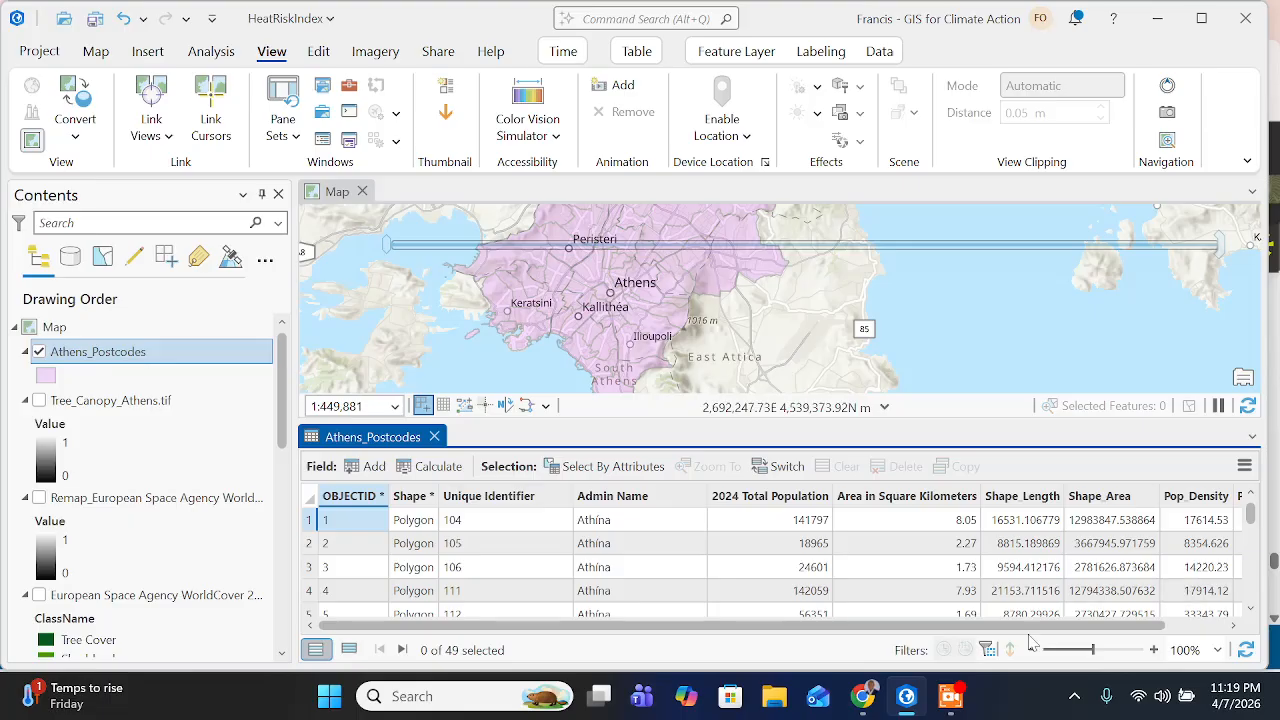
pyautogui.hscroll(2, 1152, 618)
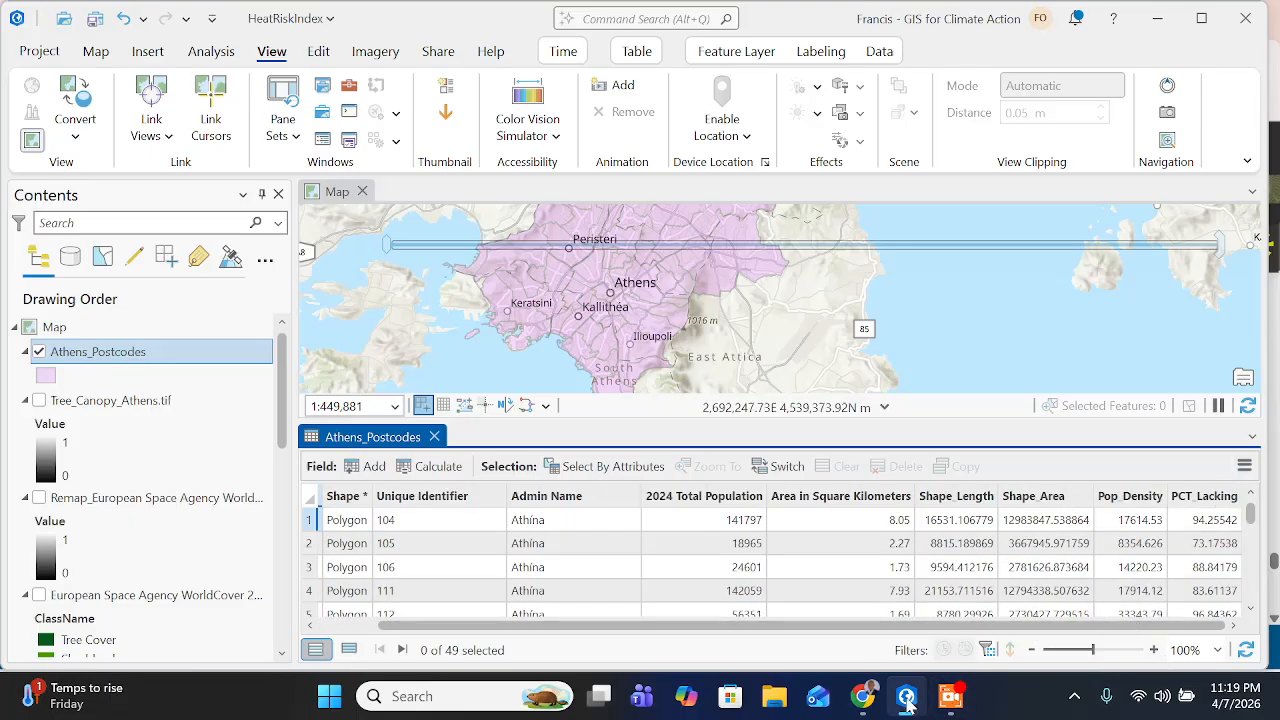
# - Read the instructions on the training page for joining the High_Avg_Surface_Temp_By_Postcodes table, including its join and transfer fields
pyautogui.click(862, 696)
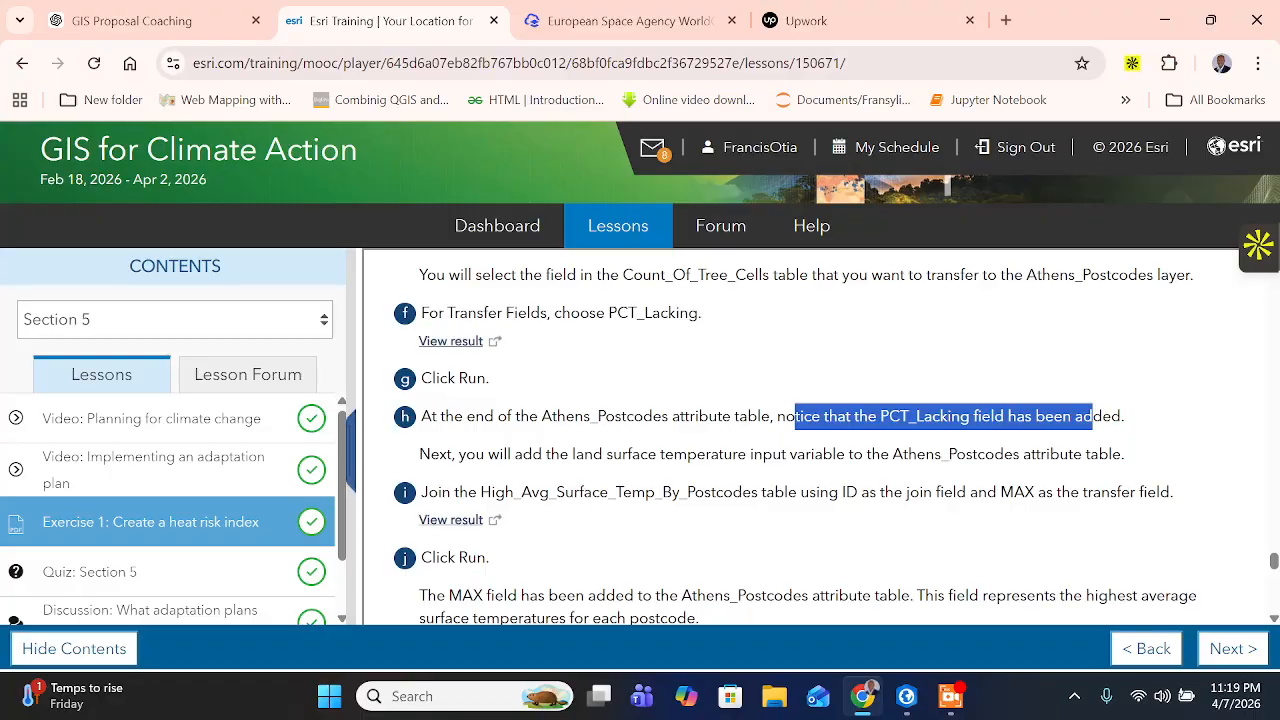
pyautogui.click(1092, 417)
pyautogui.moveTo(606, 454); pyautogui.dragTo(1099, 454)
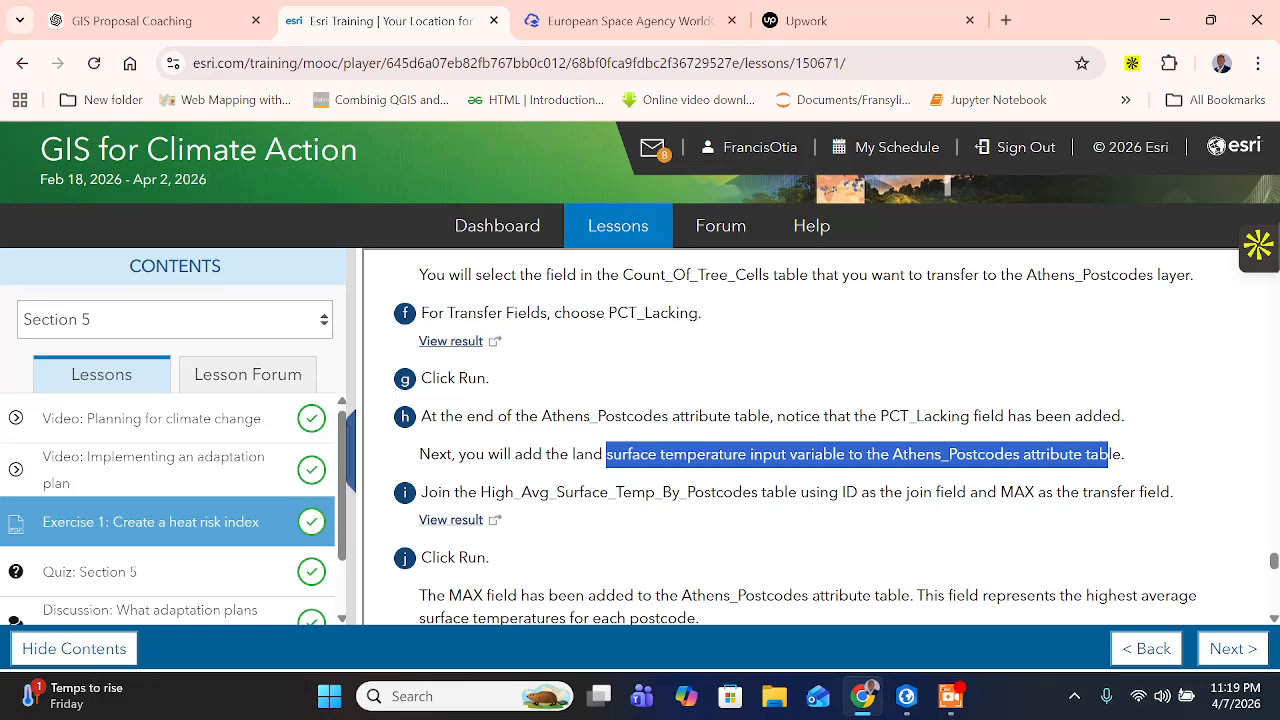
pyautogui.moveTo(490, 492); pyautogui.dragTo(966, 492)
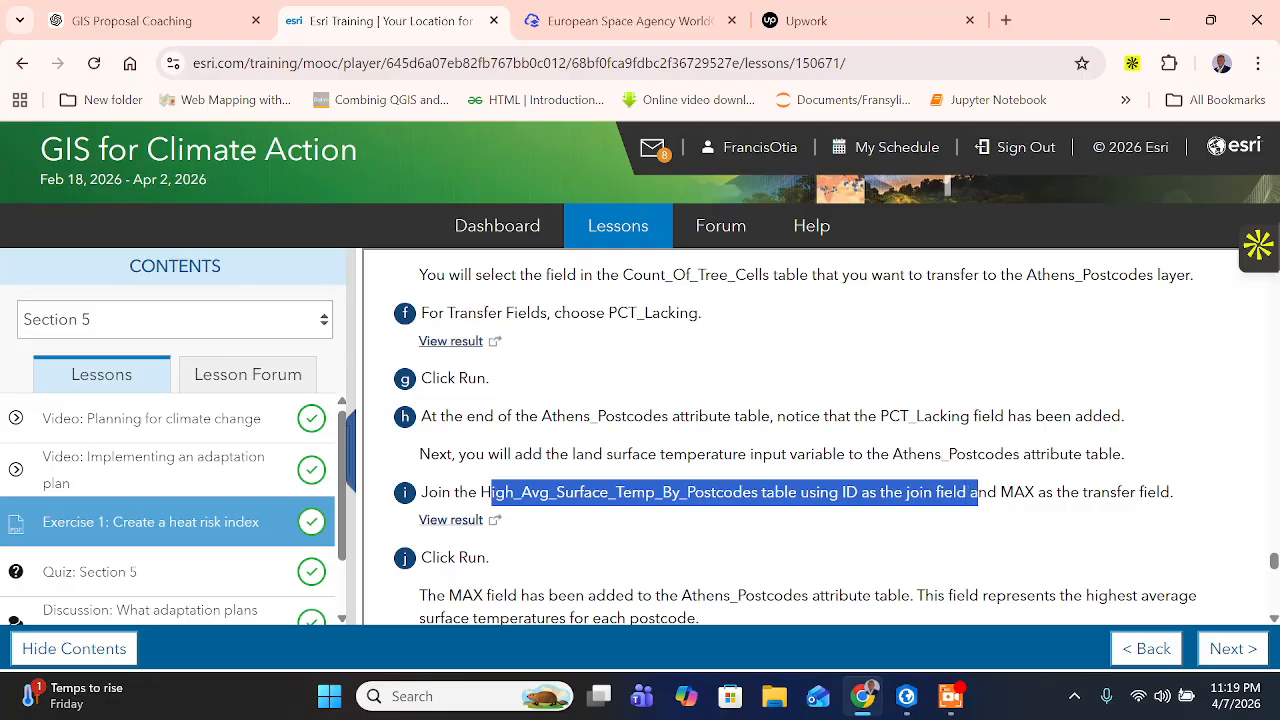
pyautogui.click(978, 493)
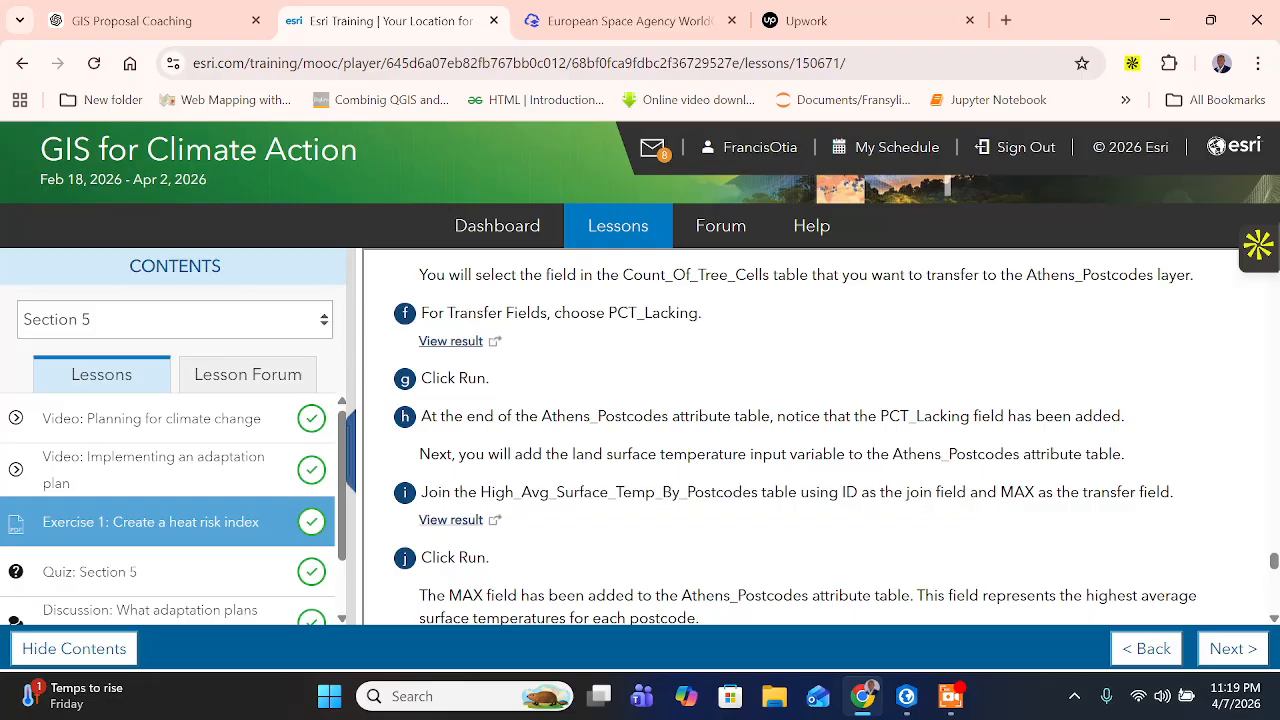
pyautogui.moveTo(1000, 492); pyautogui.dragTo(1054, 492)
# - Switch to ArcGIS Pro and reopen the Join Field tool by restoring the Geoprocessing pane set
pyautogui.click(906, 696)
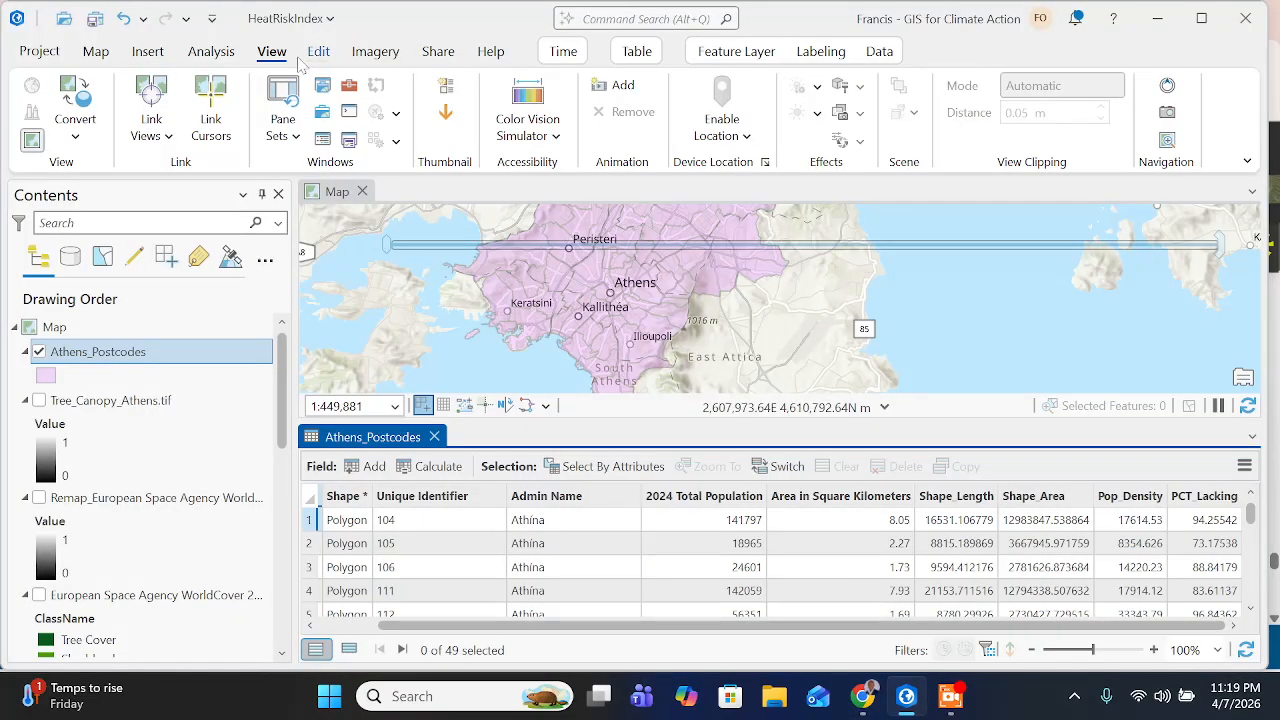
pyautogui.click(288, 140)
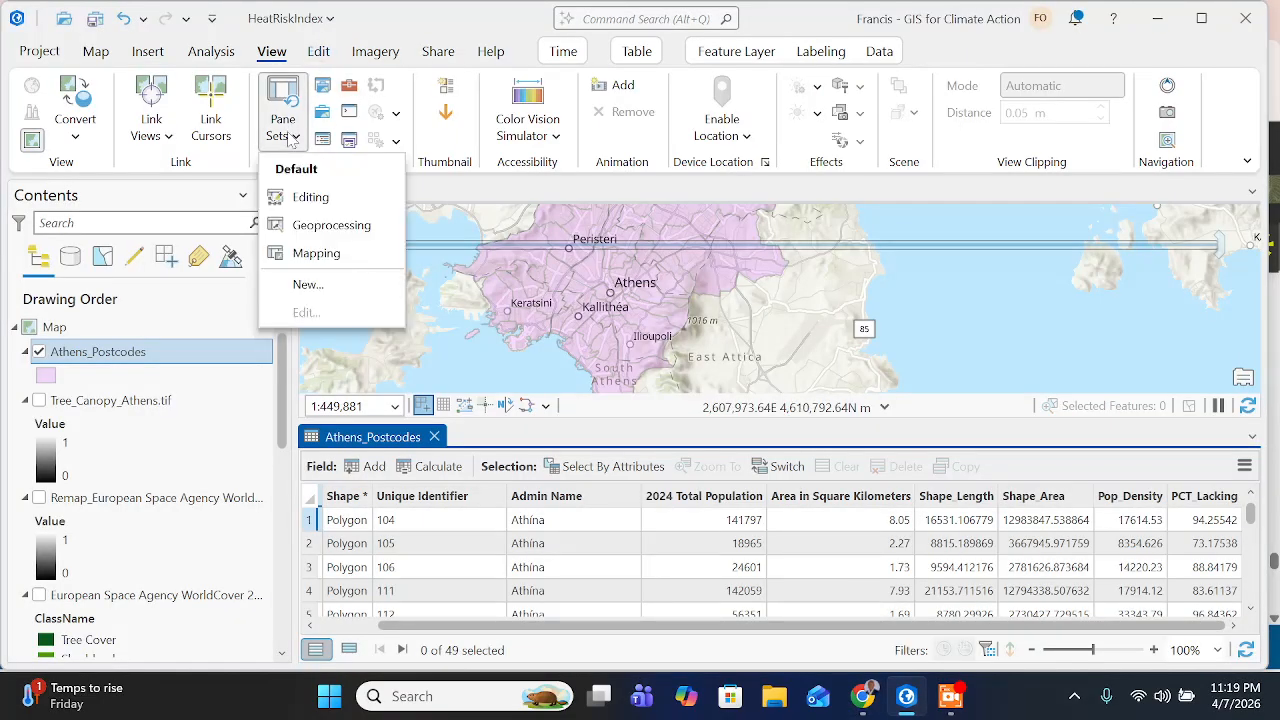
pyautogui.click(322, 222)
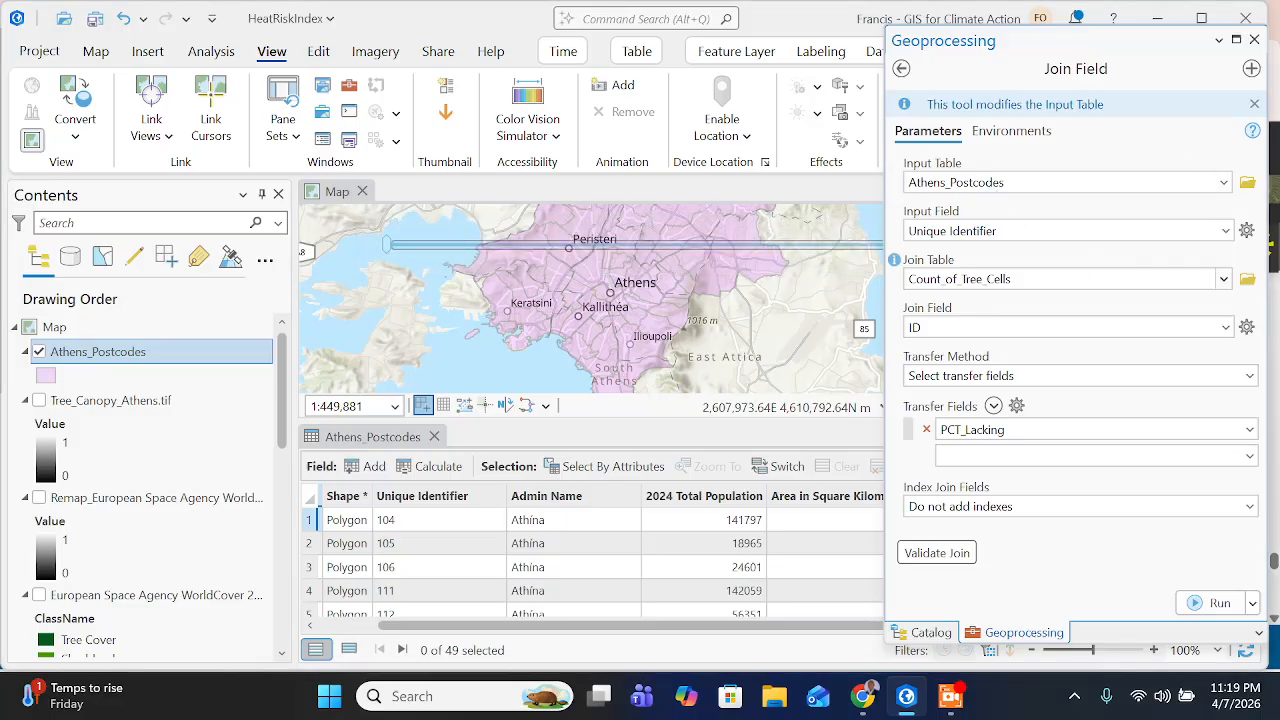
# - Recheck the surface temperature instruction on the training page, then set Join Field's join table to High_Avg_Surface_Temp_by_Postcodes2 in ArcGIS Pro
pyautogui.click(1222, 280)
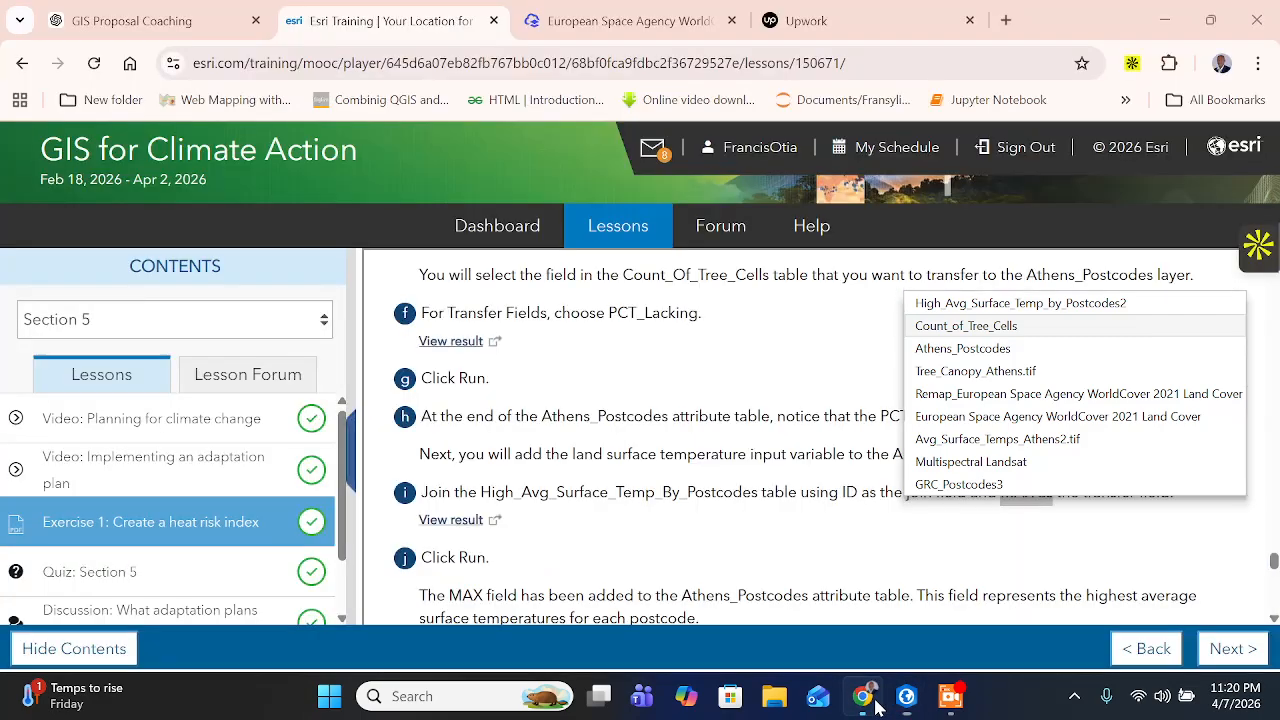
pyautogui.click(862, 696)
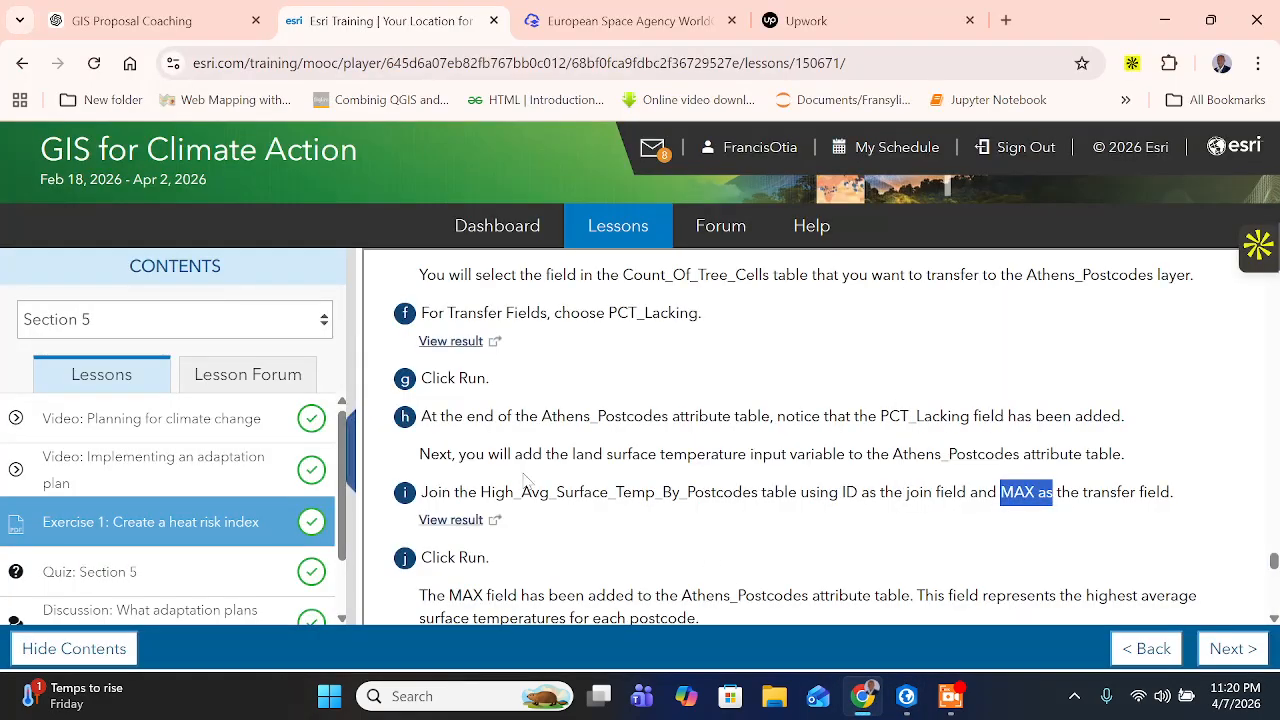
pyautogui.moveTo(522, 454); pyautogui.dragTo(542, 454)
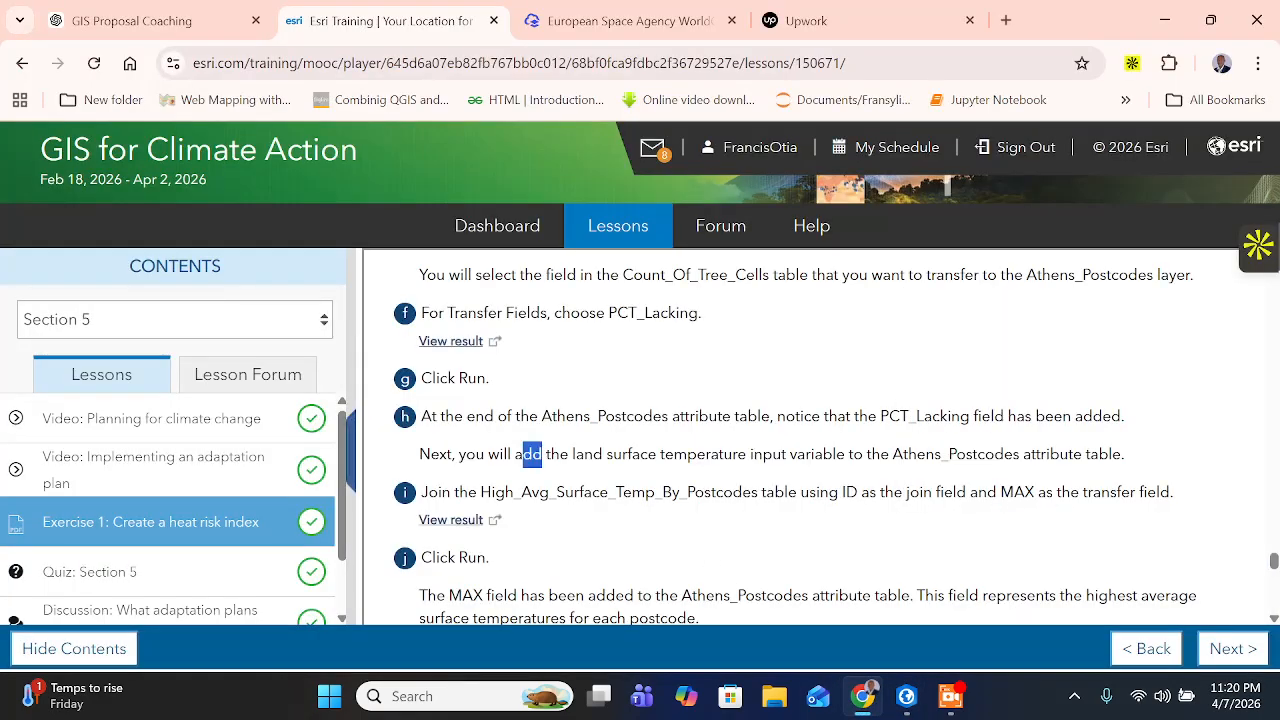
pyautogui.moveTo(706, 454); pyautogui.dragTo(941, 454)
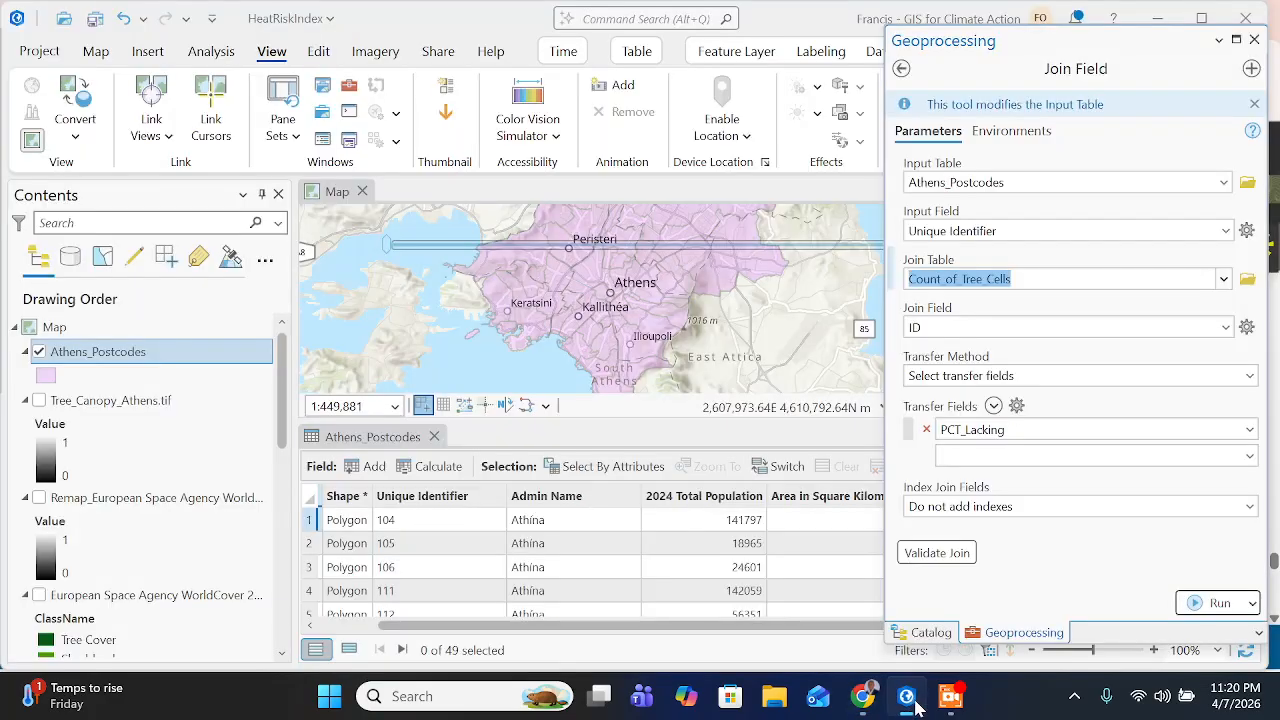
pyautogui.click(907, 697)
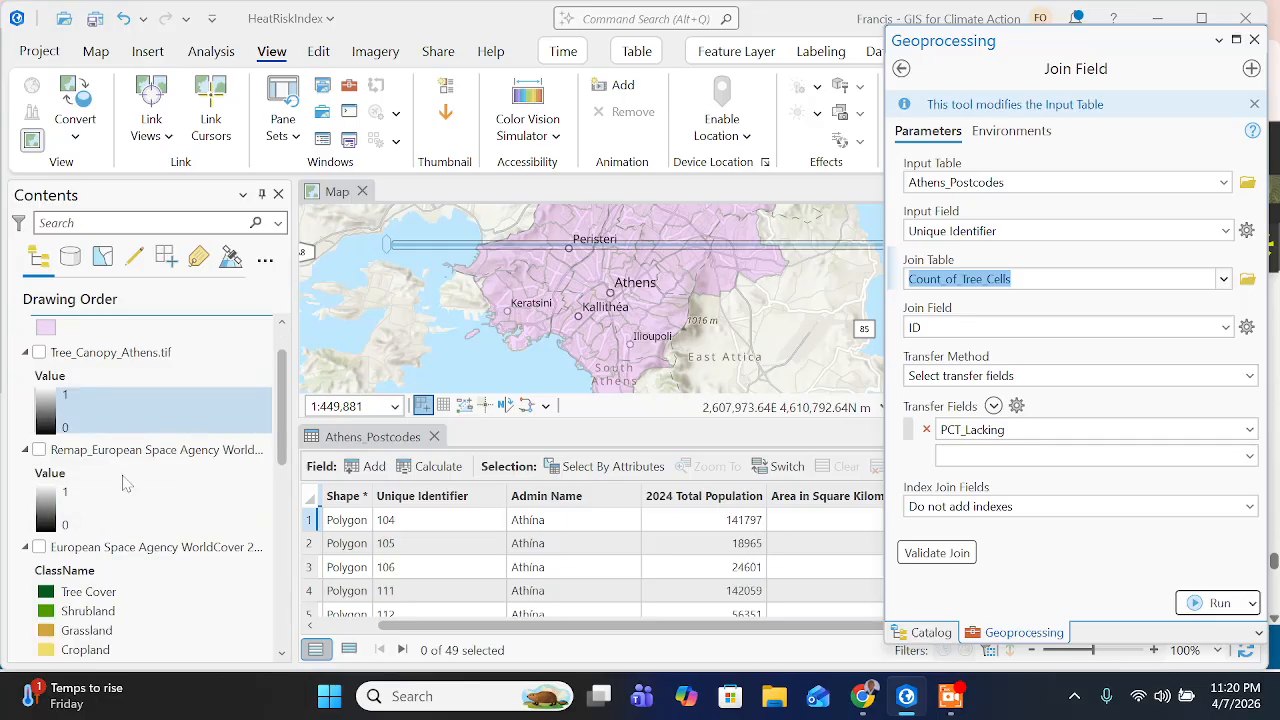
pyautogui.scroll(-10, 125, 484)
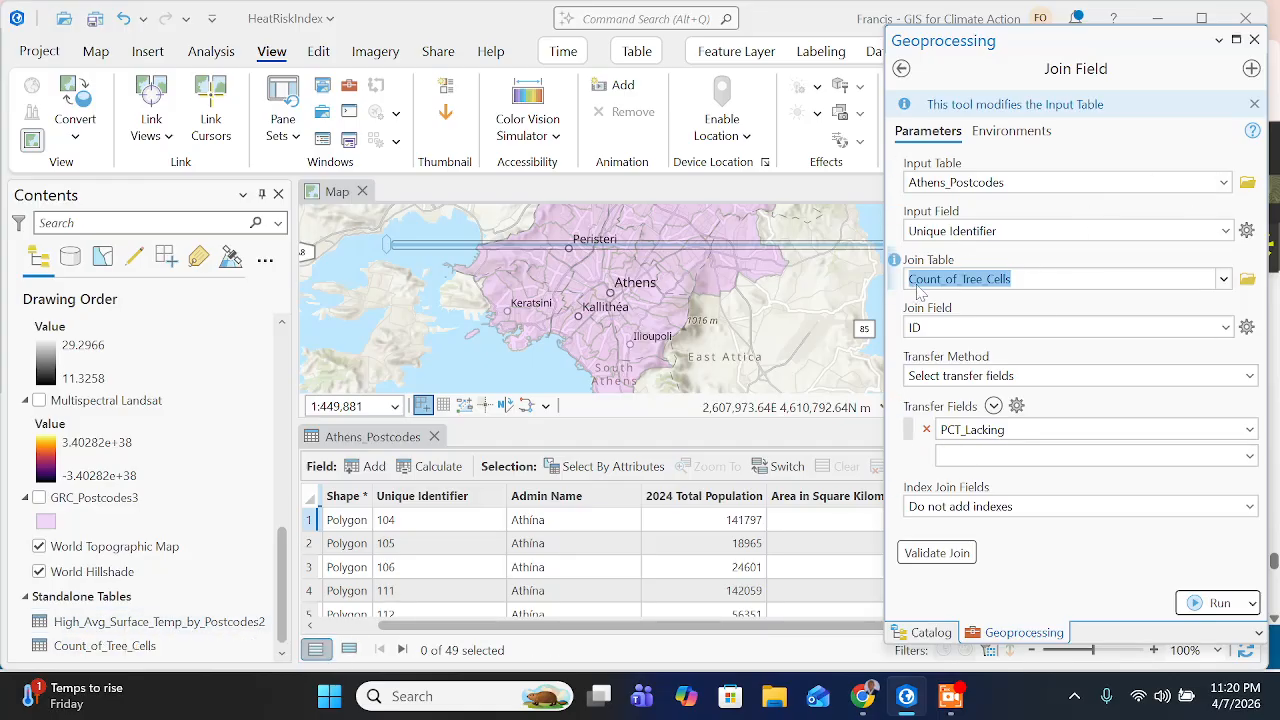
pyautogui.click(1223, 279)
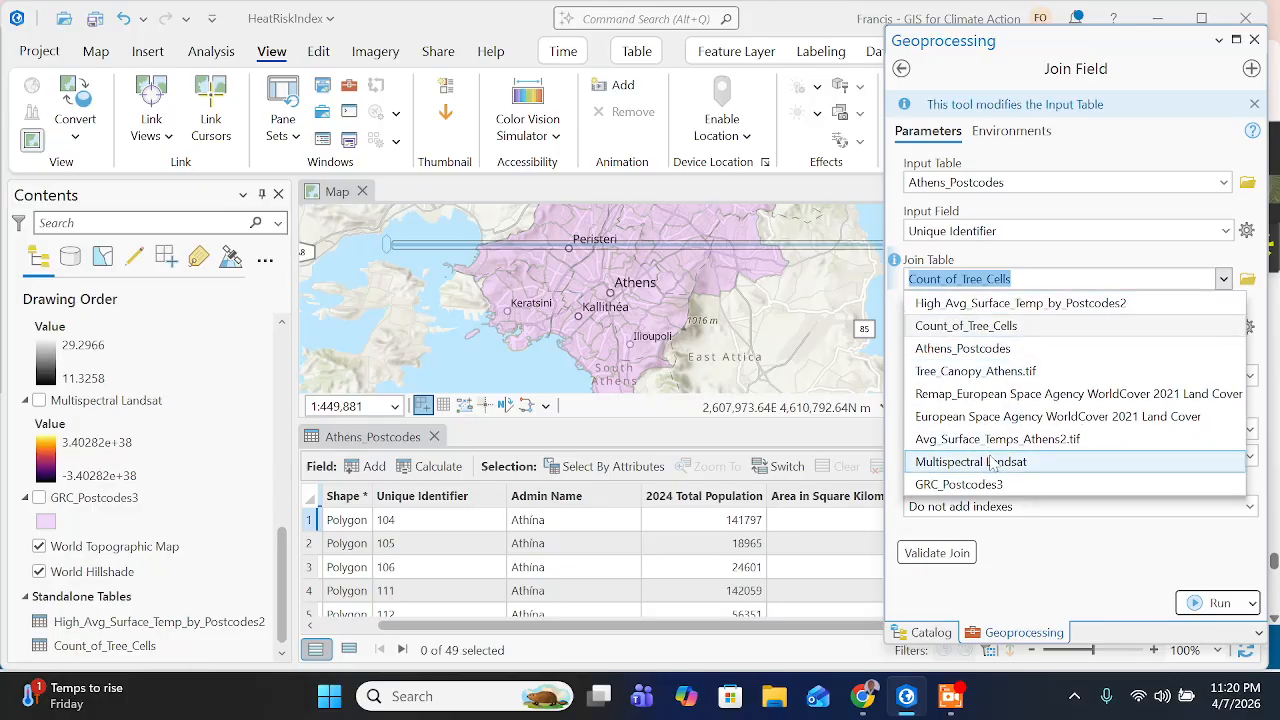
pyautogui.click(1005, 303)
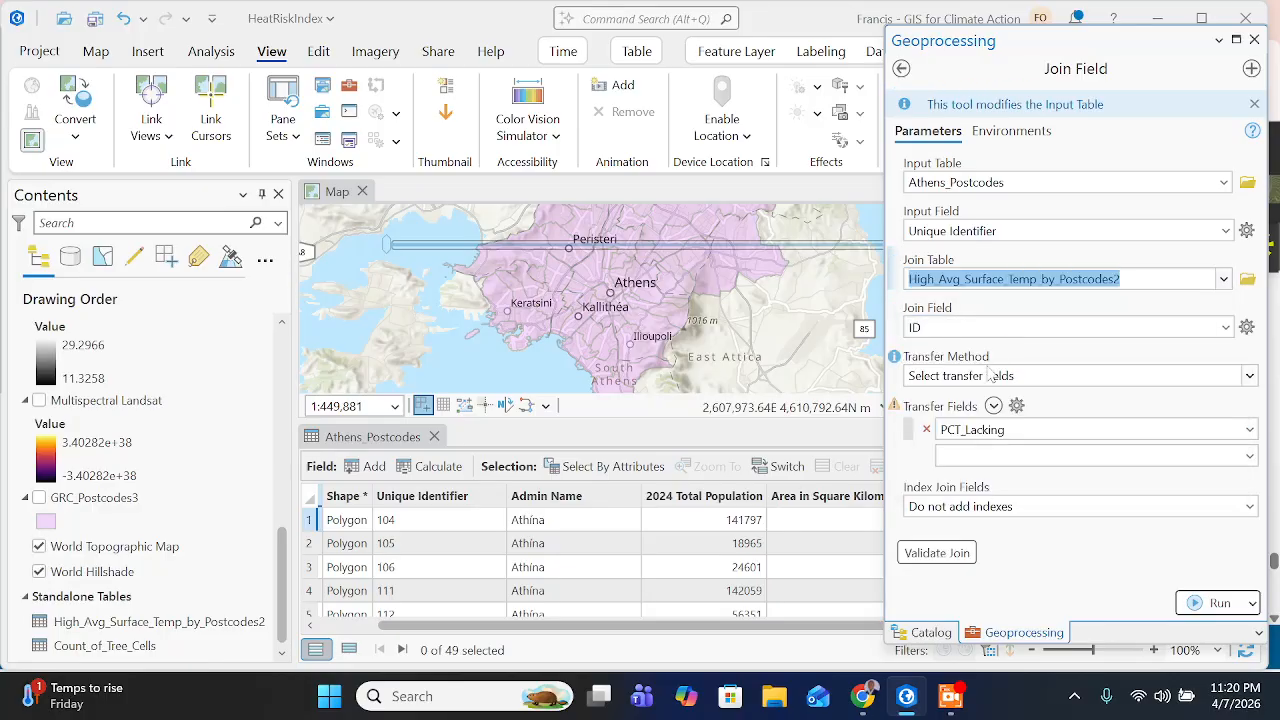
# - Check the required join field on the training page in Chrome, then choose ID as the join field in ArcGIS Pro
pyautogui.click(866, 699)
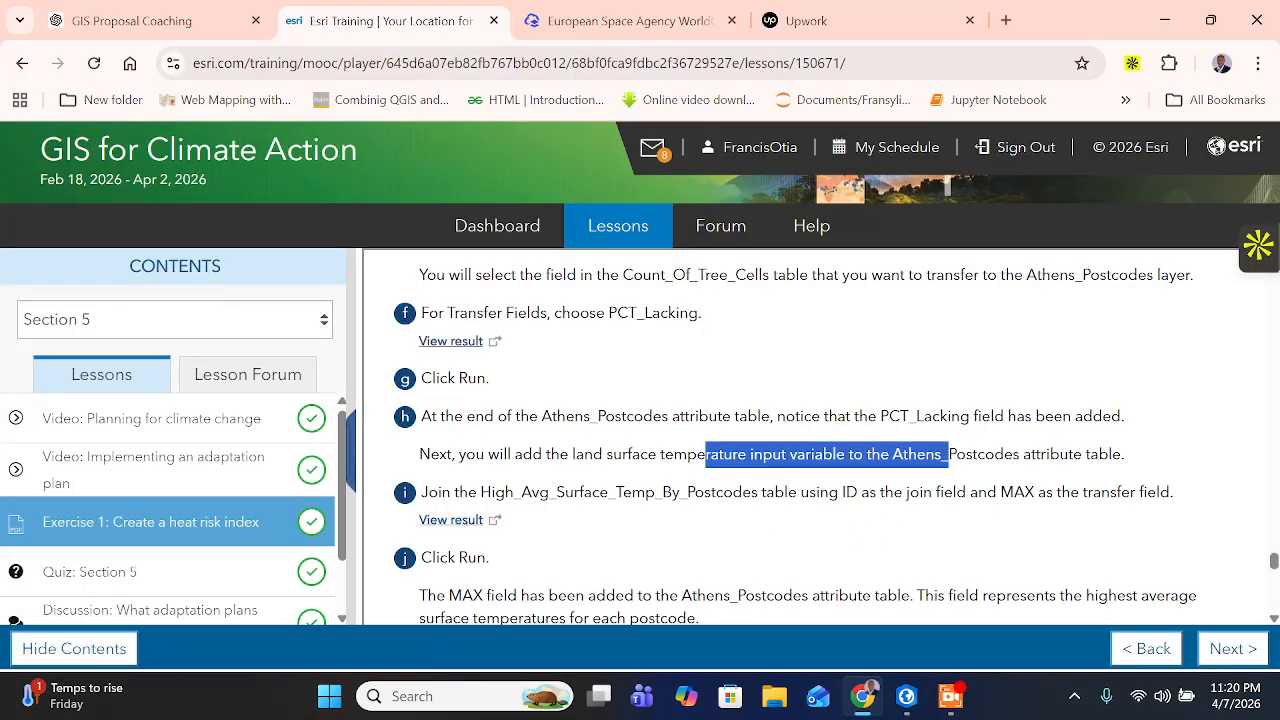
pyautogui.moveTo(828, 492); pyautogui.dragTo(940, 492)
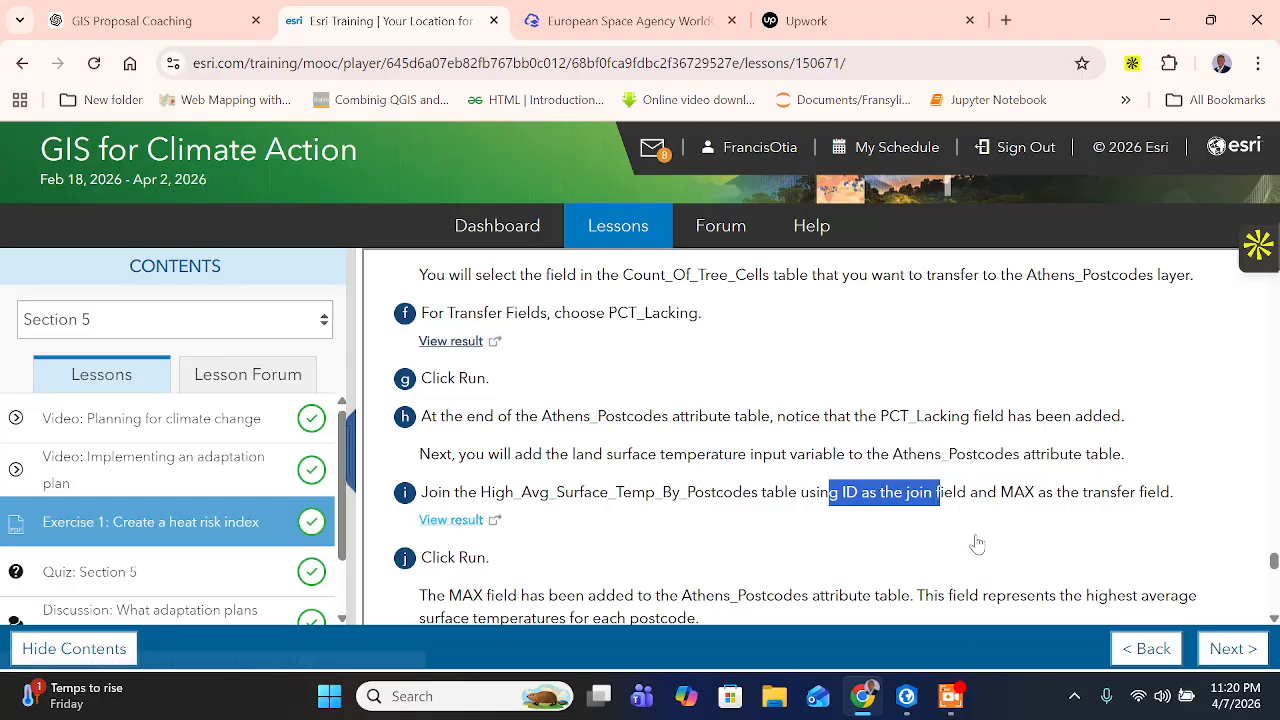
pyautogui.click(908, 695)
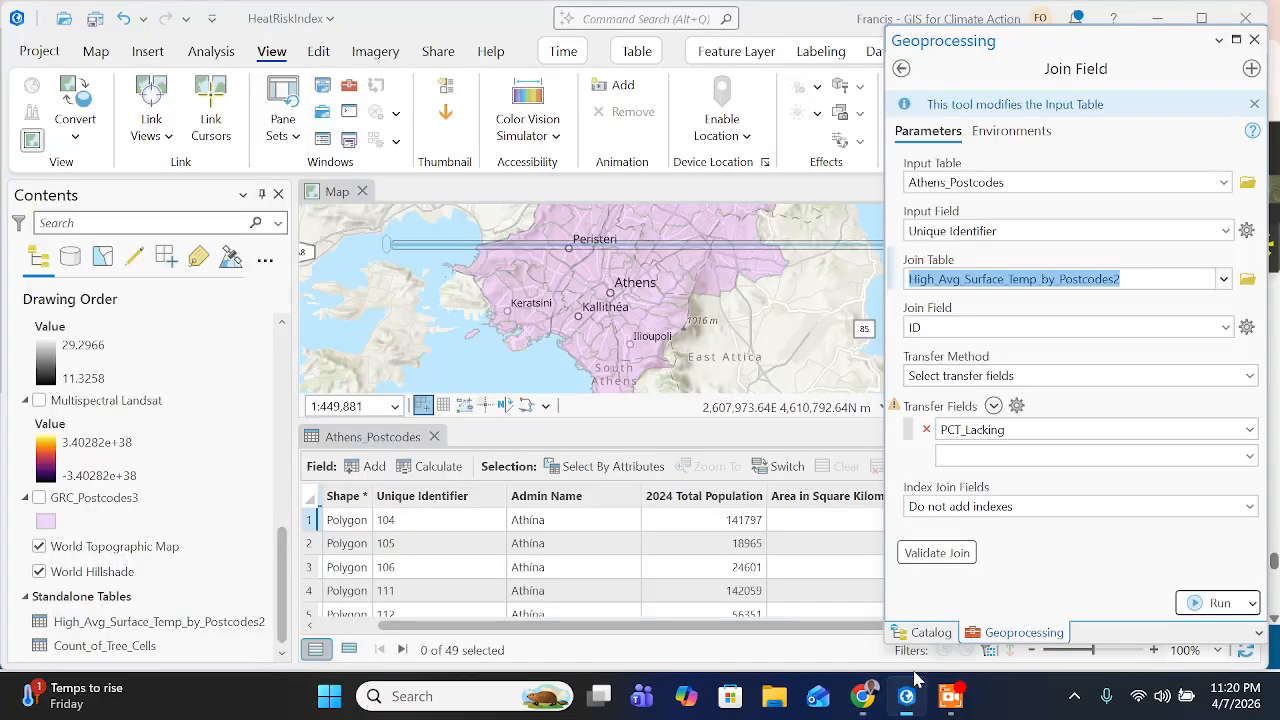
pyautogui.click(1225, 327)
pyautogui.click(965, 386)
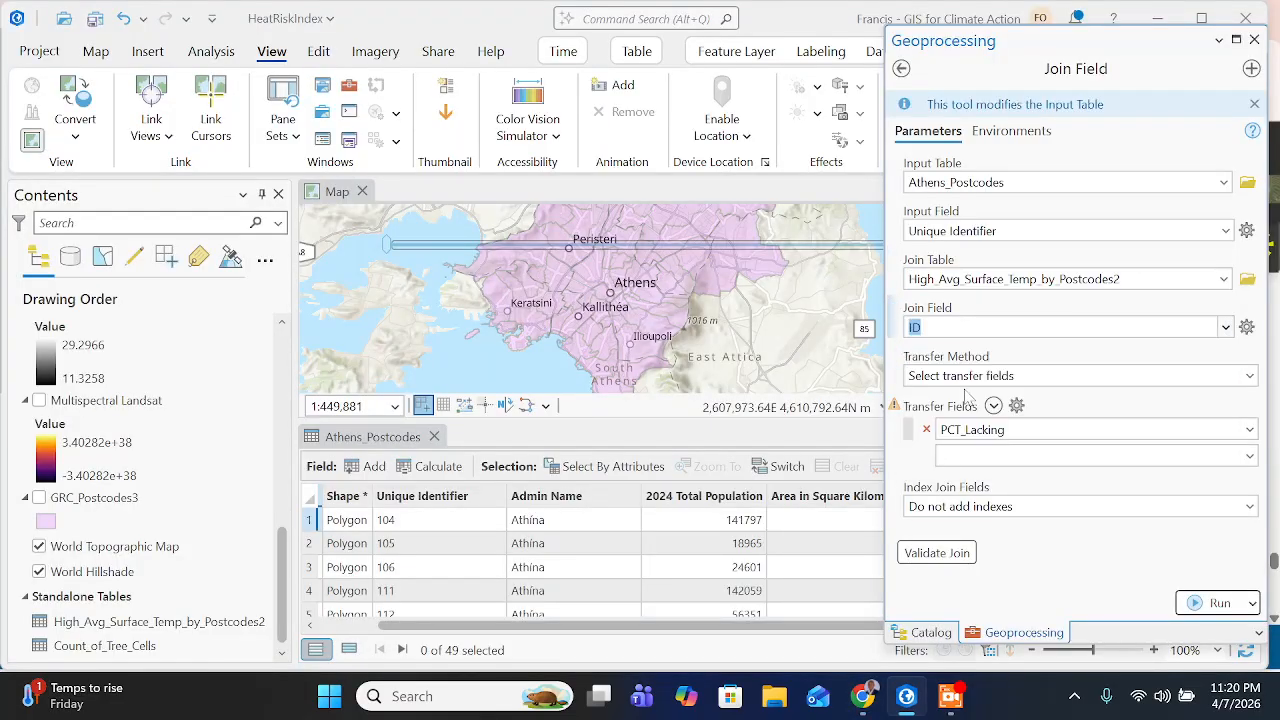
# - Check the required transfer field on the training page, then replace PCT_Lacking with MAX as the transfer field in ArcGIS Pro
pyautogui.click(862, 695)
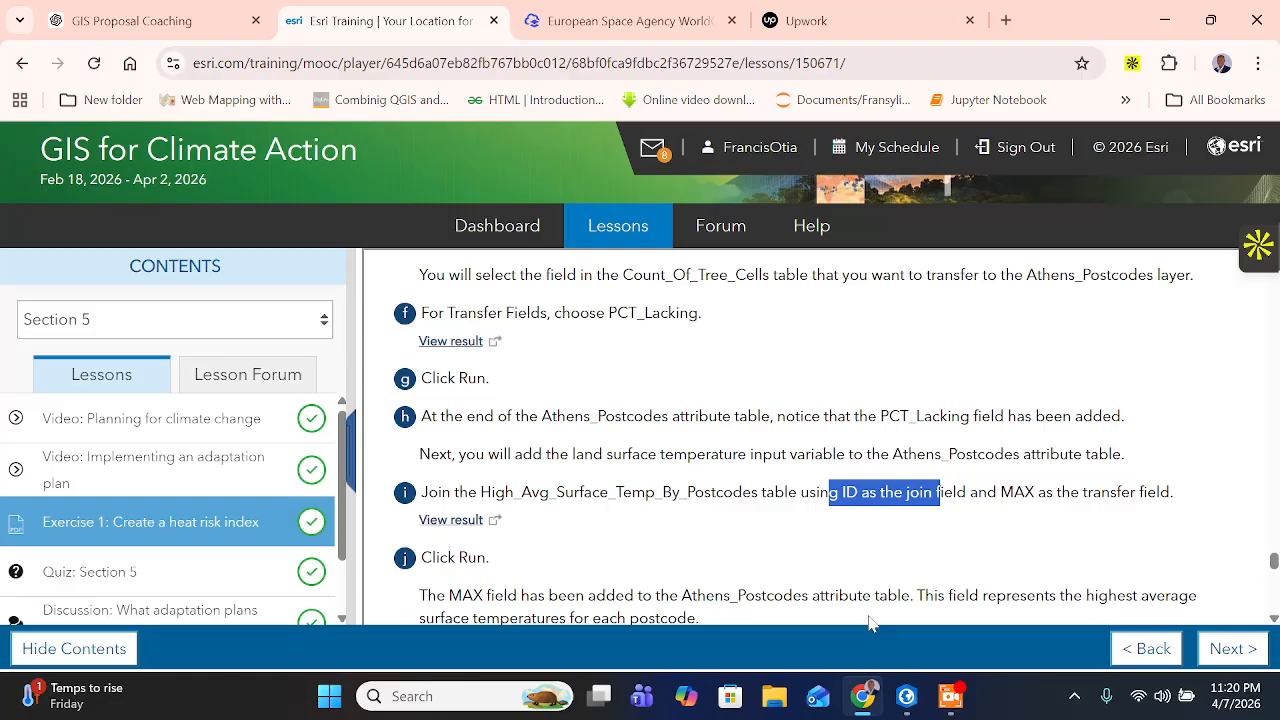
pyautogui.click(986, 520)
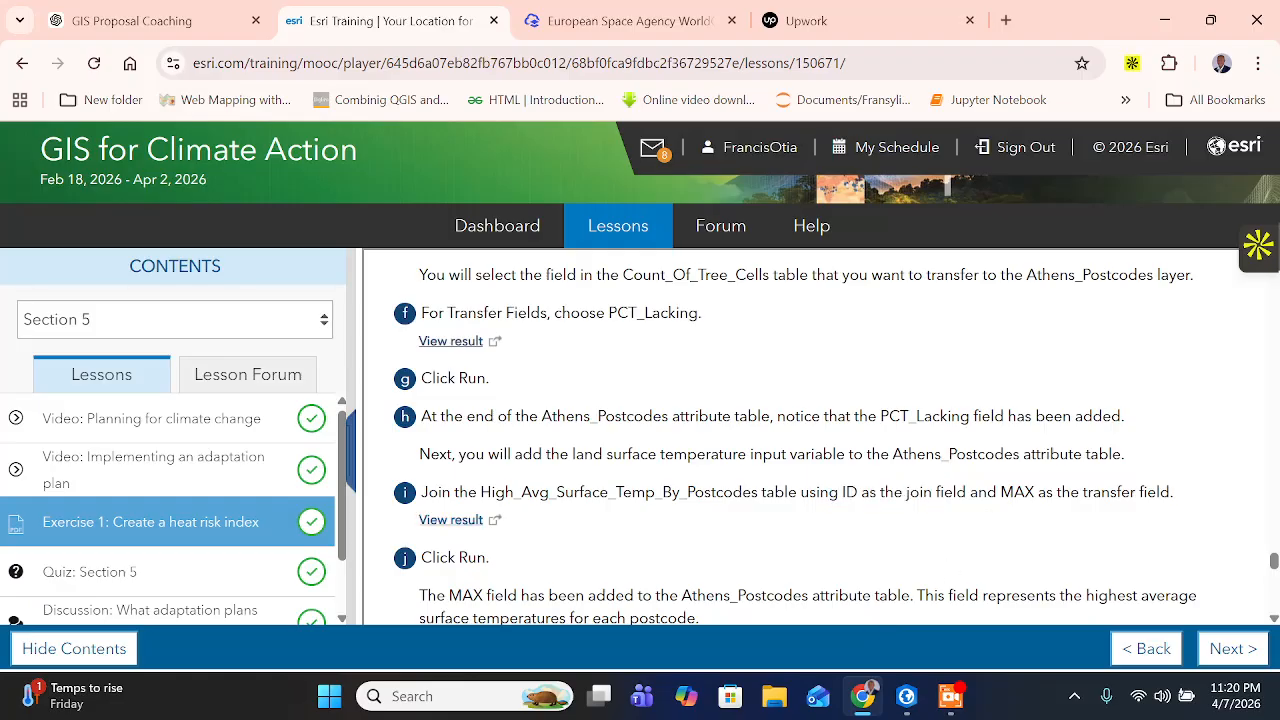
pyautogui.moveTo(1035, 492); pyautogui.dragTo(1168, 492)
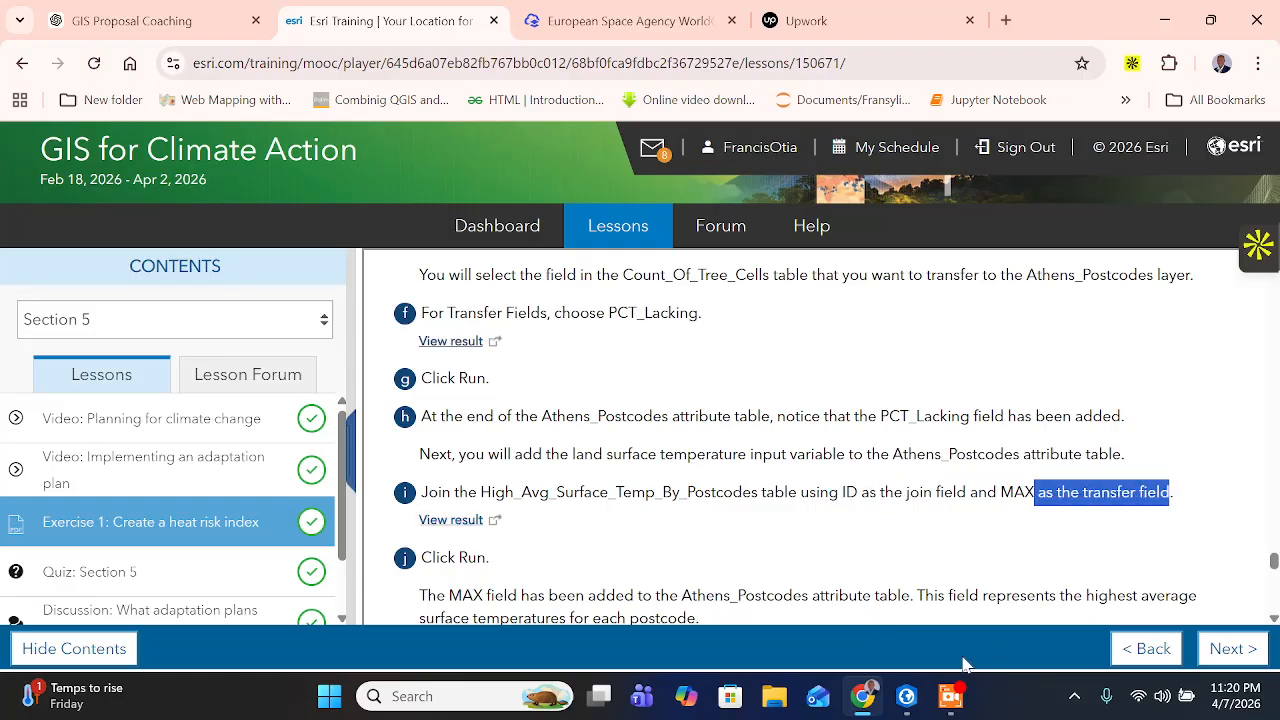
pyautogui.click(906, 695)
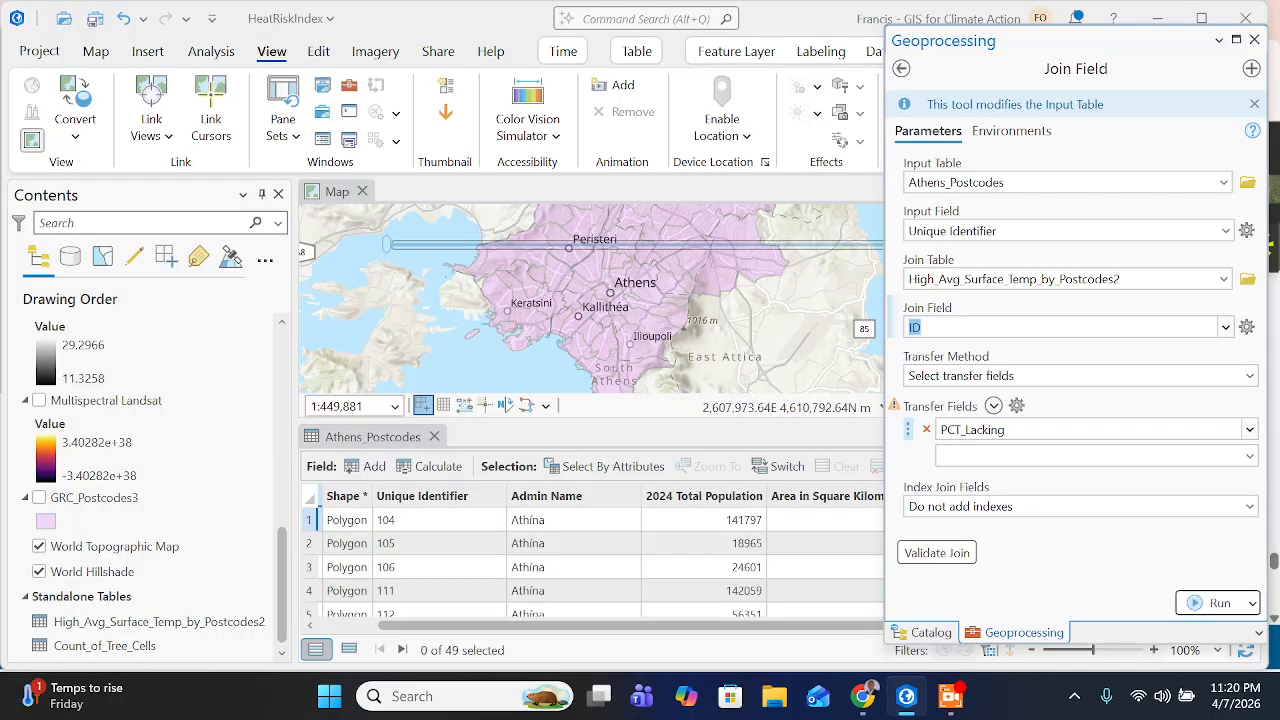
pyautogui.click(1249, 429)
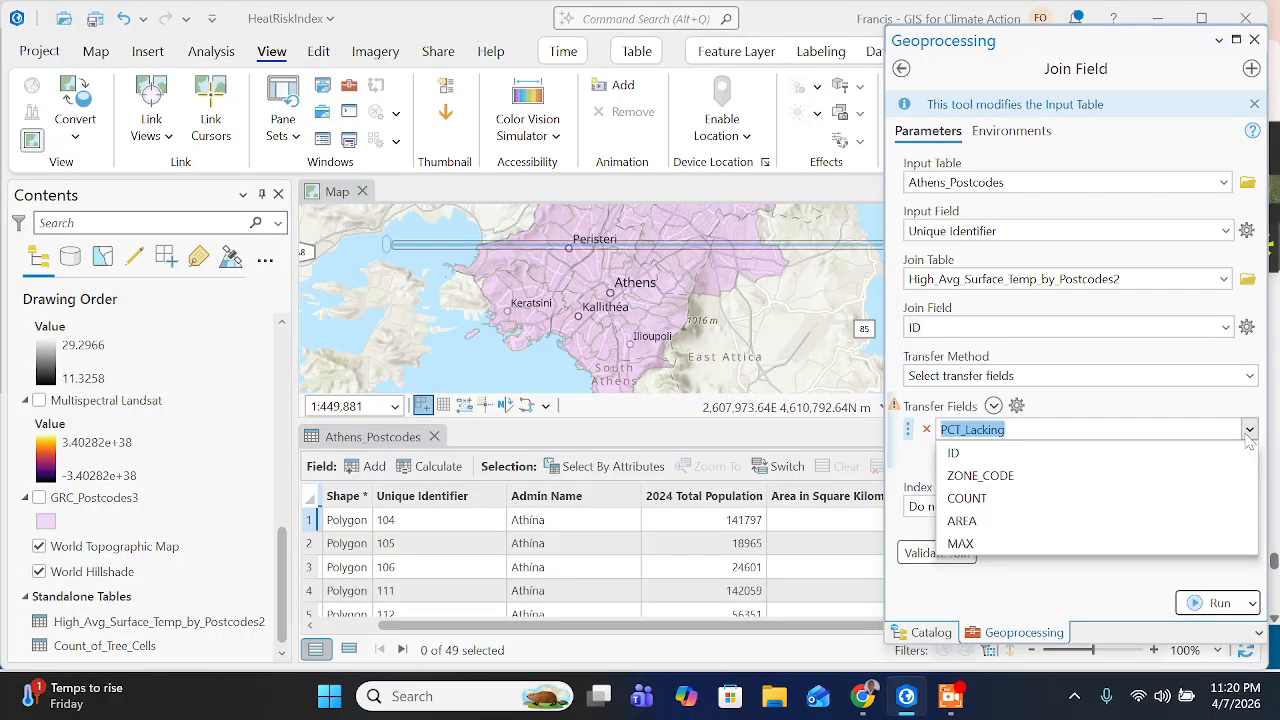
pyautogui.click(987, 543)
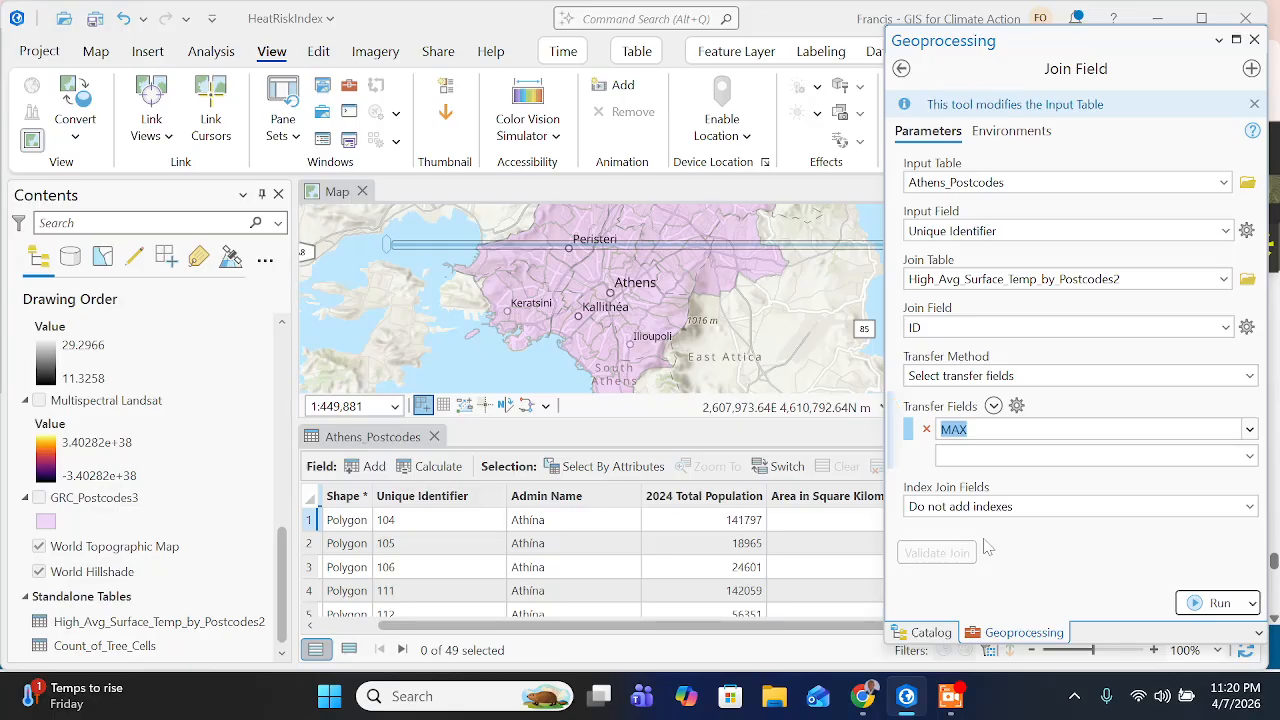
# - Read the next instruction on the training page, then return to ArcGIS Pro and run Join Field on Athens_Postcodes
pyautogui.click(862, 696)
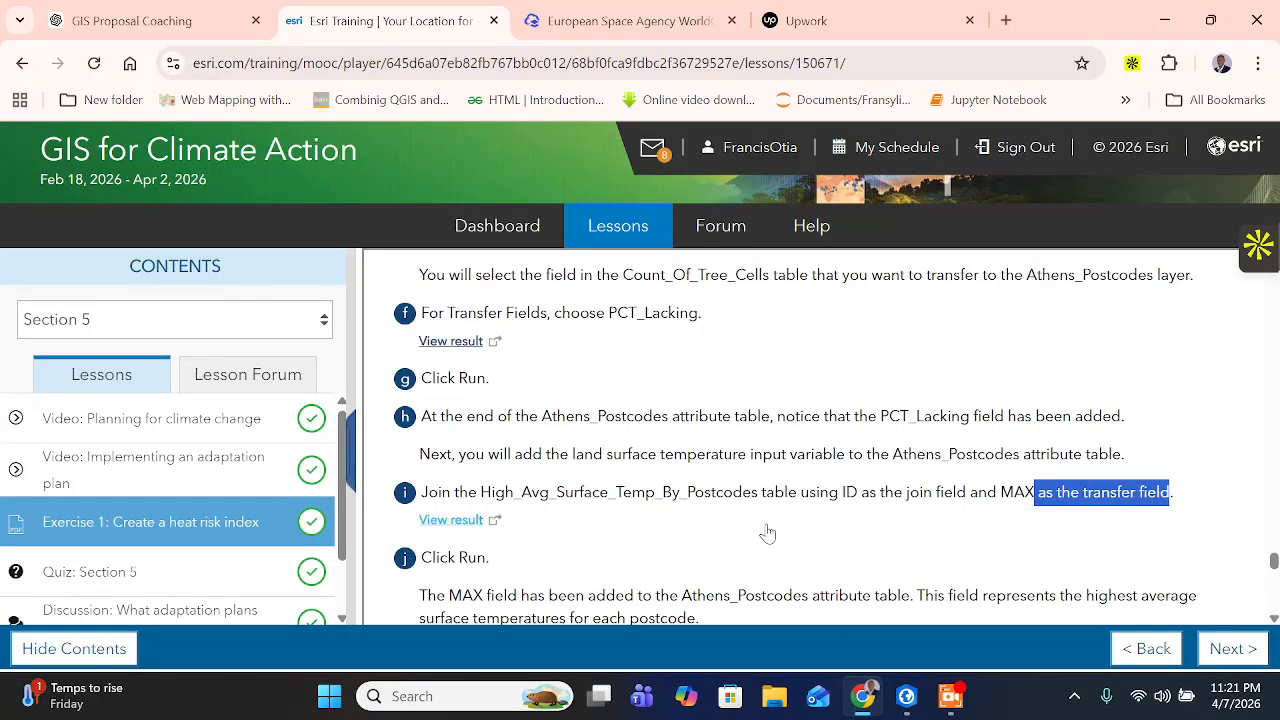
pyautogui.scroll(-1, 724, 528)
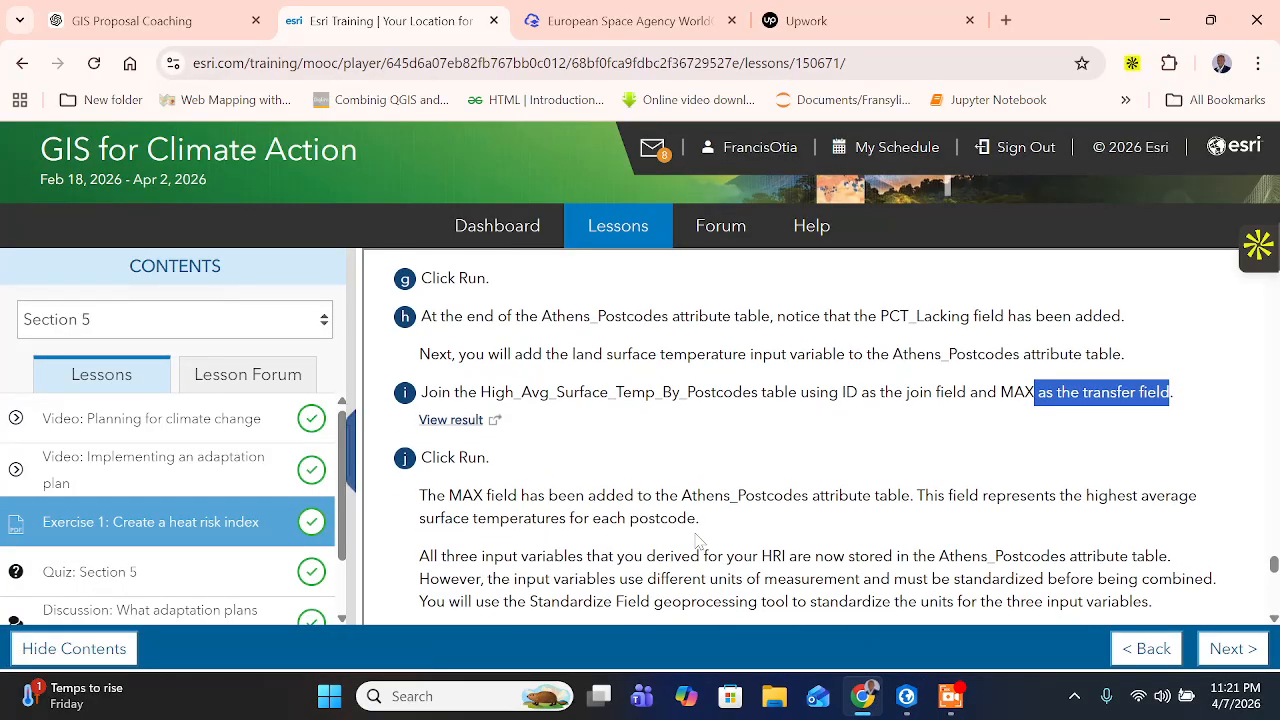
pyautogui.click(907, 696)
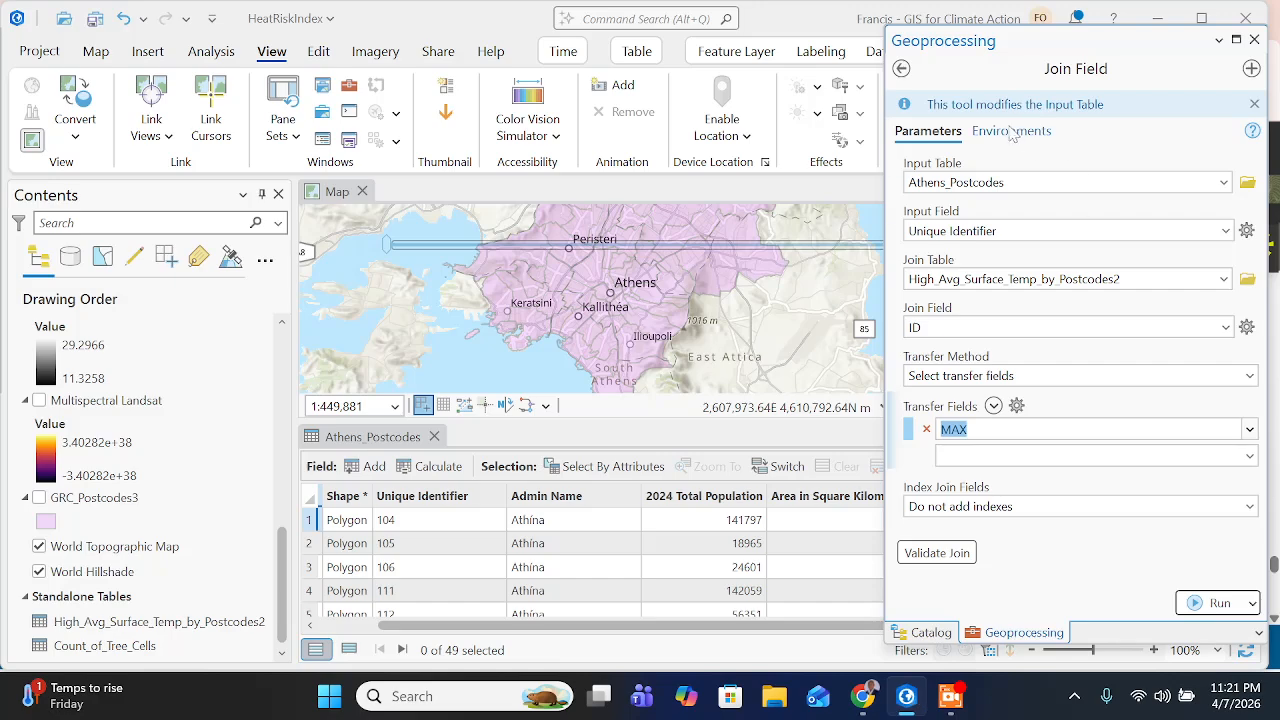
pyautogui.click(1210, 603)
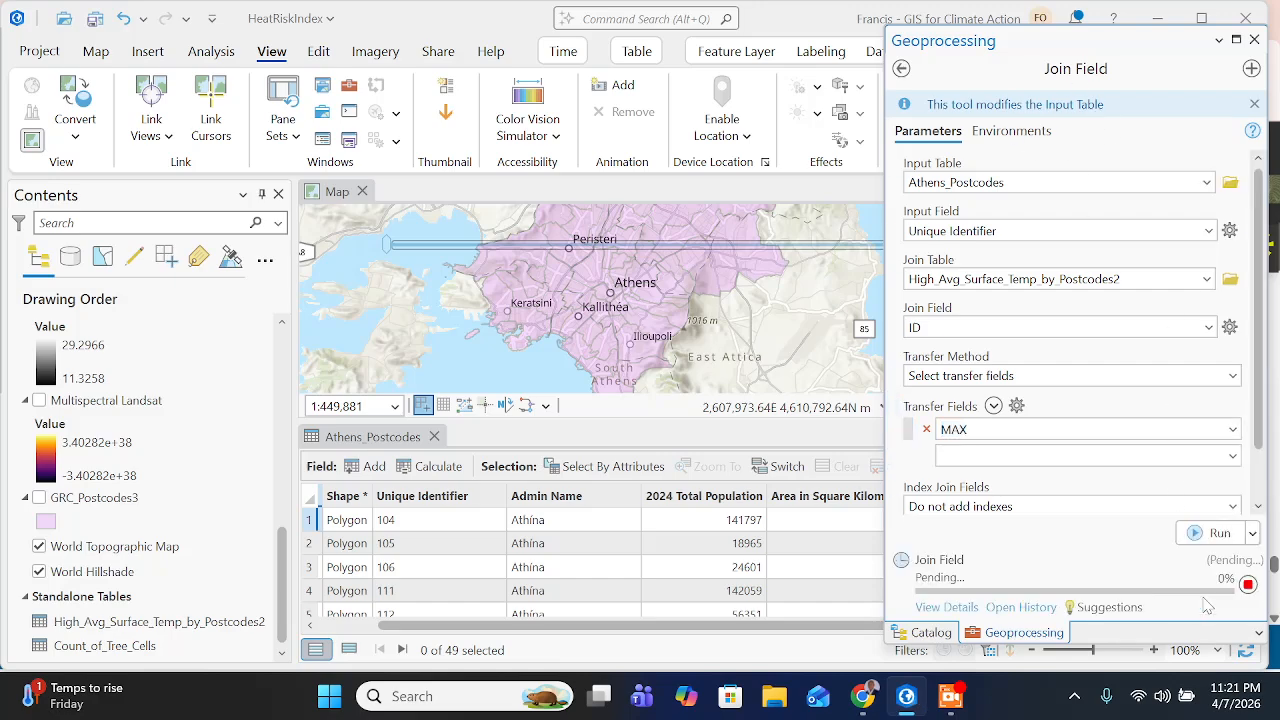
# - Switch to the training page in Chrome, read the notes on standardizing the three input variables, and copy the tool name Standardize Field
pyautogui.click(873, 702)
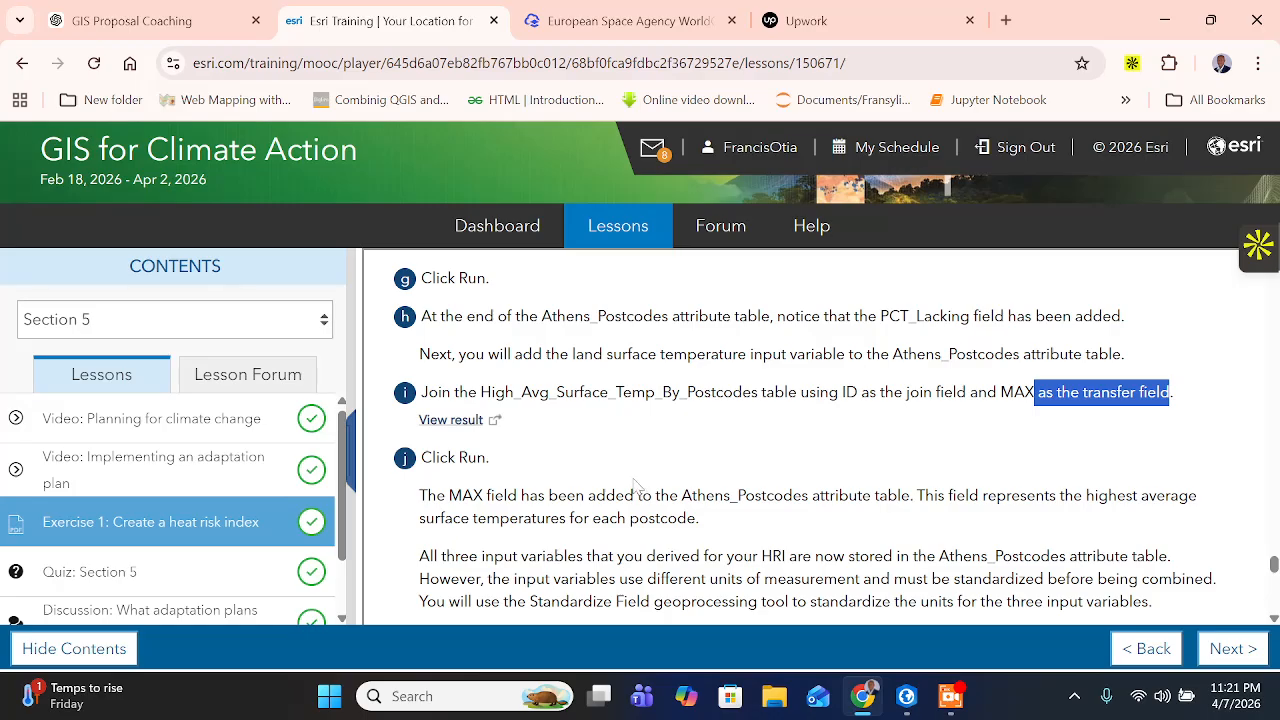
pyautogui.click(1102, 393)
pyautogui.scroll(-1, 837, 436)
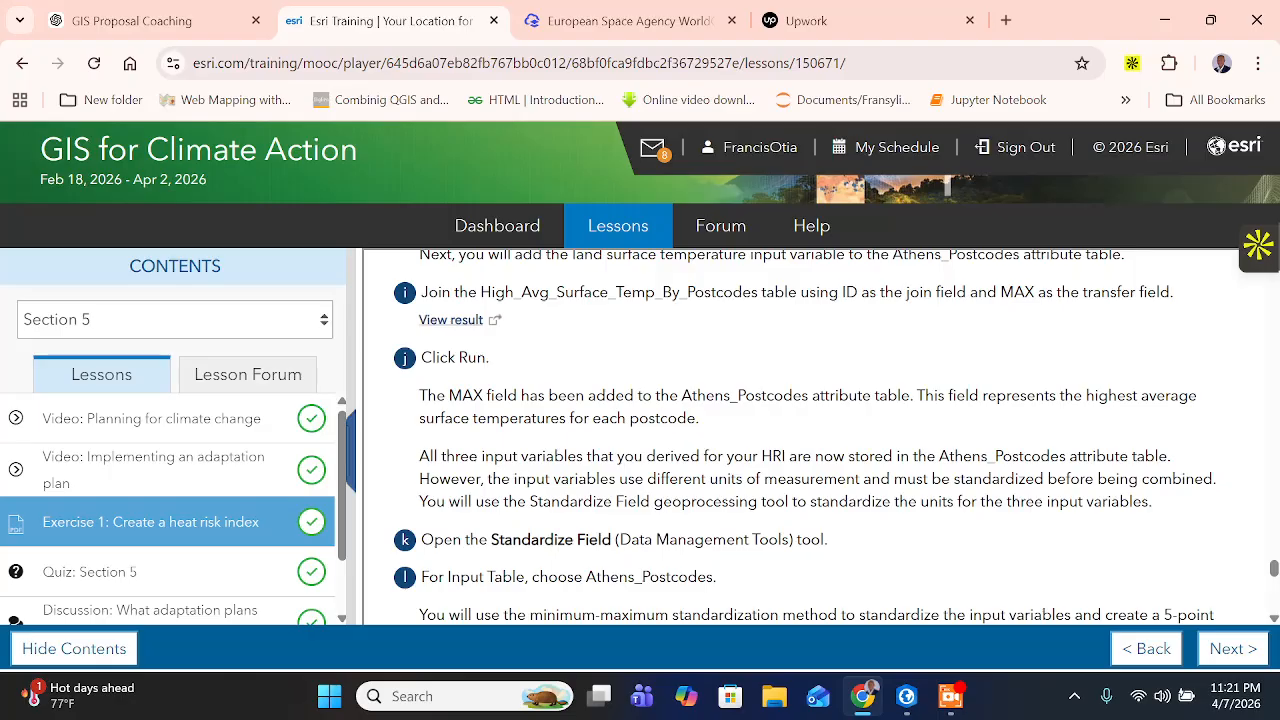
pyautogui.scroll(-1, 837, 437)
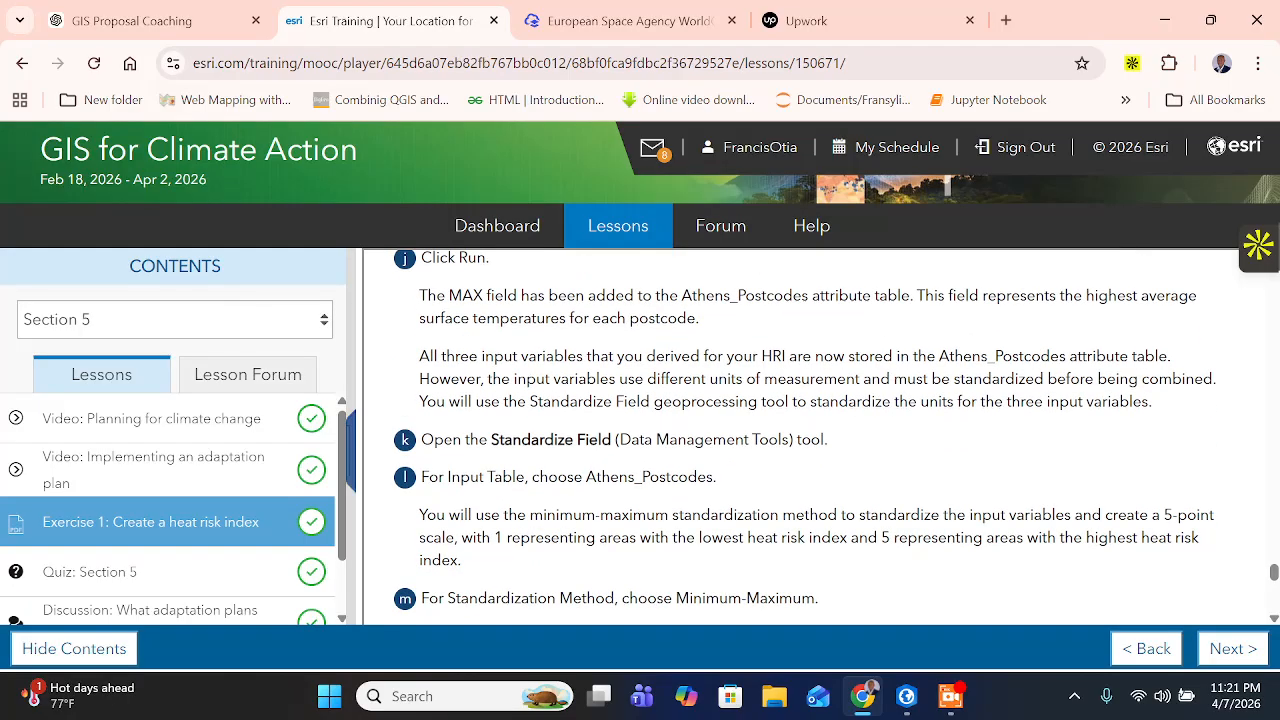
pyautogui.moveTo(611, 440); pyautogui.dragTo(491, 440)
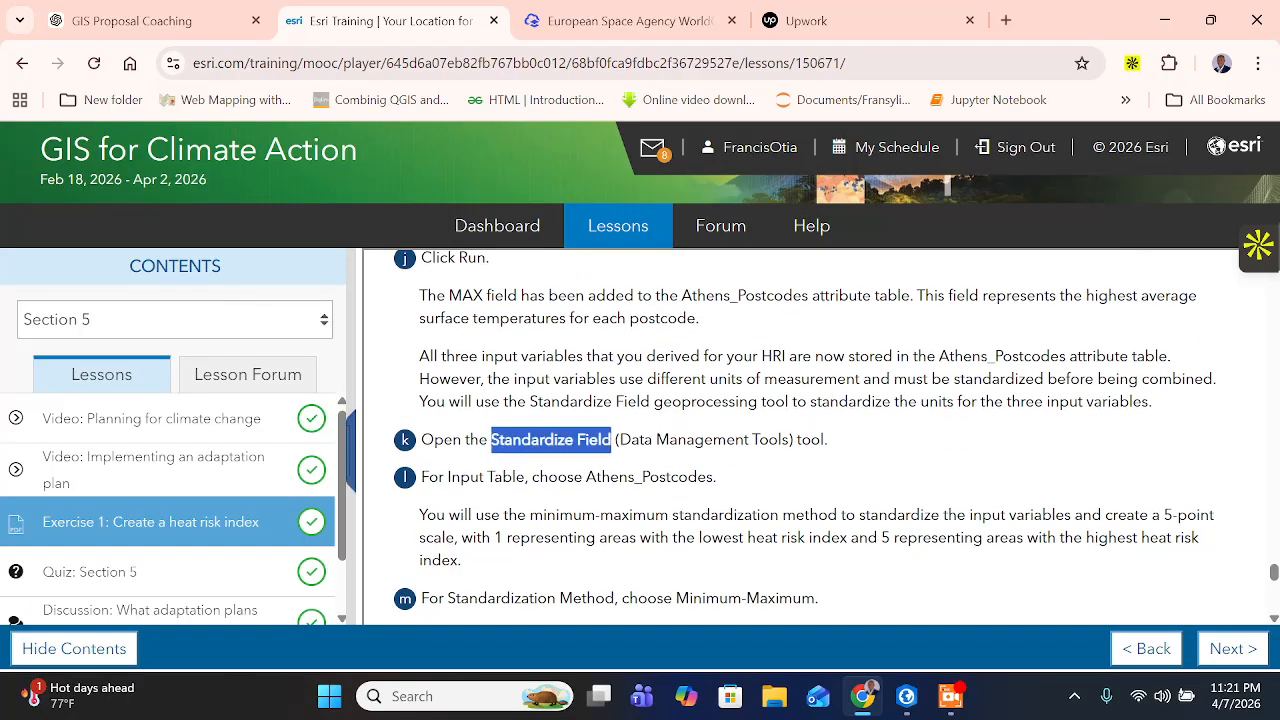
pyautogui.rightClick(527, 442)
pyautogui.click(588, 240)
# - Return to ArcGIS Pro, search the geoprocessing tools for Standardize Field, and open that tool
pyautogui.click(906, 696)
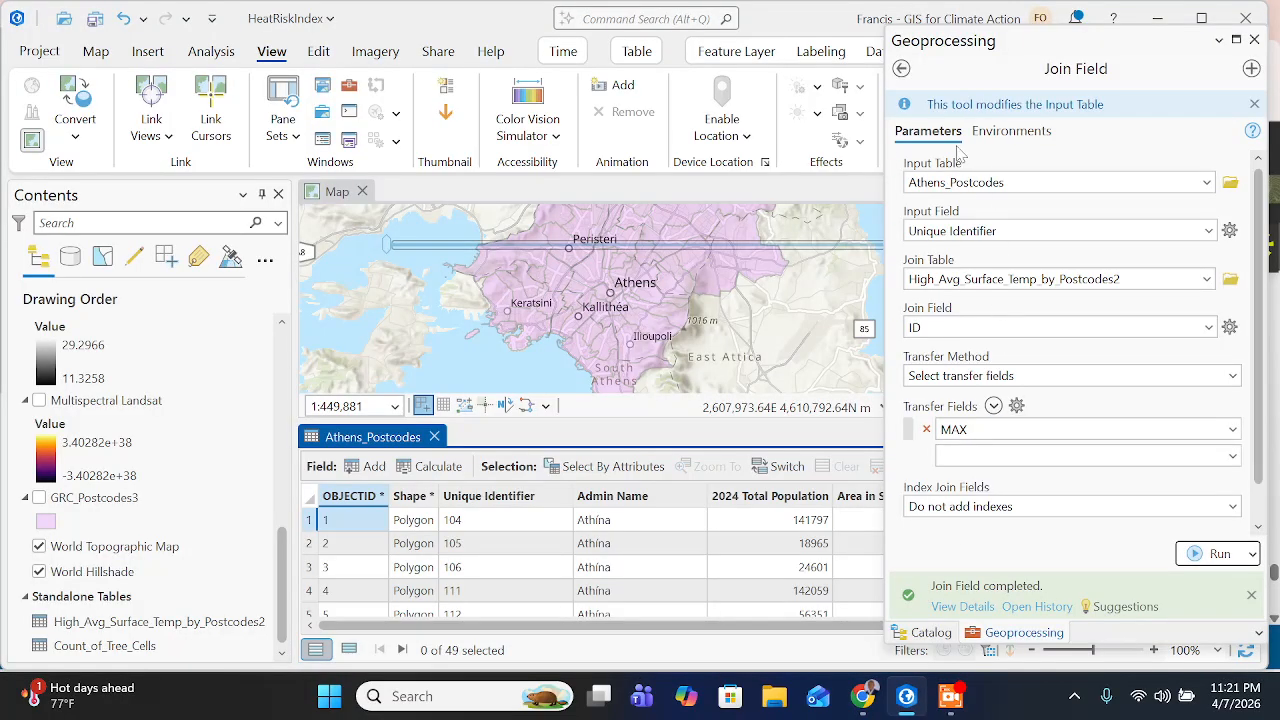
pyautogui.click(901, 70)
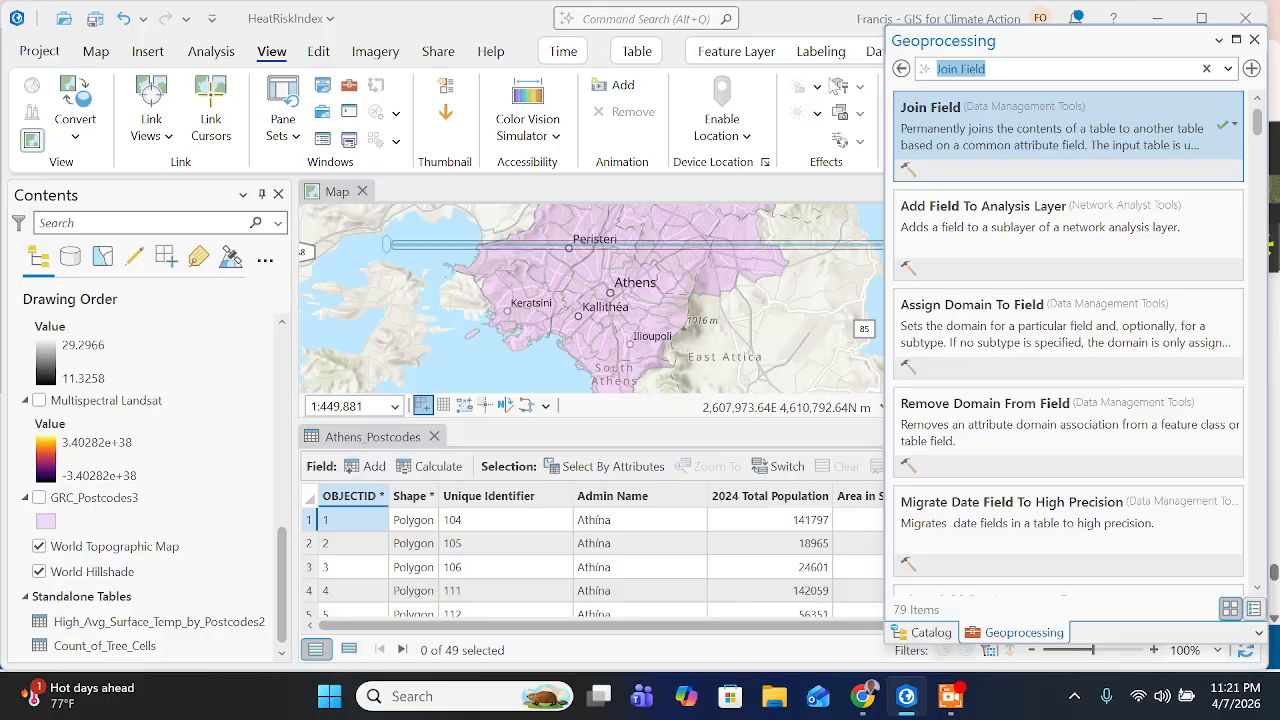
pyautogui.hotkey('ctrl', 'v')
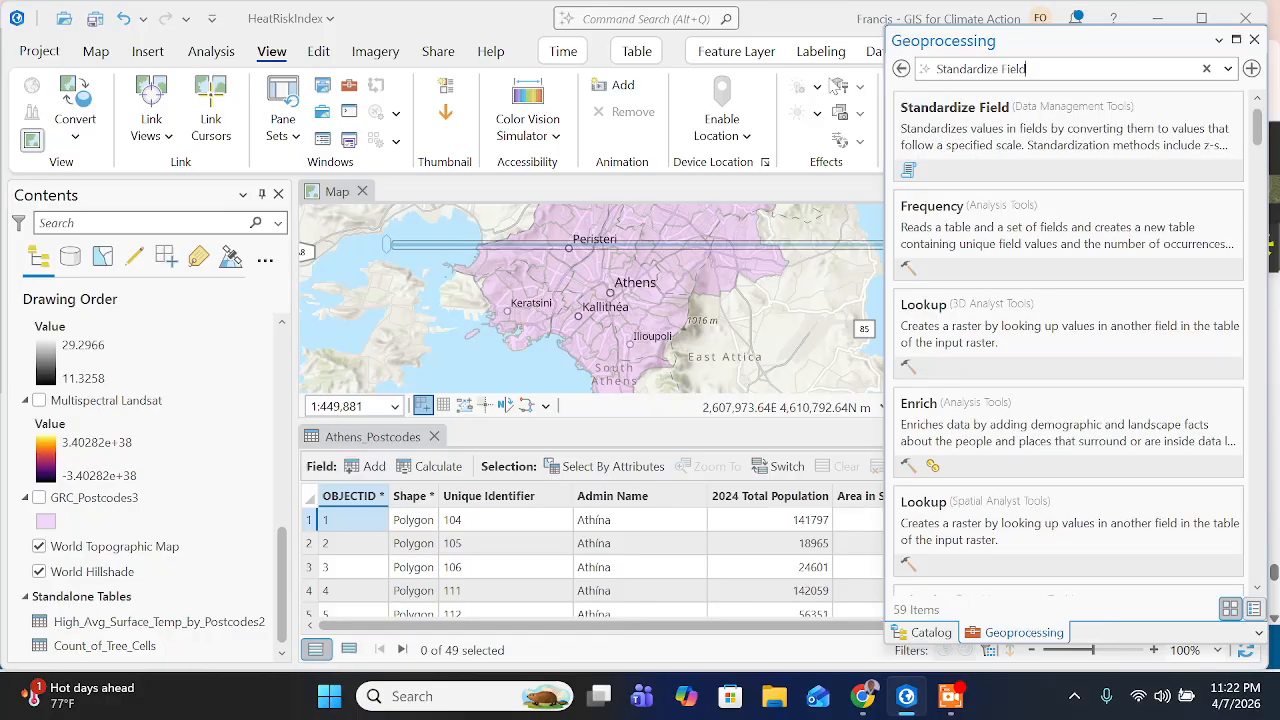
pyautogui.click(1060, 138)
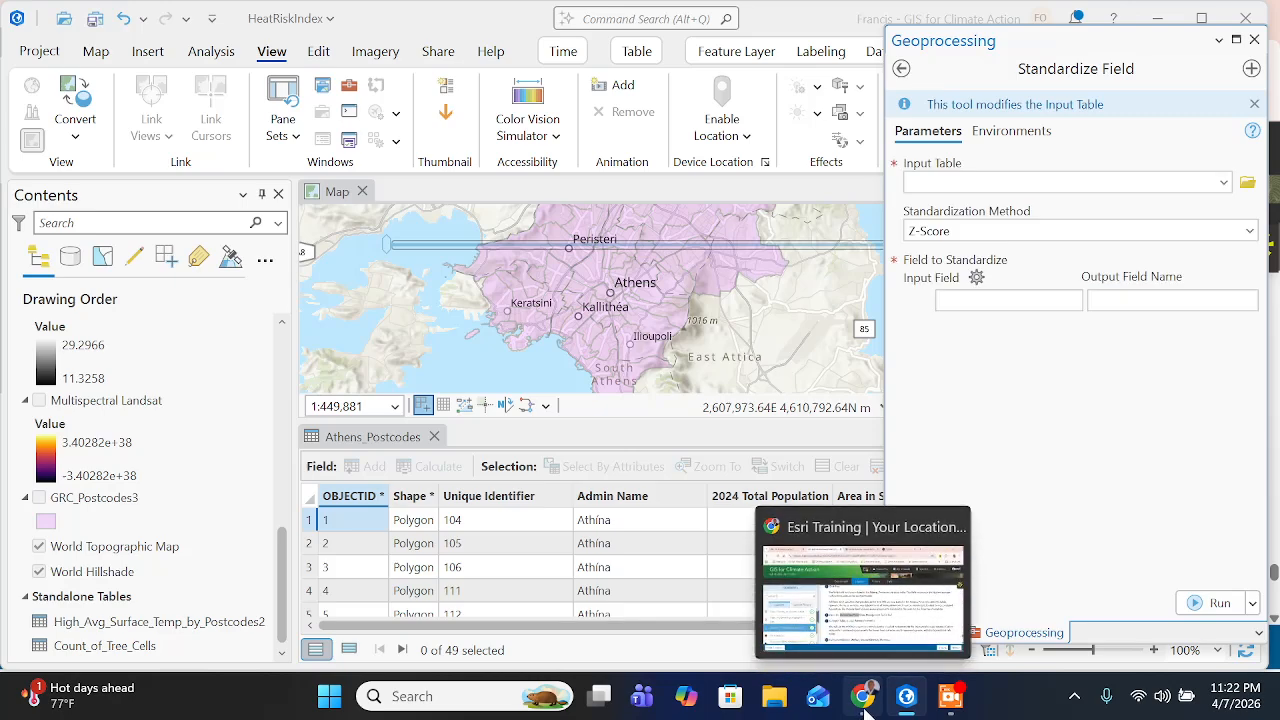
# - Check the input table instruction on the training page, then set Standardize Field's input table to Athens_Postcodes in ArcGIS Pro
pyautogui.click(862, 696)
pyautogui.click(447, 500)
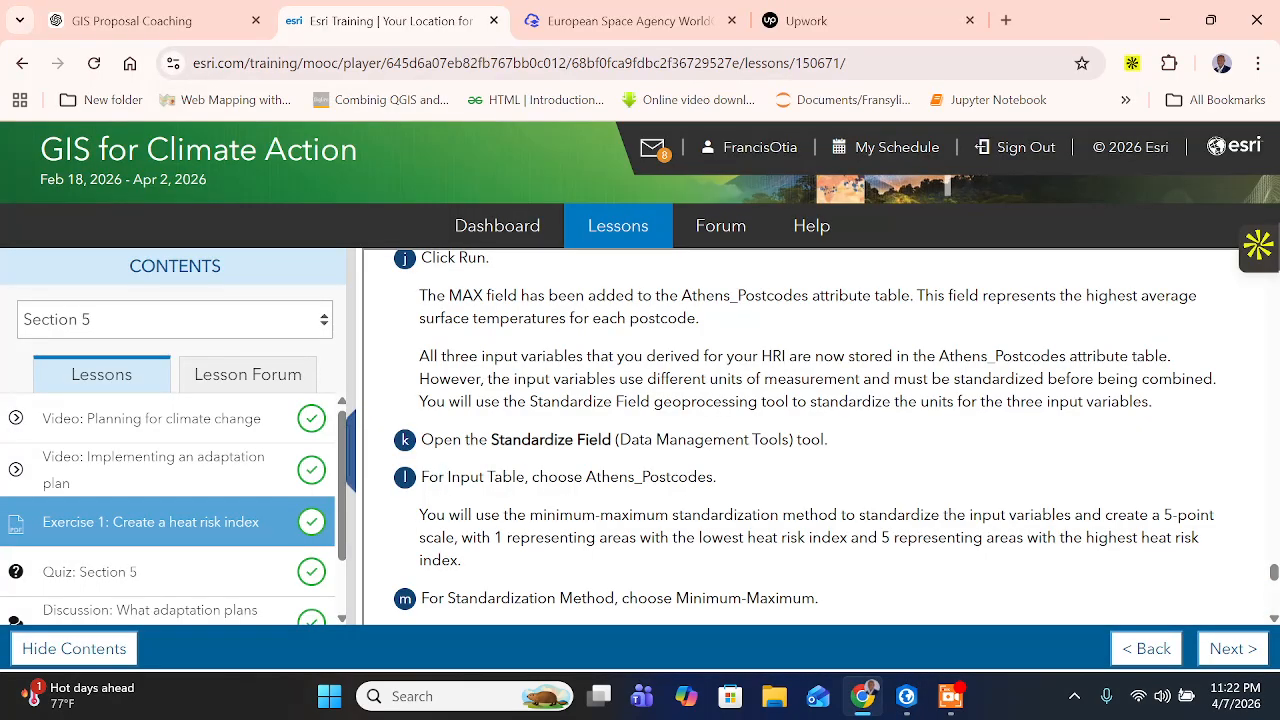
pyautogui.moveTo(526, 477); pyautogui.dragTo(718, 478)
pyautogui.click(906, 696)
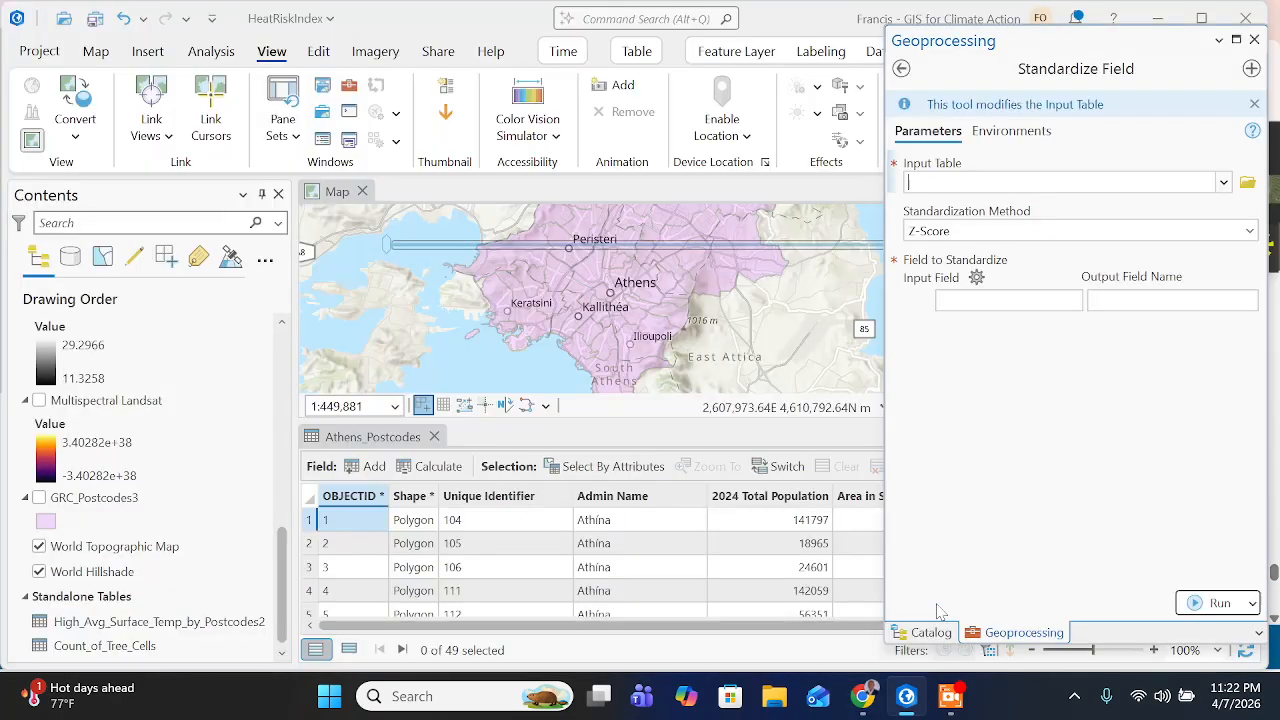
pyautogui.click(1223, 182)
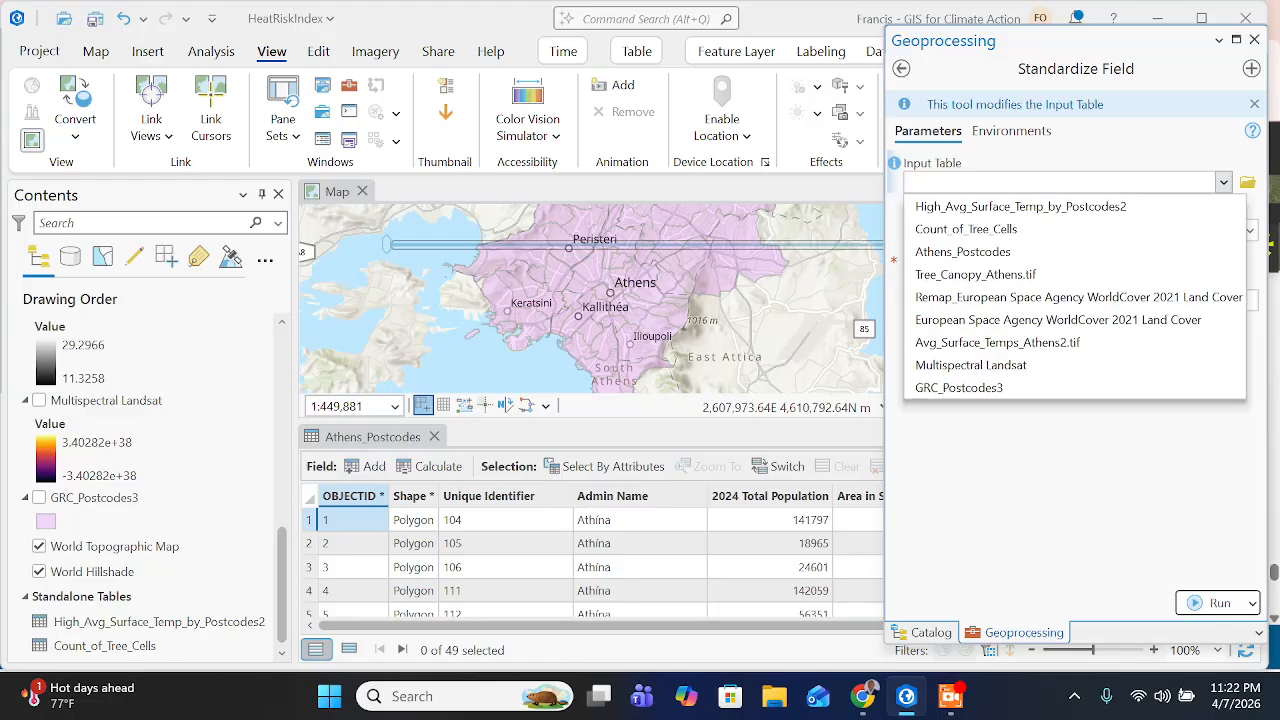
pyautogui.click(1013, 251)
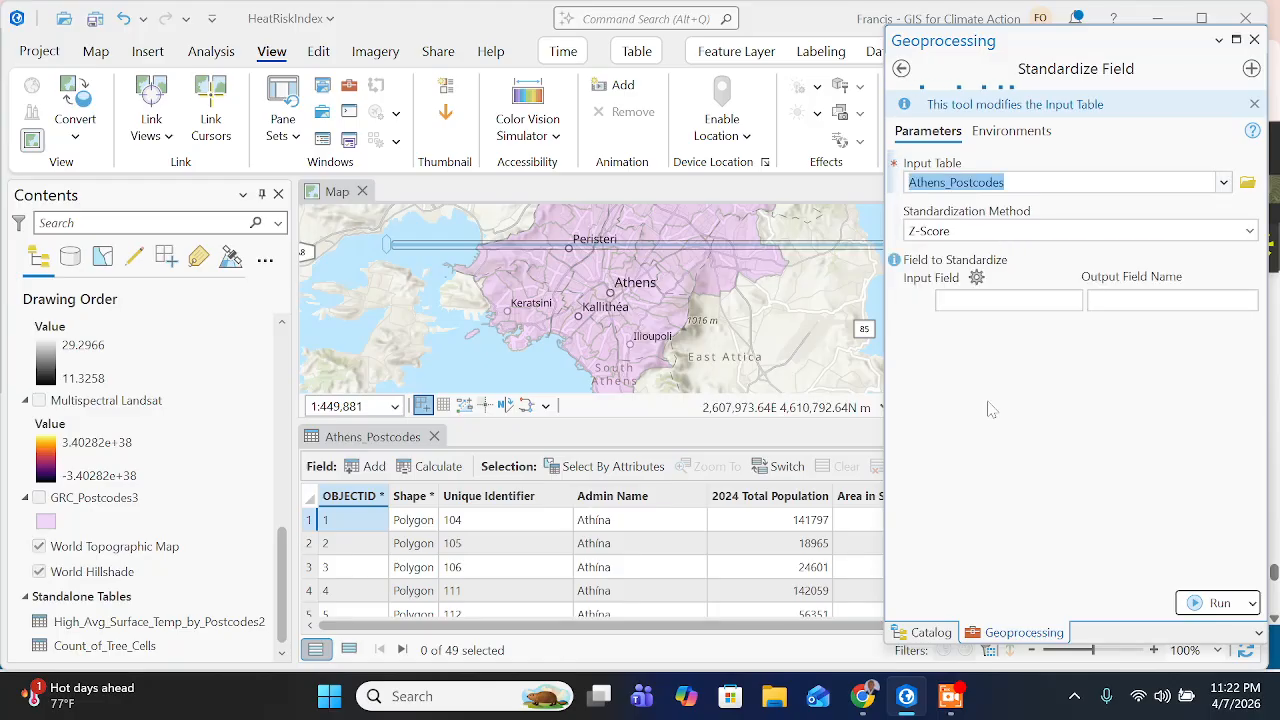
# - Switch to the training page in Chrome and read the instructions on the minimum-maximum standardization method and its 5-point scale
pyautogui.click(862, 696)
pyautogui.scroll(1, 657, 502)
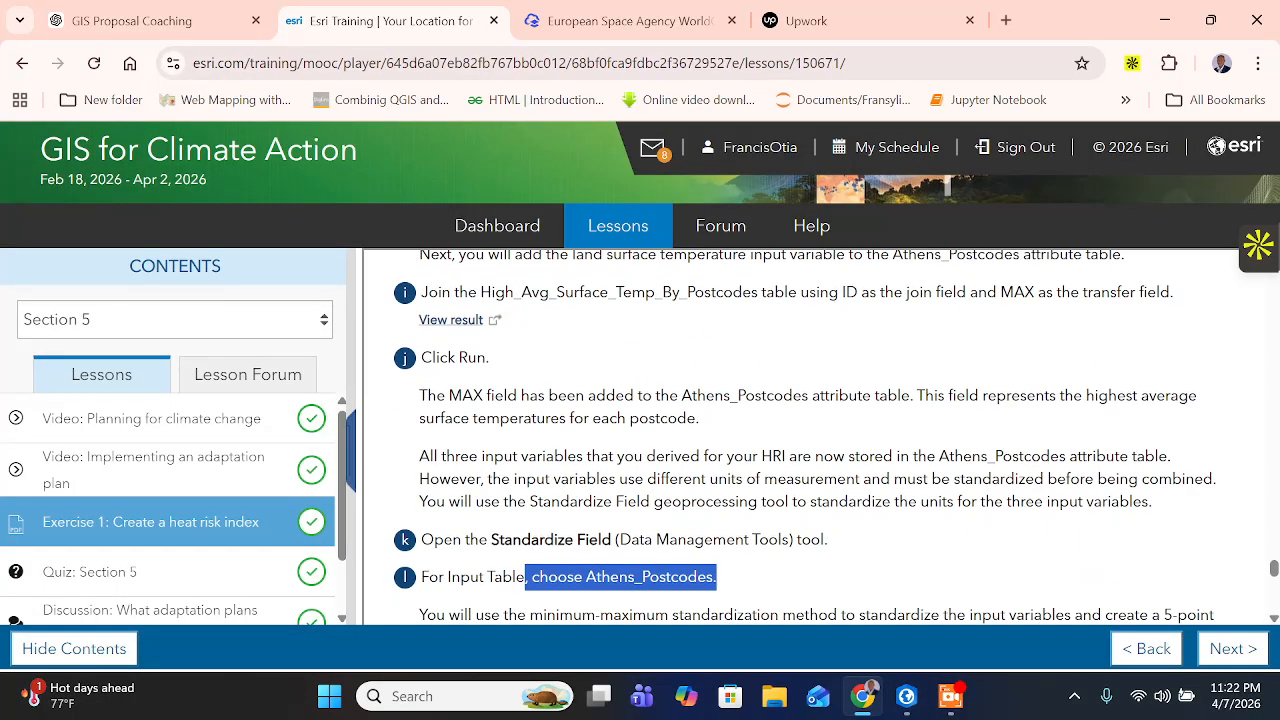
pyautogui.scroll(-1, 657, 502)
pyautogui.scroll(-1, 580, 470)
pyautogui.click(580, 470)
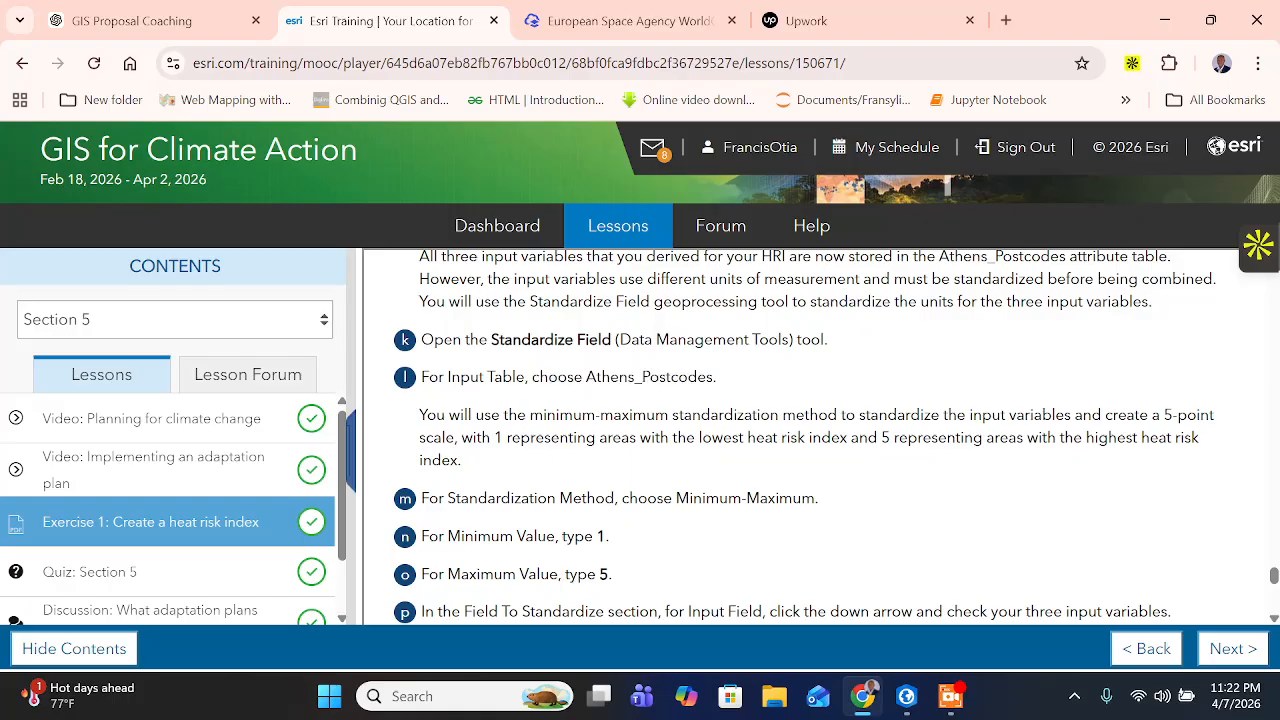
pyautogui.moveTo(544, 414); pyautogui.dragTo(596, 414)
pyautogui.moveTo(684, 414); pyautogui.dragTo(462, 437)
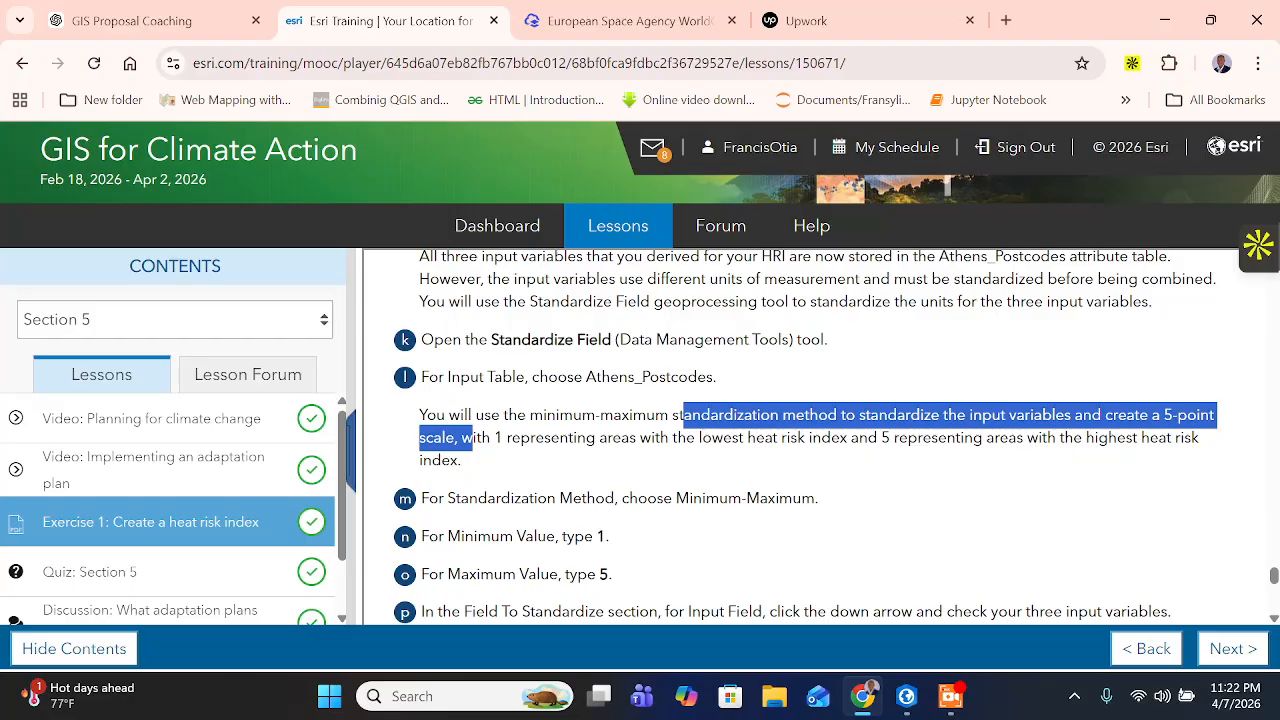
pyautogui.click(473, 438)
pyautogui.moveTo(550, 437); pyautogui.dragTo(1095, 437)
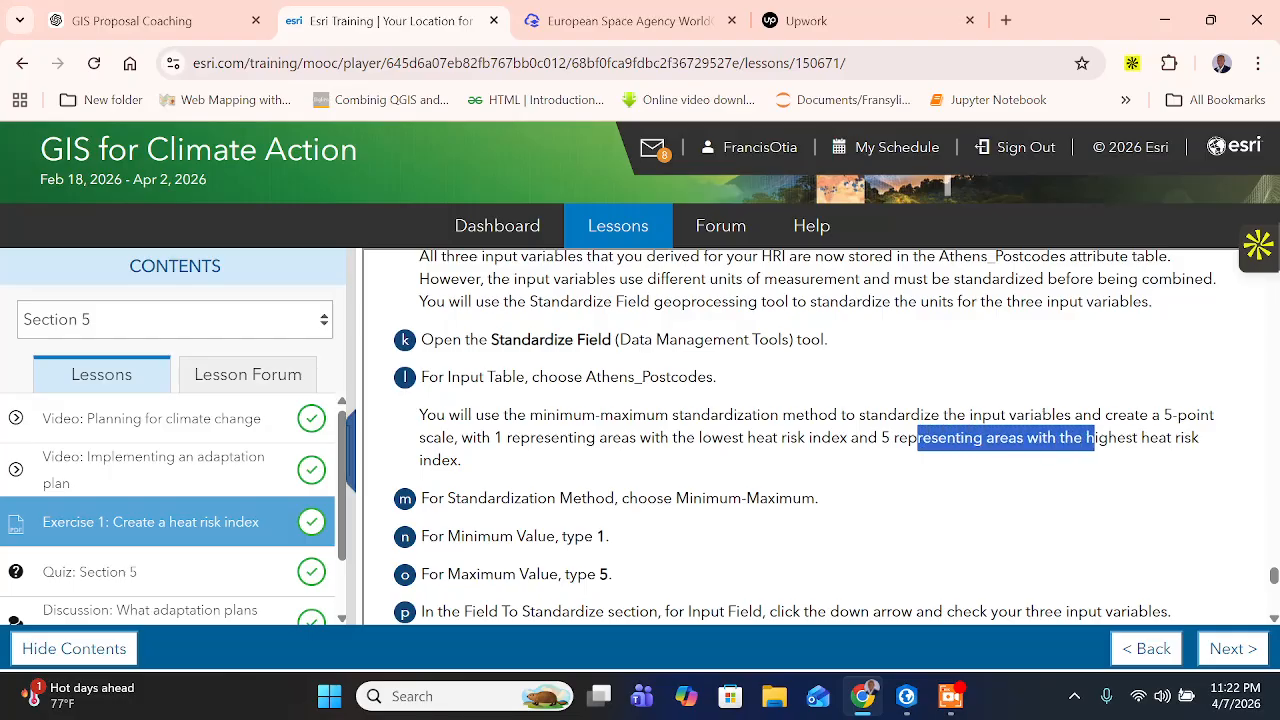
pyautogui.scroll(-1, 741, 462)
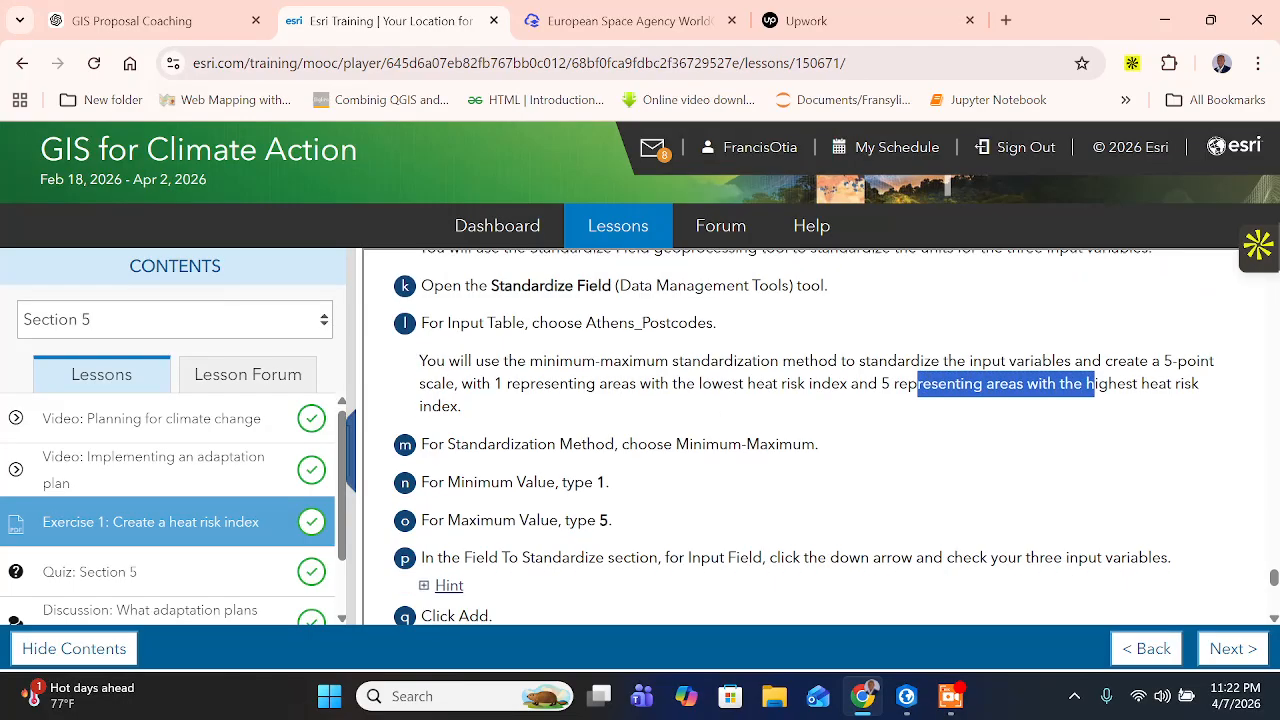
pyautogui.moveTo(536, 398); pyautogui.dragTo(616, 398)
pyautogui.moveTo(688, 398); pyautogui.dragTo(857, 409)
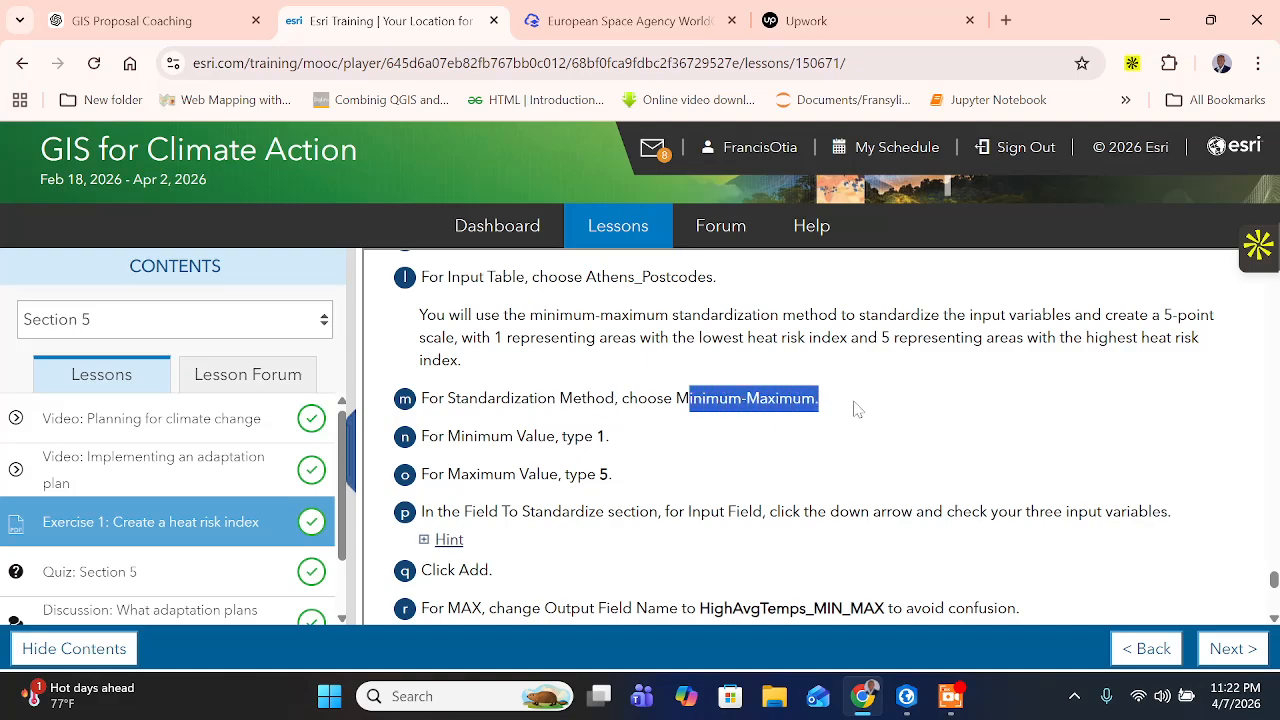
# - Return to ArcGIS Pro and set the Standardize Field method to Minimum-maximum
pyautogui.click(906, 696)
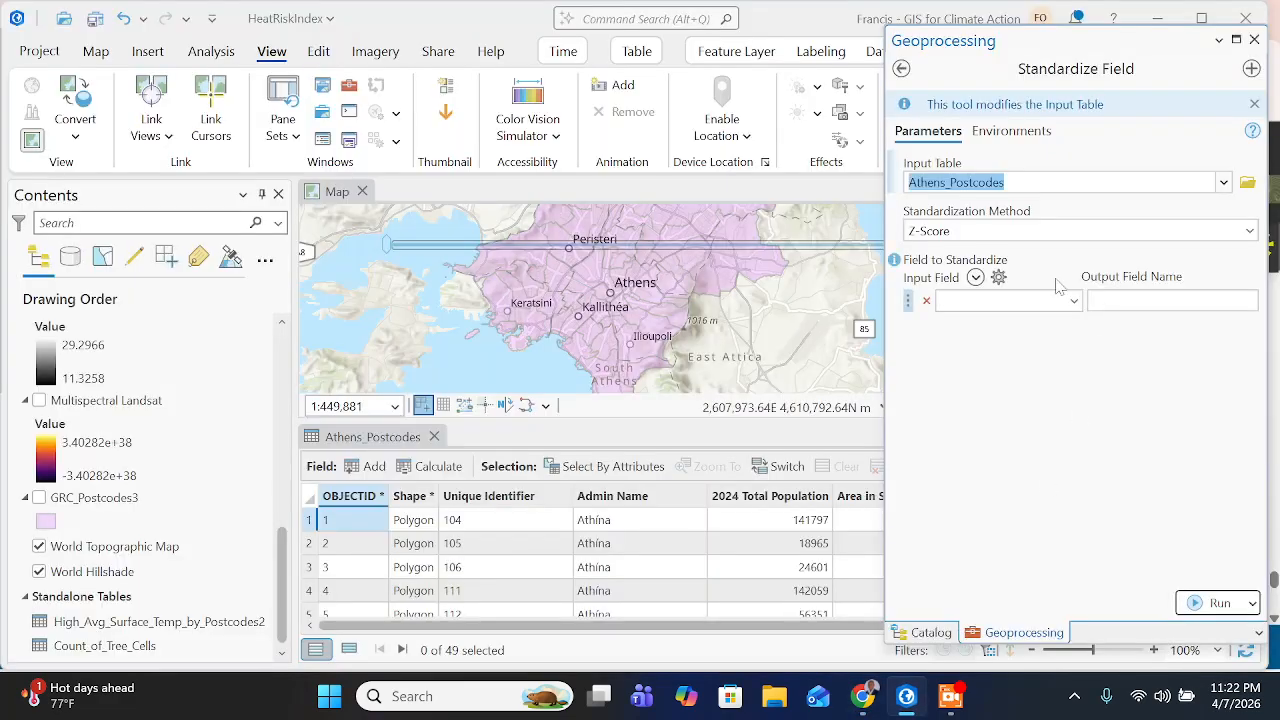
pyautogui.click(1248, 231)
pyautogui.click(997, 279)
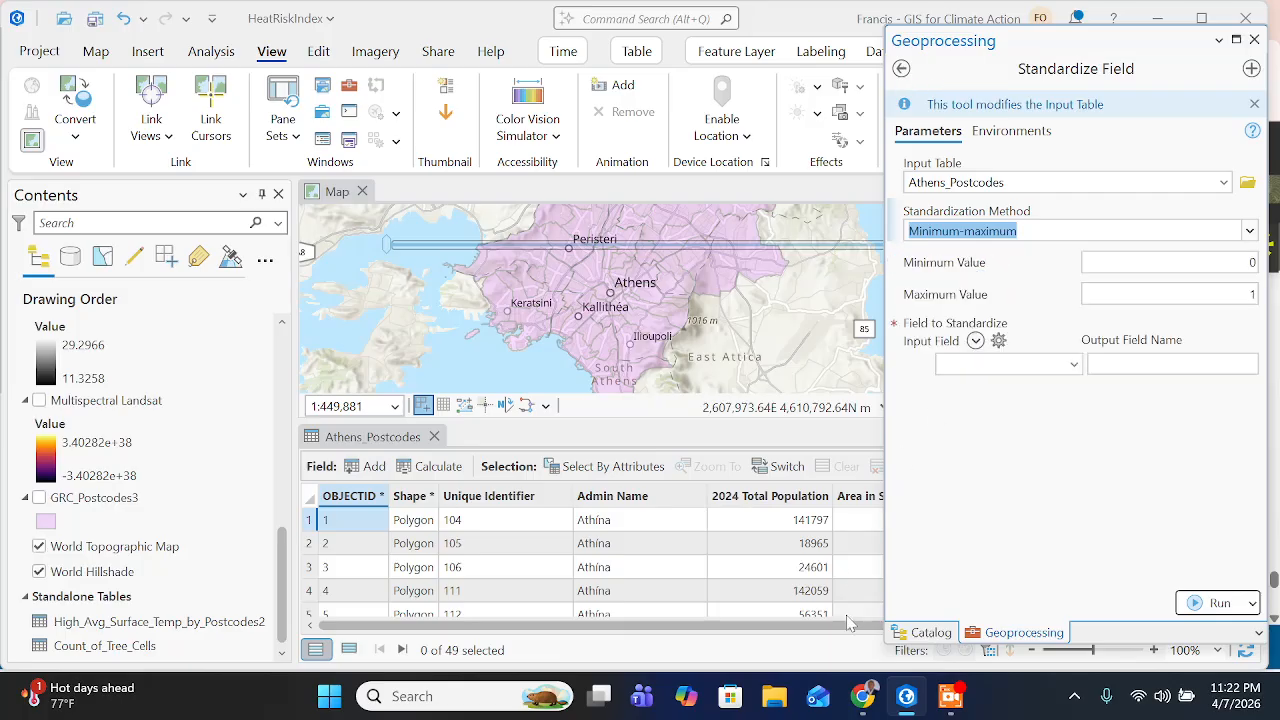
# - Check the value range on the training page in Chrome, then set the minimum value to 1 and maximum to 5 in ArcGIS Pro
pyautogui.click(862, 696)
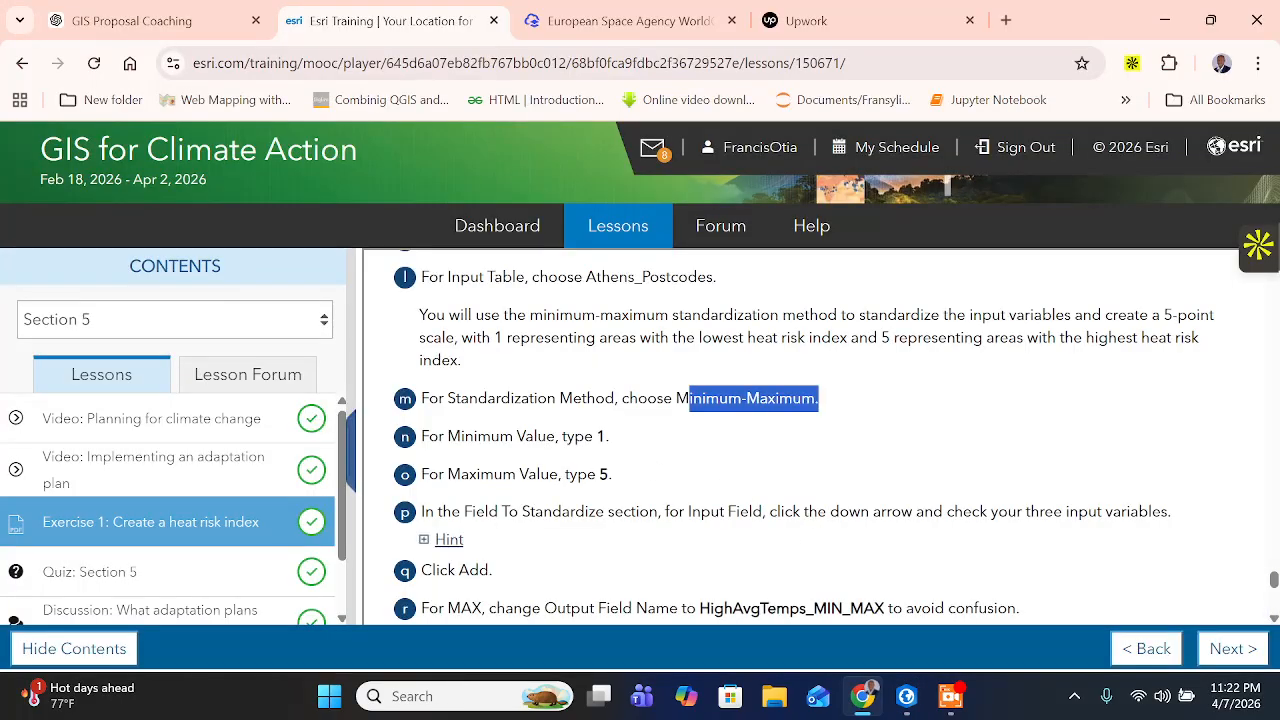
pyautogui.moveTo(477, 436); pyautogui.dragTo(598, 436)
pyautogui.moveTo(477, 474); pyautogui.dragTo(617, 486)
pyautogui.click(895, 693)
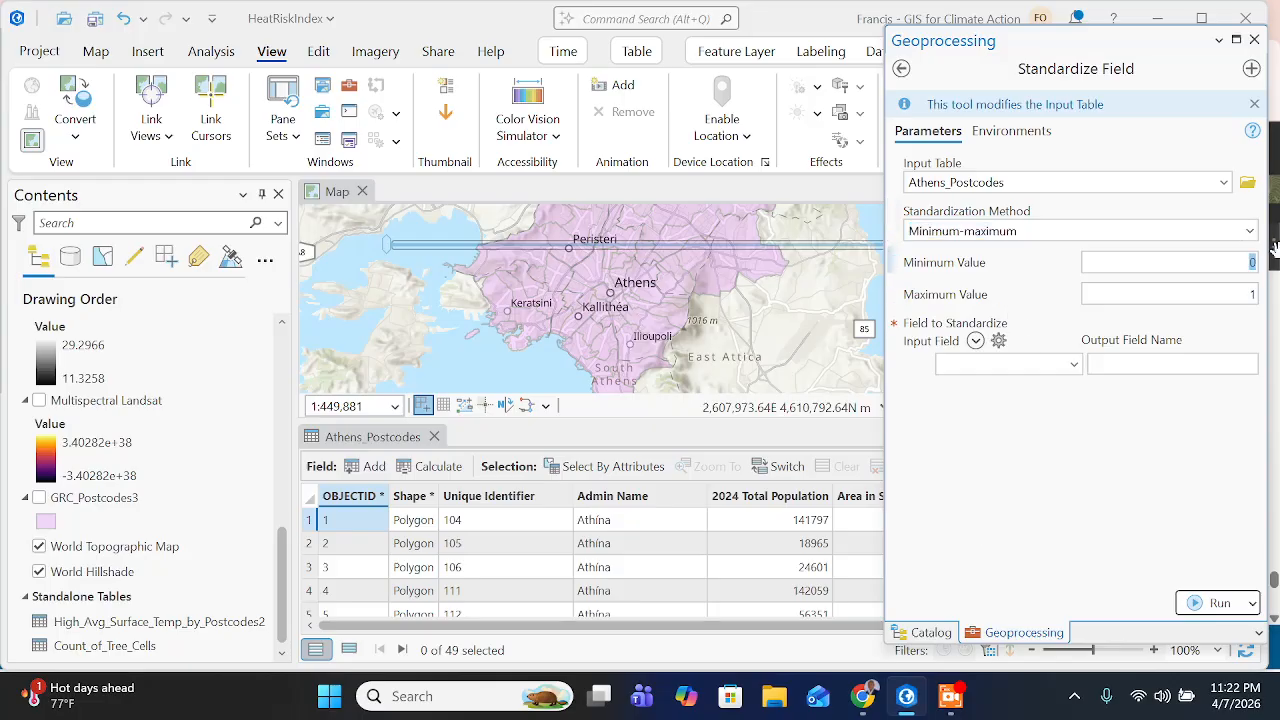
pyautogui.click(1262, 296)
pyautogui.press('BackSpace')
pyautogui.write('5')
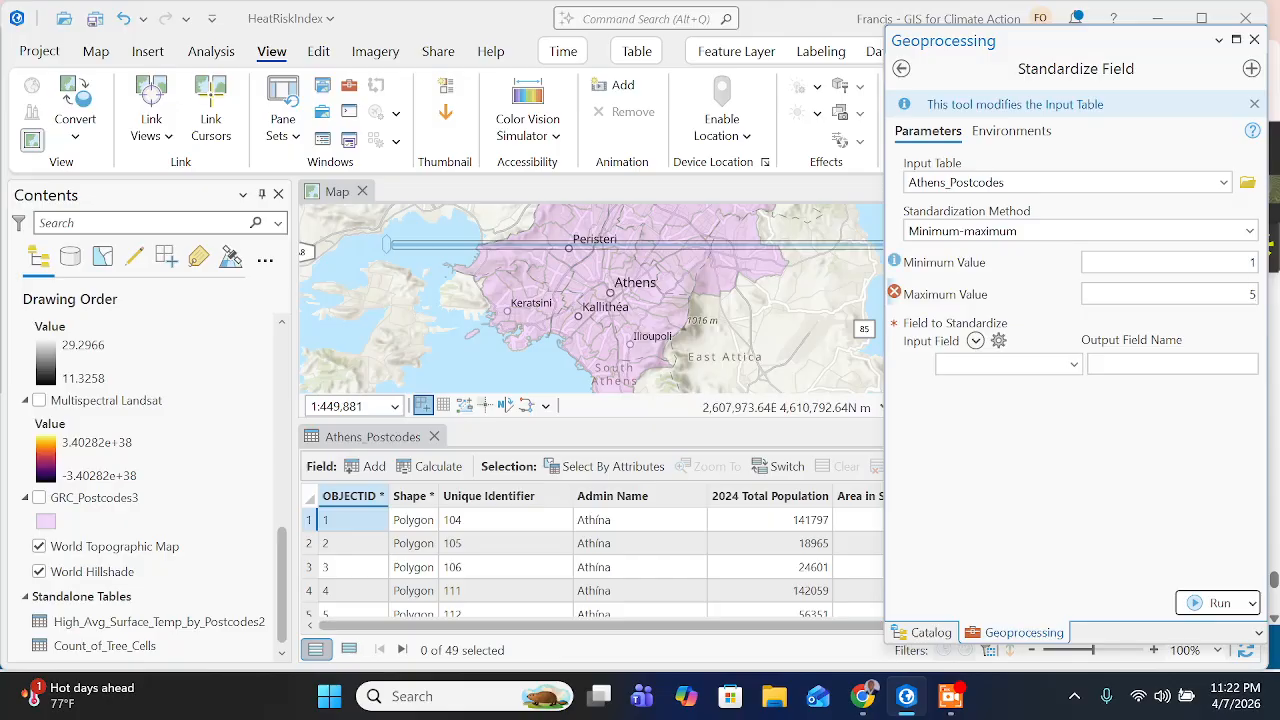
# - Read the input variables hint on the training page, then add Pop_Density, PCT_Lacking and MAX as fields to standardize in ArcGIS Pro
pyautogui.click(861, 710)
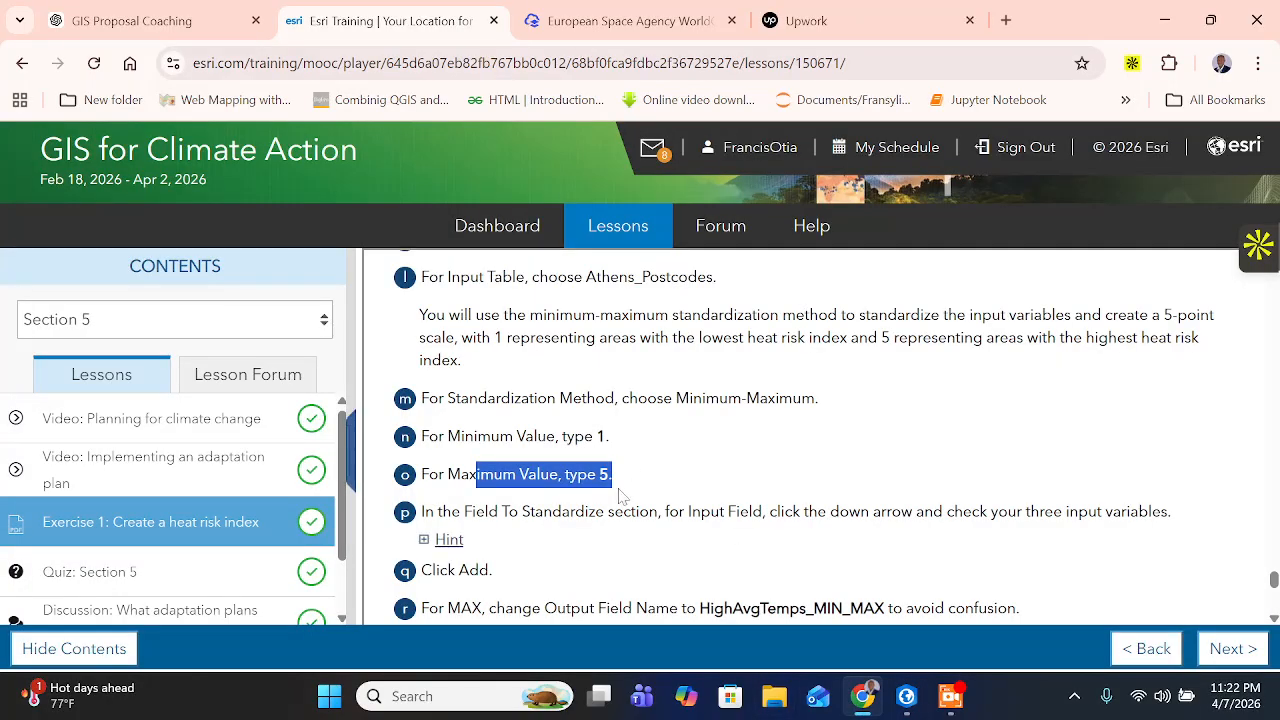
pyautogui.click(596, 566)
pyautogui.scroll(-1, 596, 566)
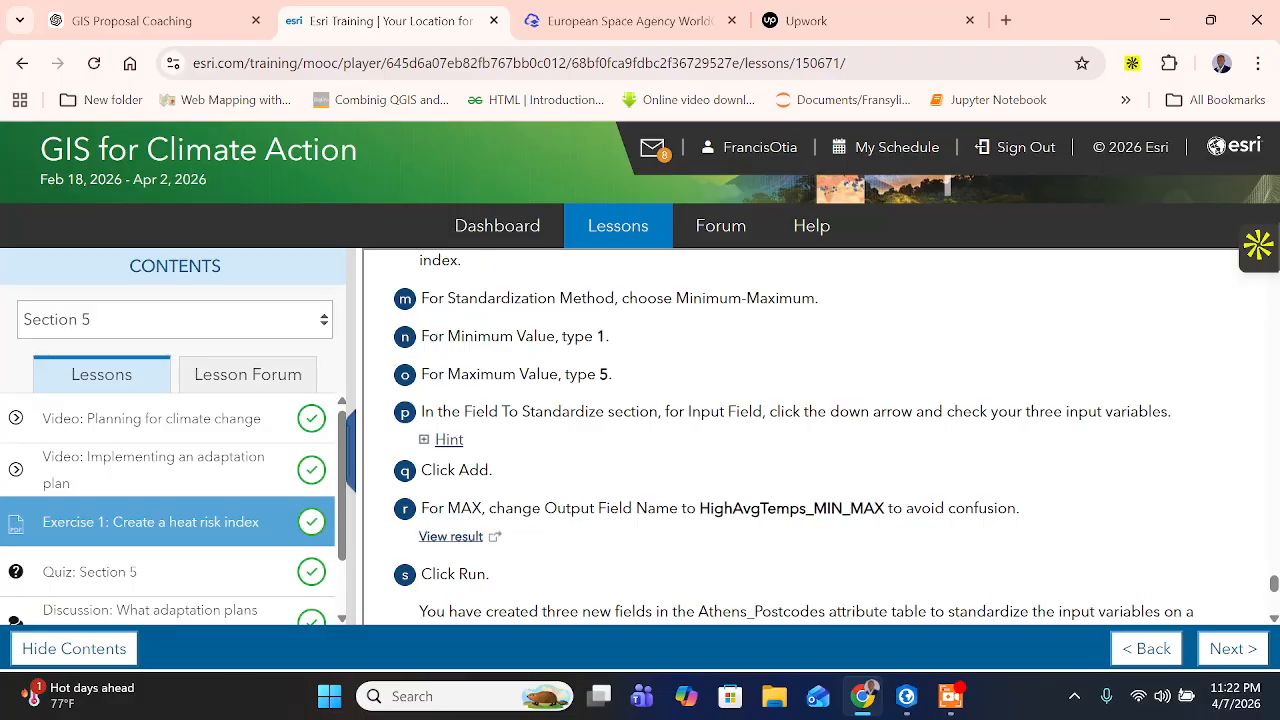
pyautogui.moveTo(946, 411); pyautogui.dragTo(1168, 411)
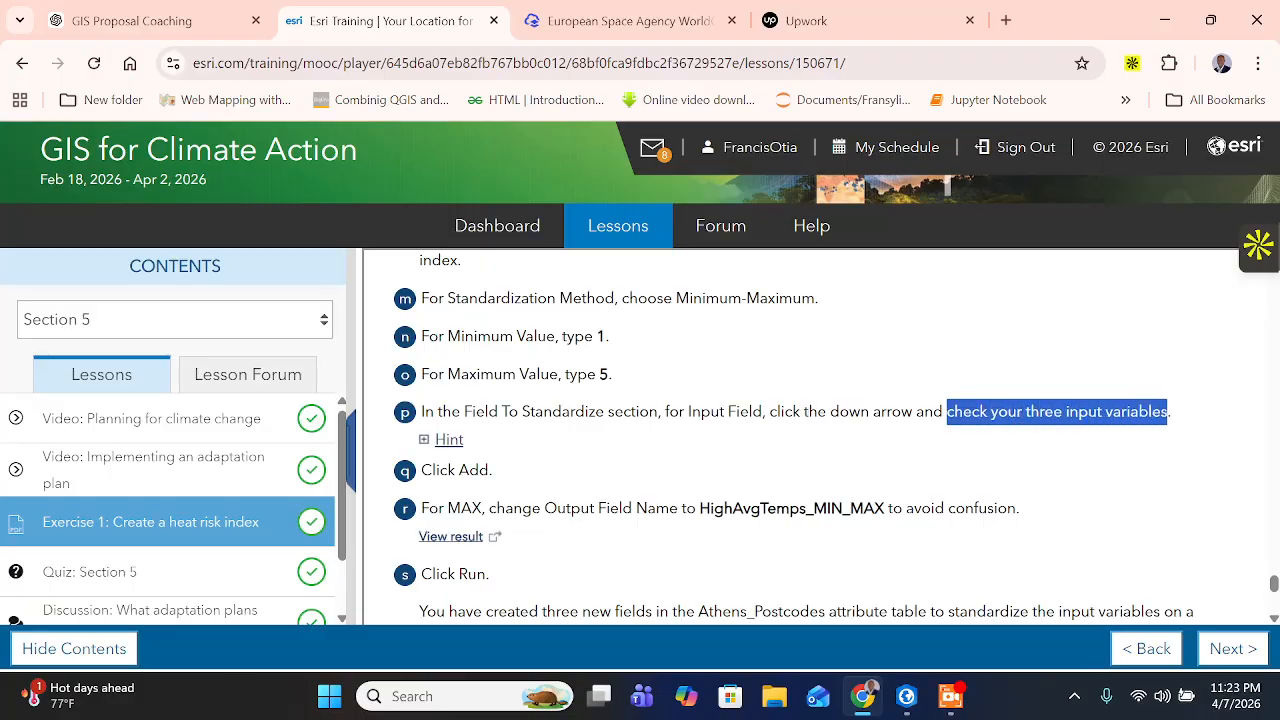
pyautogui.click(449, 440)
pyautogui.moveTo(470, 475); pyautogui.dragTo(730, 477)
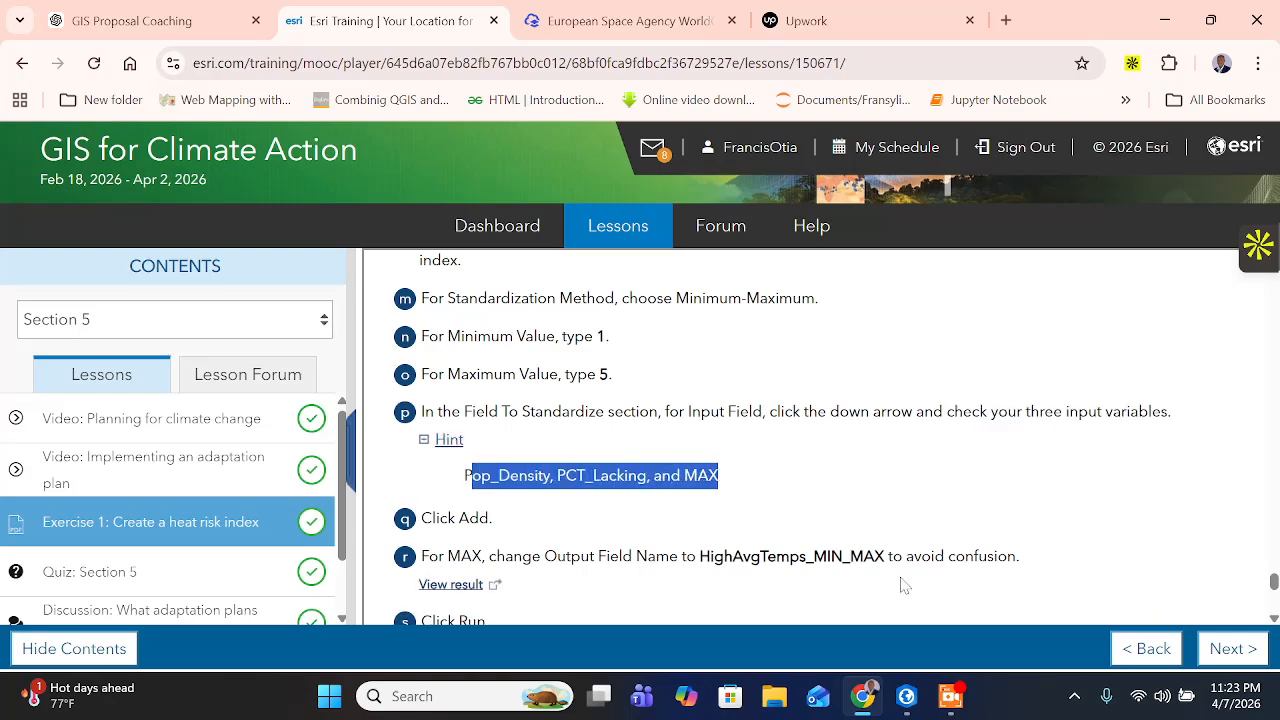
pyautogui.click(906, 696)
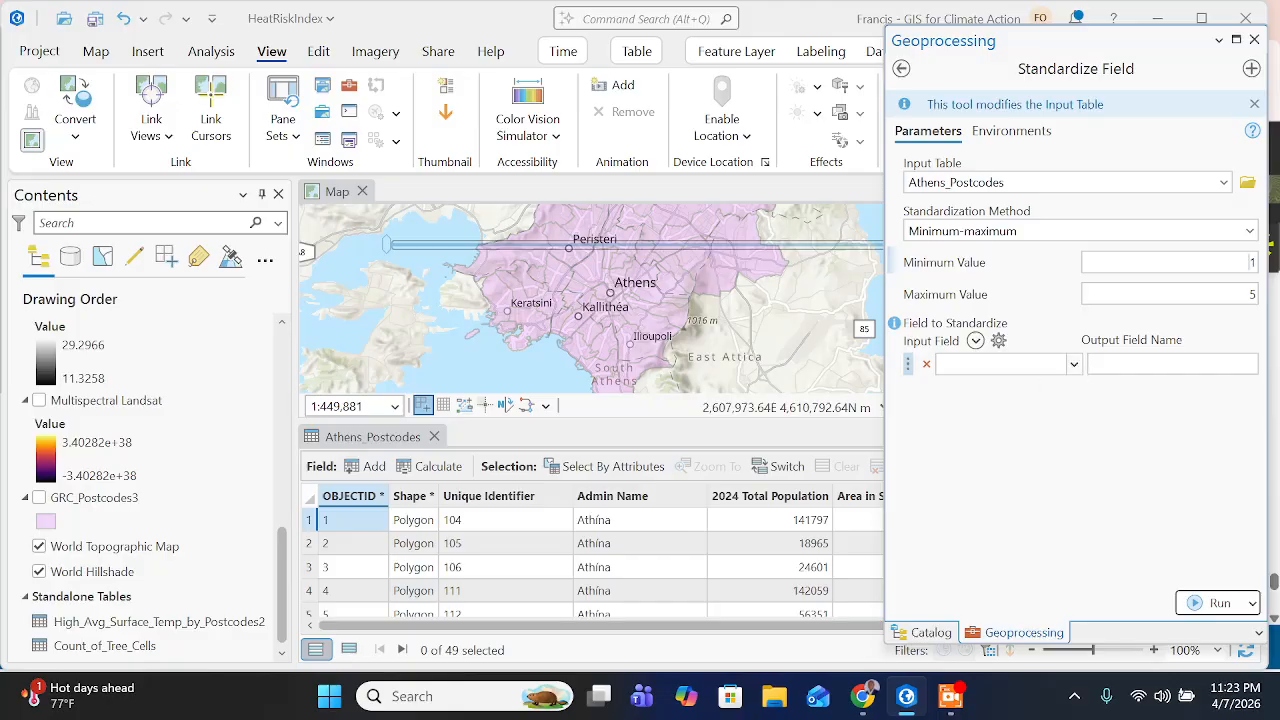
pyautogui.click(975, 341)
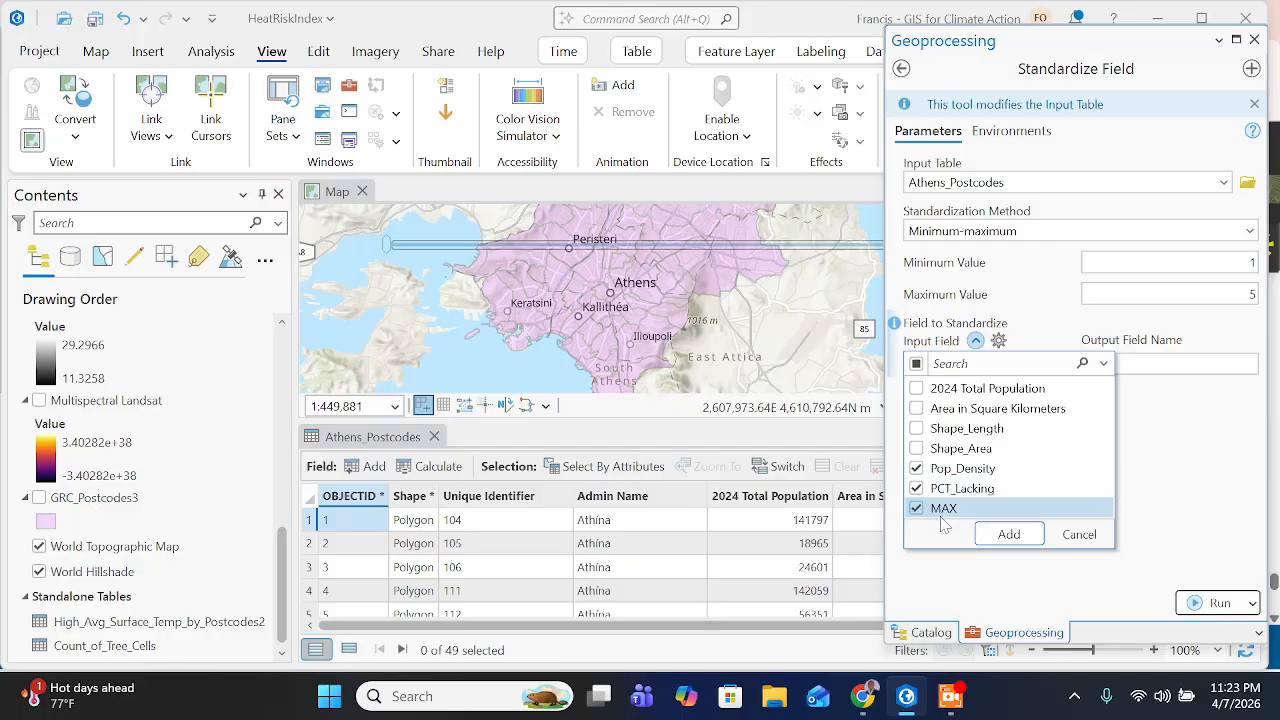
pyautogui.click(1008, 535)
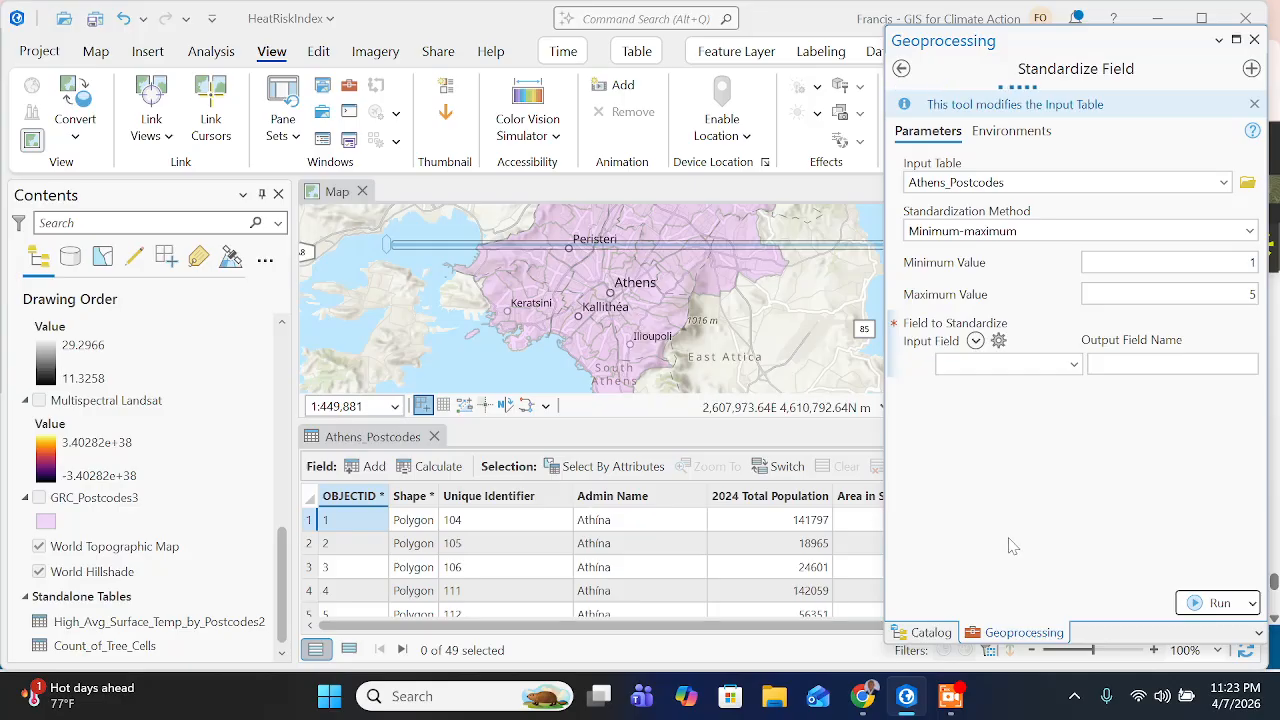
# - Switch to the training page in Chrome and copy the output field name HighAvgTemps_MIN_MAX given for MAX
pyautogui.click(868, 698)
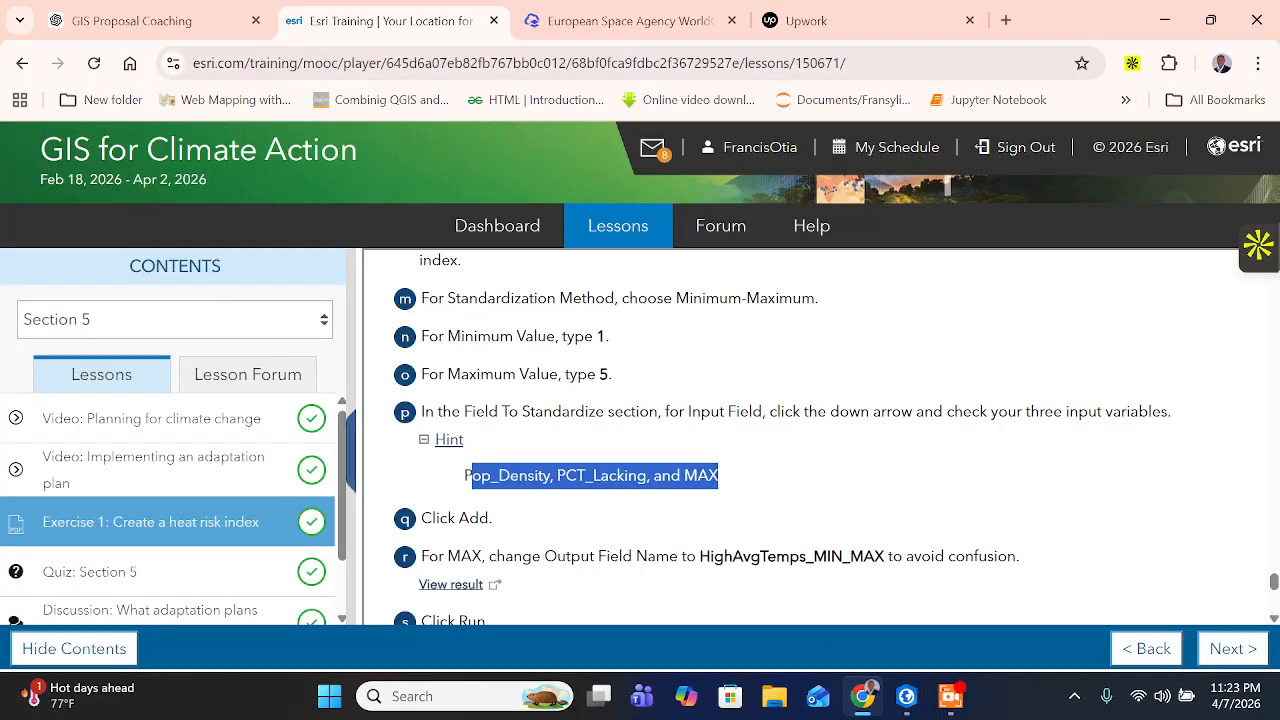
pyautogui.scroll(-1, 466, 476)
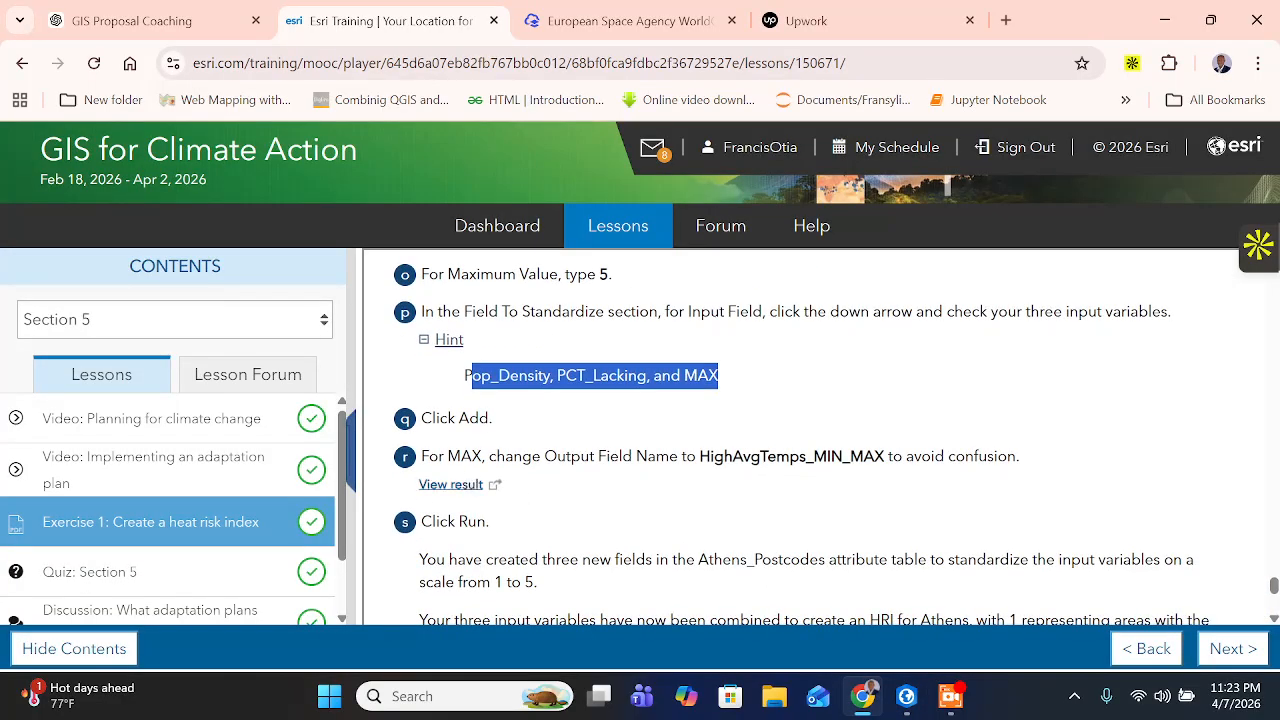
pyautogui.click(592, 456)
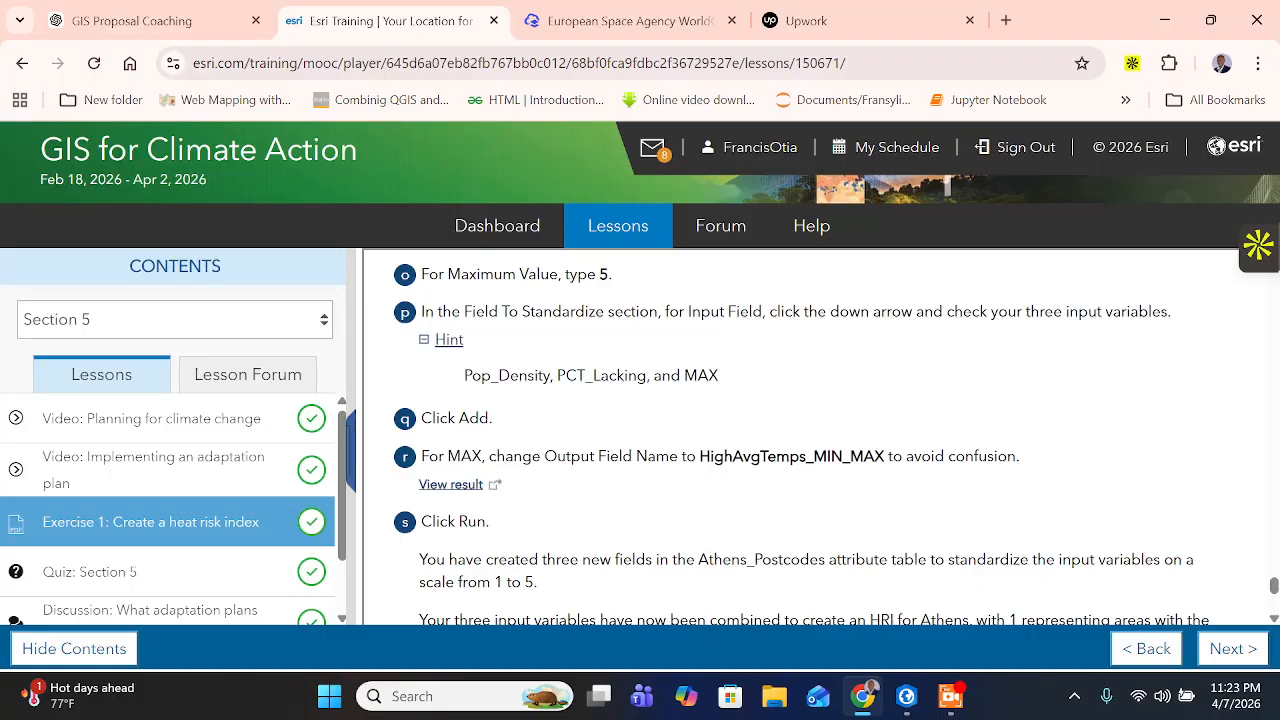
pyautogui.moveTo(699, 456); pyautogui.dragTo(884, 456)
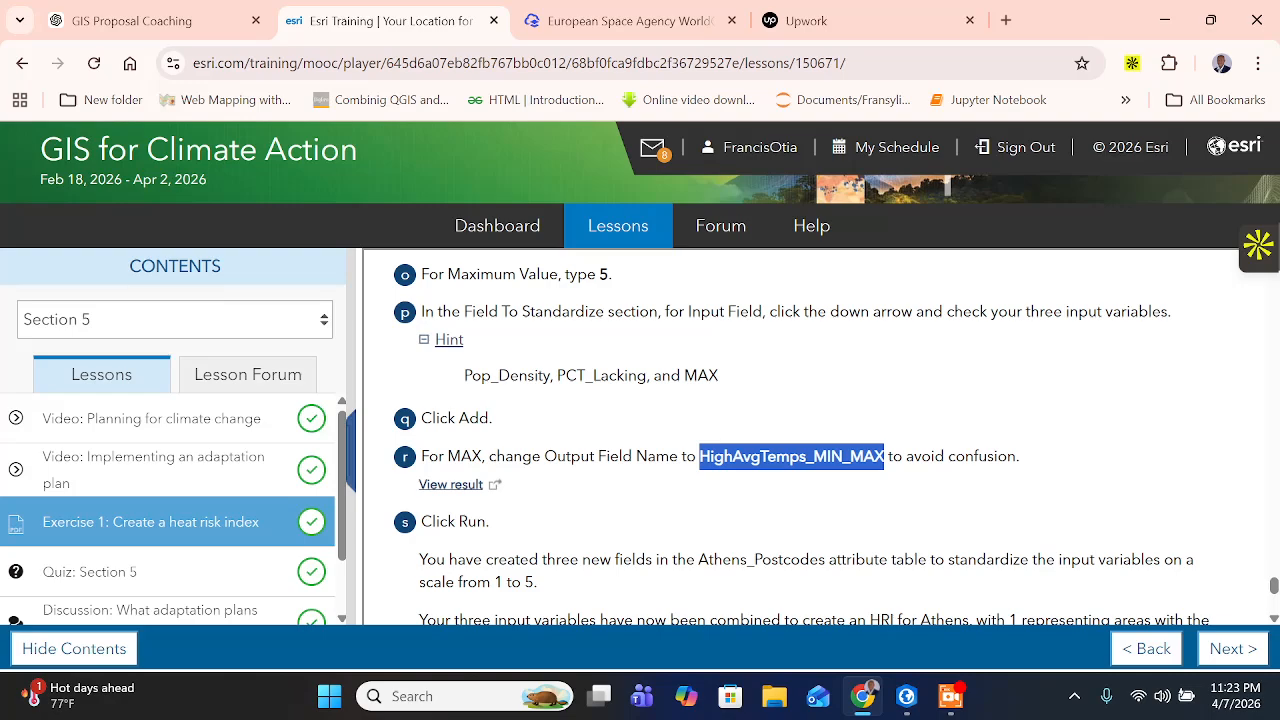
pyautogui.rightClick(864, 456)
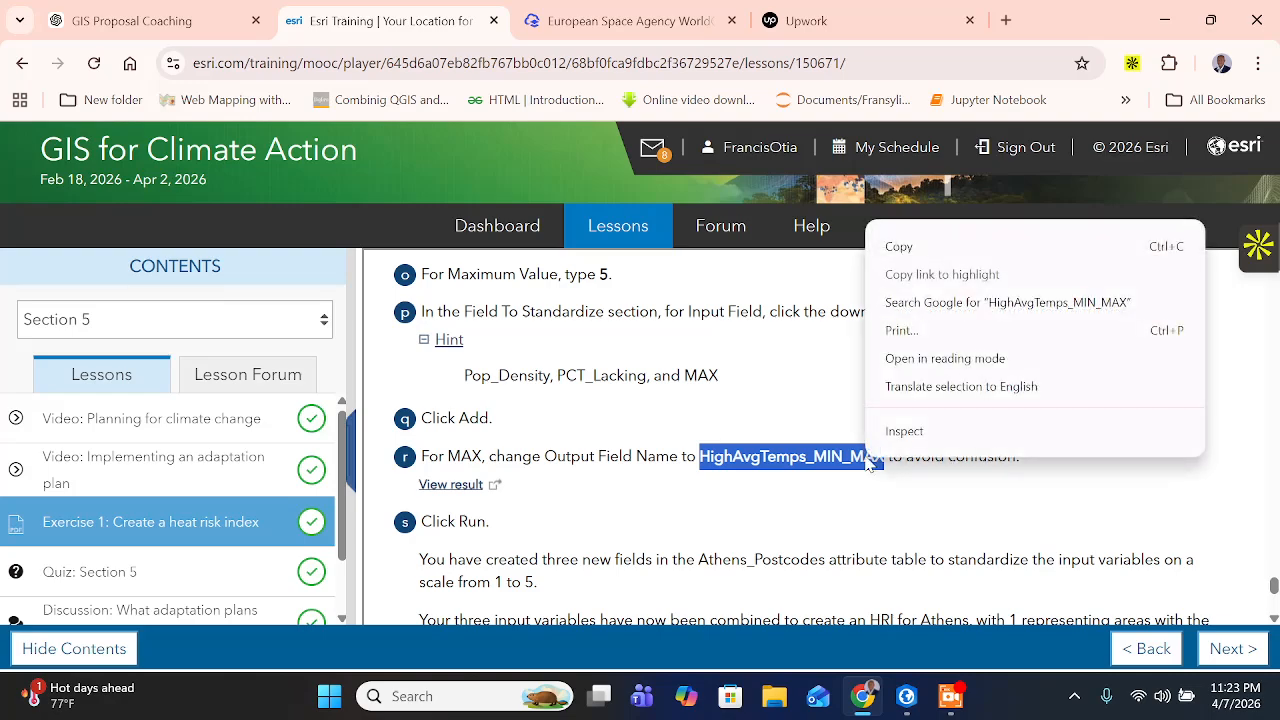
pyautogui.click(937, 252)
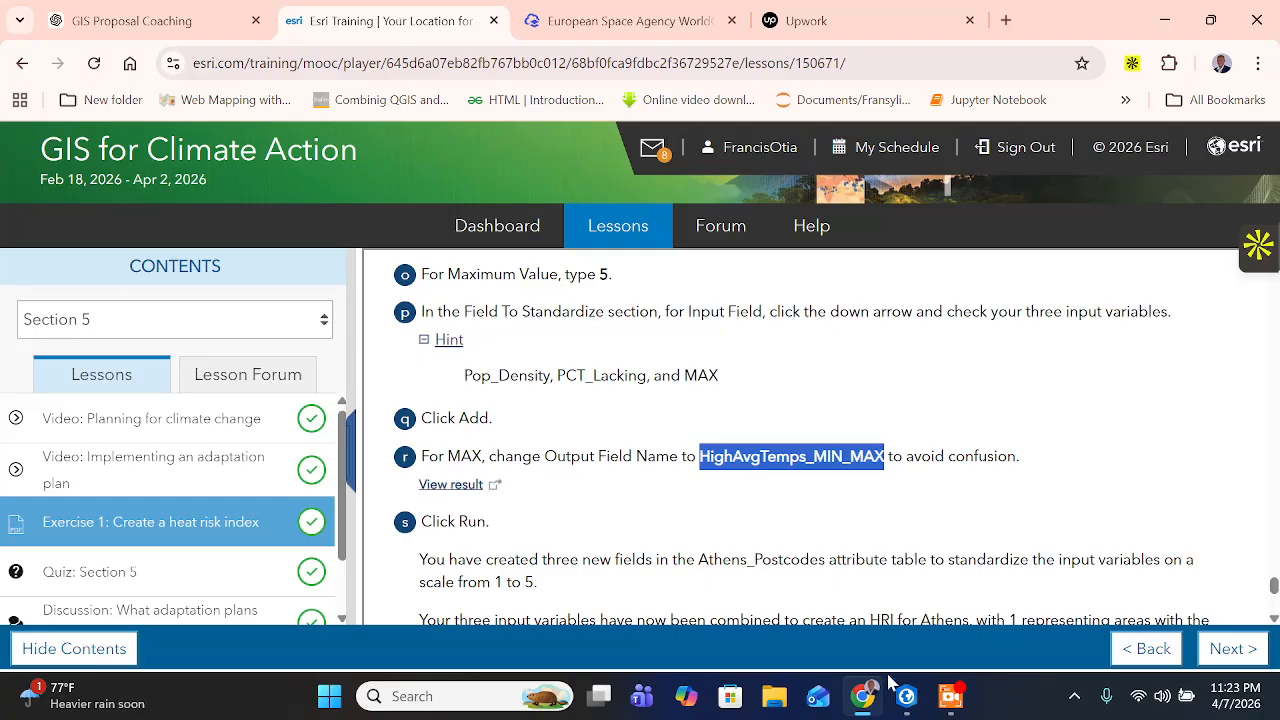
# - Return to ArcGIS Pro and replace the output field name of MAX with HighAvgTemps_MIN_MAX
pyautogui.click(905, 700)
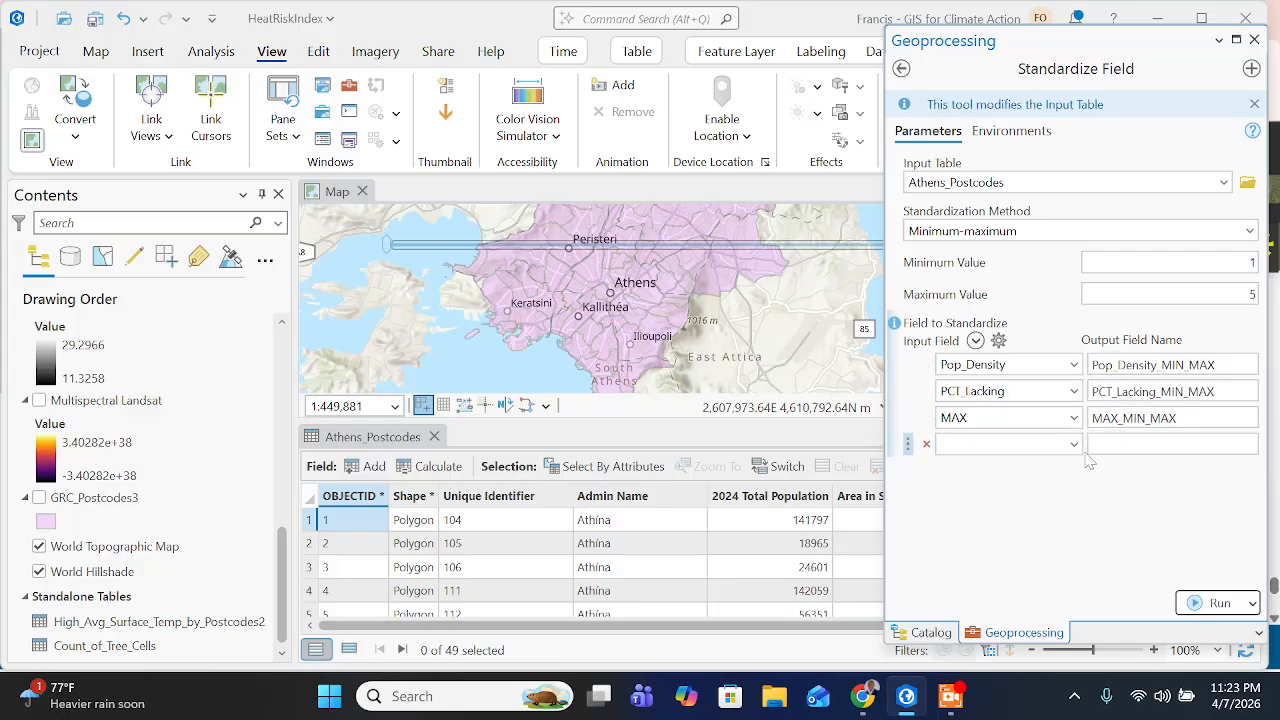
pyautogui.moveTo(1091, 418); pyautogui.dragTo(1178, 418)
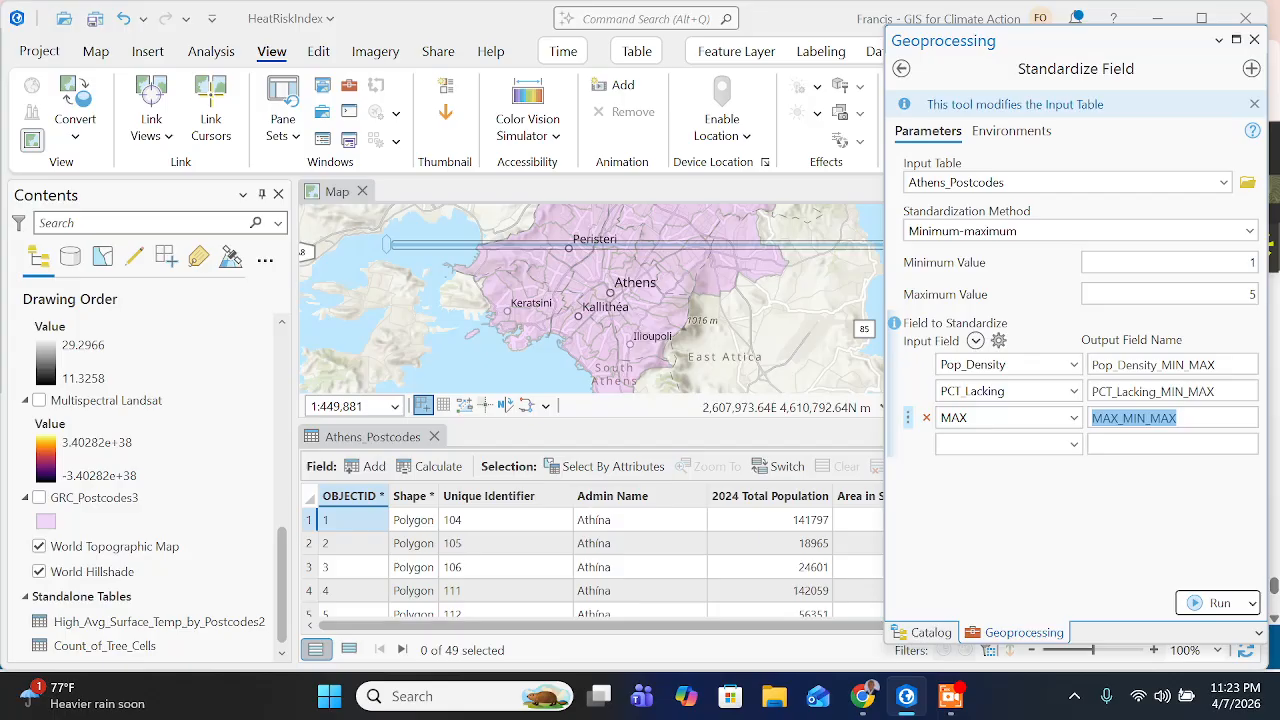
pyautogui.hotkey('ctrl', 'v')
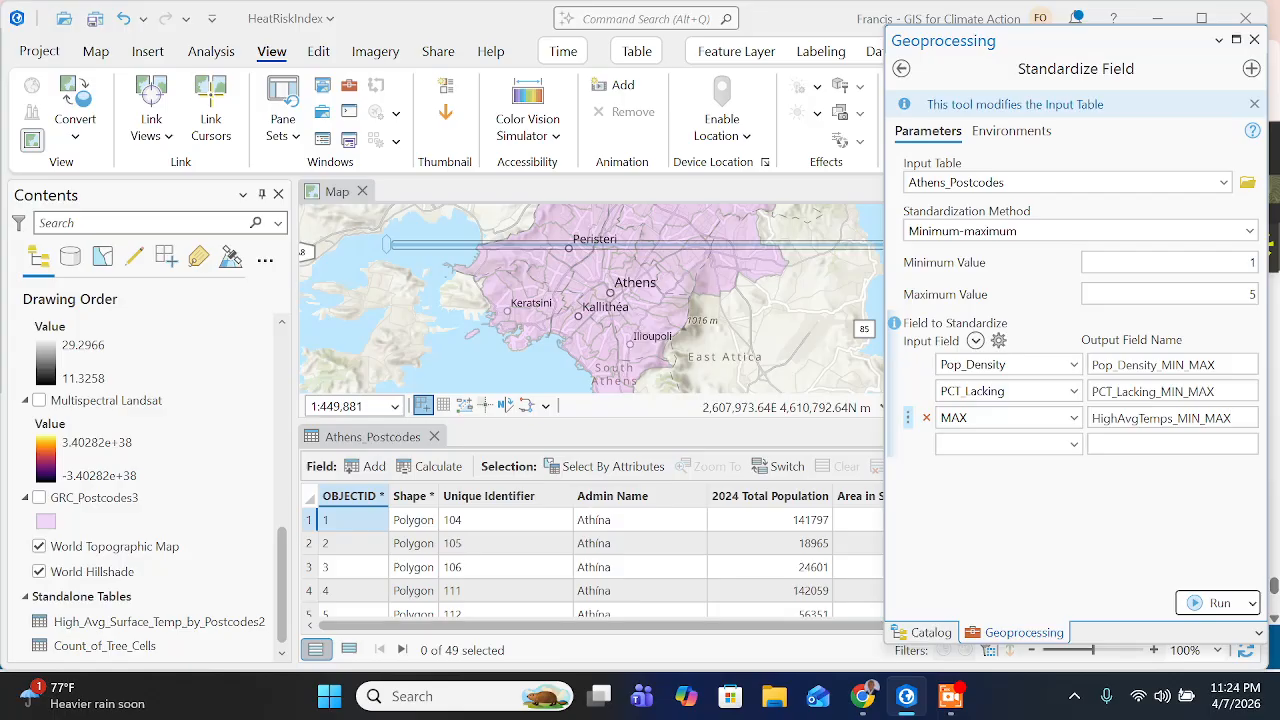
pyautogui.click(960, 560)
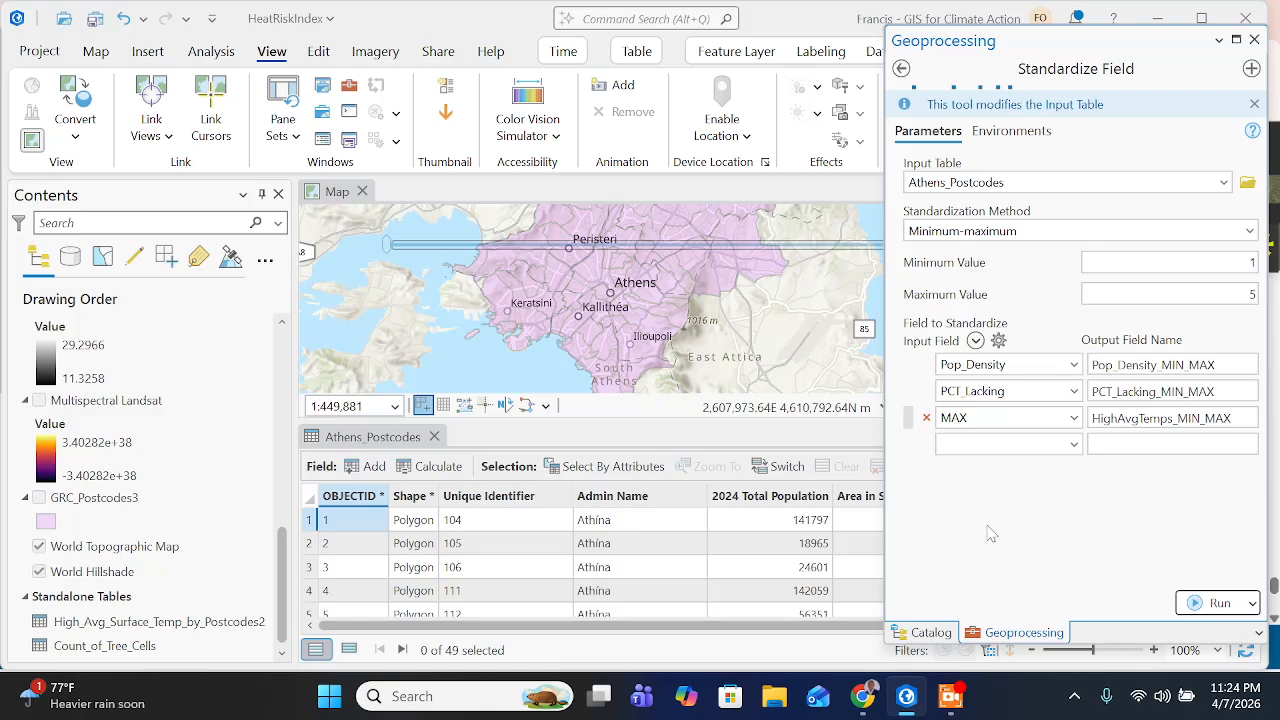
# - Check the next instruction on the training page, then return to ArcGIS Pro and run Standardize Field on Athens_Postcodes
pyautogui.click(863, 696)
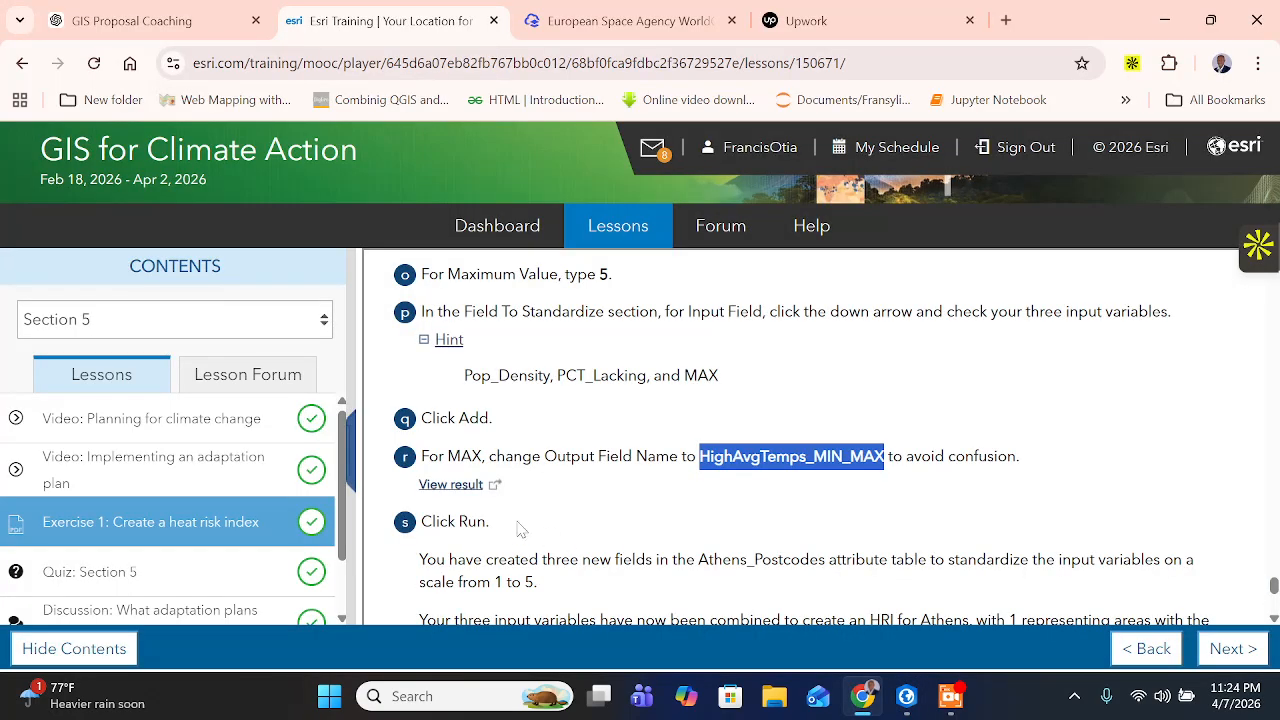
pyautogui.scroll(-1, 523, 530)
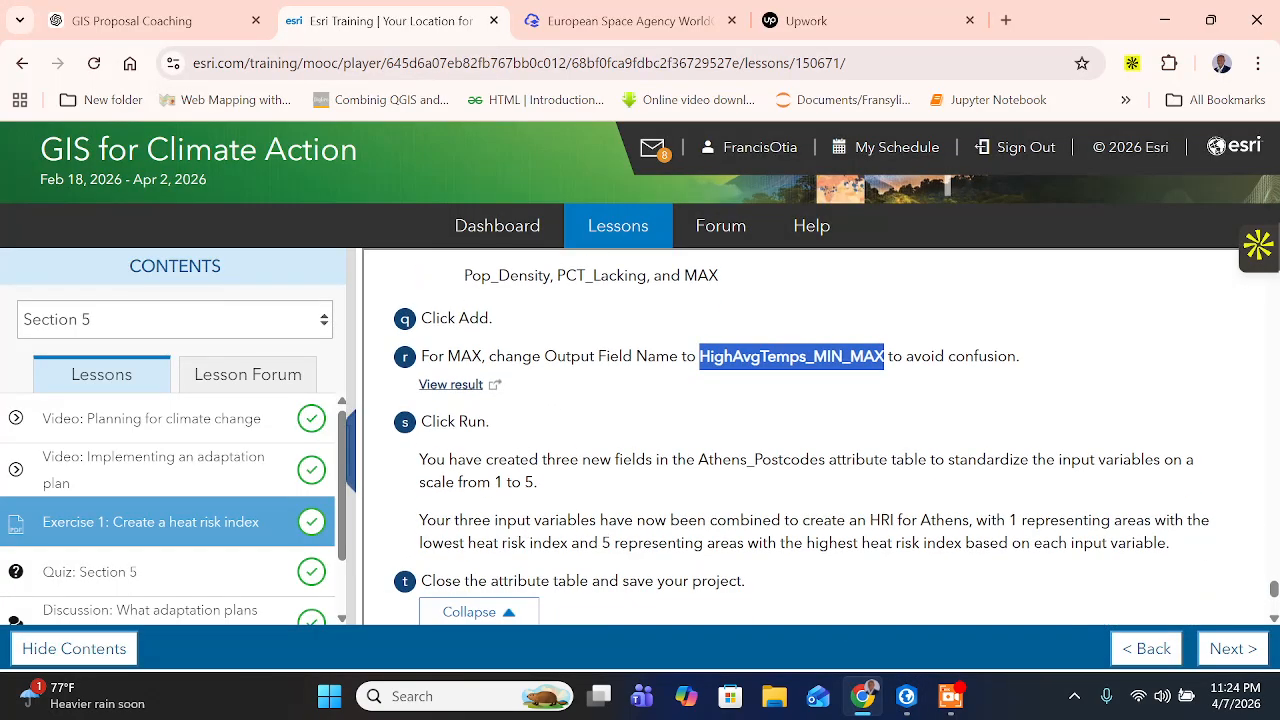
pyautogui.click(906, 696)
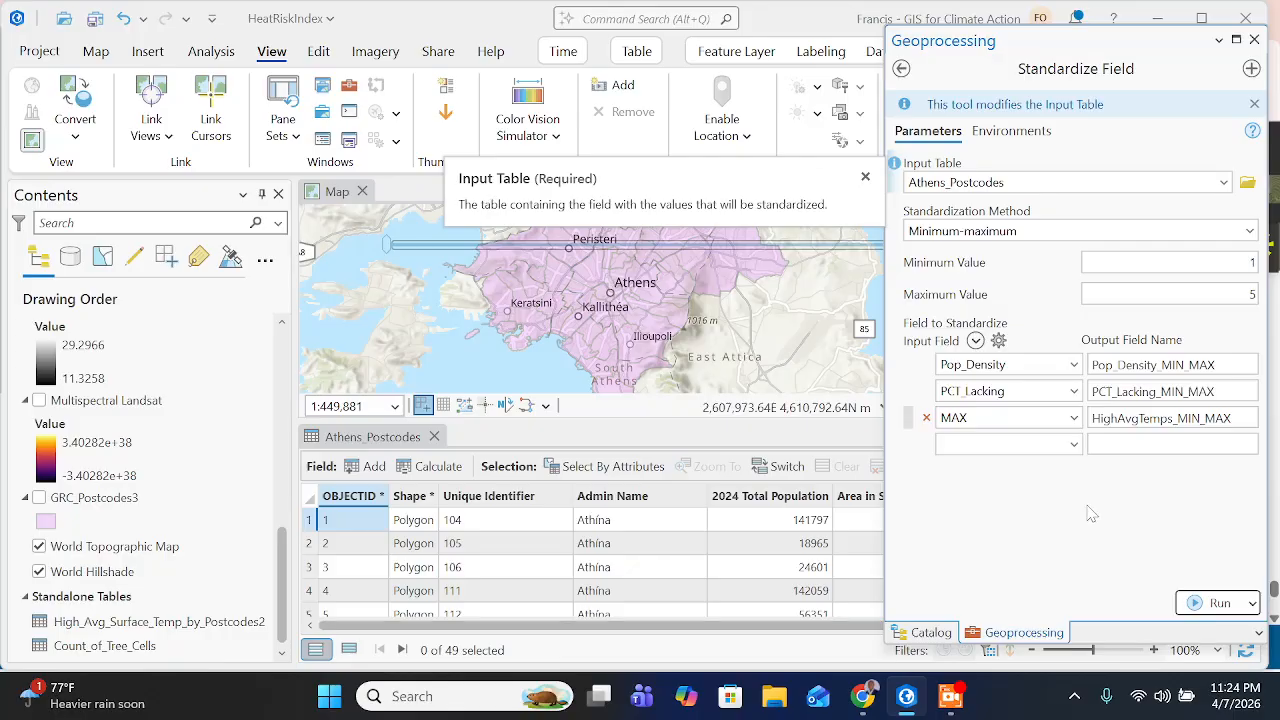
pyautogui.click(1212, 602)
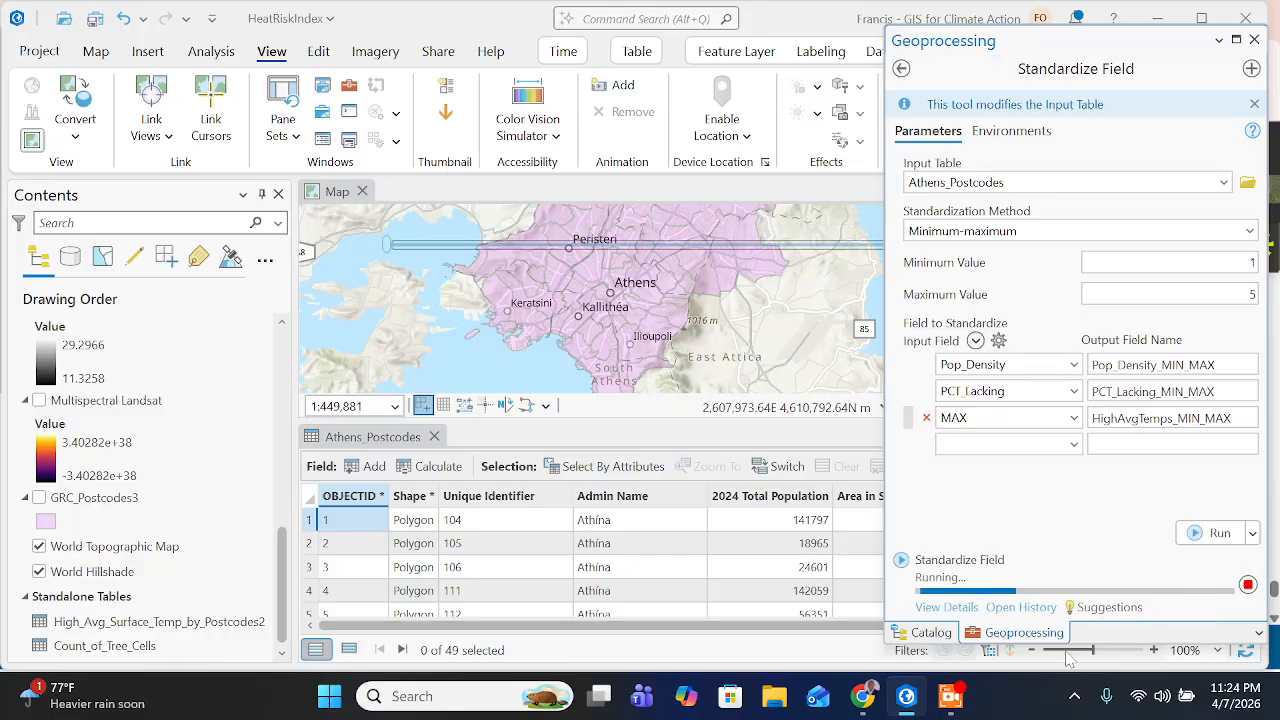
# - Switch to the training page in Chrome and read the notes on the standardized fields and the remaining exercise instructions
pyautogui.click(863, 698)
pyautogui.scroll(-1, 510, 440)
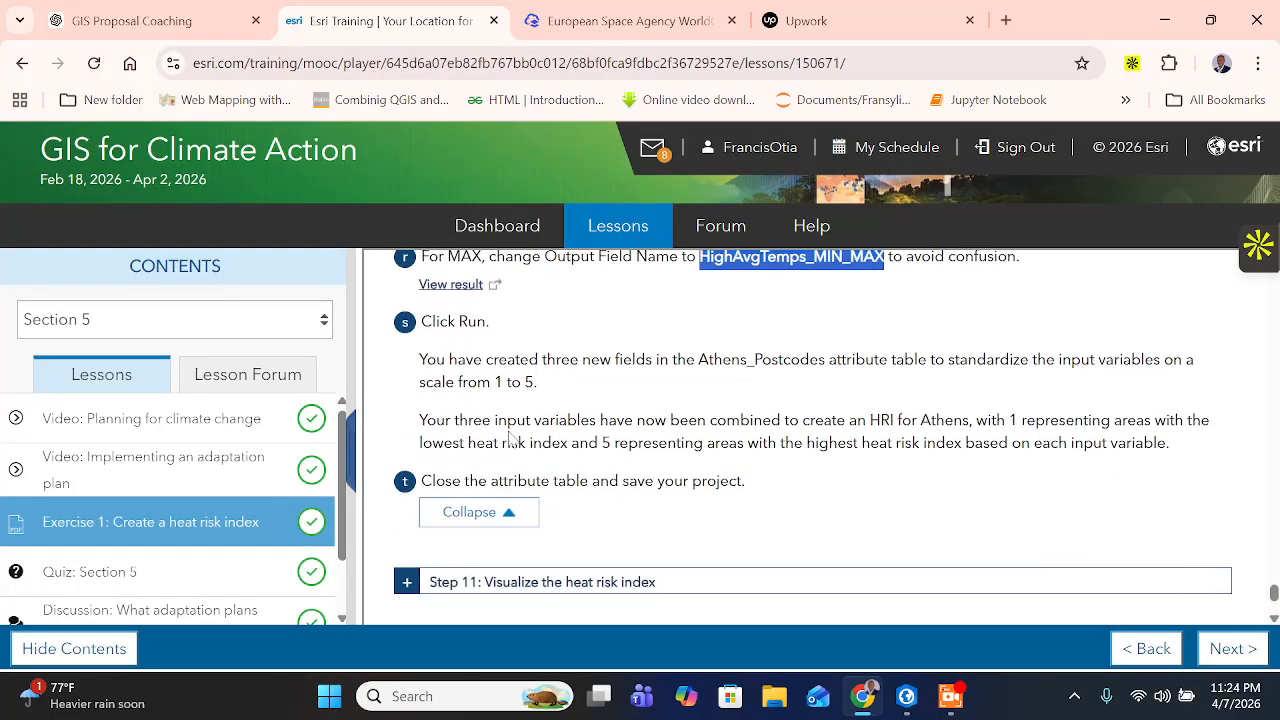
pyautogui.moveTo(561, 359); pyautogui.dragTo(970, 420)
pyautogui.moveTo(1050, 420); pyautogui.dragTo(1168, 443)
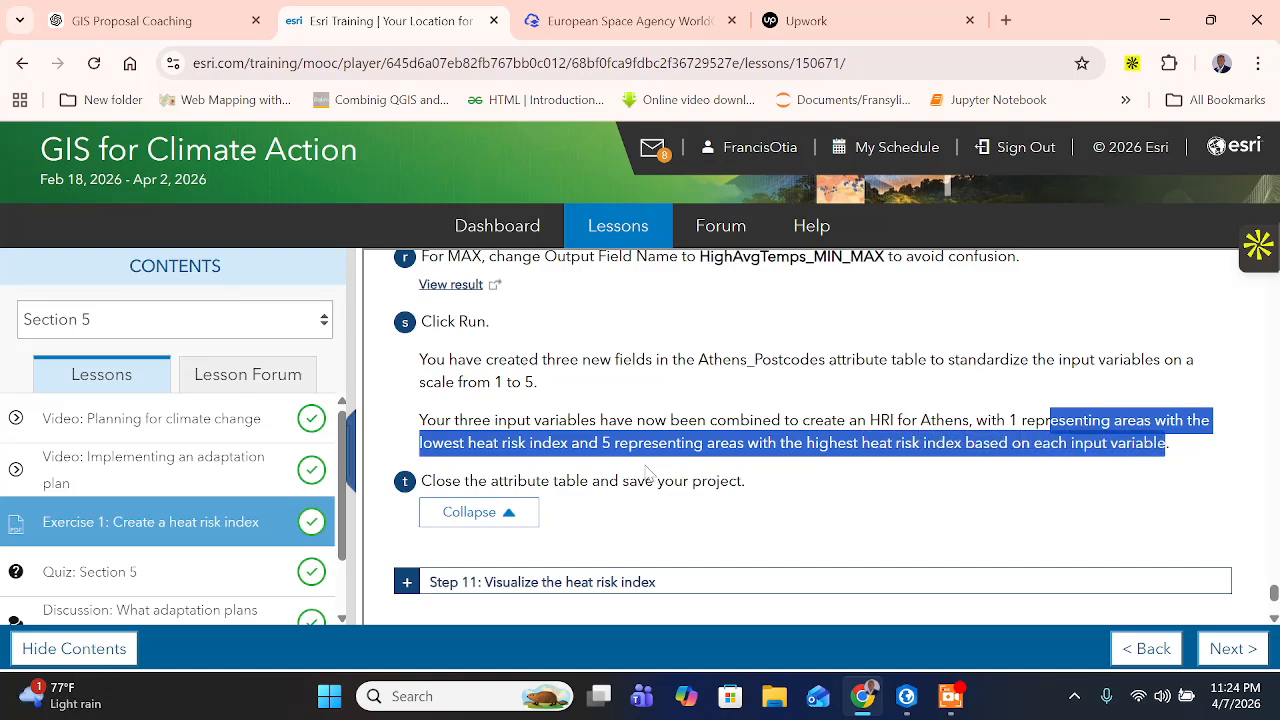
pyautogui.scroll(-1, 648, 473)
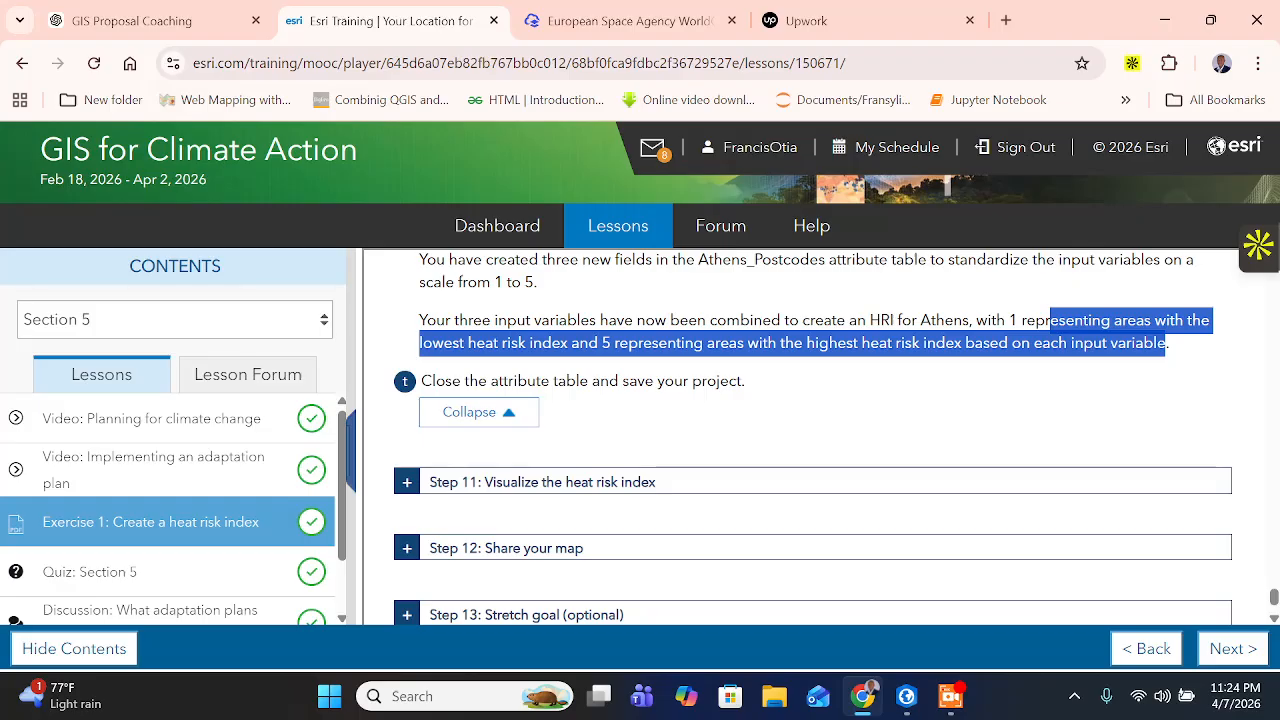
# - Expand the instructions of Step 11: Visualize the heat risk index on the training page
pyautogui.scroll(-1, 523, 423)
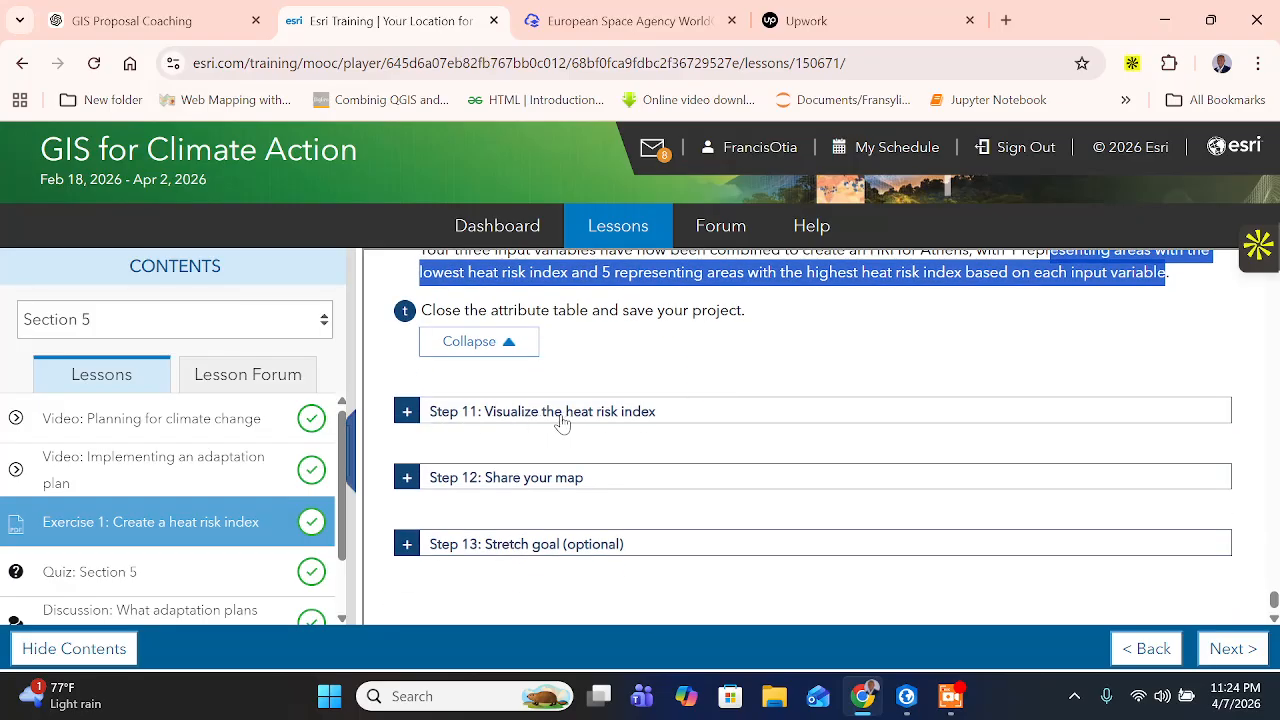
pyautogui.click(445, 416)
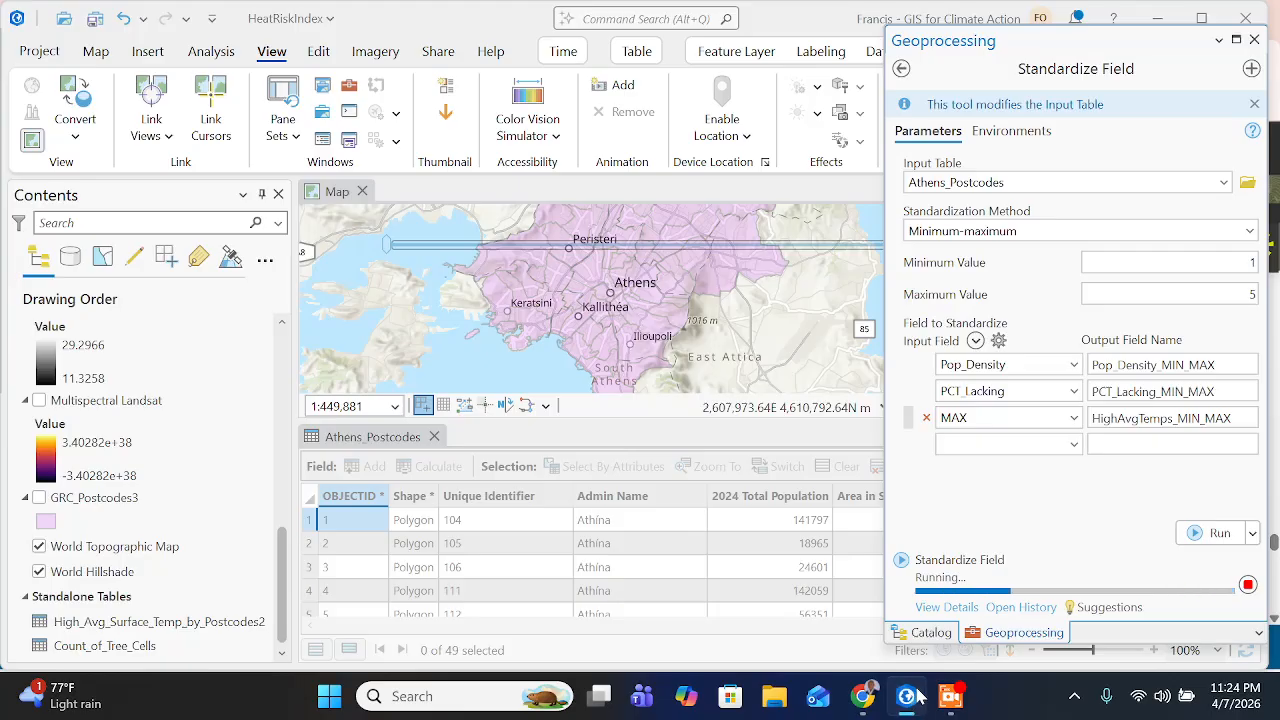
pyautogui.click(950, 696)
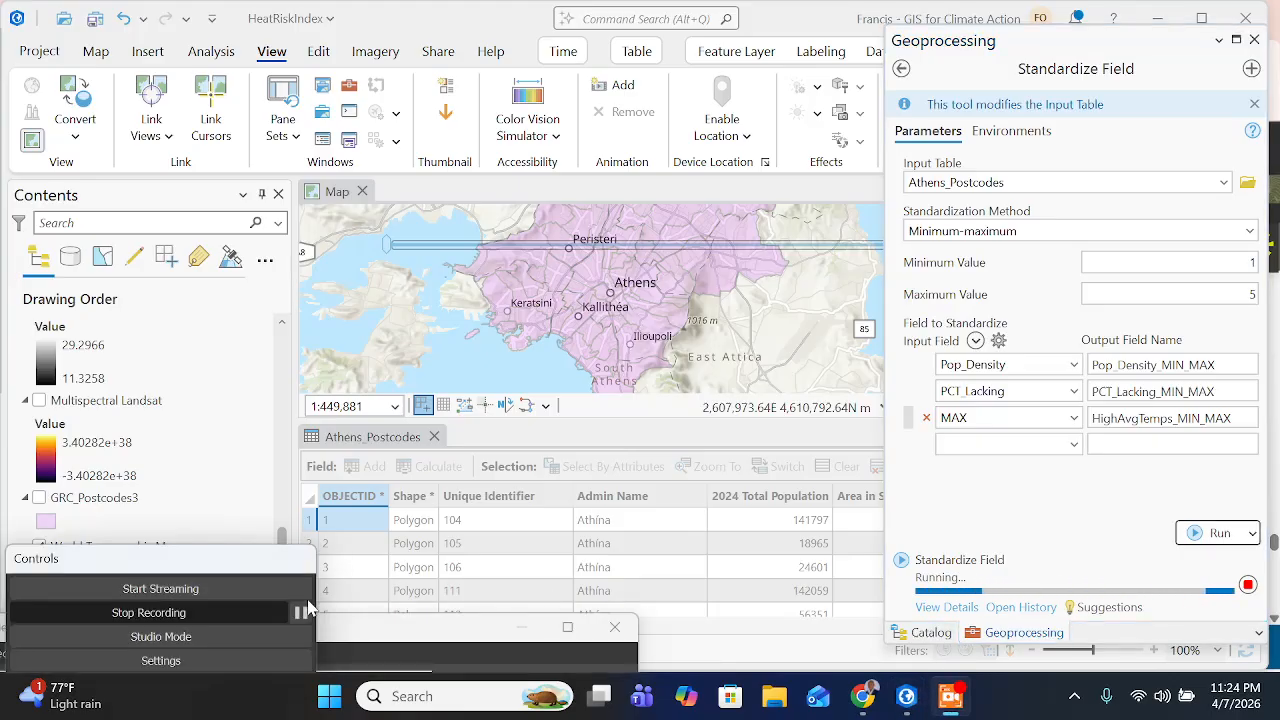
pyautogui.click(300, 612)
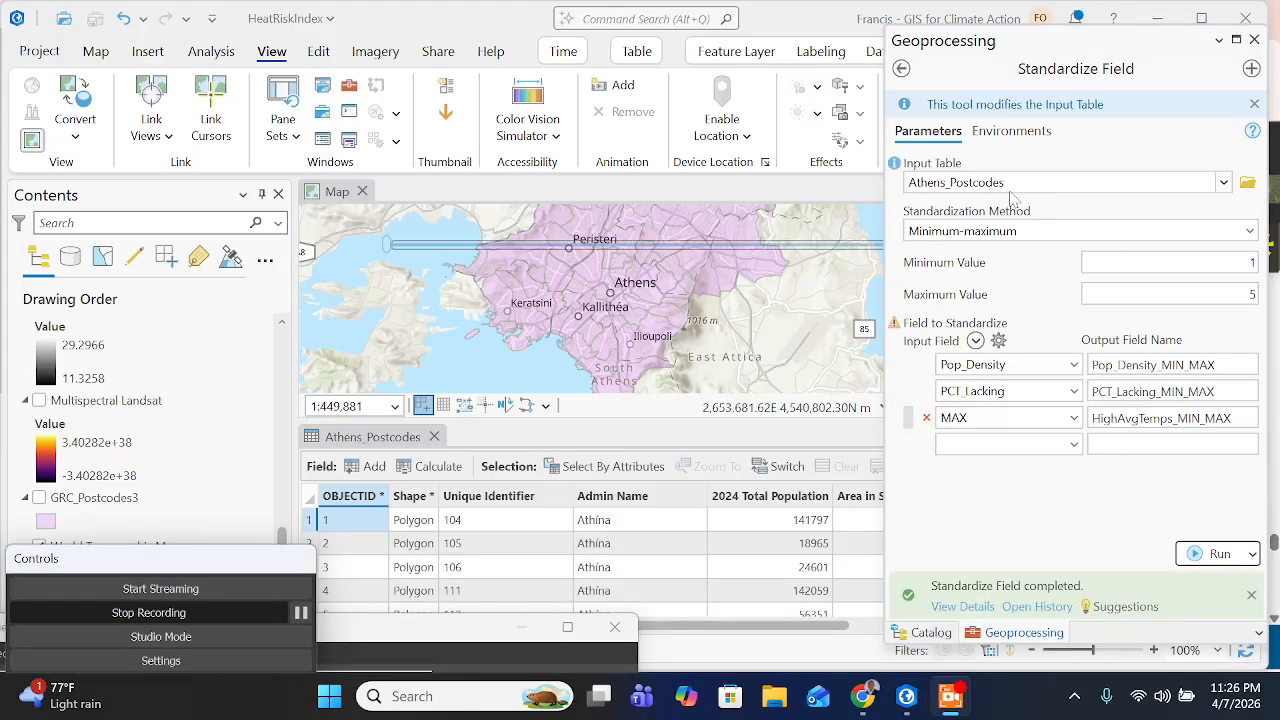
# - Close the Geoprocessing and Catalog panes and, after reviewing its standardized MIN_MAX fields, the Athens_Postcodes attribute table
pyautogui.click(1254, 40)
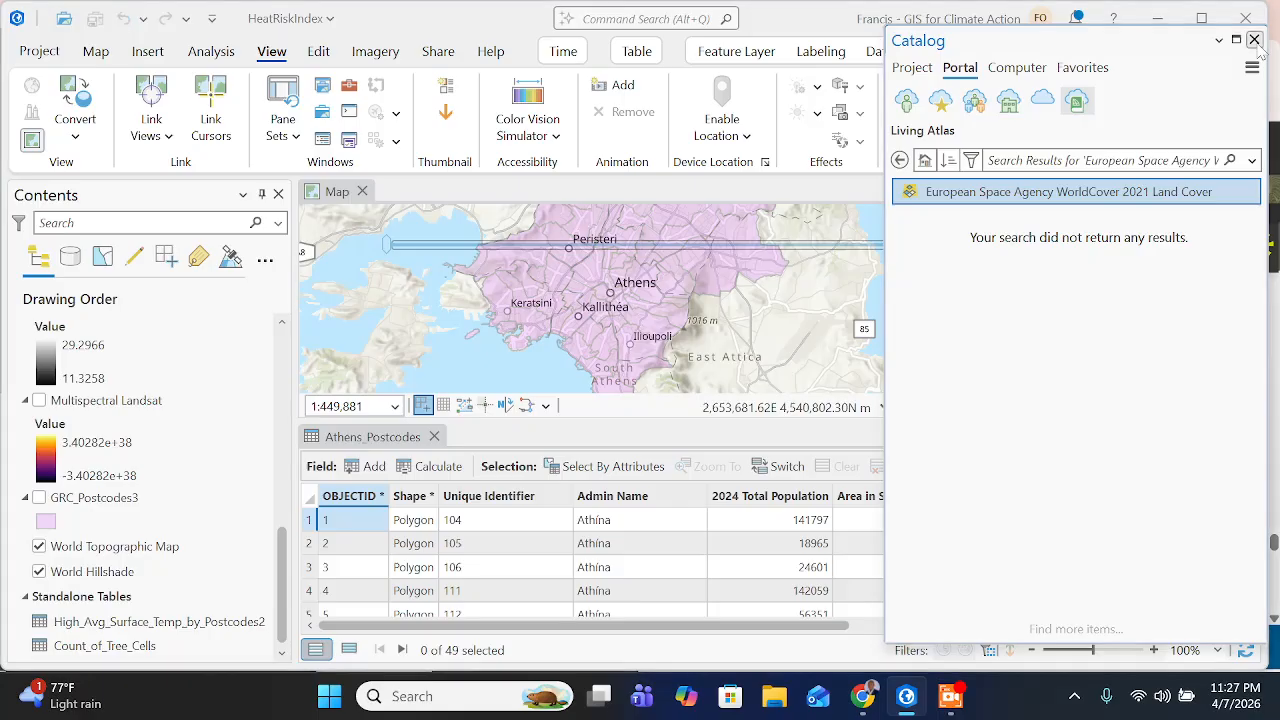
pyautogui.click(1254, 40)
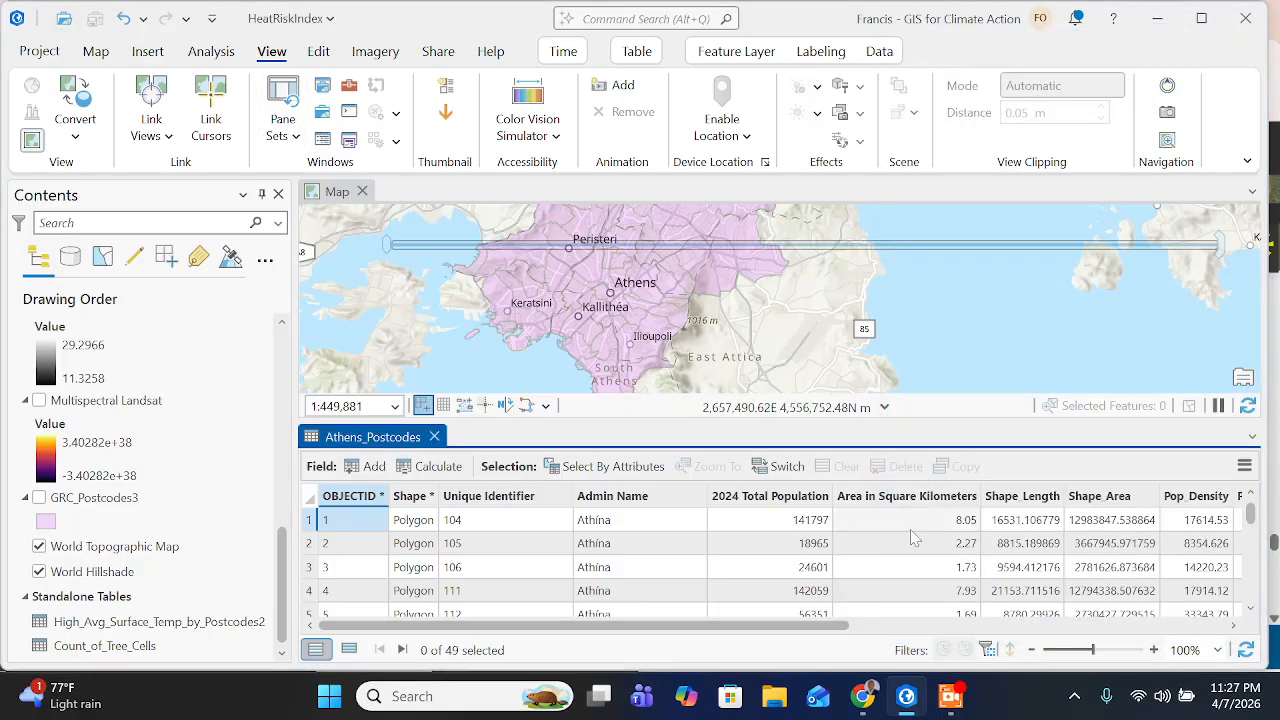
pyautogui.moveTo(790, 626); pyautogui.dragTo(1192, 632)
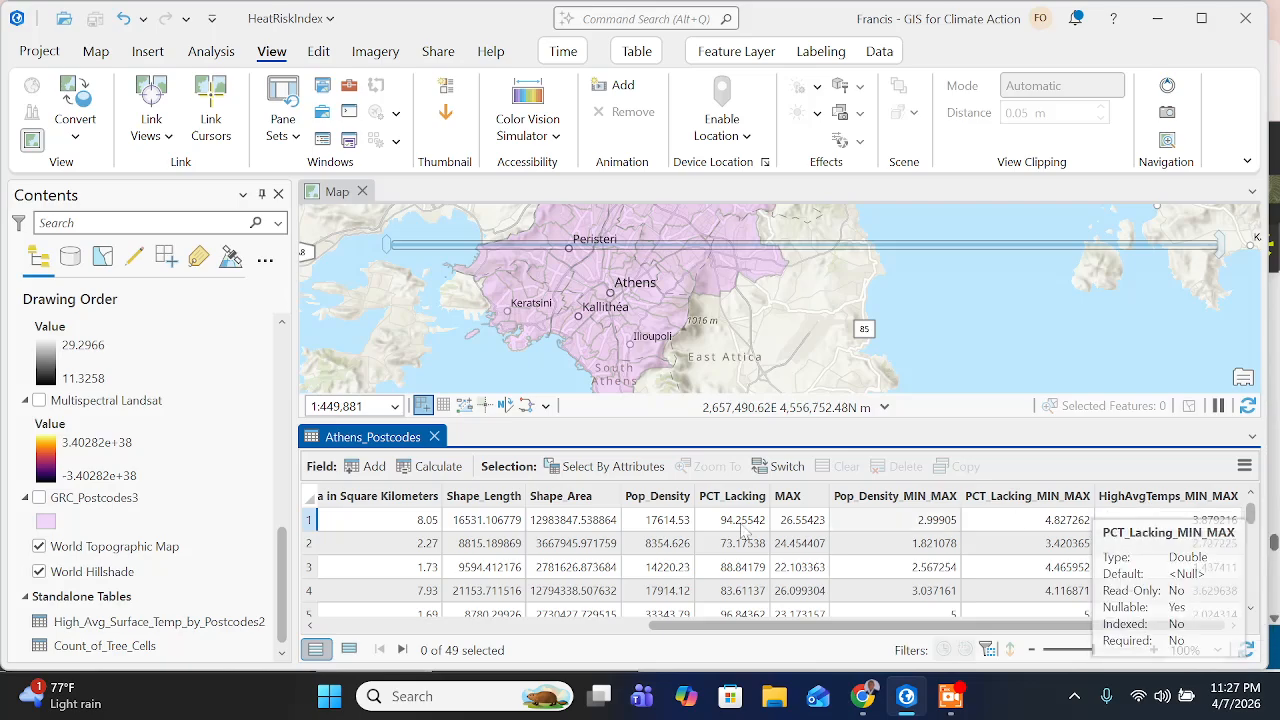
pyautogui.click(434, 437)
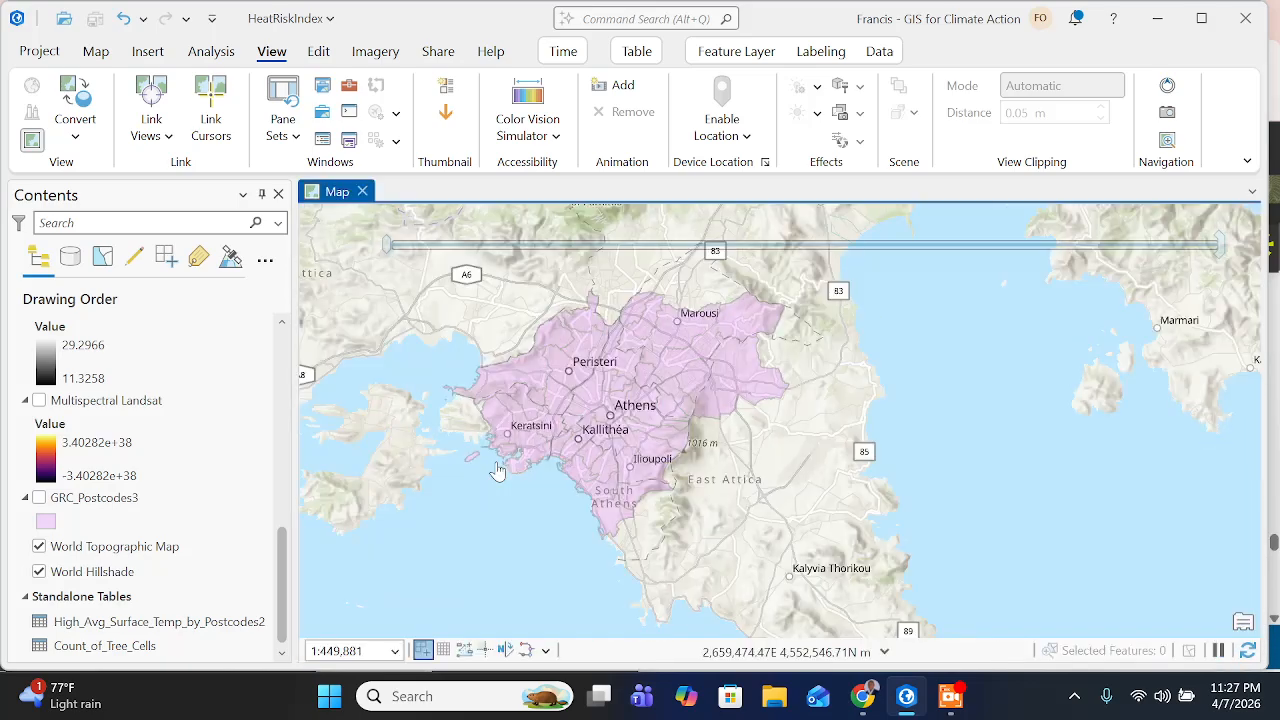
# - Switch to the training page in Chrome and read the Step 11 introduction on visualizing the heat risk index with an Arcade expression
pyautogui.hotkey('alt', 'Tab')
pyautogui.scroll(-1, 458, 435)
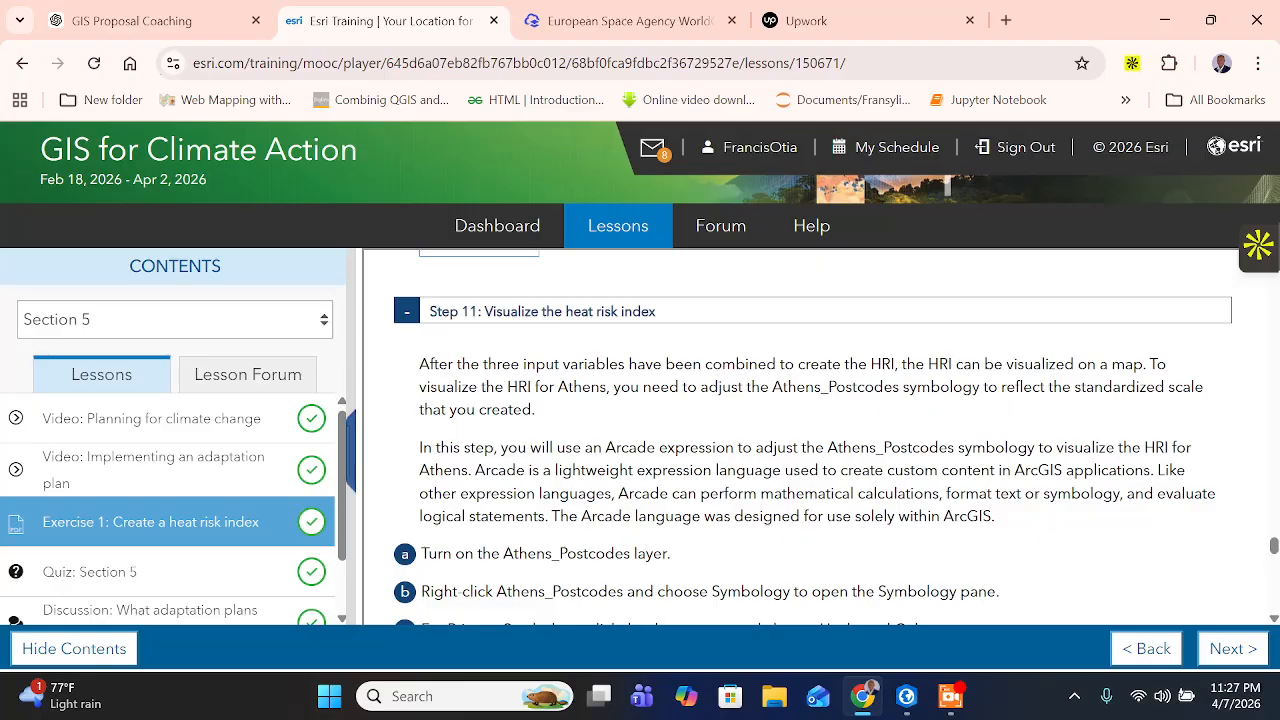
pyautogui.scroll(-1, 800, 440)
pyautogui.moveTo(646, 347); pyautogui.dragTo(676, 347)
pyautogui.moveTo(826, 347); pyautogui.dragTo(1150, 370)
pyautogui.click(472, 371)
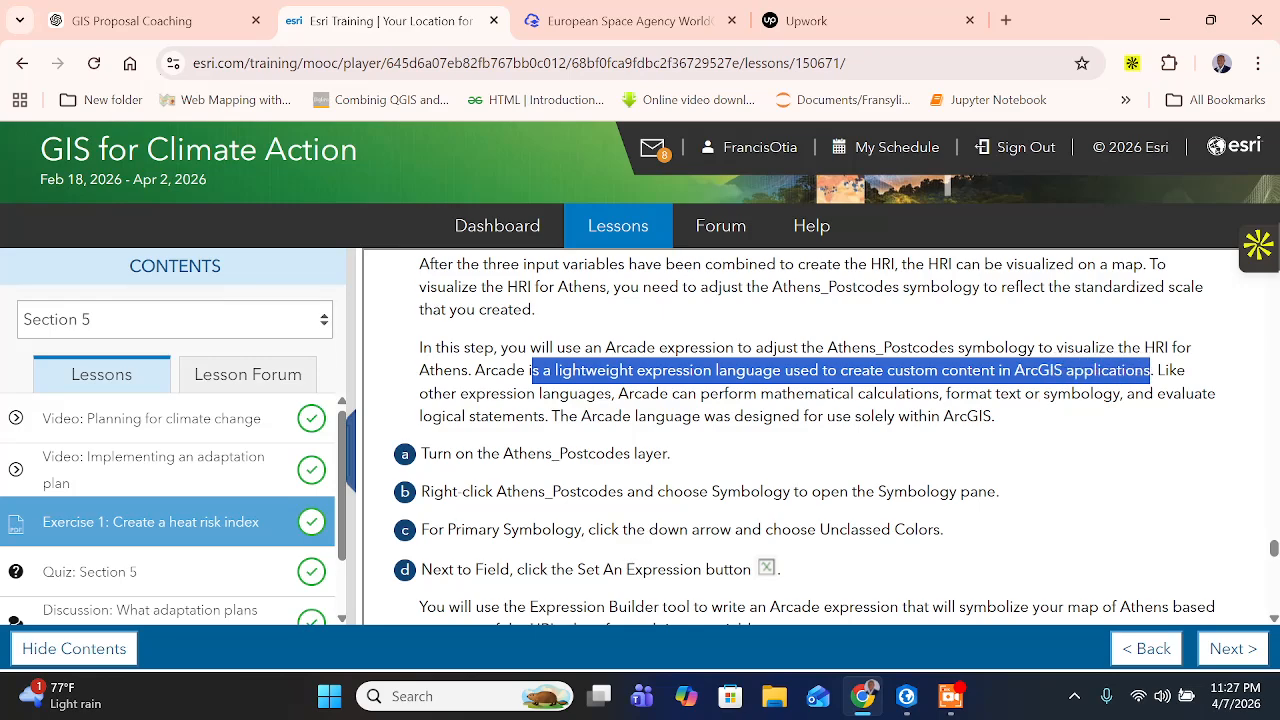
pyautogui.click(1150, 371)
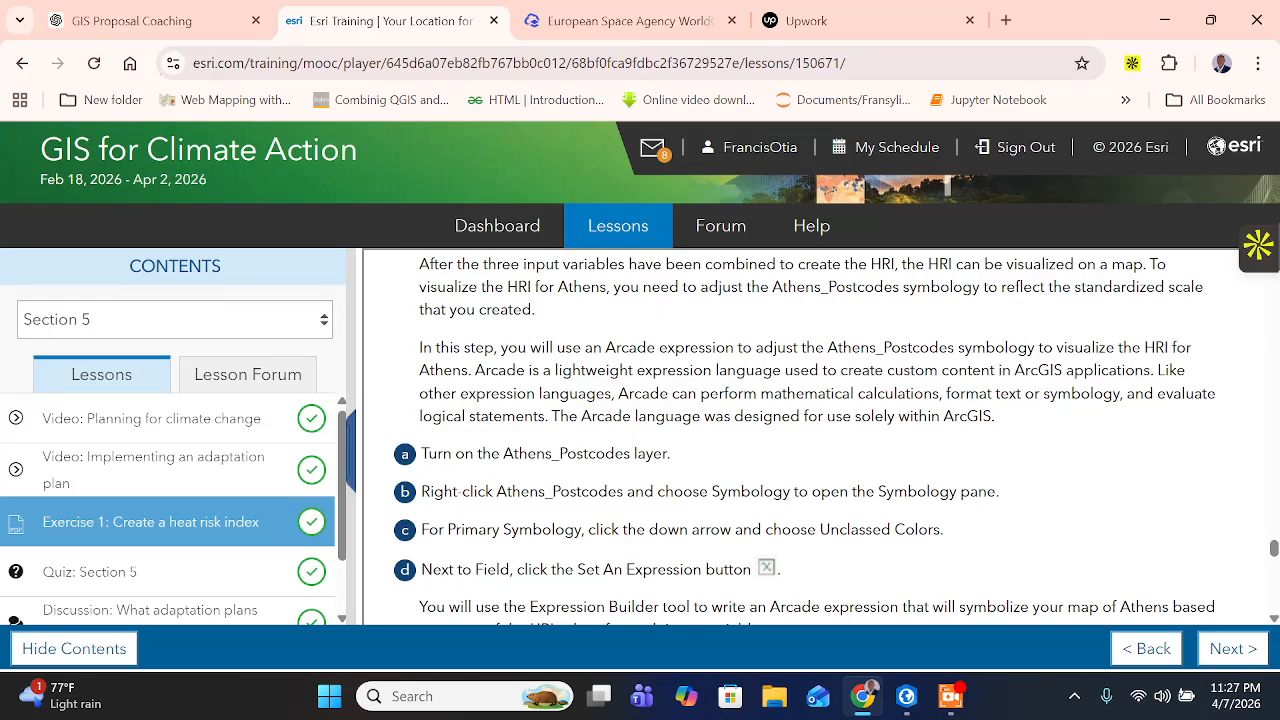
pyautogui.moveTo(648, 394); pyautogui.dragTo(668, 394)
pyautogui.click(668, 394)
pyautogui.moveTo(960, 394); pyautogui.dragTo(980, 394)
pyautogui.click(980, 394)
# - Read the instructions on turning on Athens_Postcodes, opening its Symbology pane and choosing Unclassed Colors
pyautogui.scroll(-1, 636, 447)
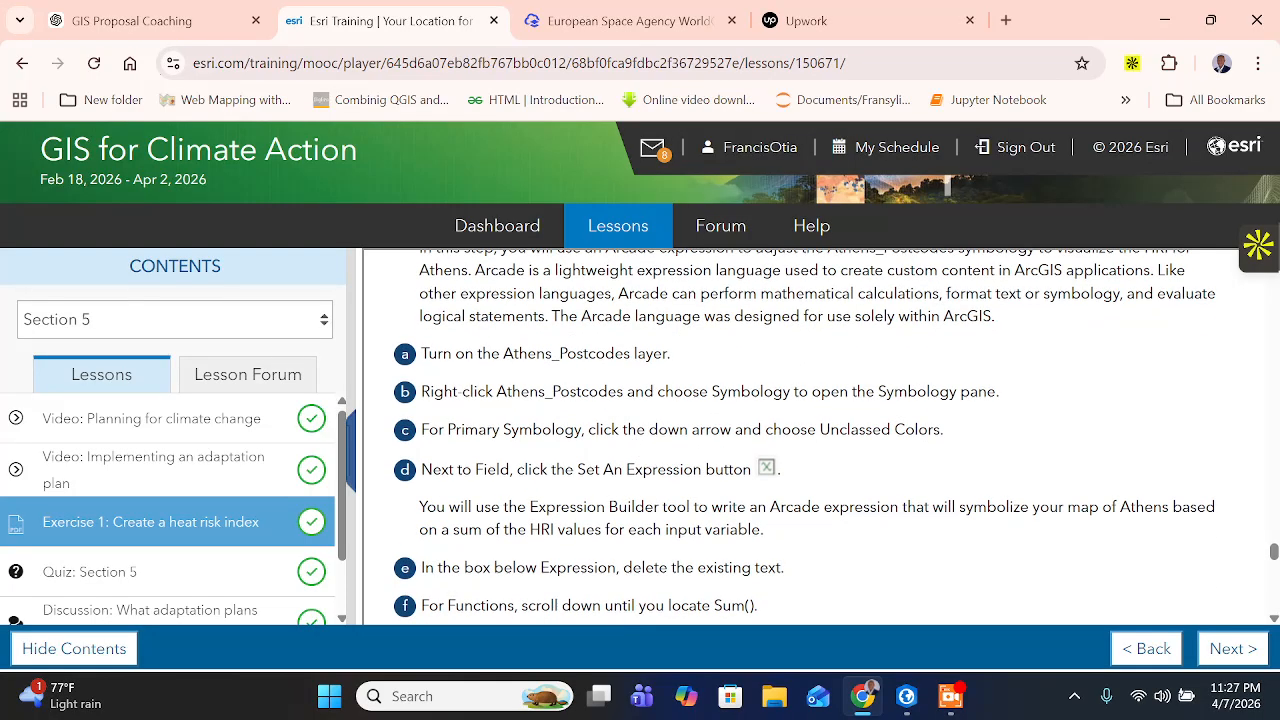
pyautogui.moveTo(632, 353); pyautogui.dragTo(678, 362)
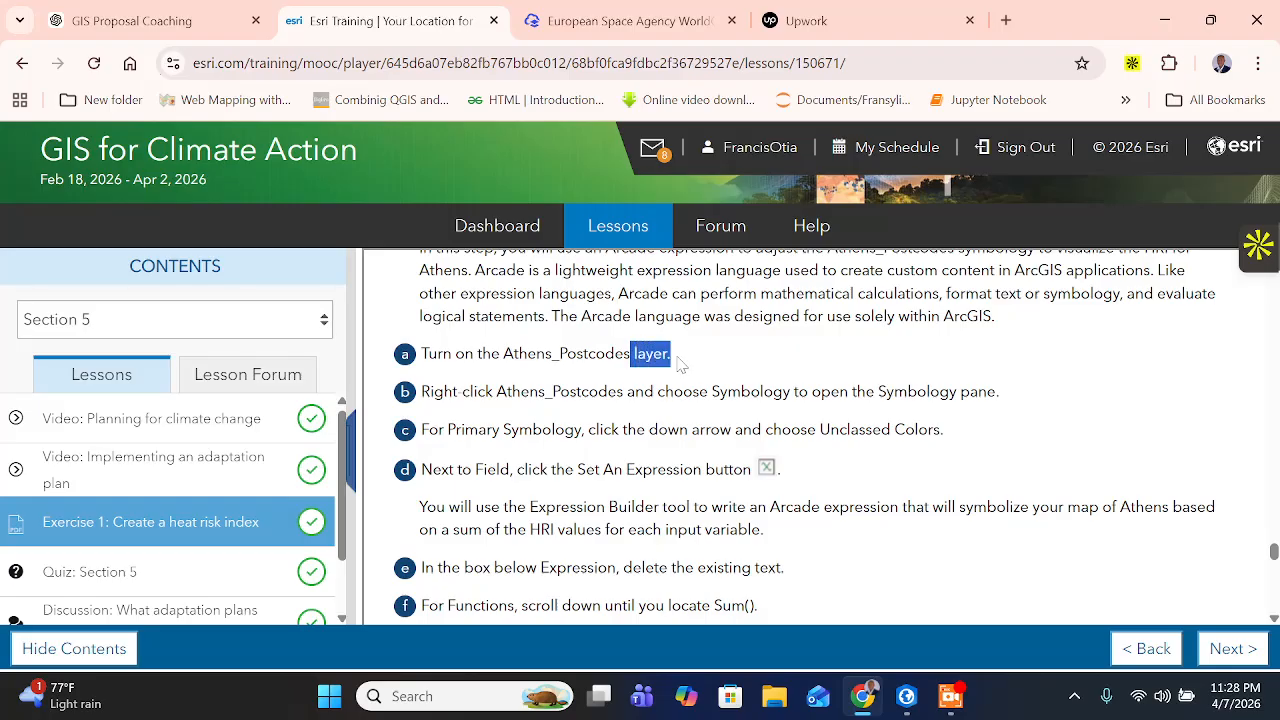
pyautogui.moveTo(511, 391); pyautogui.dragTo(996, 392)
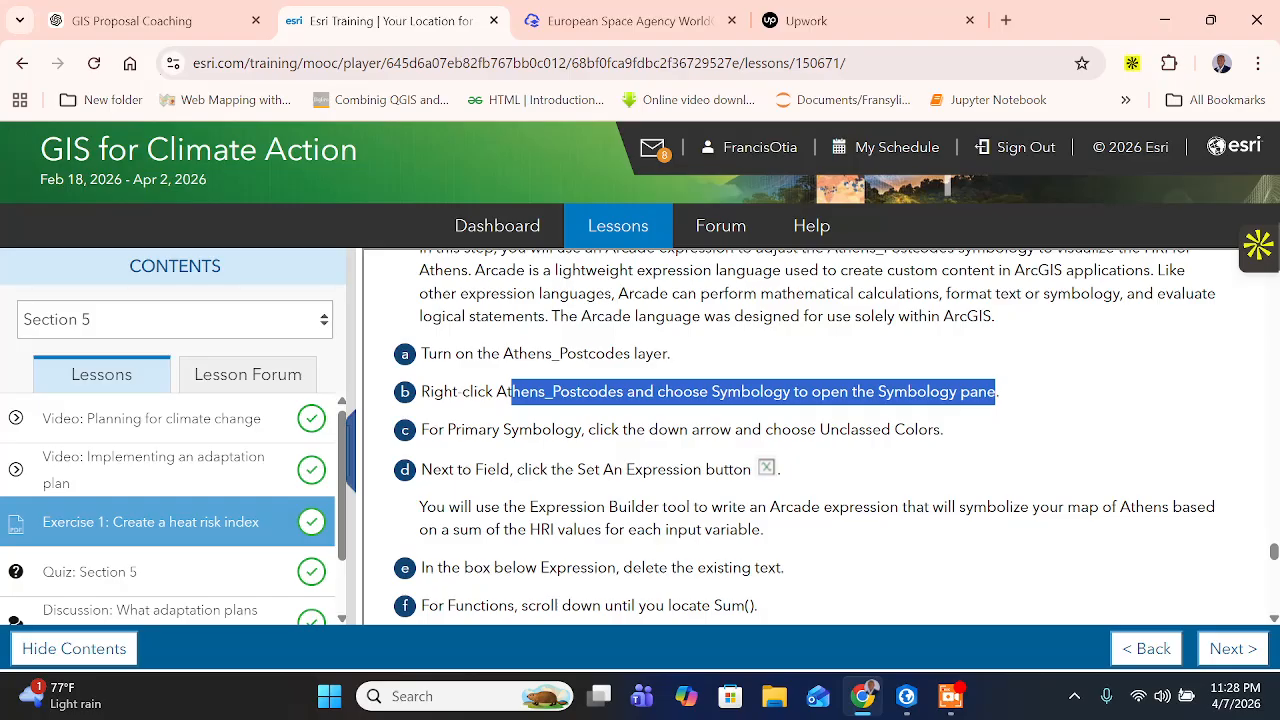
pyautogui.moveTo(424, 429); pyautogui.dragTo(965, 443)
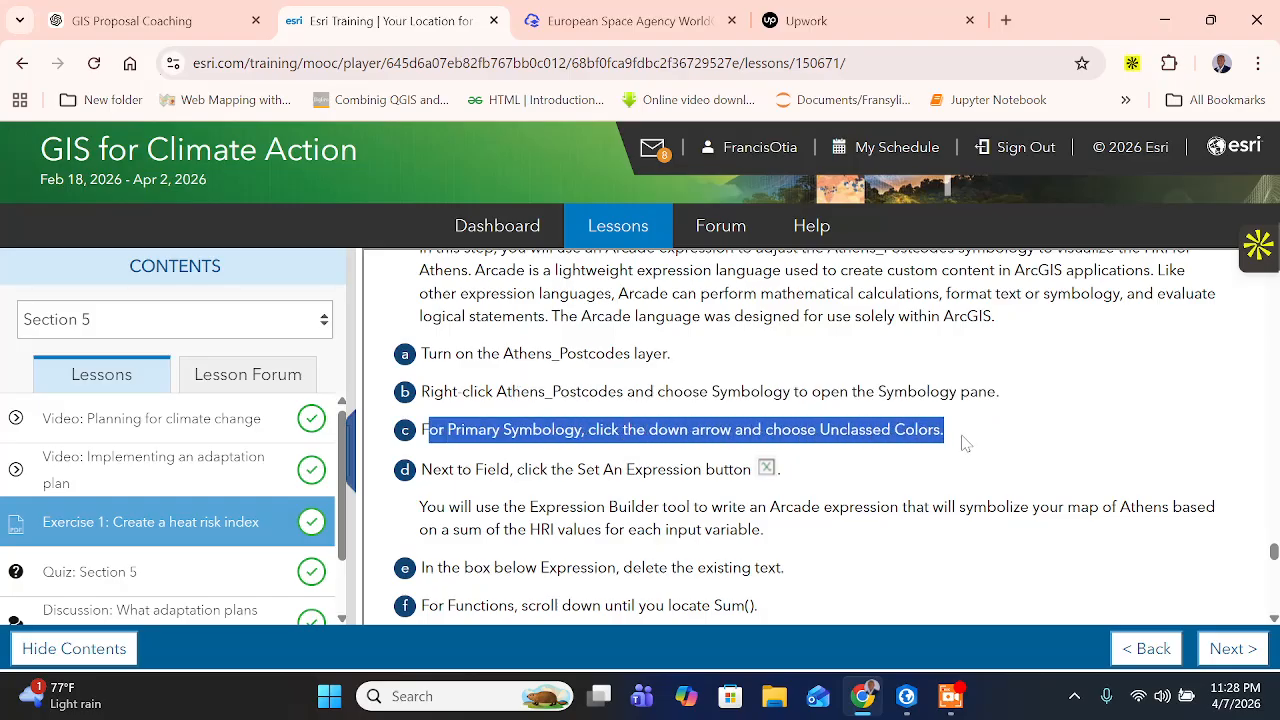
# - Return to ArcGIS Pro, toggle the Athens_Postcodes layer off and back on, and open the symbology of its polygon symbol
pyautogui.click(907, 696)
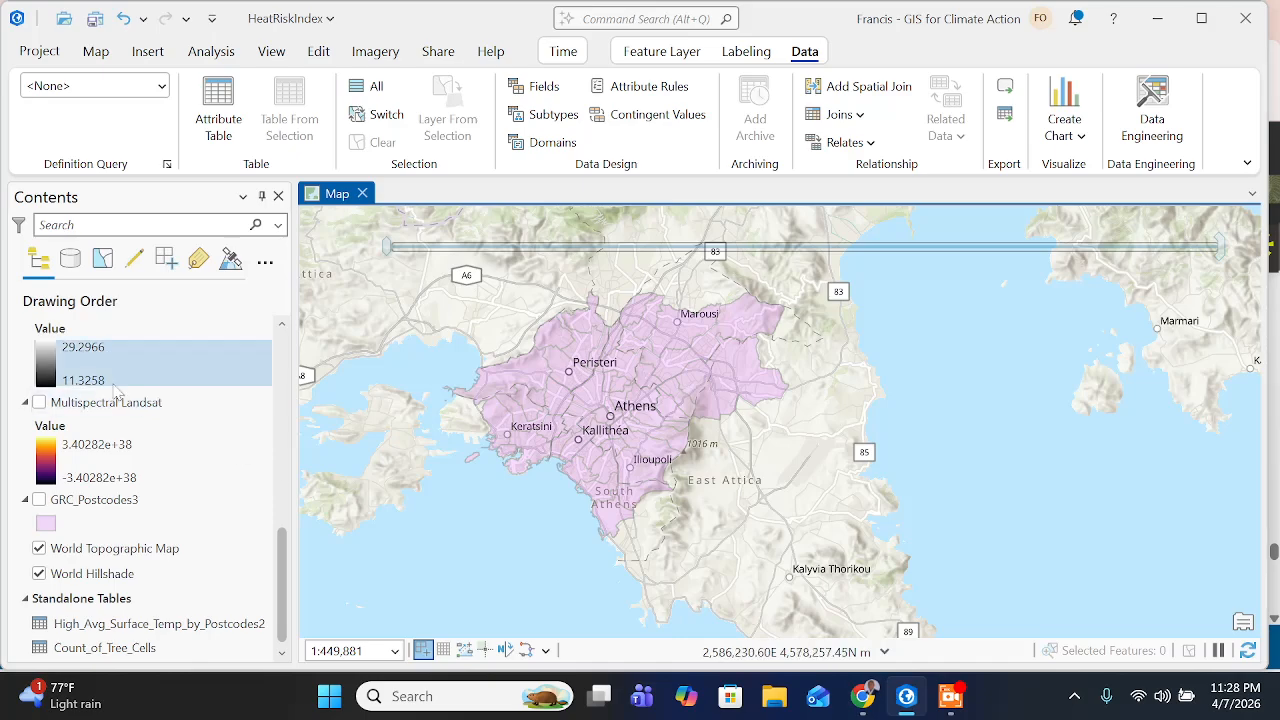
pyautogui.scroll(5, 45, 430)
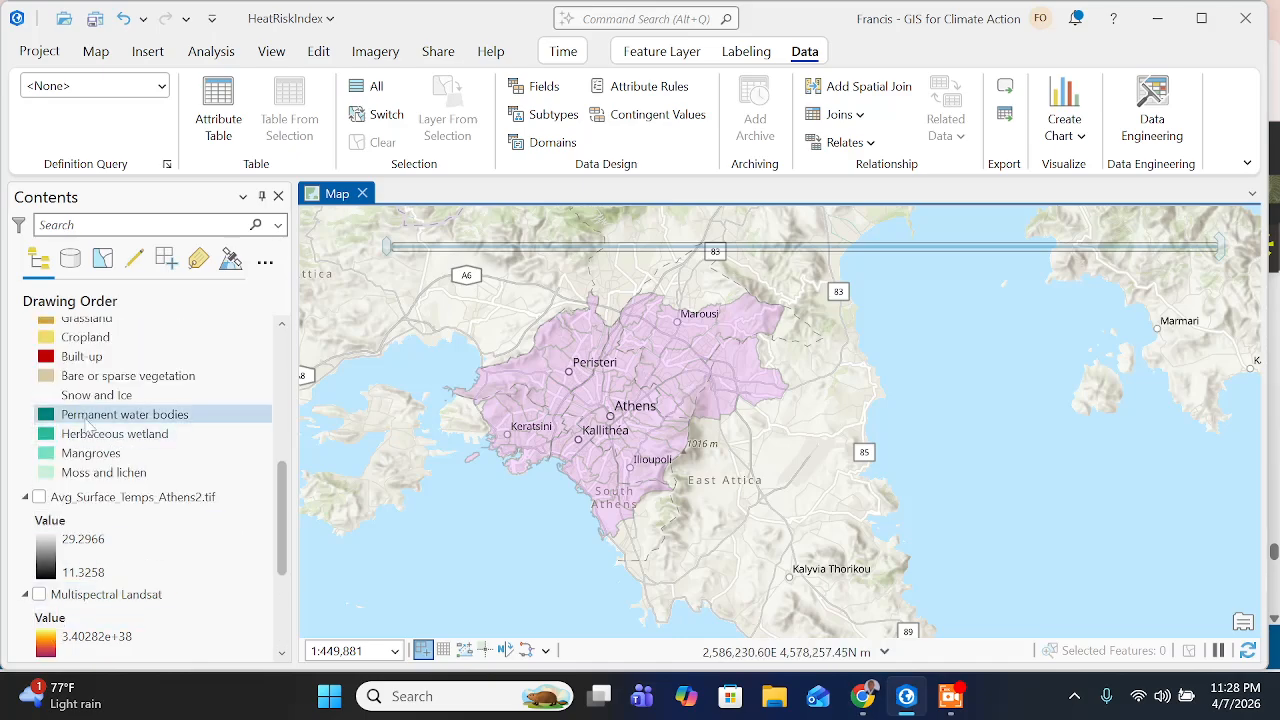
pyautogui.scroll(8, 88, 360)
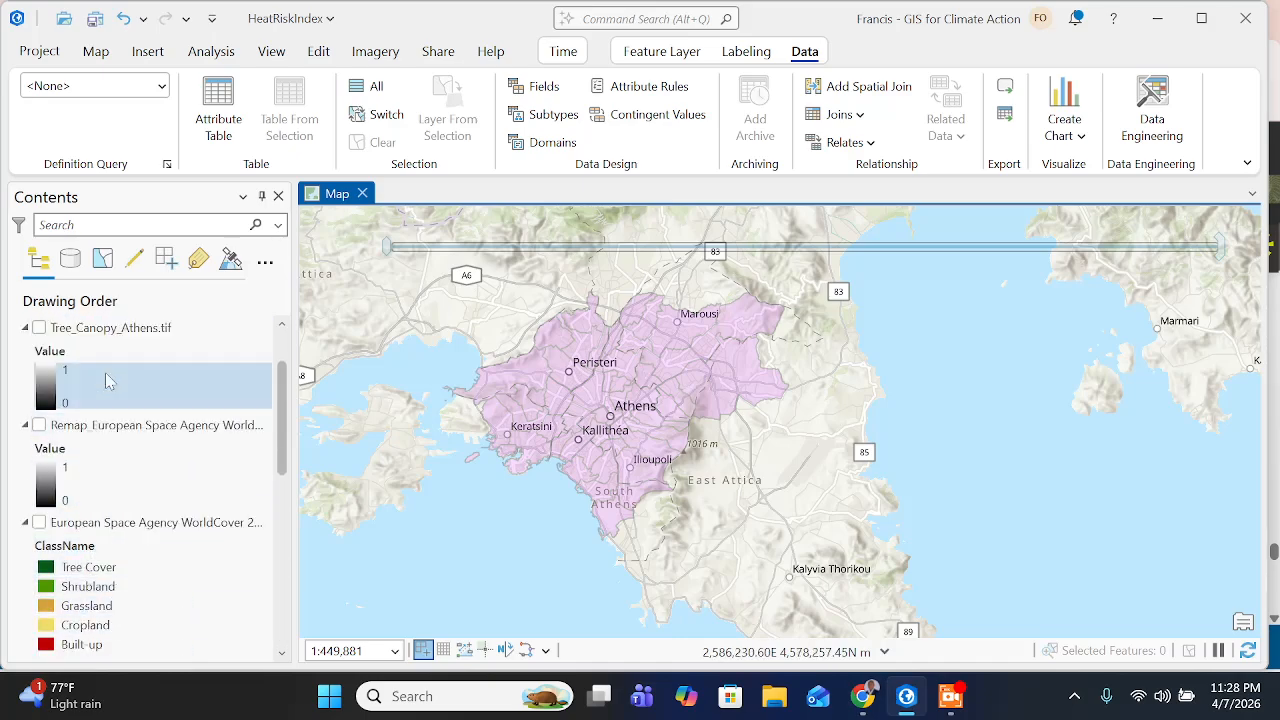
pyautogui.click(39, 354)
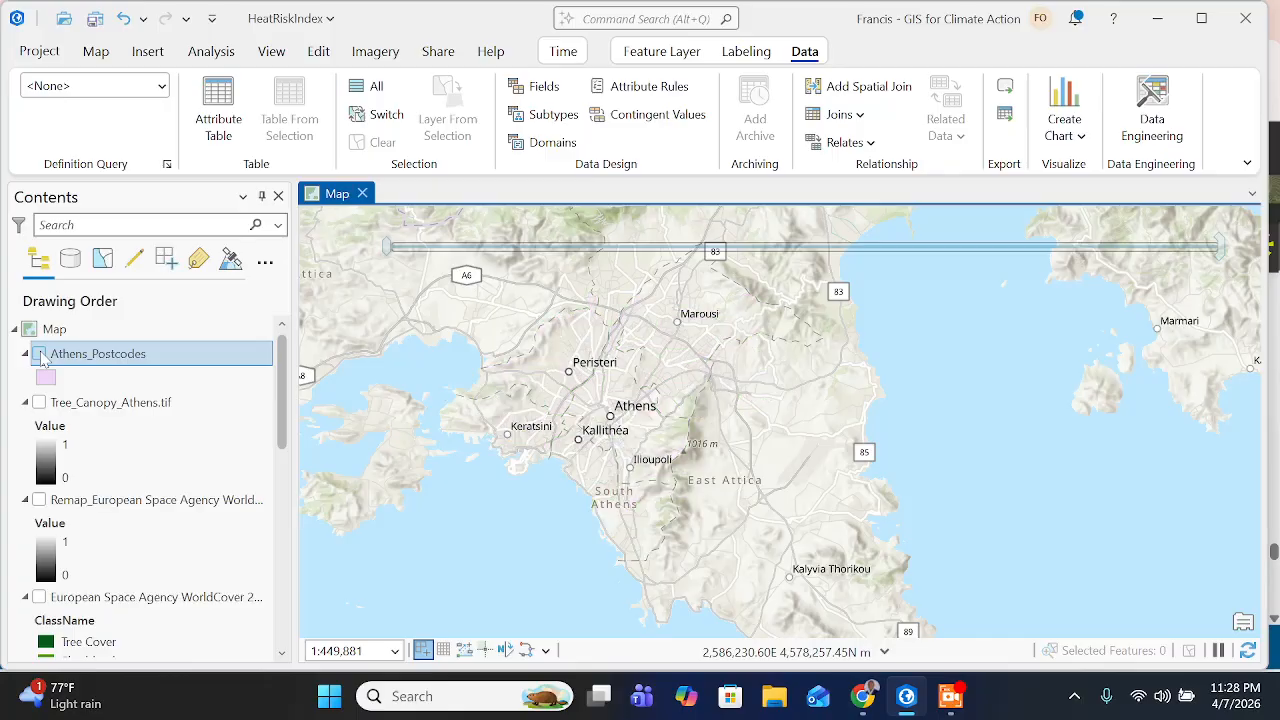
pyautogui.click(39, 354)
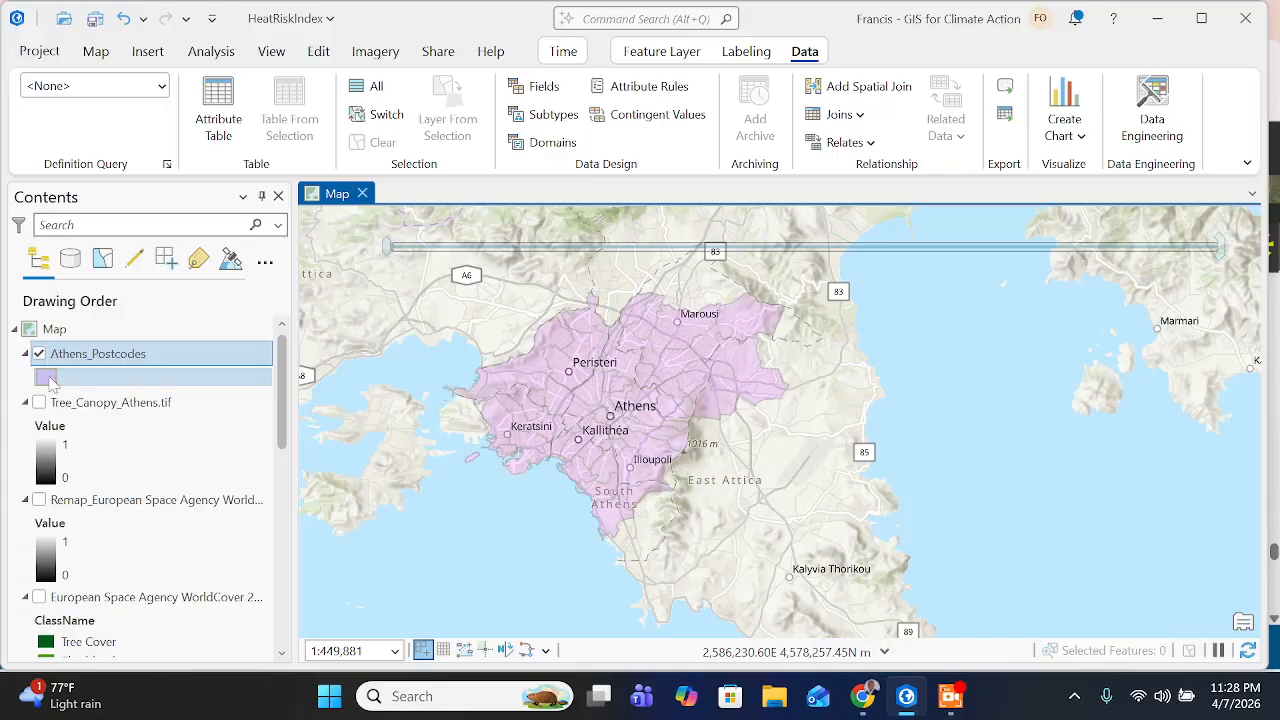
pyautogui.doubleClick(48, 378)
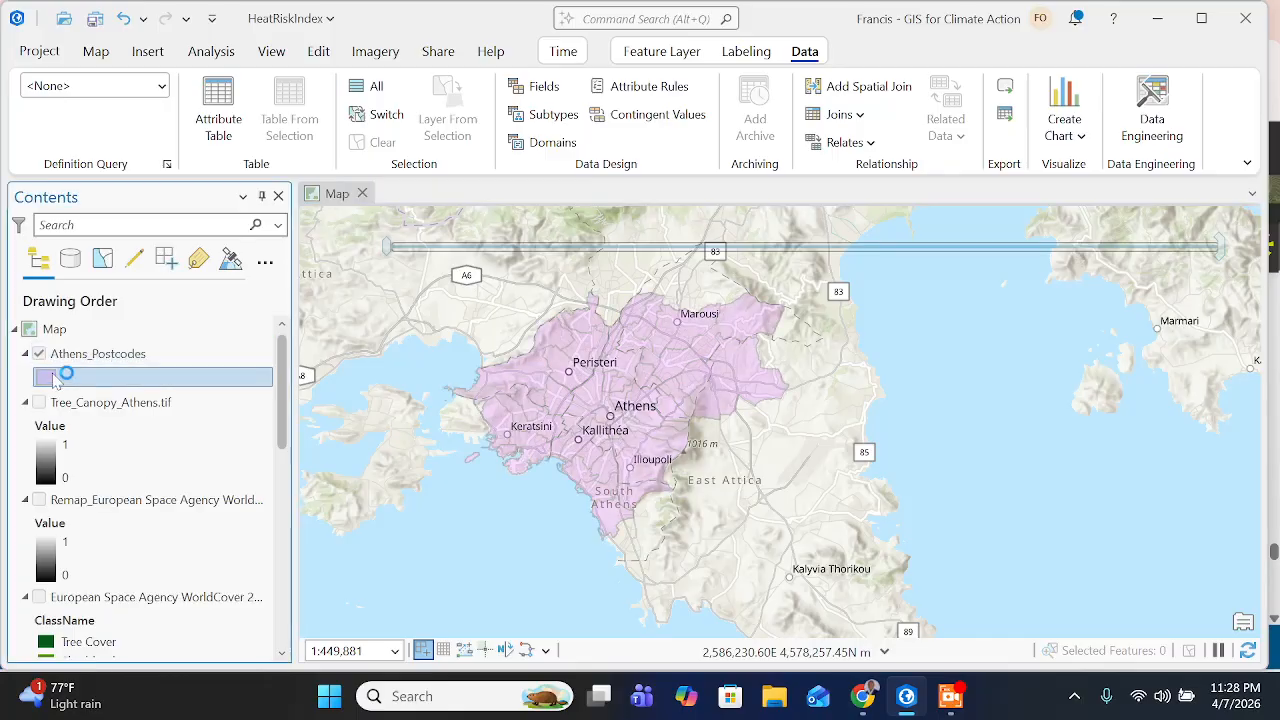
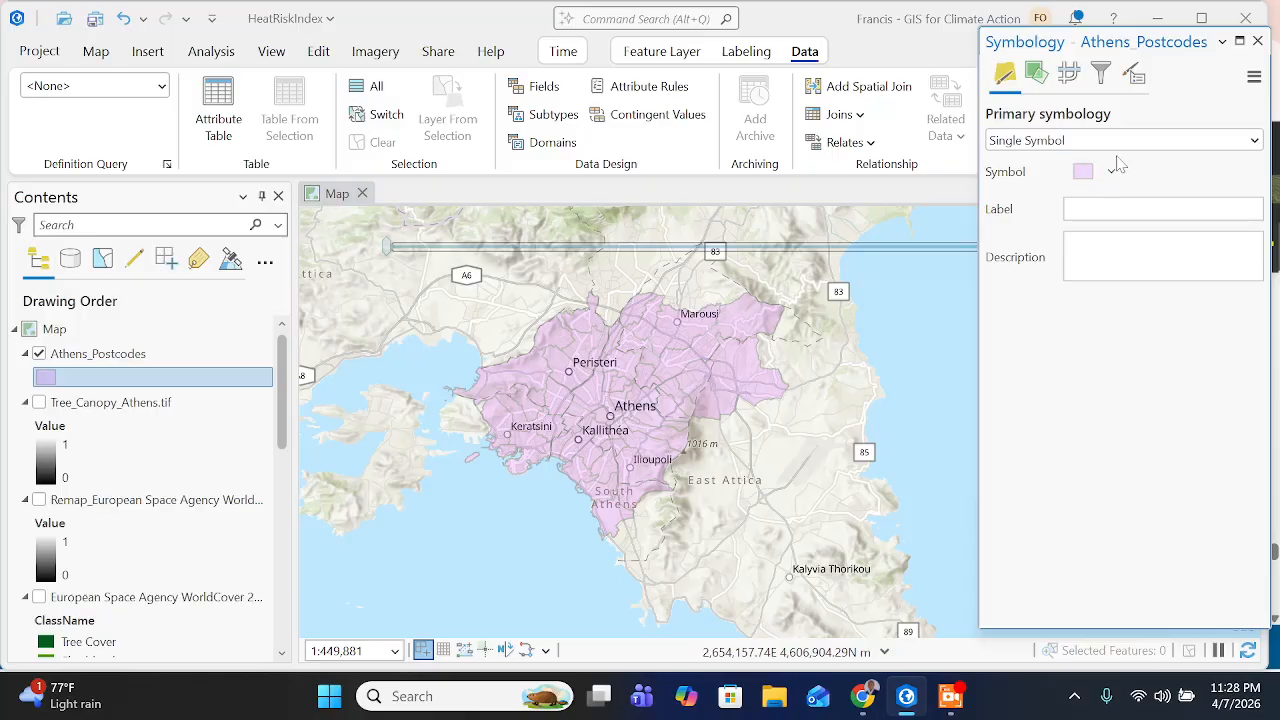
# - Check the primary symbology instruction on the Chrome training page and, back in ArcGIS Pro, set Athens_Postcodes to Unclassed Colors
pyautogui.click(1137, 145)
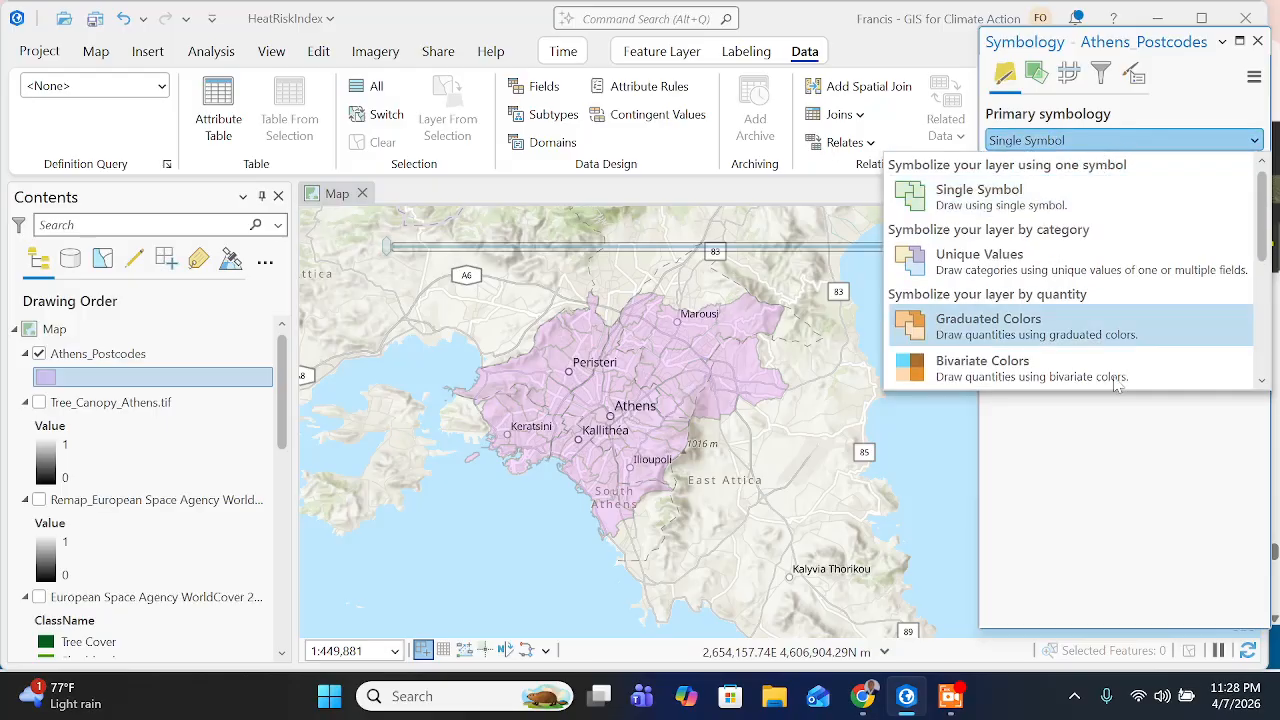
pyautogui.click(860, 694)
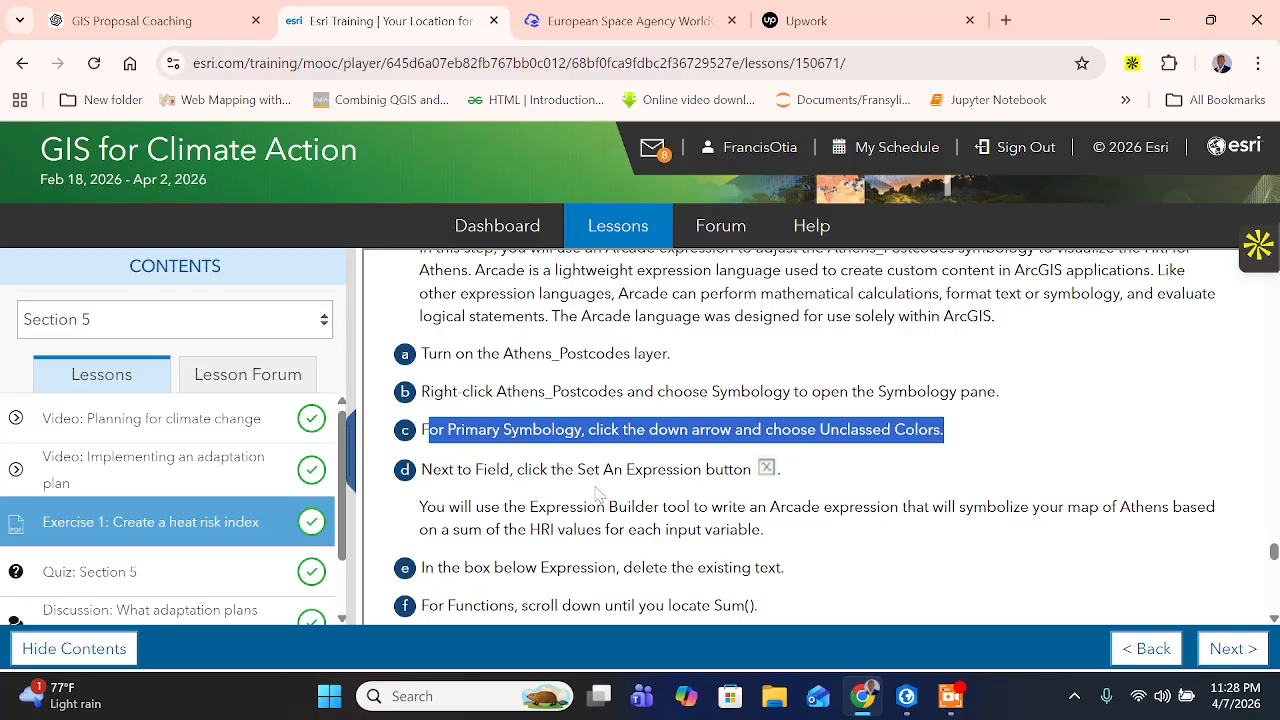
pyautogui.click(1122, 506)
pyautogui.moveTo(612, 429); pyautogui.dragTo(944, 429)
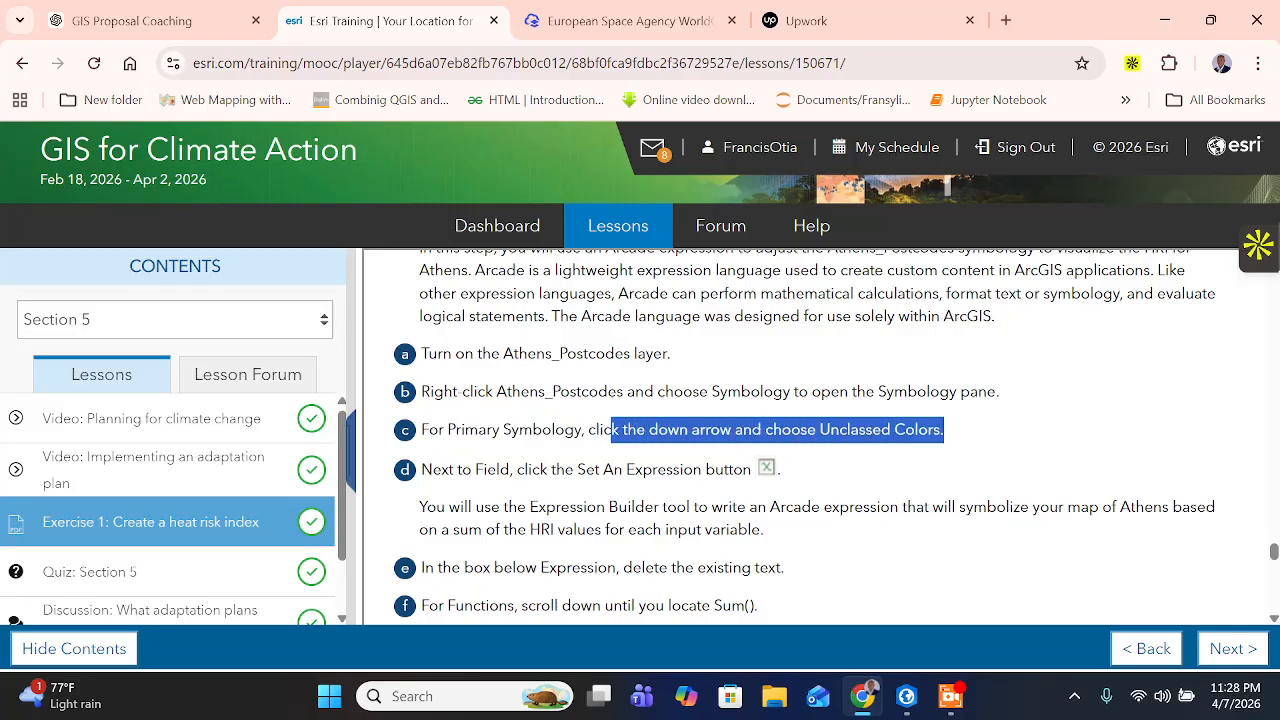
pyautogui.click(906, 696)
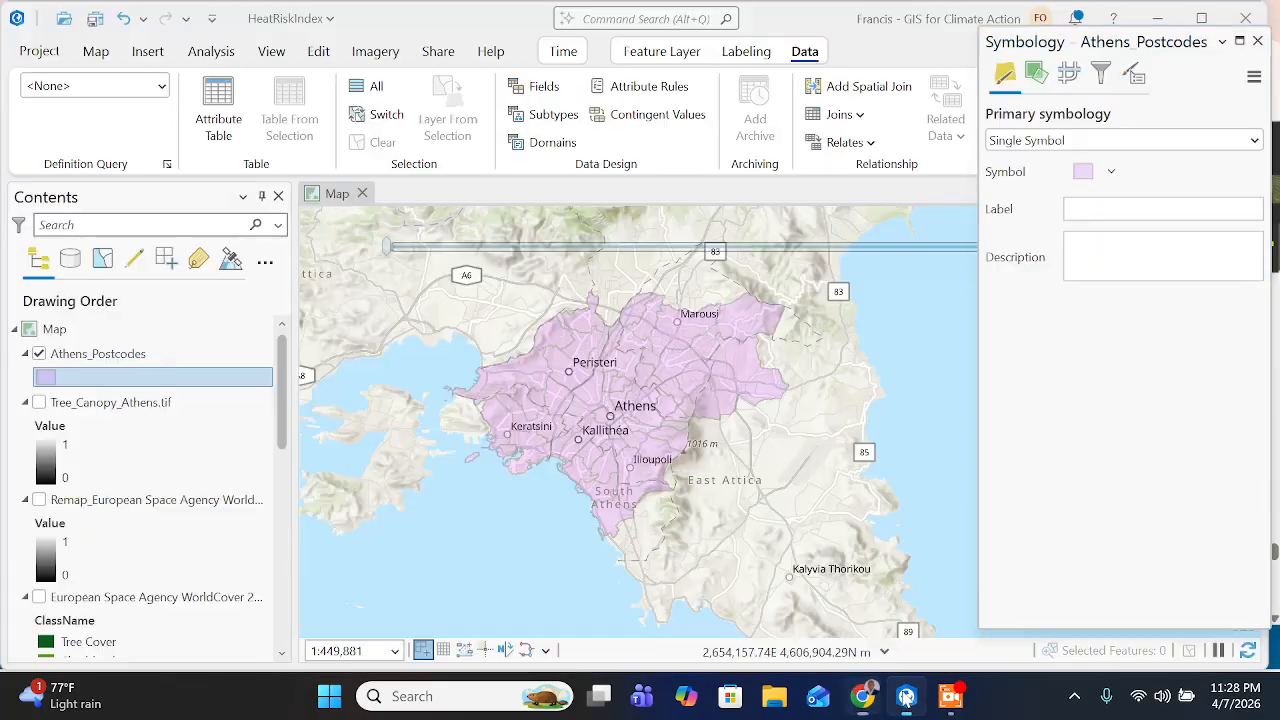
pyautogui.click(1087, 145)
pyautogui.scroll(-2, 1020, 300)
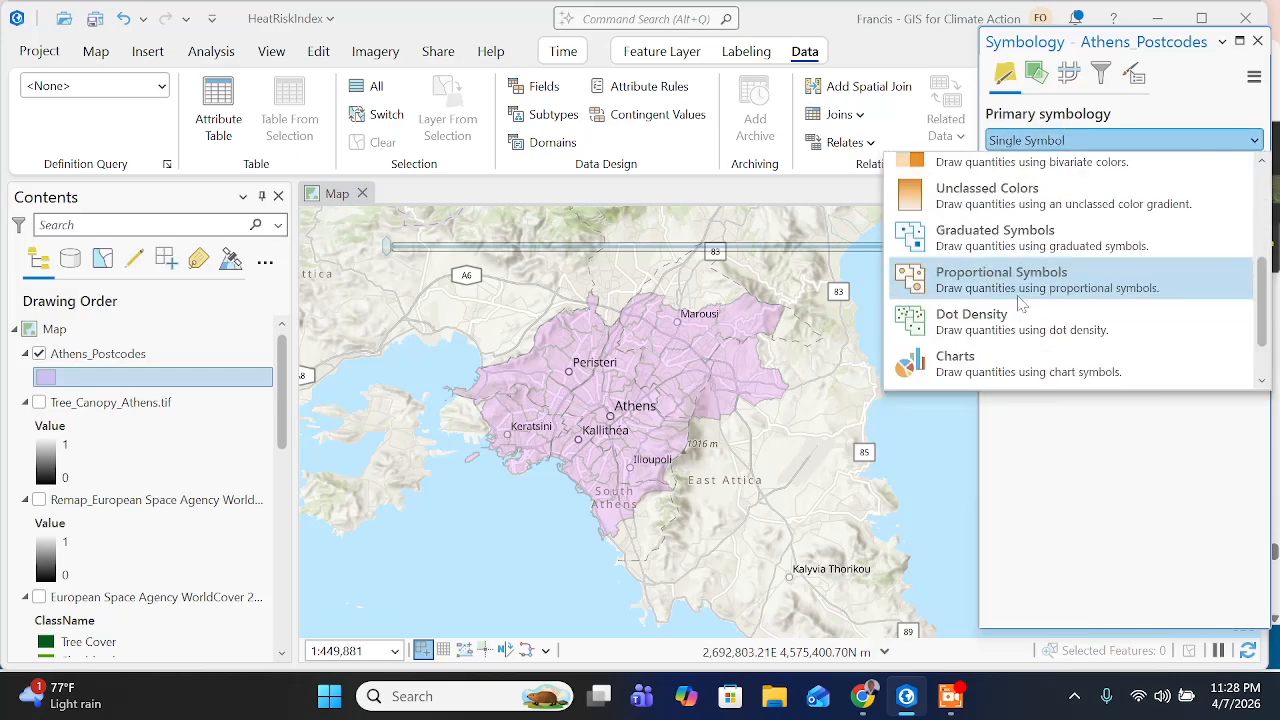
pyautogui.click(1014, 203)
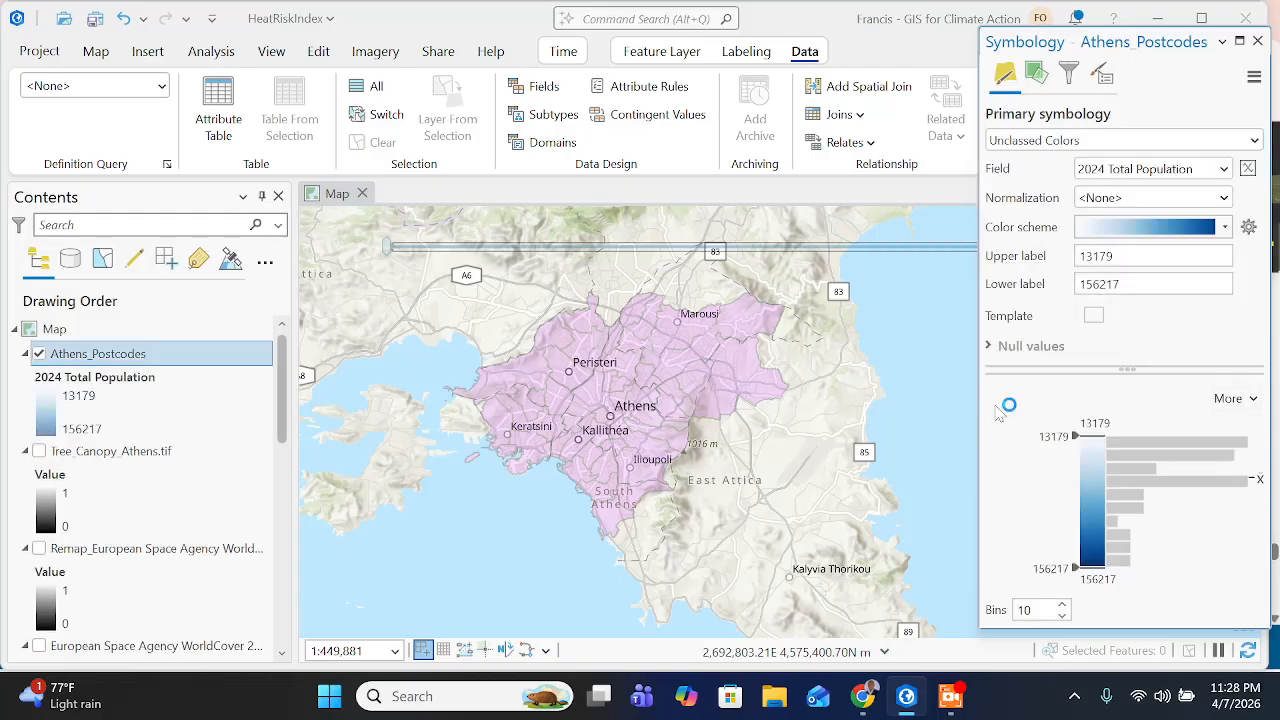
# - Read the Set An Expression instruction in Chrome and, back in ArcGIS Pro, open the Expression Builder for the symbology field
pyautogui.click(862, 696)
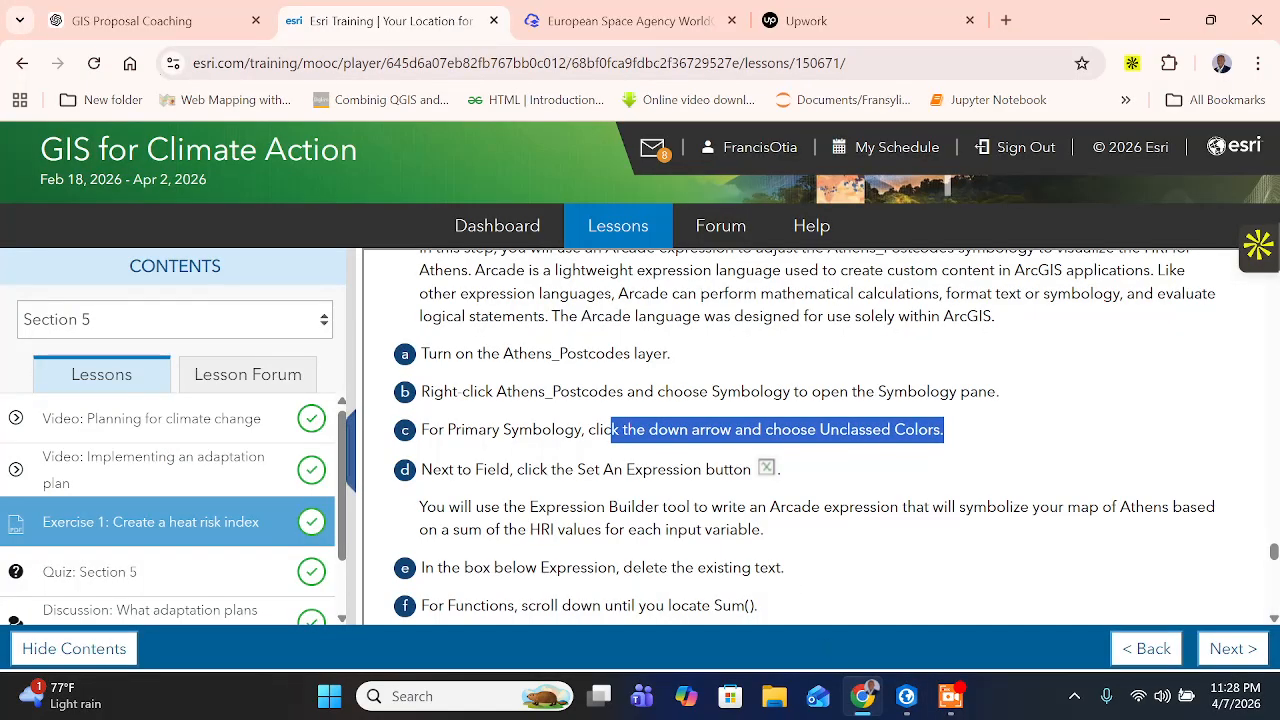
pyautogui.click(846, 470)
pyautogui.moveTo(513, 469); pyautogui.dragTo(750, 469)
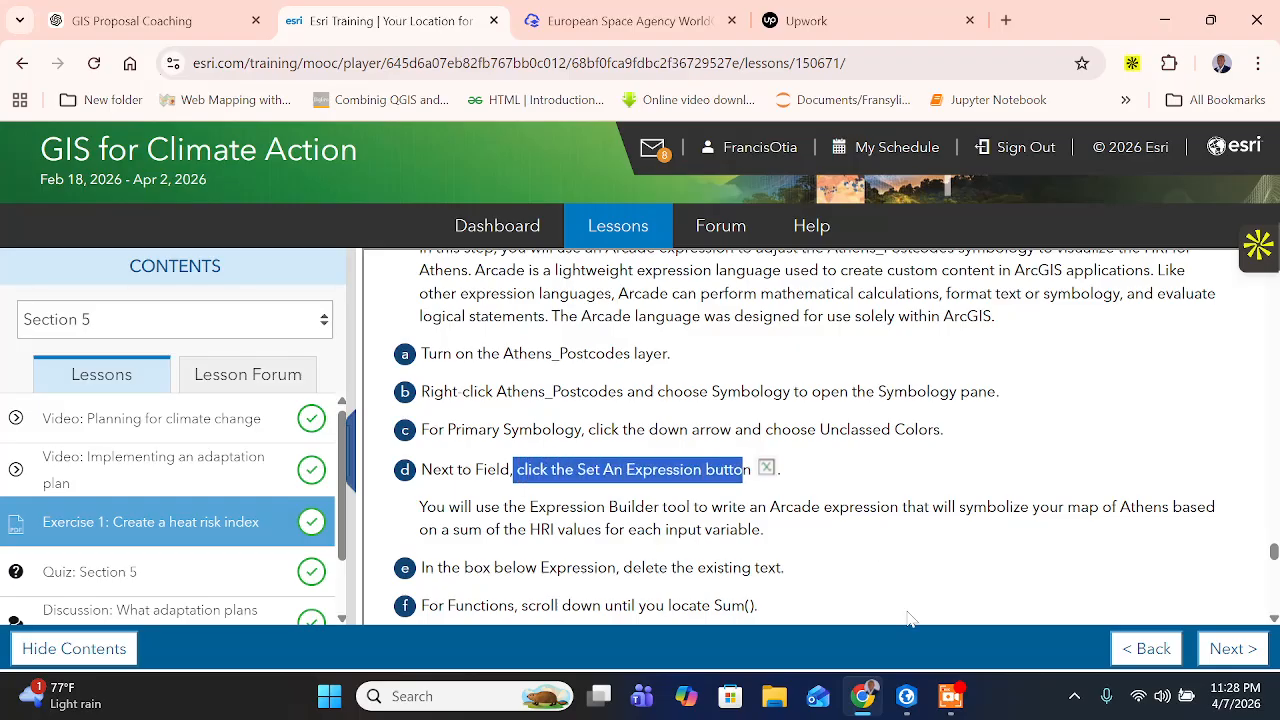
pyautogui.click(906, 696)
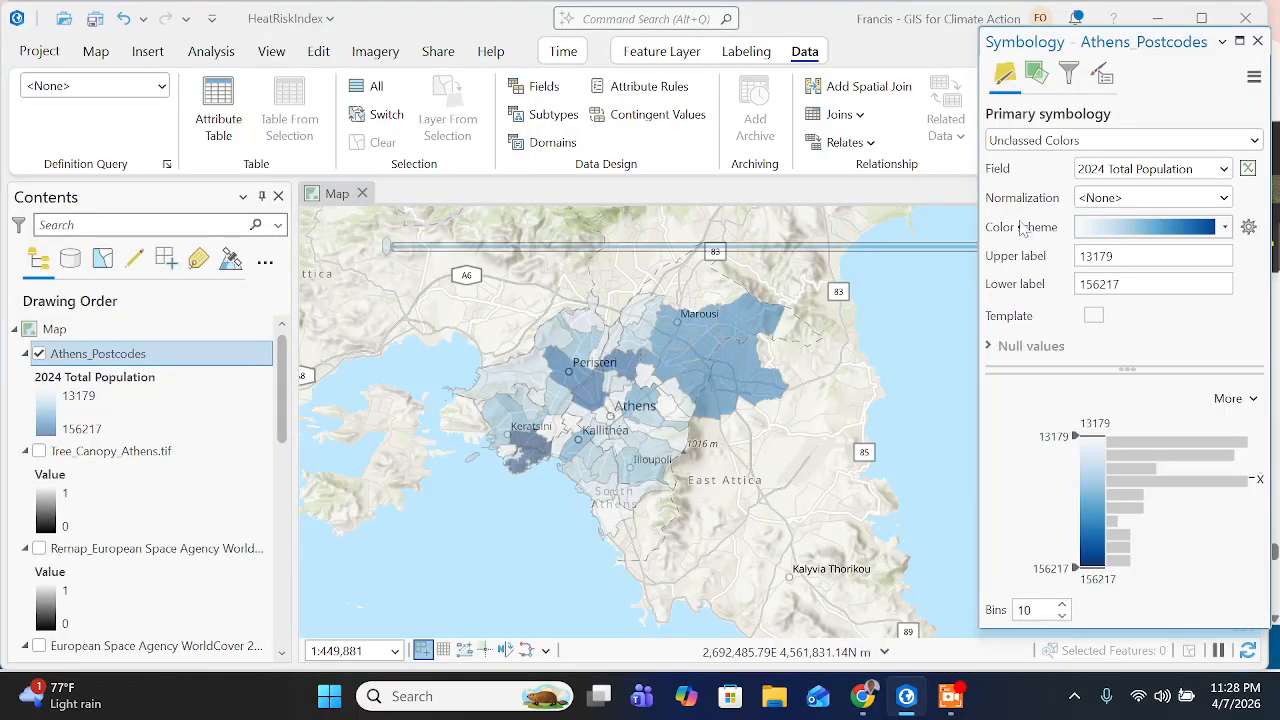
pyautogui.click(1248, 169)
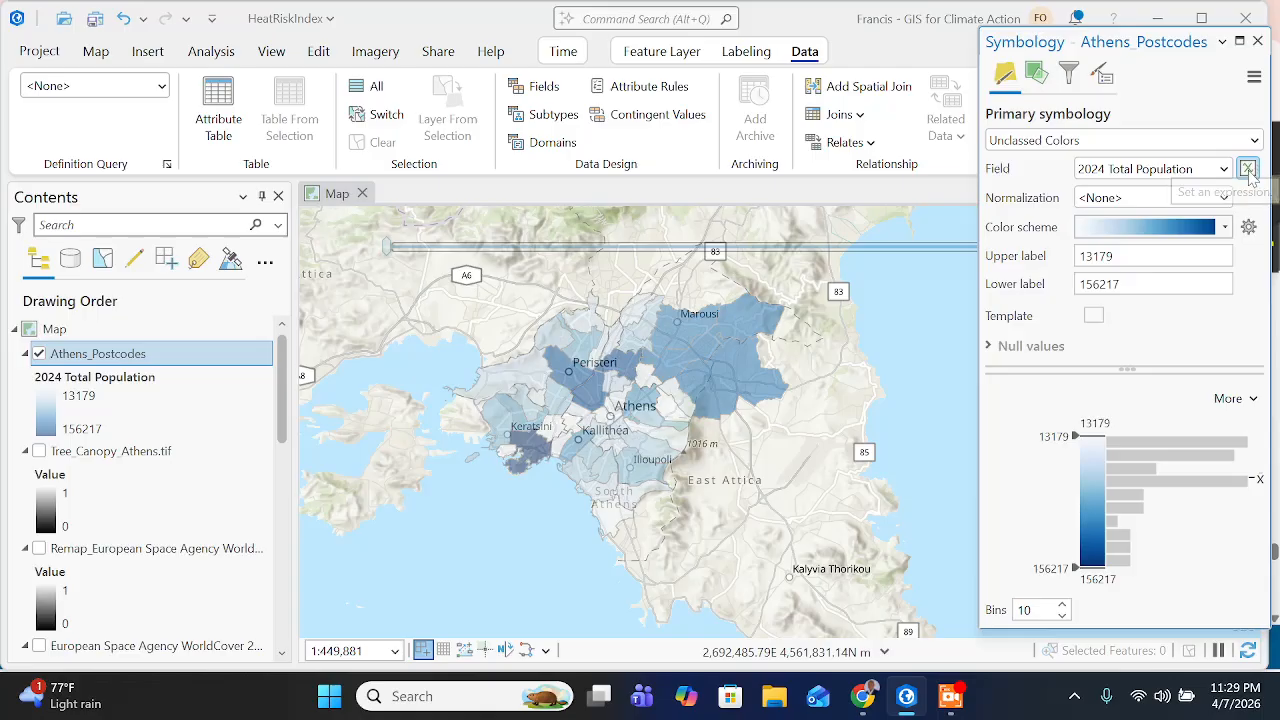
# - Switch to the training page in Chrome and read how the Arcade expression symbolizes Athens by a sum of the HRI values
pyautogui.click(862, 696)
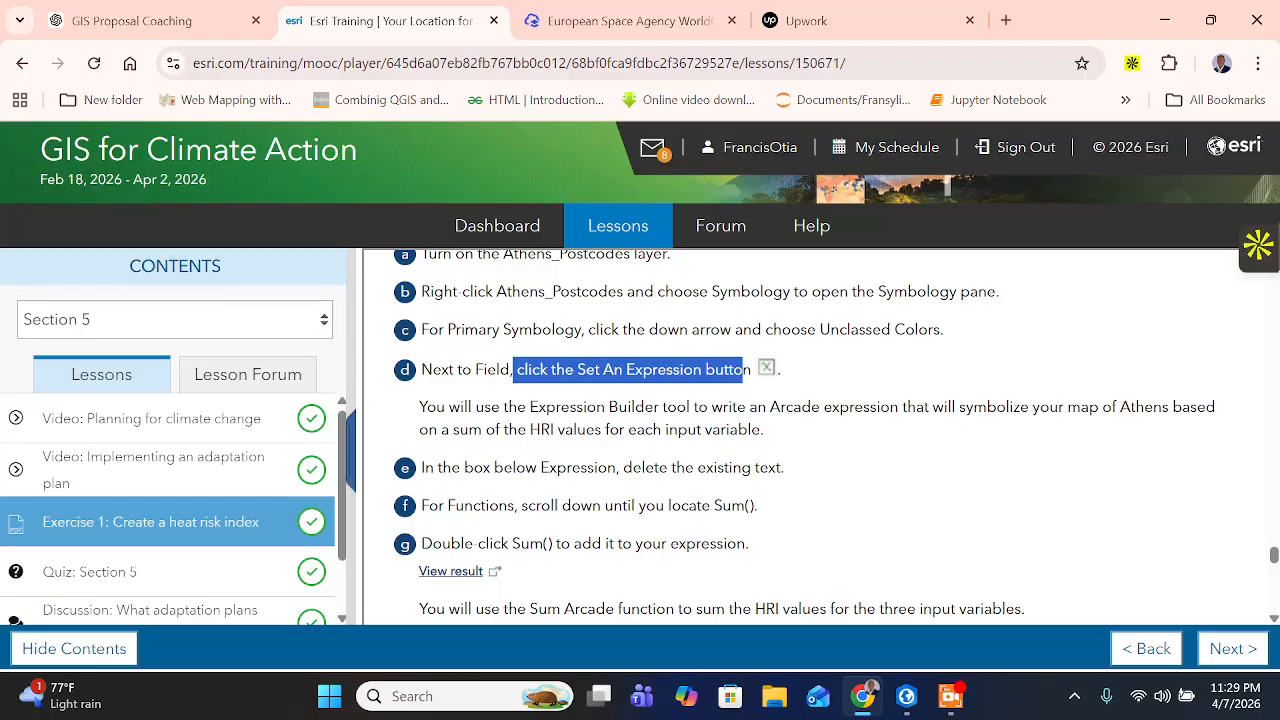
pyautogui.click(743, 371)
pyautogui.moveTo(587, 408); pyautogui.dragTo(606, 408)
pyautogui.click(620, 408)
pyautogui.moveTo(712, 408); pyautogui.dragTo(854, 408)
pyautogui.moveTo(1029, 408); pyautogui.dragTo(1034, 408)
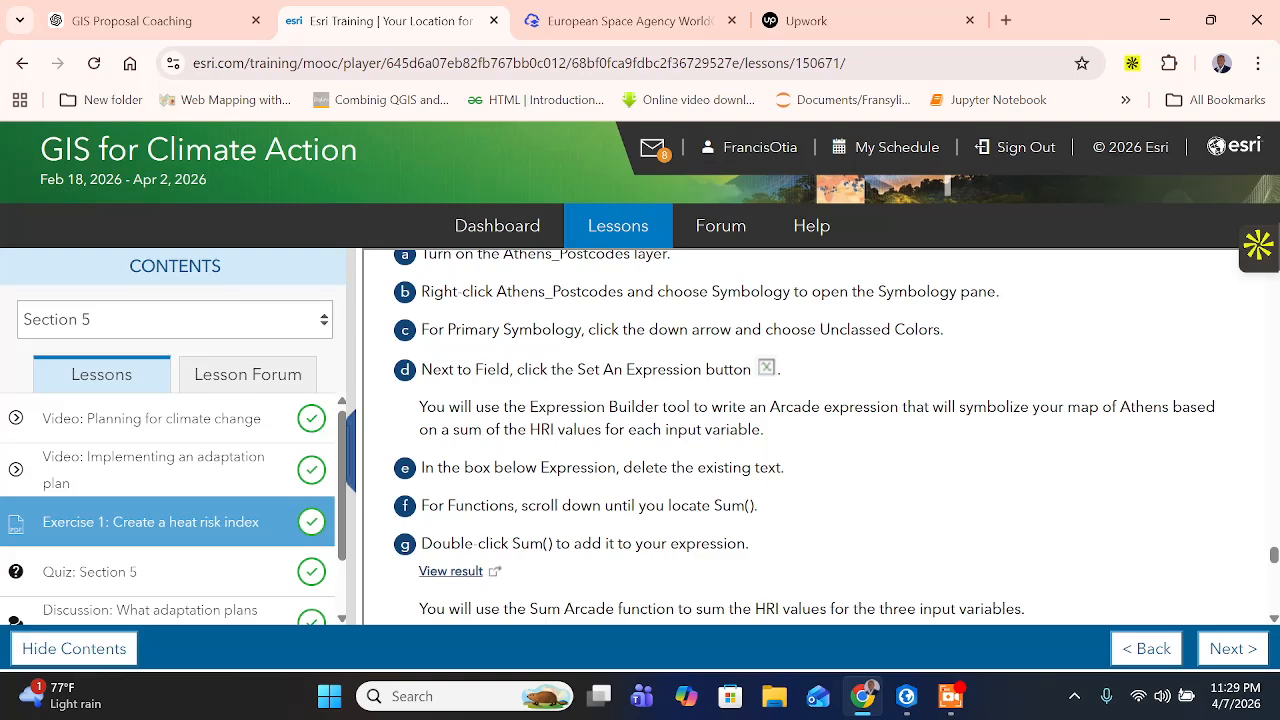
pyautogui.moveTo(528, 429); pyautogui.dragTo(800, 434)
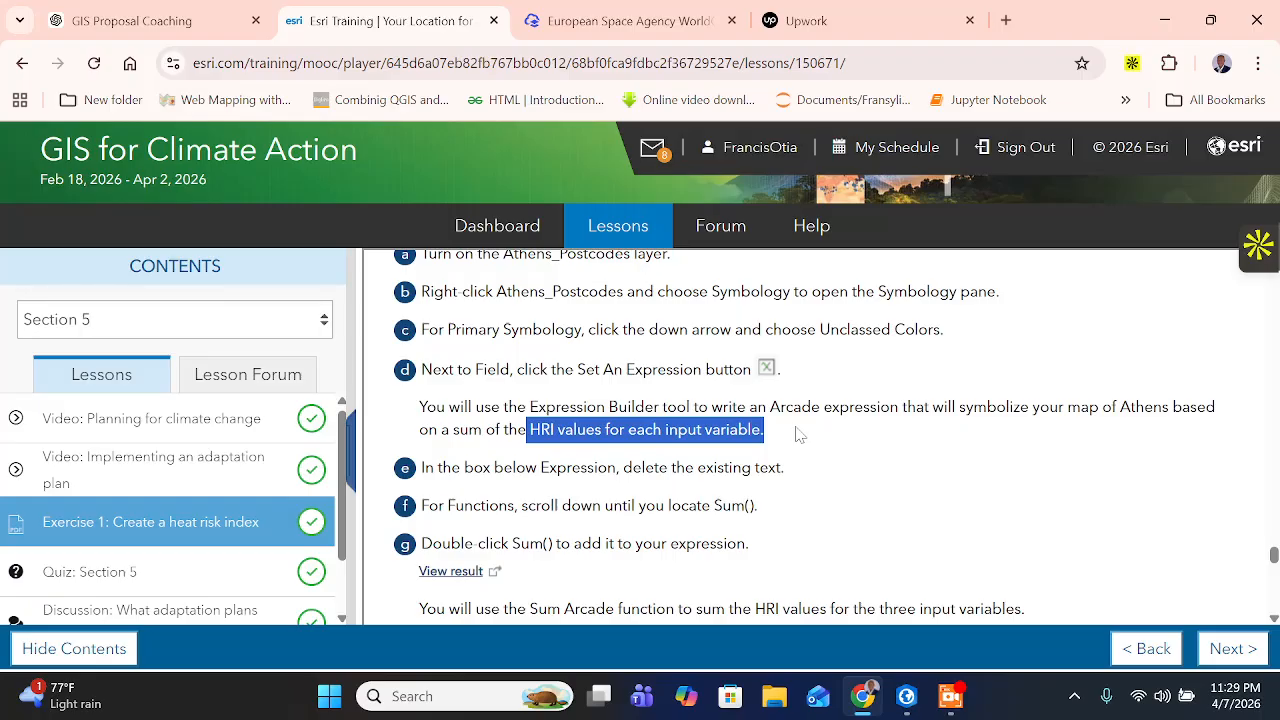
# - Return to ArcGIS Pro and delete the existing $feature.TOTPOP_CY text from the Arcade expression
pyautogui.click(906, 696)
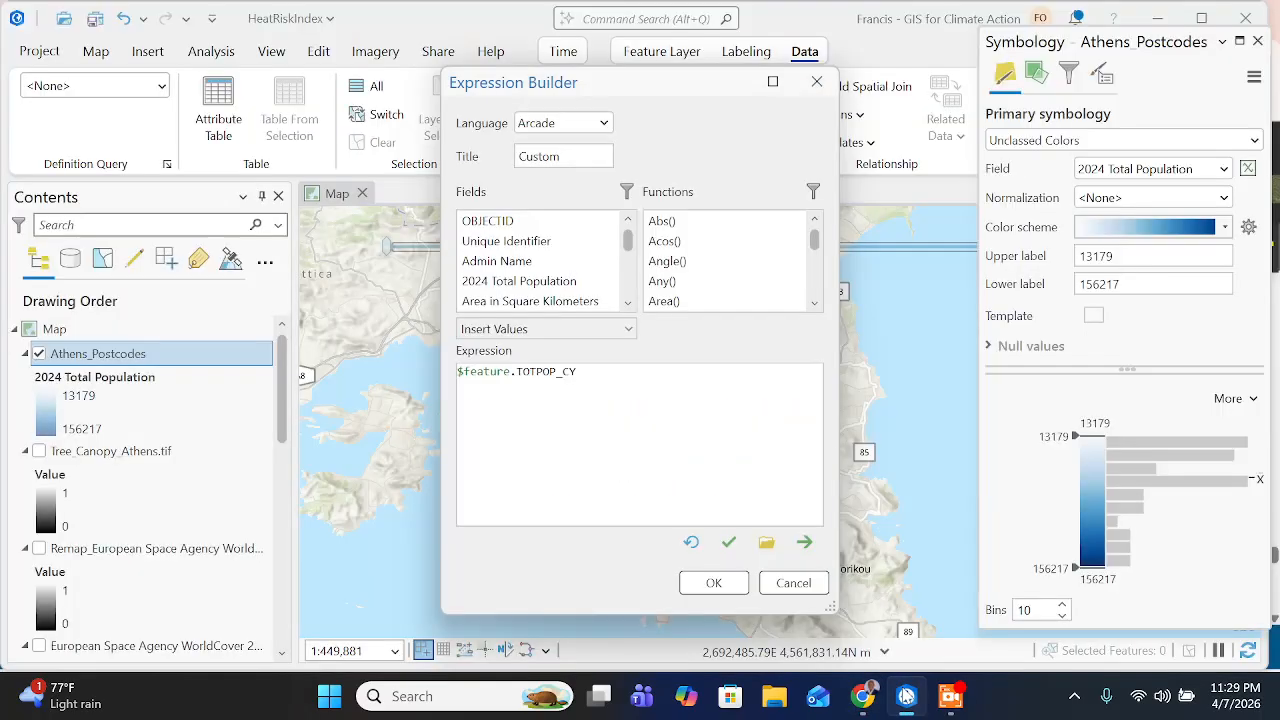
pyautogui.doubleClick(556, 373)
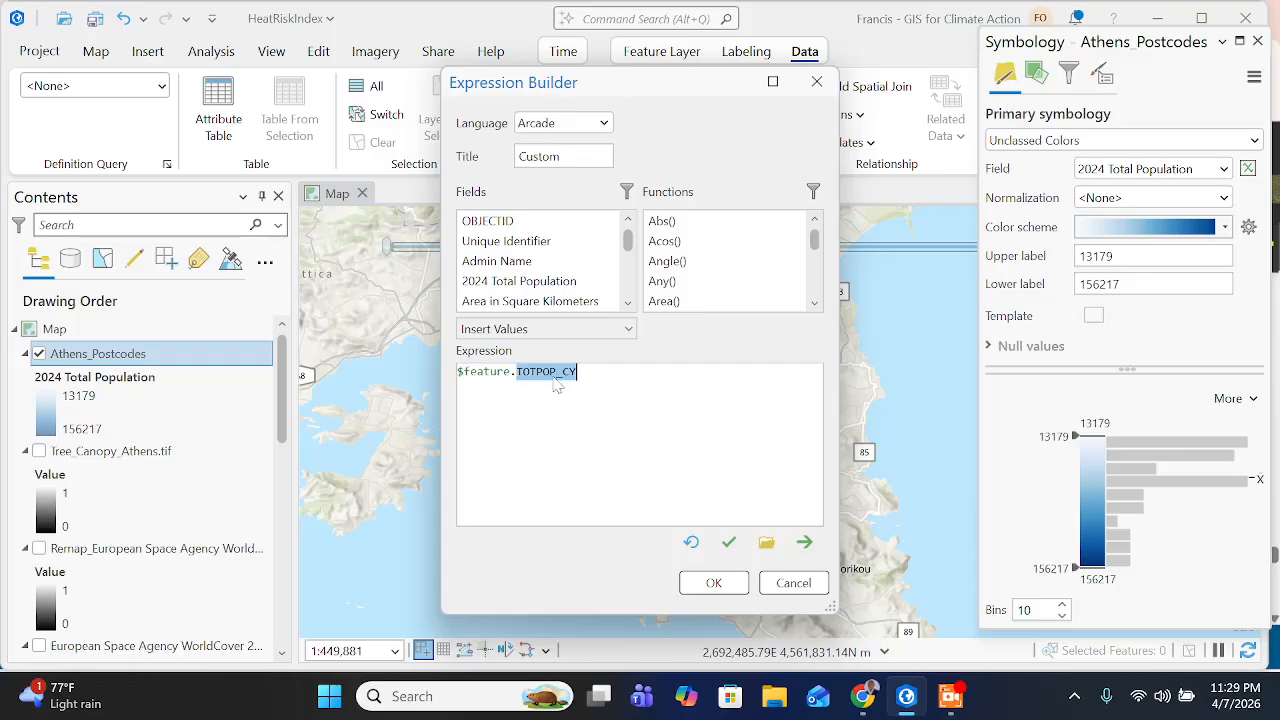
pyautogui.hotkey('ctrl', 'a')
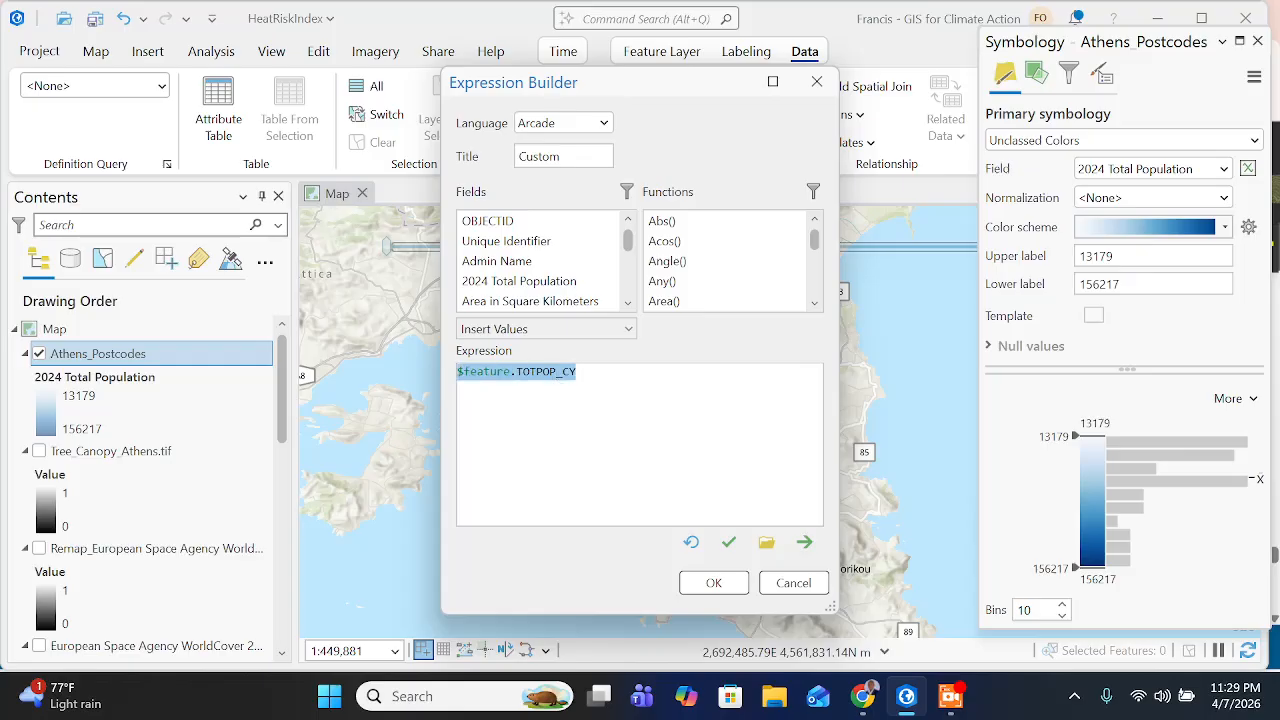
pyautogui.press('BackSpace')
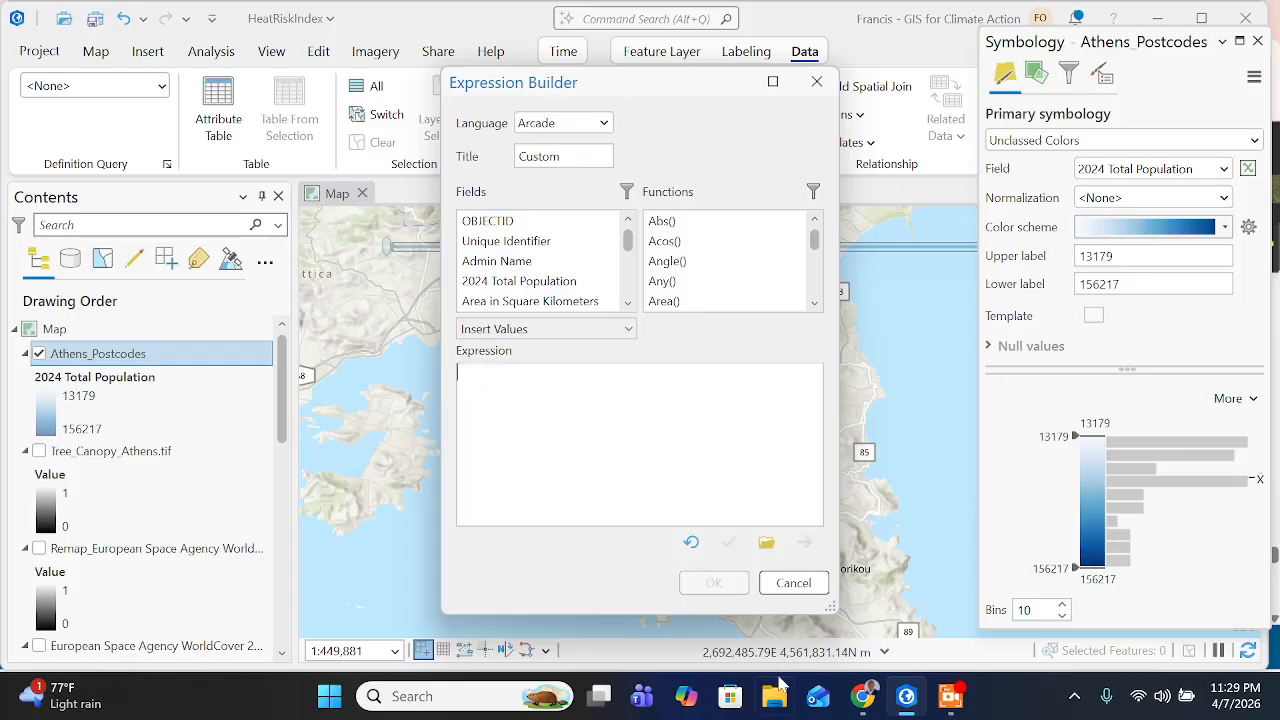
# - Switch to the training page in Chrome and read the instruction on locating Sum() in the functions list
pyautogui.click(862, 694)
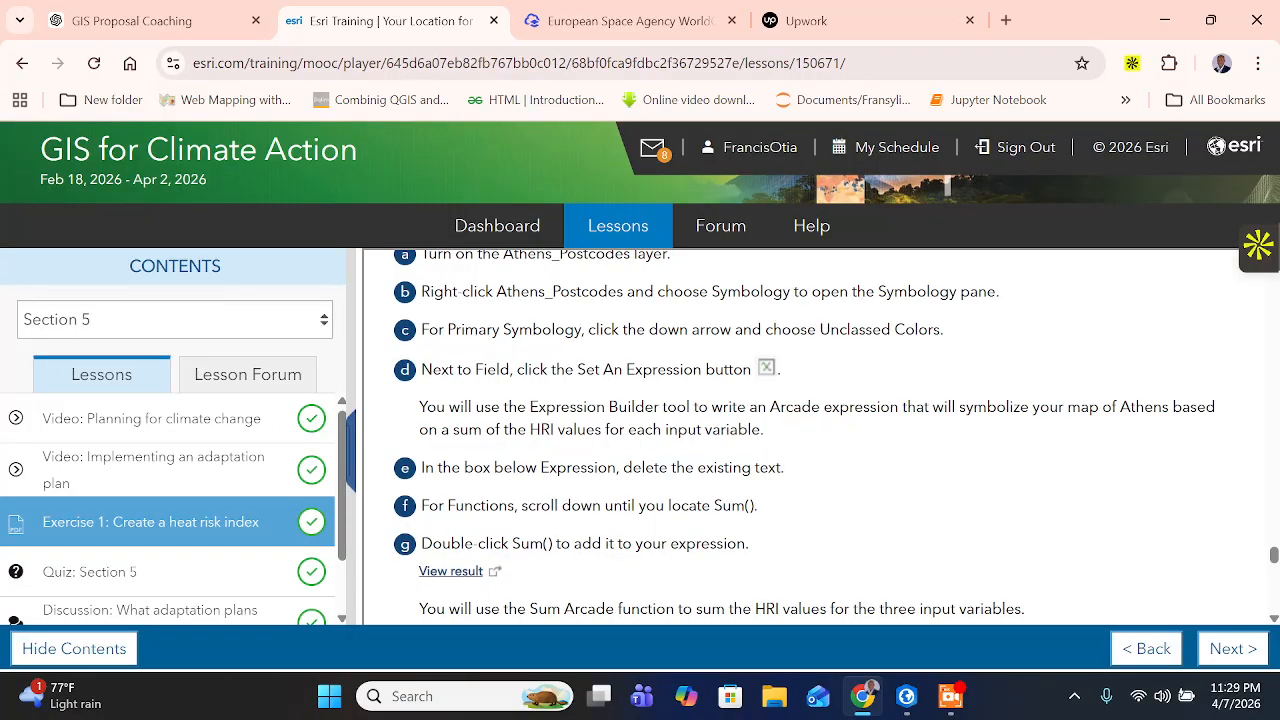
pyautogui.scroll(-1, 520, 457)
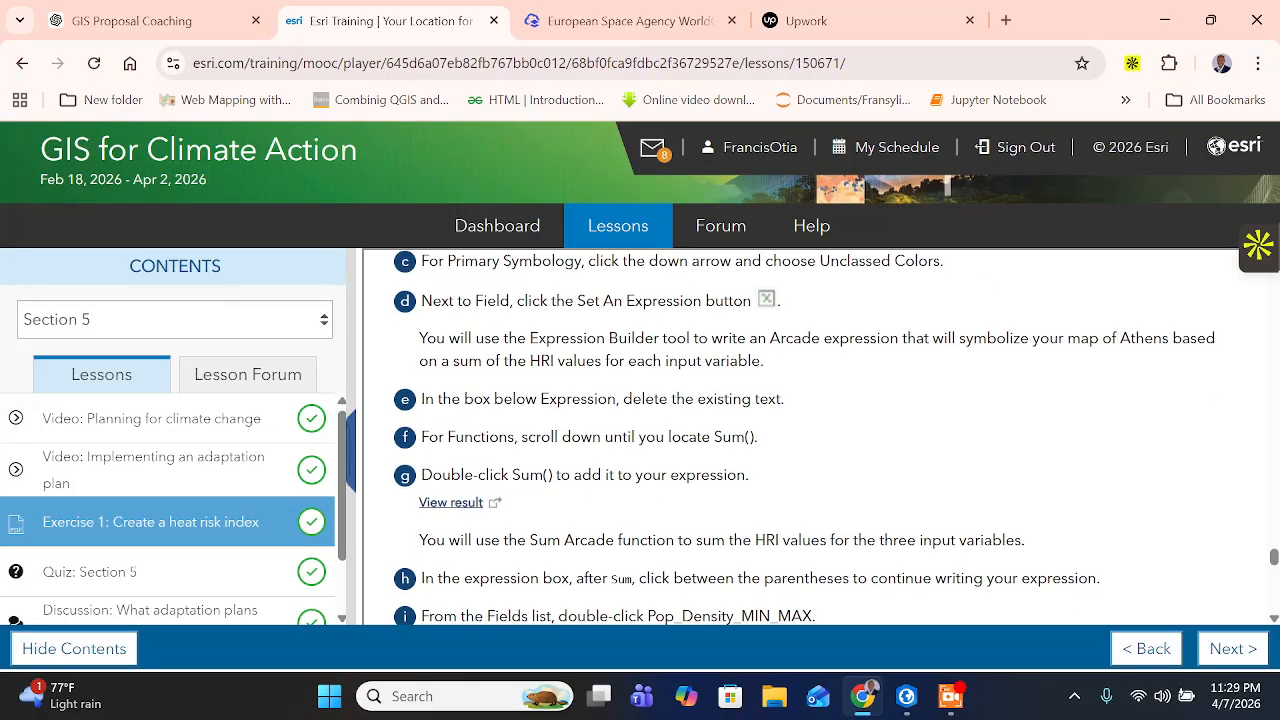
pyautogui.scroll(-1, 804, 438)
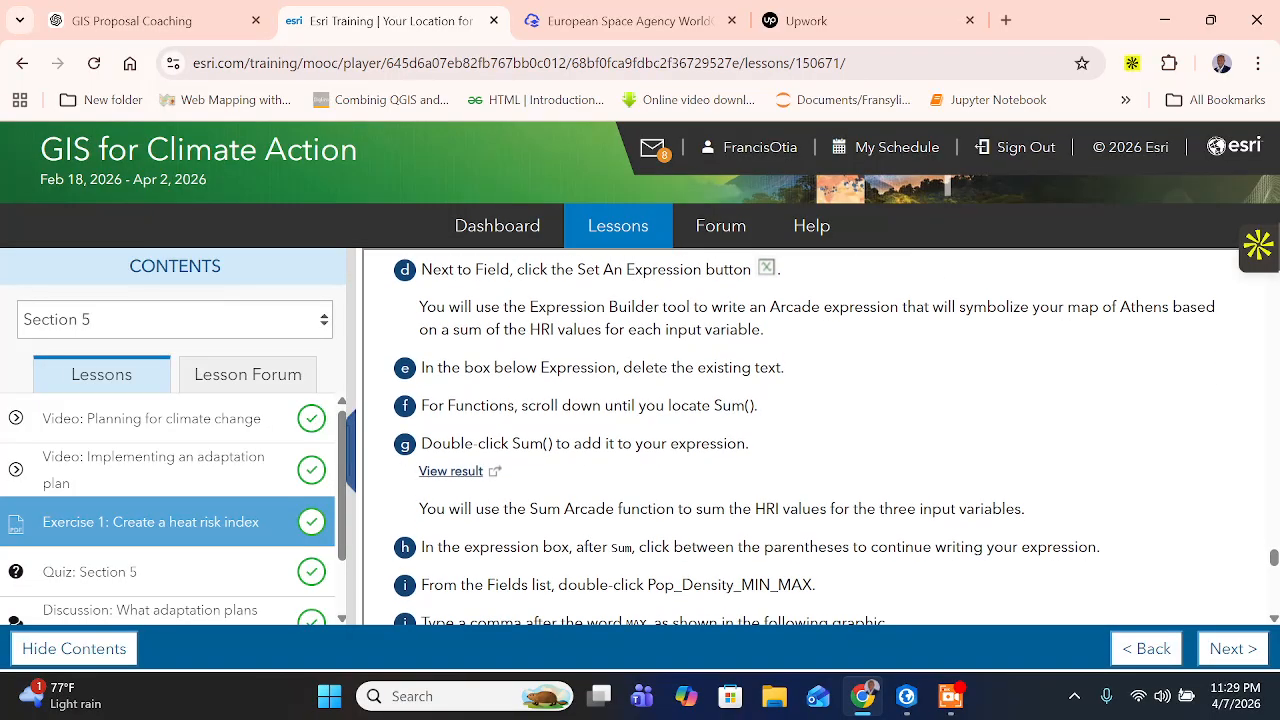
pyautogui.moveTo(549, 405); pyautogui.dragTo(768, 412)
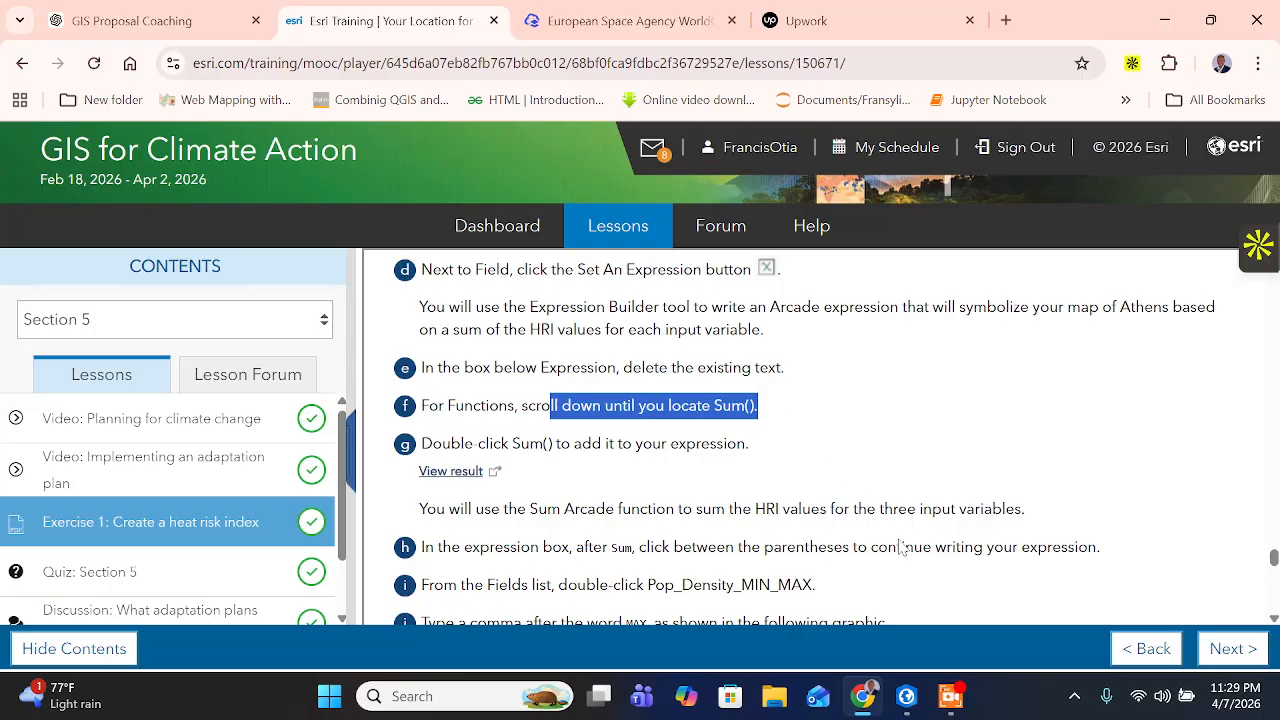
# - Locate the Sum() function in ArcGIS Pro's Expression Builder, check the training page instruction, and insert Sum() into the empty expression
pyautogui.click(906, 696)
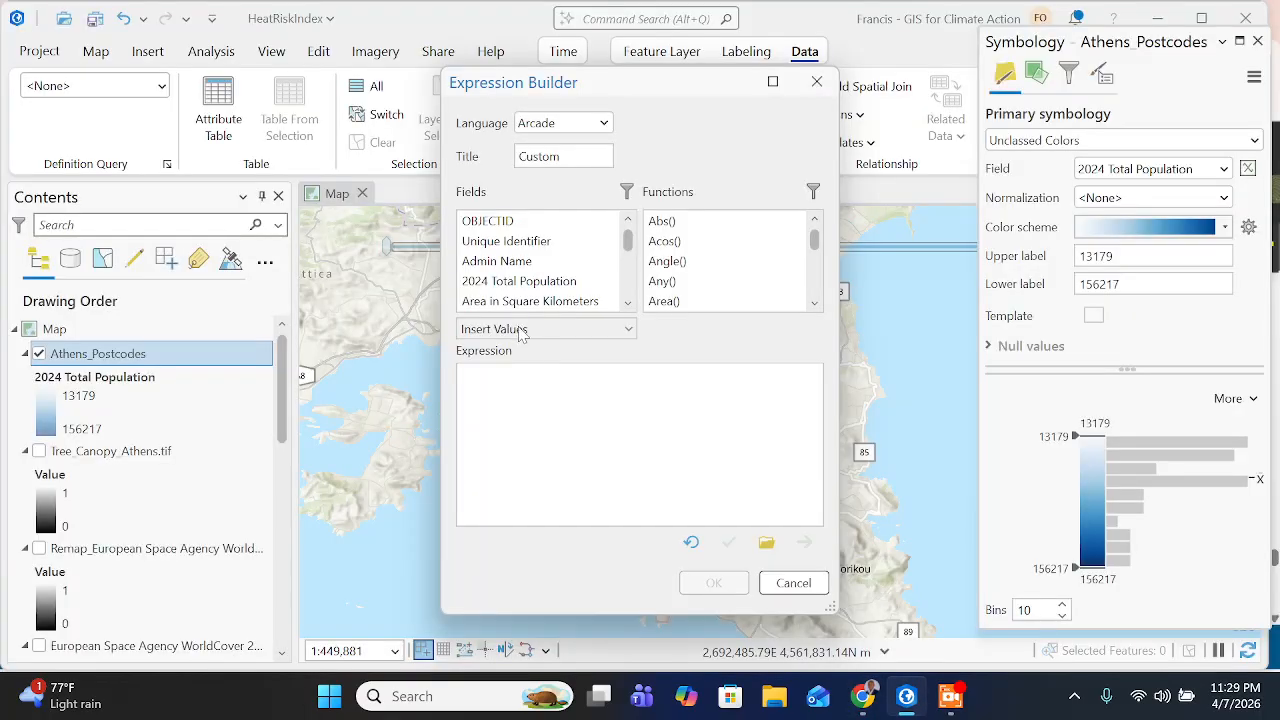
pyautogui.scroll(-7, 690, 282)
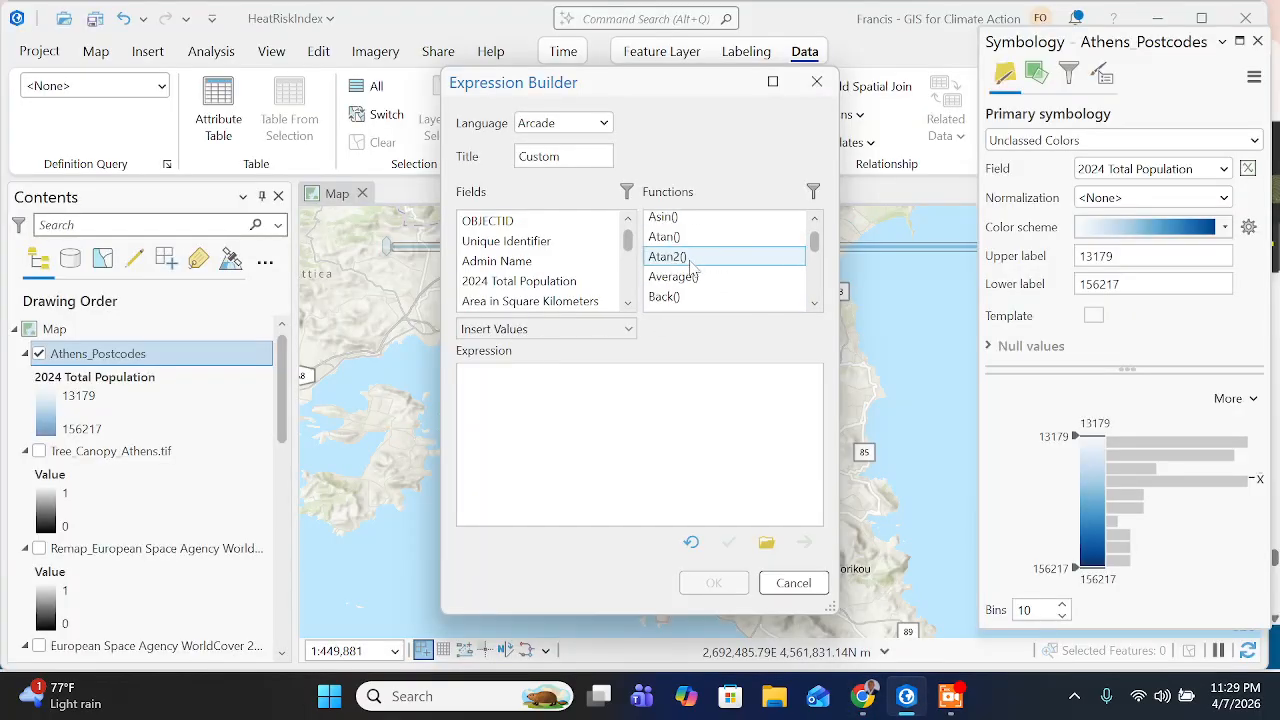
pyautogui.scroll(-15, 690, 283)
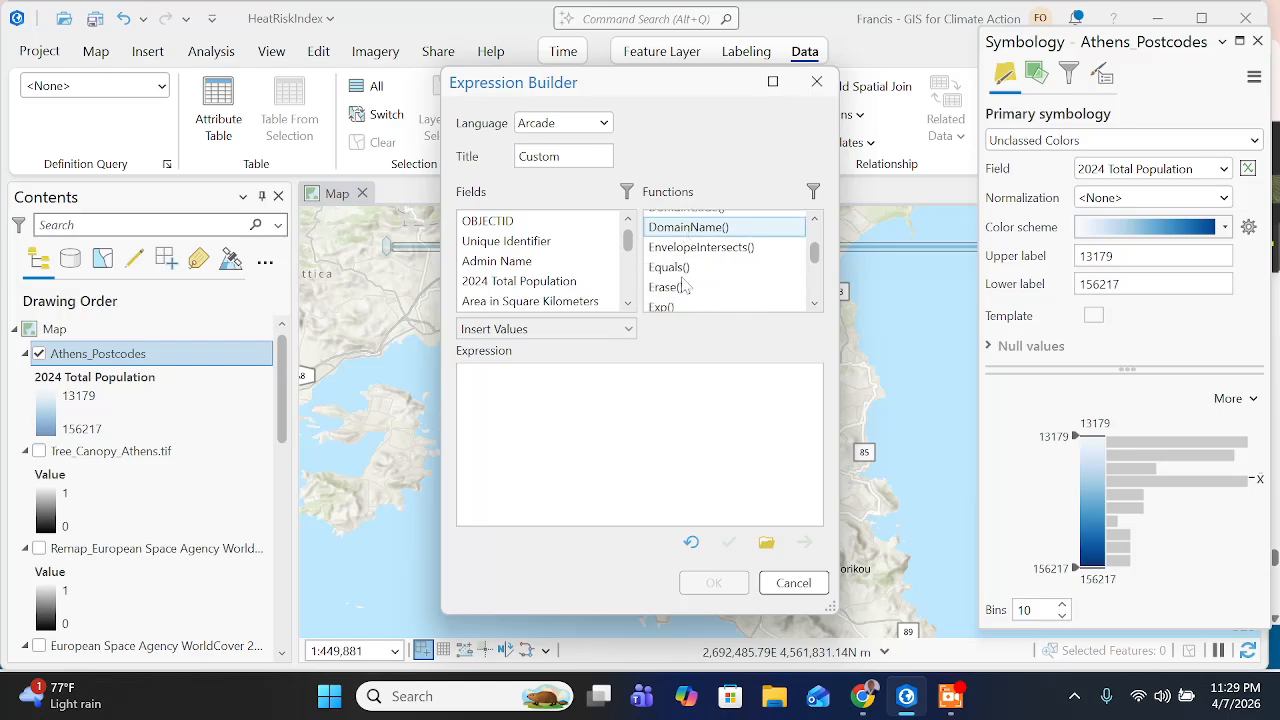
pyautogui.scroll(-20, 681, 282)
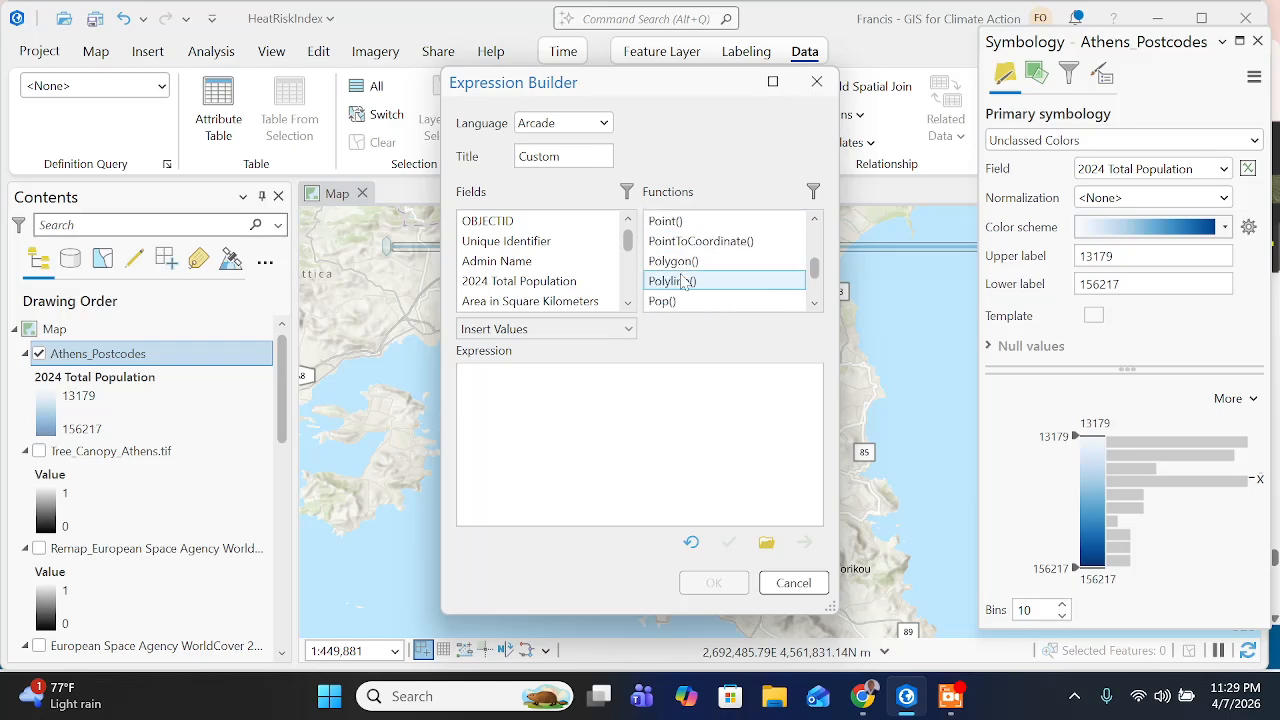
pyautogui.scroll(-1, 681, 282)
pyautogui.scroll(8, 684, 284)
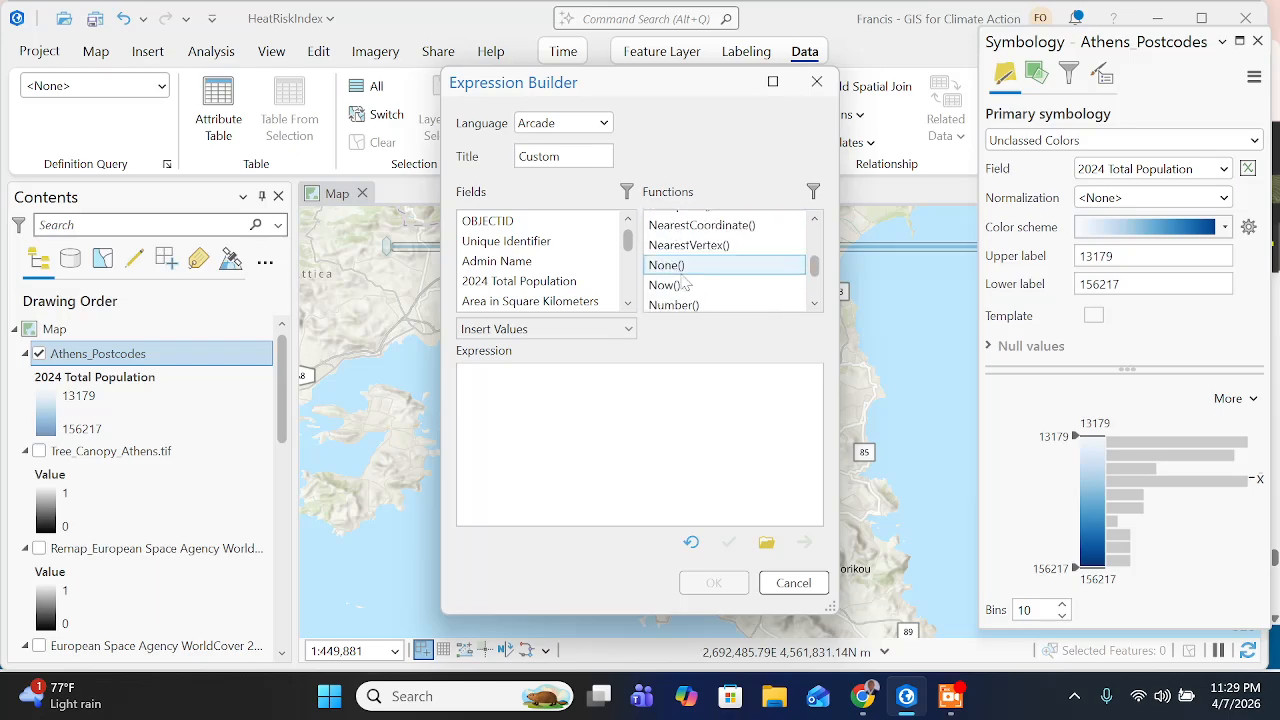
pyautogui.scroll(-13, 684, 284)
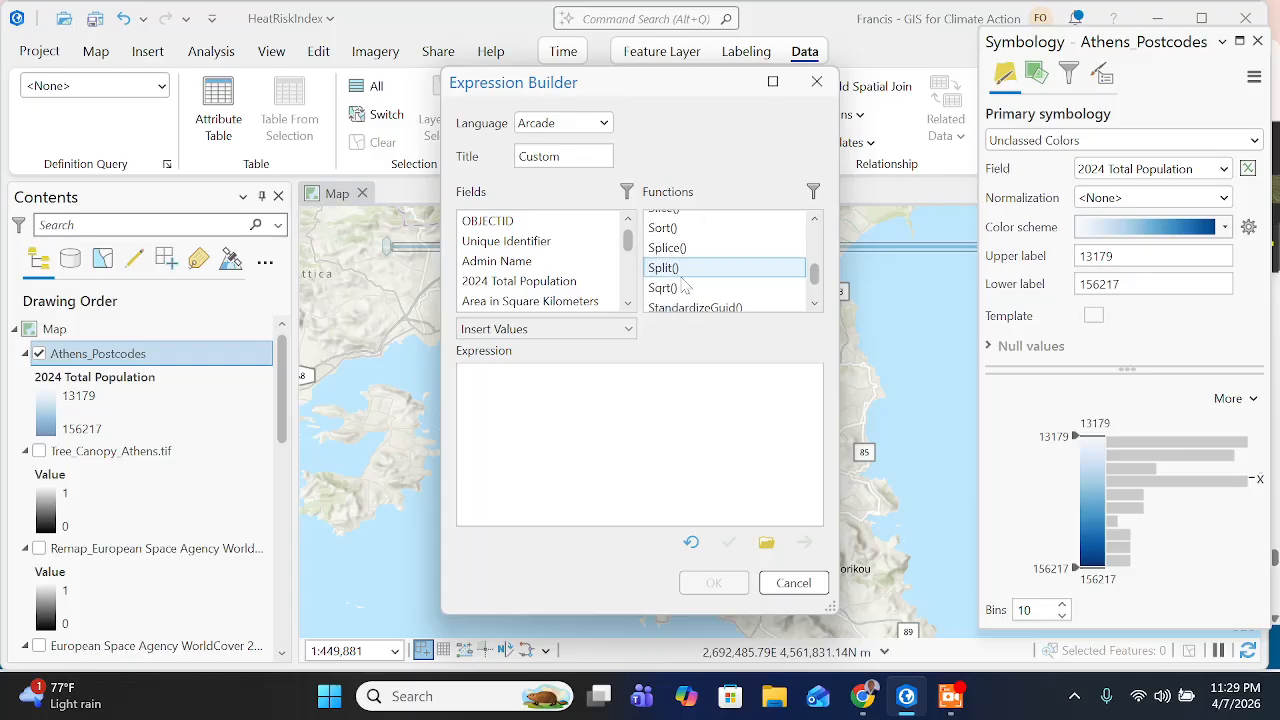
pyautogui.scroll(-5, 684, 285)
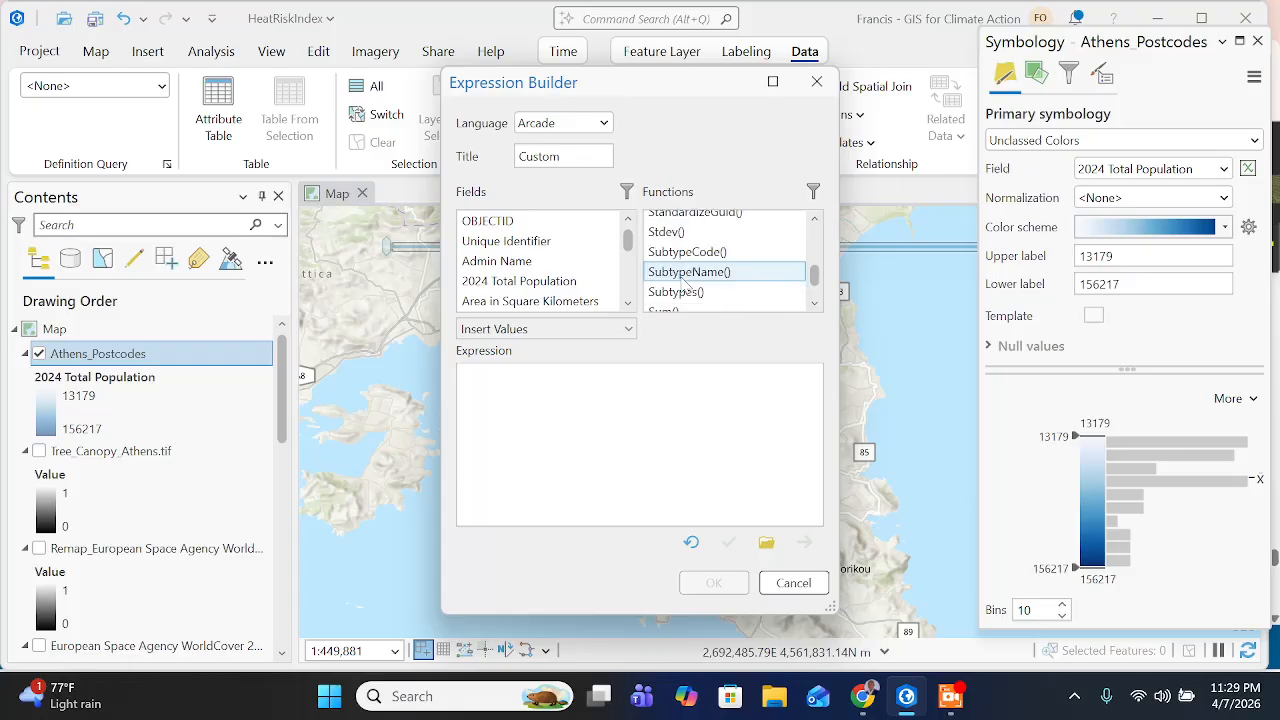
pyautogui.scroll(-7, 684, 283)
pyautogui.scroll(2, 680, 270)
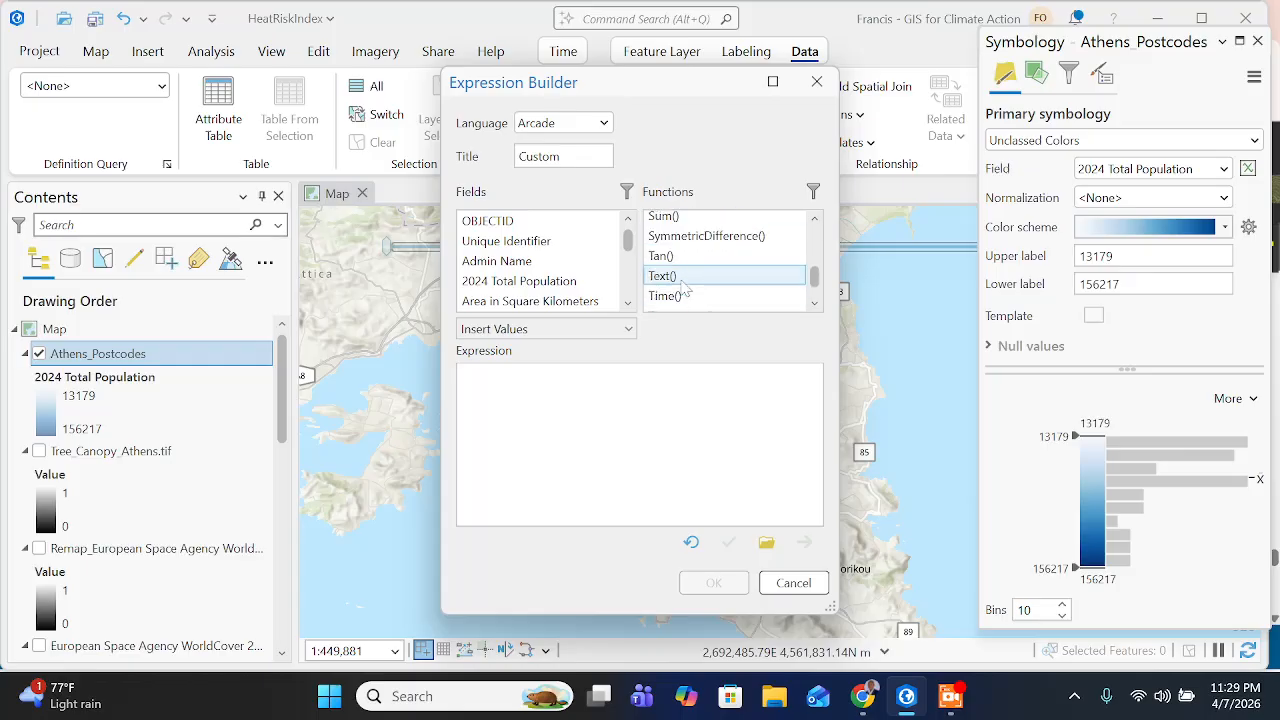
pyautogui.click(665, 217)
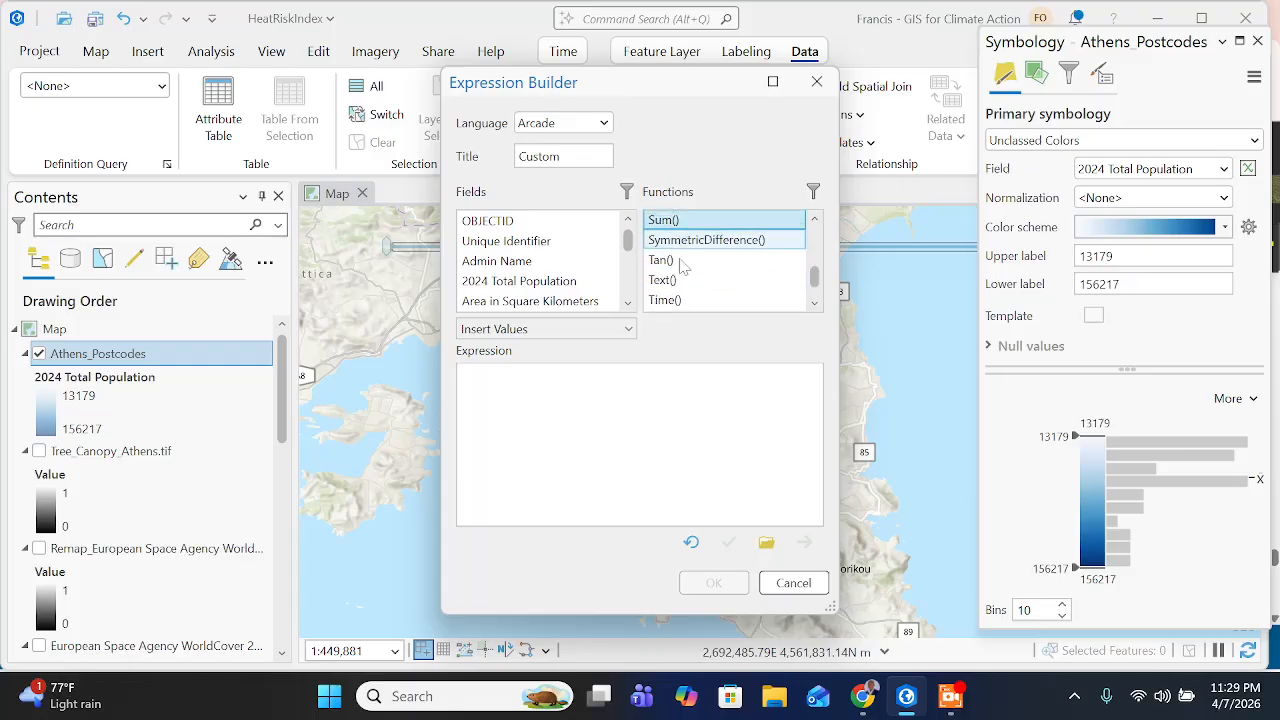
pyautogui.click(866, 697)
pyautogui.moveTo(500, 443); pyautogui.dragTo(750, 443)
pyautogui.click(906, 697)
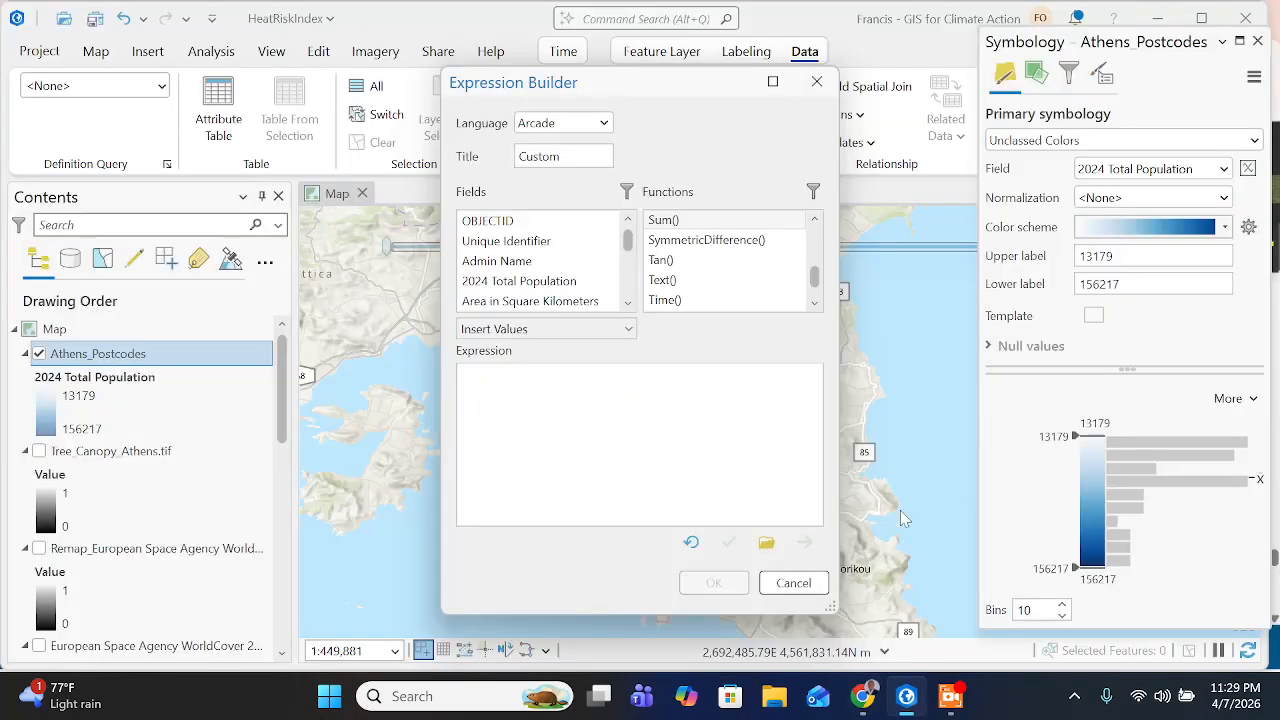
pyautogui.doubleClick(680, 226)
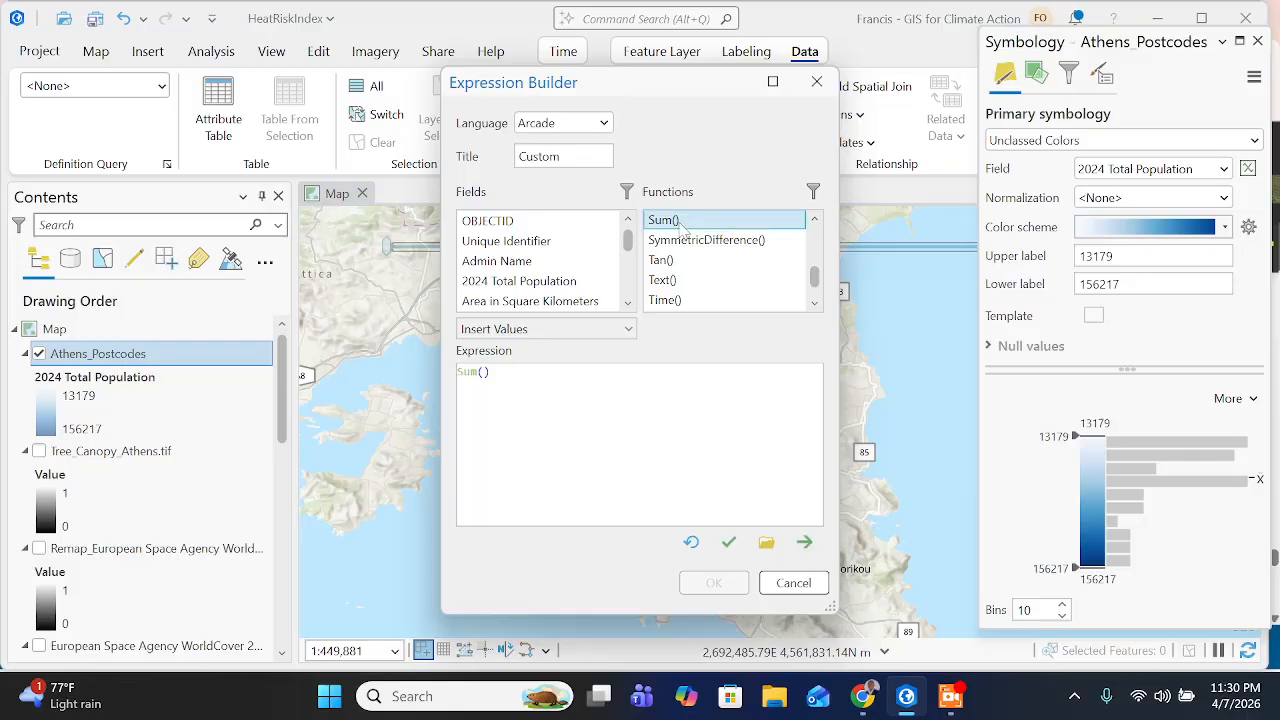
# - Switch to the training page in Chrome and read the explanation of using Sum for the three input variables' HRI values
pyautogui.click(863, 697)
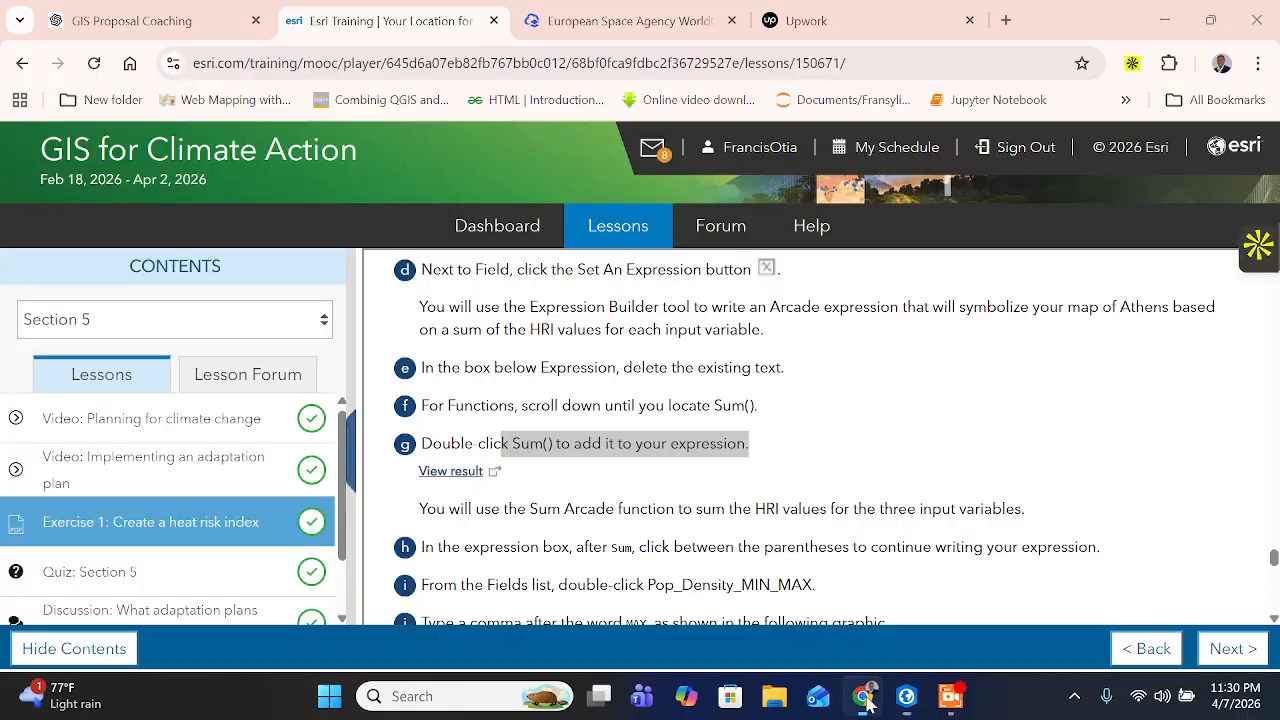
pyautogui.scroll(-1, 519, 471)
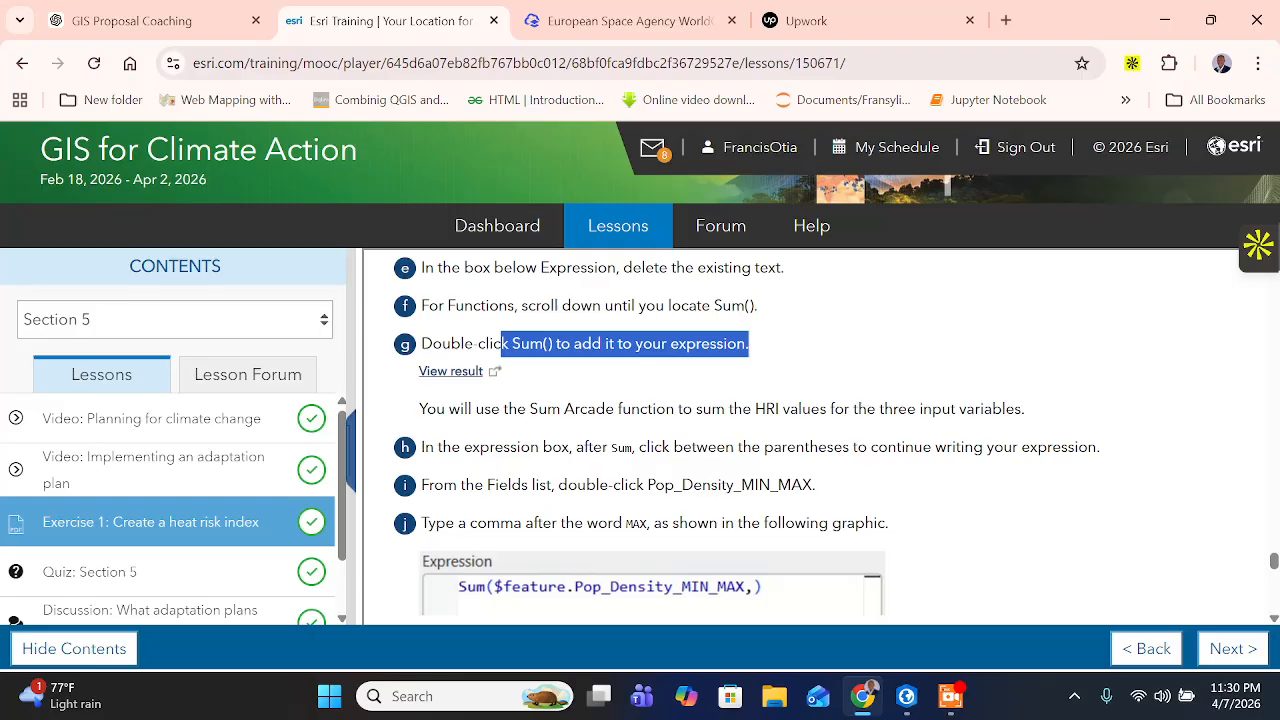
pyautogui.click(672, 409)
pyautogui.moveTo(774, 409); pyautogui.dragTo(784, 409)
pyautogui.click(850, 409)
pyautogui.moveTo(932, 409); pyautogui.dragTo(942, 409)
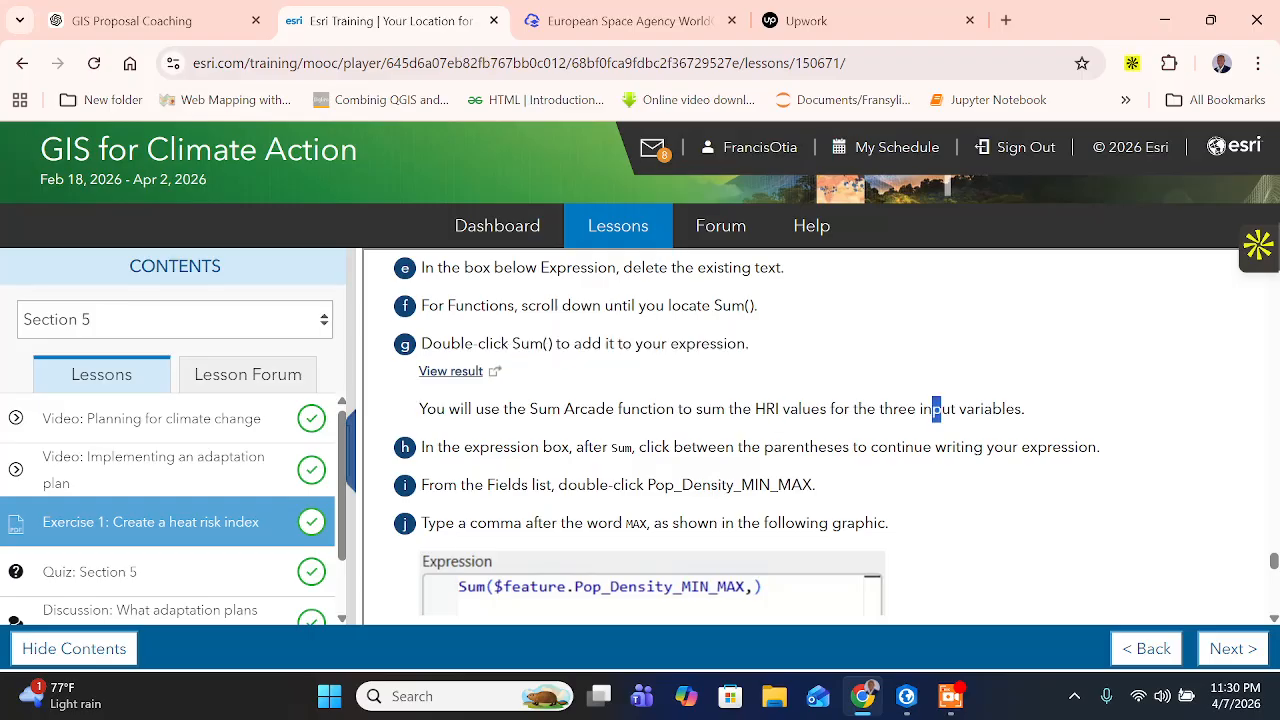
# - Read the training page's instructions on placing the cursor inside Sum's parentheses and adding the Pop_Density_MIN_MAX field
pyautogui.click(1033, 411)
pyautogui.moveTo(470, 447); pyautogui.dragTo(572, 447)
pyautogui.moveTo(680, 447); pyautogui.dragTo(896, 447)
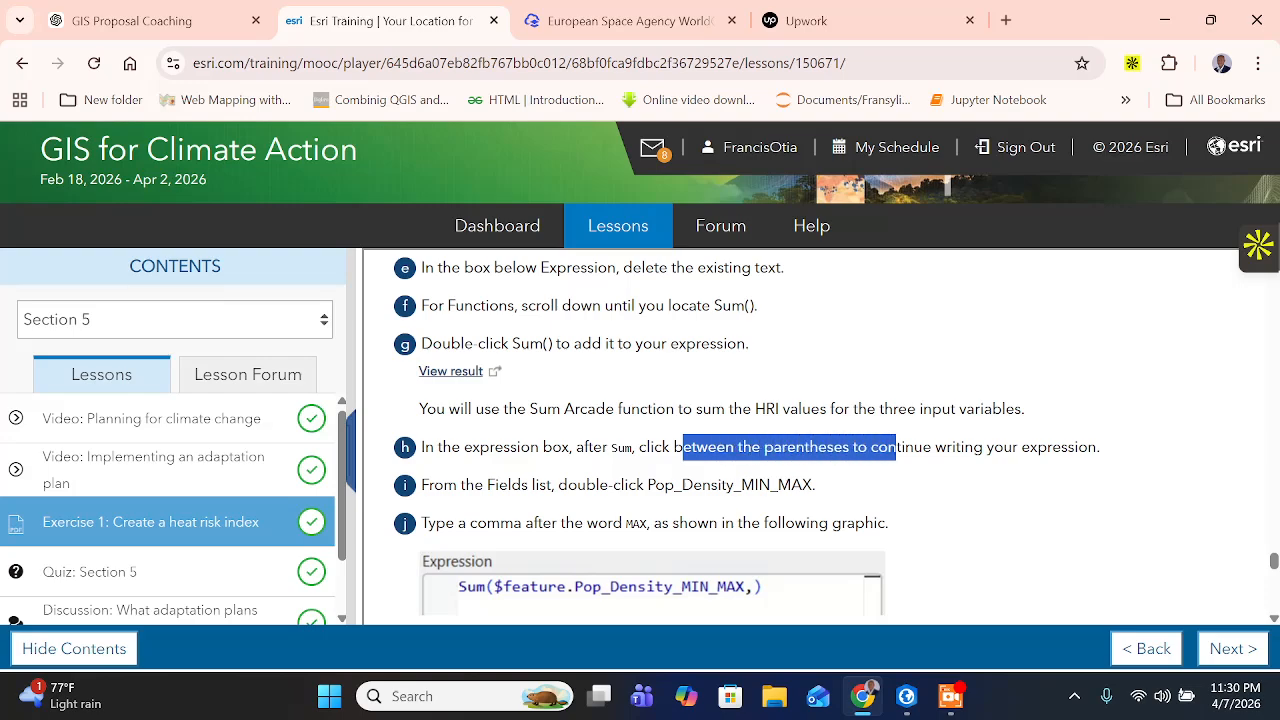
pyautogui.moveTo(896, 447); pyautogui.dragTo(984, 447)
pyautogui.click(458, 485)
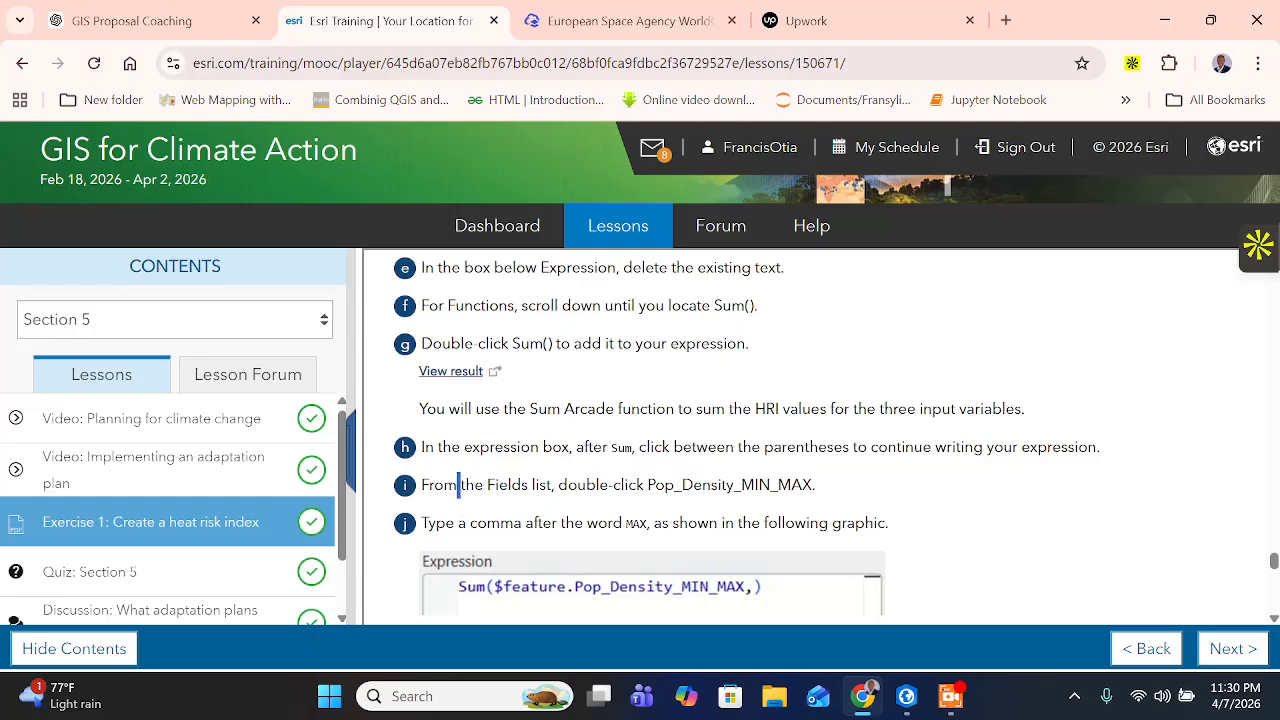
pyautogui.moveTo(608, 485); pyautogui.dragTo(828, 490)
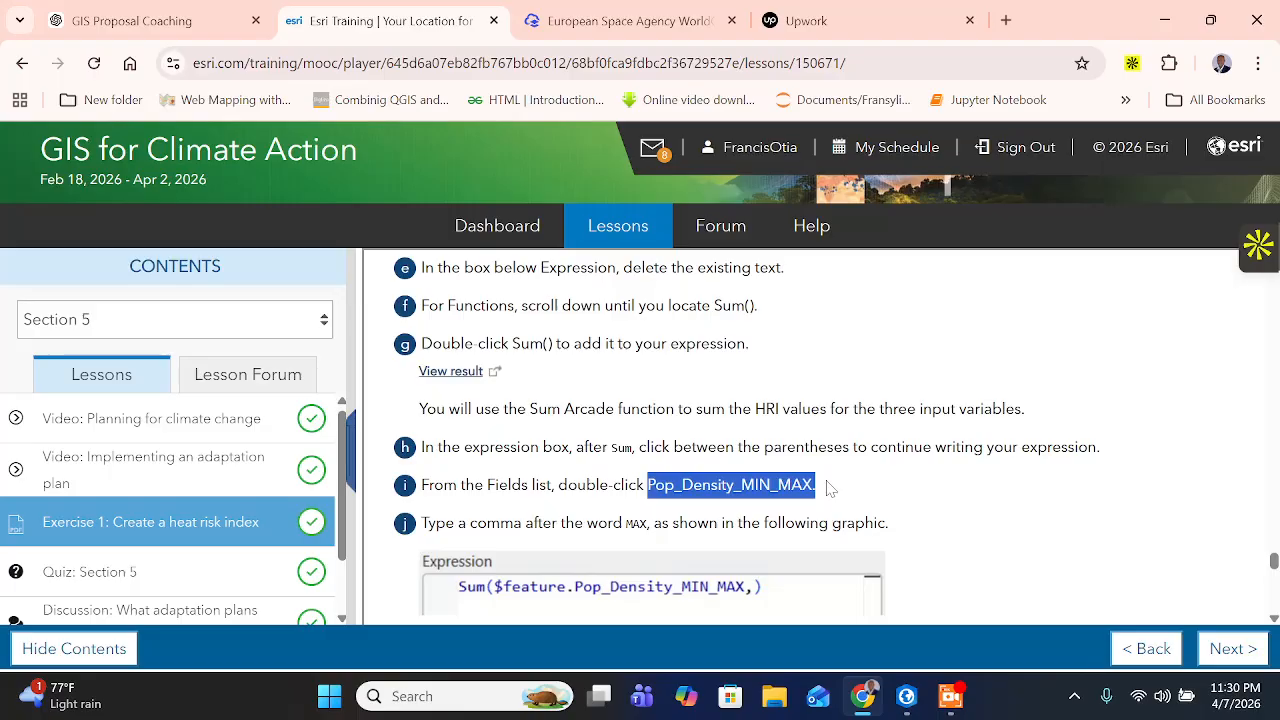
# - Switch to ArcGIS Pro and insert the Pop_Density_MIN_MAX field inside the Sum() parentheses of the Arcade expression
pyautogui.click(906, 696)
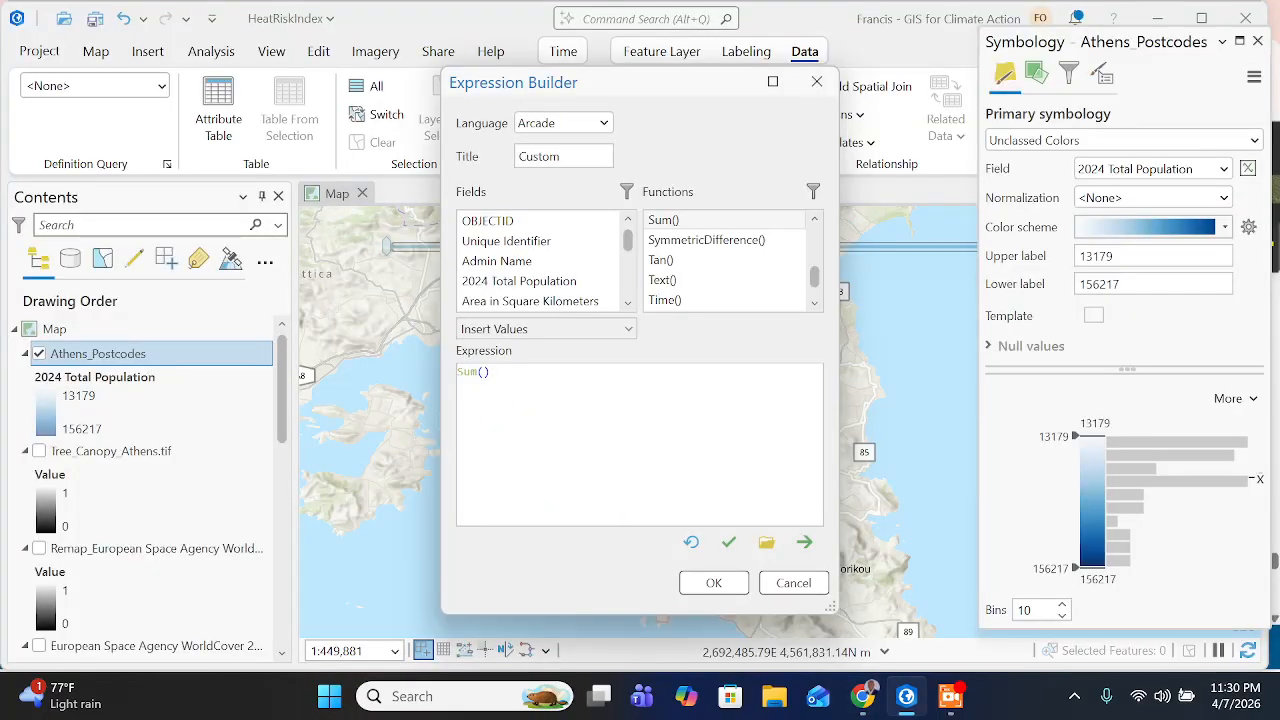
pyautogui.click(866, 694)
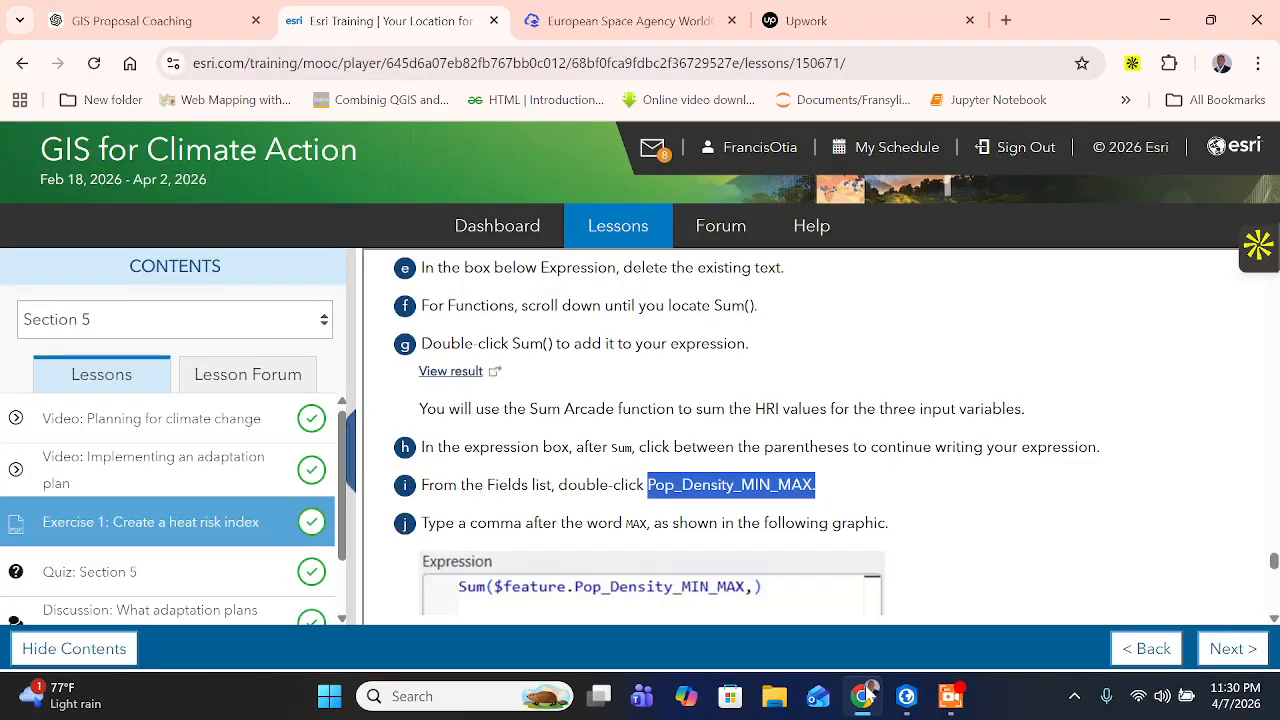
pyautogui.click(906, 696)
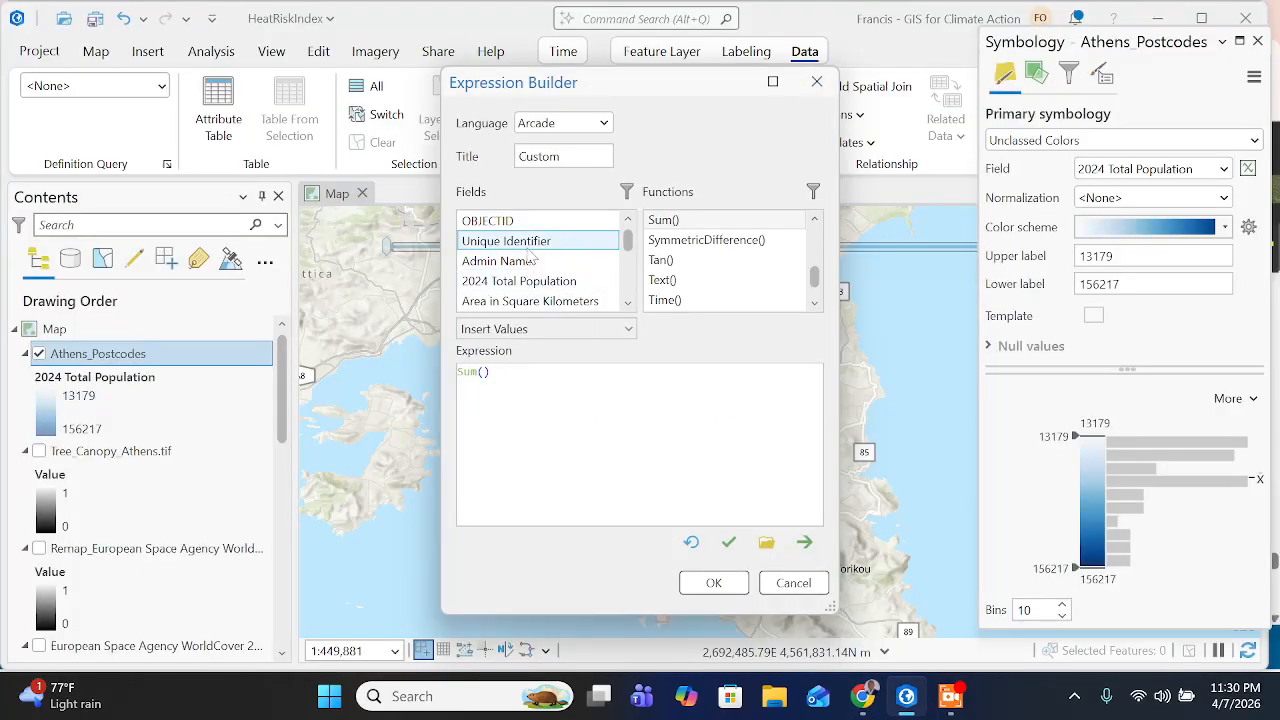
pyautogui.scroll(-5, 530, 258)
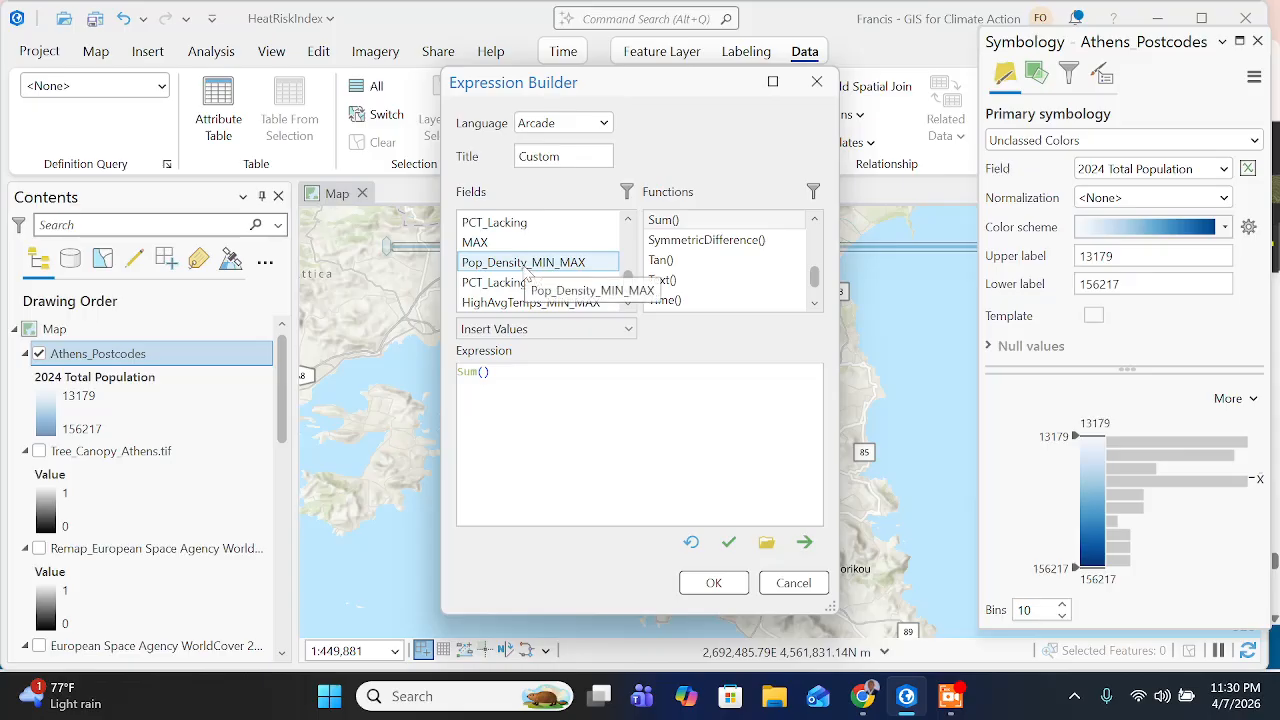
pyautogui.doubleClick(512, 264)
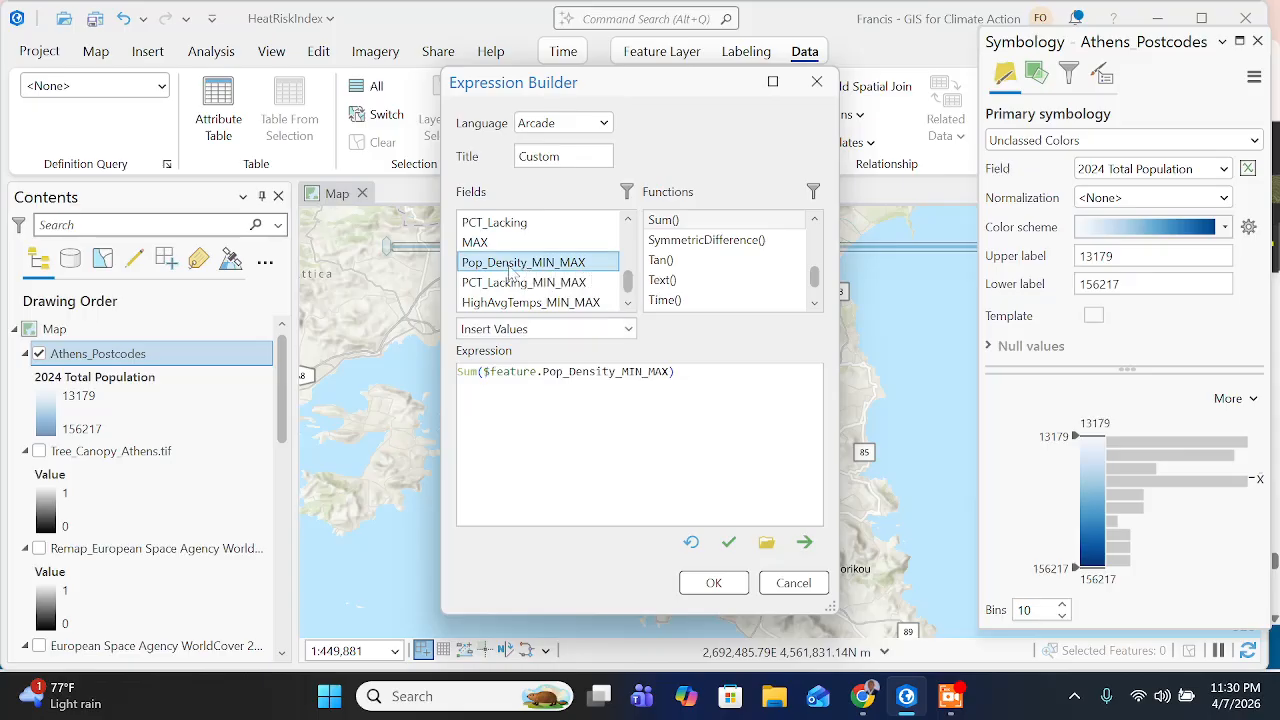
# - Switch to the training page in Chrome and read the instructions on adding a comma and the PCT_Lacking_MIN_MAX field
pyautogui.click(861, 699)
pyautogui.scroll(-1, 547, 456)
pyautogui.moveTo(565, 423); pyautogui.dragTo(806, 423)
pyautogui.scroll(-1, 686, 454)
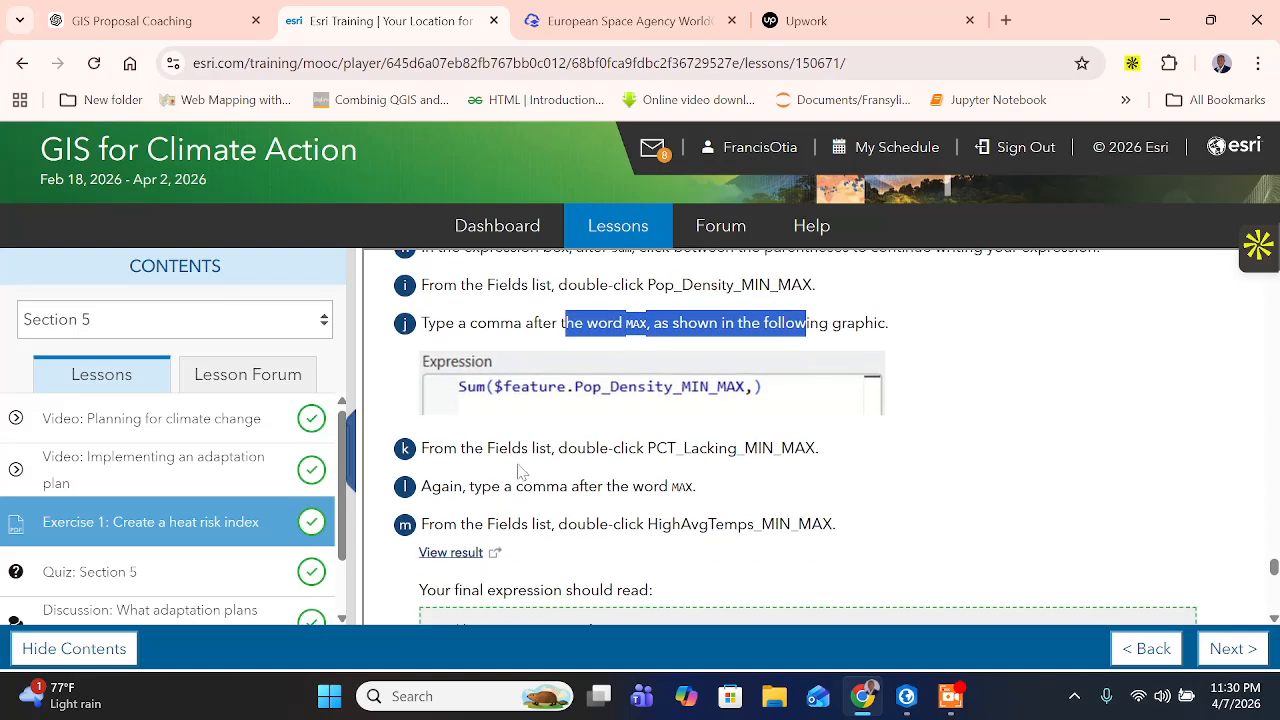
pyautogui.click(519, 448)
pyautogui.moveTo(647, 448); pyautogui.dragTo(816, 448)
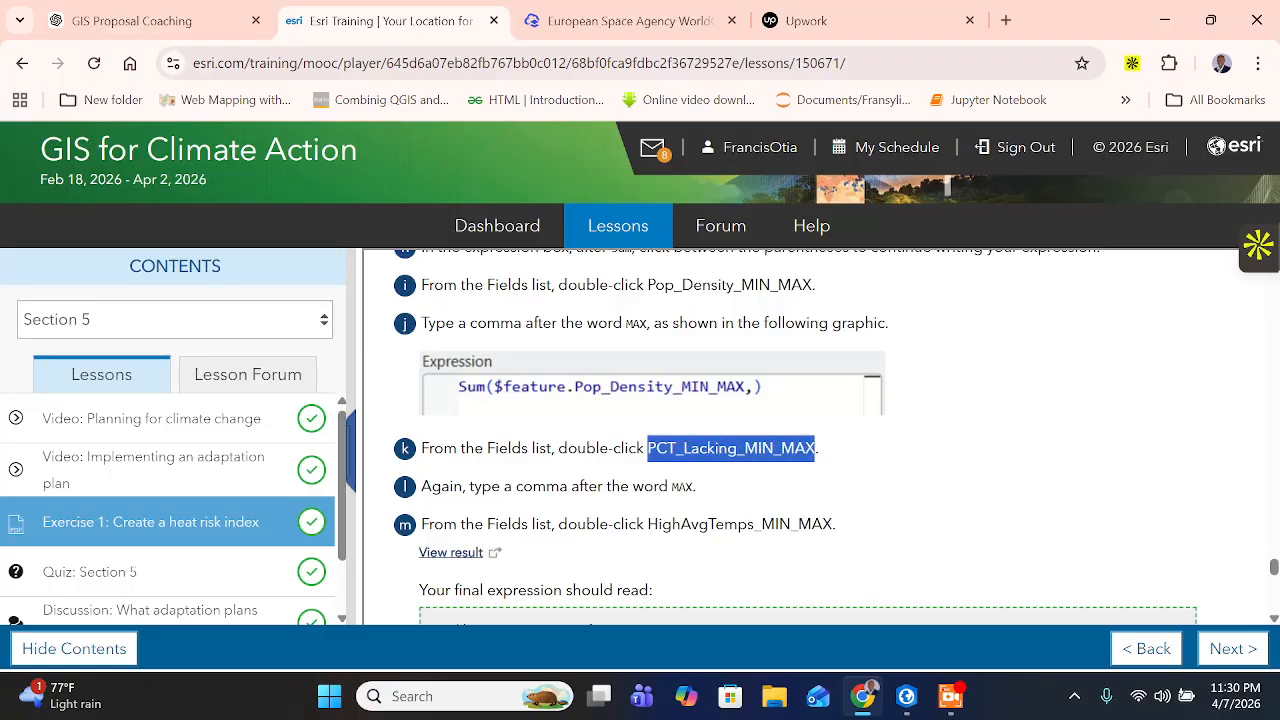
# - In ArcGIS Pro, add PCT_Lacking_MIN_MAX and HighAvgTemps_MIN_MAX to the Sum expression as comma-separated arguments after Pop_Density_MIN_MAX
pyautogui.click(908, 697)
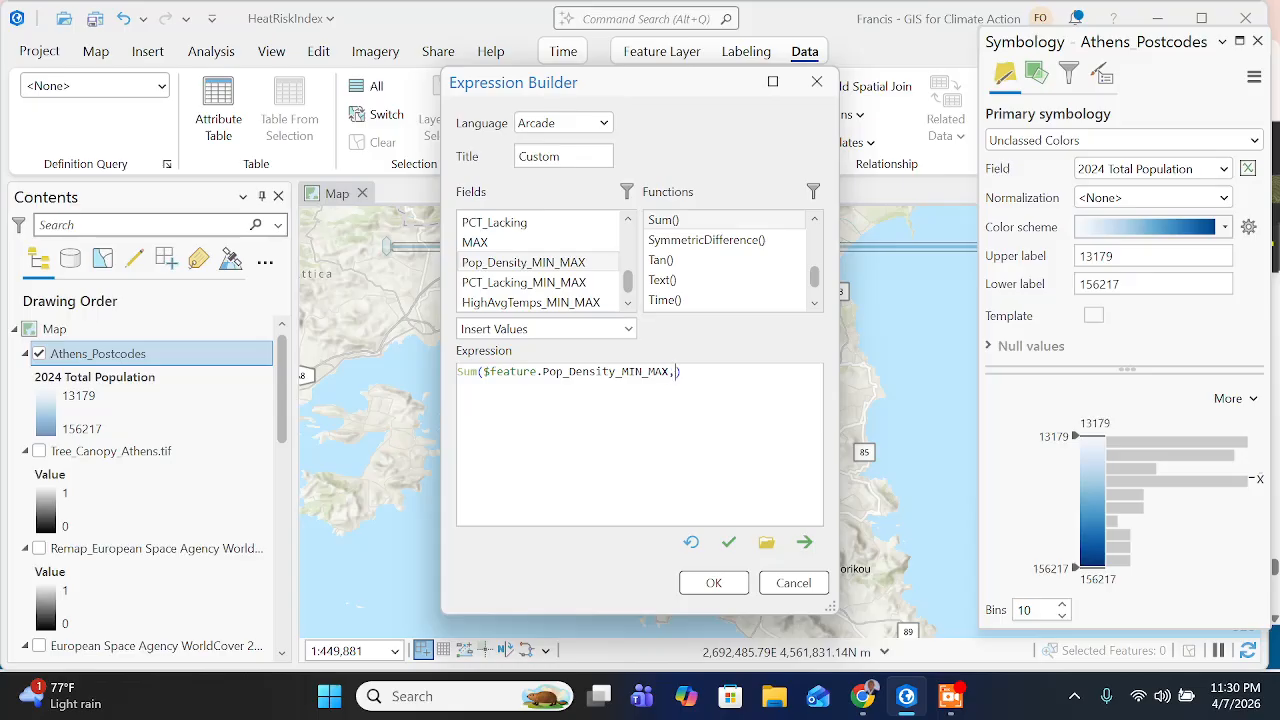
pyautogui.doubleClick(540, 286)
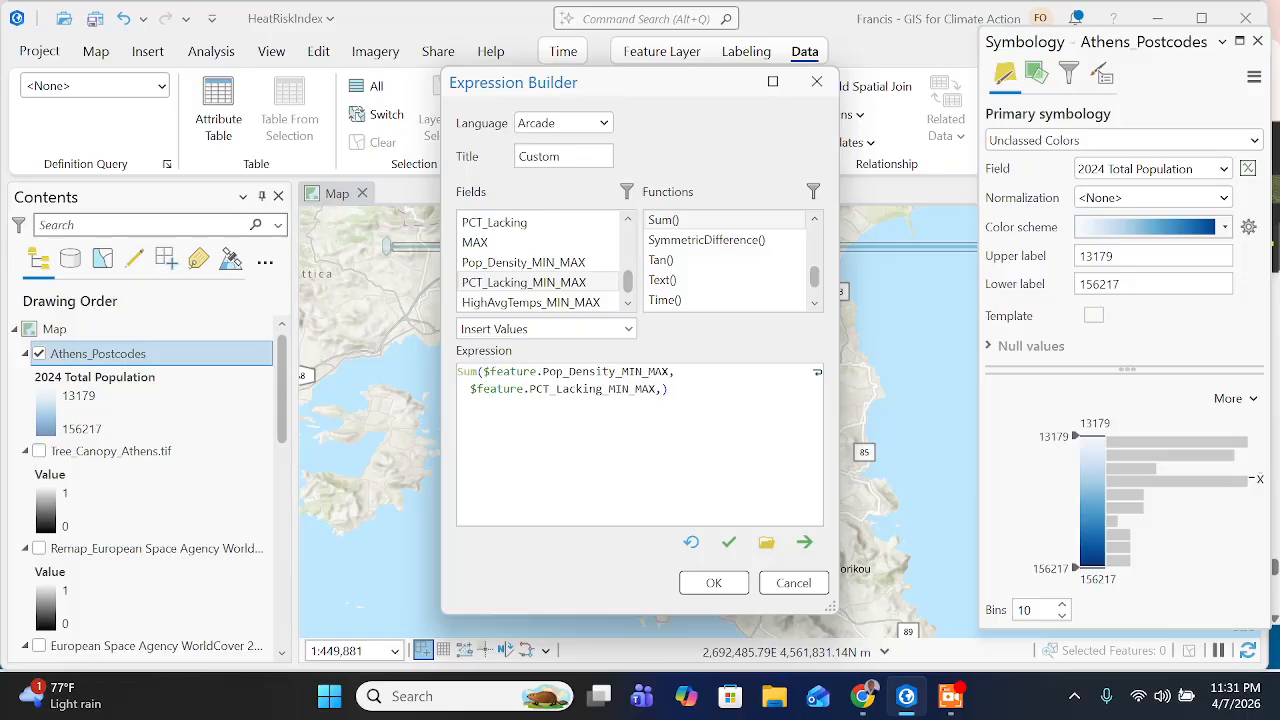
pyautogui.doubleClick(572, 303)
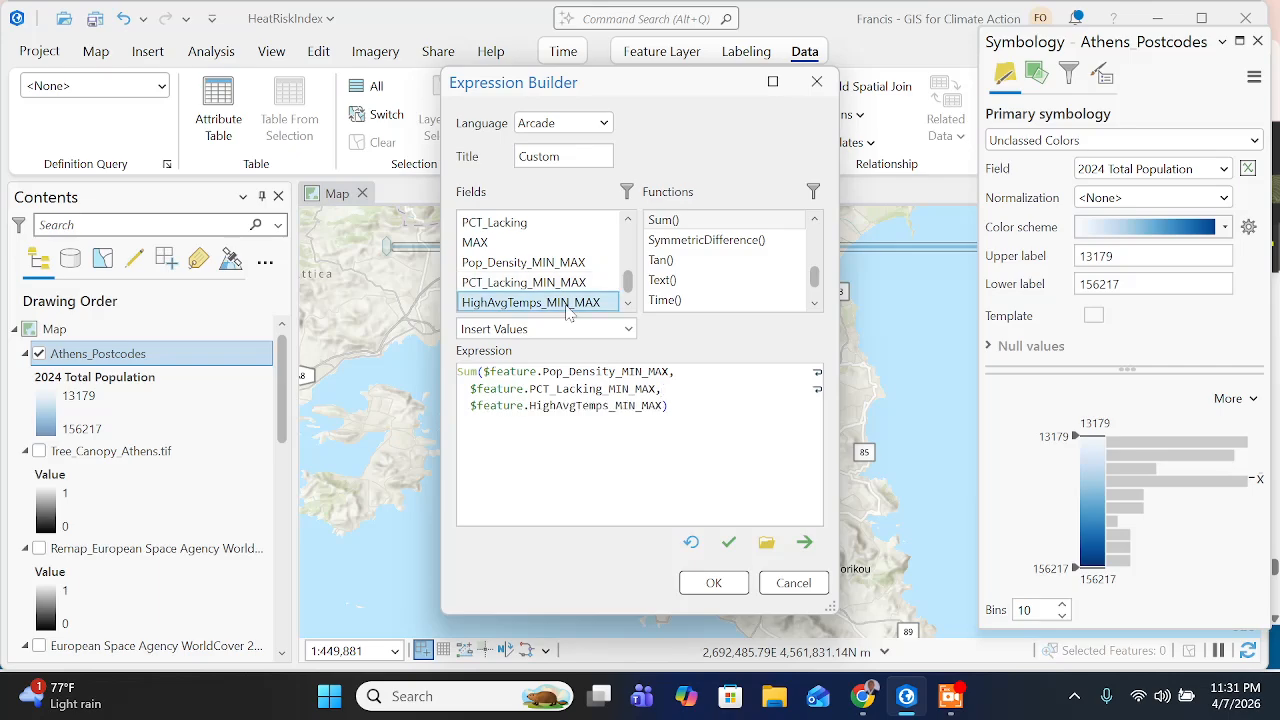
# - Check the final Sum expression on the training page in Chrome, and apply the completed Arcade expression in ArcGIS Pro
pyautogui.click(862, 696)
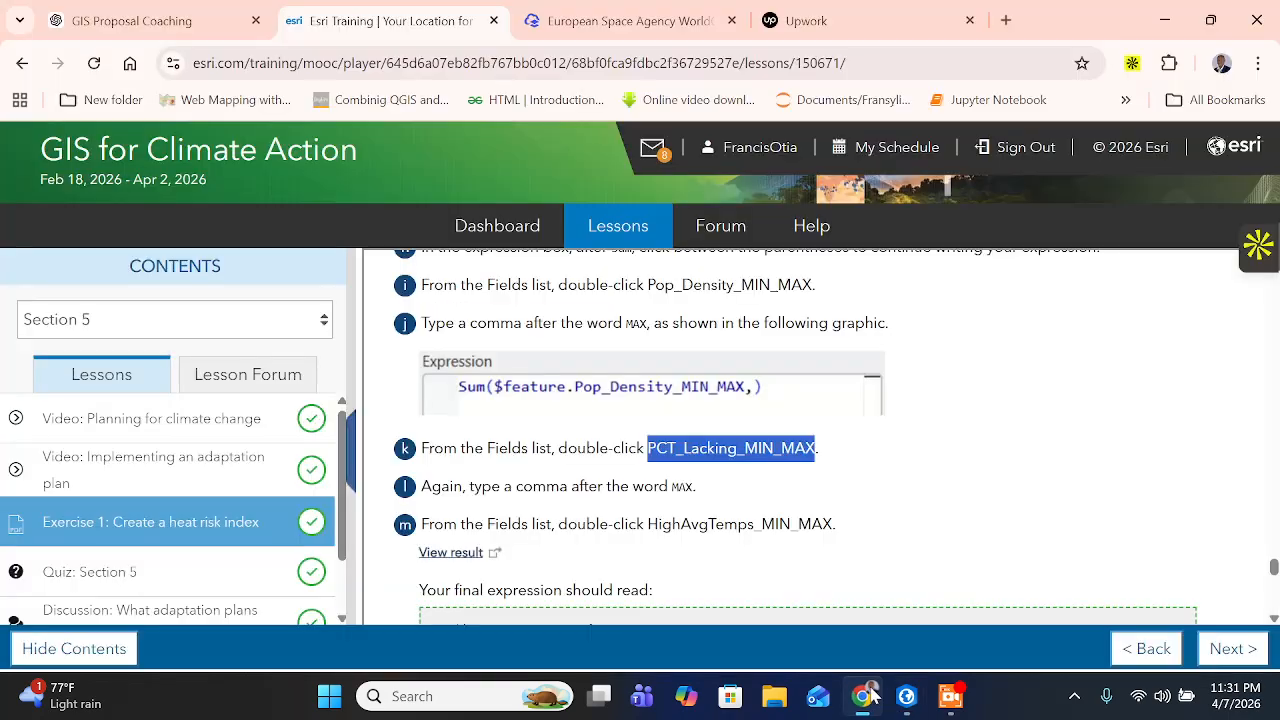
pyautogui.scroll(-1, 595, 470)
pyautogui.click(432, 529)
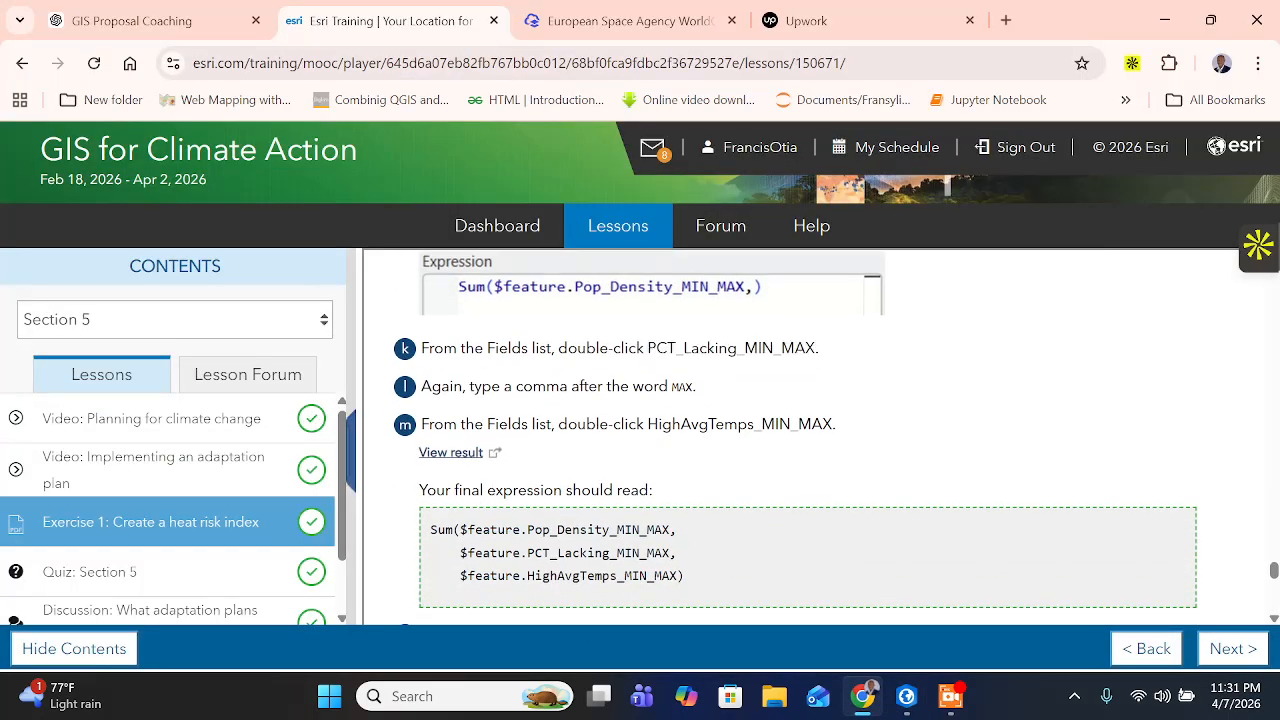
pyautogui.moveTo(484, 424); pyautogui.dragTo(798, 424)
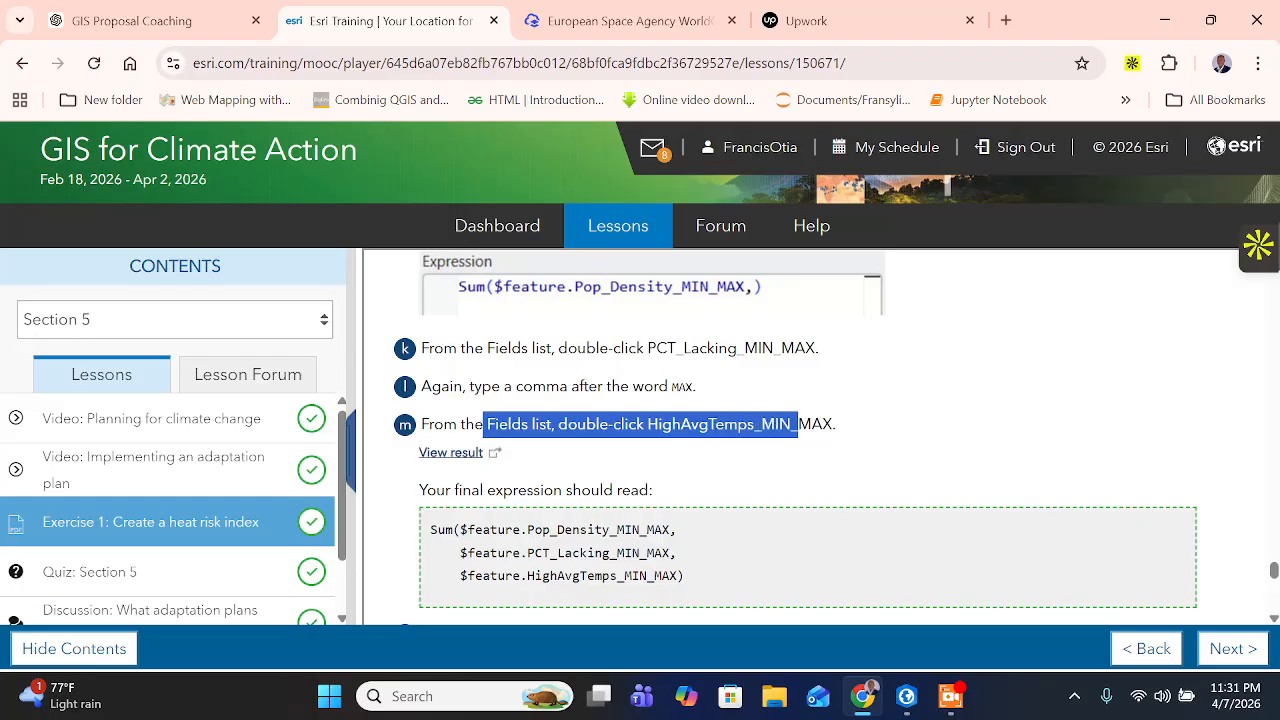
pyautogui.scroll(-1, 771, 424)
pyautogui.scroll(-1, 837, 435)
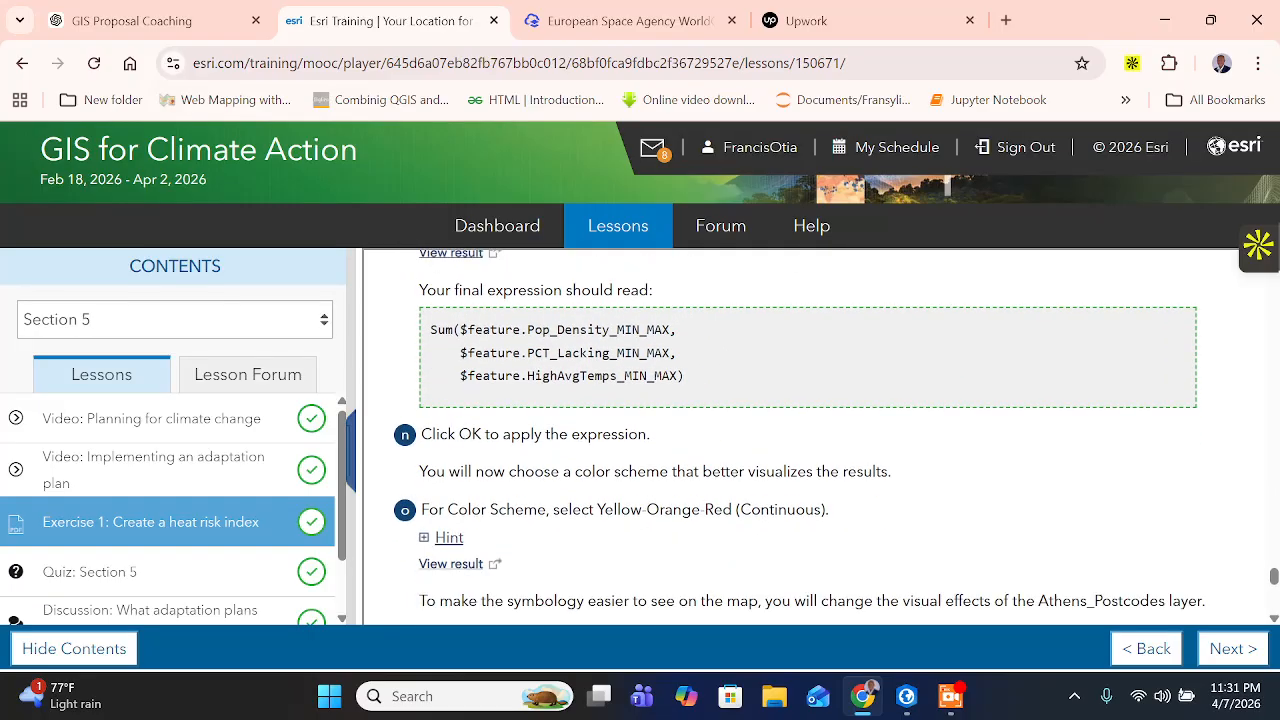
pyautogui.click(906, 700)
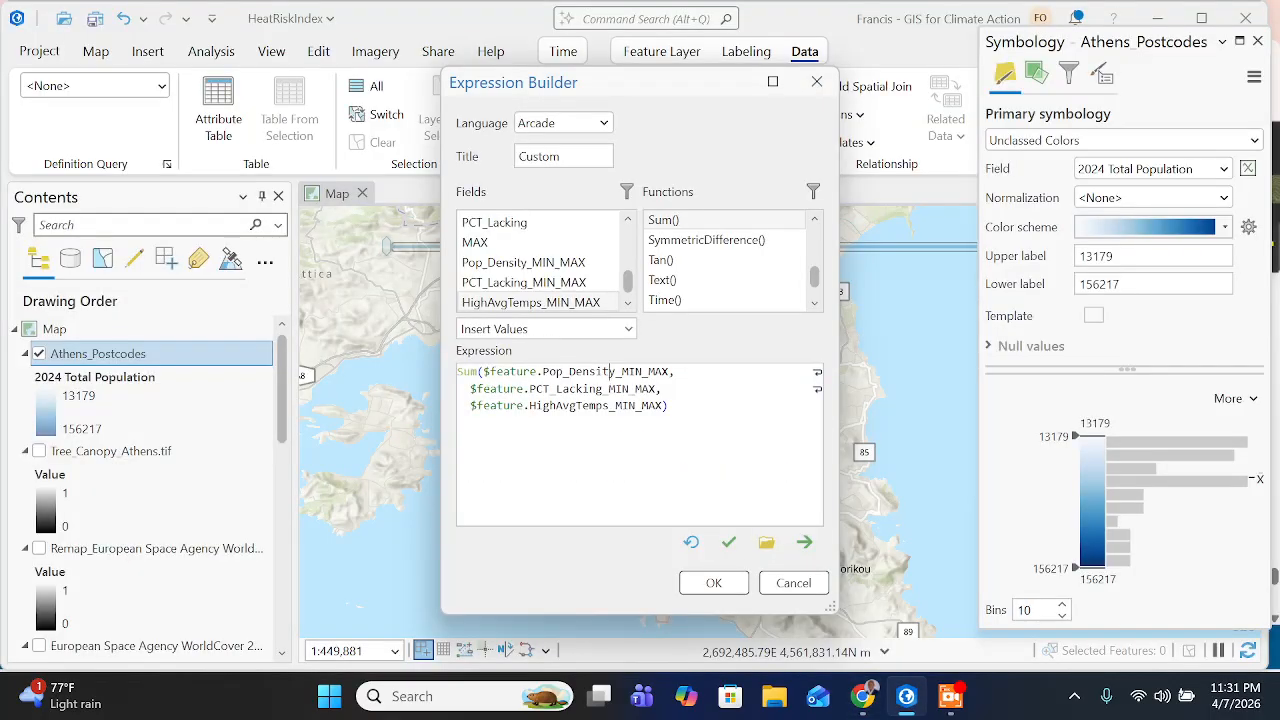
pyautogui.click(713, 583)
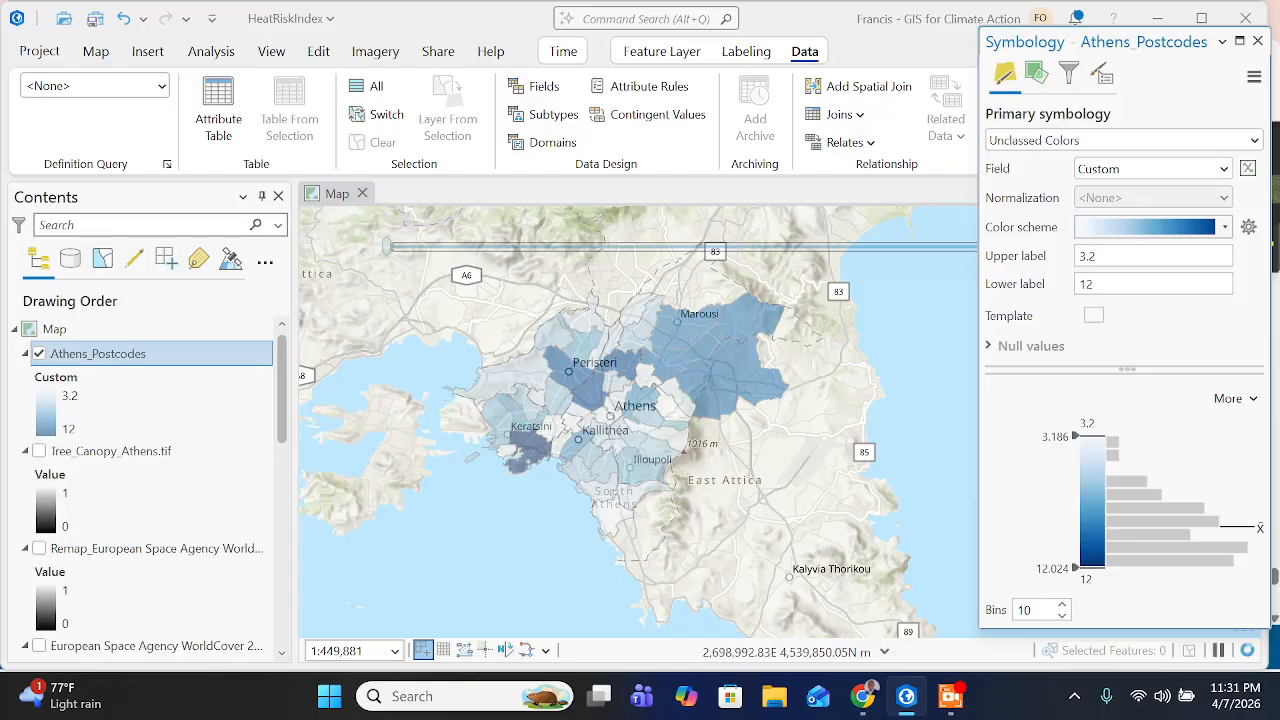
# - Switch to the training page in Chrome and read the instruction on choosing the Yellow-Orange-Red (Continuous) color scheme
pyautogui.click(874, 697)
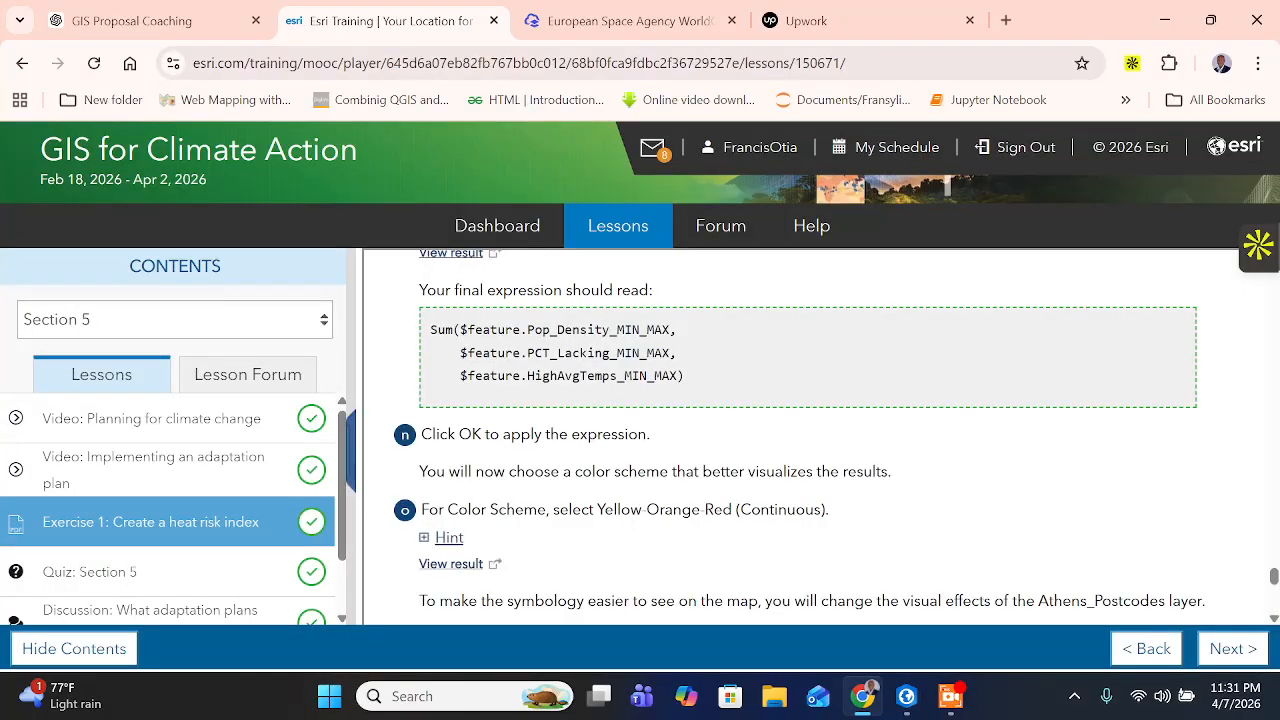
pyautogui.moveTo(703, 471); pyautogui.dragTo(872, 471)
pyautogui.scroll(-1, 872, 471)
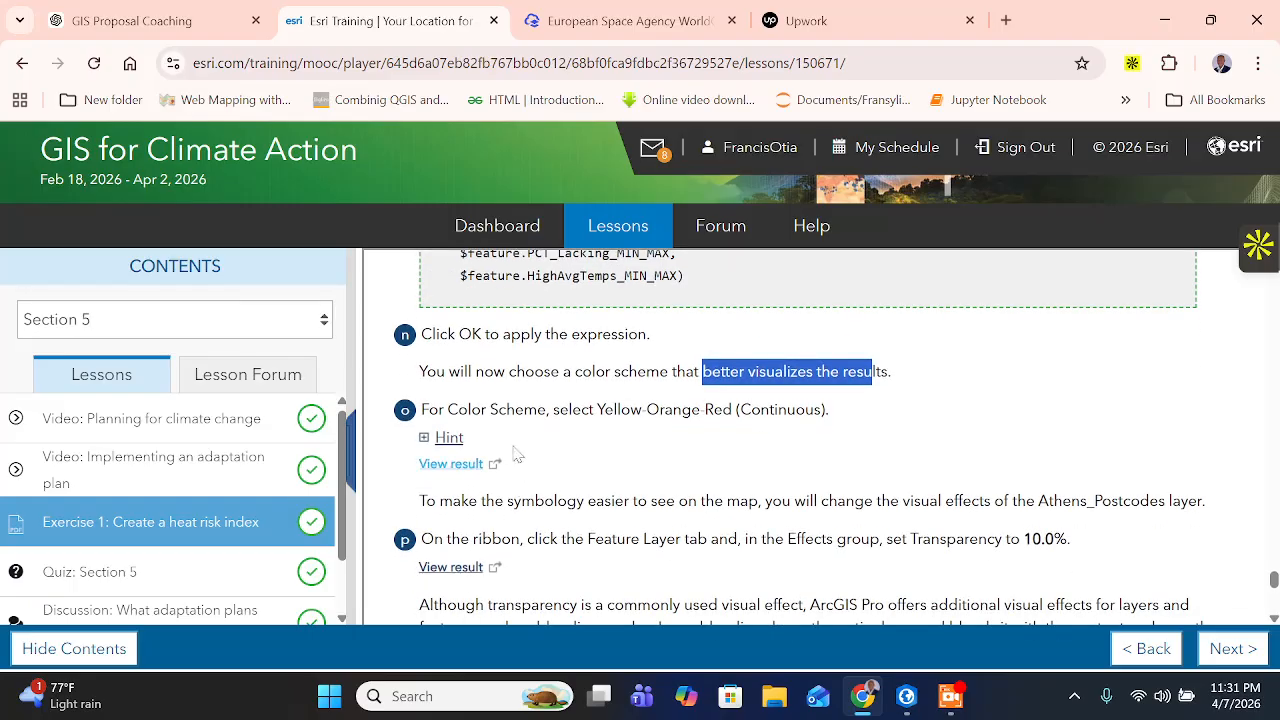
pyautogui.click(872, 471)
pyautogui.moveTo(604, 409); pyautogui.dragTo(830, 409)
# - Switch to ArcGIS Pro and show the names of the color schemes available for the Athens_Postcodes symbology
pyautogui.click(906, 696)
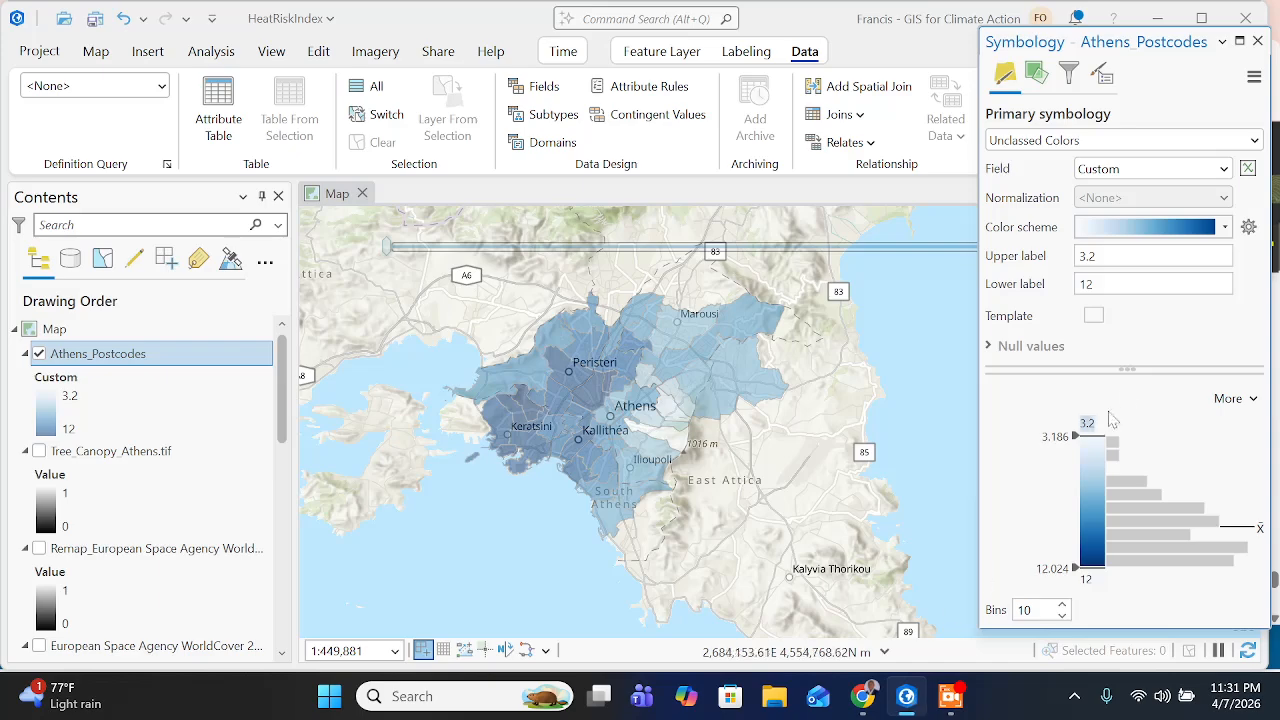
pyautogui.click(1225, 228)
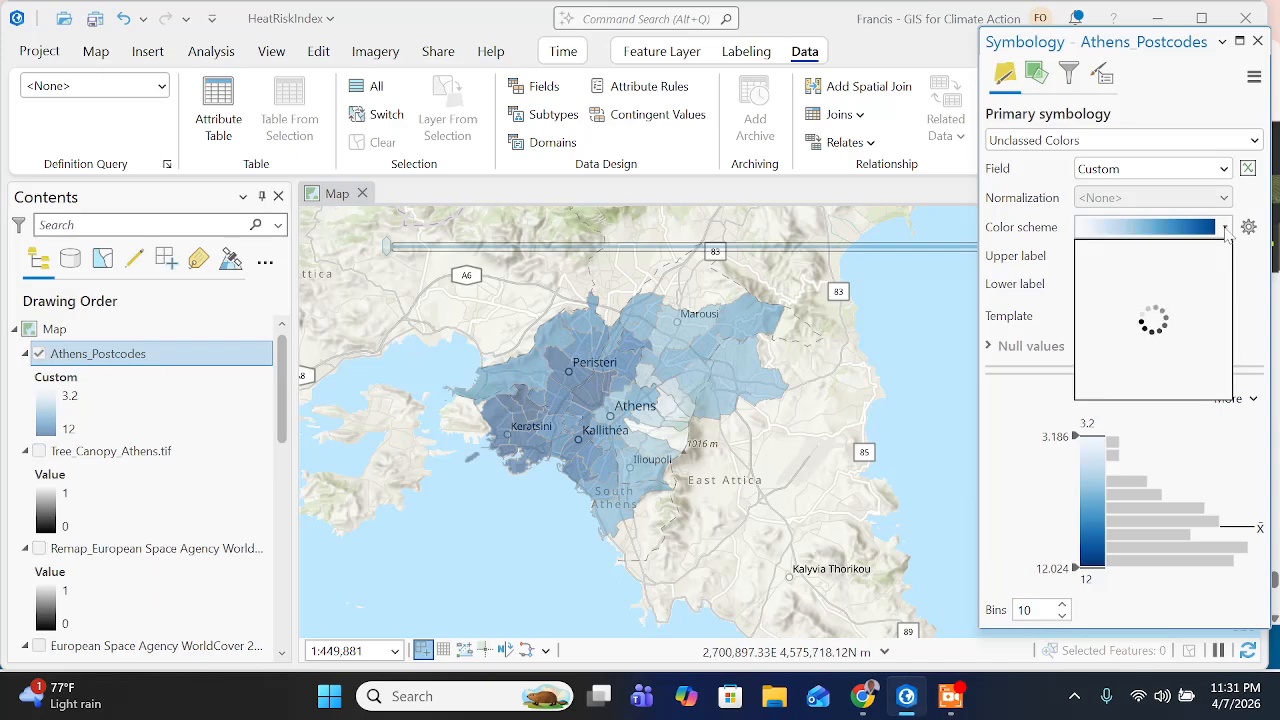
pyautogui.click(1087, 437)
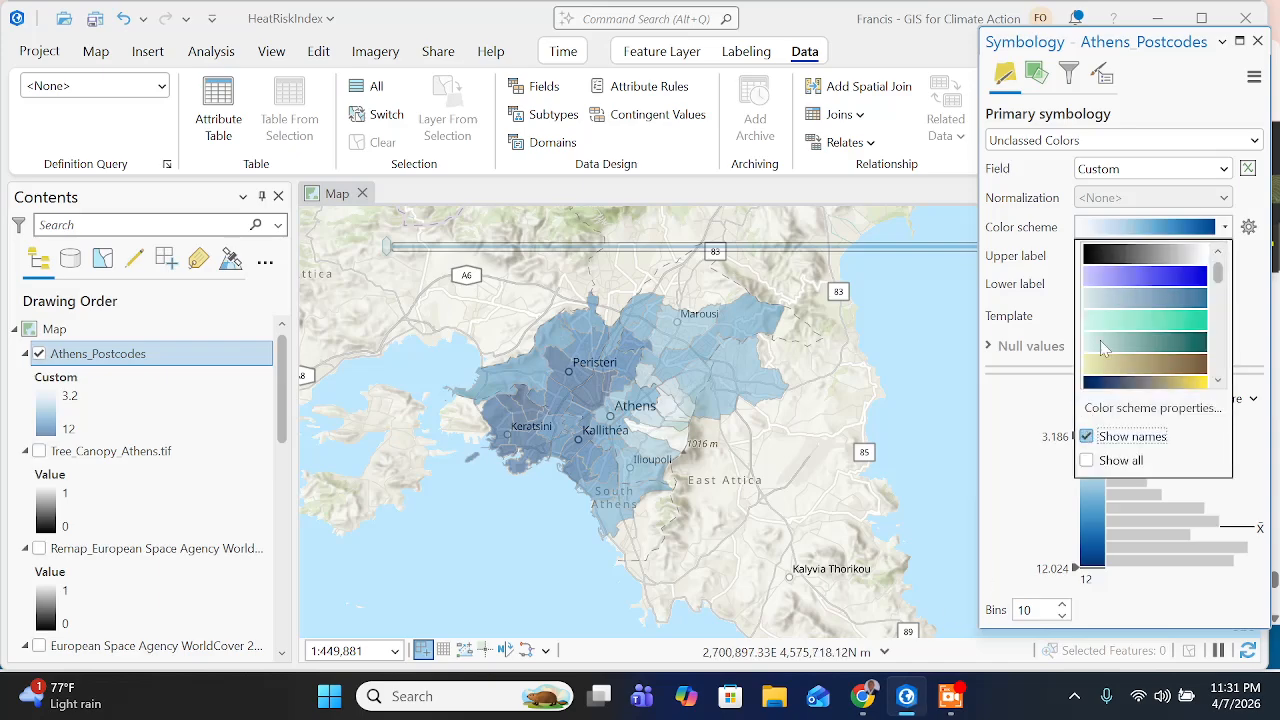
# - Recheck the required color scheme name on the training page in Chrome and look for it among the ArcGIS Pro color schemes
pyautogui.click(860, 698)
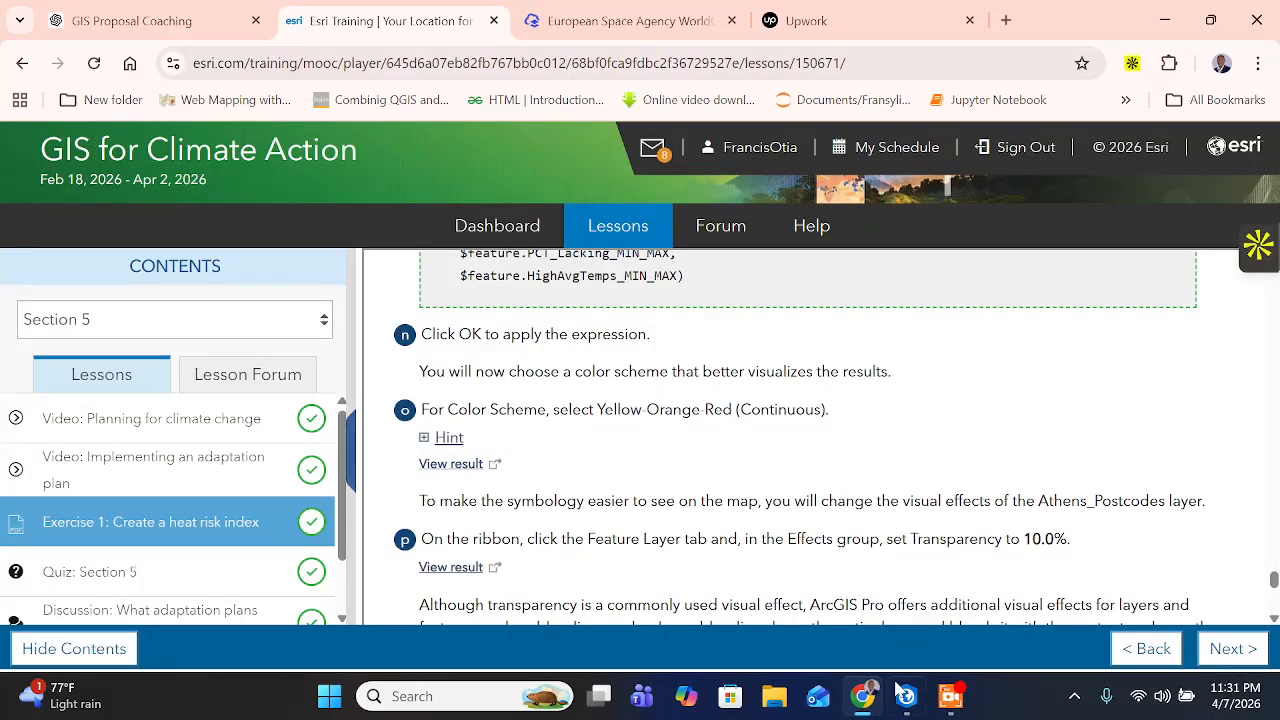
pyautogui.click(906, 696)
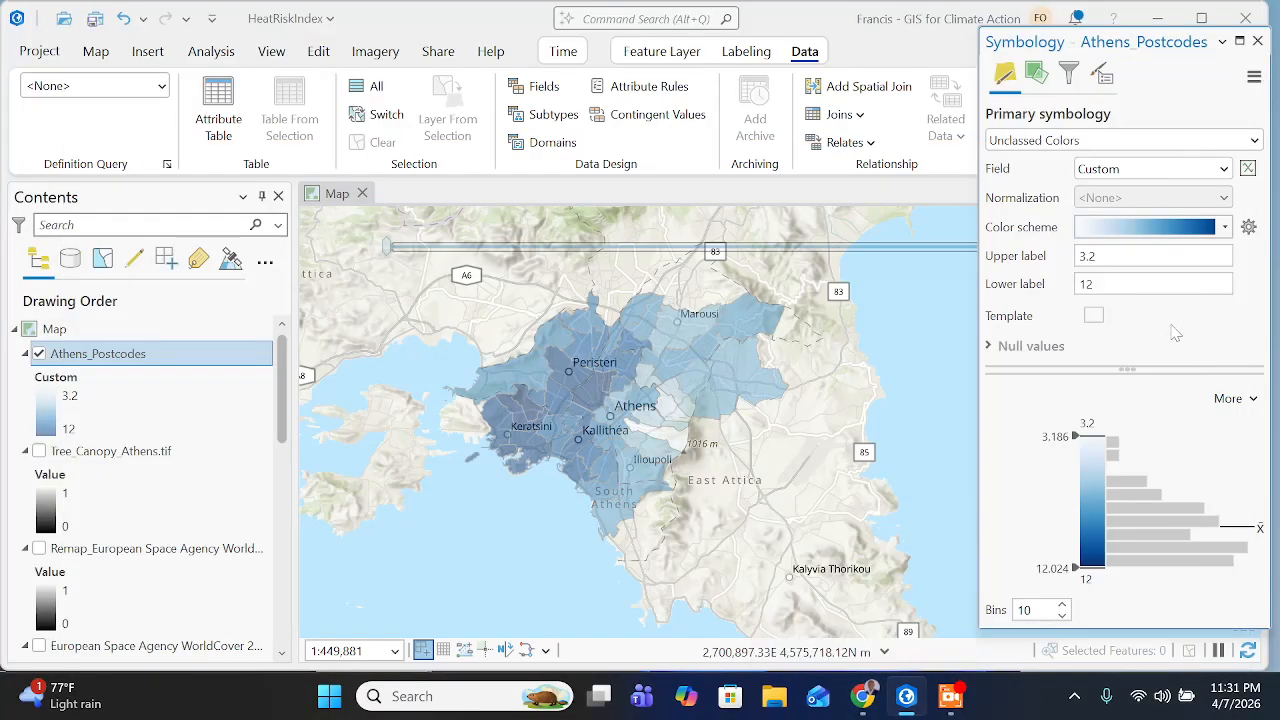
pyautogui.click(1225, 227)
pyautogui.scroll(-3, 1124, 366)
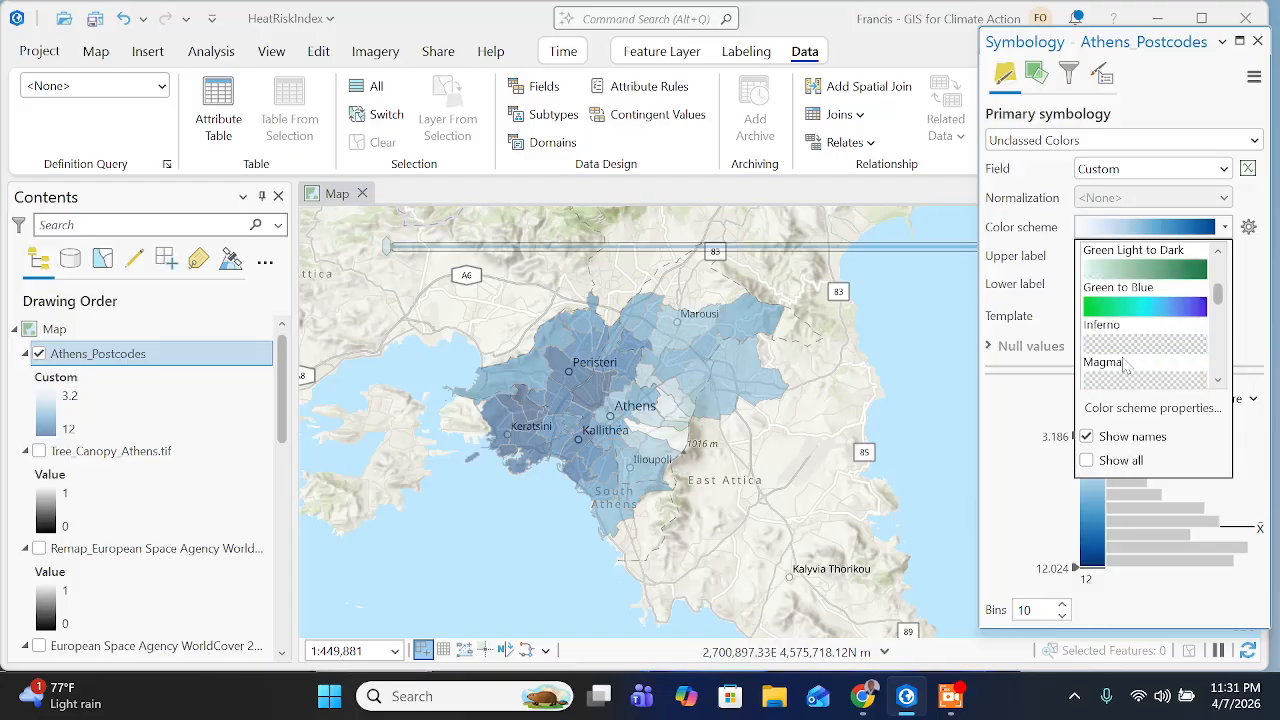
pyautogui.scroll(-8, 1124, 366)
pyautogui.scroll(3, 1133, 372)
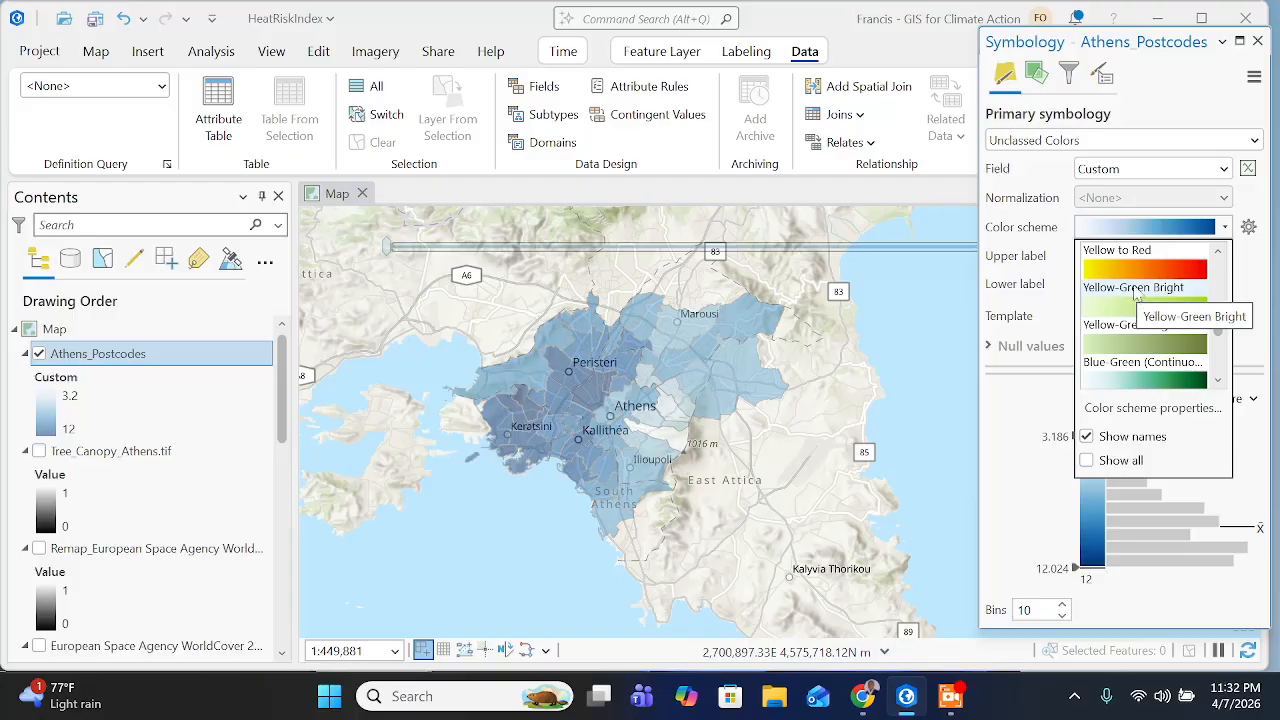
pyautogui.click(862, 698)
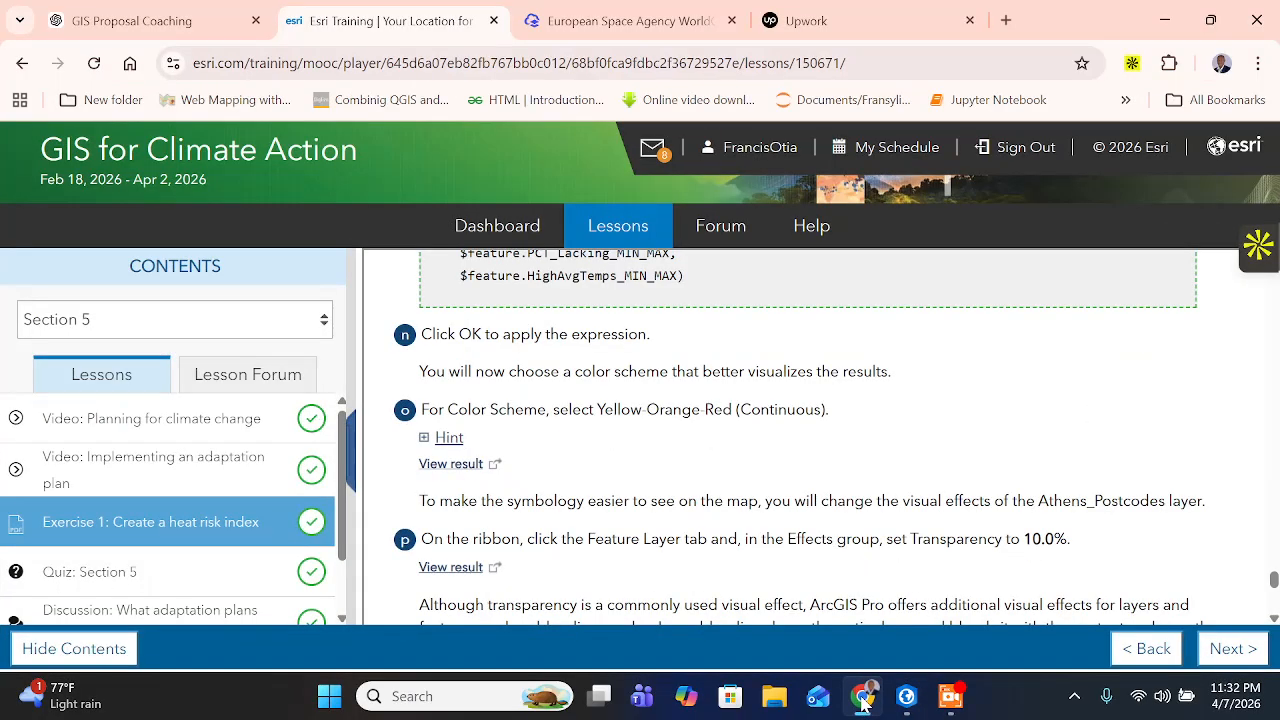
# - In ArcGIS Pro, apply the Yellow-Orange-Red (Continuous) color scheme to the Athens_Postcodes symbology
pyautogui.click(906, 697)
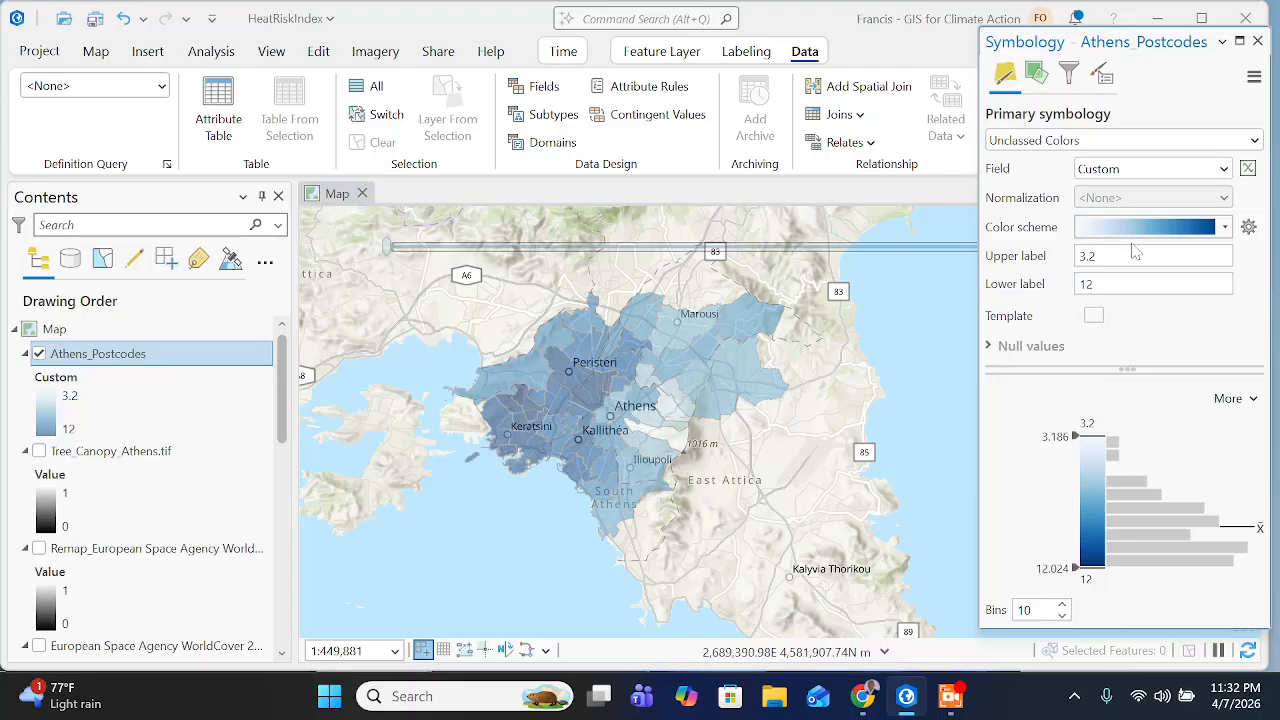
pyautogui.click(1224, 227)
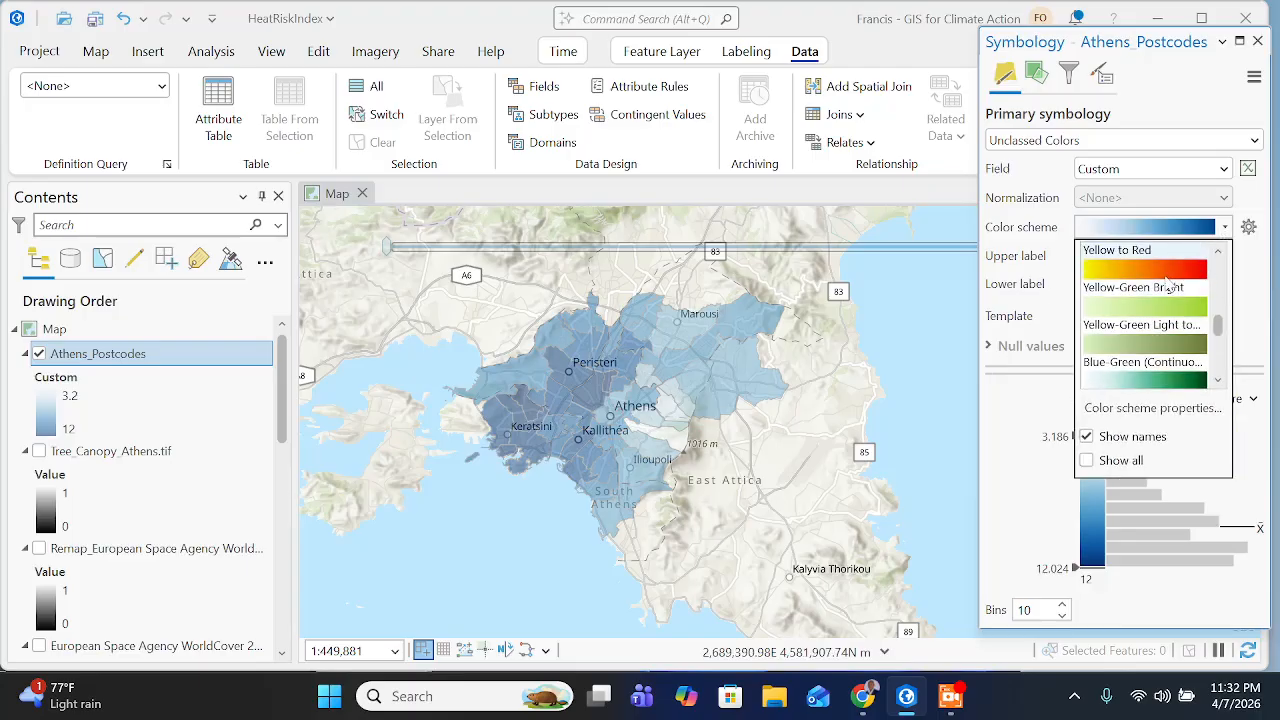
pyautogui.scroll(-3, 1165, 300)
pyautogui.scroll(3, 1165, 300)
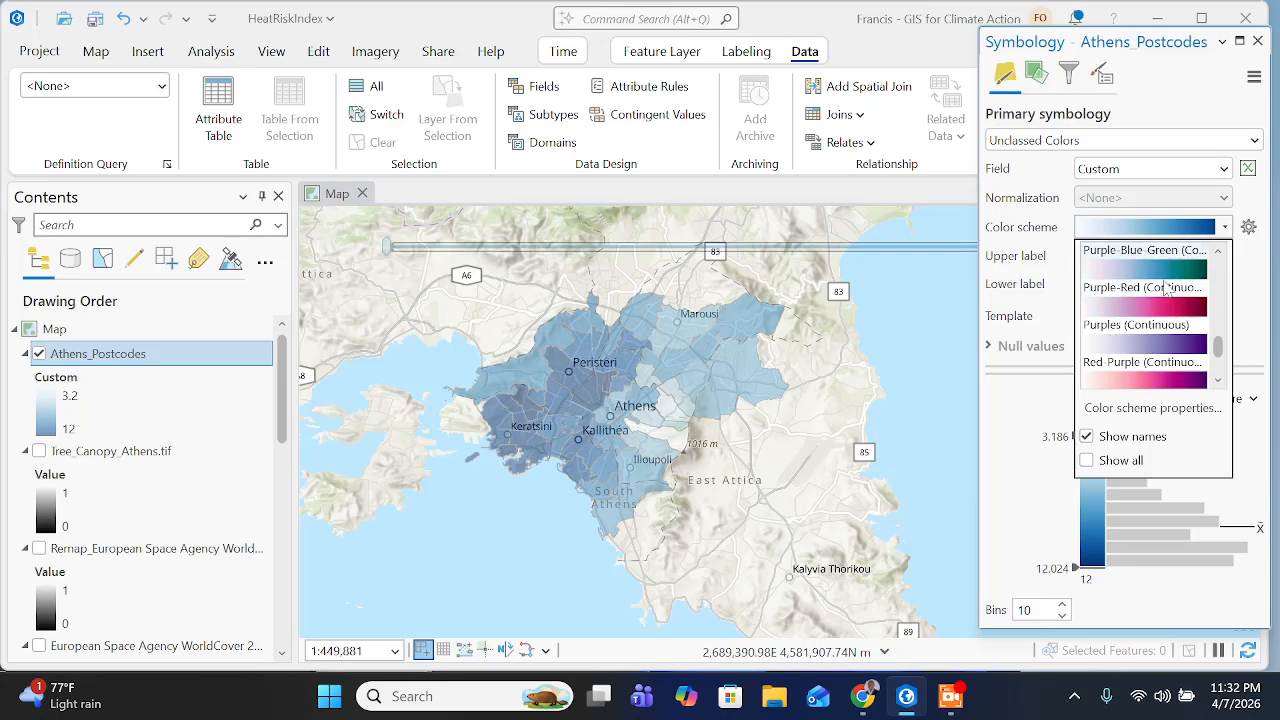
pyautogui.scroll(5, 1160, 290)
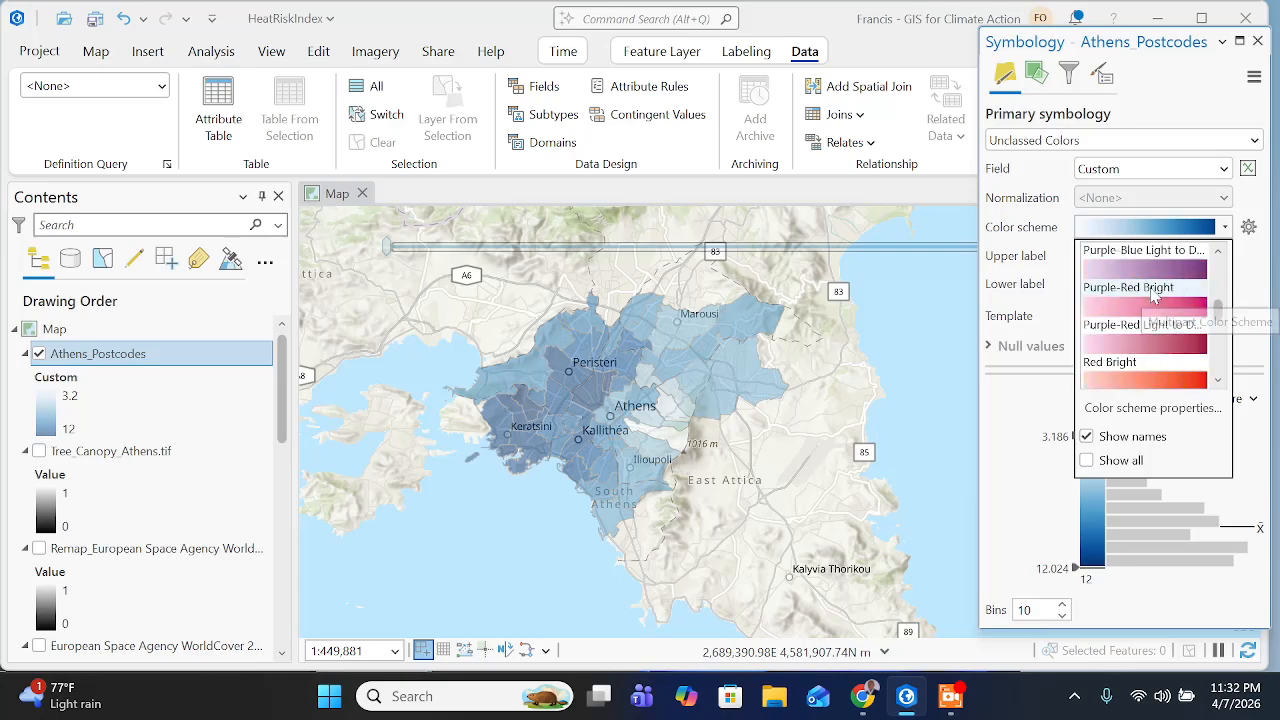
pyautogui.scroll(8, 1145, 275)
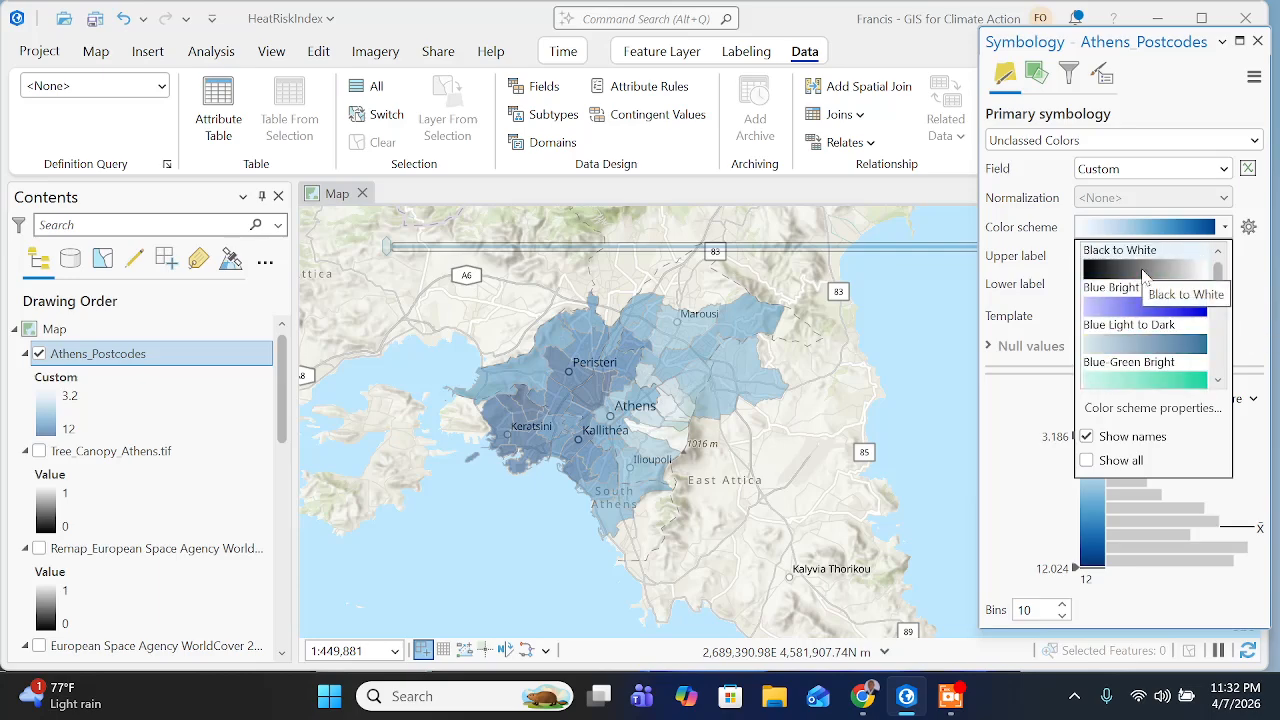
pyautogui.scroll(-7, 1144, 285)
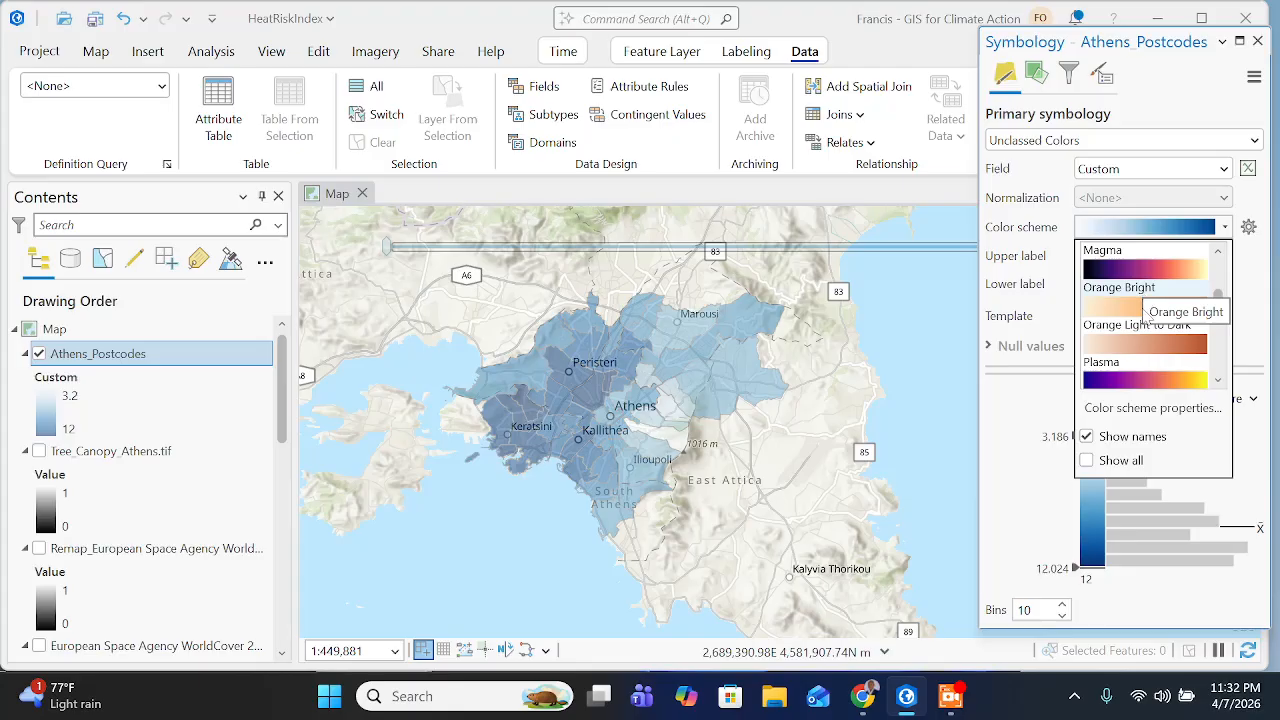
pyautogui.scroll(-10, 1143, 315)
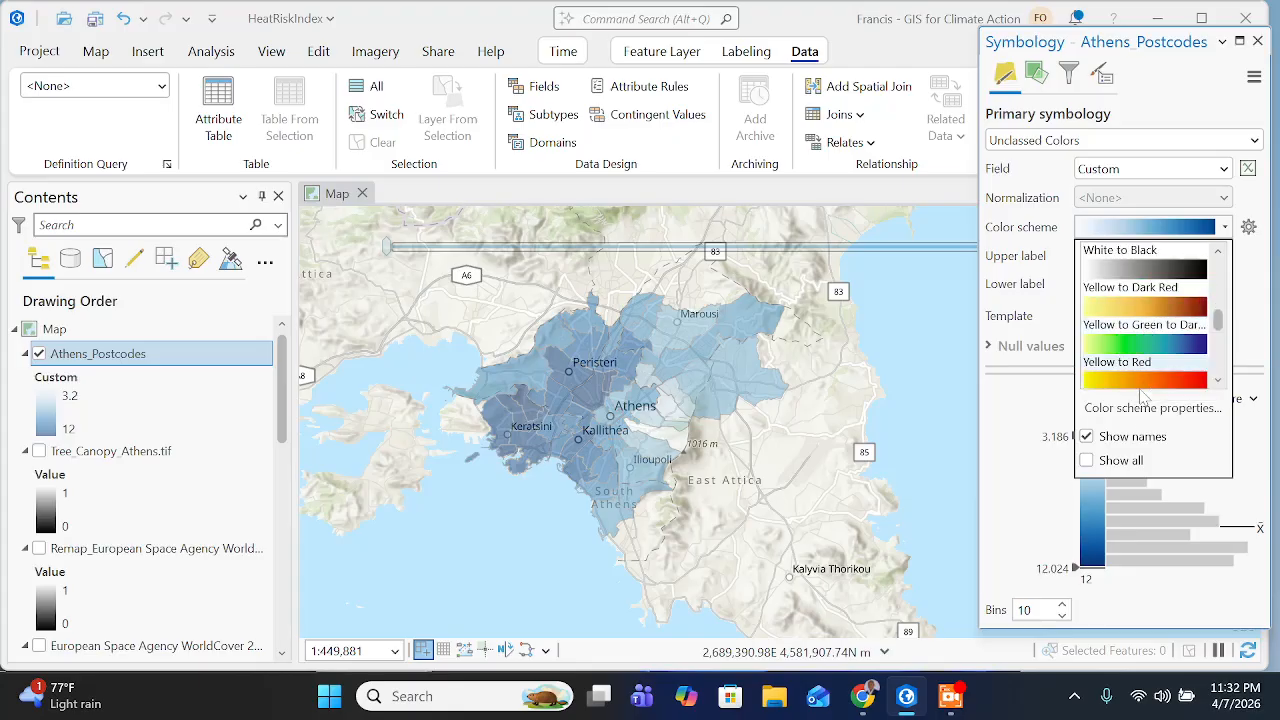
pyautogui.scroll(-3, 1140, 370)
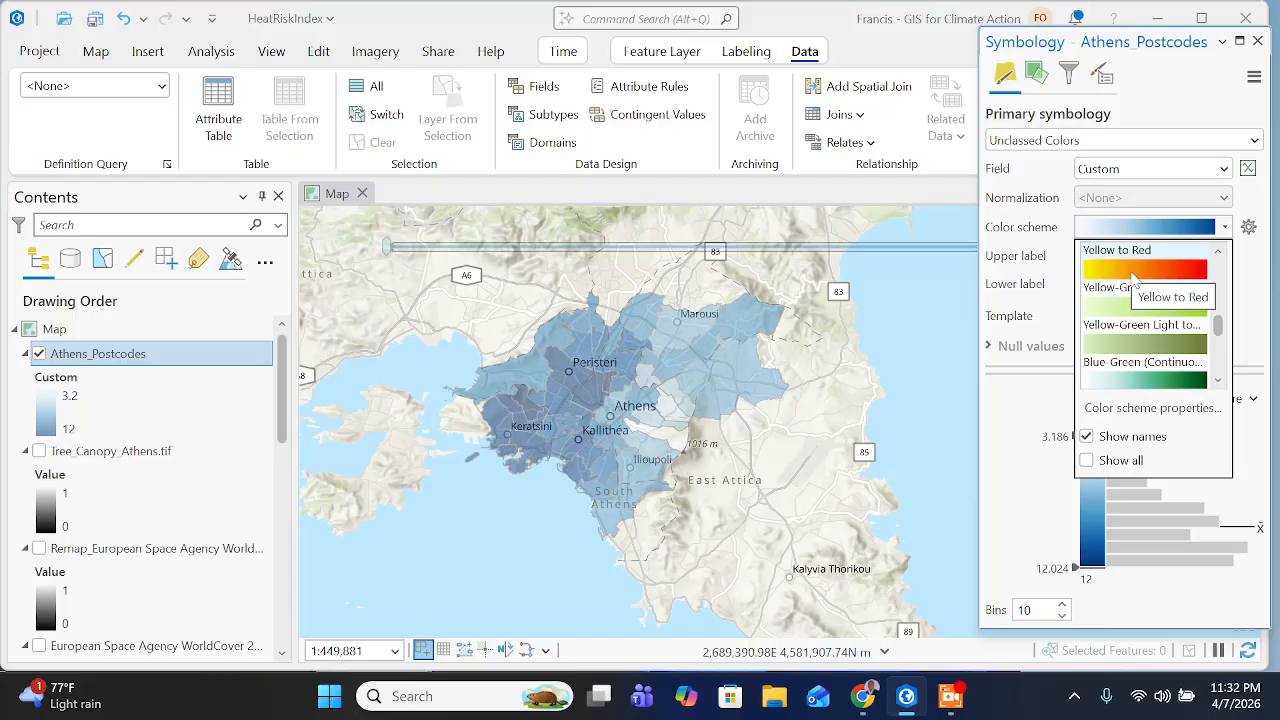
pyautogui.scroll(-8, 1140, 300)
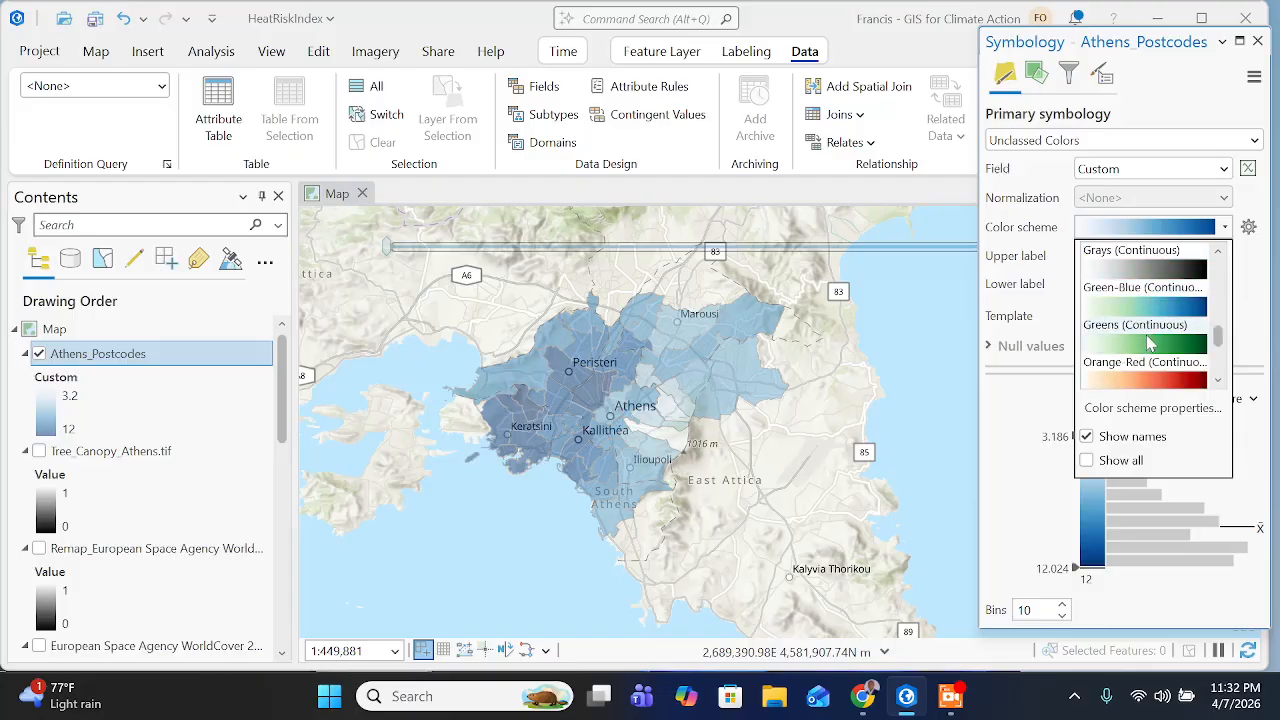
pyautogui.scroll(-6, 1148, 343)
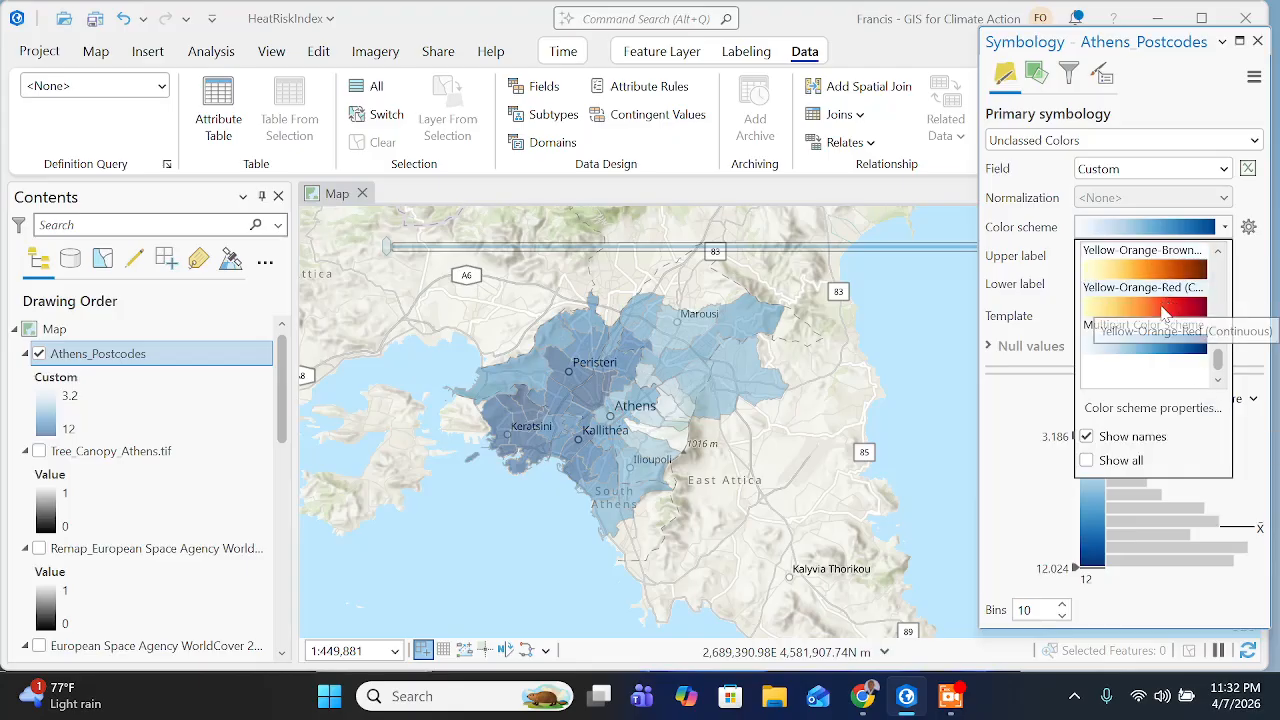
pyautogui.click(1163, 314)
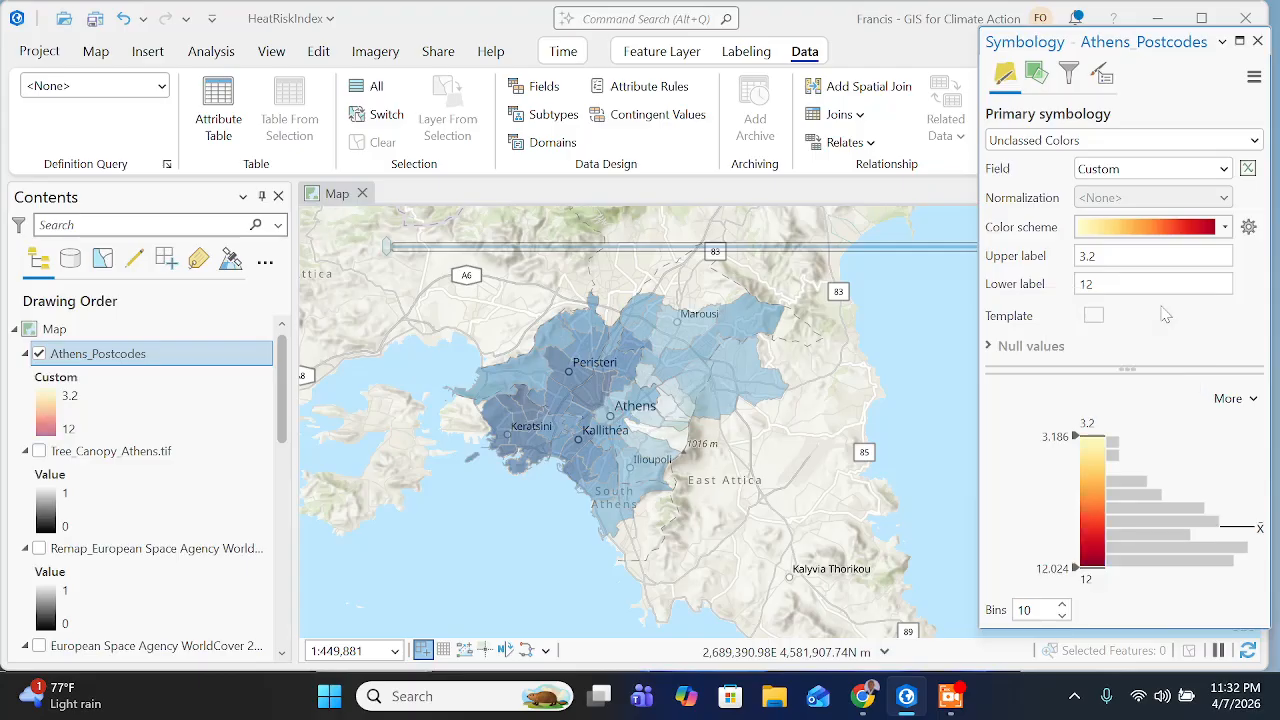
# - Switch to the training page in Chrome and read the color scheme hint and the instruction on the layer's transparency
pyautogui.click(862, 696)
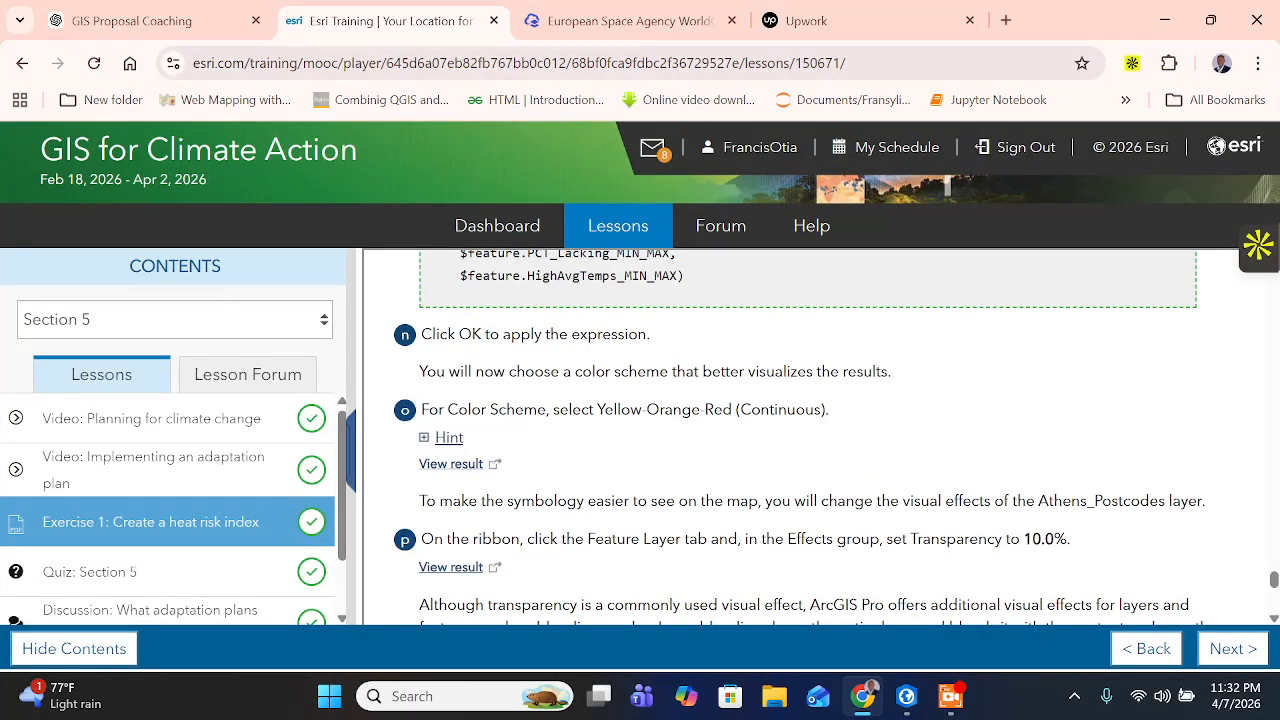
pyautogui.scroll(-1, 808, 437)
pyautogui.moveTo(576, 400); pyautogui.dragTo(1218, 417)
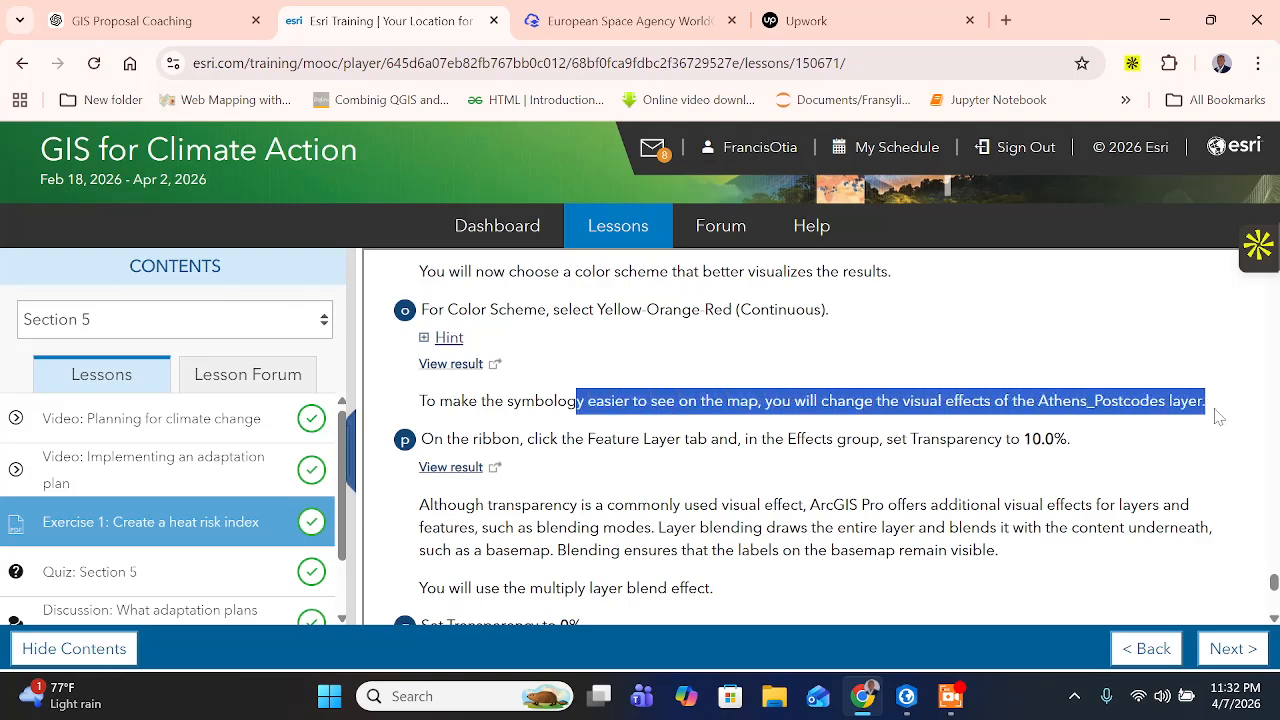
pyautogui.click(446, 338)
pyautogui.moveTo(573, 374); pyautogui.dragTo(657, 374)
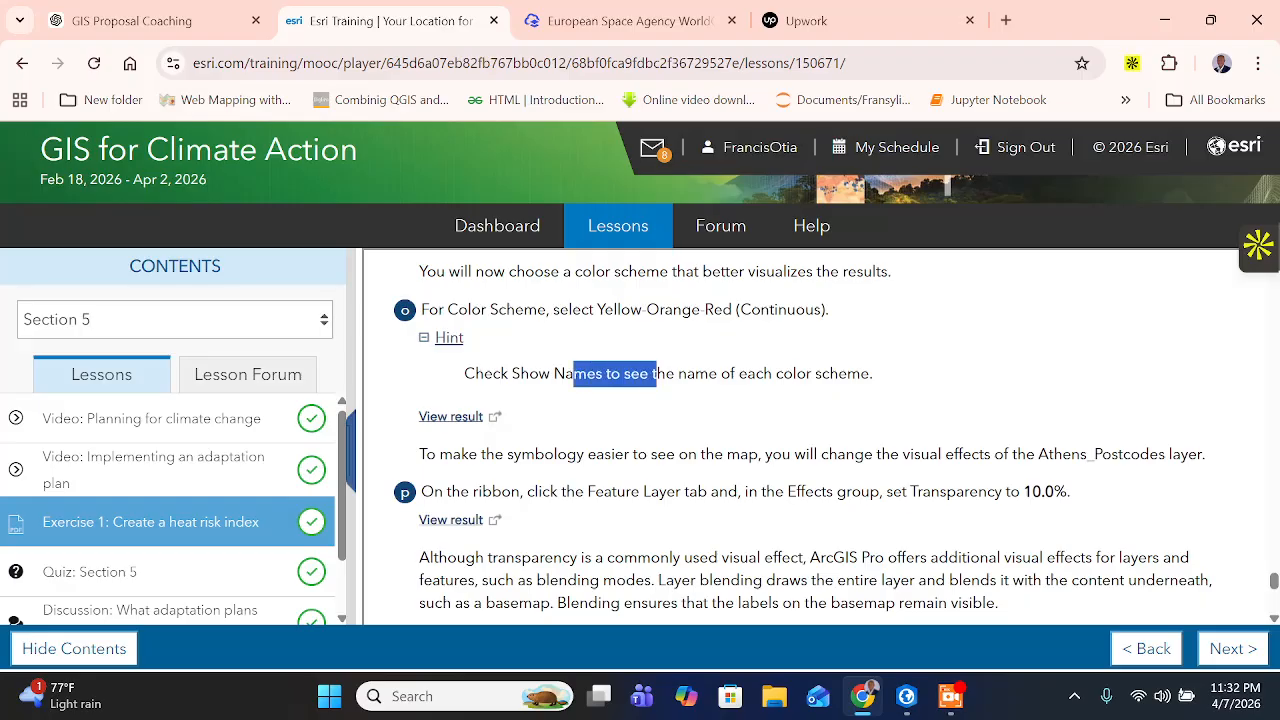
pyautogui.scroll(-1, 657, 374)
pyautogui.click(657, 290)
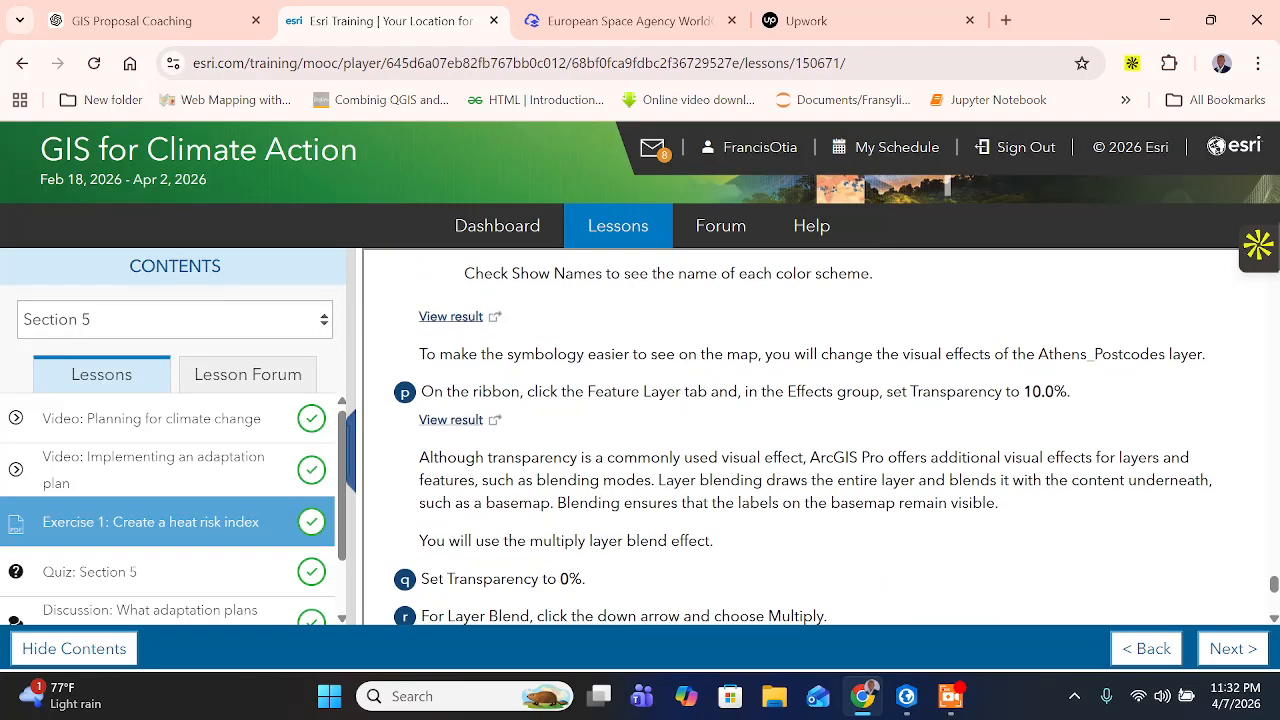
pyautogui.moveTo(446, 391); pyautogui.dragTo(1085, 407)
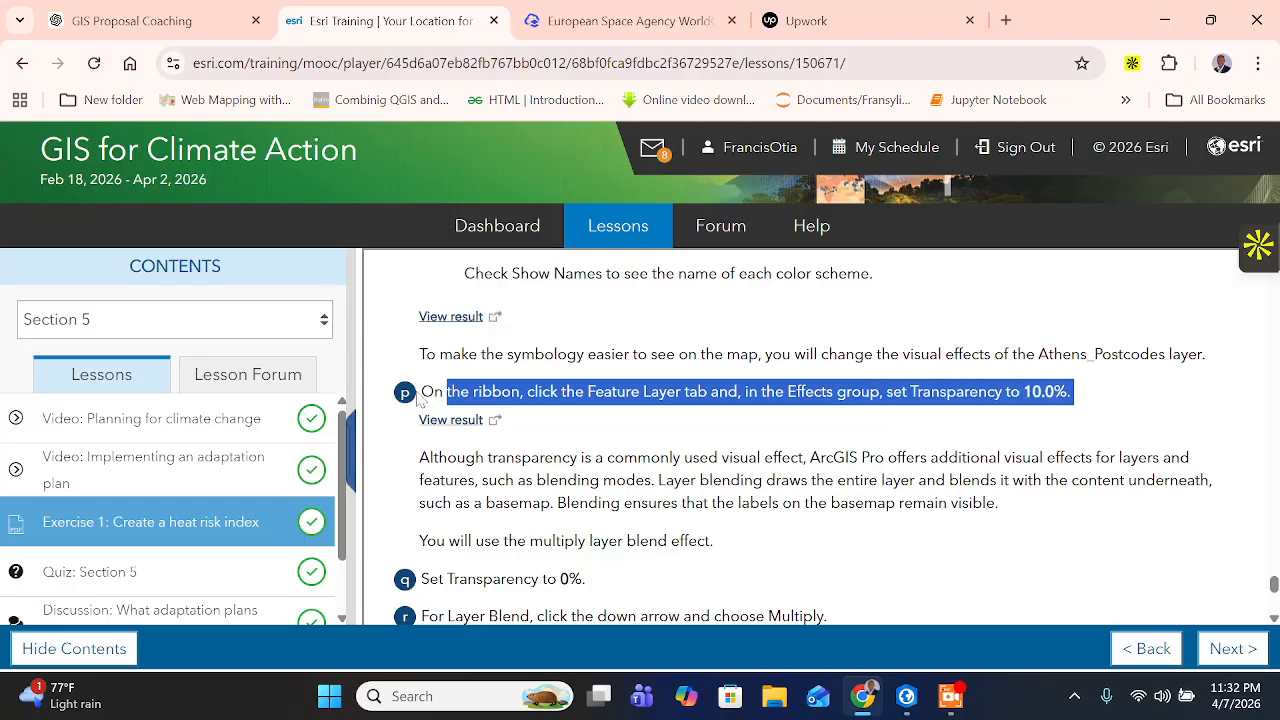
pyautogui.click(450, 386)
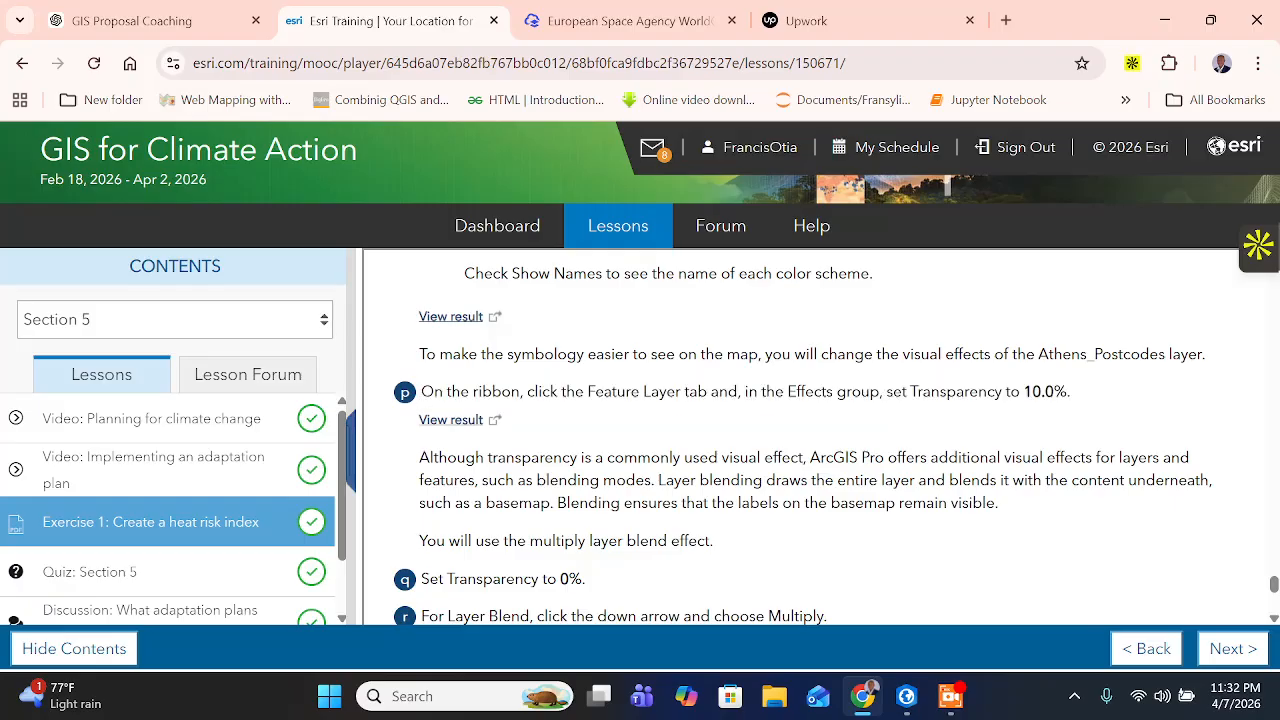
pyautogui.moveTo(421, 391); pyautogui.dragTo(1032, 391)
# - In ArcGIS Pro, set the transparency of the Athens_Postcodes layer to 10.0%
pyautogui.click(906, 696)
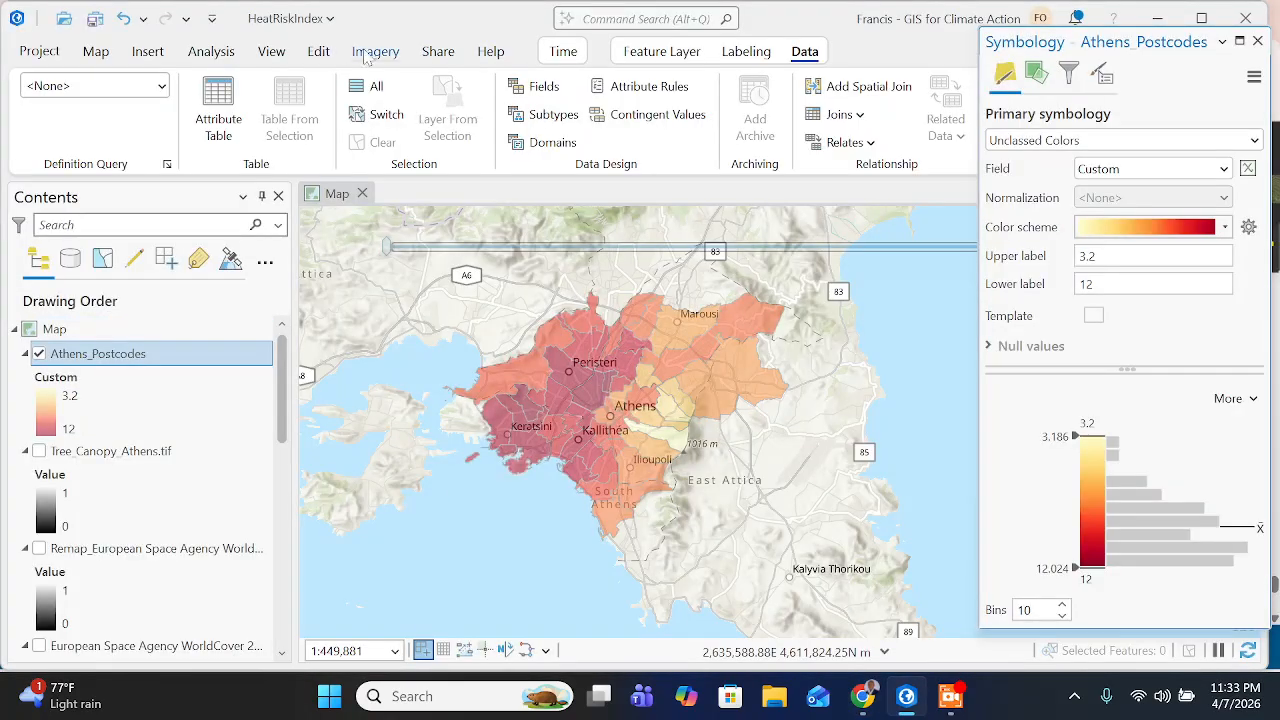
pyautogui.click(660, 55)
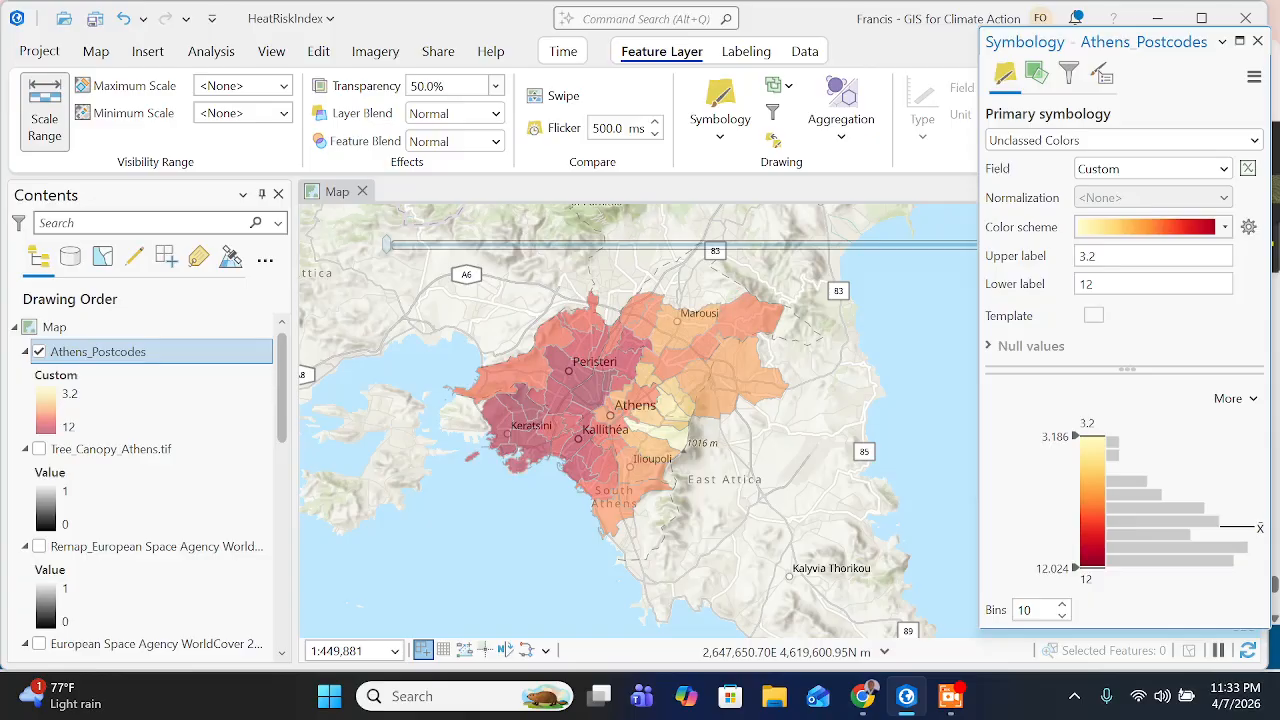
pyautogui.click(425, 86)
pyautogui.write('1')
pyautogui.click(881, 703)
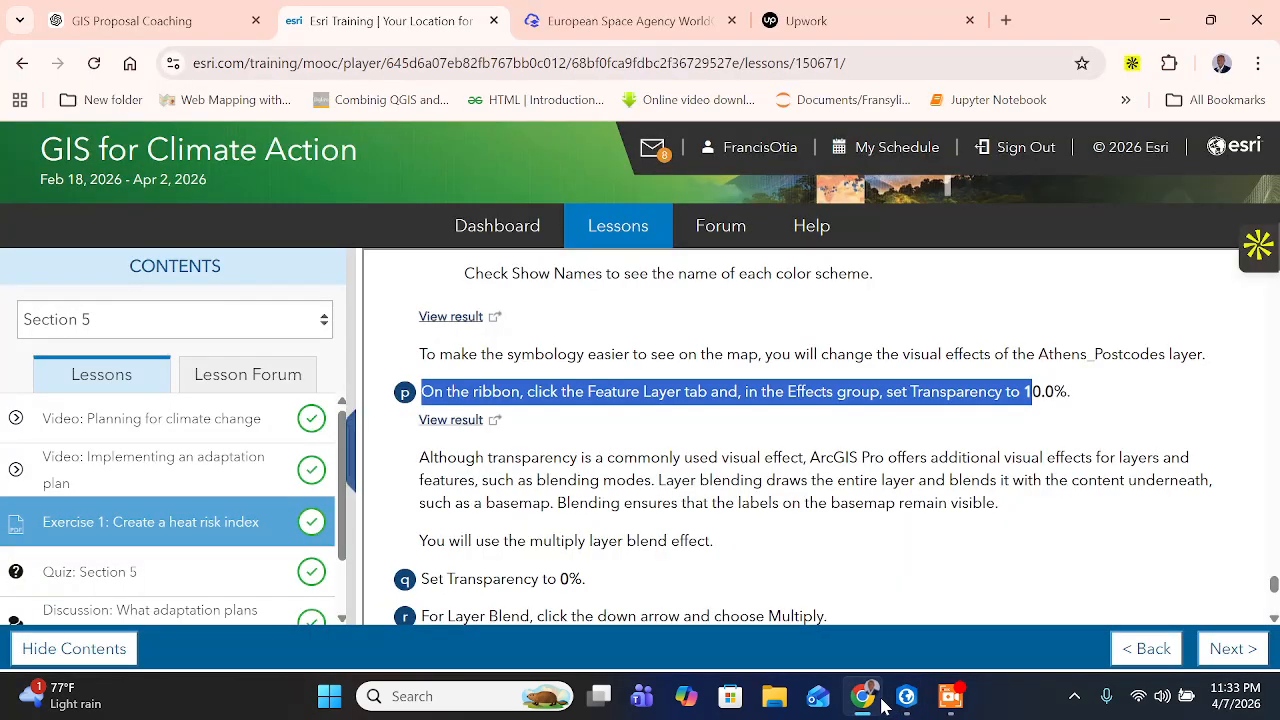
pyautogui.click(883, 703)
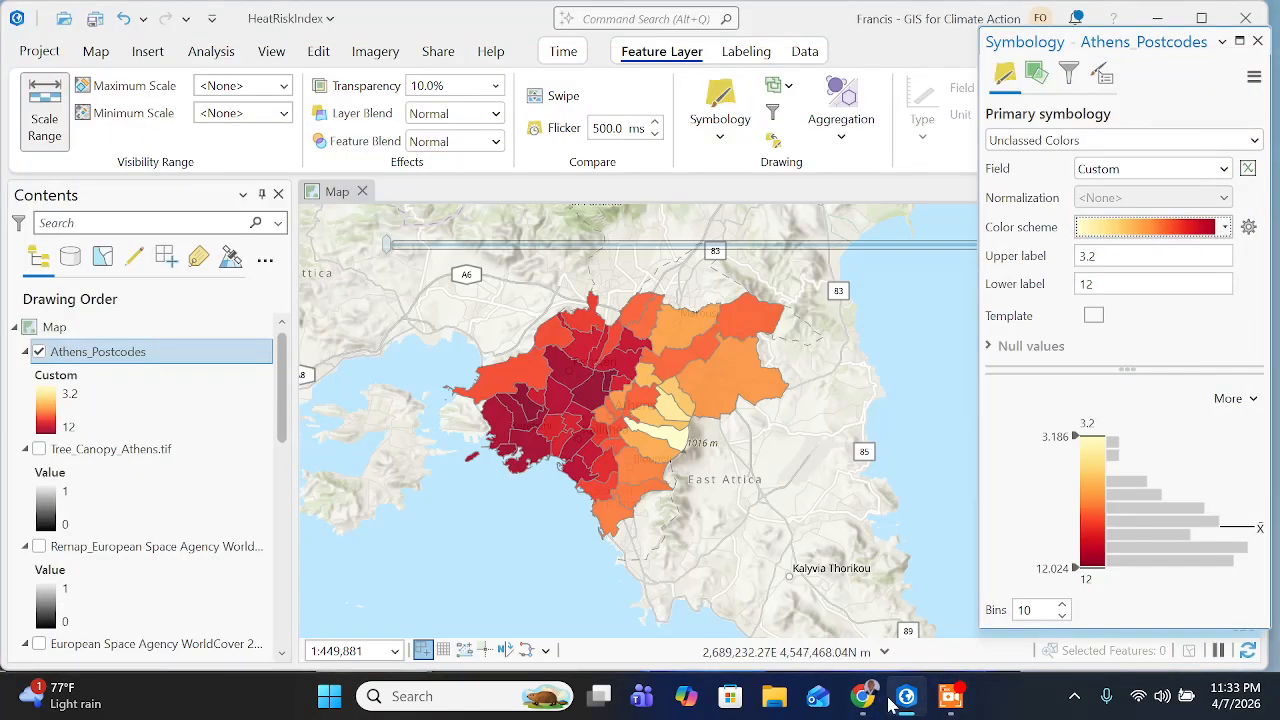
# - Switch to the training page in Chrome and view the expected result of the transparency step, 11p
pyautogui.click(862, 696)
pyautogui.scroll(-1, 709, 422)
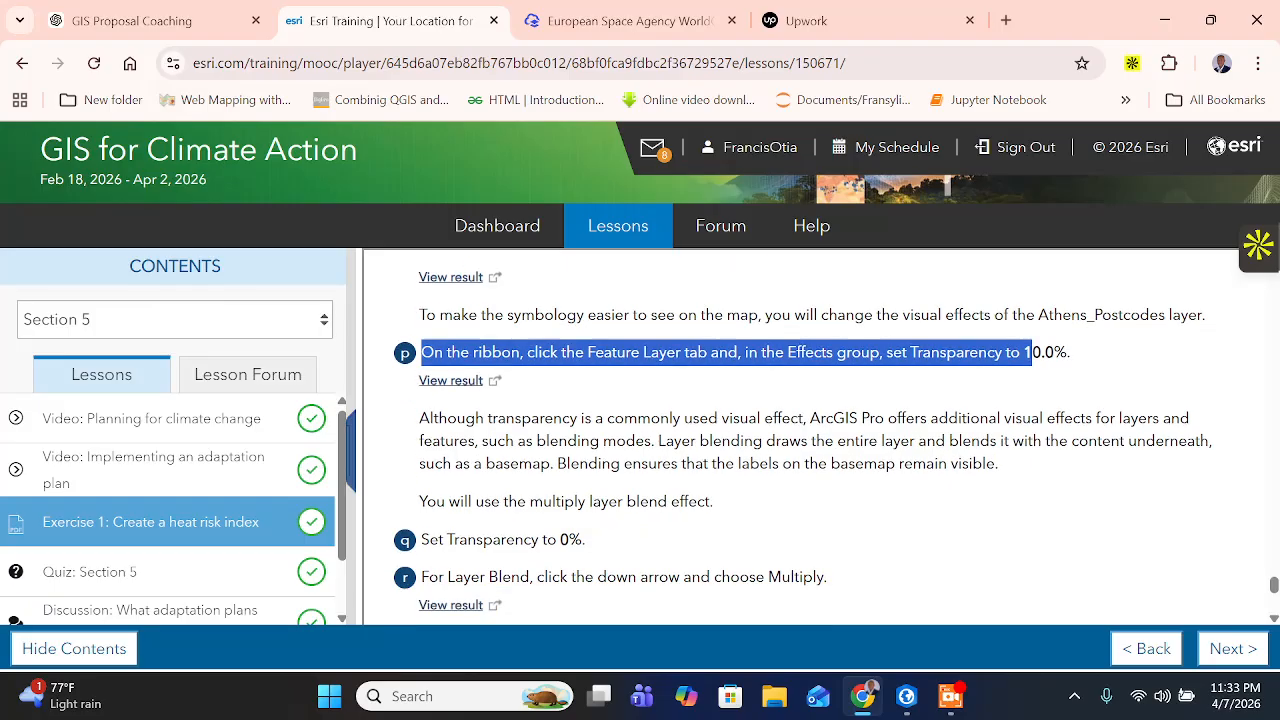
pyautogui.scroll(3, 520, 490)
pyautogui.scroll(-1, 520, 490)
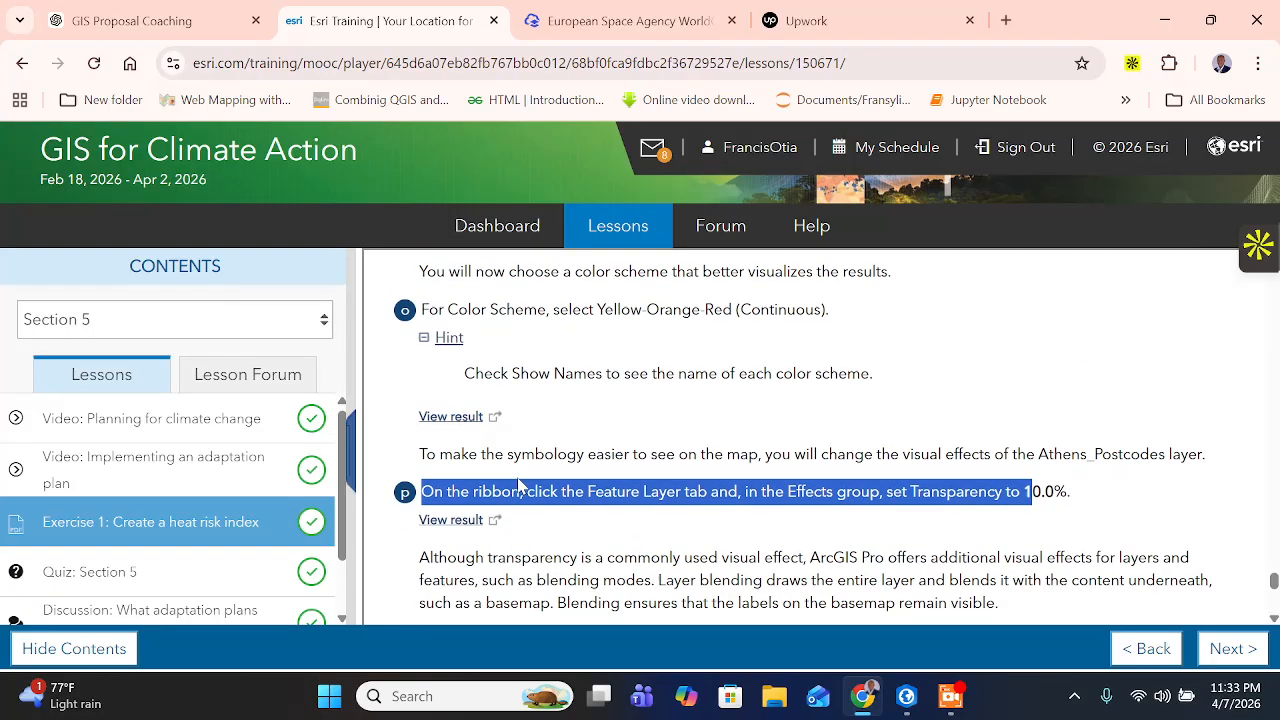
pyautogui.click(467, 521)
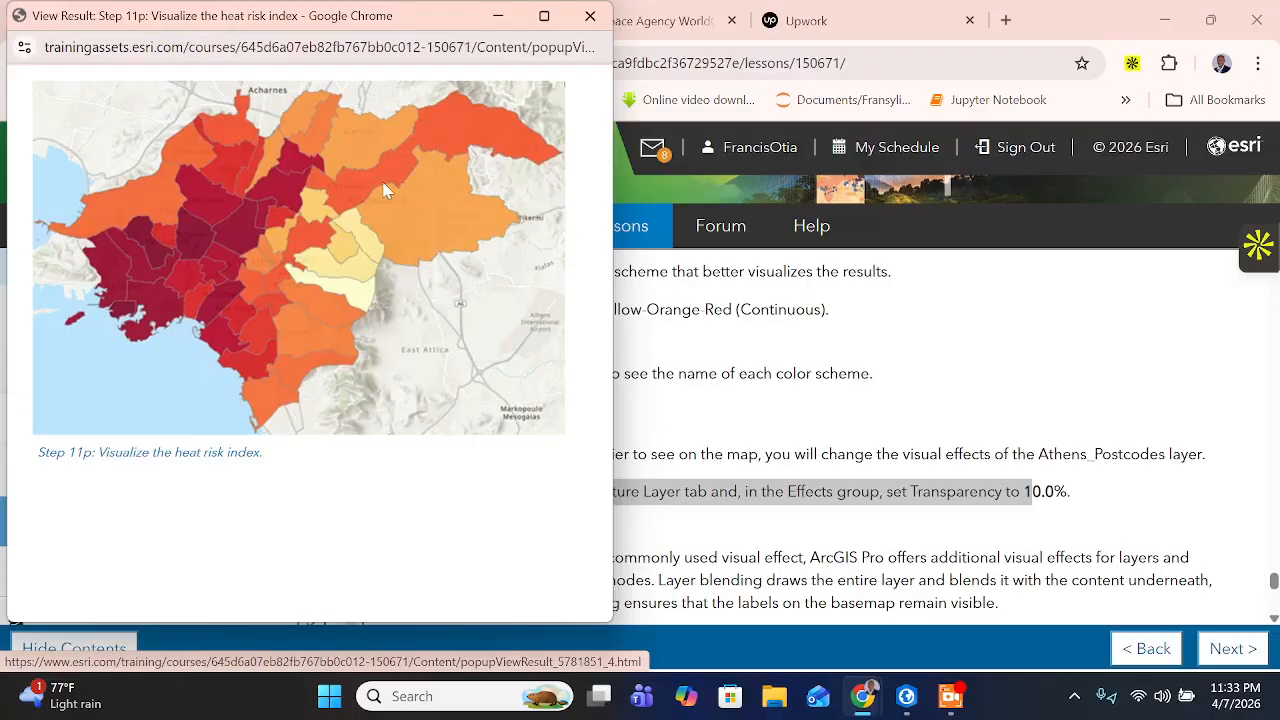
pyautogui.click(499, 16)
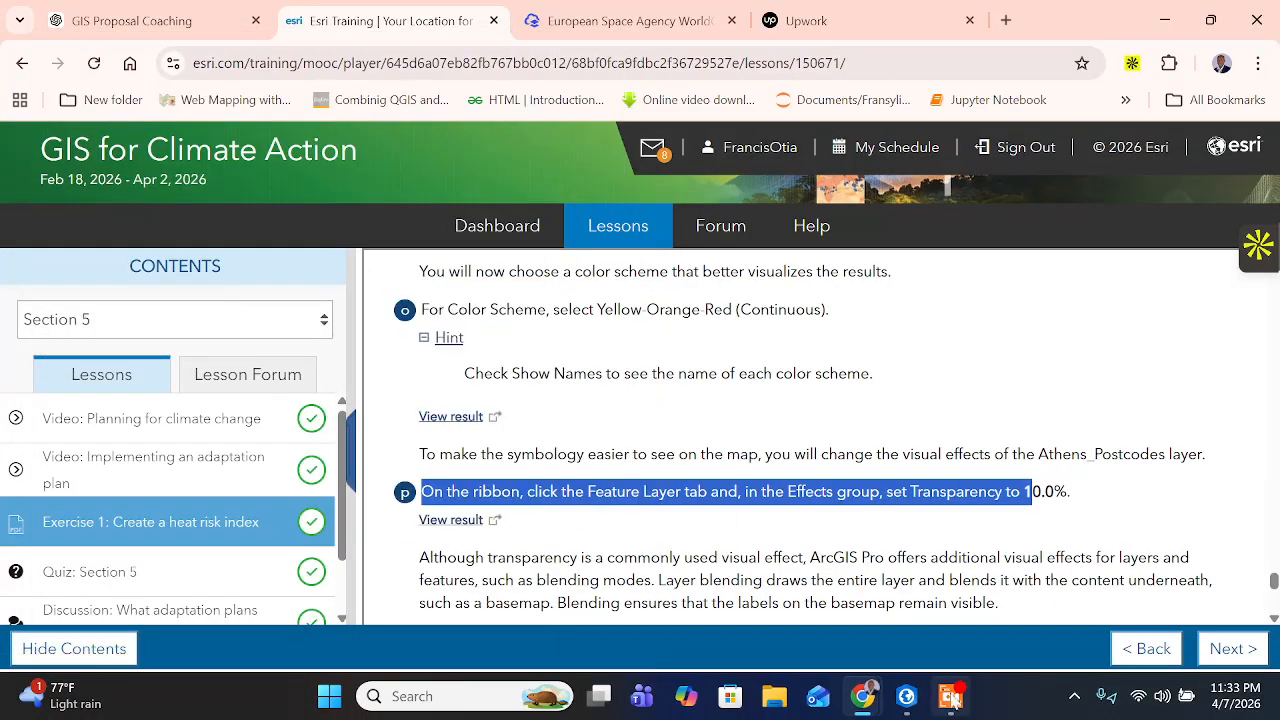
# - Switch to ArcGIS Pro and save the HeatRiskIndex project
pyautogui.click(906, 696)
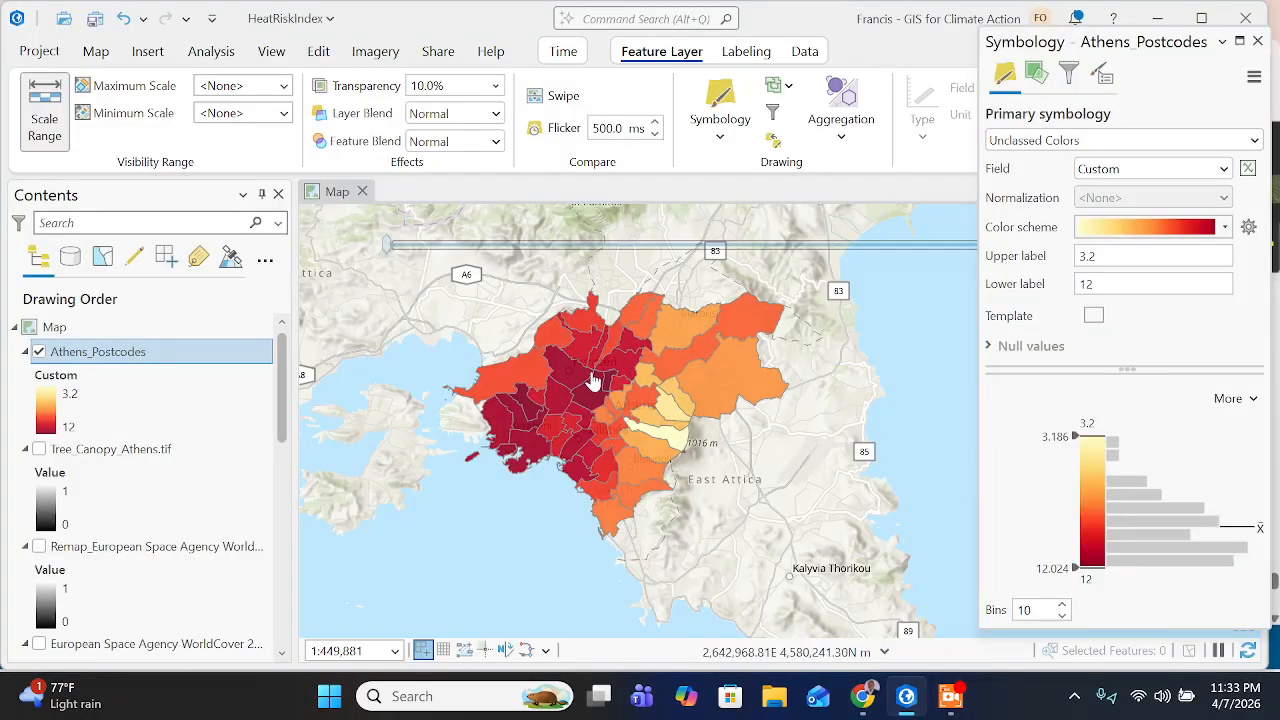
pyautogui.click(97, 20)
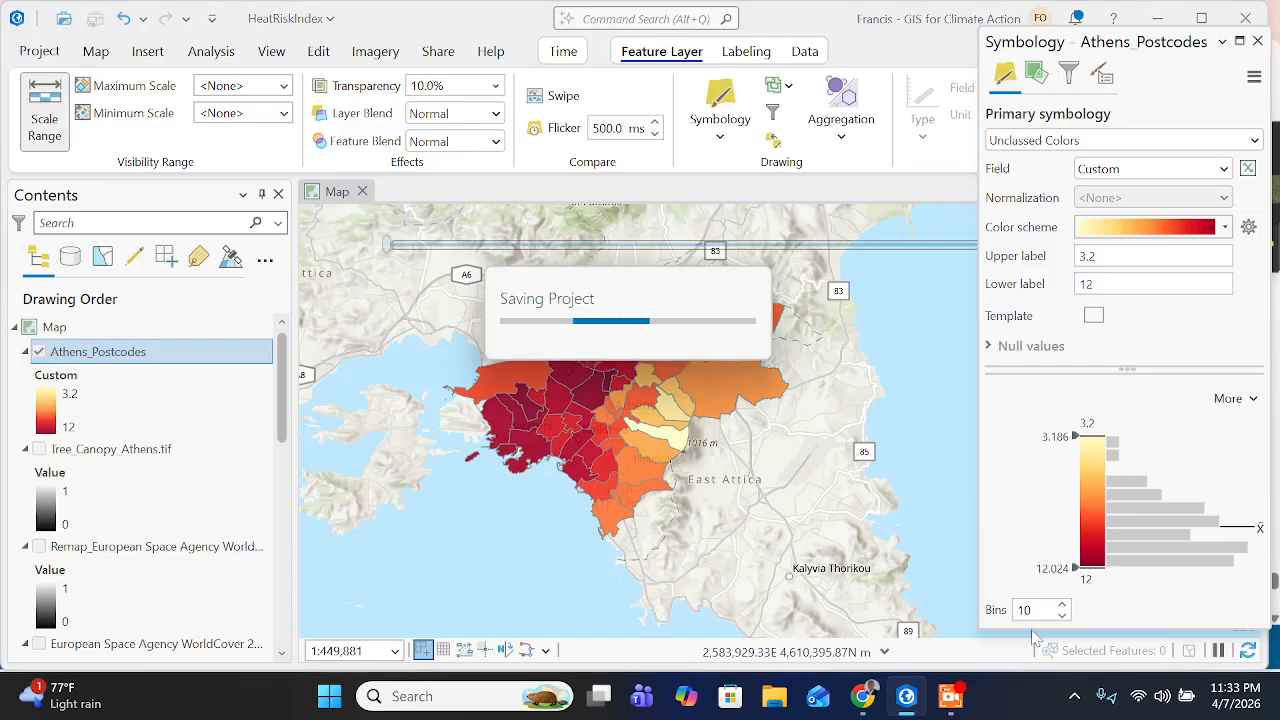
# - Switch to the training page in Chrome and close the result window for step 11p
pyautogui.click(870, 698)
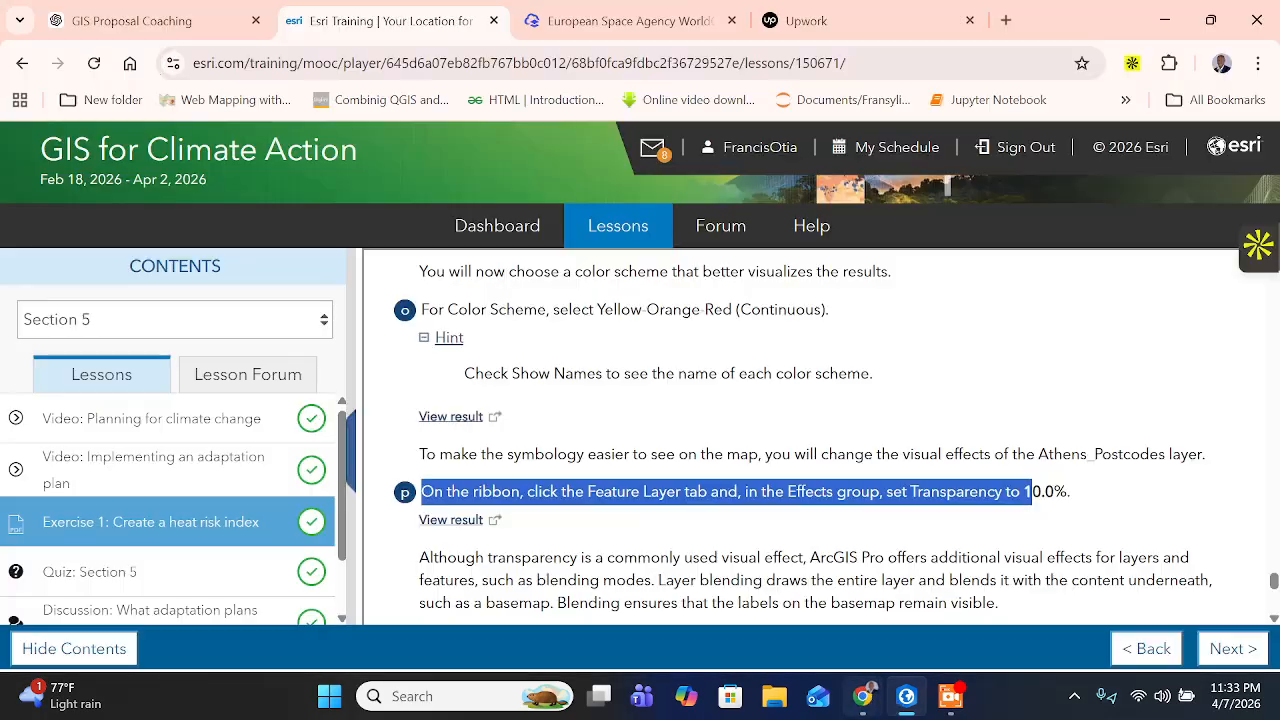
pyautogui.click(862, 696)
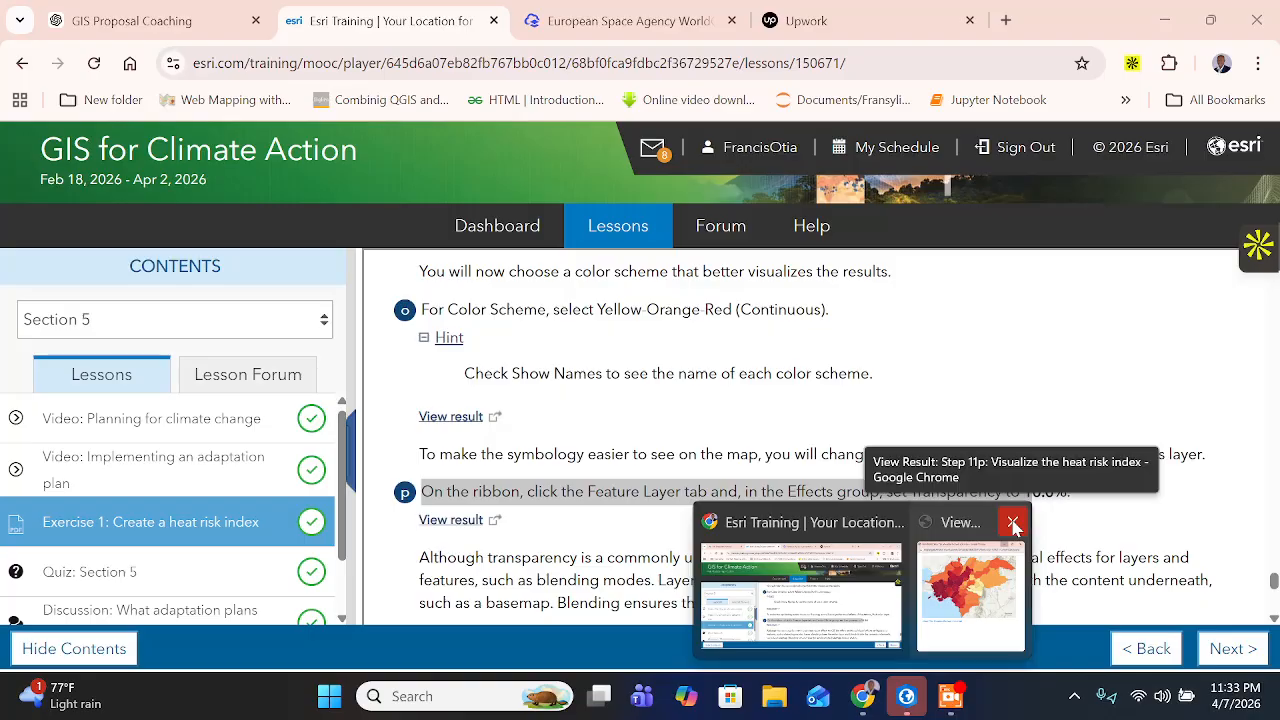
pyautogui.click(1014, 524)
pyautogui.scroll(-2, 1014, 524)
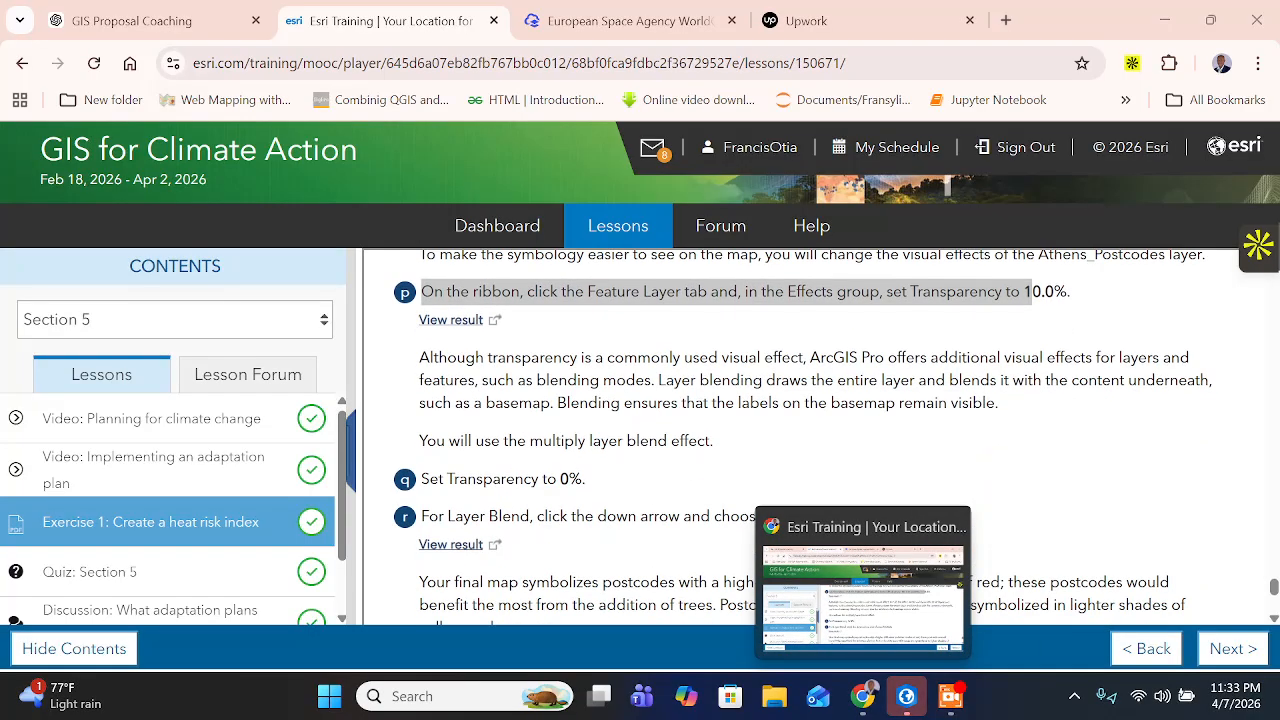
pyautogui.click(1014, 524)
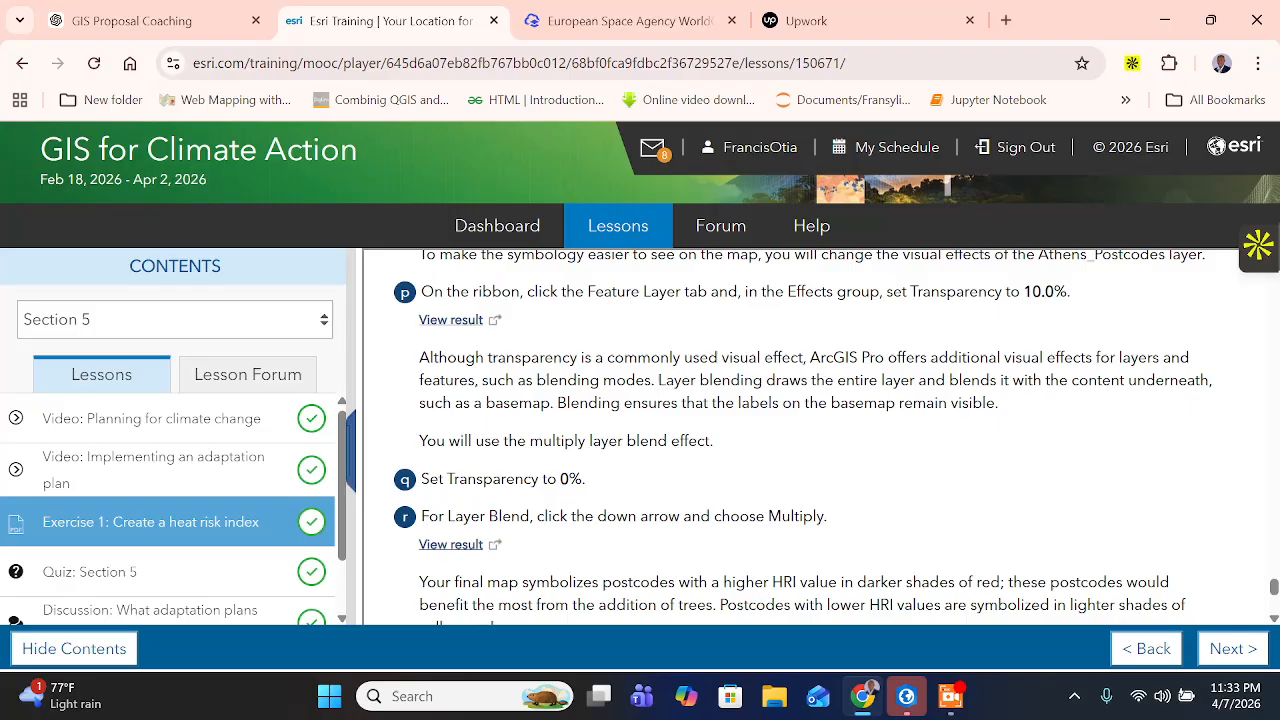
# - Read the training page's explanation of layer blending and instructions 11q and 11r on transparency and layer blend
pyautogui.doubleClick(627, 380)
pyautogui.moveTo(674, 380); pyautogui.dragTo(1169, 380)
pyautogui.click(1169, 381)
pyautogui.scroll(-1, 837, 436)
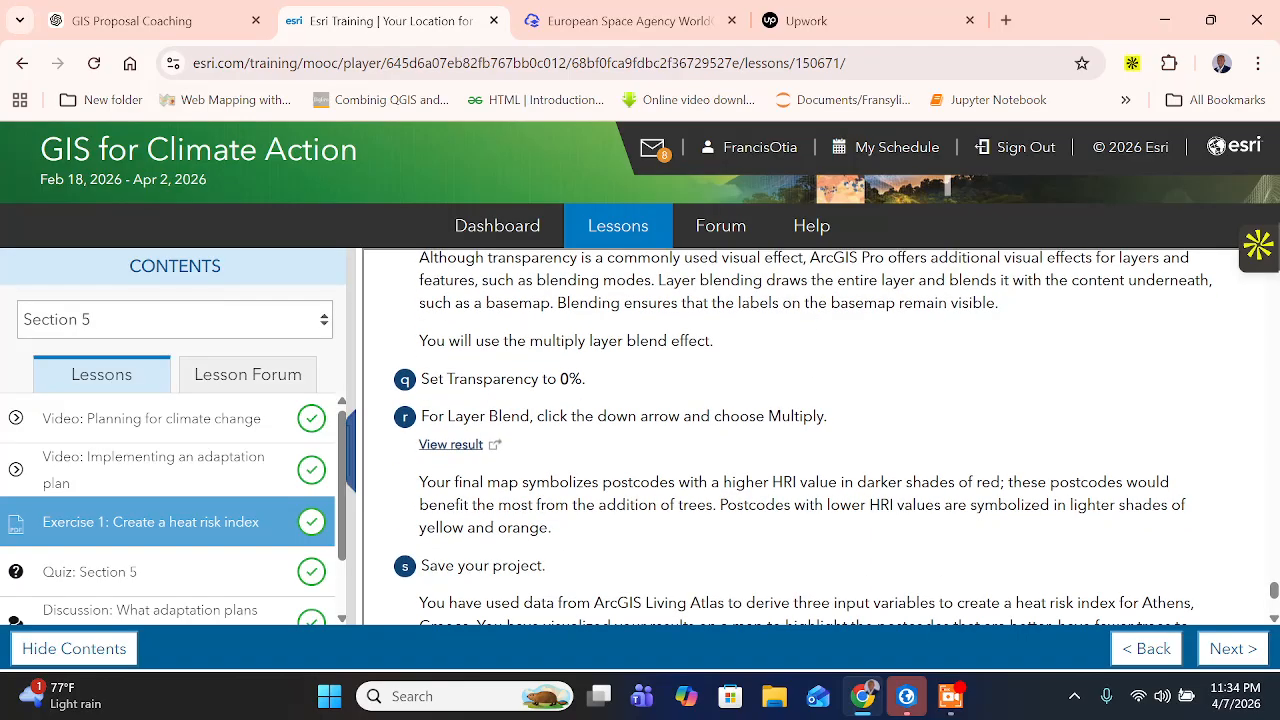
pyautogui.moveTo(556, 341); pyautogui.dragTo(706, 341)
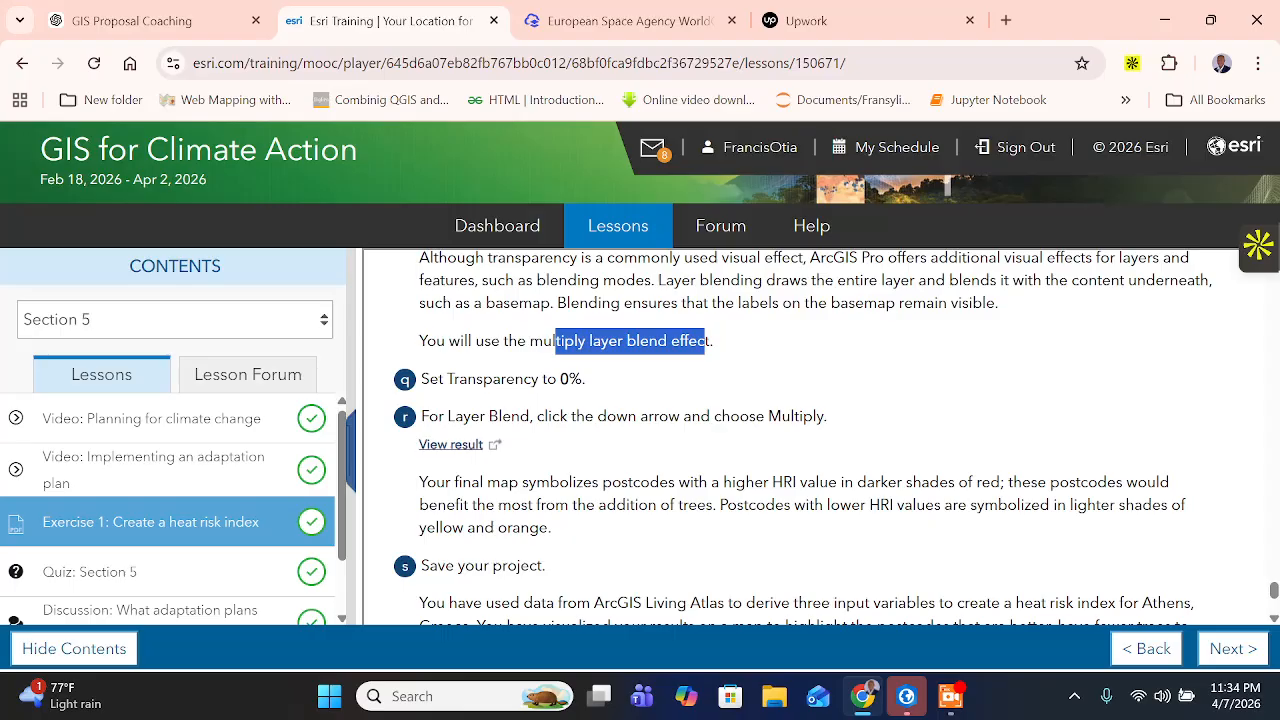
pyautogui.click(411, 385)
pyautogui.moveTo(429, 379); pyautogui.dragTo(582, 379)
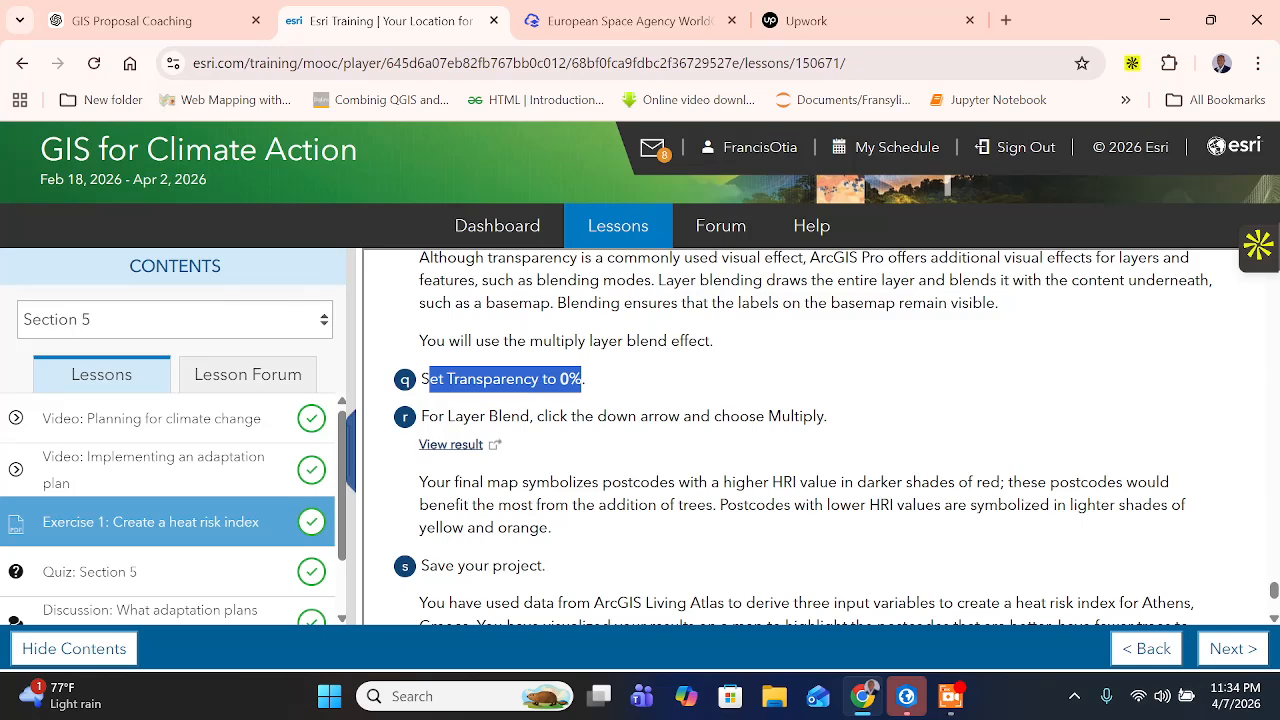
pyautogui.moveTo(447, 416); pyautogui.dragTo(840, 422)
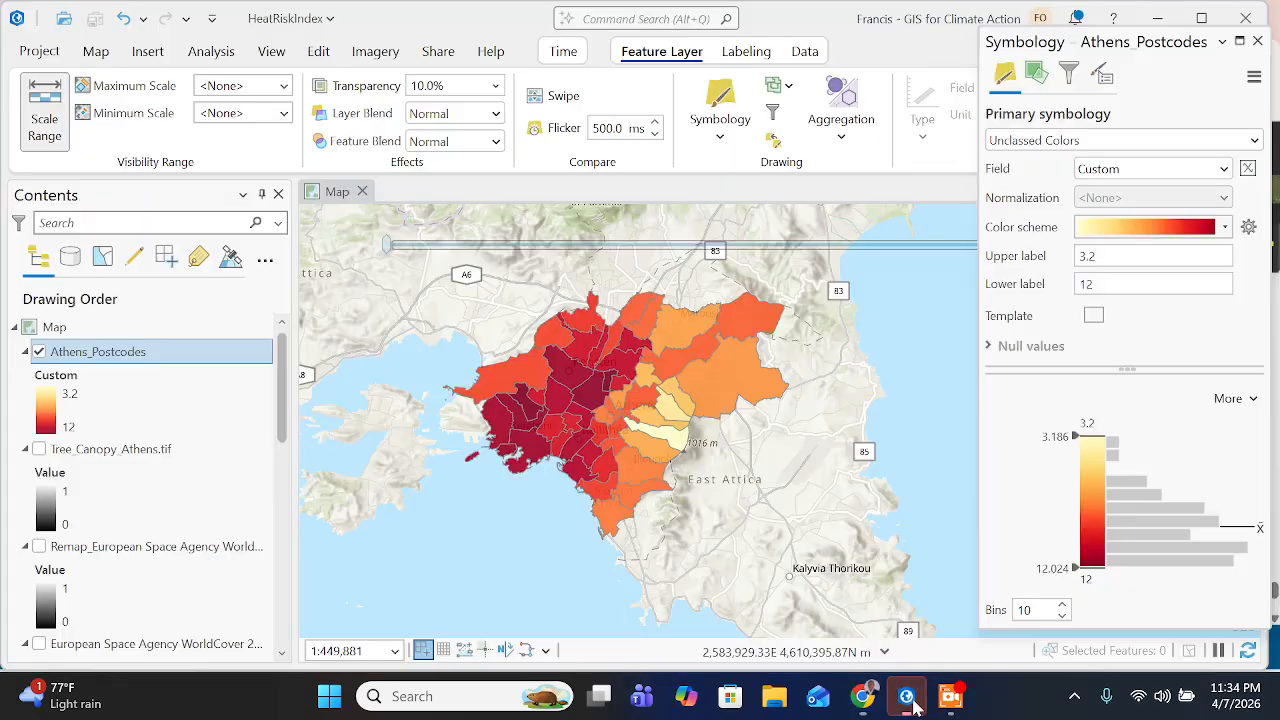
# - In ArcGIS Pro, set the Athens_Postcodes layer's transparency to 0% and its layer blend to Multiply
pyautogui.click(906, 696)
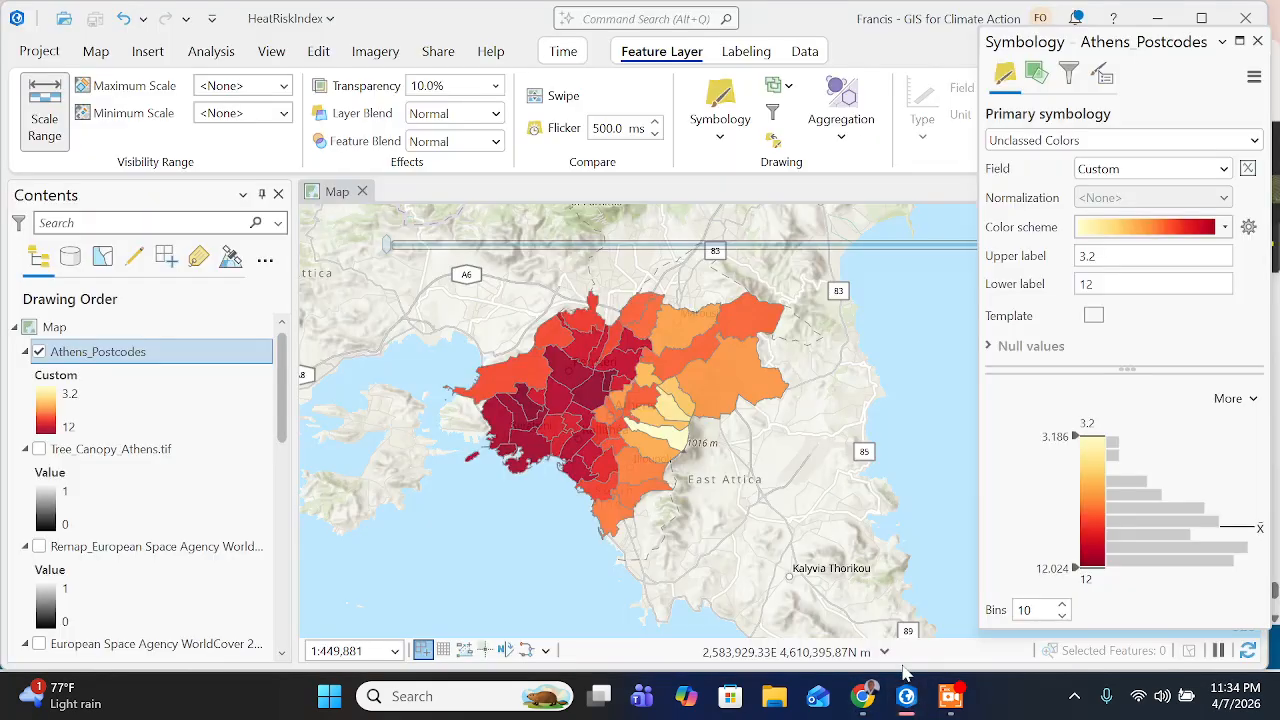
pyautogui.moveTo(445, 87); pyautogui.dragTo(328, 112)
pyautogui.write('0')
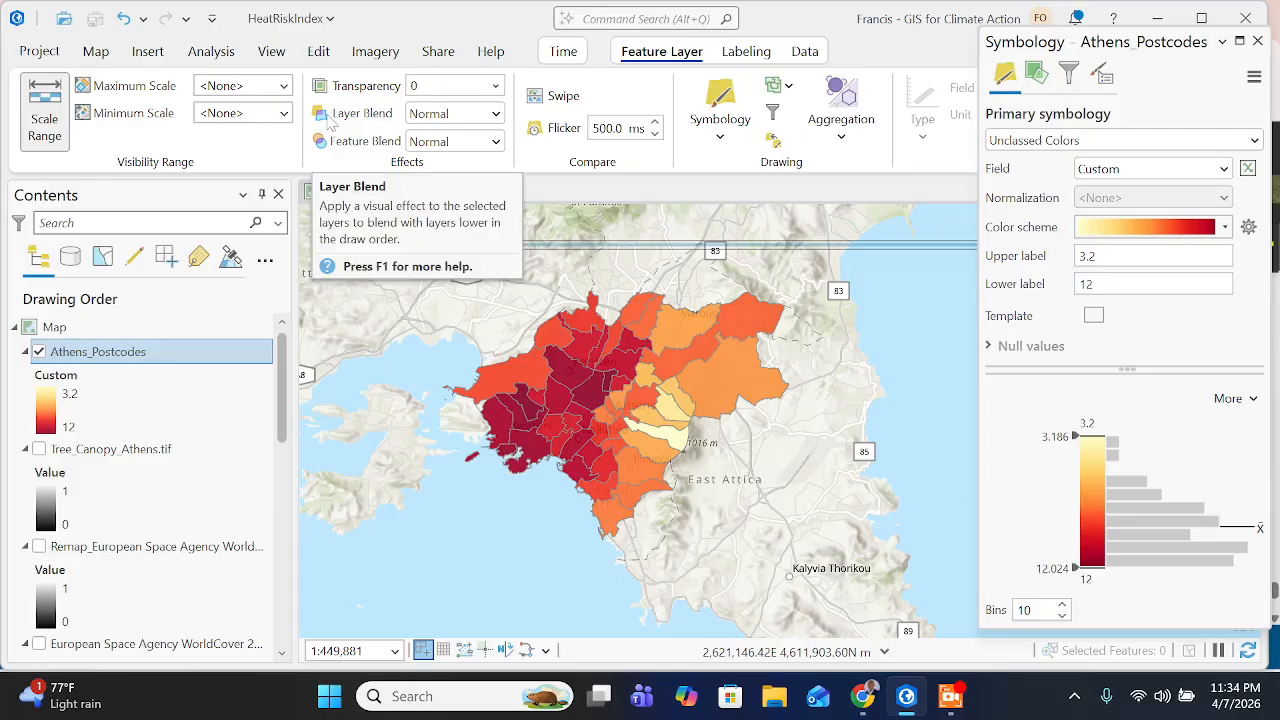
pyautogui.press('Return')
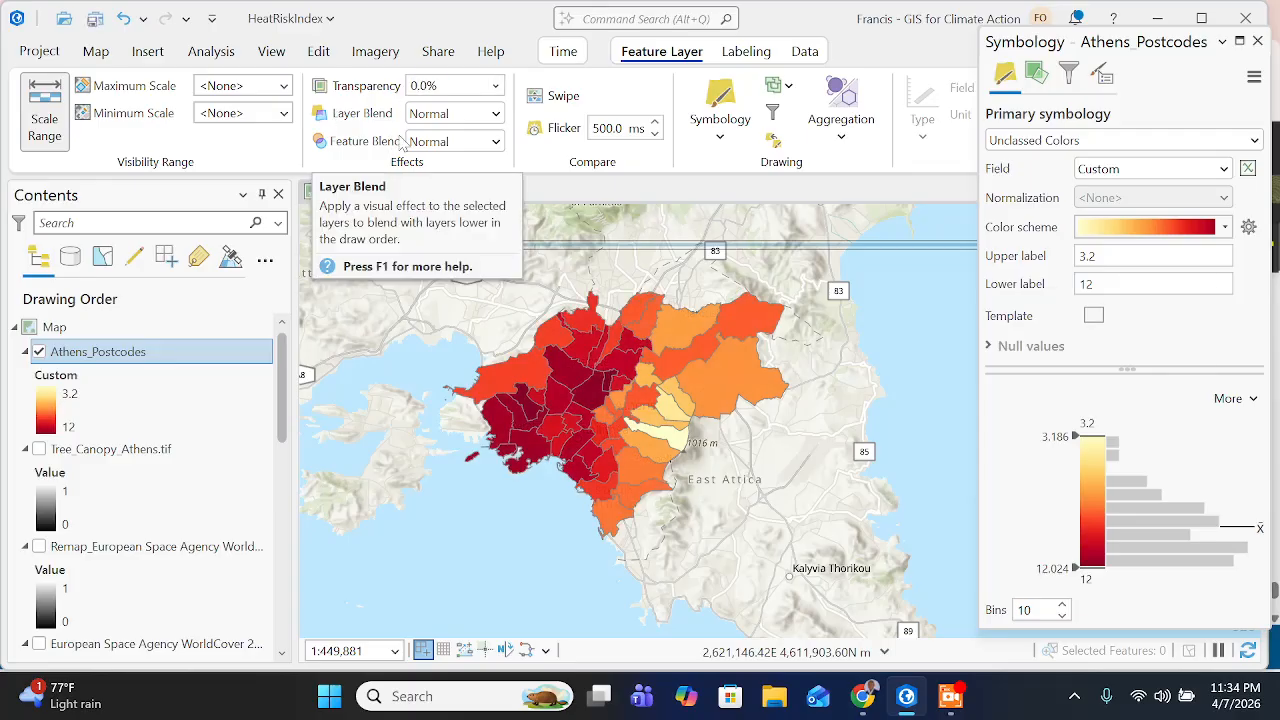
pyautogui.click(497, 112)
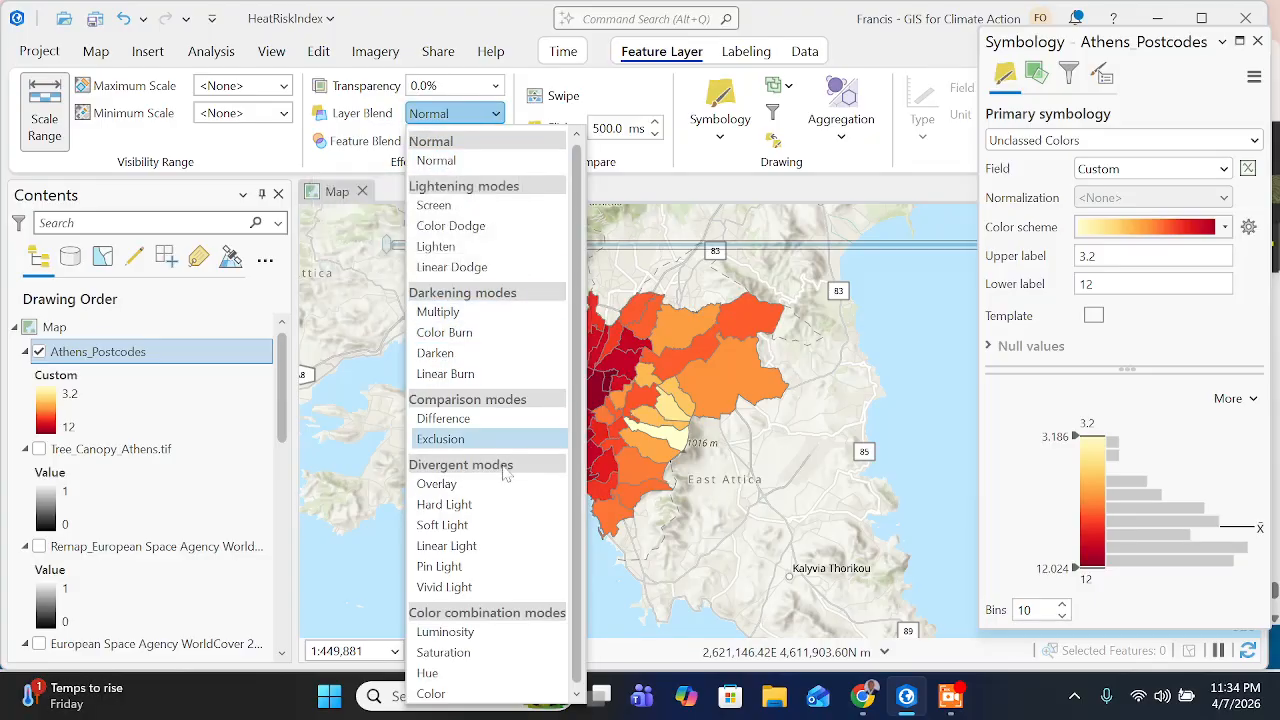
pyautogui.click(438, 311)
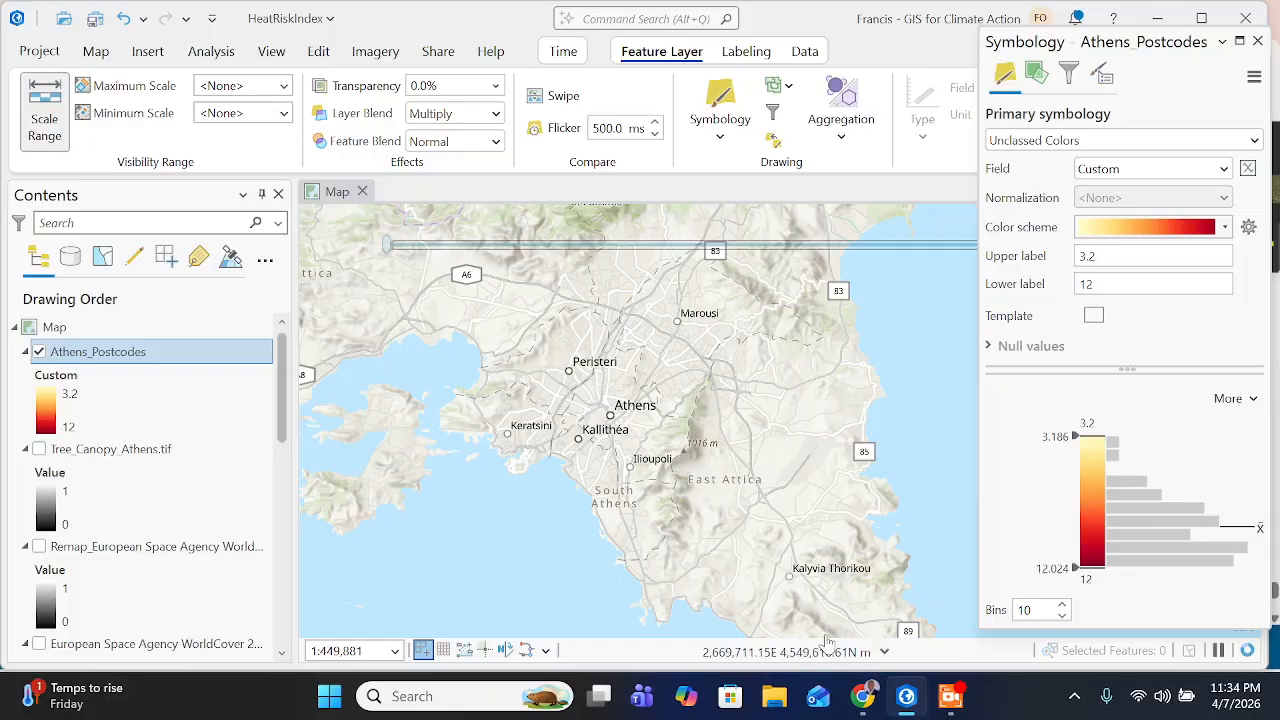
# - Switch to the training page in Chrome, reread the layer blend instruction and view the expected result of step 11r
pyautogui.click(862, 697)
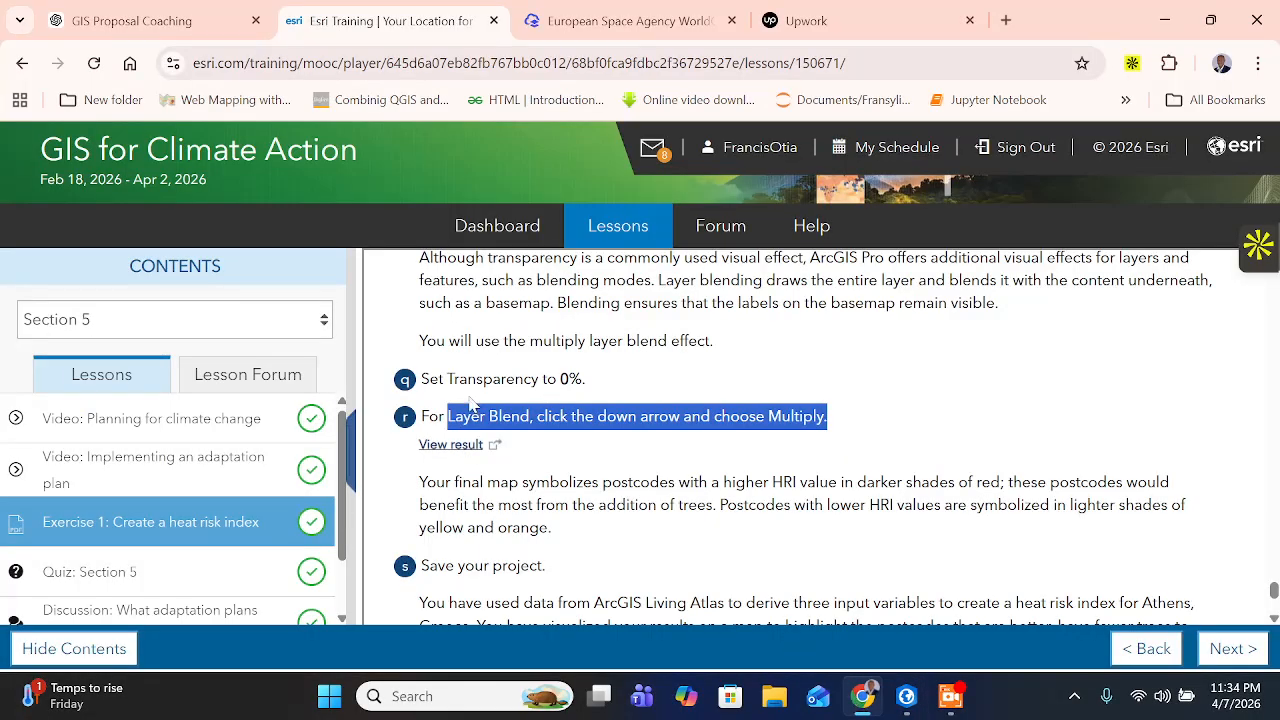
pyautogui.click(637, 417)
pyautogui.moveTo(479, 416); pyautogui.dragTo(800, 416)
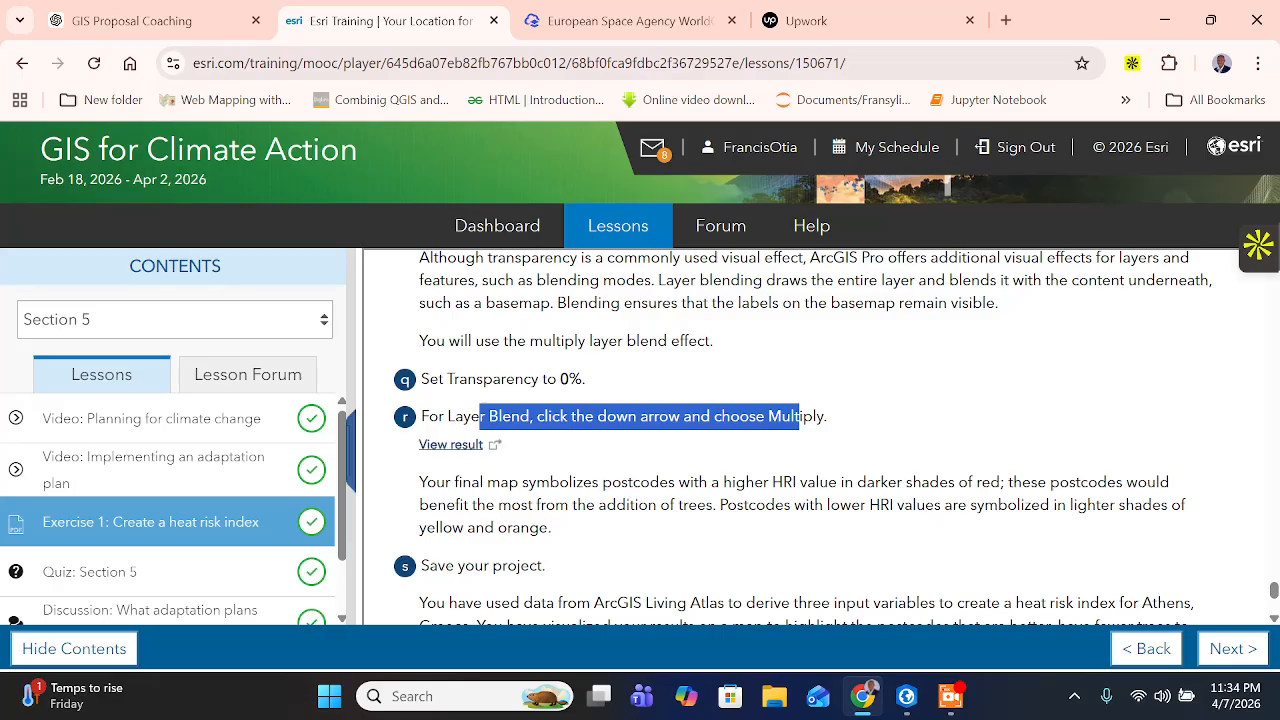
pyautogui.click(450, 444)
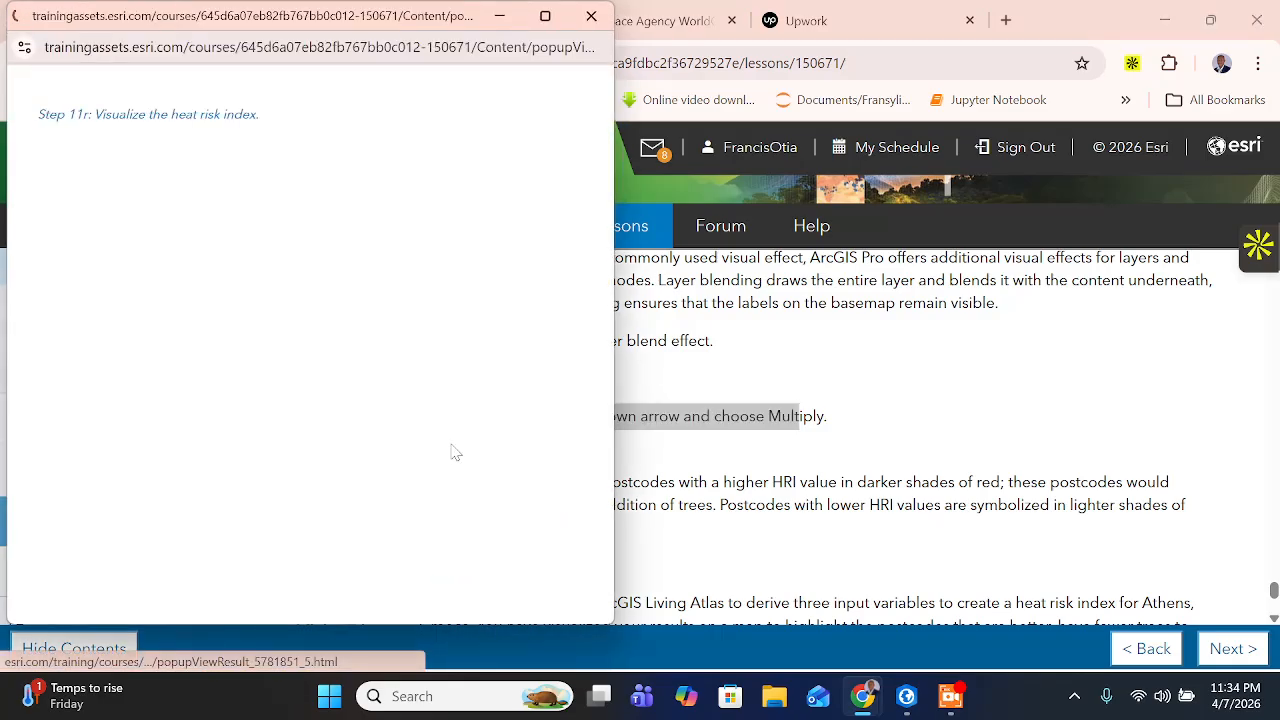
# - Compare the blended map in ArcGIS Pro with the expected result and save the HeatRiskIndex project
pyautogui.click(905, 697)
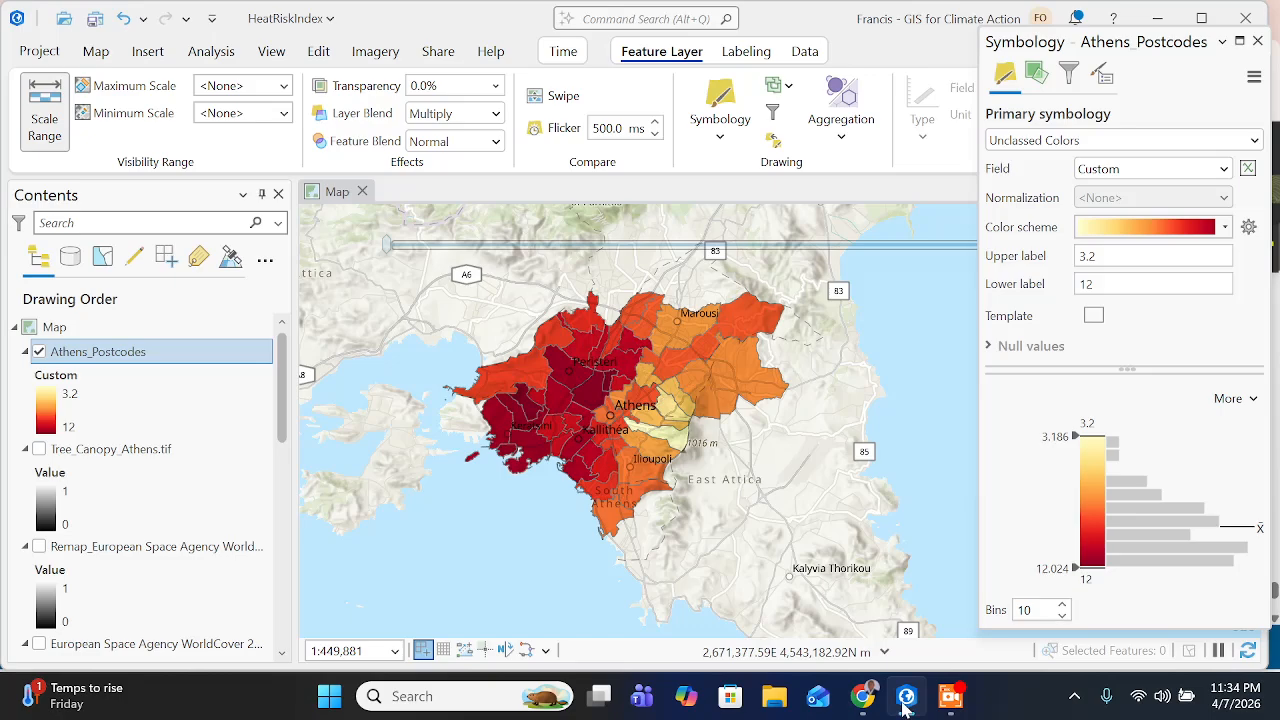
pyautogui.click(905, 697)
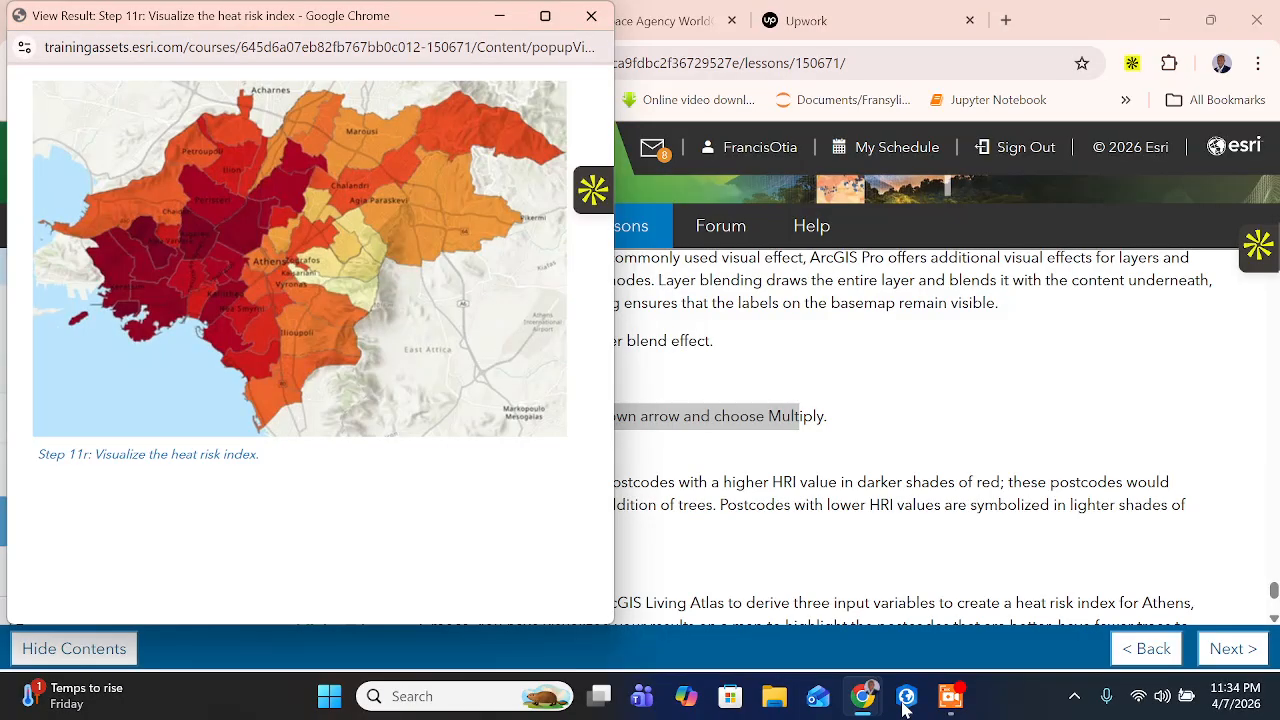
pyautogui.click(905, 697)
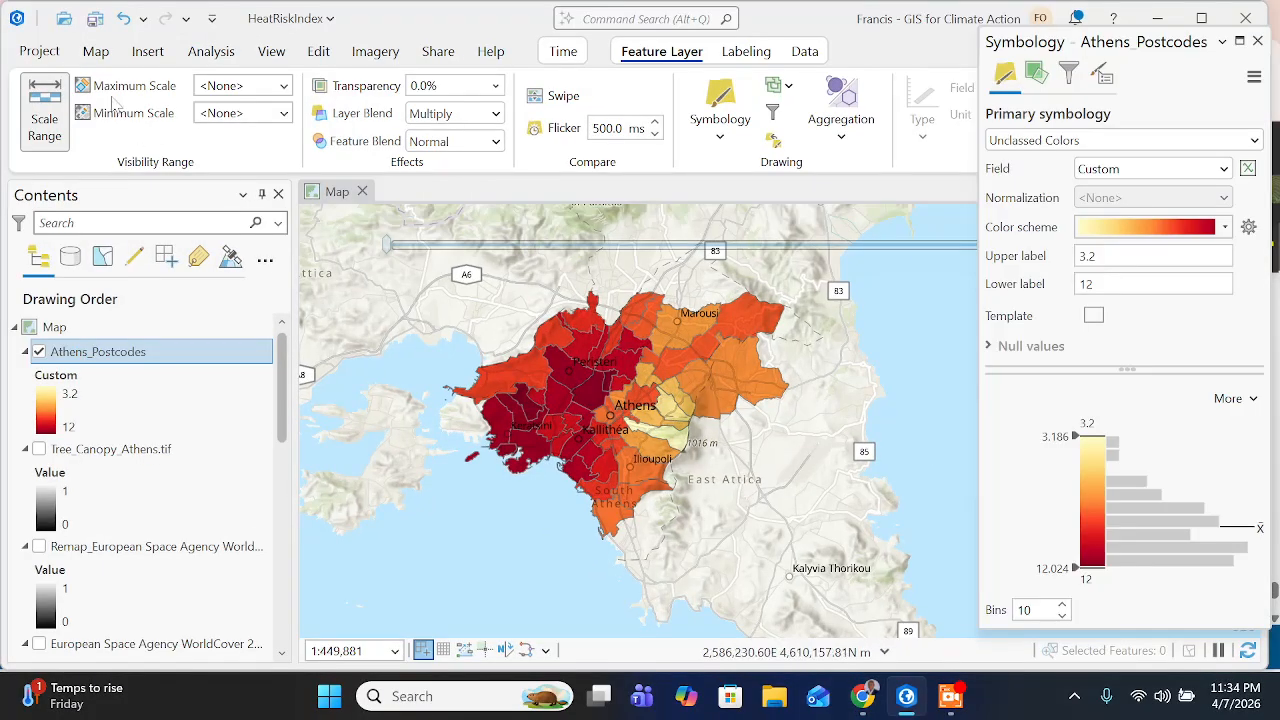
pyautogui.click(95, 18)
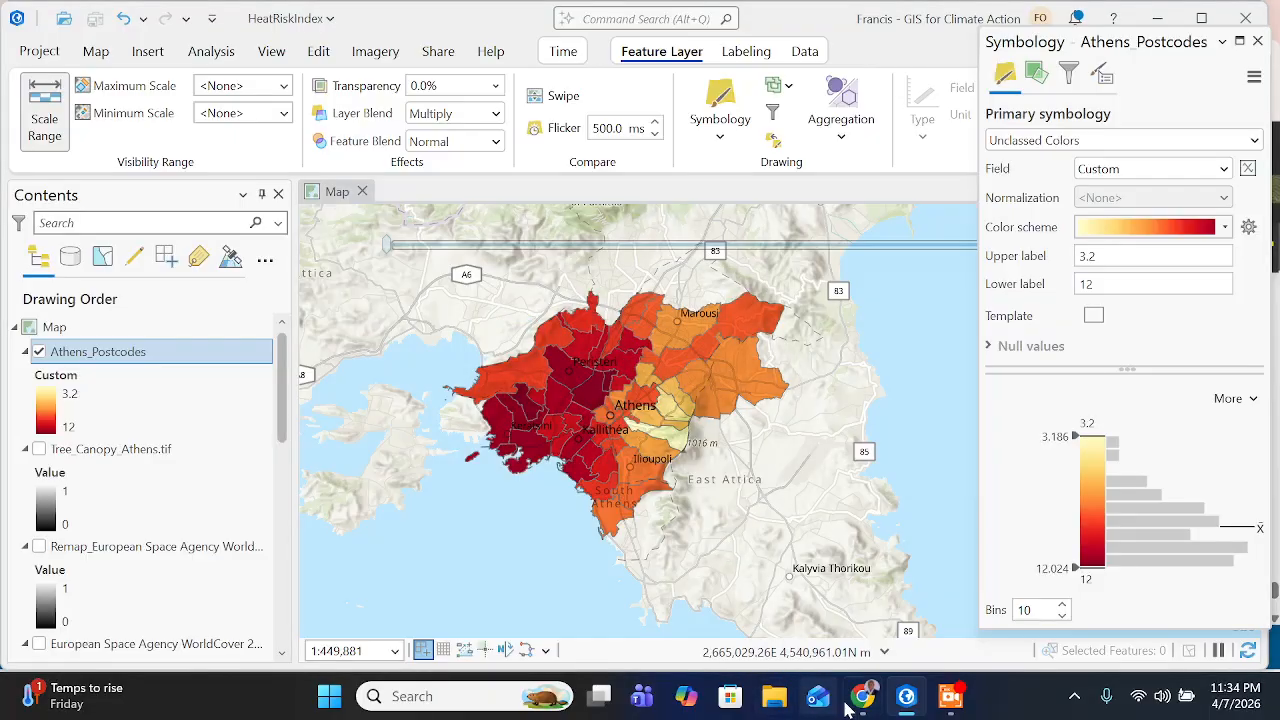
# - Switch to the training page in Chrome and read the interpretation of the final map and the closing summary of Step 11
pyautogui.moveTo(862, 697)
pyautogui.click(848, 572)
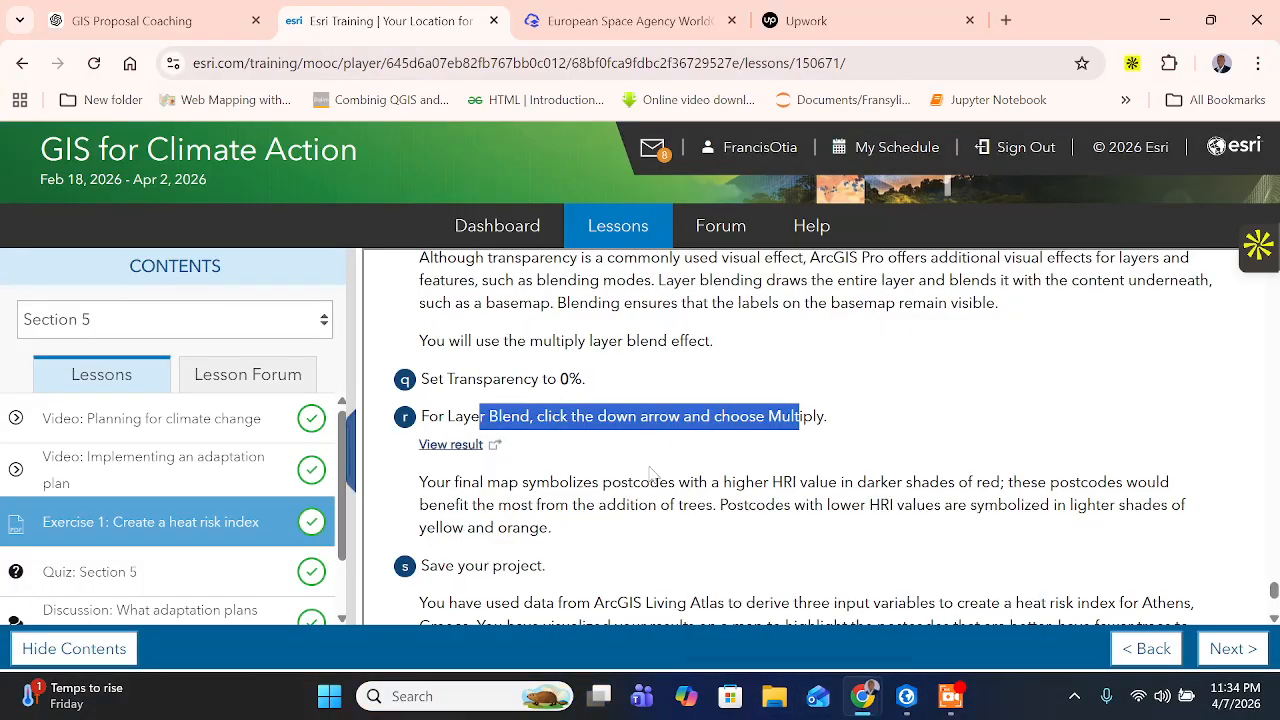
pyautogui.scroll(-1, 583, 470)
pyautogui.click(583, 470)
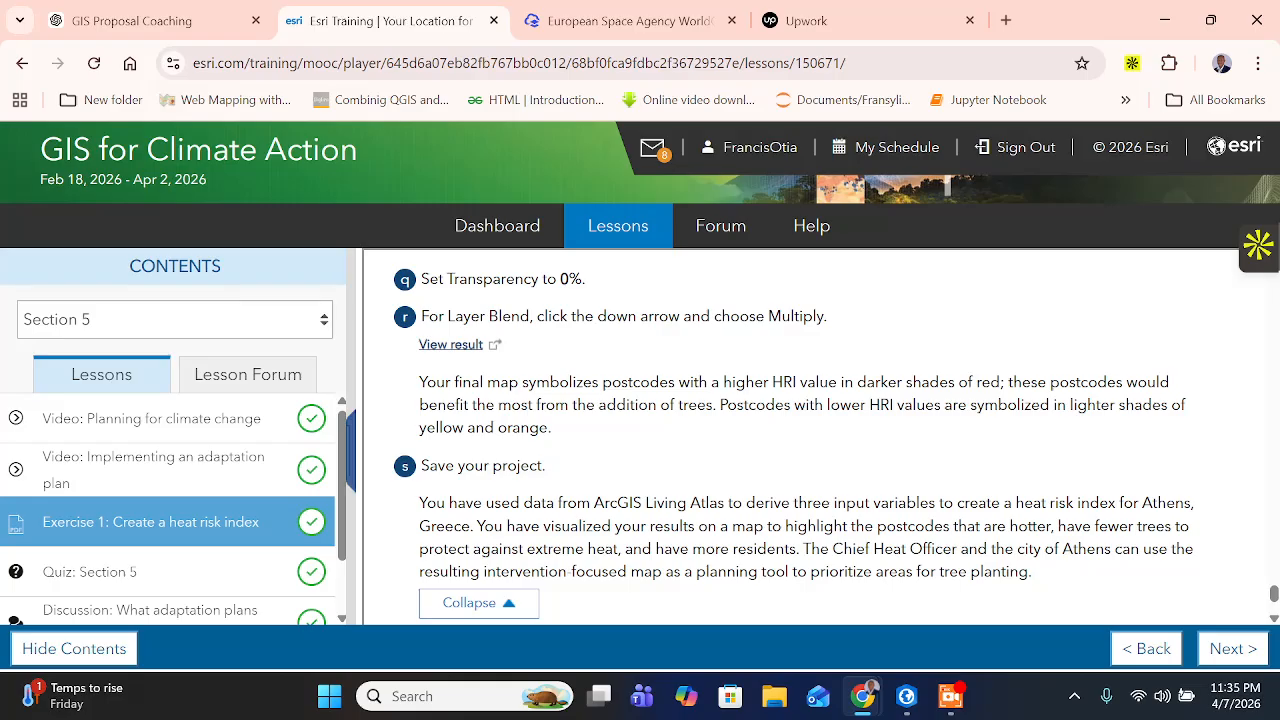
pyautogui.moveTo(746, 382); pyautogui.dragTo(548, 428)
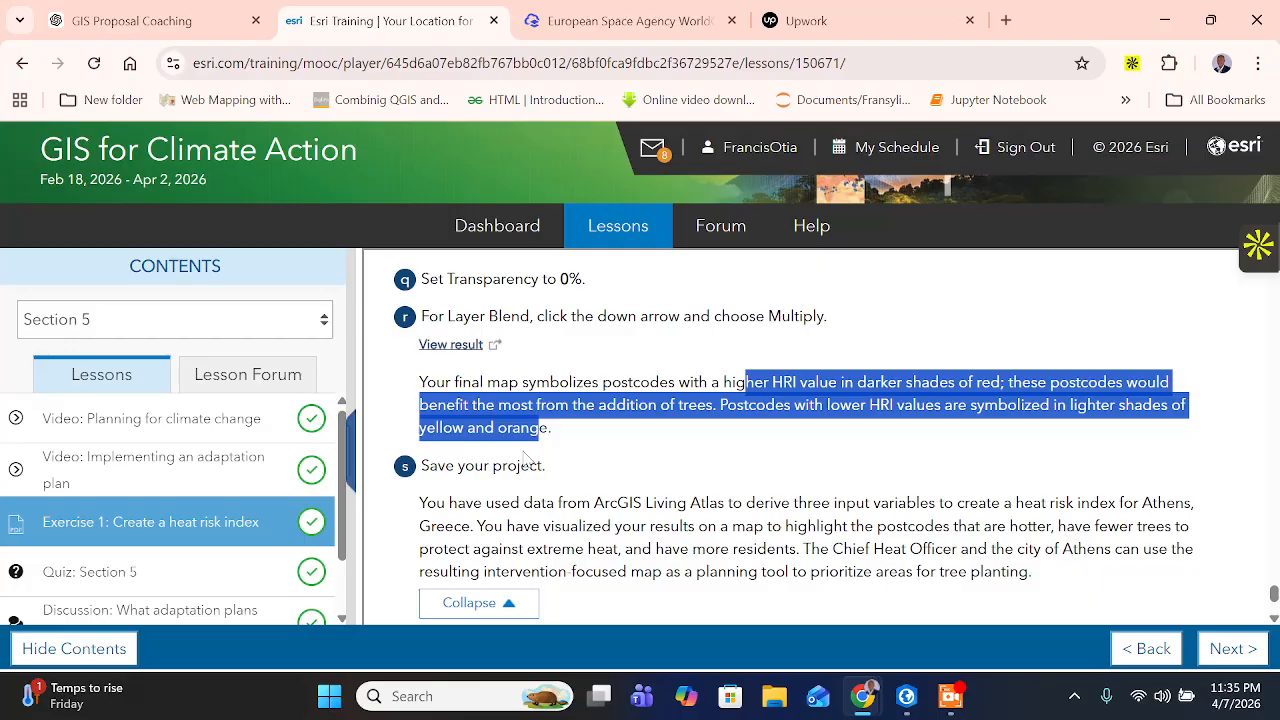
pyautogui.scroll(-1, 527, 460)
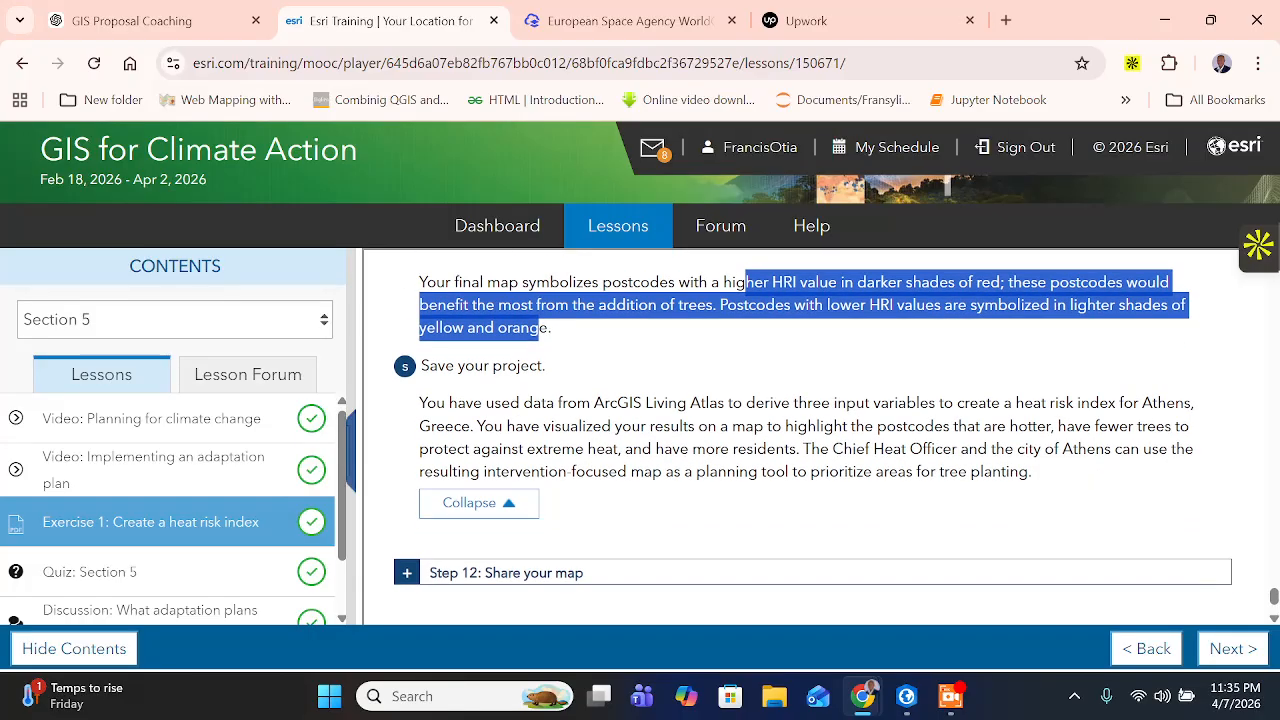
pyautogui.click(527, 460)
pyautogui.moveTo(604, 402); pyautogui.dragTo(486, 426)
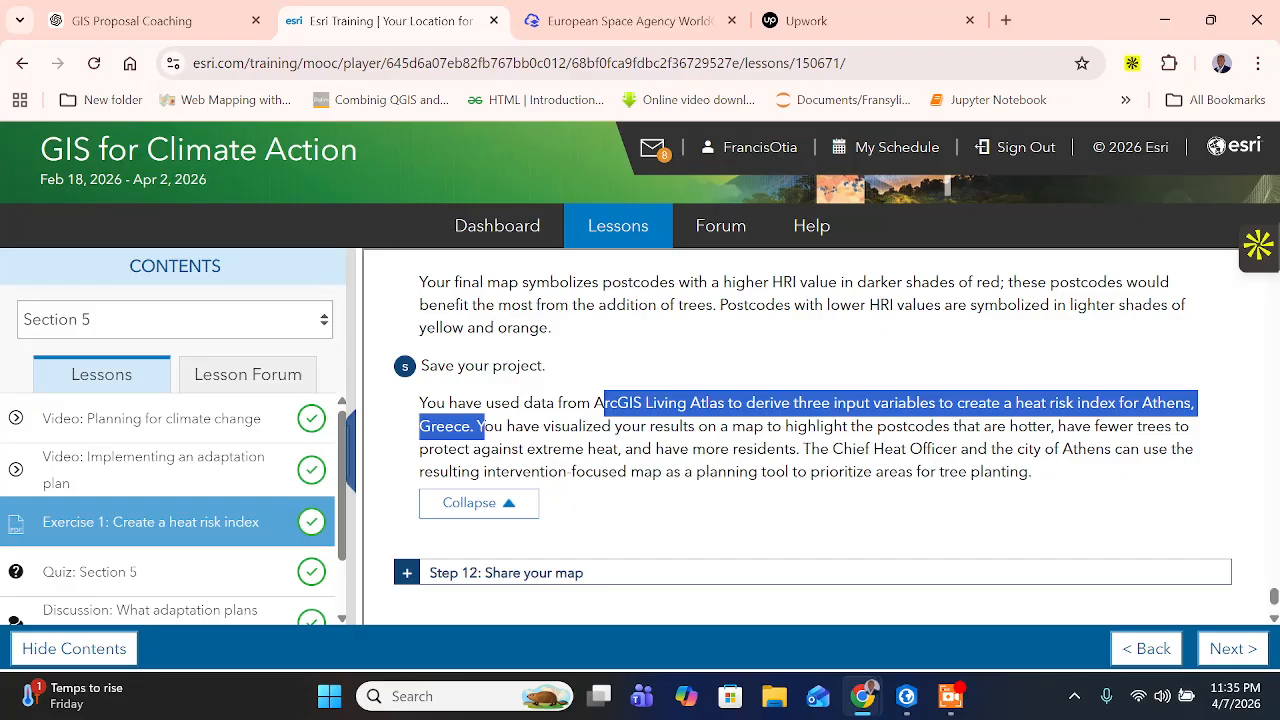
pyautogui.moveTo(473, 449); pyautogui.dragTo(799, 449)
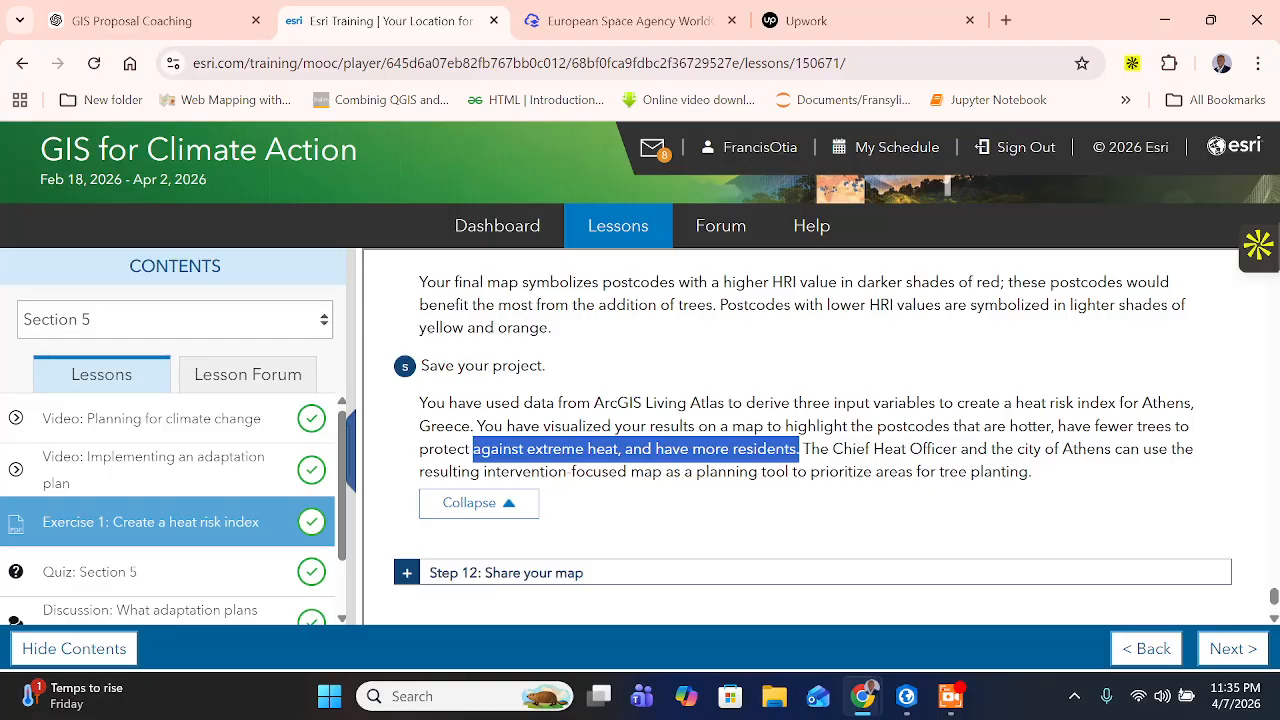
# - Expand the section Step 12: Share your map on the training page
pyautogui.scroll(-1, 812, 430)
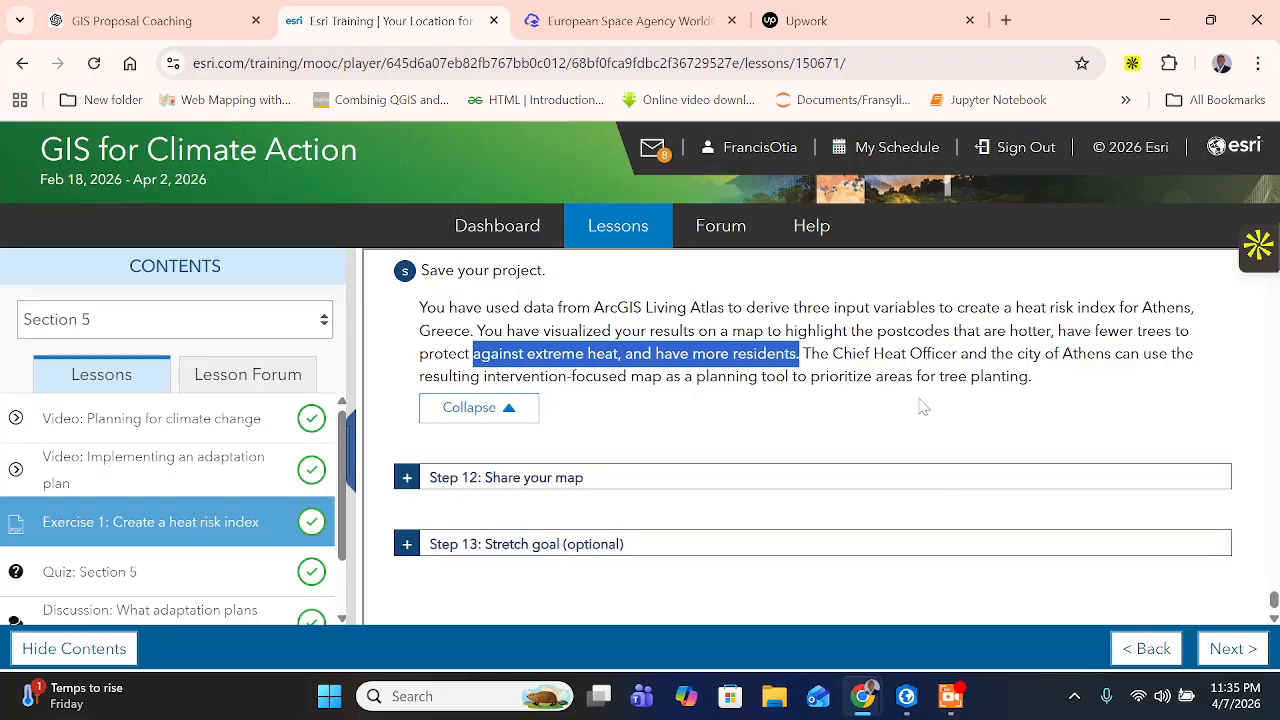
pyautogui.click(408, 481)
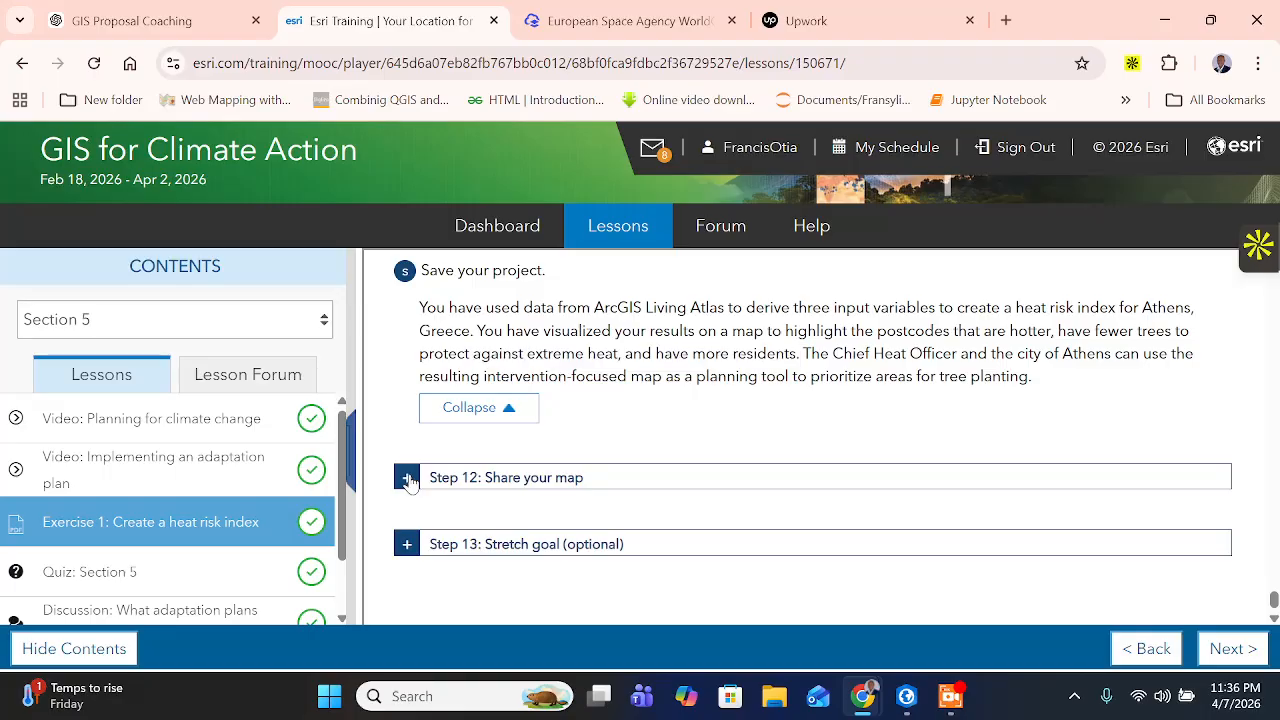
pyautogui.scroll(-1, 495, 435)
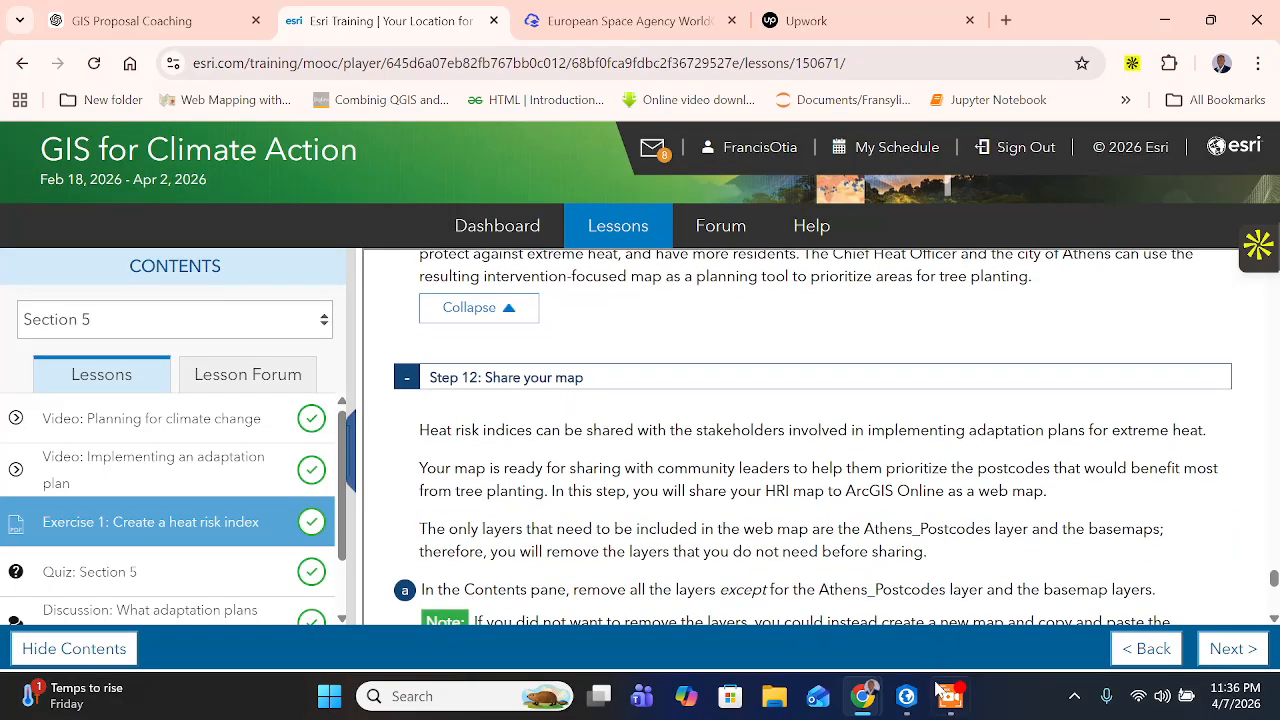
pyautogui.click(906, 696)
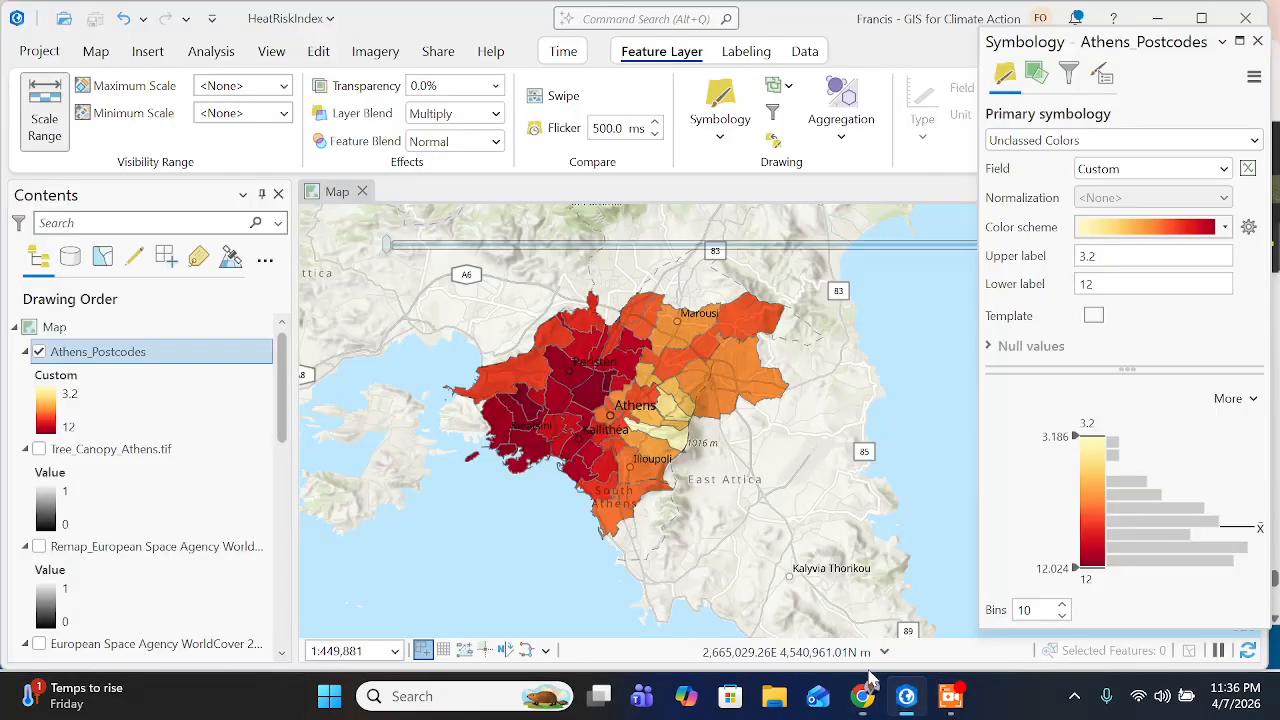
pyautogui.click(950, 696)
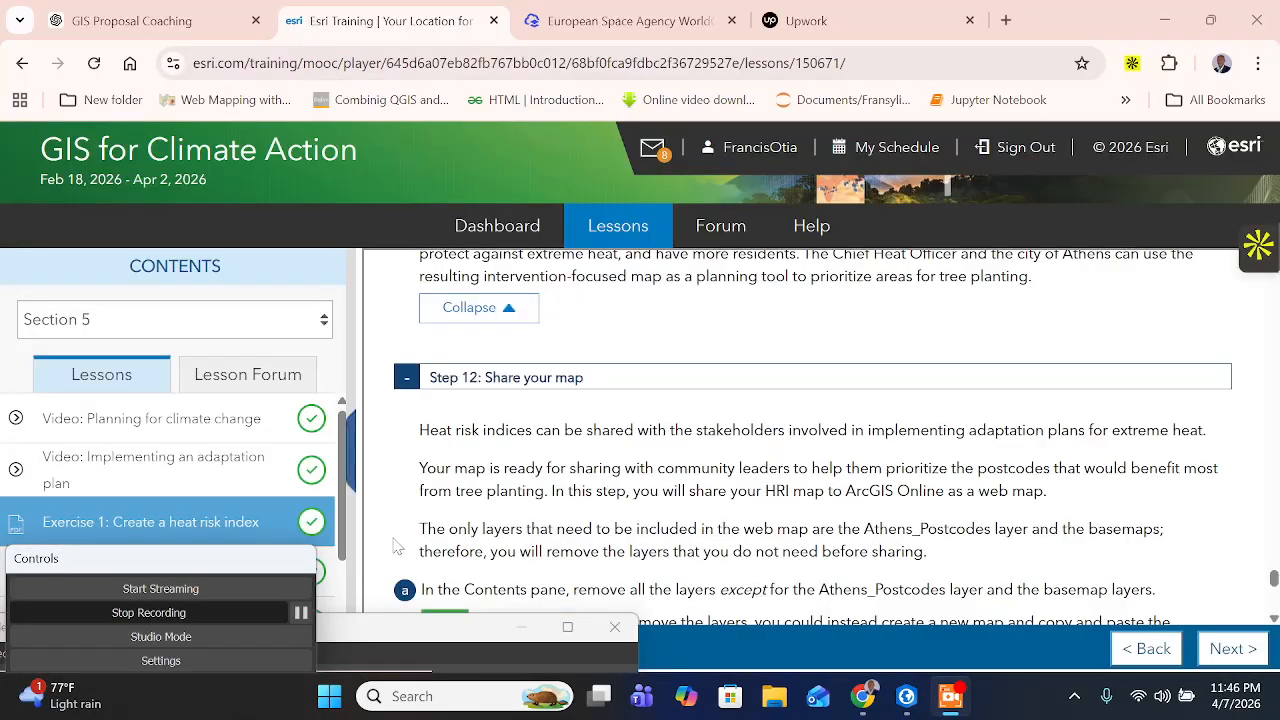
# - Read the introduction to Step 12 on sharing the heat risk index map to ArcGIS Online as a web map
pyautogui.scroll(-1, 420, 530)
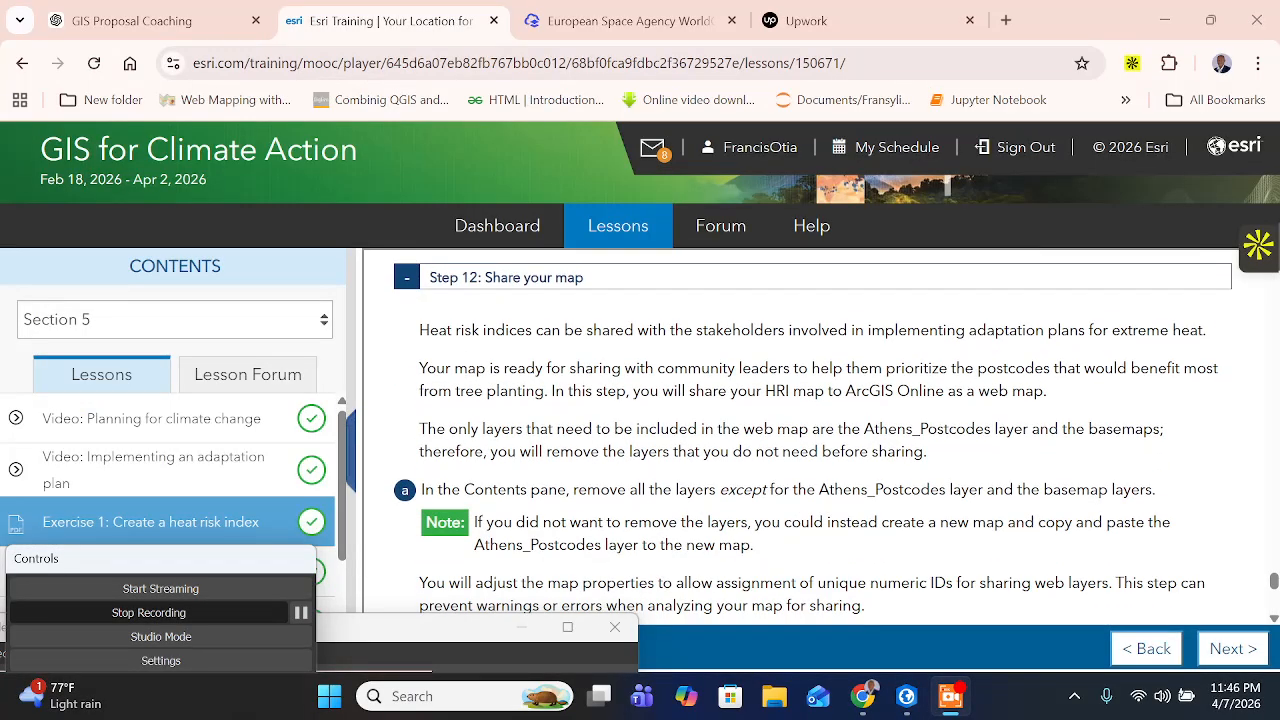
pyautogui.moveTo(564, 330); pyautogui.dragTo(1146, 330)
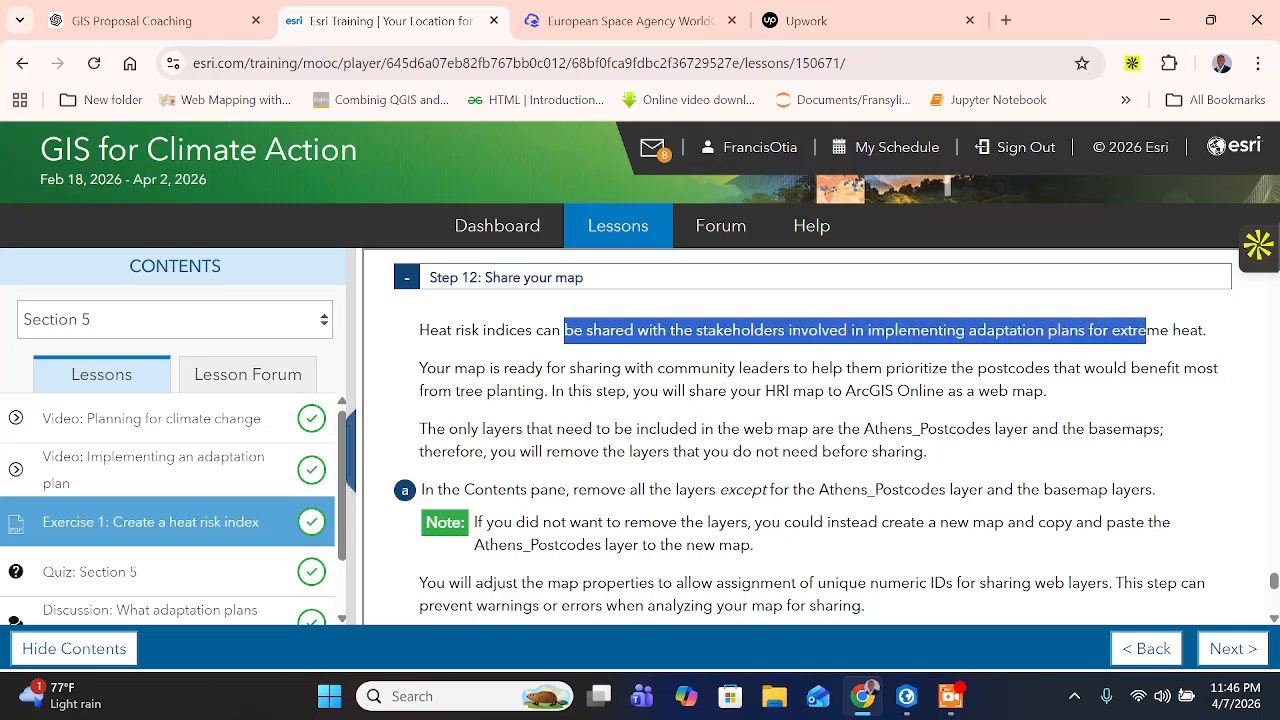
pyautogui.click(1146, 332)
pyautogui.moveTo(664, 368); pyautogui.dragTo(543, 391)
pyautogui.click(575, 391)
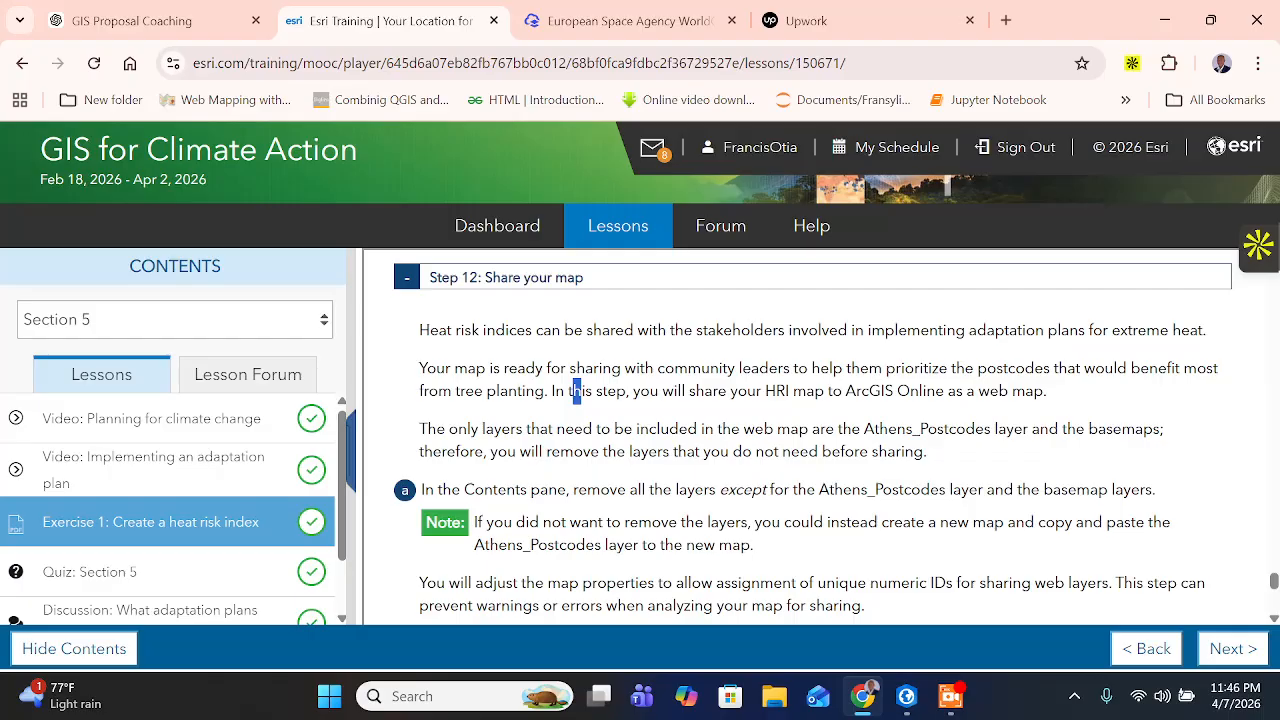
pyautogui.moveTo(689, 391); pyautogui.dragTo(705, 391)
pyautogui.moveTo(814, 391); pyautogui.dragTo(1078, 403)
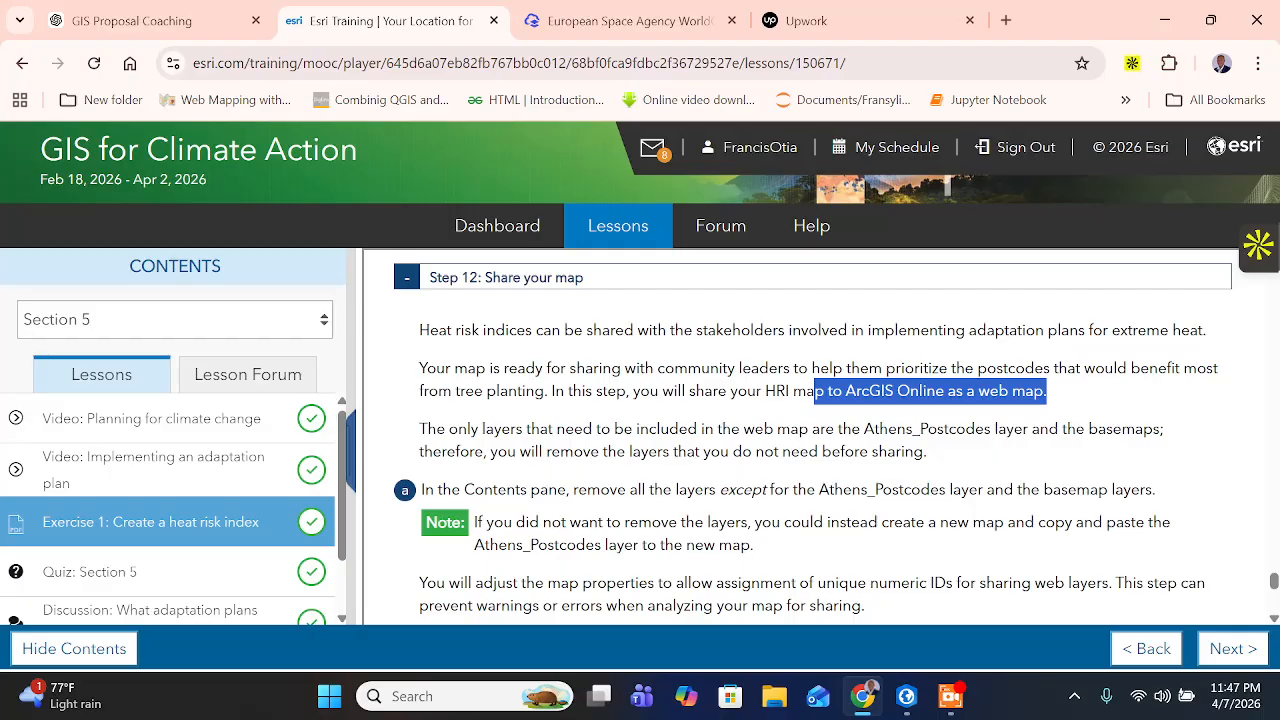
# - Read the Step 12 instructions on keeping only the Athens_Postcodes and basemap layers, including the note on copying the layer to a new map
pyautogui.moveTo(660, 429); pyautogui.dragTo(976, 432)
pyautogui.click(460, 482)
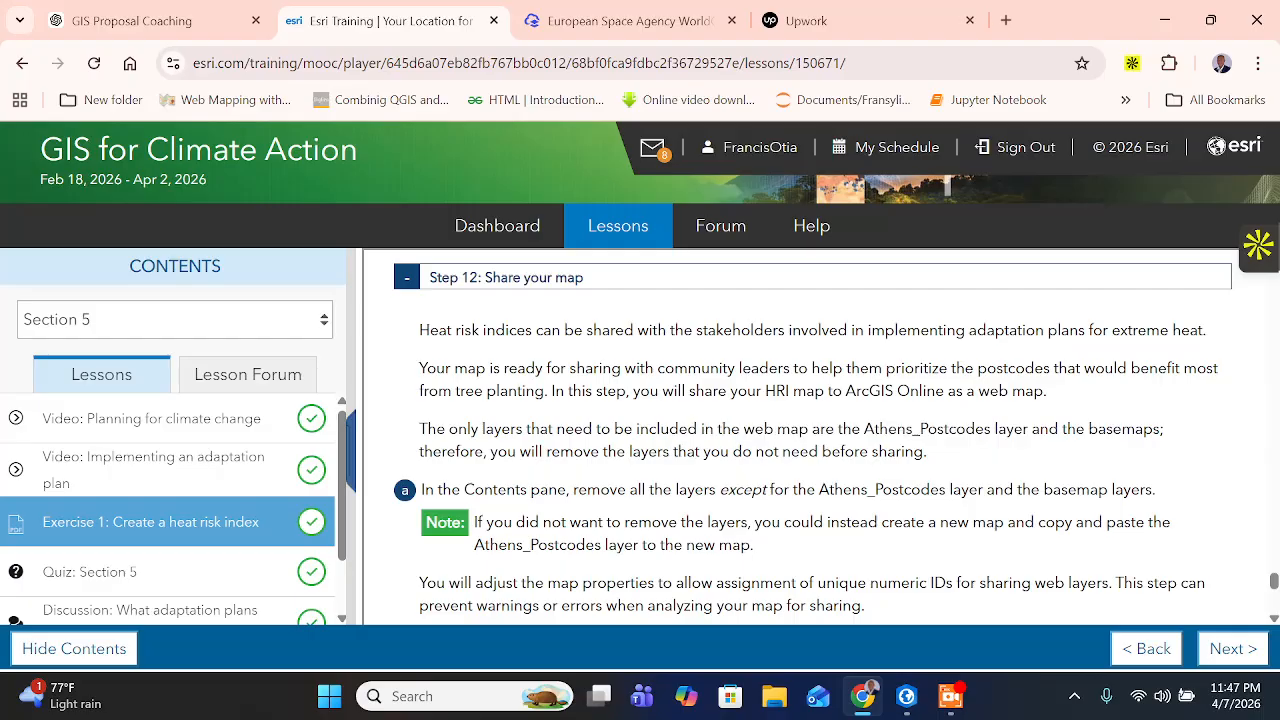
pyautogui.moveTo(536, 451); pyautogui.dragTo(931, 462)
pyautogui.scroll(-1, 813, 439)
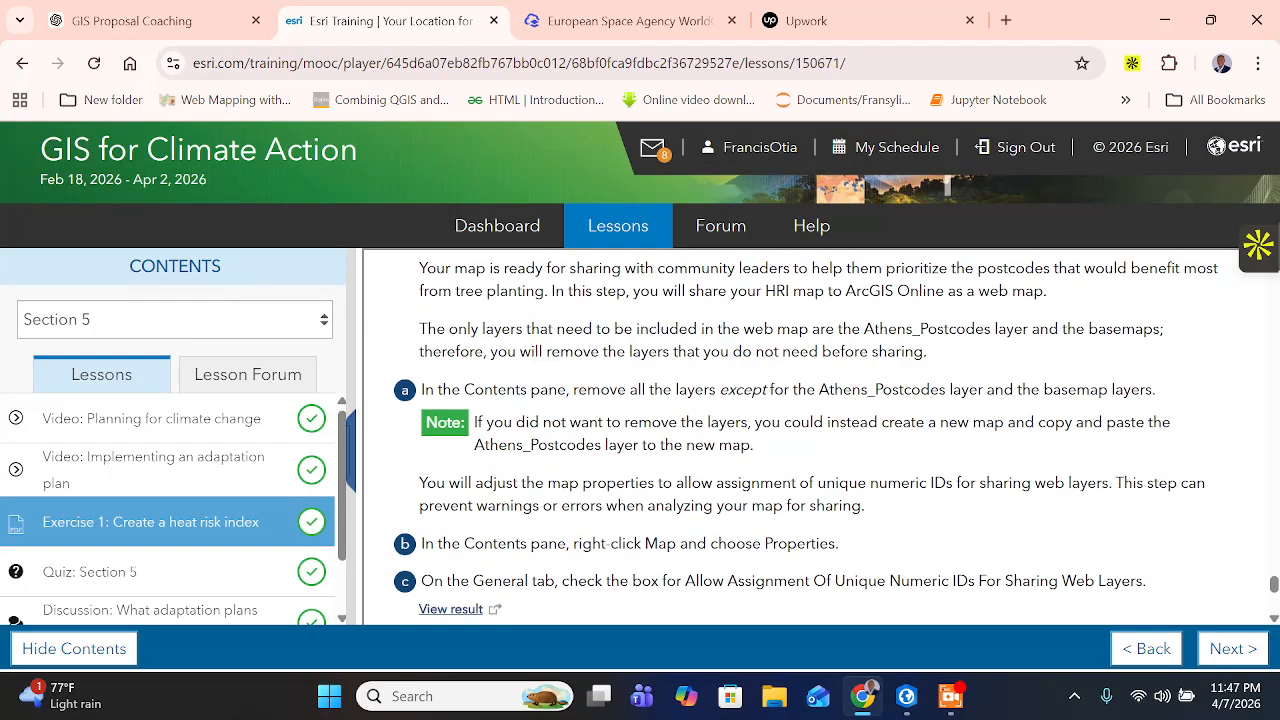
pyautogui.moveTo(608, 390); pyautogui.dragTo(1098, 390)
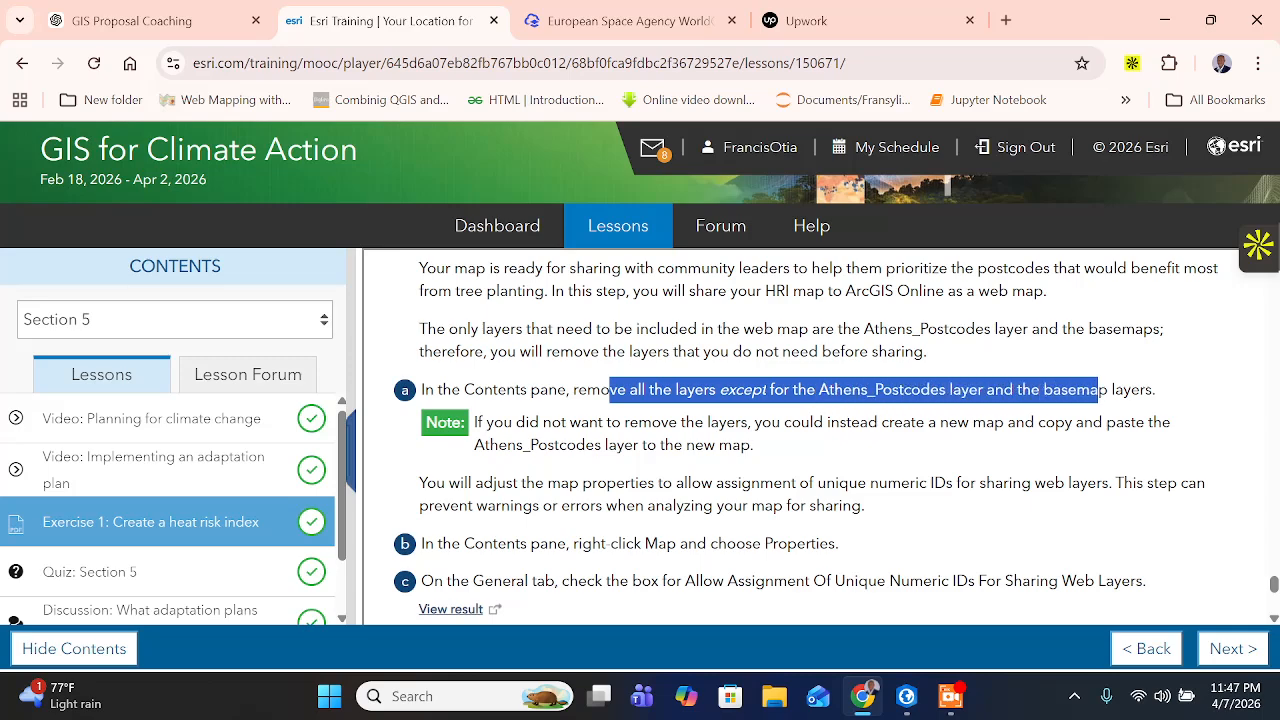
pyautogui.moveTo(551, 422); pyautogui.dragTo(617, 445)
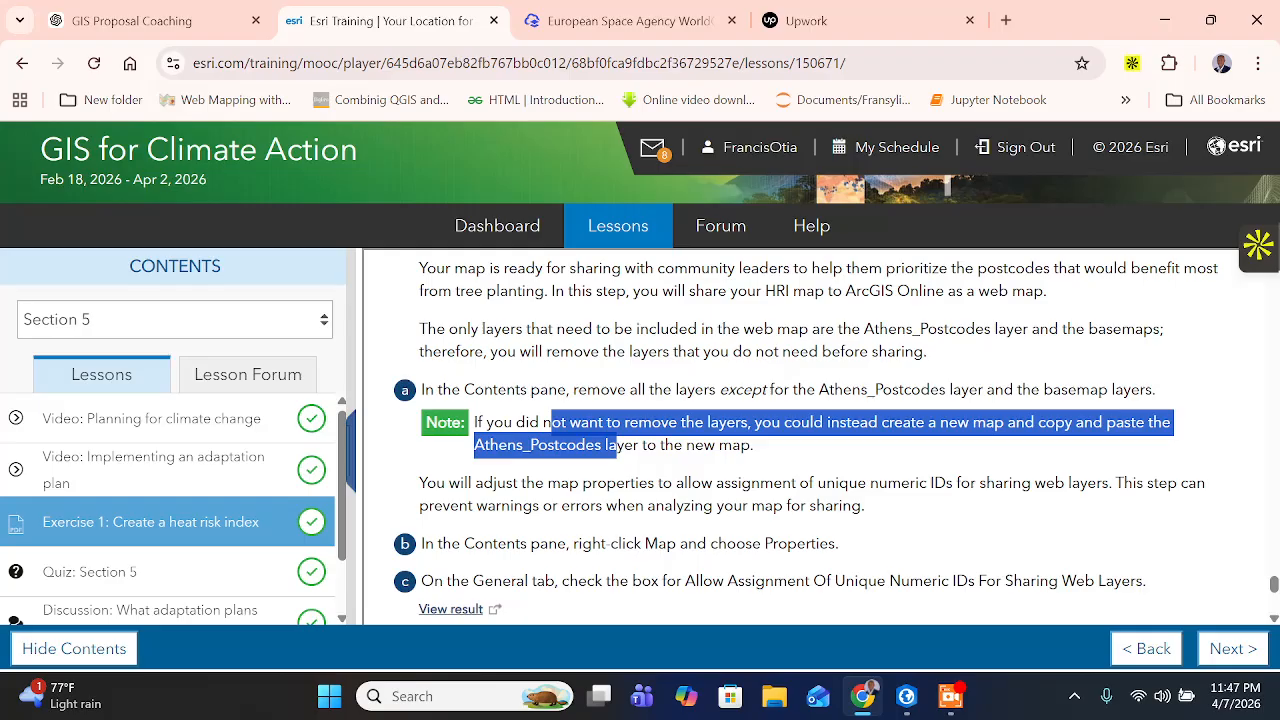
pyautogui.moveTo(616, 446); pyautogui.dragTo(759, 456)
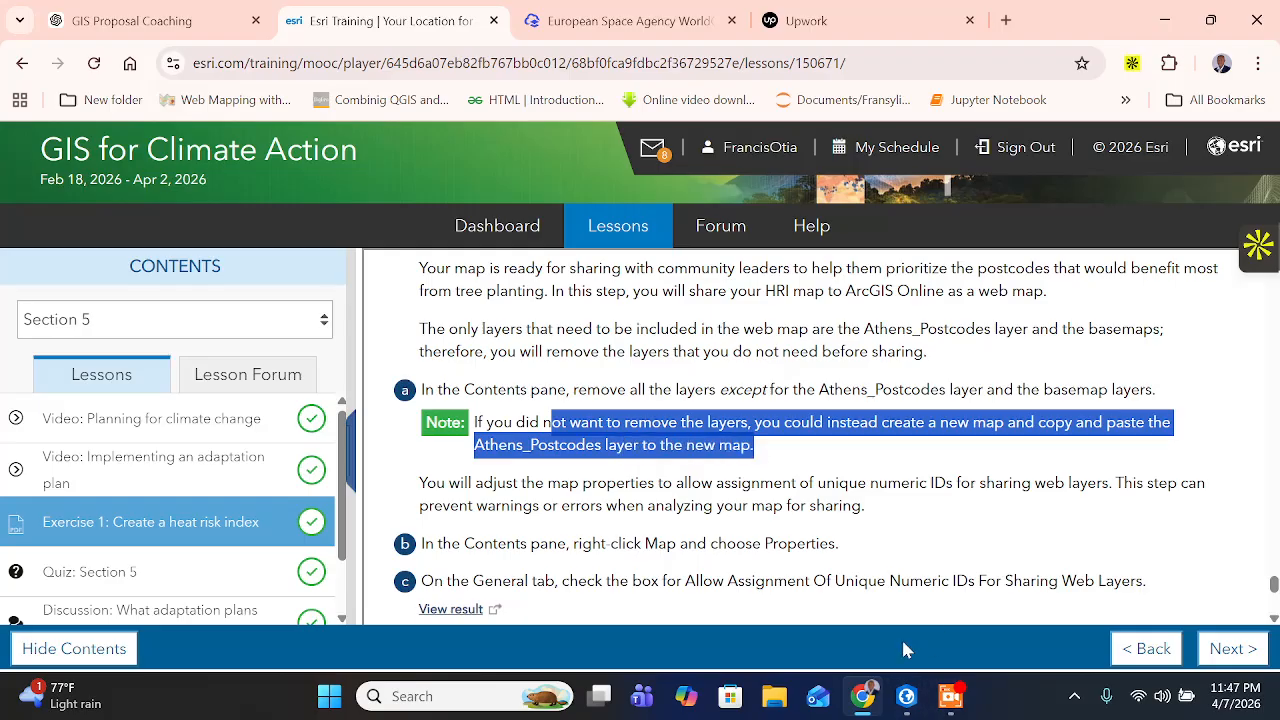
pyautogui.click(907, 695)
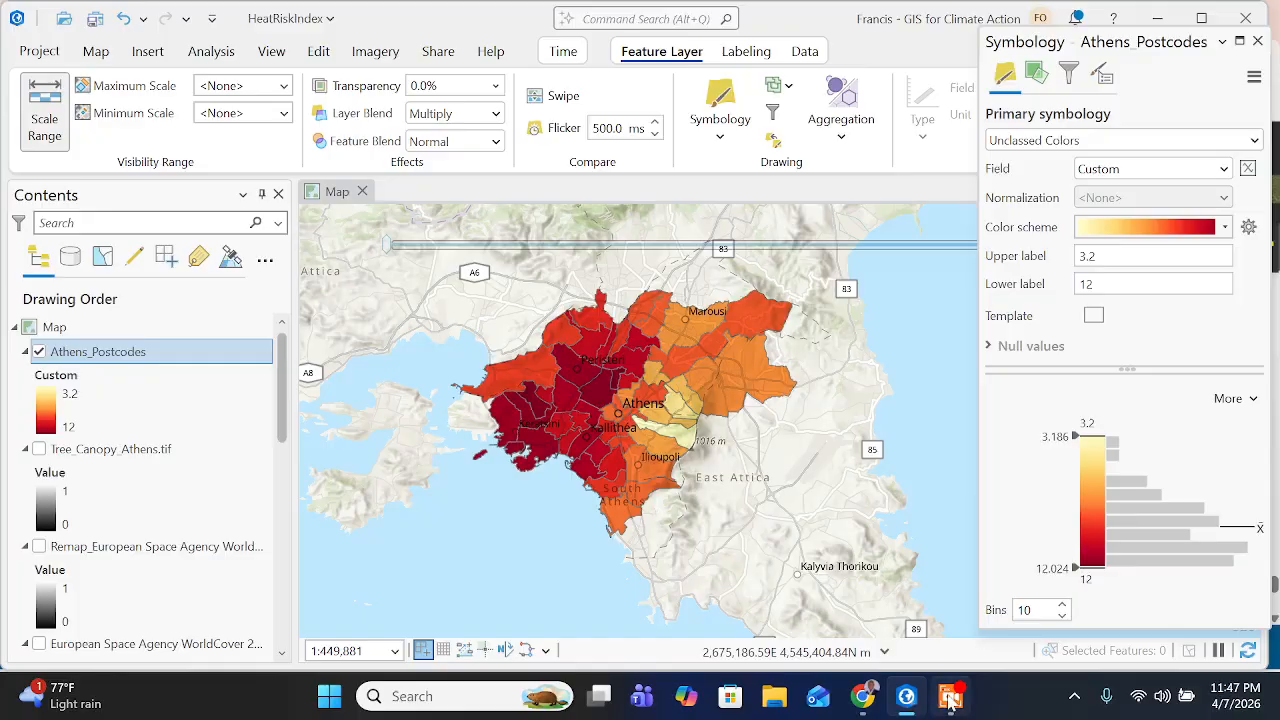
pyautogui.click(948, 705)
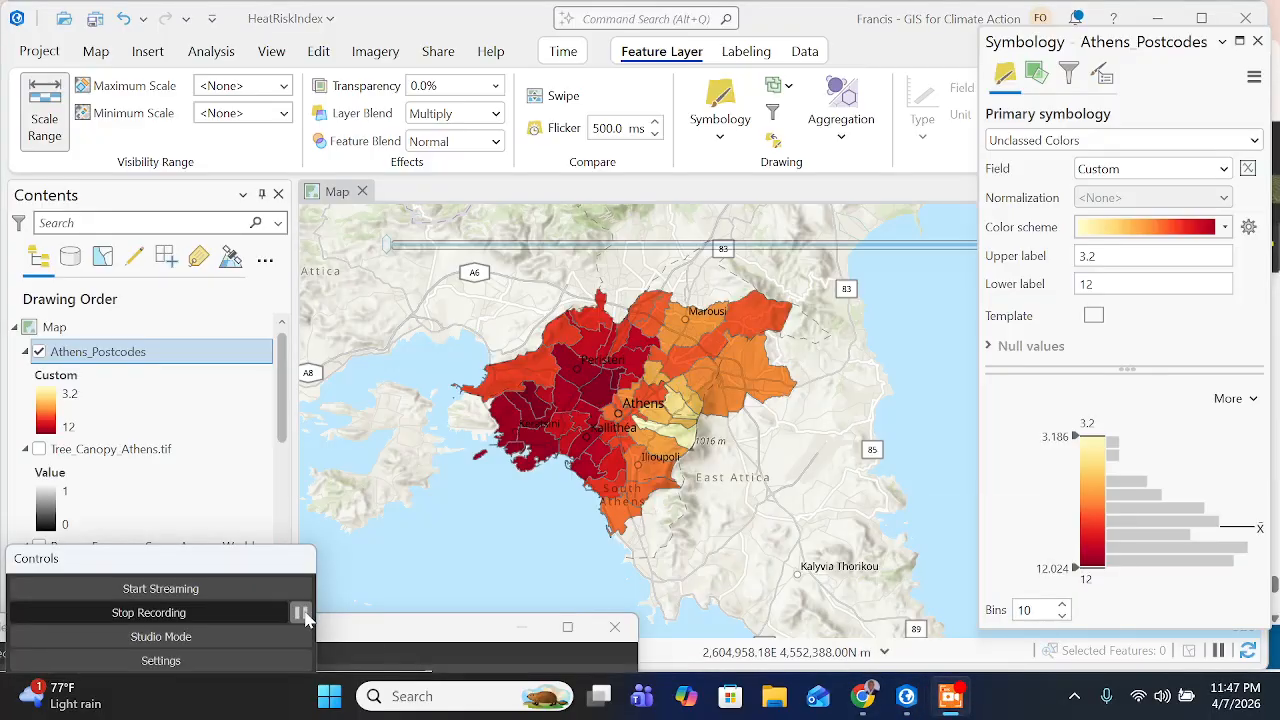
pyautogui.click(301, 613)
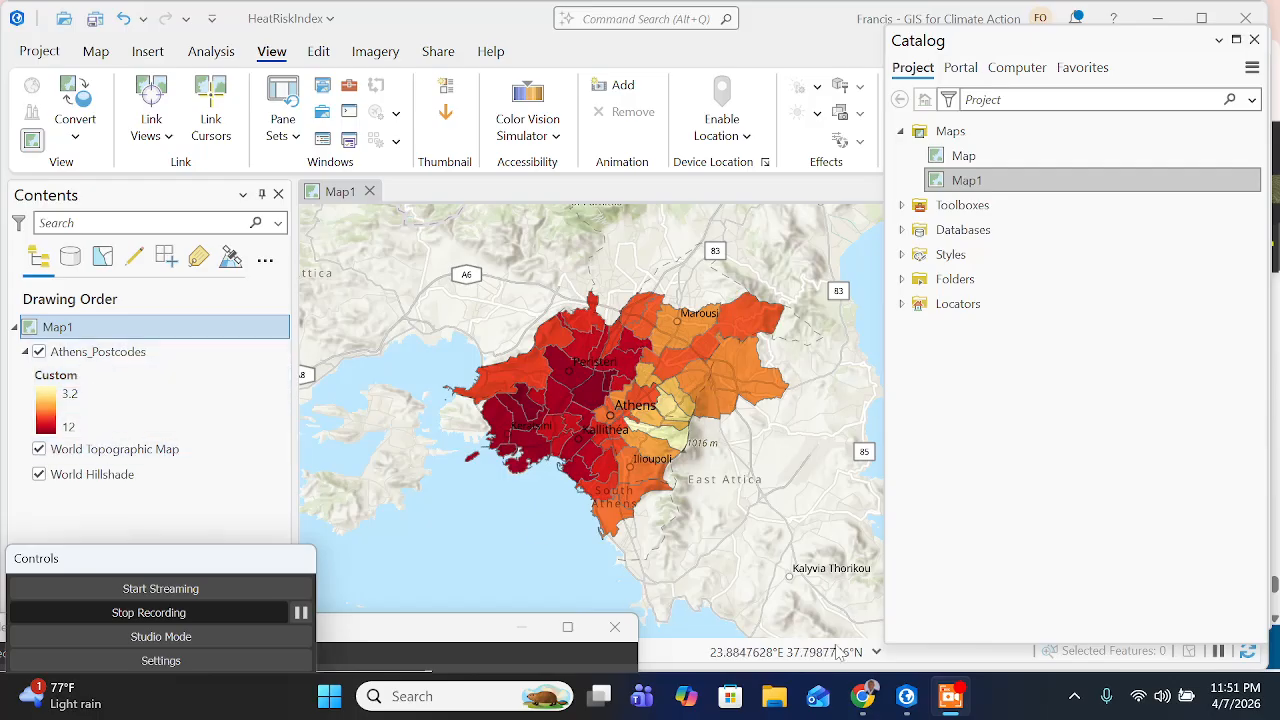
# - Switch to the training page in Chrome and read the instructions on adjusting the map properties for unique numeric IDs
pyautogui.click(862, 696)
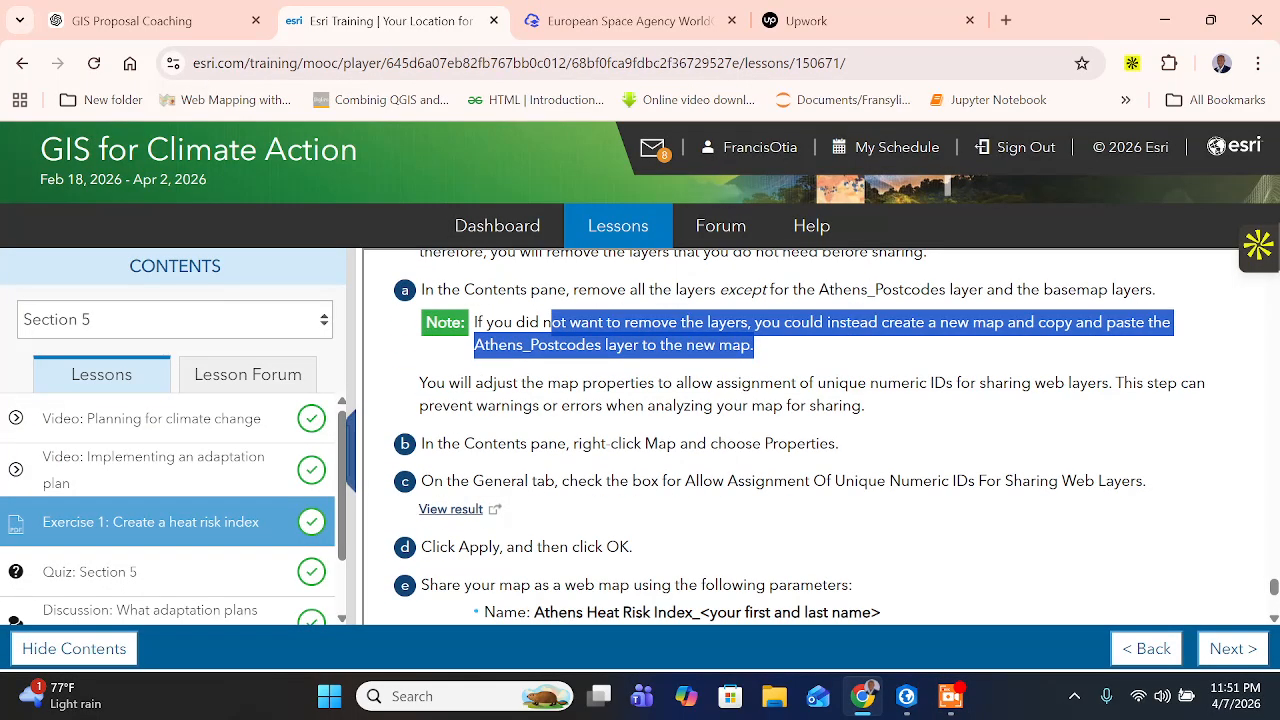
pyautogui.click(588, 384)
pyautogui.moveTo(579, 384); pyautogui.dragTo(598, 384)
pyautogui.click(598, 384)
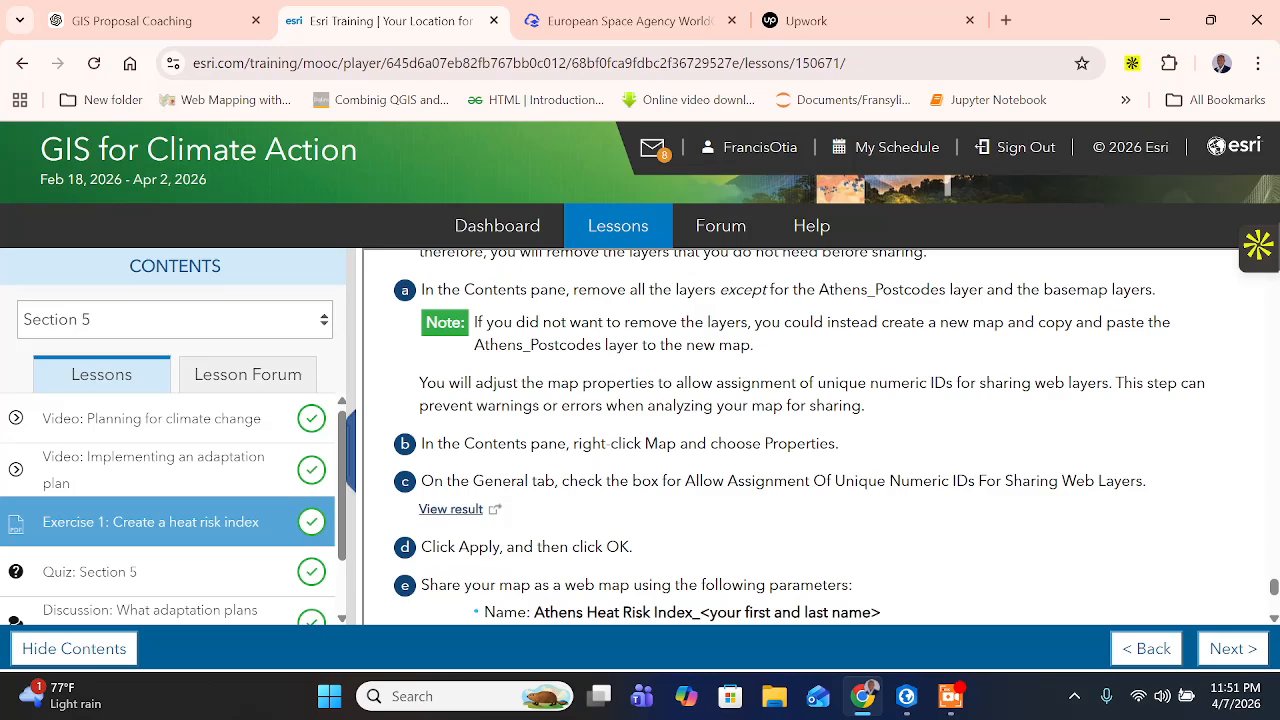
pyautogui.moveTo(760, 384); pyautogui.dragTo(1108, 384)
pyautogui.click(1110, 384)
pyautogui.moveTo(570, 405); pyautogui.dragTo(862, 405)
pyautogui.scroll(-1, 862, 405)
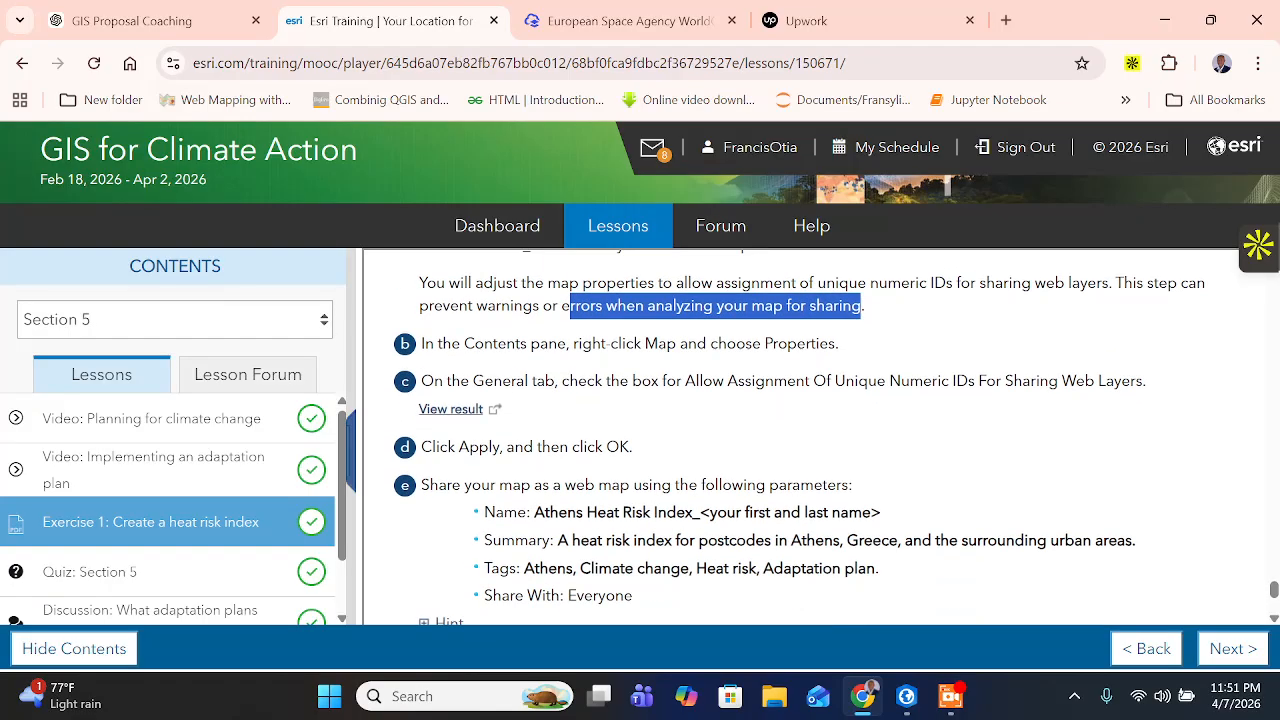
pyautogui.moveTo(506, 343); pyautogui.dragTo(865, 345)
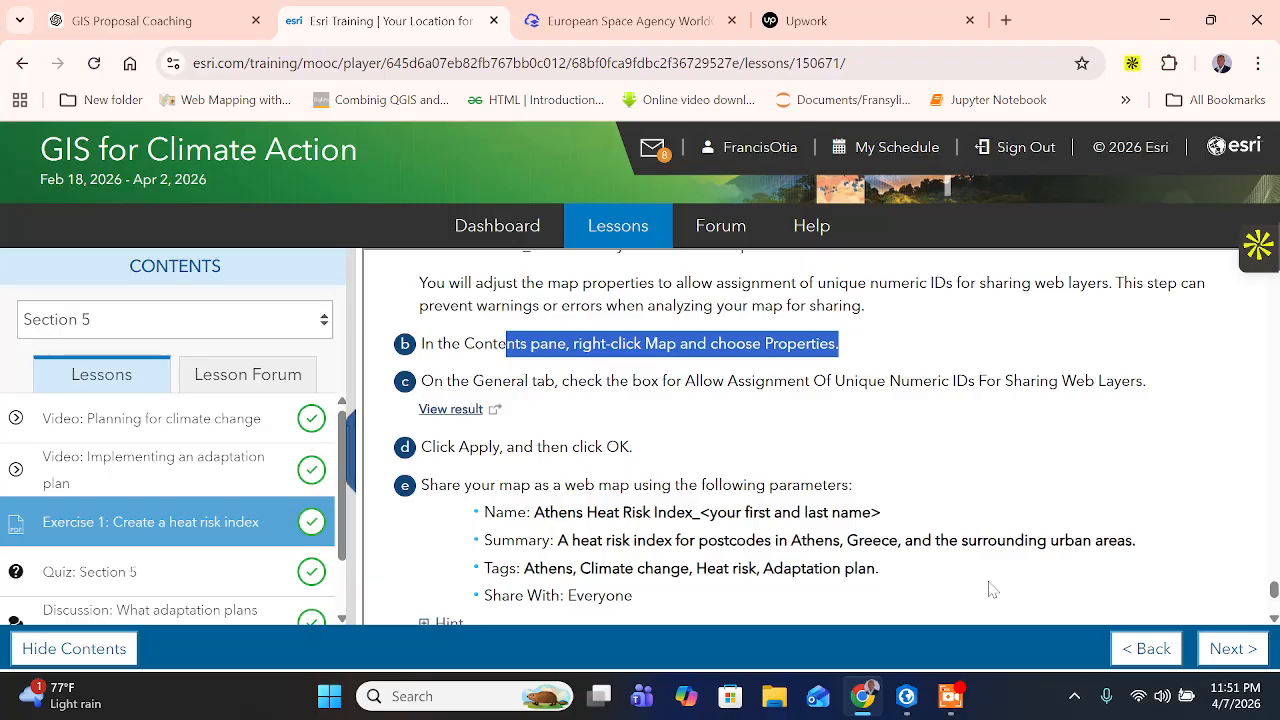
# - Switch to ArcGIS Pro and open the map properties of Map1
pyautogui.click(907, 696)
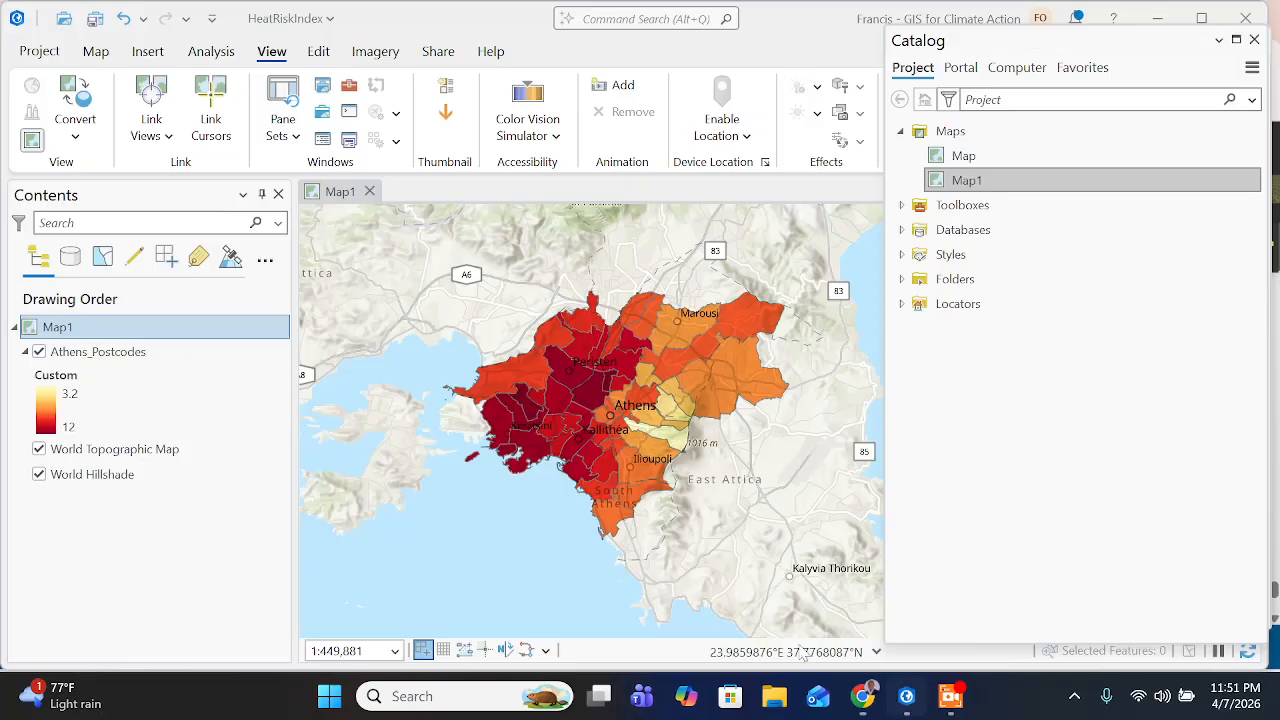
pyautogui.rightClick(100, 335)
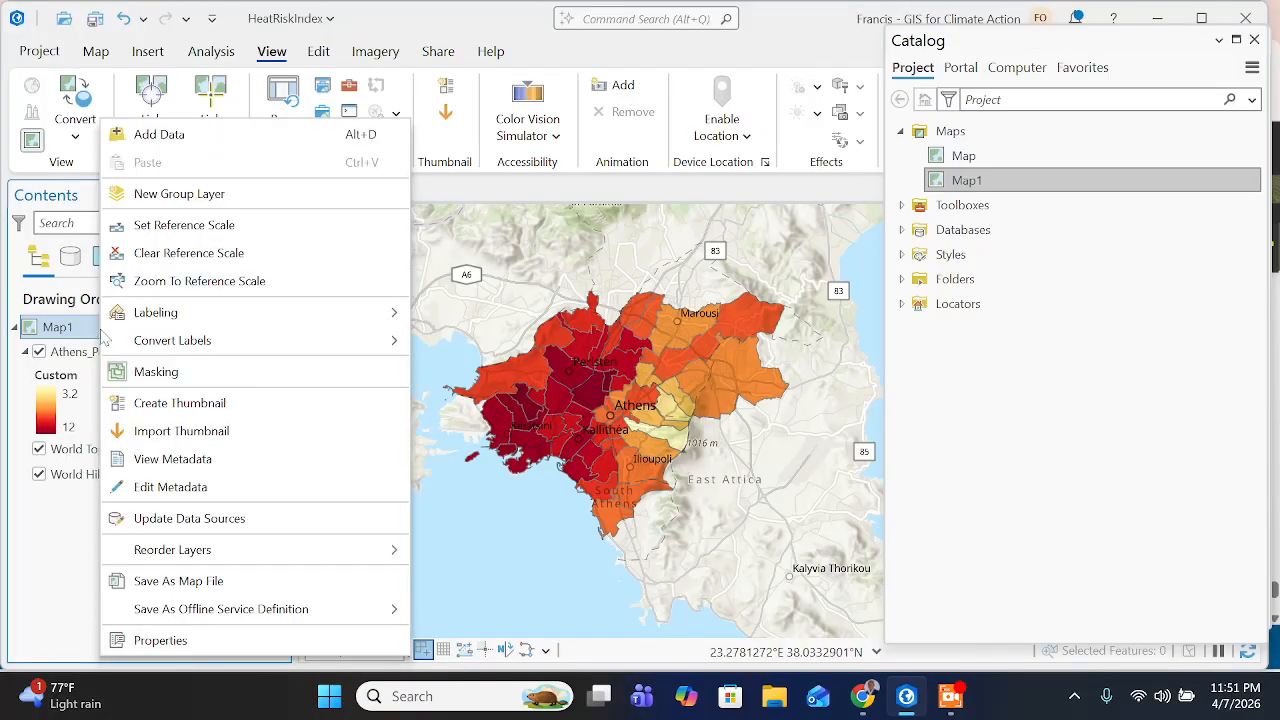
pyautogui.click(197, 645)
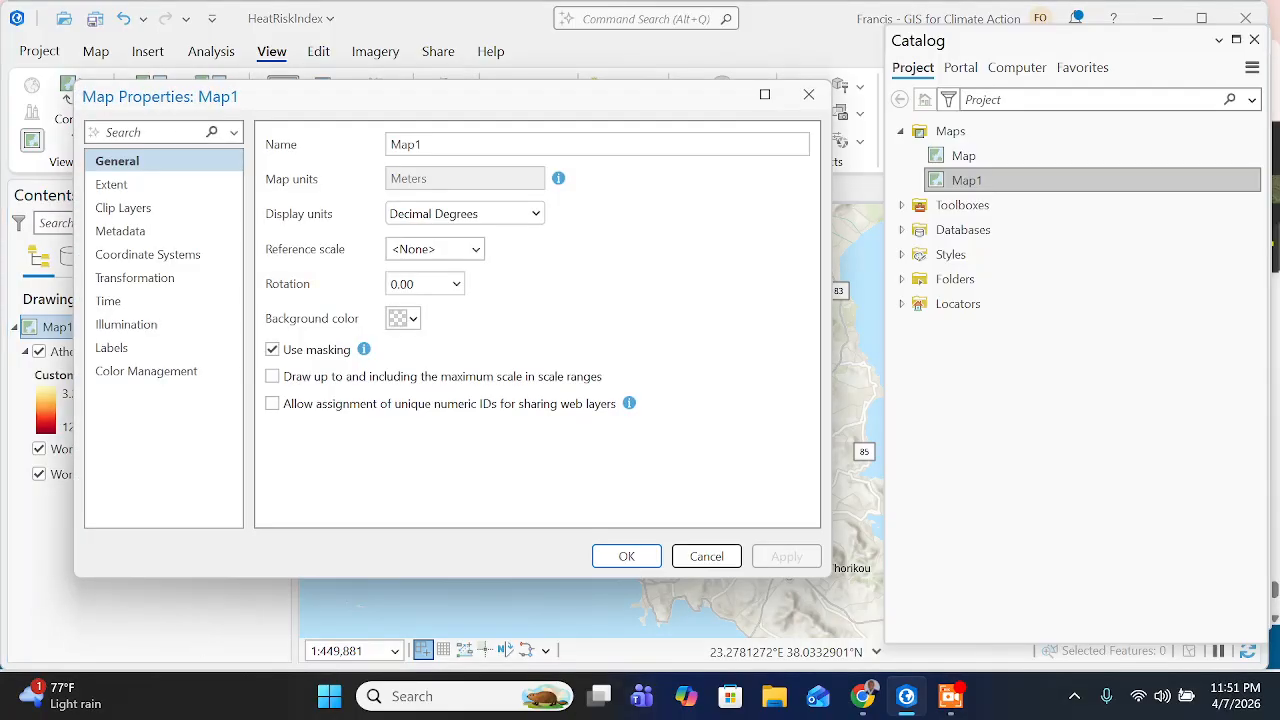
# - Consult the training page's instruction in Chrome and enable Allow assignment of unique numeric IDs for sharing web layers for Map1 in ArcGIS Pro
pyautogui.click(862, 694)
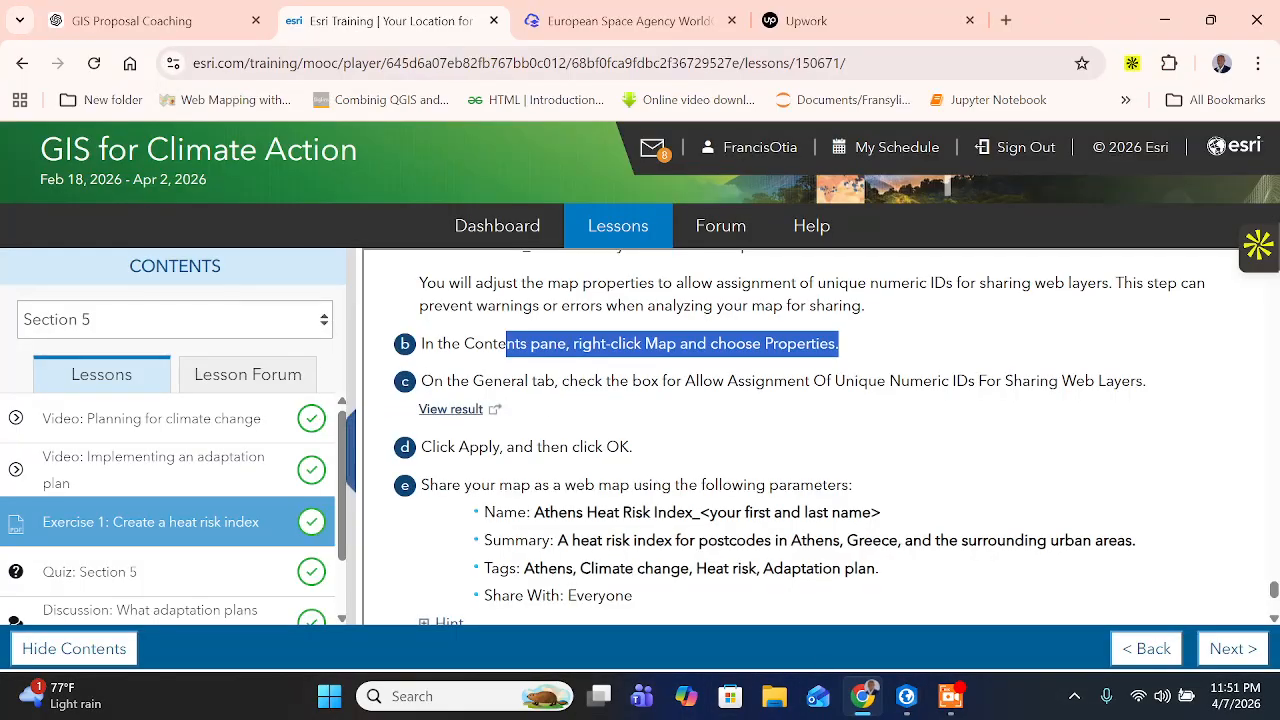
pyautogui.click(440, 383)
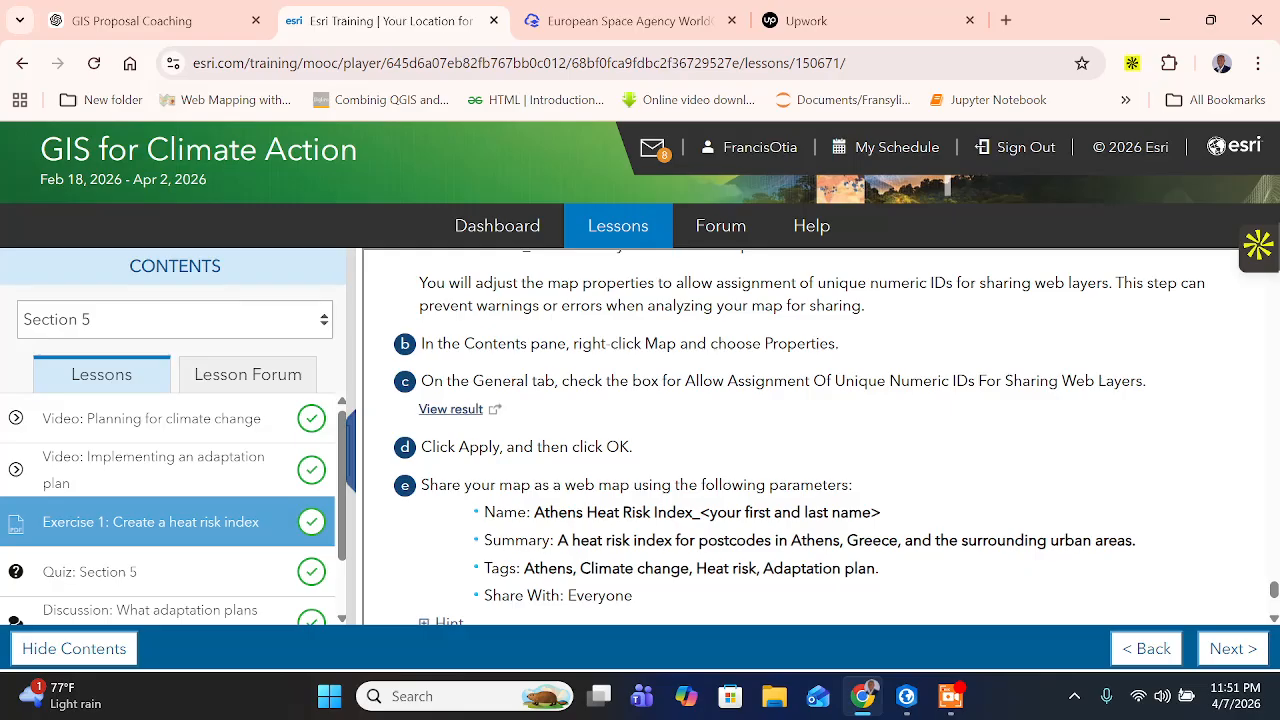
pyautogui.moveTo(696, 381); pyautogui.dragTo(975, 381)
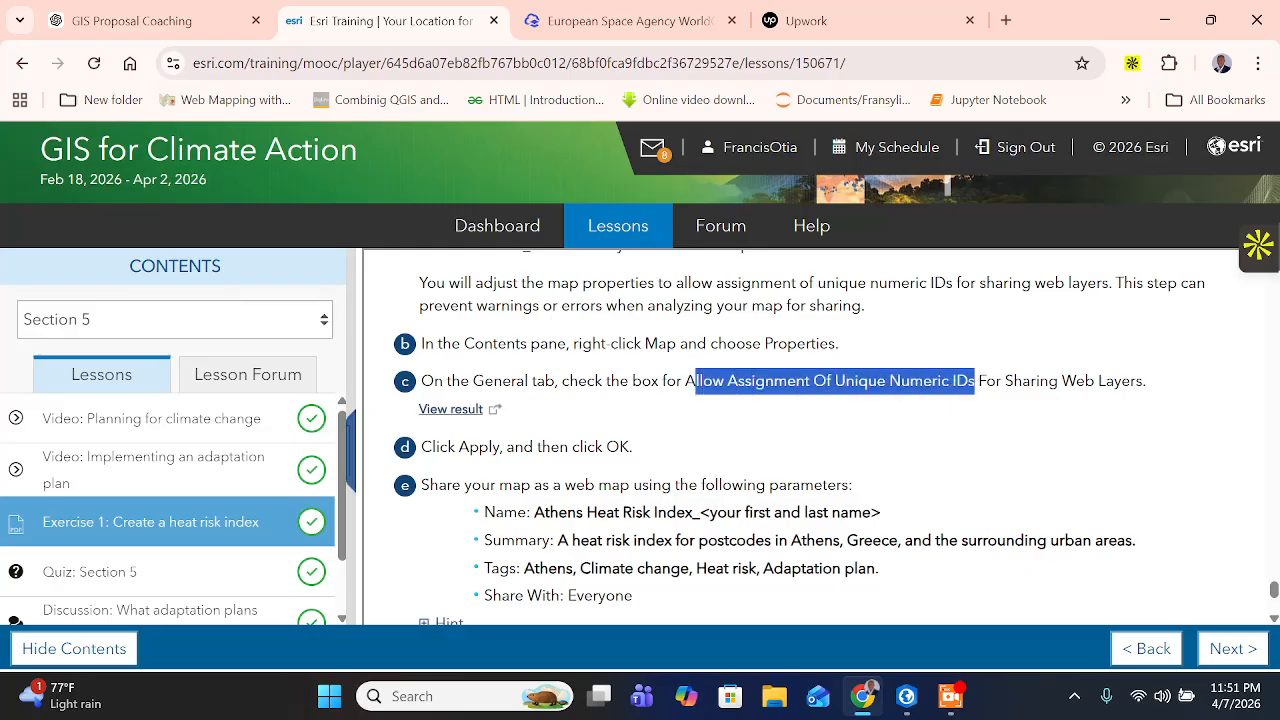
pyautogui.click(906, 696)
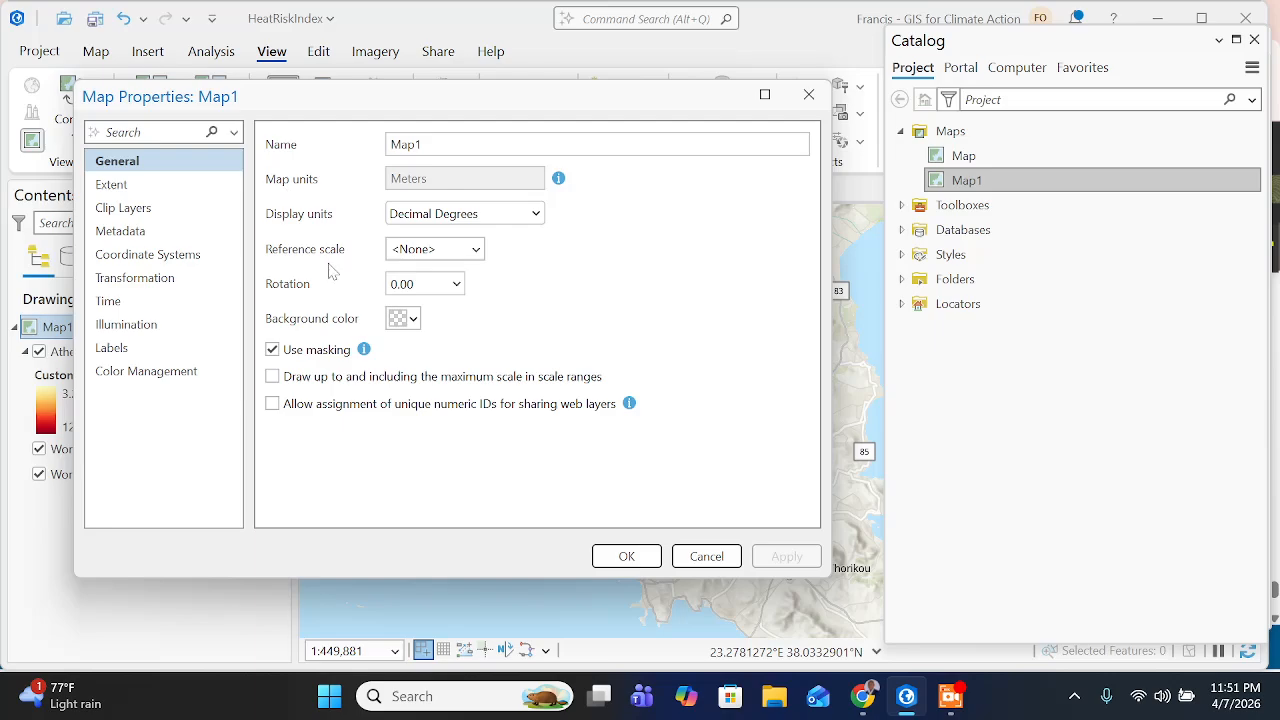
pyautogui.click(272, 404)
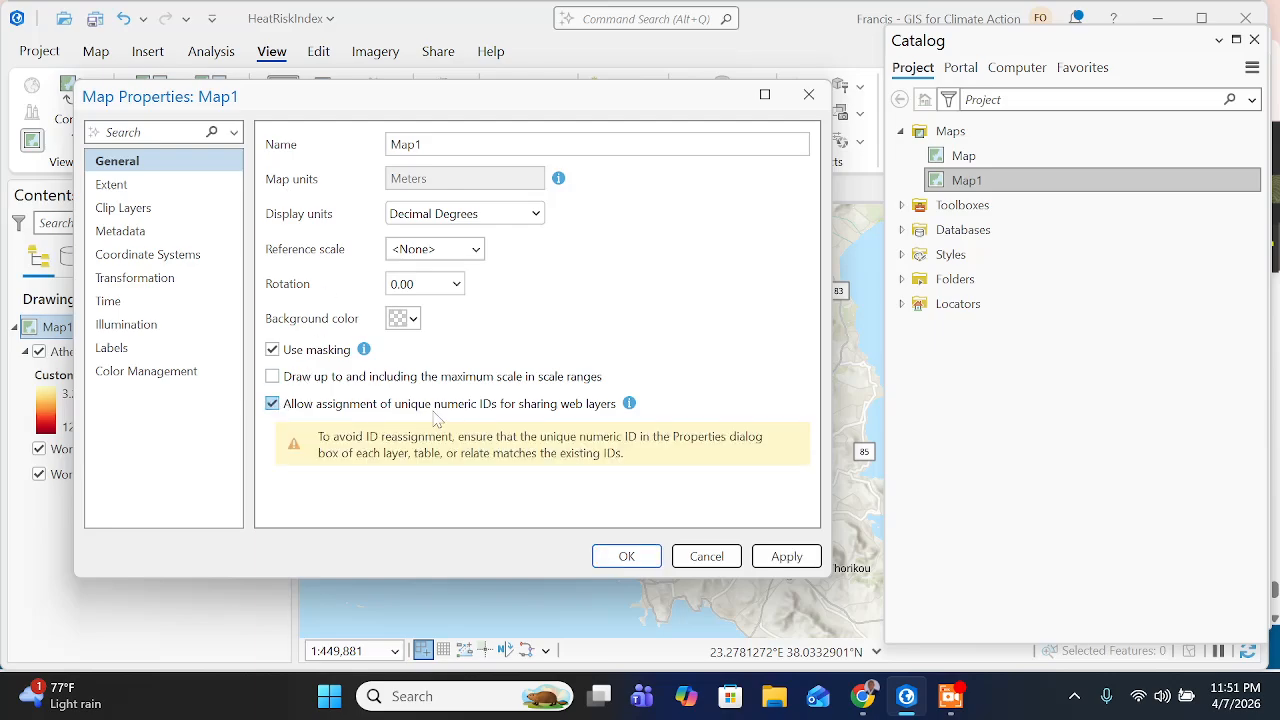
# - Check the follow-up instruction in Chrome, then apply the Map1 property changes and close the properties in ArcGIS Pro
pyautogui.click(866, 697)
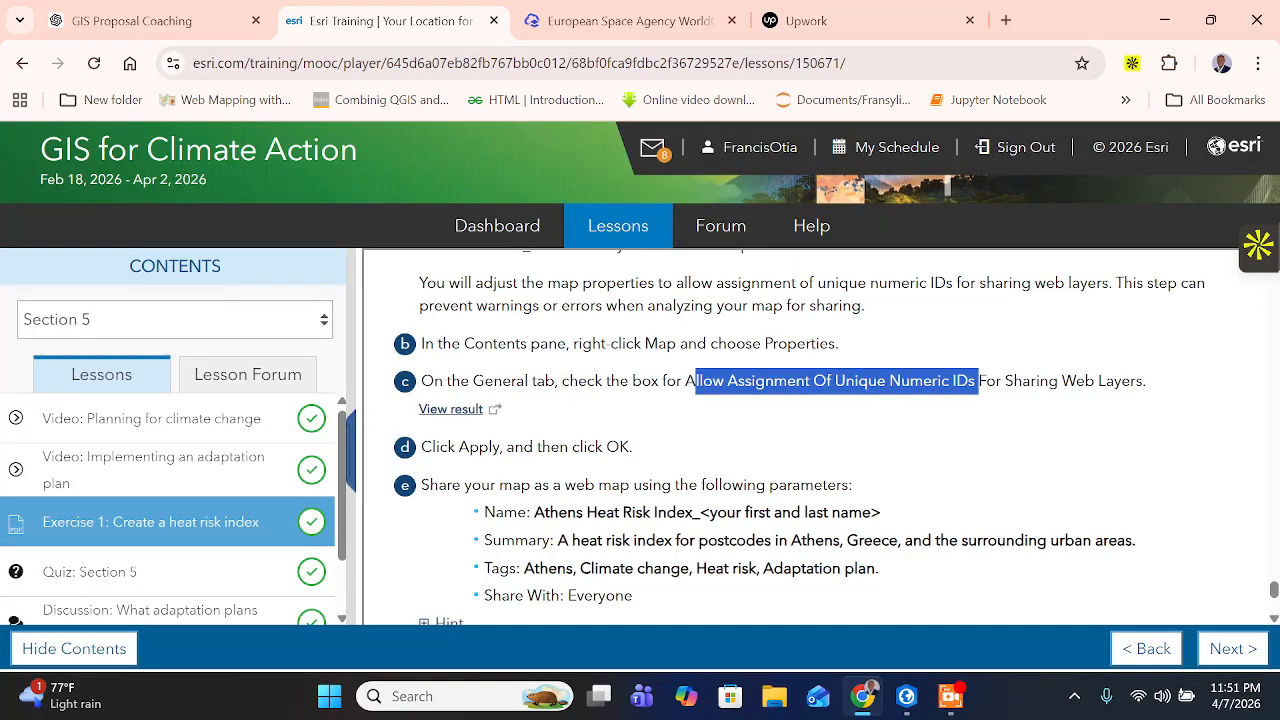
pyautogui.scroll(-1, 414, 448)
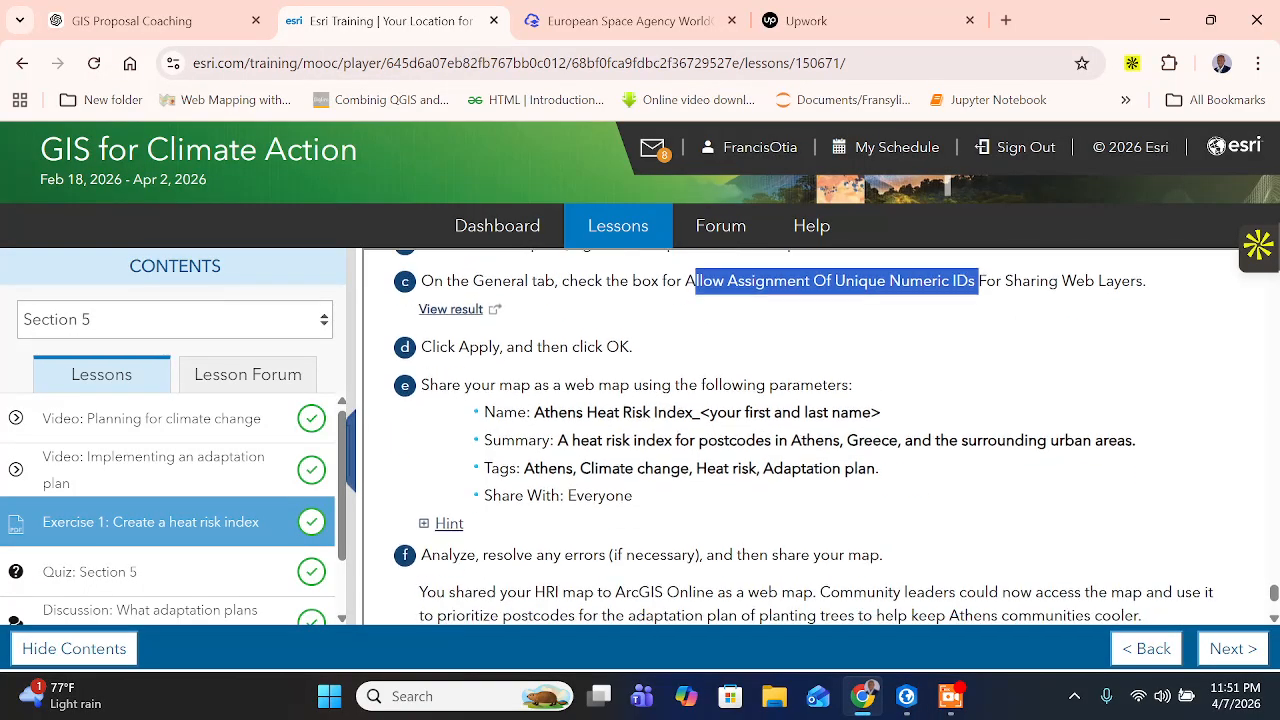
pyautogui.click(906, 696)
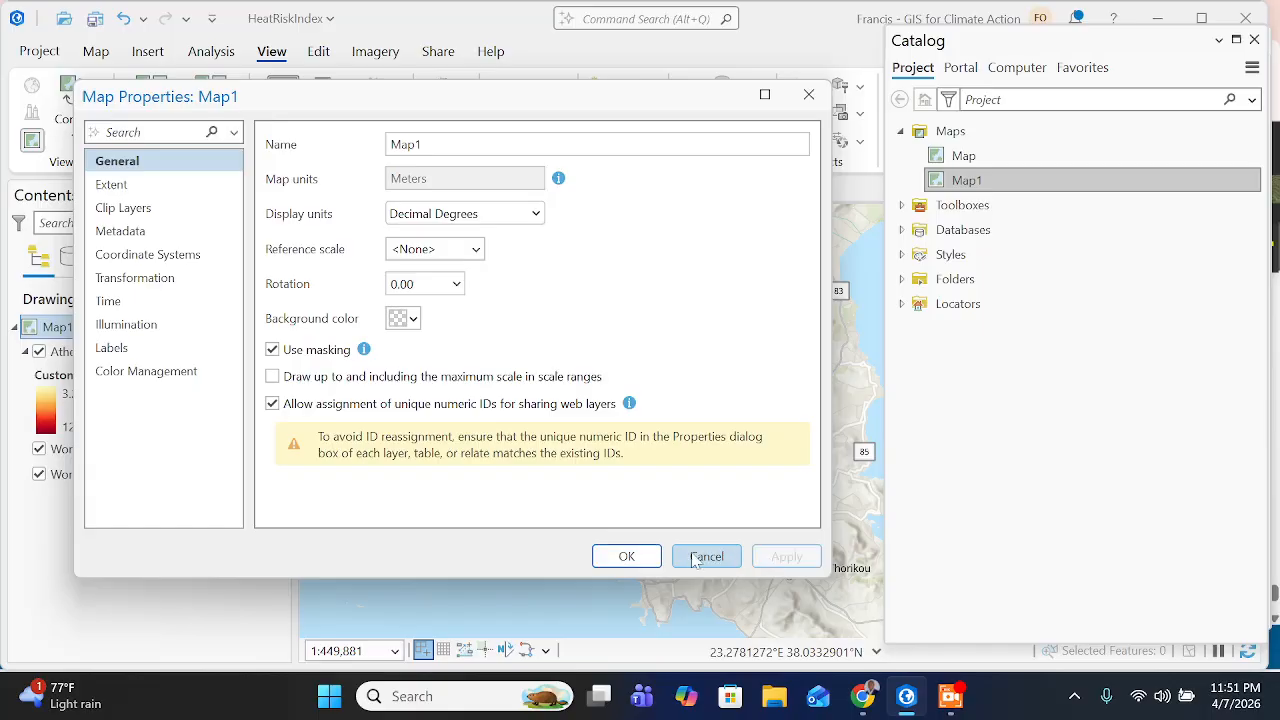
pyautogui.click(643, 558)
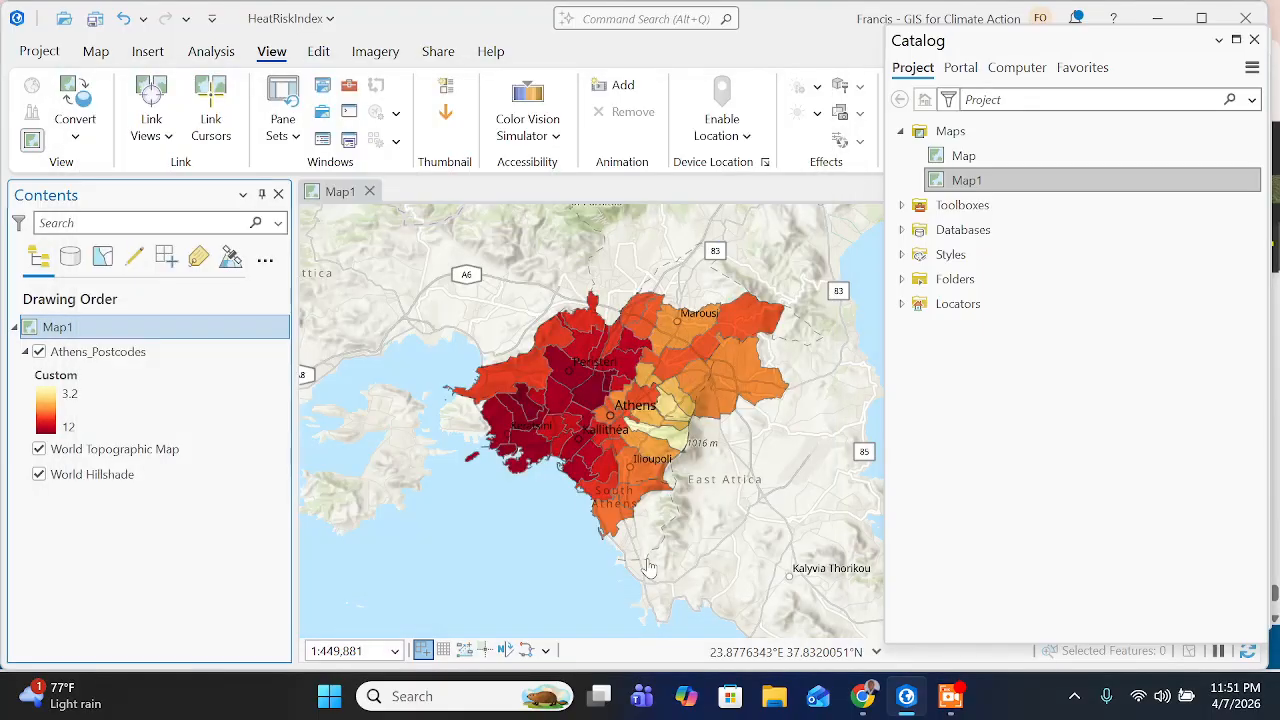
# - Switch to the training page in Chrome, review the web map sharing parameters and copy the name prefix "Athens Heat Risk Index_"
pyautogui.click(864, 682)
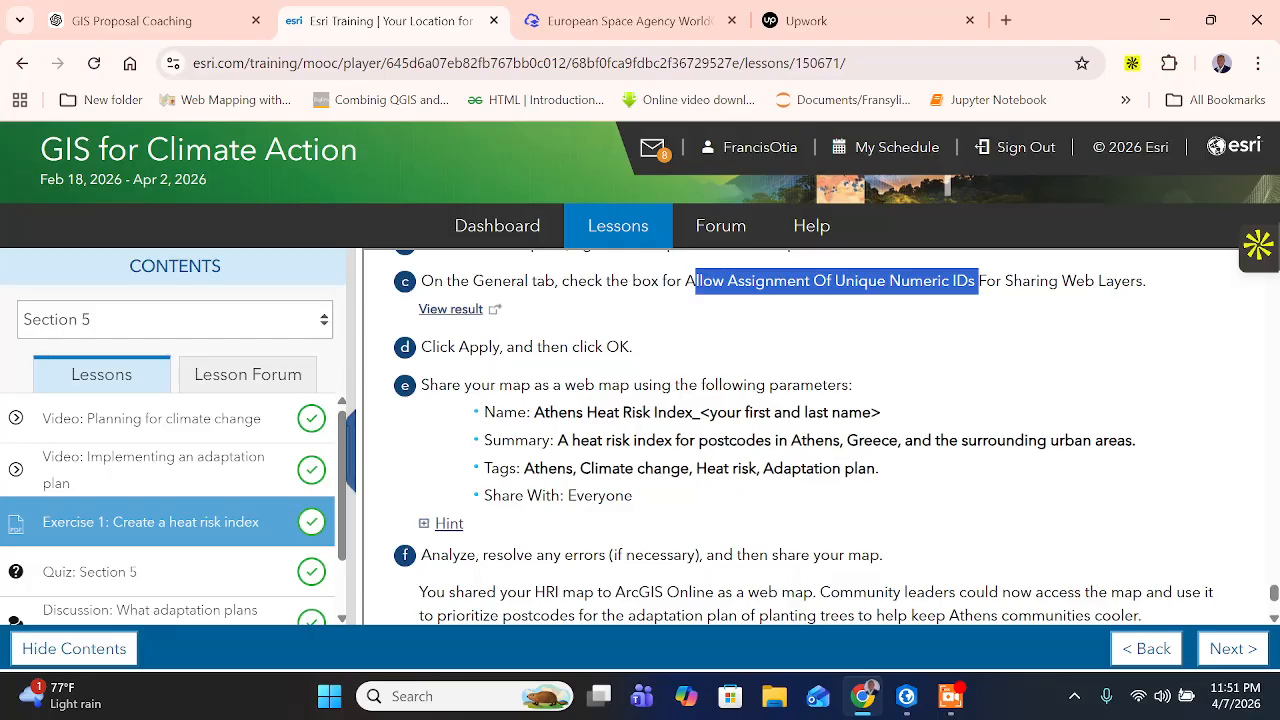
pyautogui.click(690, 281)
pyautogui.moveTo(688, 386); pyautogui.dragTo(722, 386)
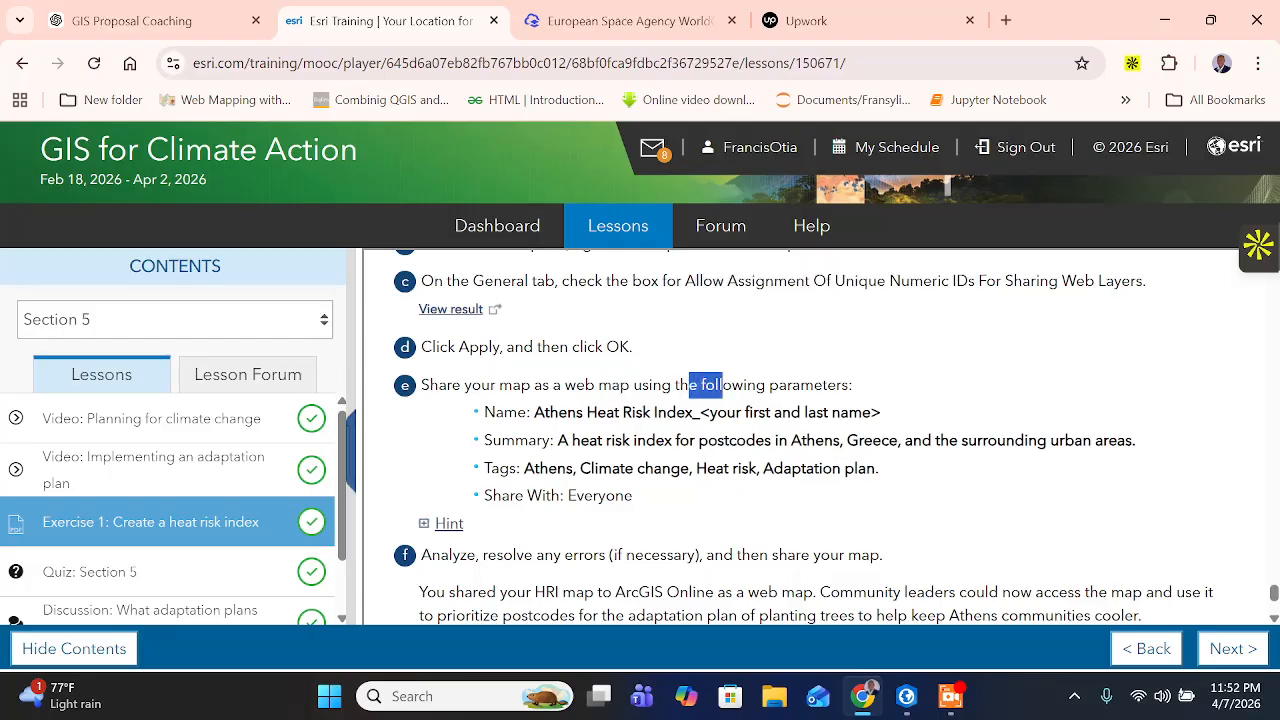
pyautogui.click(722, 386)
pyautogui.moveTo(534, 412); pyautogui.dragTo(699, 412)
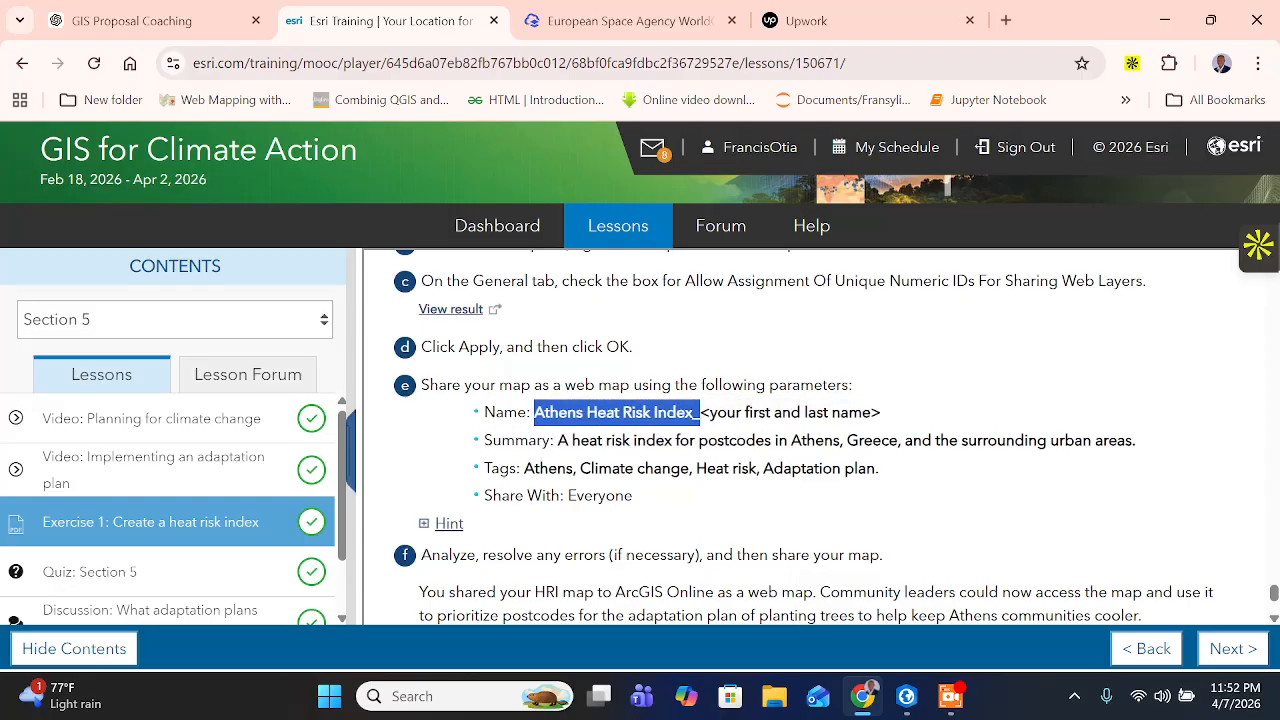
pyautogui.rightClick(645, 412)
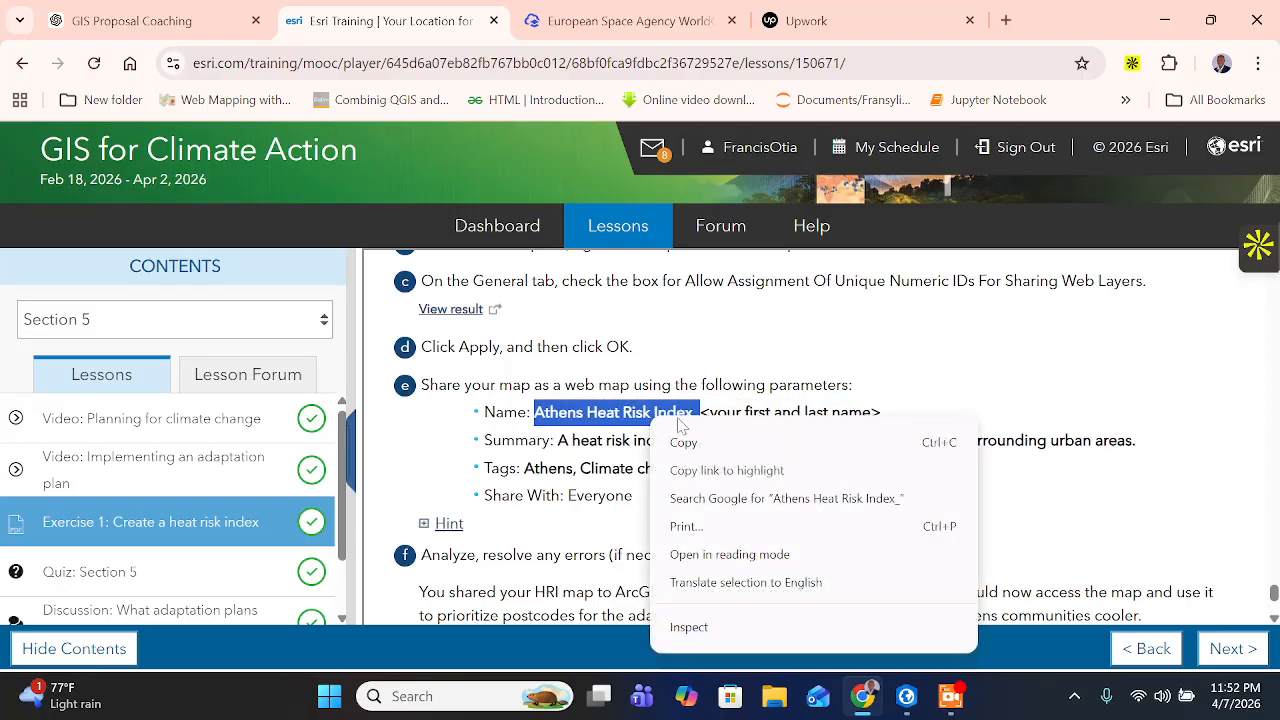
pyautogui.click(690, 440)
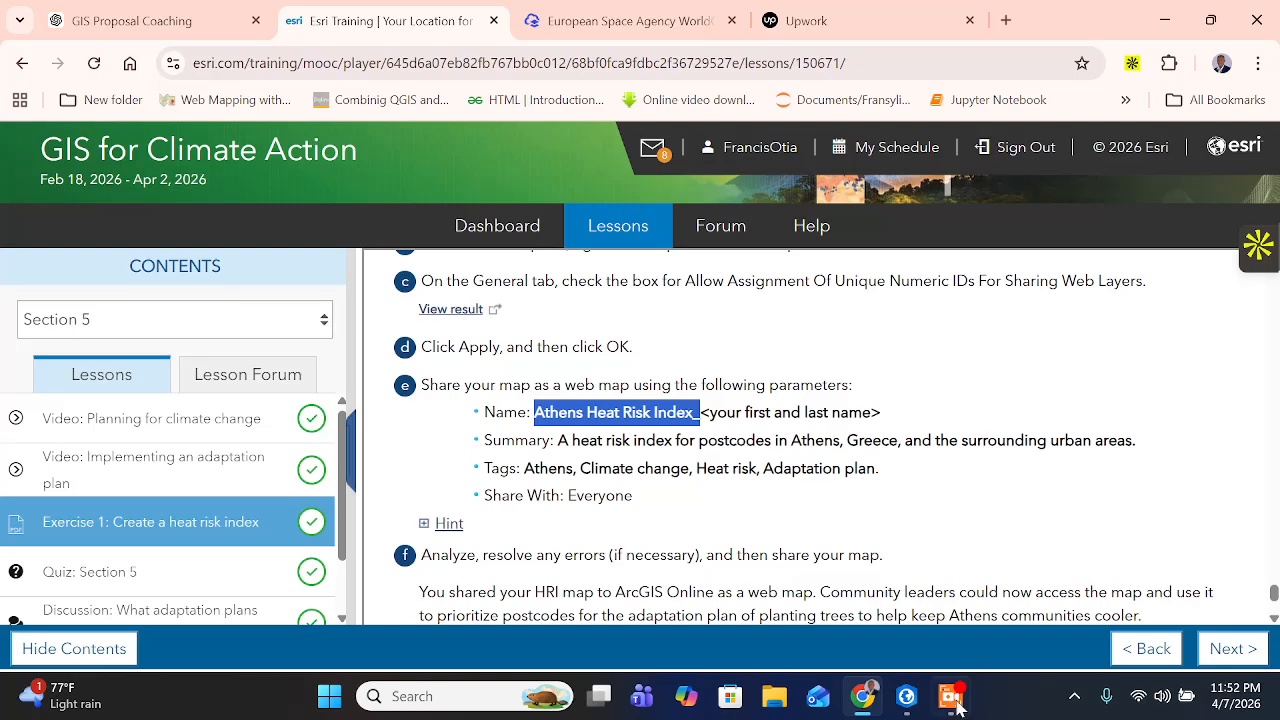
# - Switch to ArcGIS Pro and start sharing Map1 as a web map
pyautogui.click(906, 696)
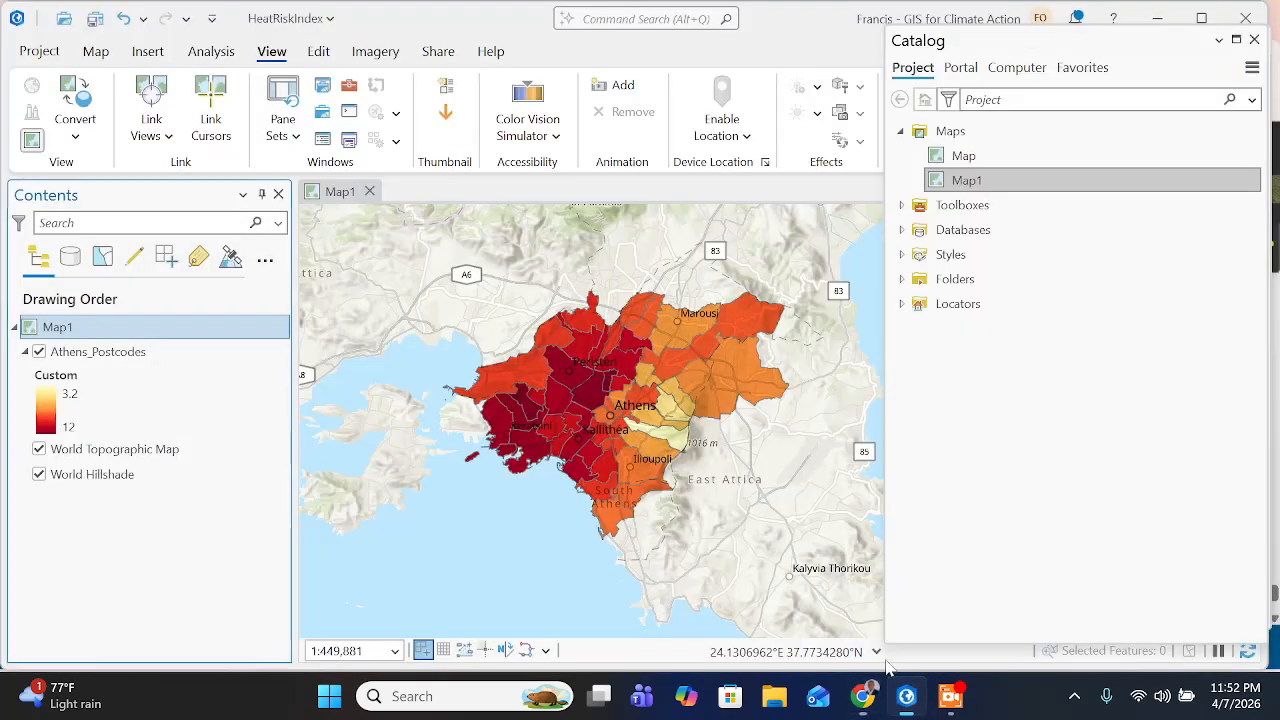
pyautogui.click(440, 51)
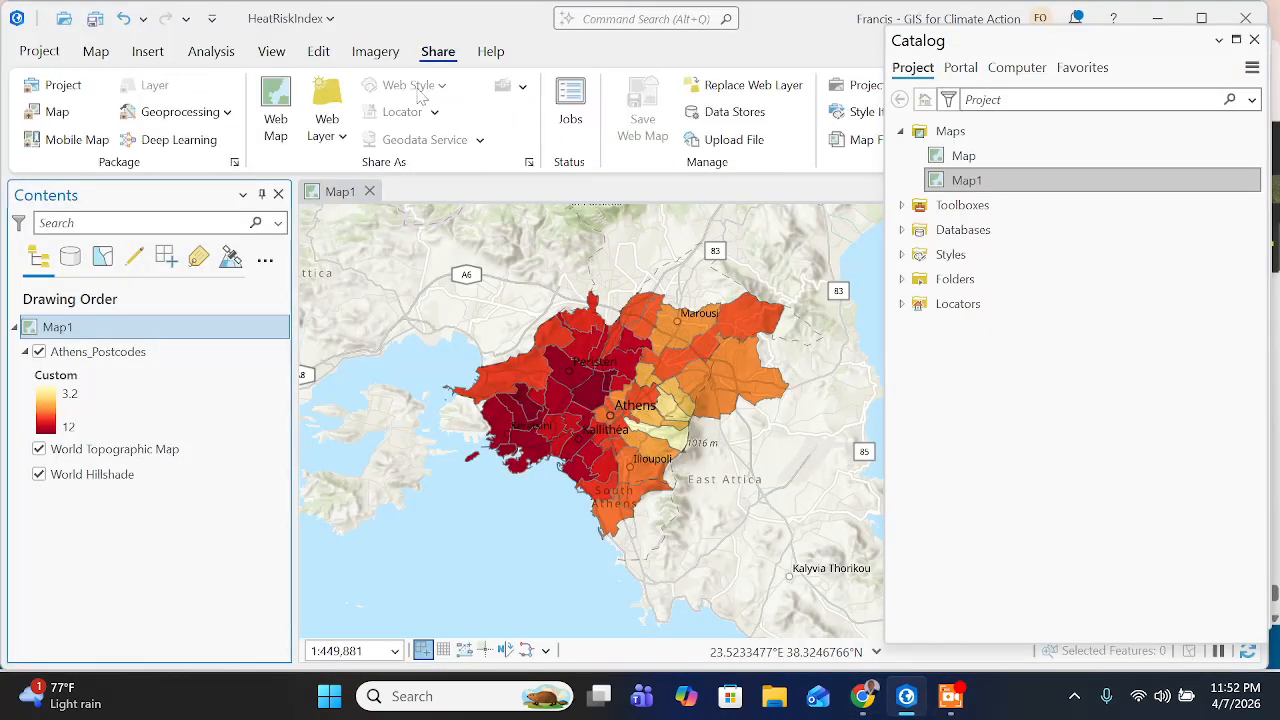
pyautogui.click(275, 110)
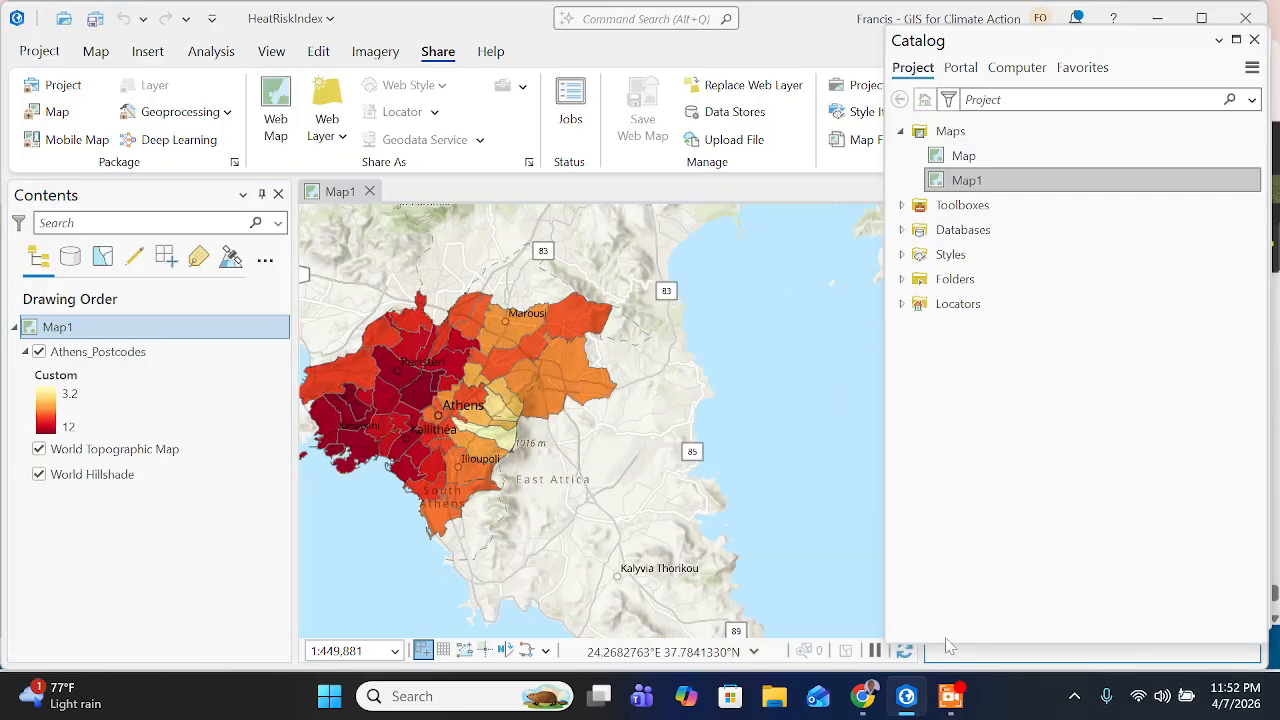
pyautogui.click(950, 696)
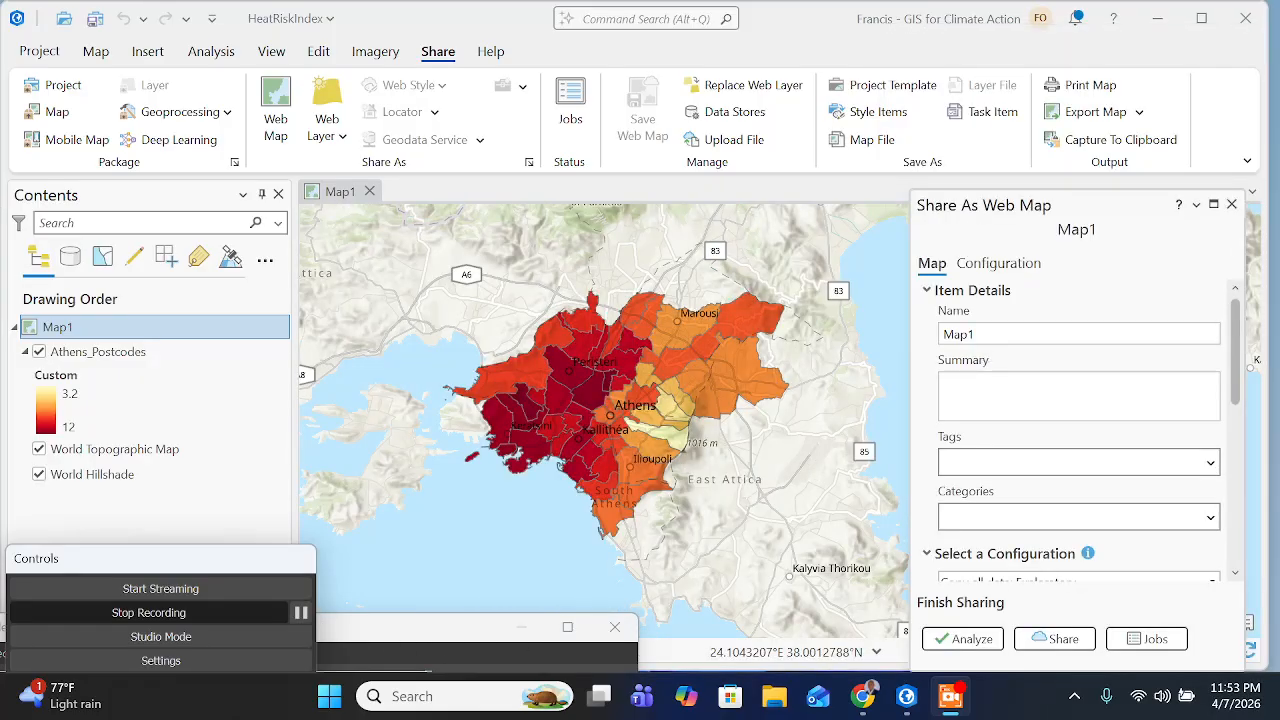
# - Name the web map "Athens Heat Risk Index_" followed by the author's first and last name, and return to the training page in Chrome
pyautogui.moveTo(978, 335); pyautogui.dragTo(906, 334)
pyautogui.write('Athens Heat Risk Index_FrancisOtia')
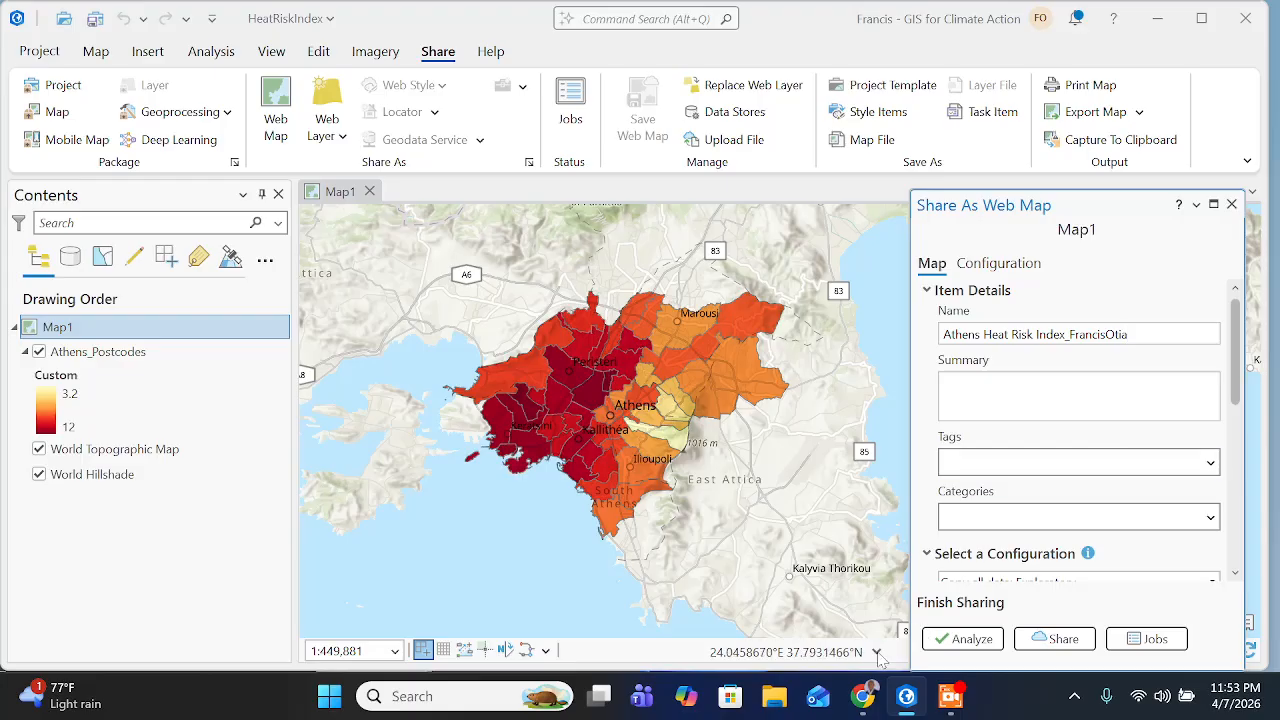
pyautogui.click(856, 694)
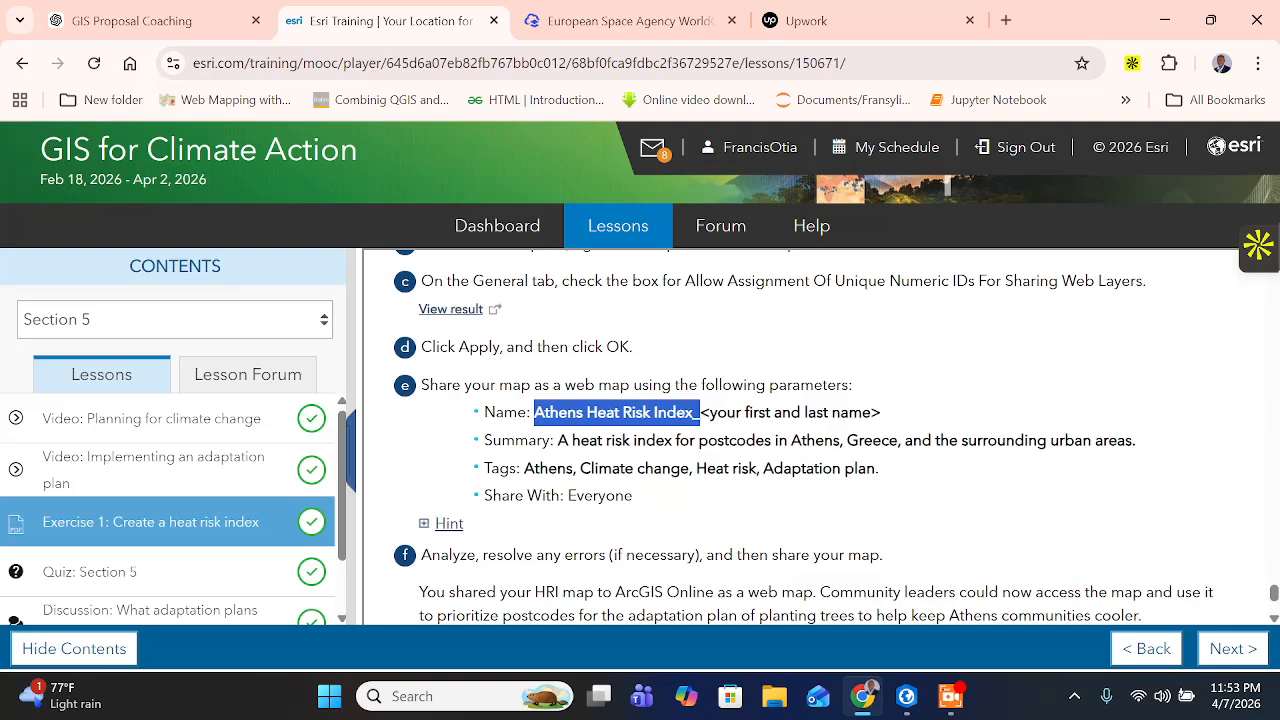
# - Copy the summary sentence from the training page and paste it as the web map's summary in ArcGIS Pro
pyautogui.moveTo(557, 440); pyautogui.dragTo(1139, 444)
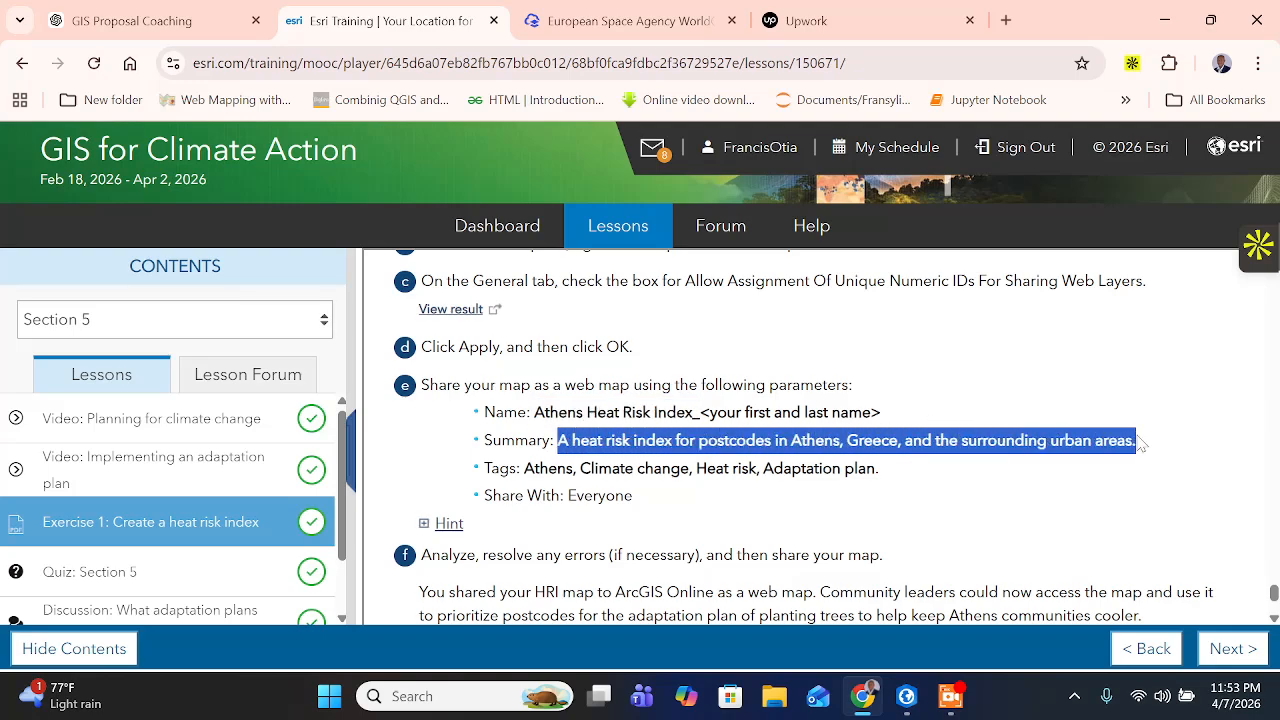
pyautogui.rightClick(1100, 440)
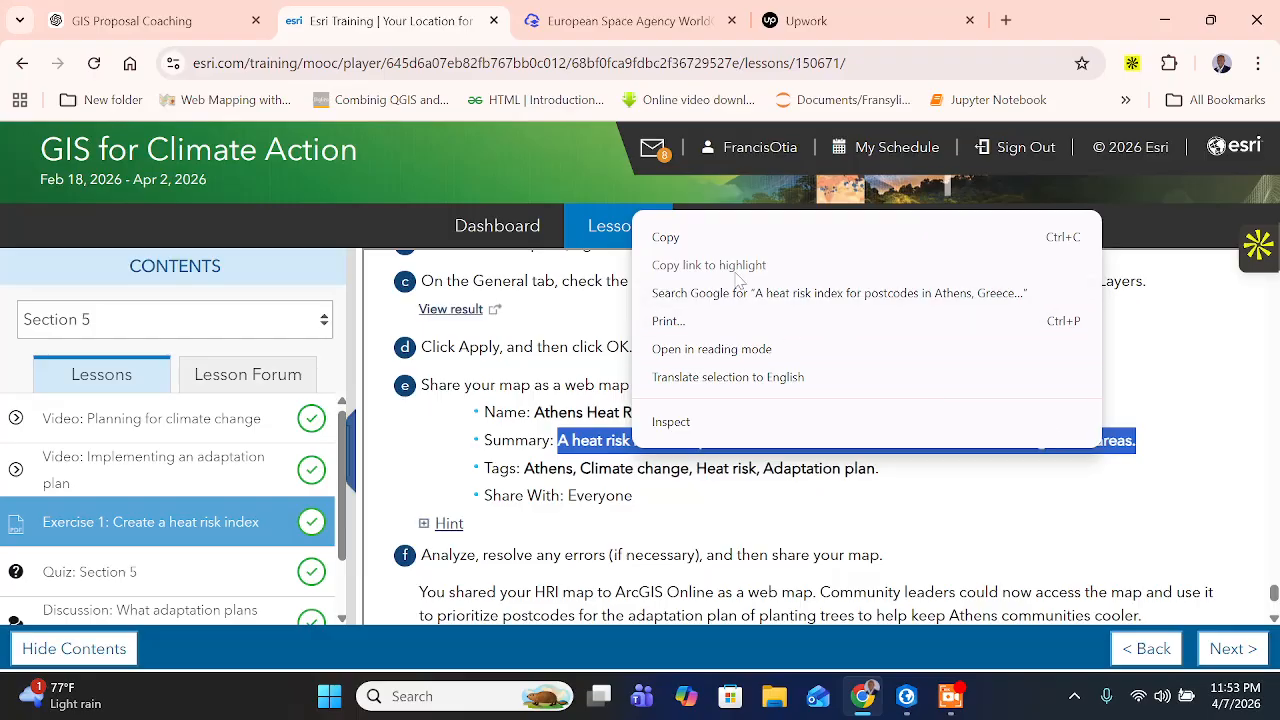
pyautogui.click(723, 240)
pyautogui.click(906, 696)
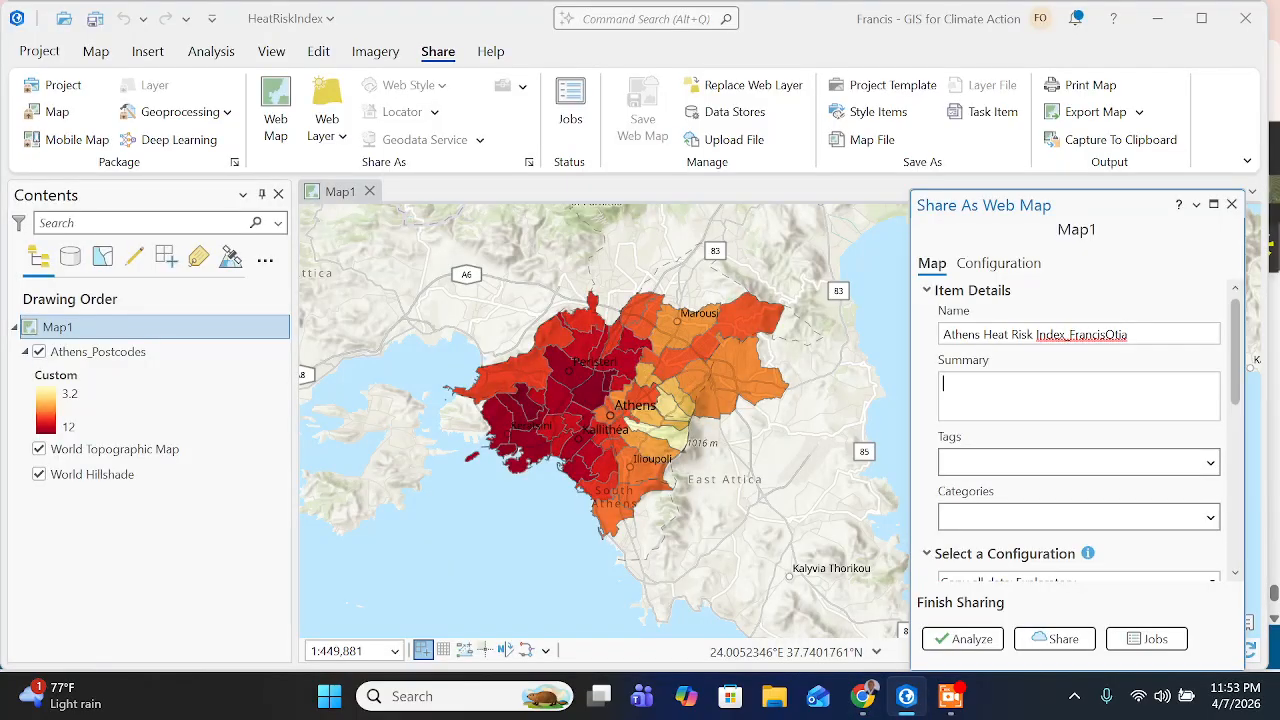
pyautogui.hotkey('ctrl', 'v')
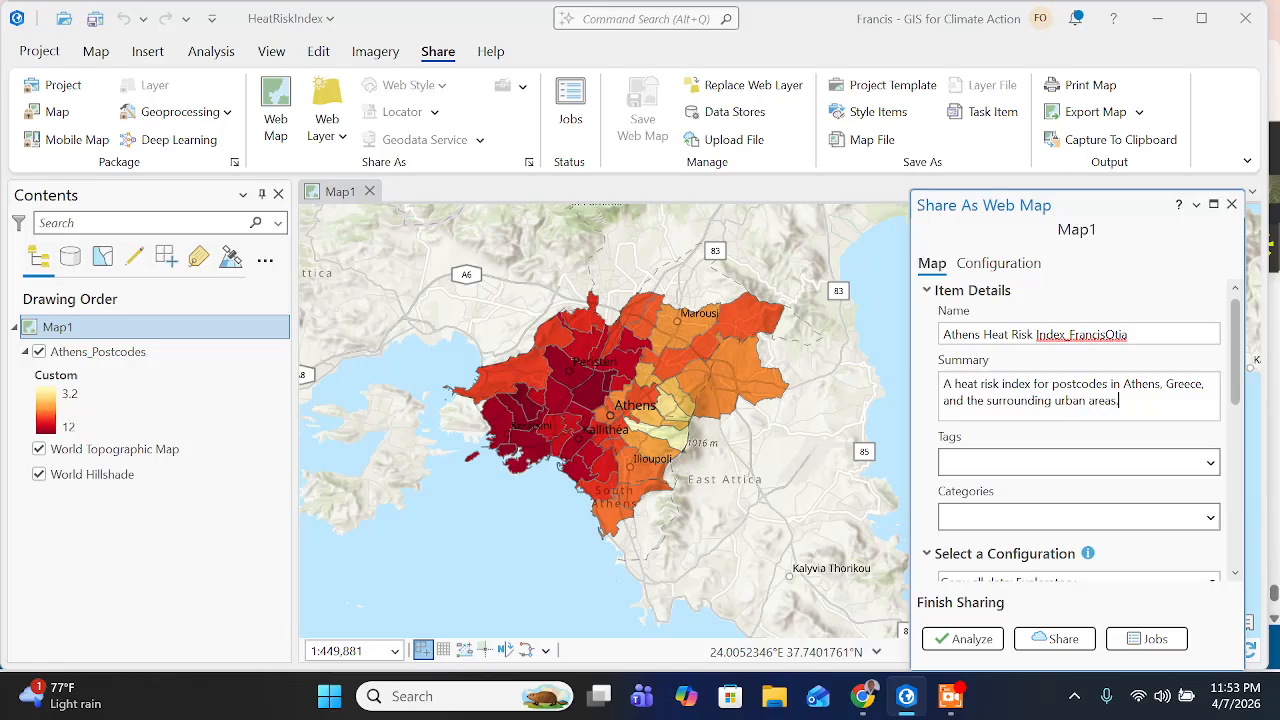
# - Check the required web map tags on the training page in Chrome, and return to ArcGIS Pro
pyautogui.click(862, 696)
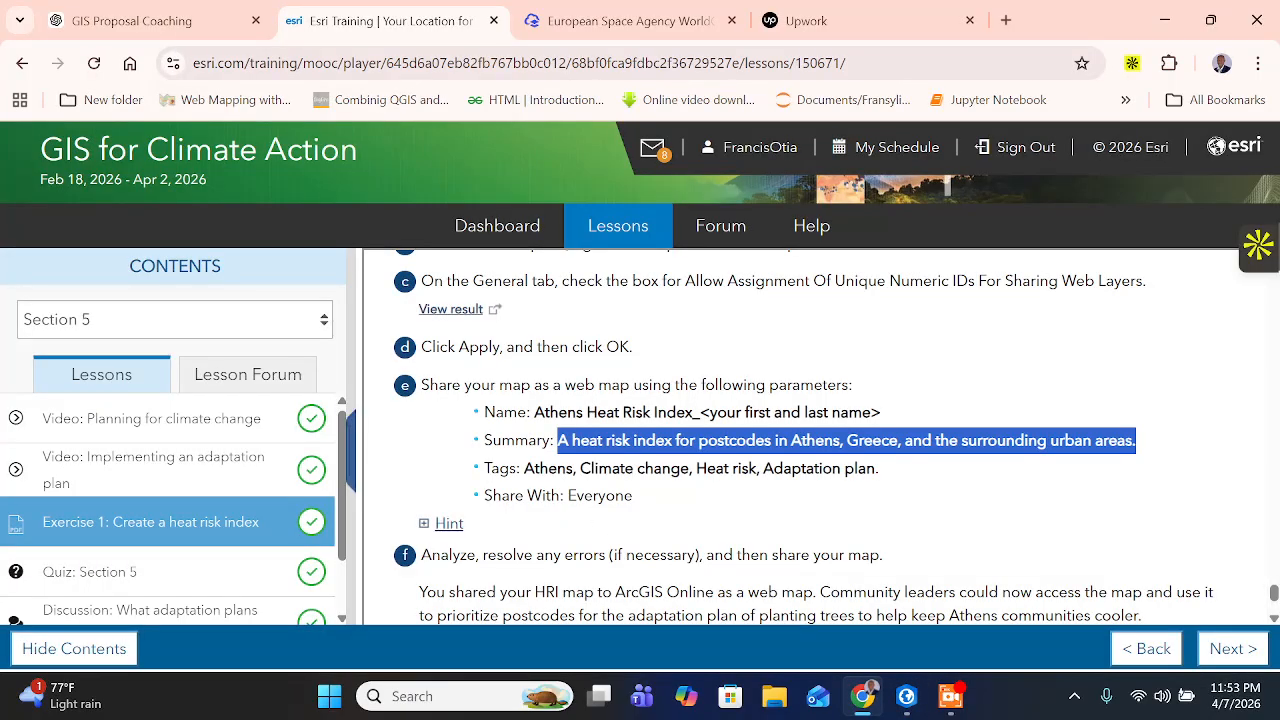
pyautogui.click(880, 468)
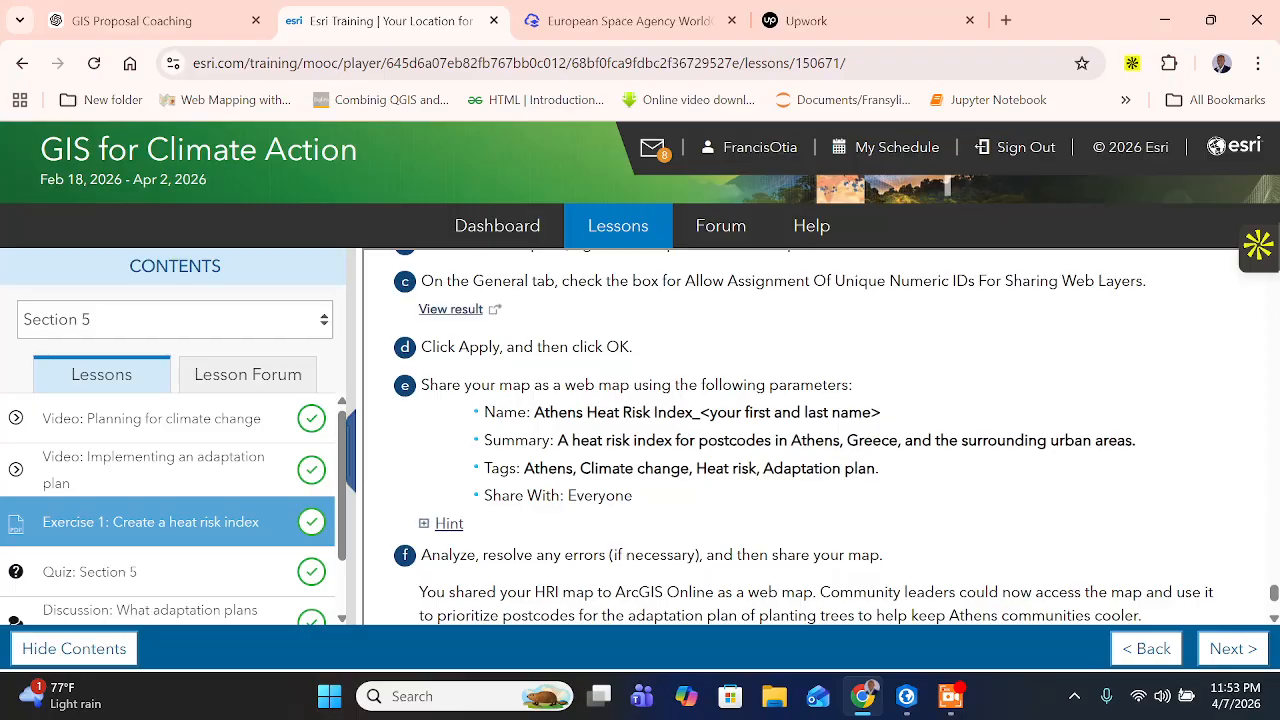
pyautogui.moveTo(697, 468); pyautogui.dragTo(707, 468)
pyautogui.click(906, 696)
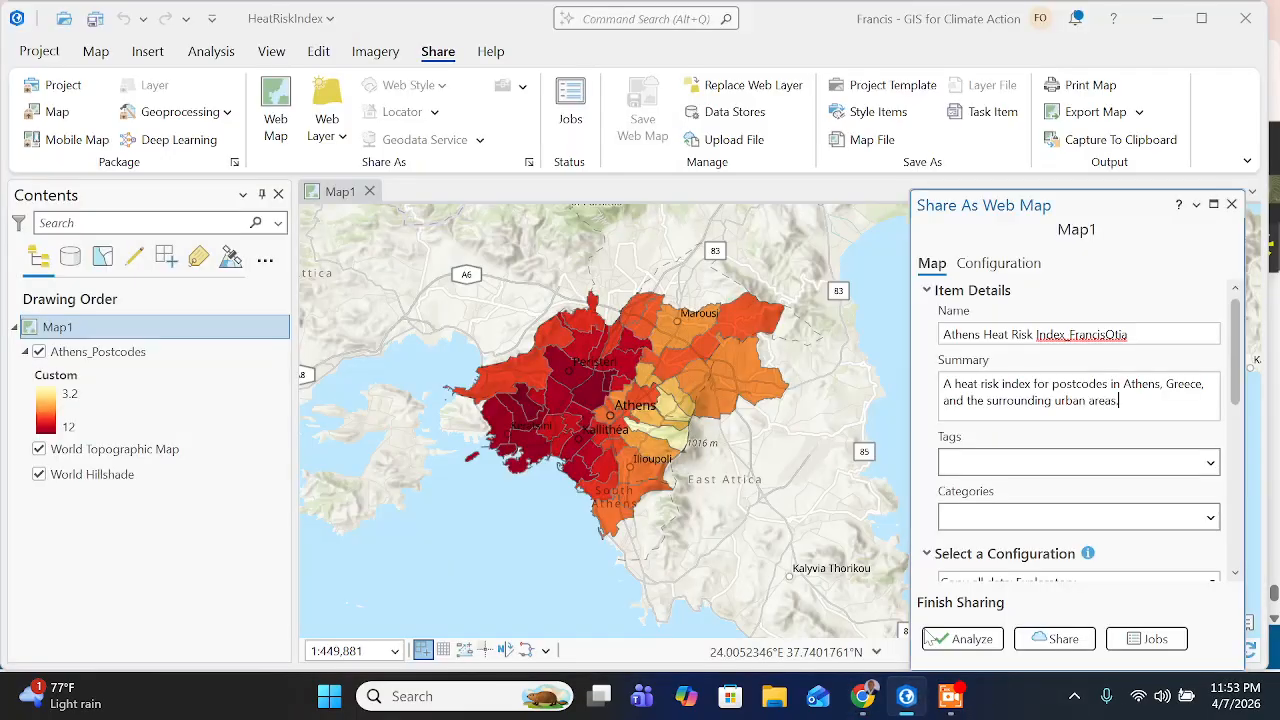
# - Add the tags Athens, Climate Change, Heat Risk and Adaptation plan to the web map
pyautogui.click(959, 470)
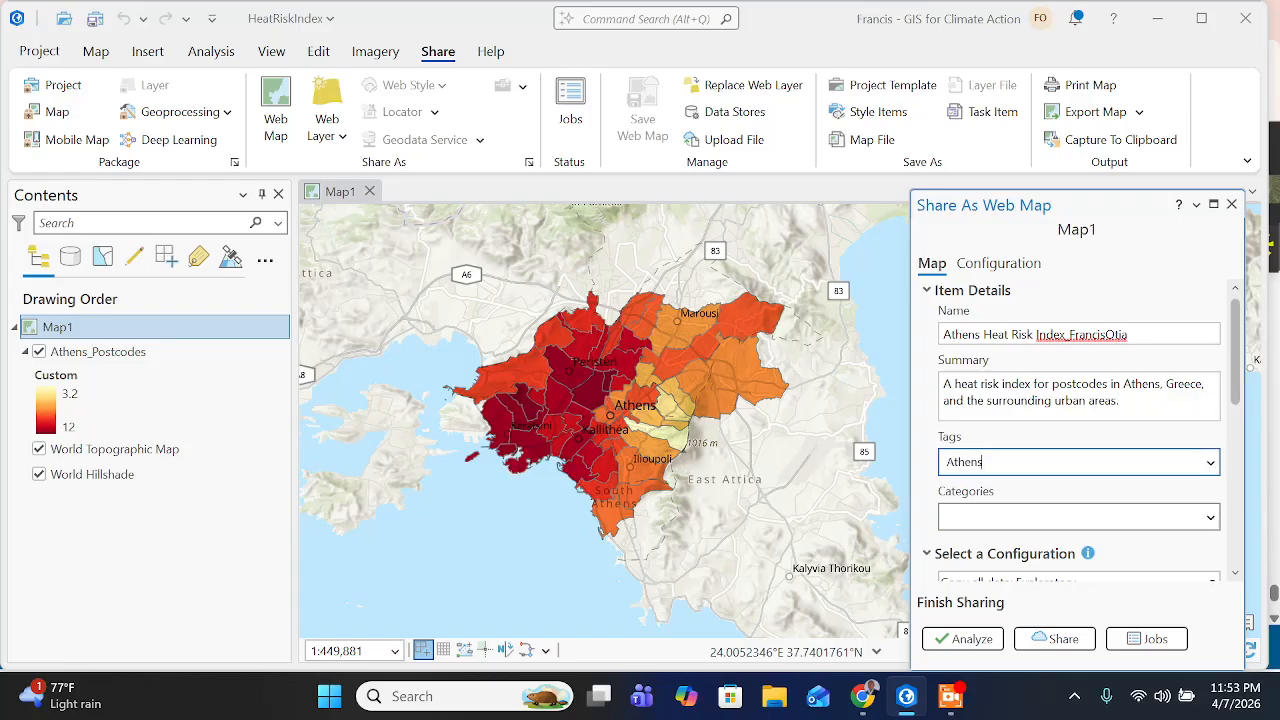
pyautogui.write('Athens')
pyautogui.press('Return')
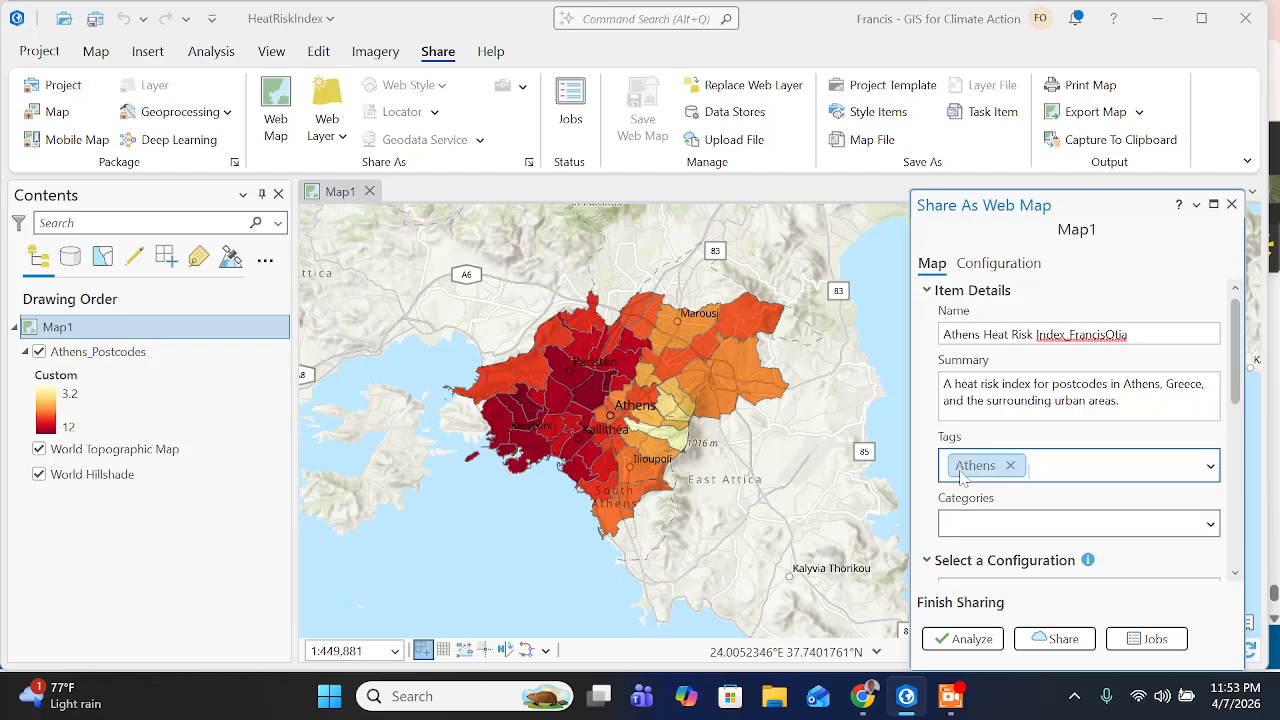
pyautogui.write('Climate Change')
pyautogui.press('Return')
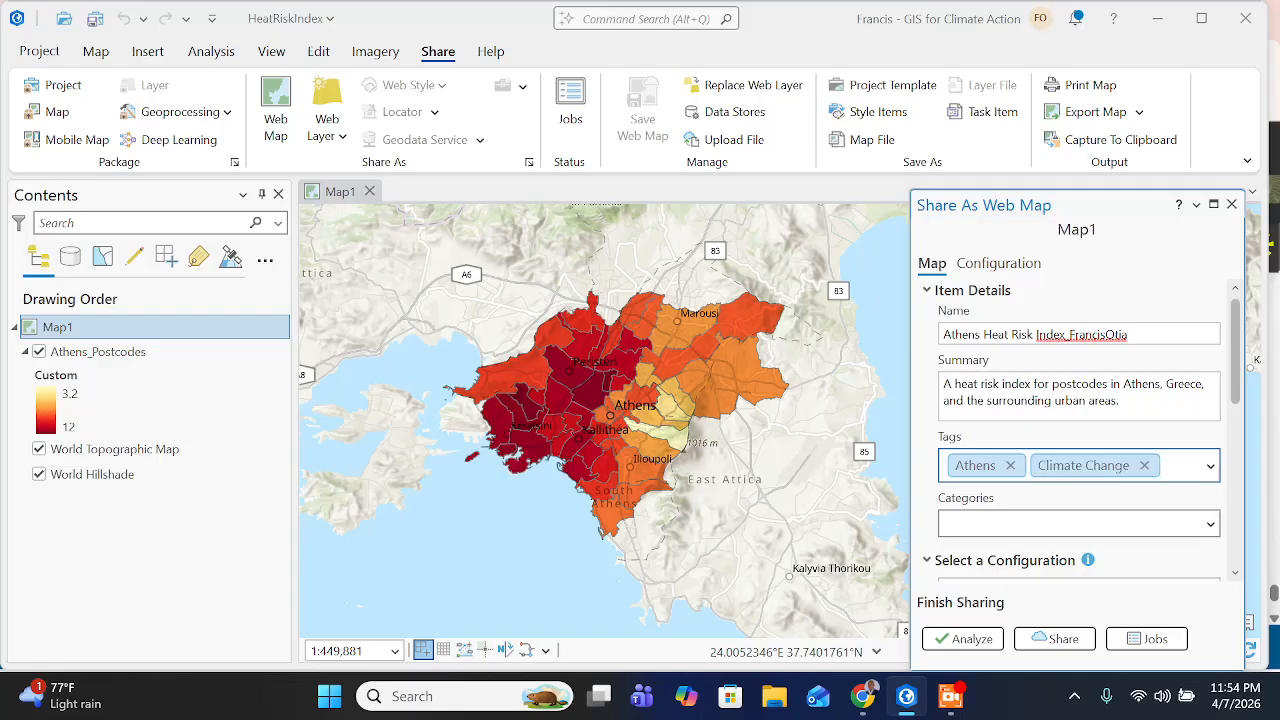
pyautogui.write('Heat Risk')
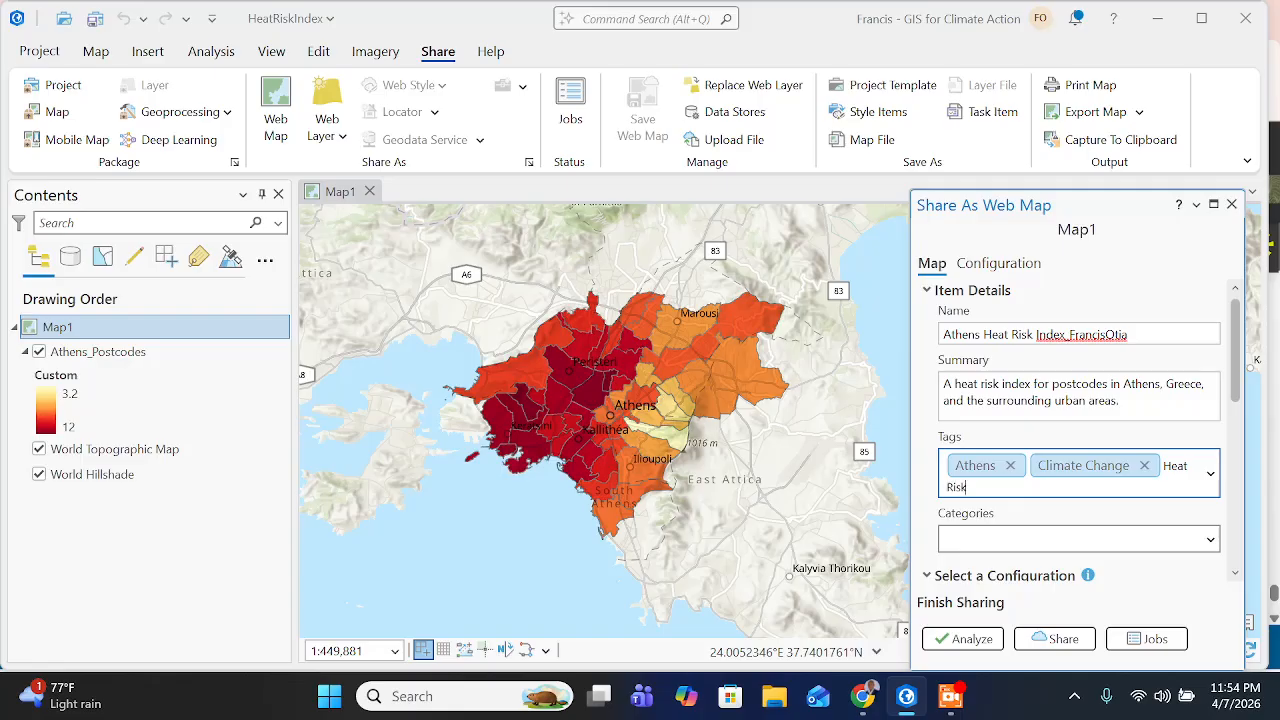
pyautogui.press('Return')
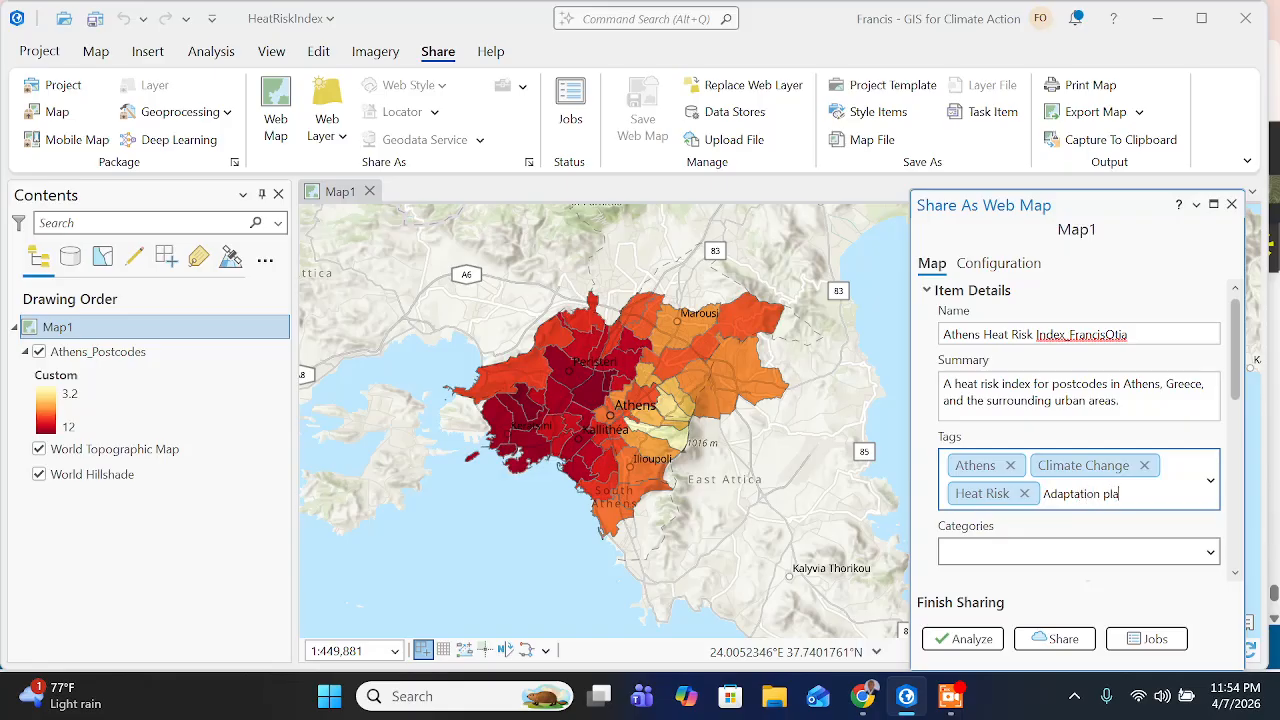
# - Switch to the training page in Chrome and review the remaining sharing instructions up to the optional stretch goal
pyautogui.click(858, 700)
pyautogui.click(860, 700)
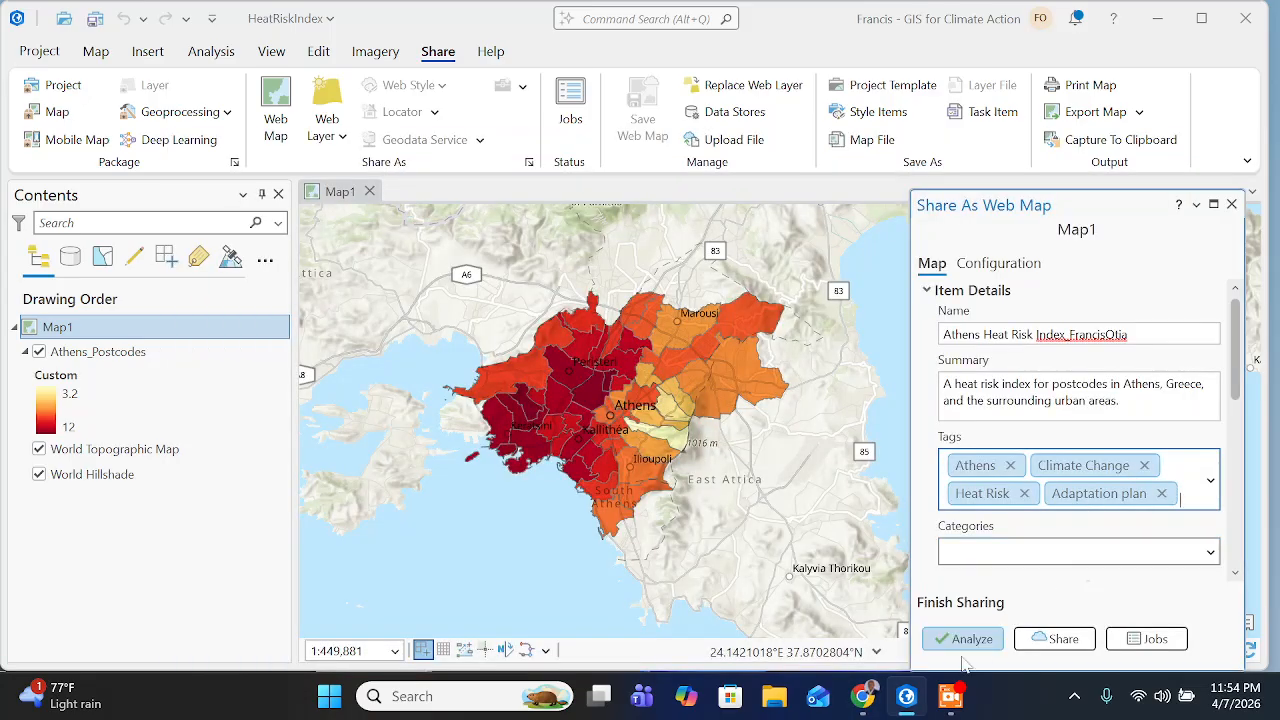
pyautogui.click(866, 692)
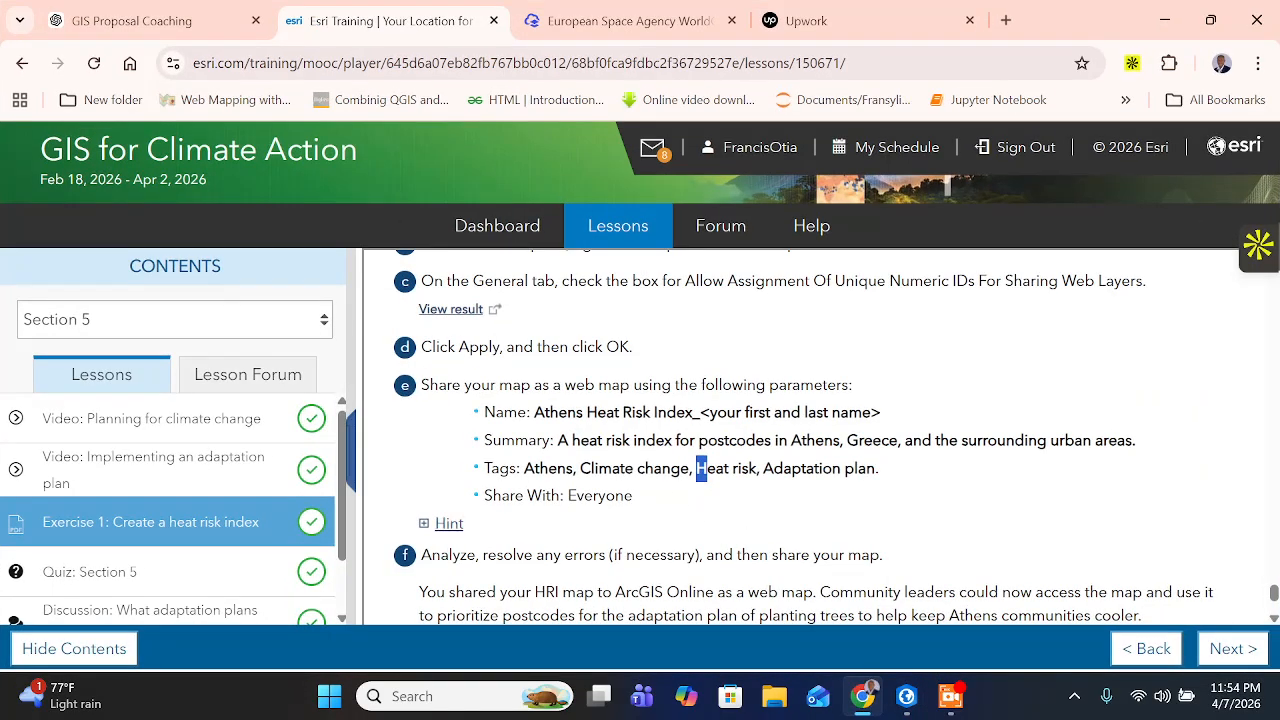
pyautogui.scroll(1, 646, 493)
pyautogui.scroll(-1, 646, 493)
pyautogui.scroll(-1, 520, 430)
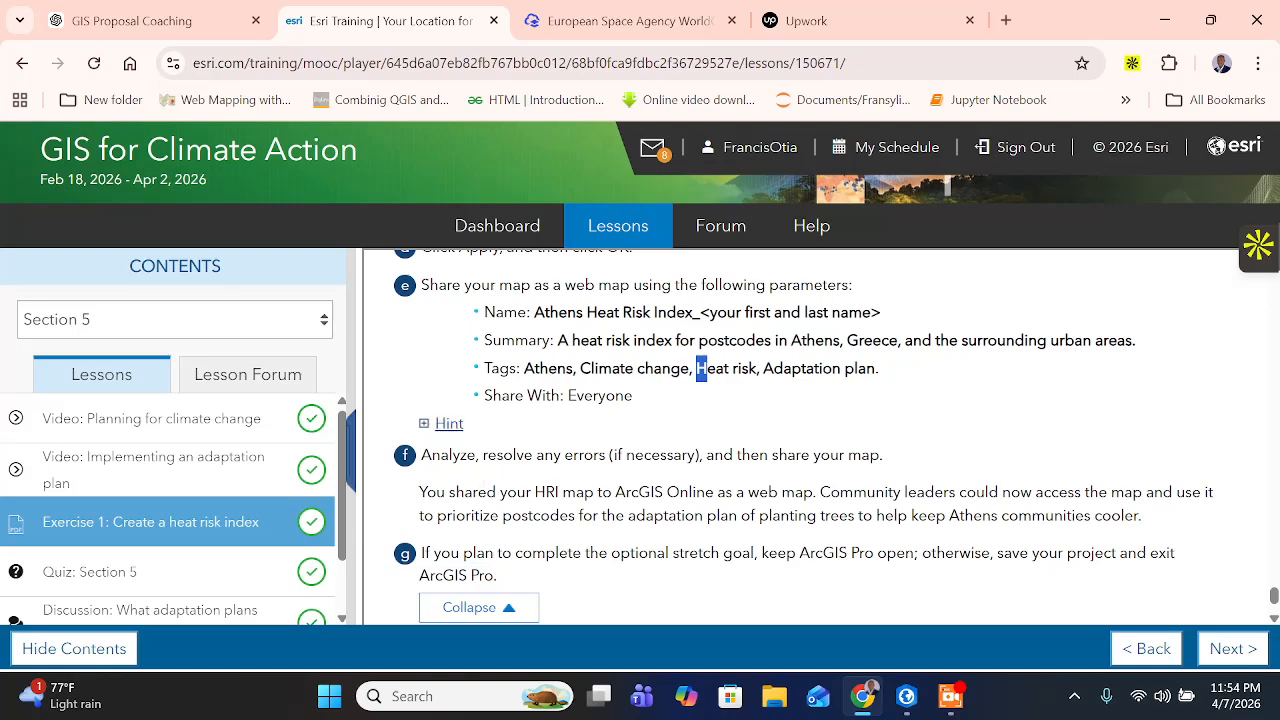
pyautogui.scroll(-1, 975, 603)
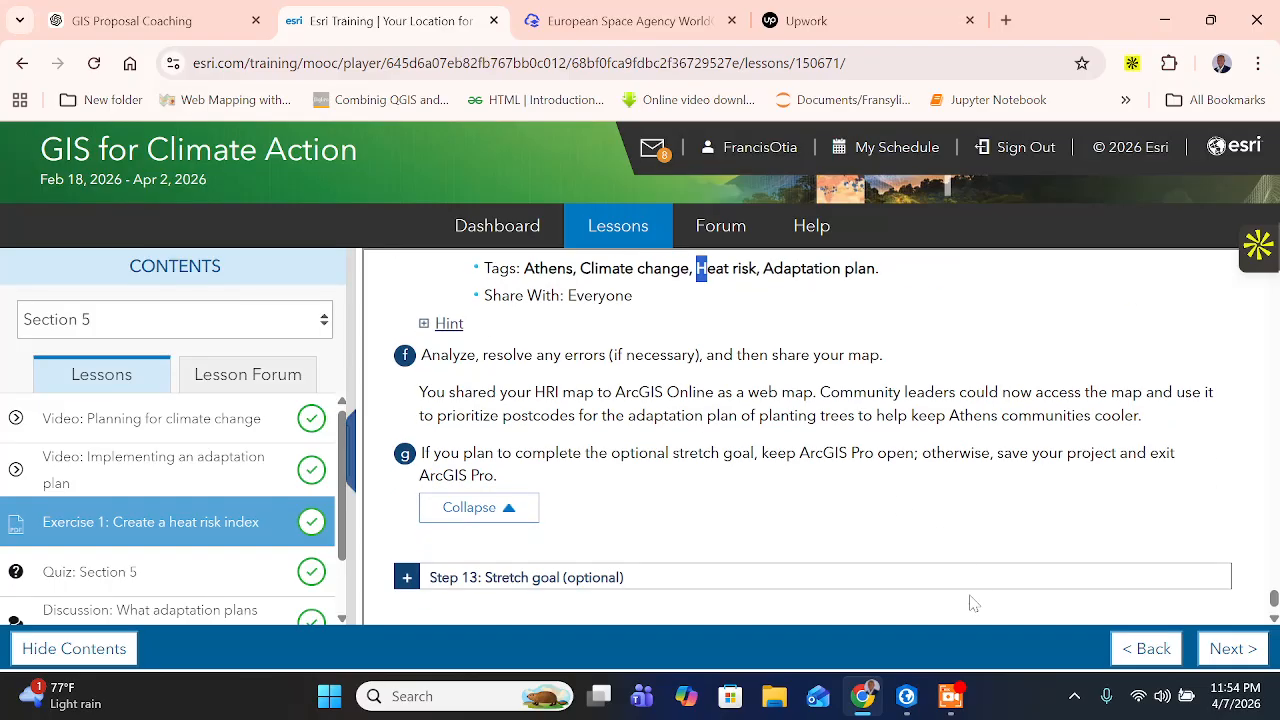
# - Switch to ArcGIS Pro, analyze the web map for errors and share it to ArcGIS Online
pyautogui.hotkey('alt', 'Tab')
pyautogui.scroll(-1, 1035, 537)
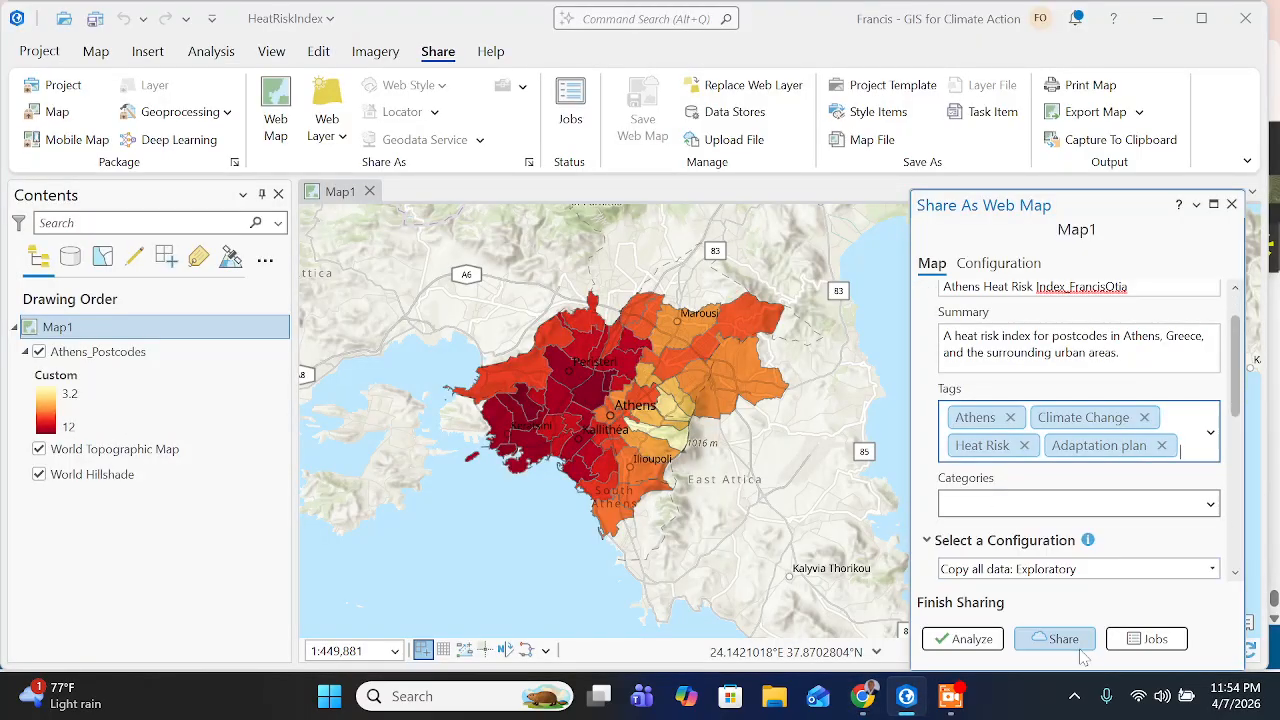
pyautogui.click(985, 641)
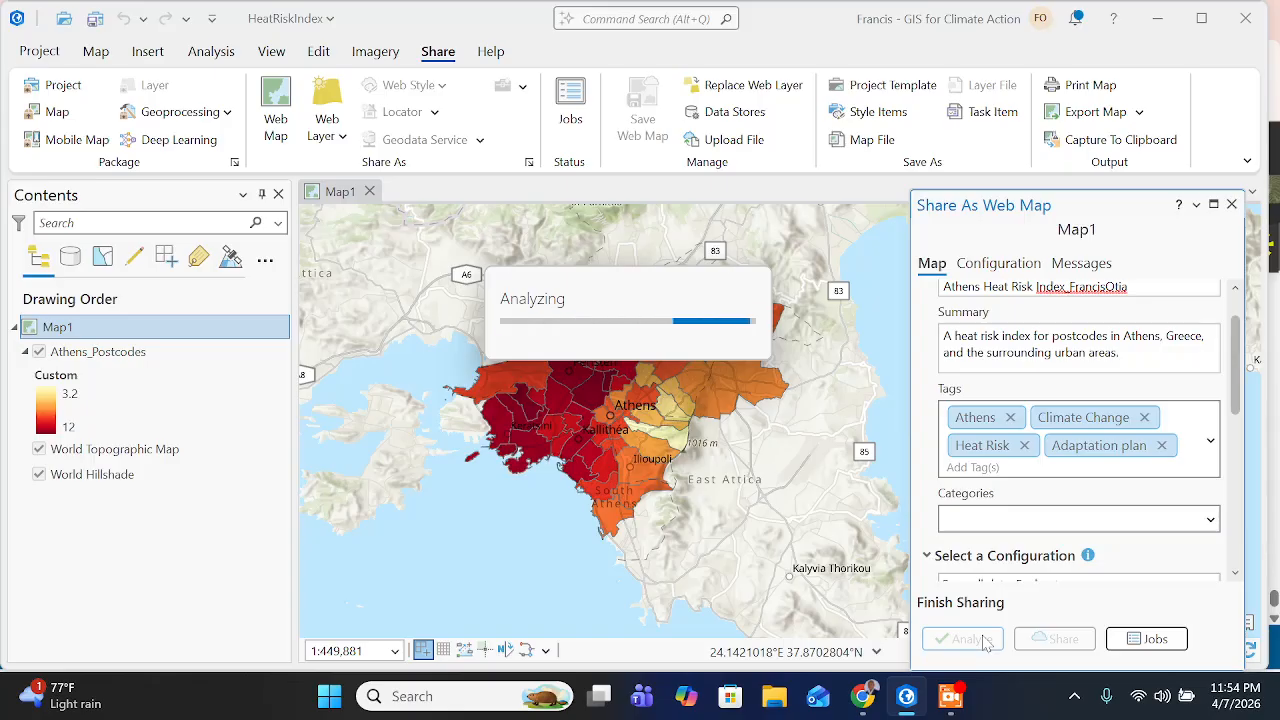
pyautogui.click(951, 696)
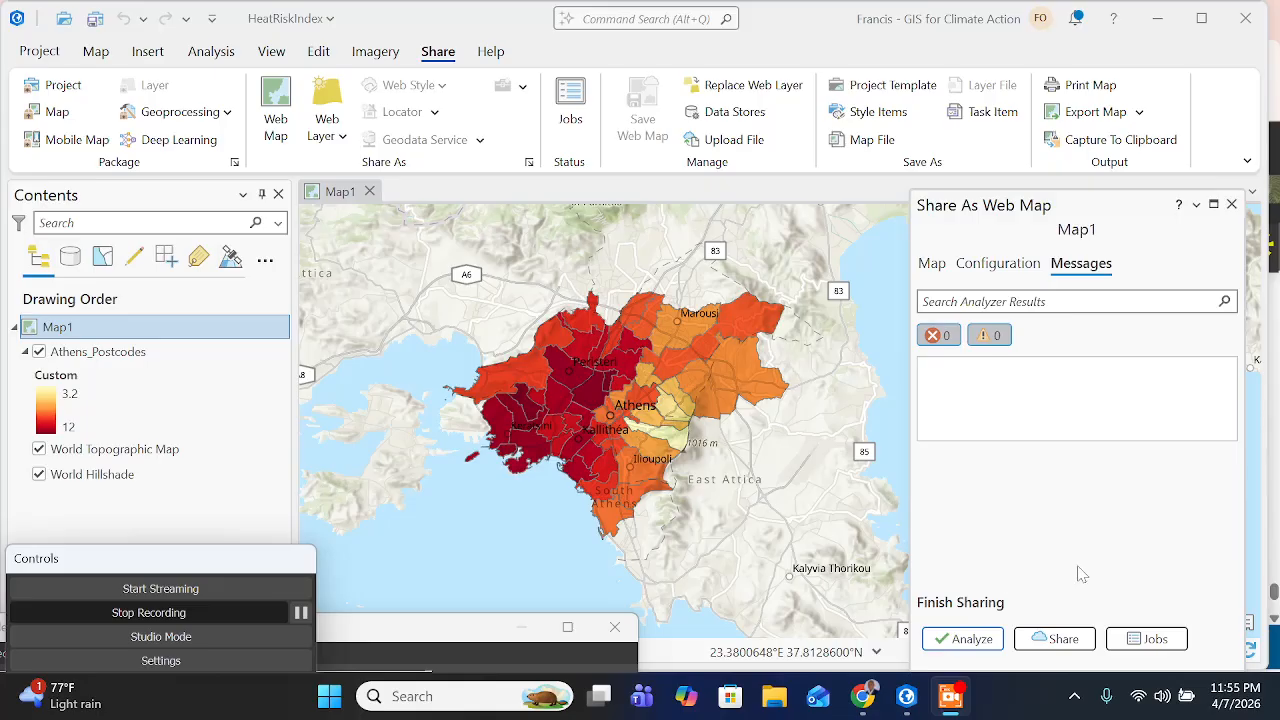
pyautogui.click(1066, 640)
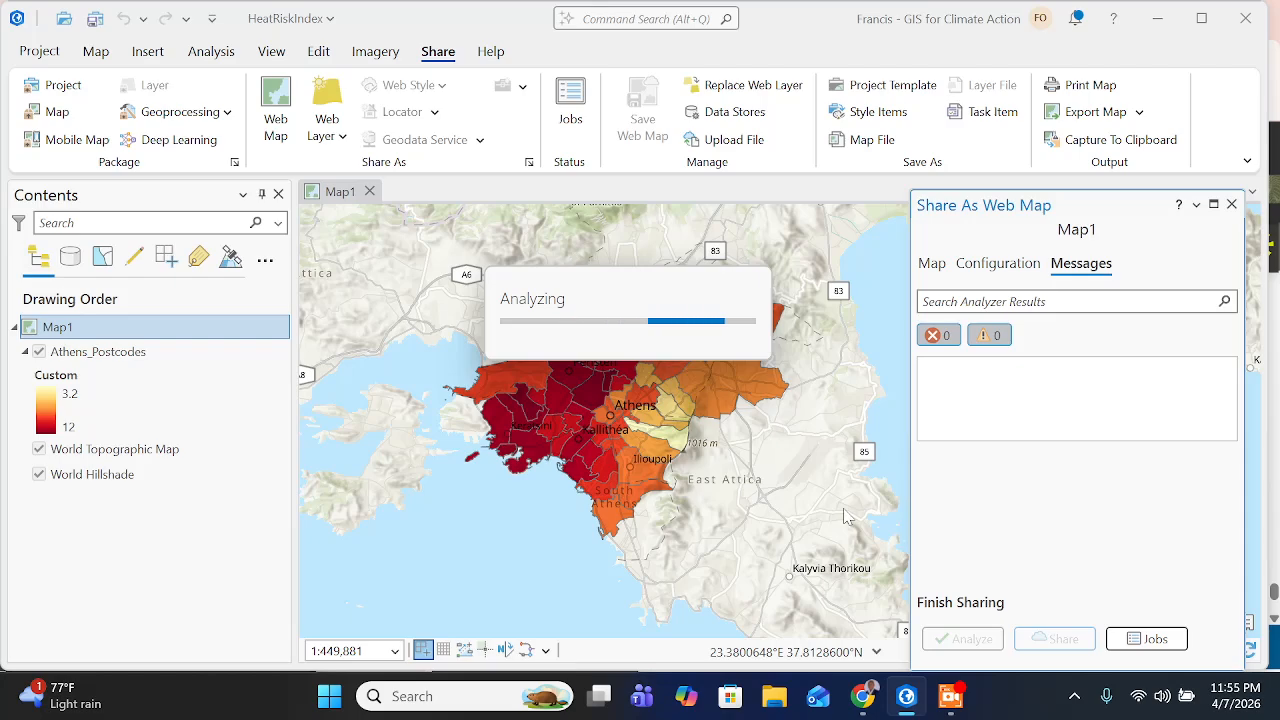
pyautogui.click(952, 696)
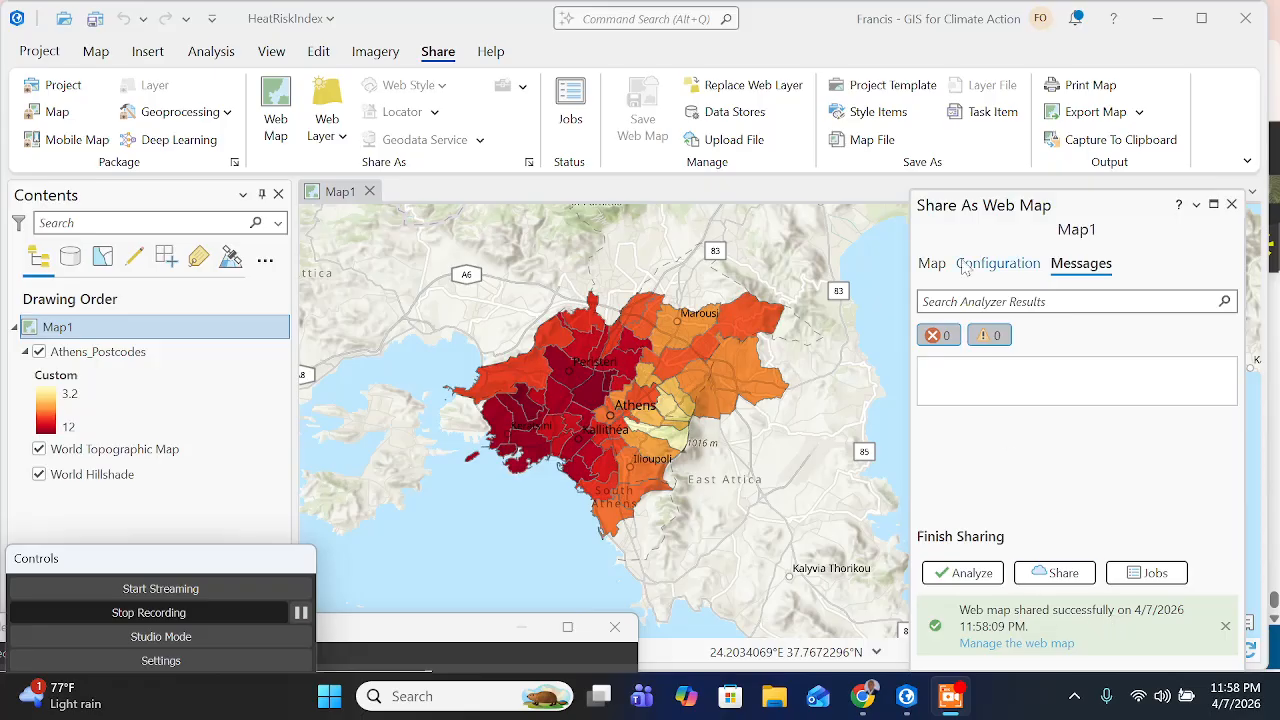
# - Review the shared web map's configuration, item details and analyzer messages
pyautogui.click(996, 268)
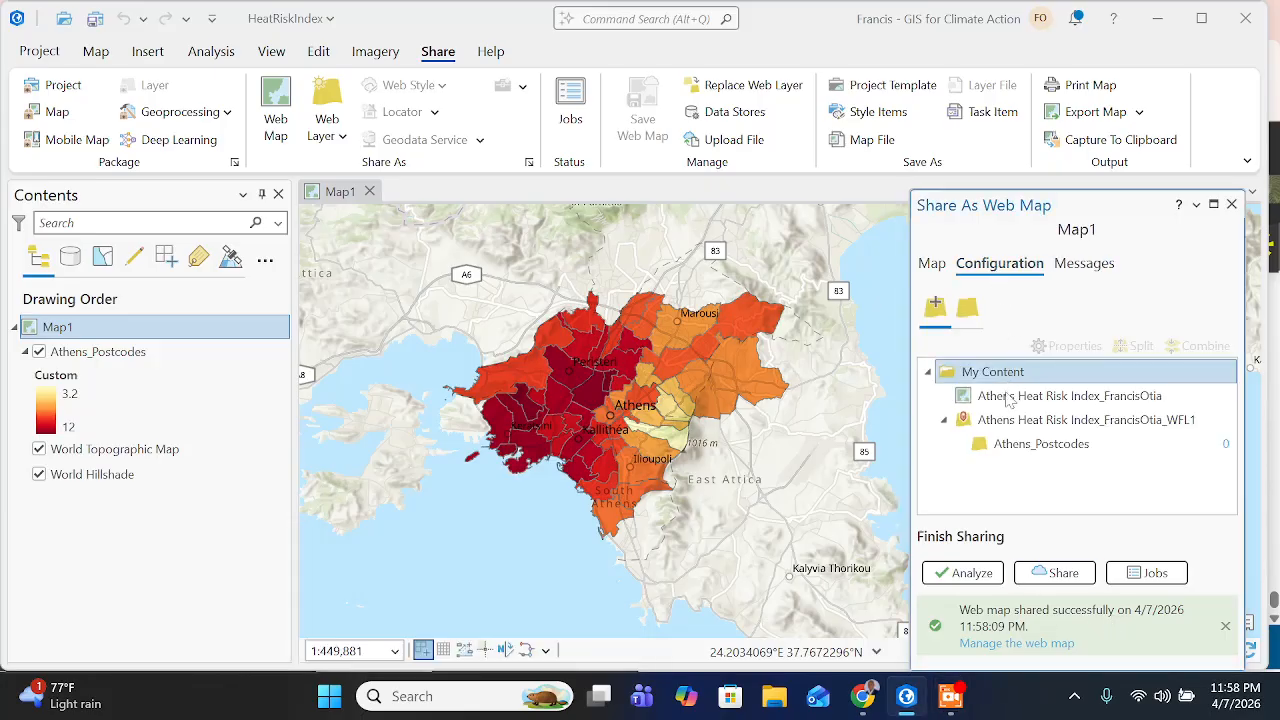
pyautogui.click(946, 270)
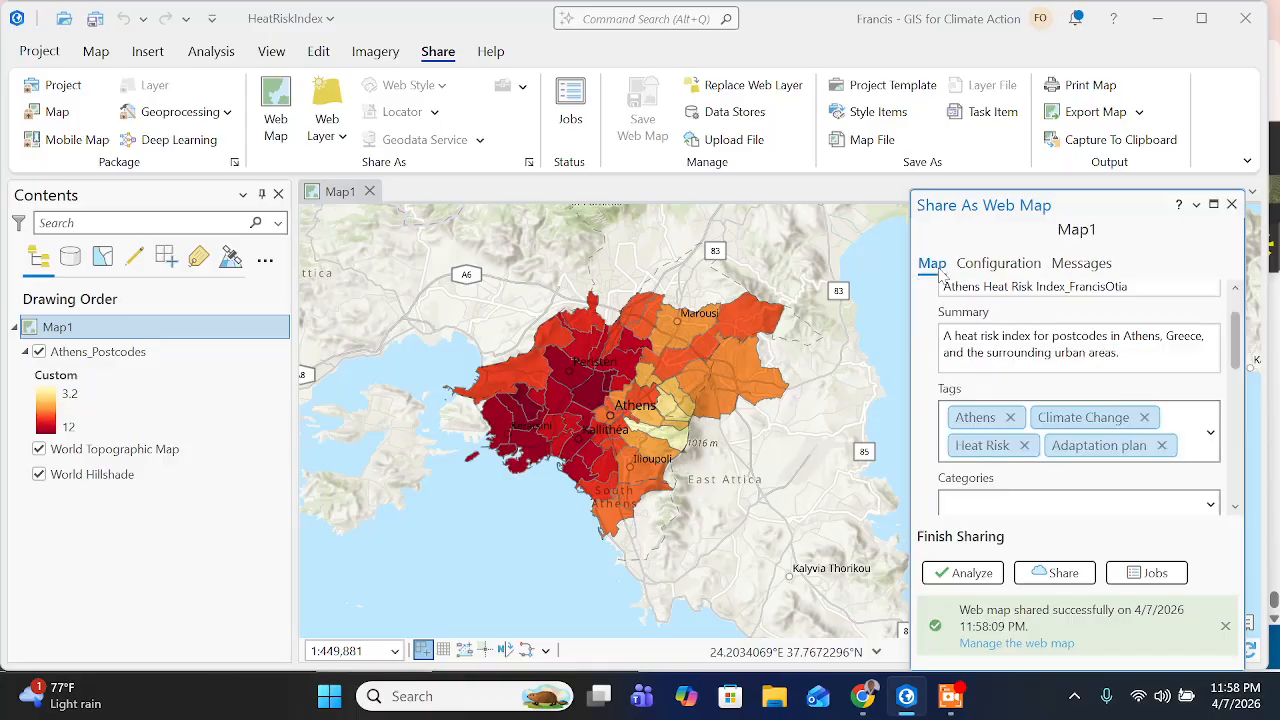
pyautogui.click(981, 272)
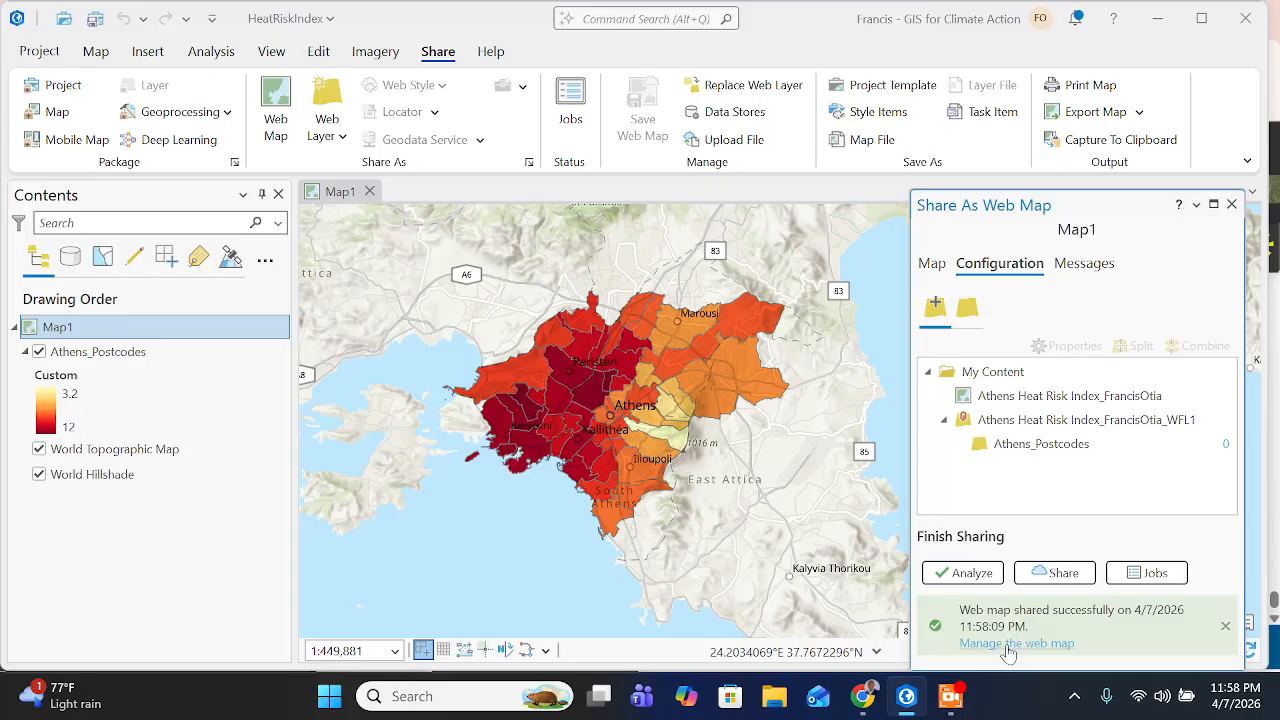
pyautogui.click(1095, 266)
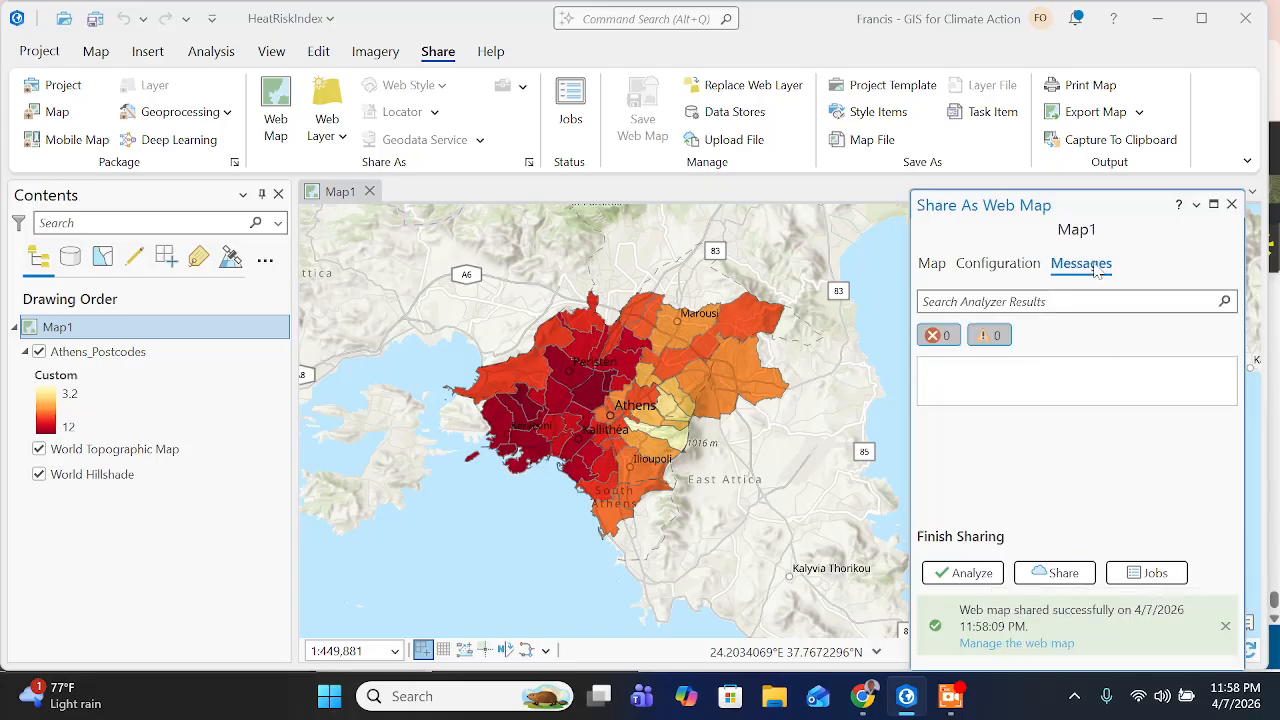
pyautogui.click(1022, 266)
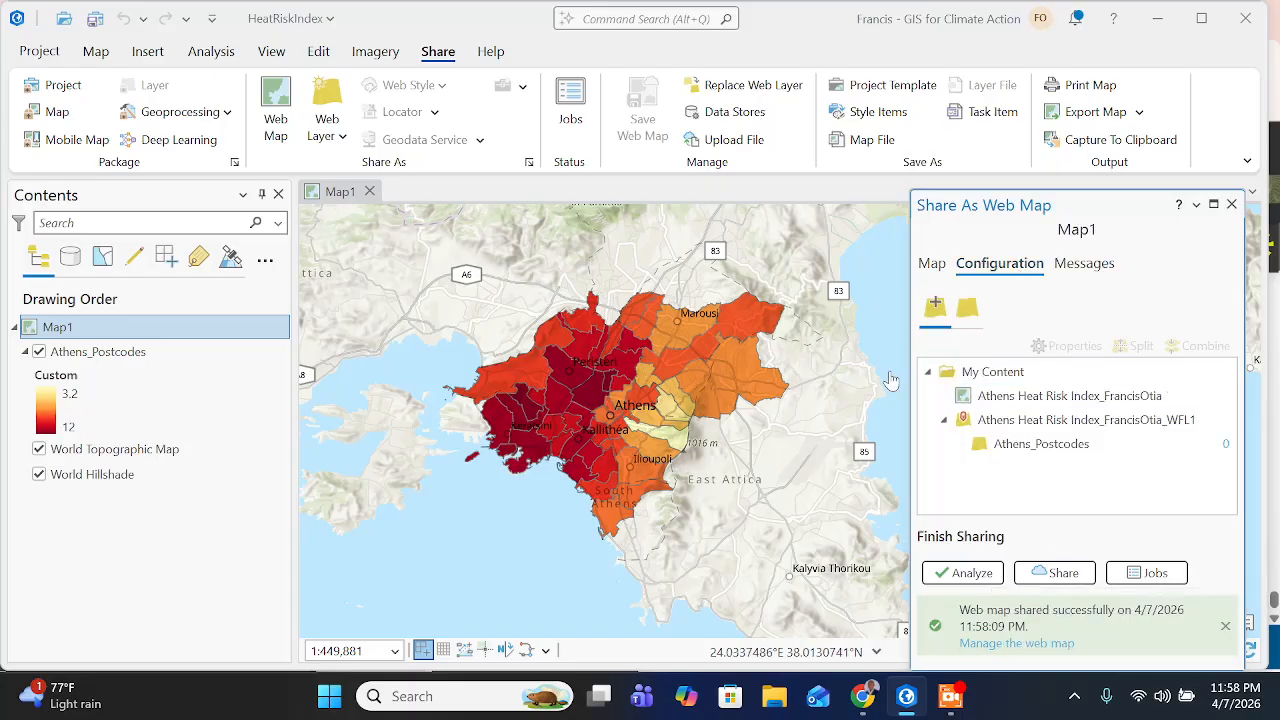
# - Open the shared web map's management page in Chrome, check it against ArcGIS Pro, and close the page
pyautogui.click(1008, 645)
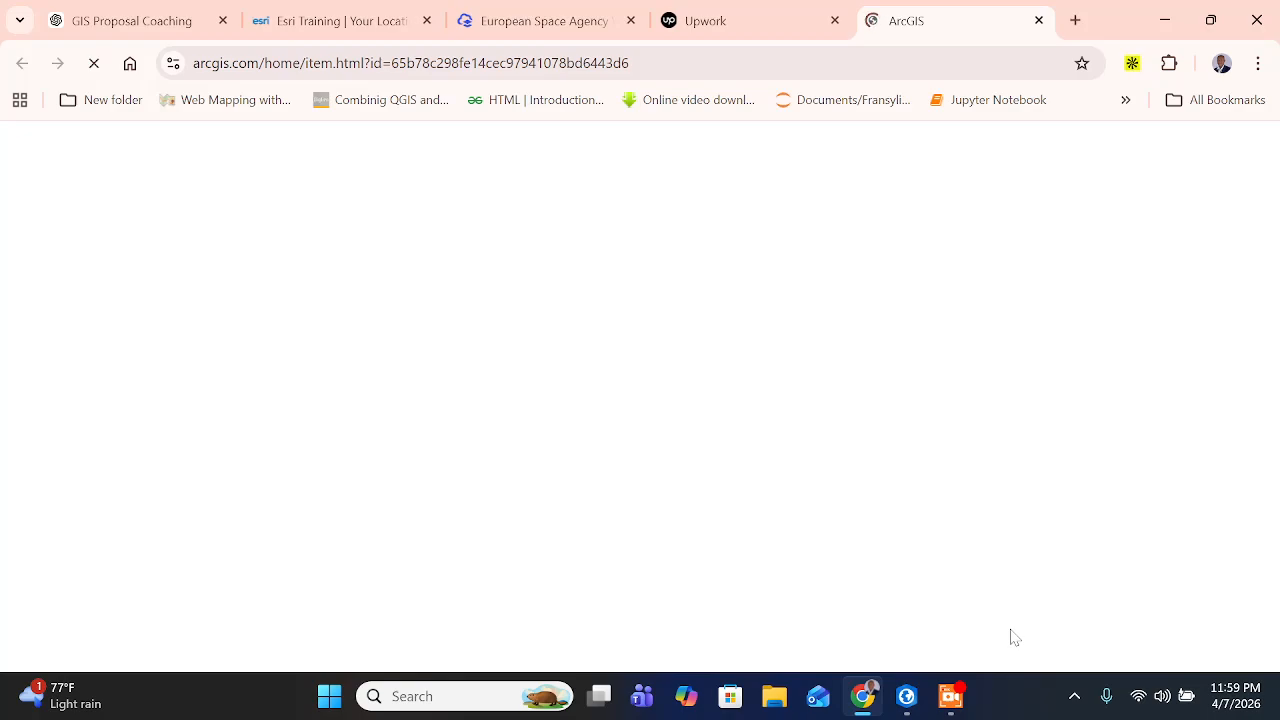
pyautogui.moveTo(953, 706)
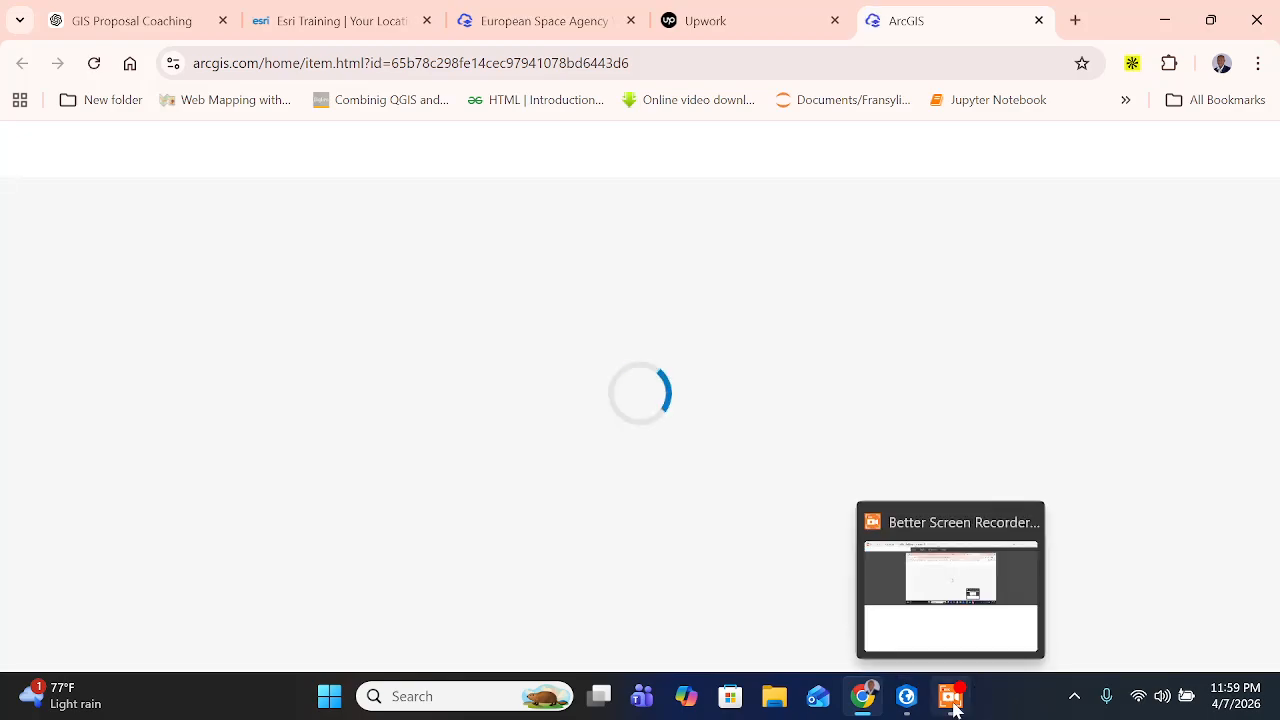
pyautogui.click(907, 700)
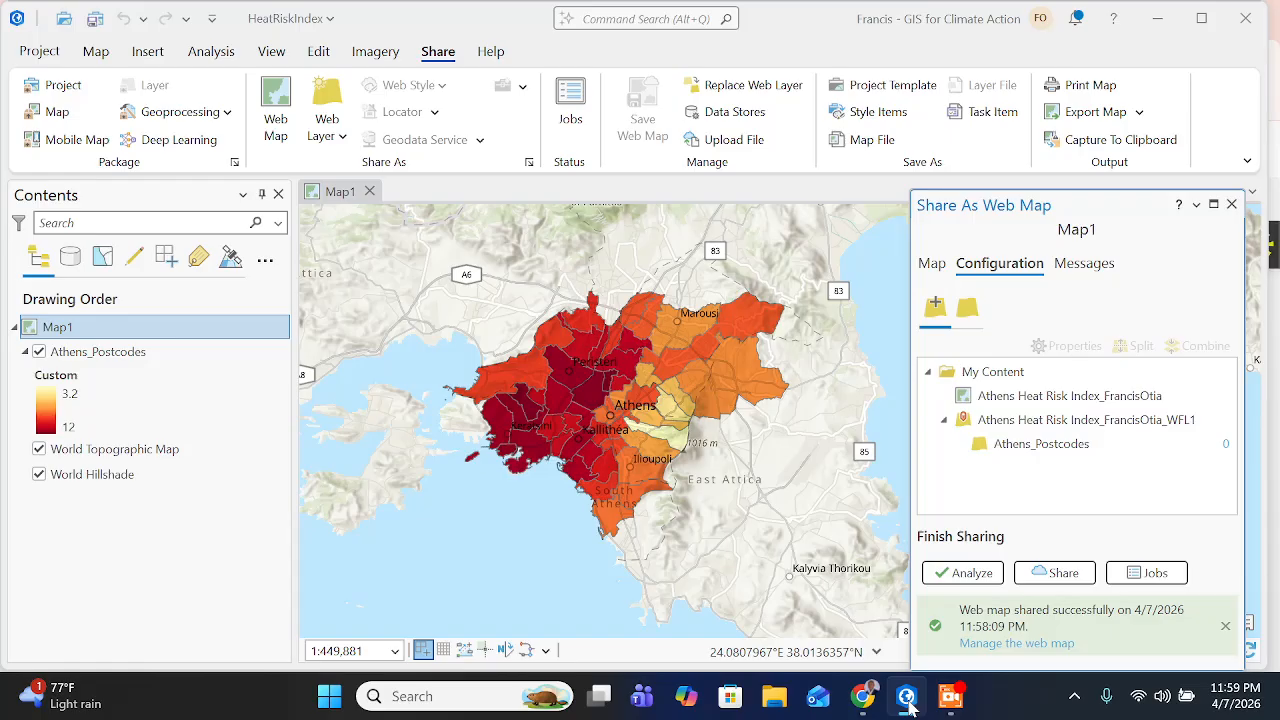
pyautogui.click(864, 697)
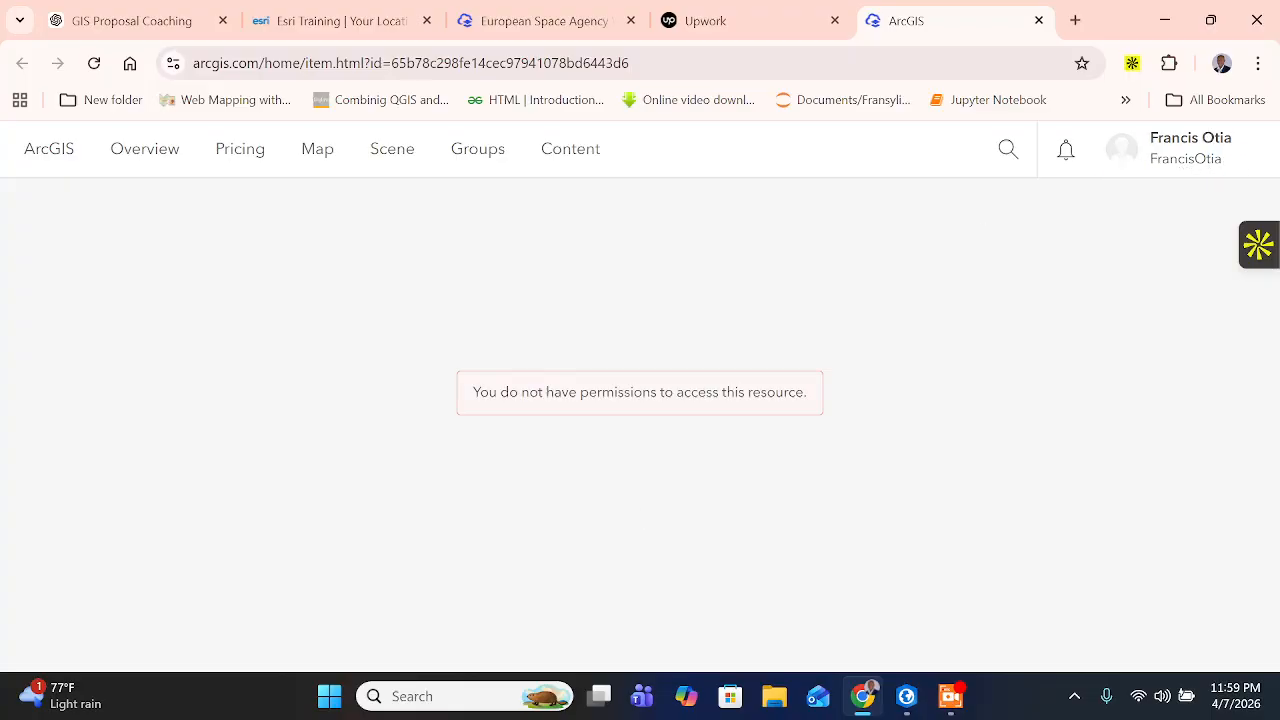
pyautogui.click(1041, 25)
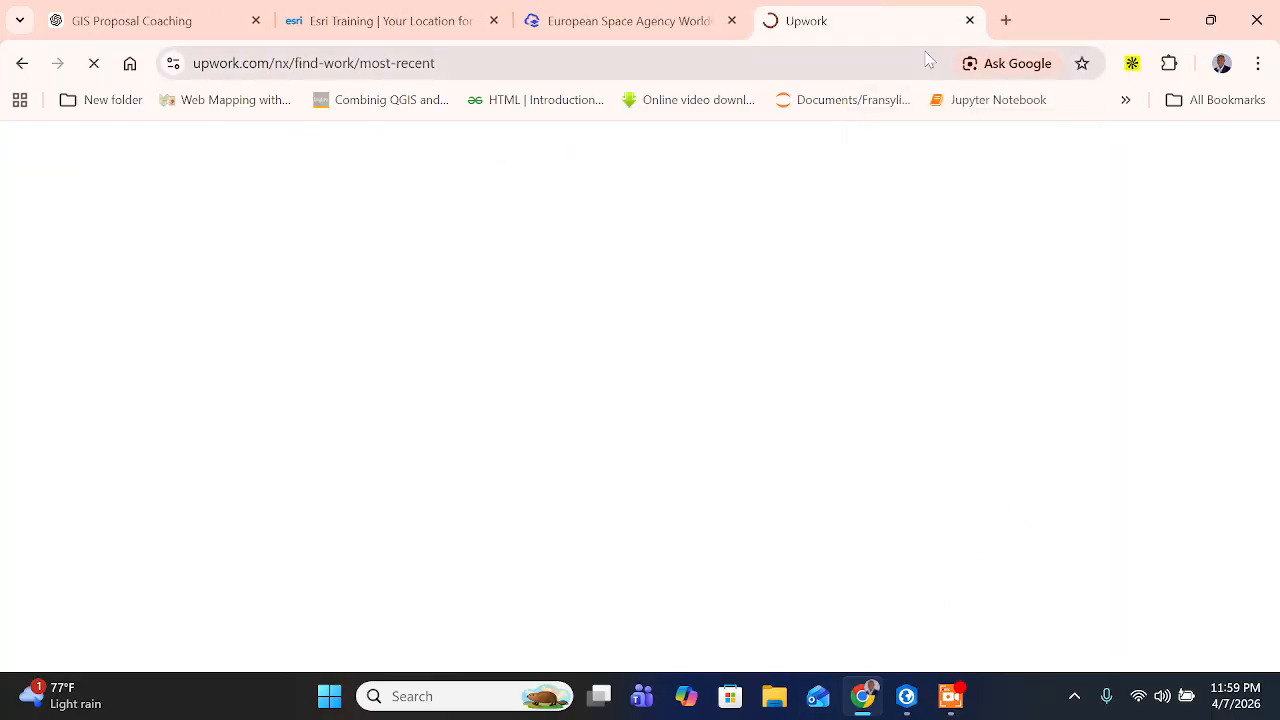
# - Switch to ArcGIS Pro and compare the basemap layers with the shared content in the web map's configuration
pyautogui.click(906, 696)
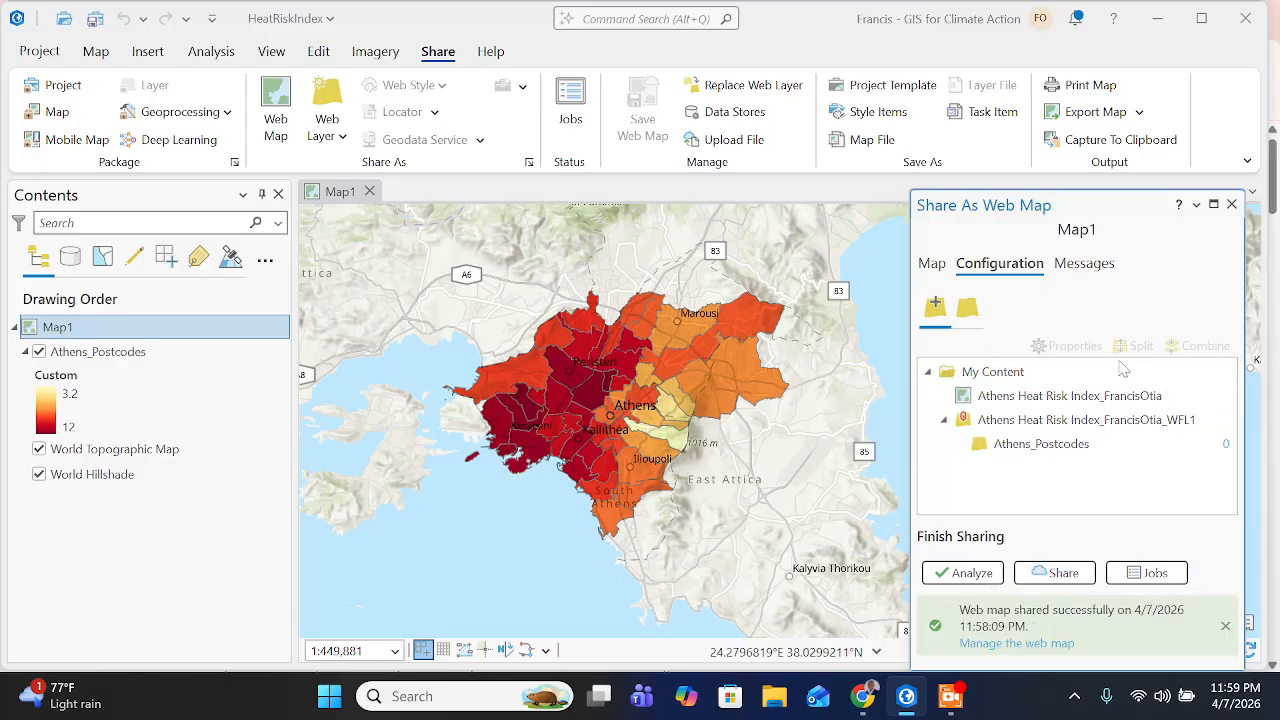
pyautogui.click(968, 314)
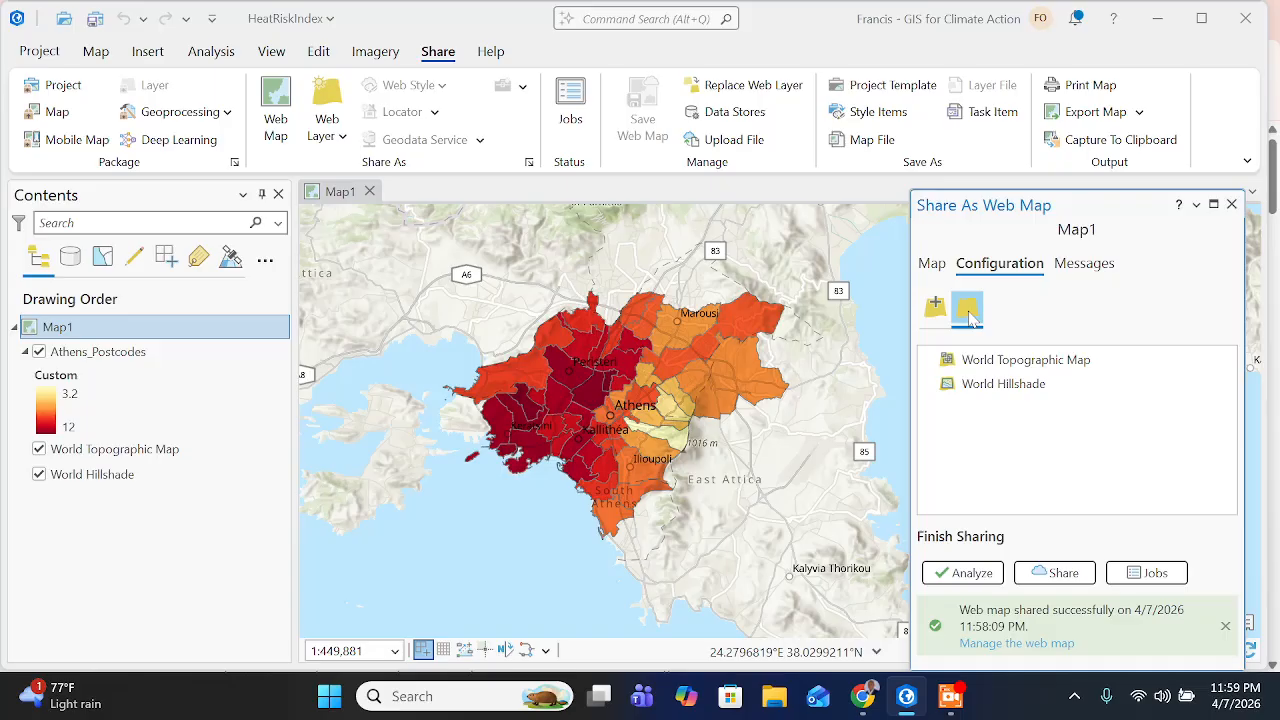
pyautogui.click(935, 306)
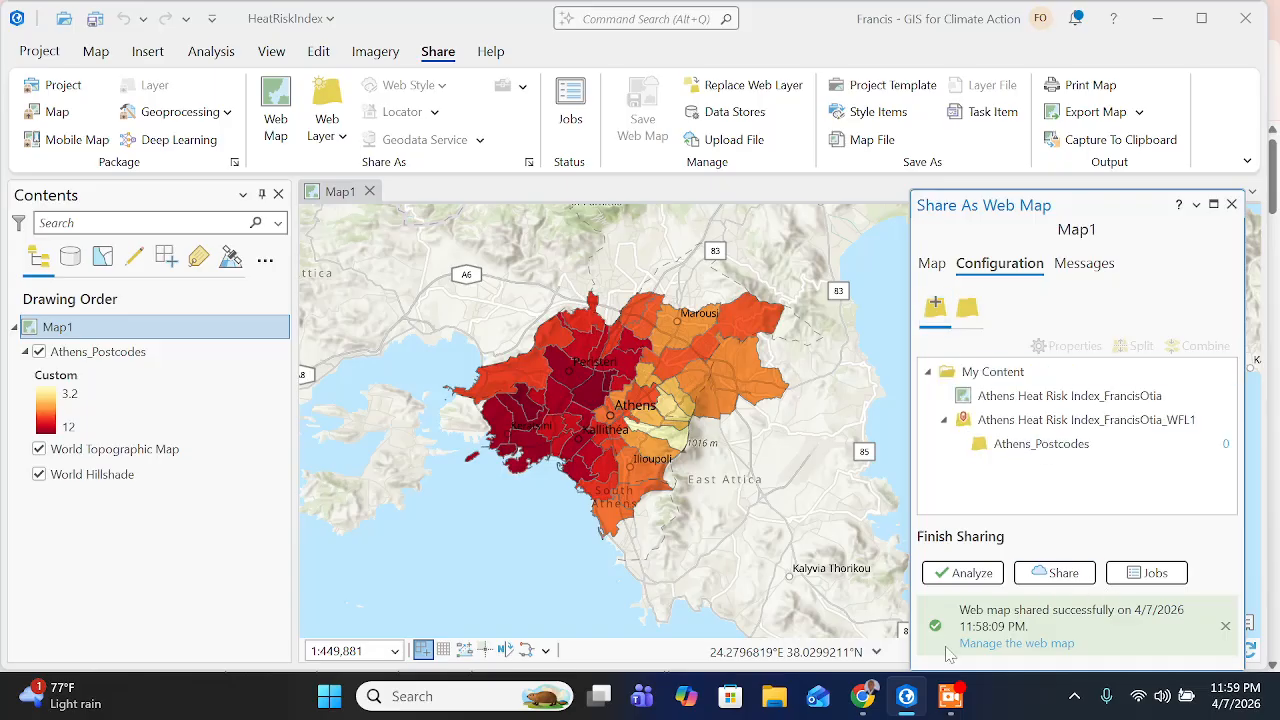
pyautogui.click(950, 696)
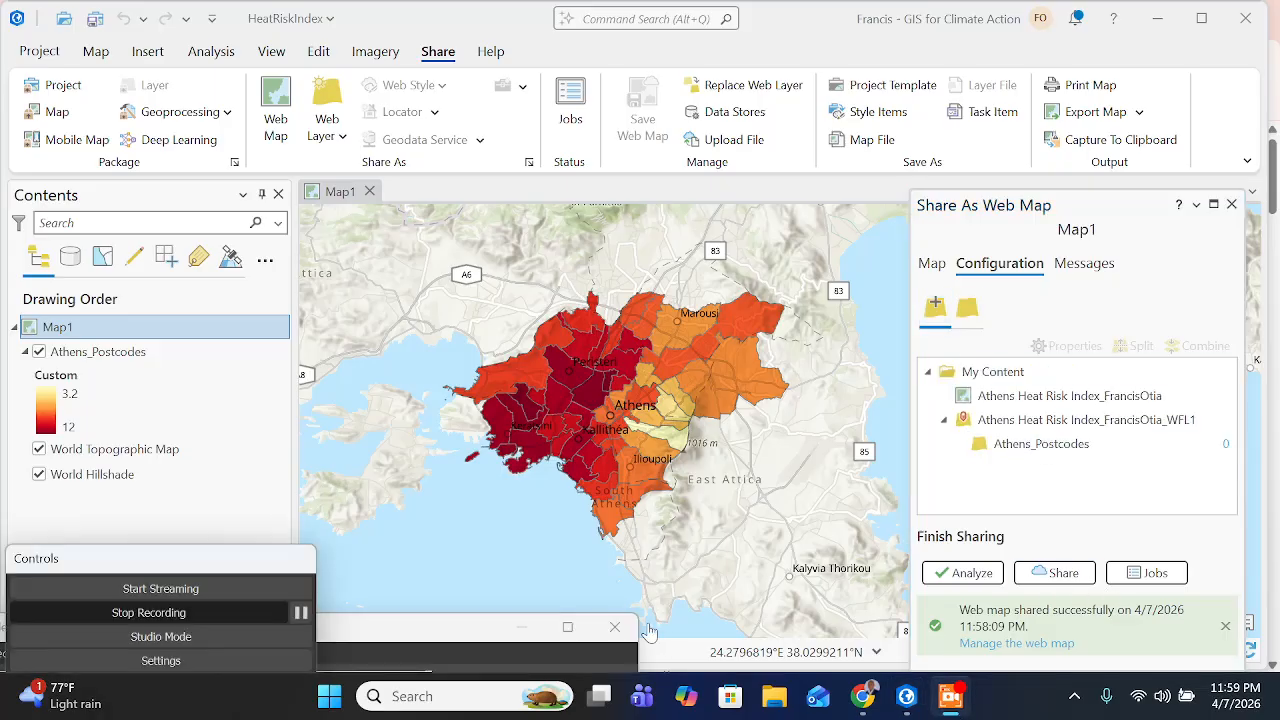
# - Switch to the Esri Training lesson in Chrome and read the Step 13 stretch goal's introduction on GeoEnrichment and iterative spatial analysis
pyautogui.click(860, 700)
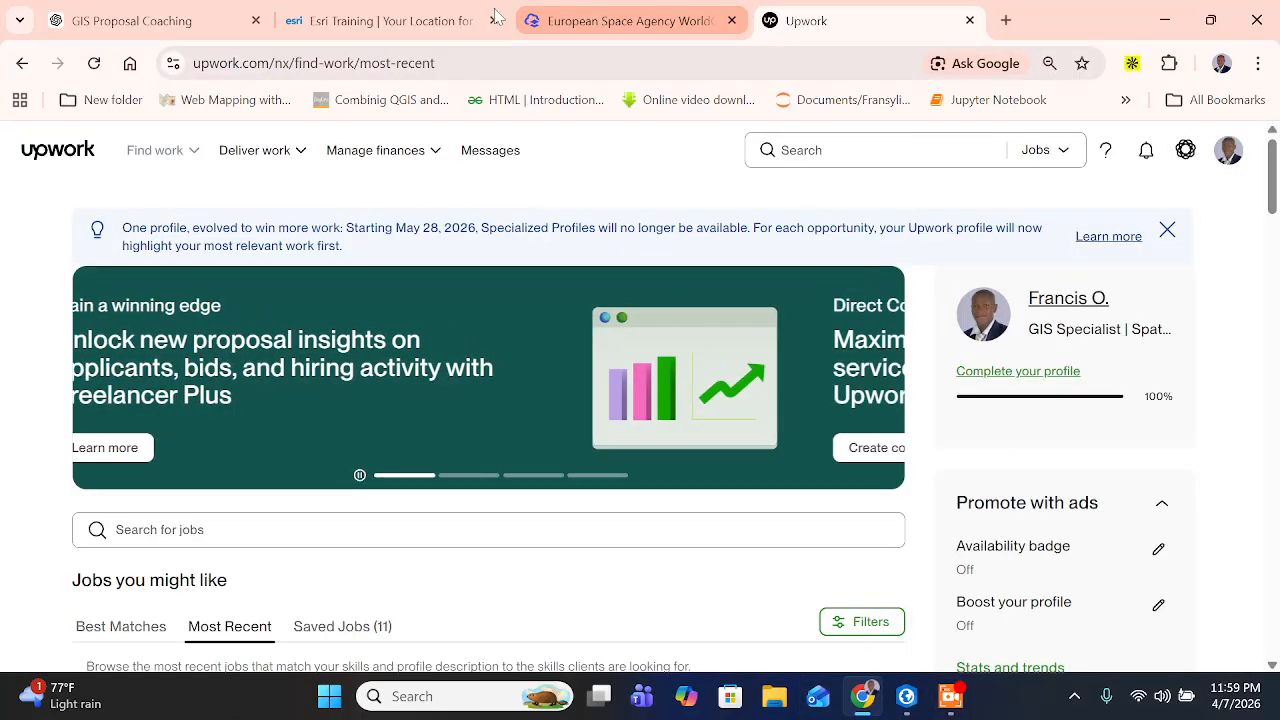
pyautogui.click(377, 22)
pyautogui.scroll(6, 436, 371)
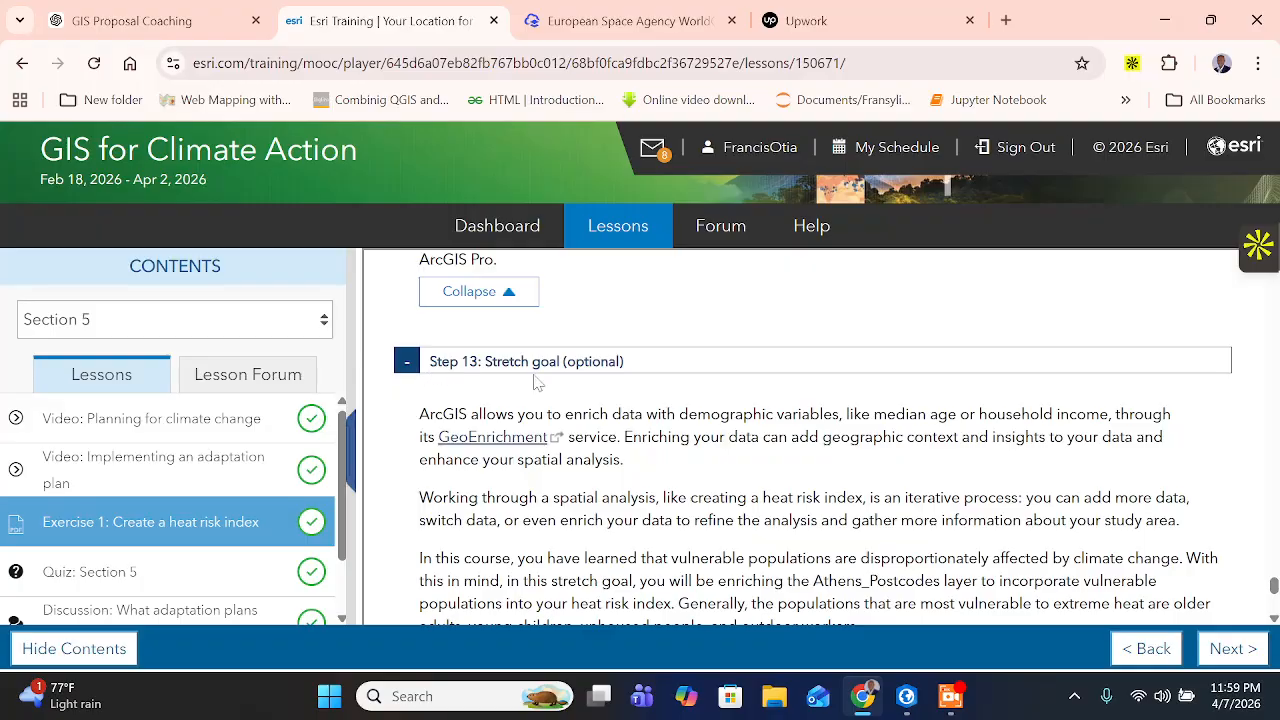
pyautogui.scroll(-1, 578, 388)
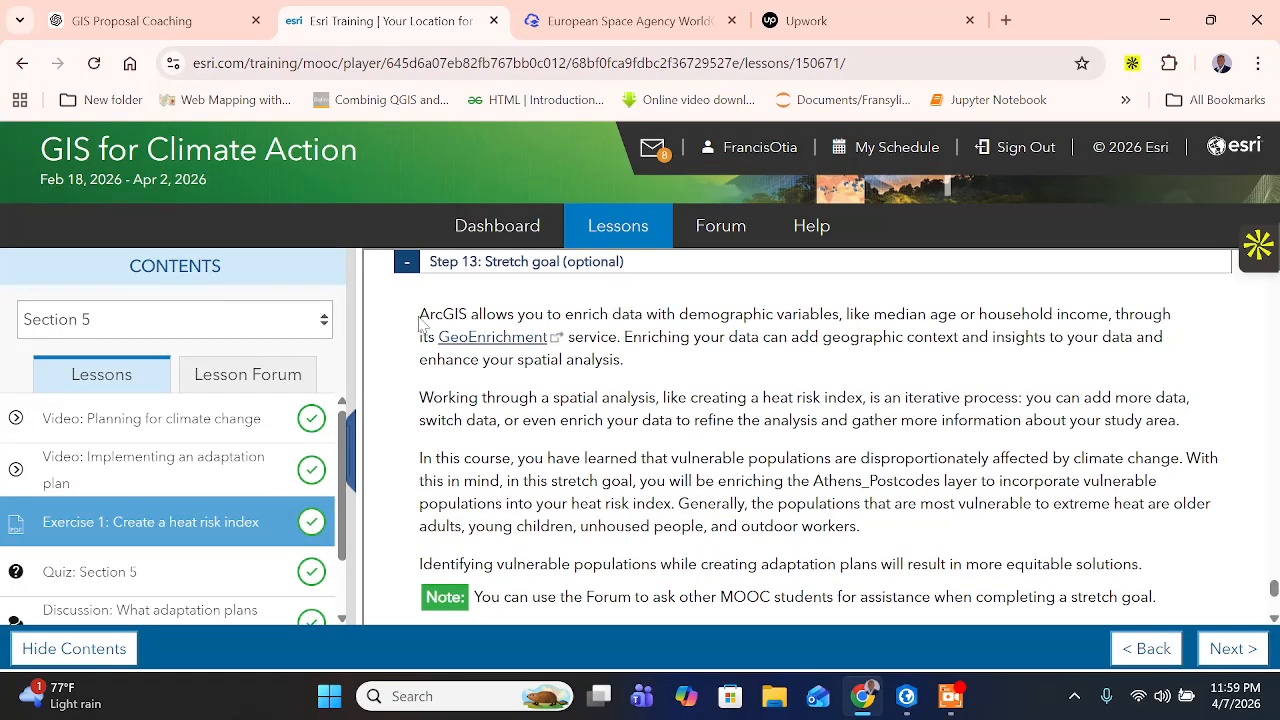
pyautogui.moveTo(421, 322); pyautogui.dragTo(630, 362)
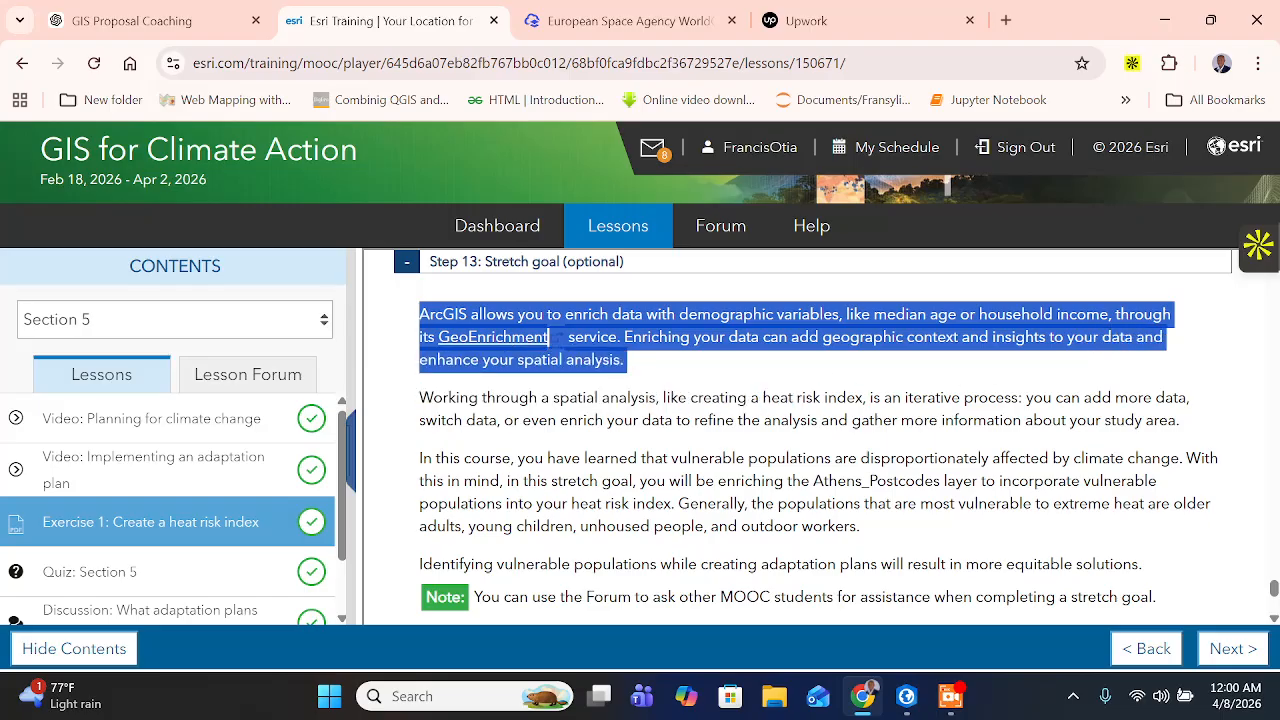
pyautogui.click(548, 338)
pyautogui.moveTo(550, 398); pyautogui.dragTo(1176, 421)
# - Read the stretch goal's paragraphs on enriching the Athens_Postcodes layer for vulnerable populations, including the Forum note
pyautogui.scroll(-1, 1176, 421)
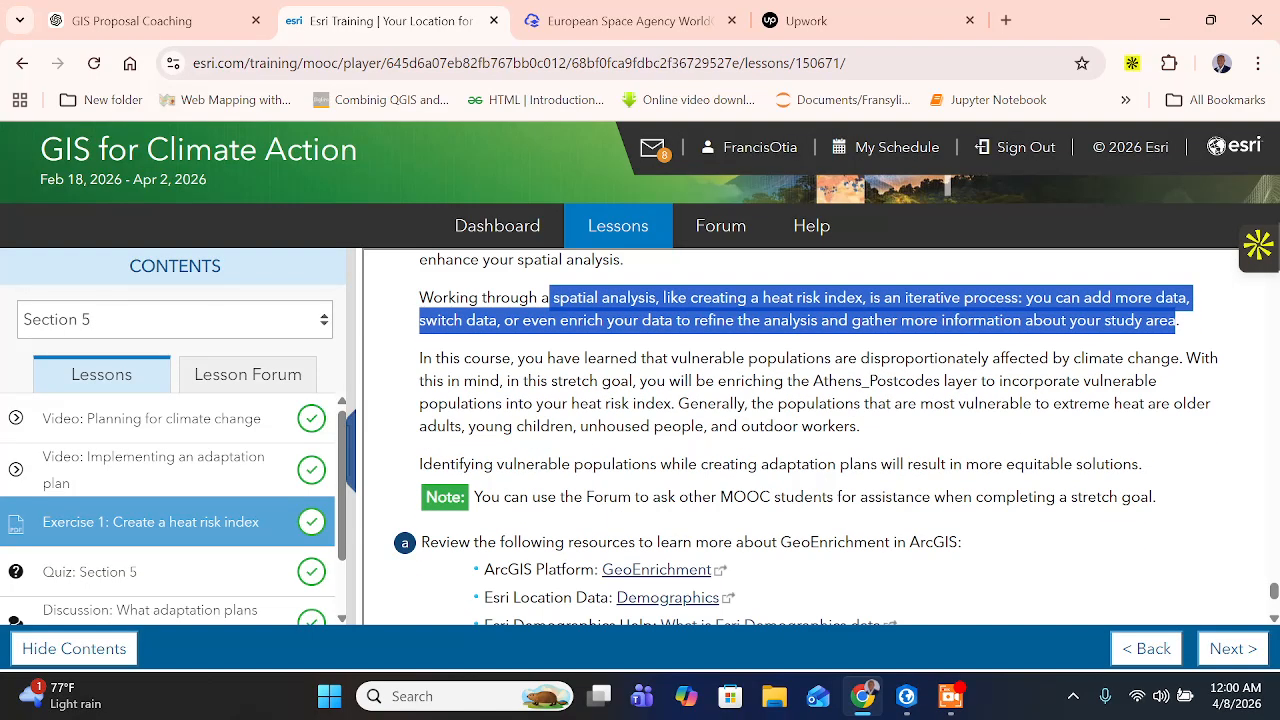
pyautogui.moveTo(628, 358); pyautogui.dragTo(857, 381)
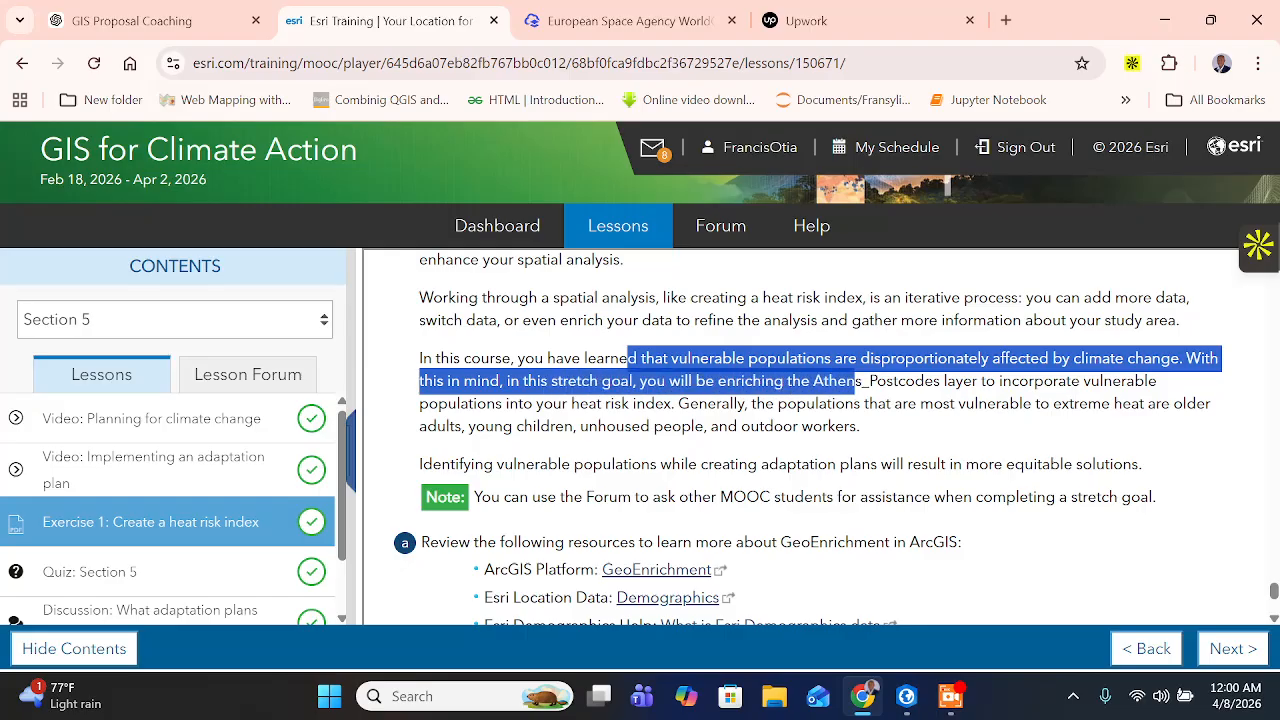
pyautogui.click(857, 381)
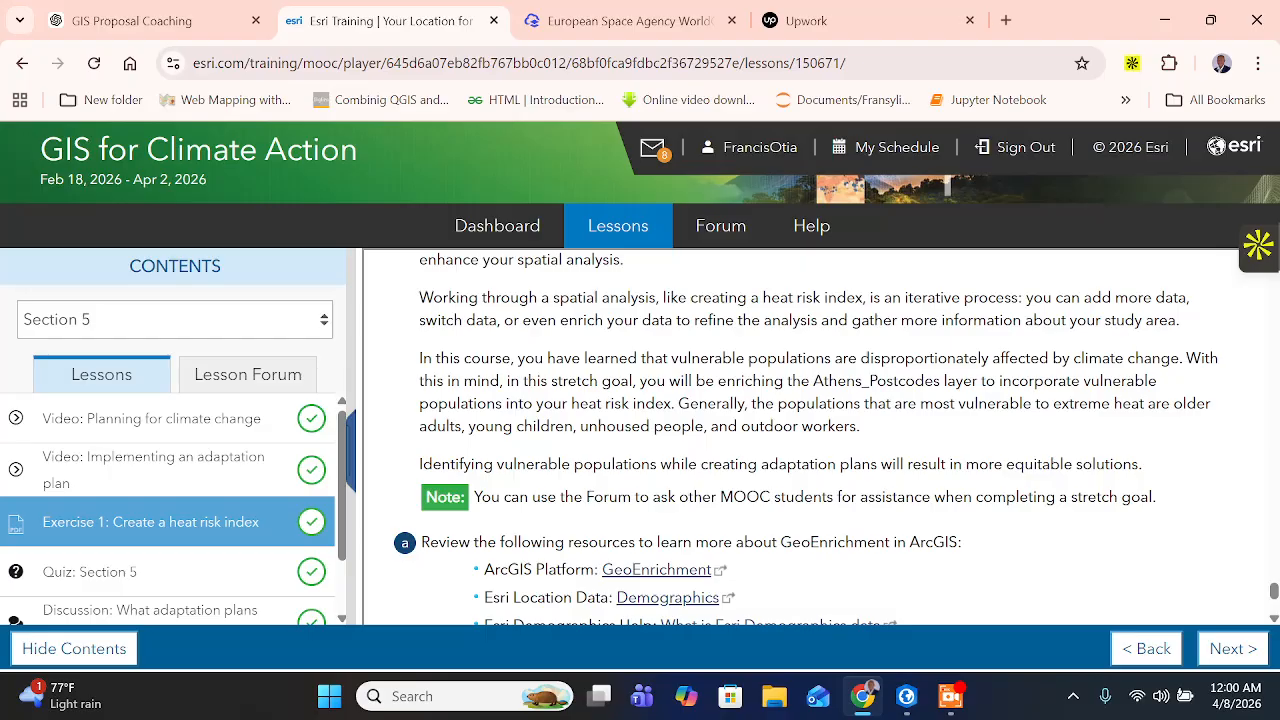
pyautogui.moveTo(786, 403); pyautogui.dragTo(455, 464)
pyautogui.click(463, 464)
pyautogui.moveTo(640, 426); pyautogui.dragTo(880, 429)
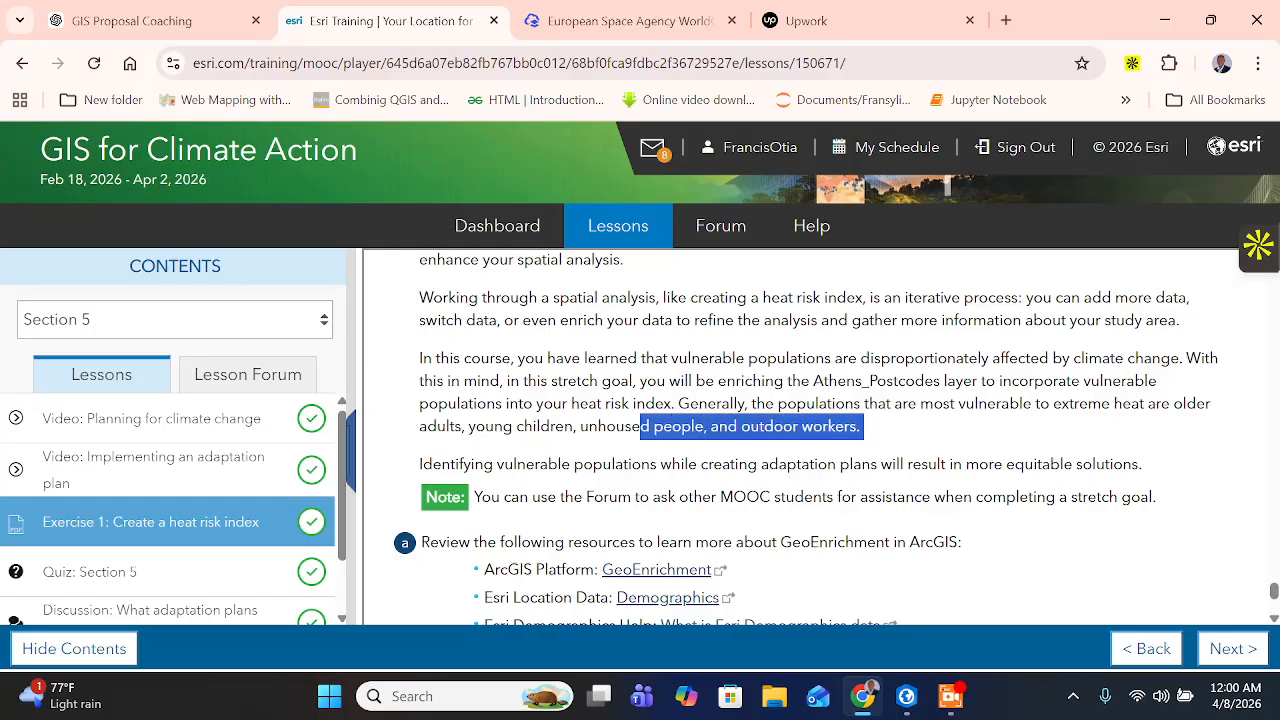
pyautogui.moveTo(463, 464); pyautogui.dragTo(1101, 497)
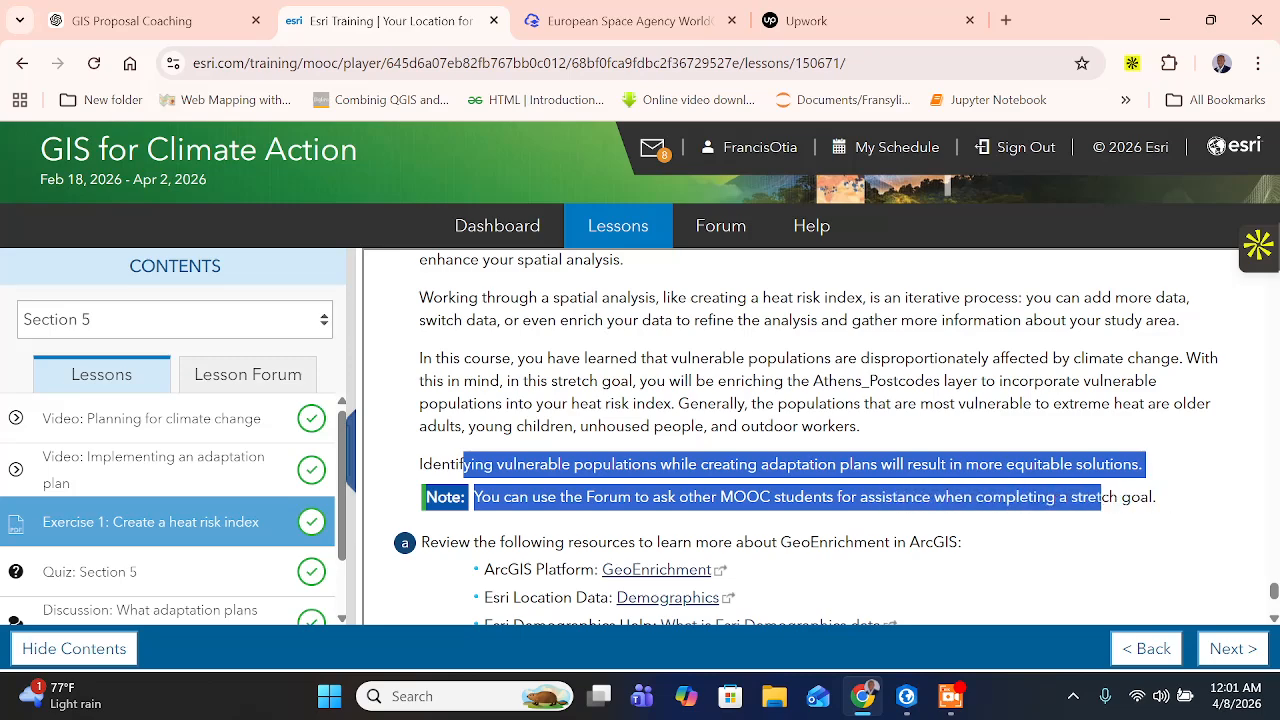
# - Review the stretch goal's GeoEnrichment resources and its enrichment and recalculation tasks, and switch back to ArcGIS Pro
pyautogui.scroll(-2, 805, 488)
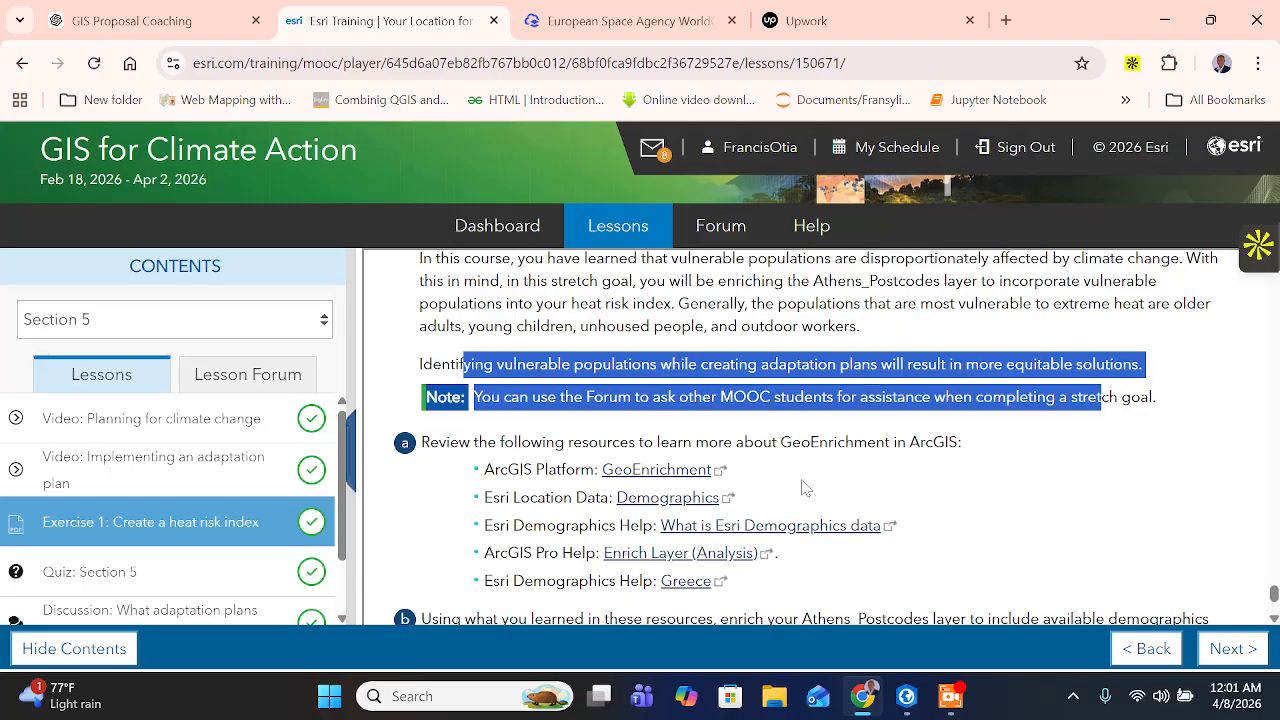
pyautogui.scroll(-4, 933, 610)
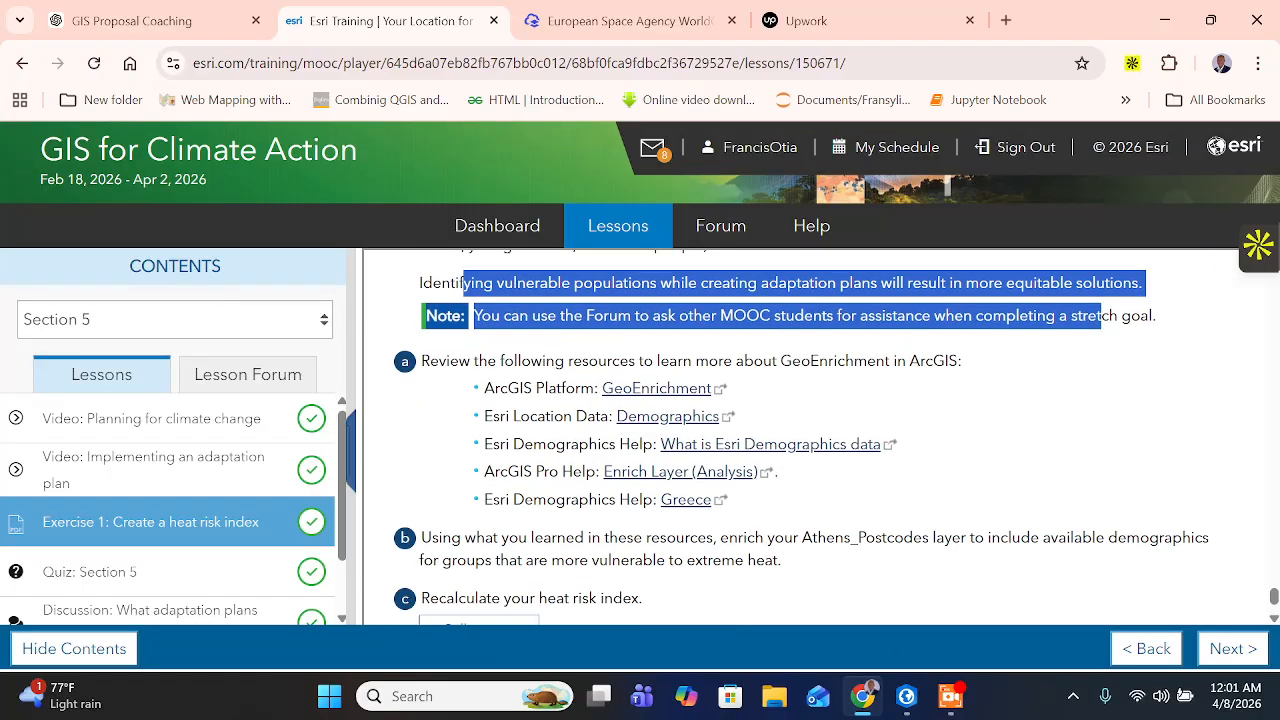
pyautogui.click(924, 690)
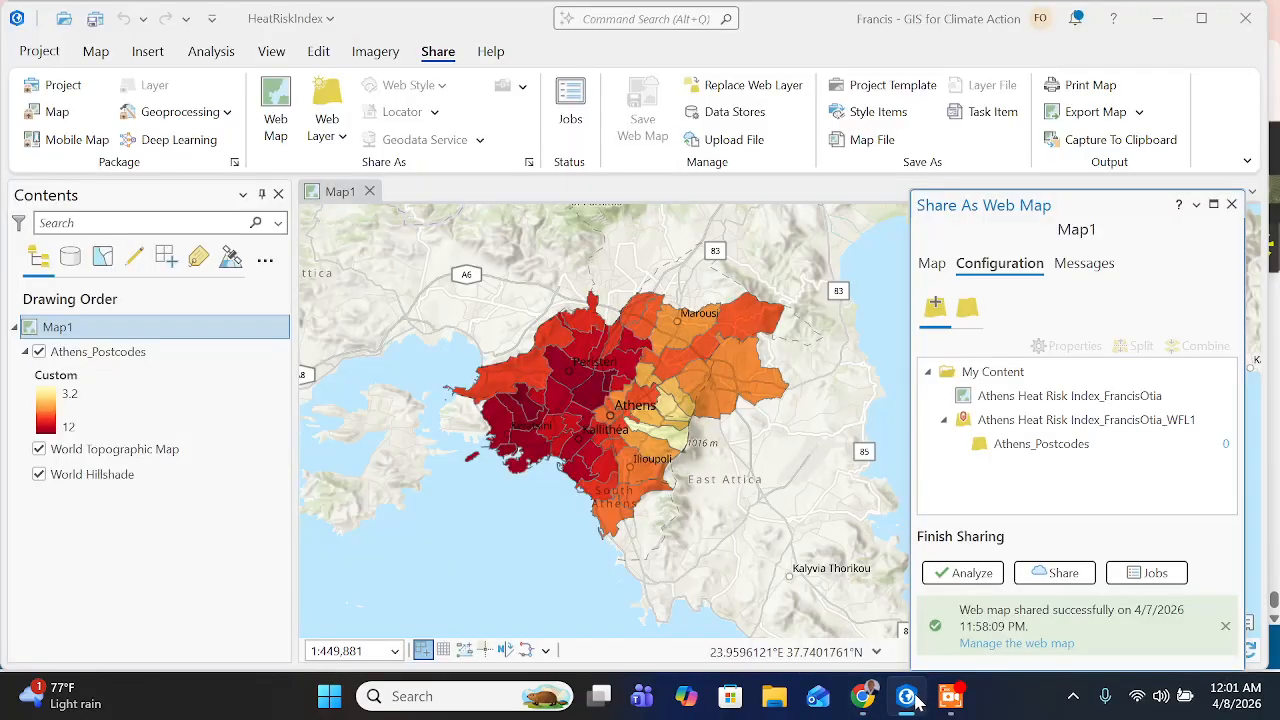
pyautogui.click(955, 700)
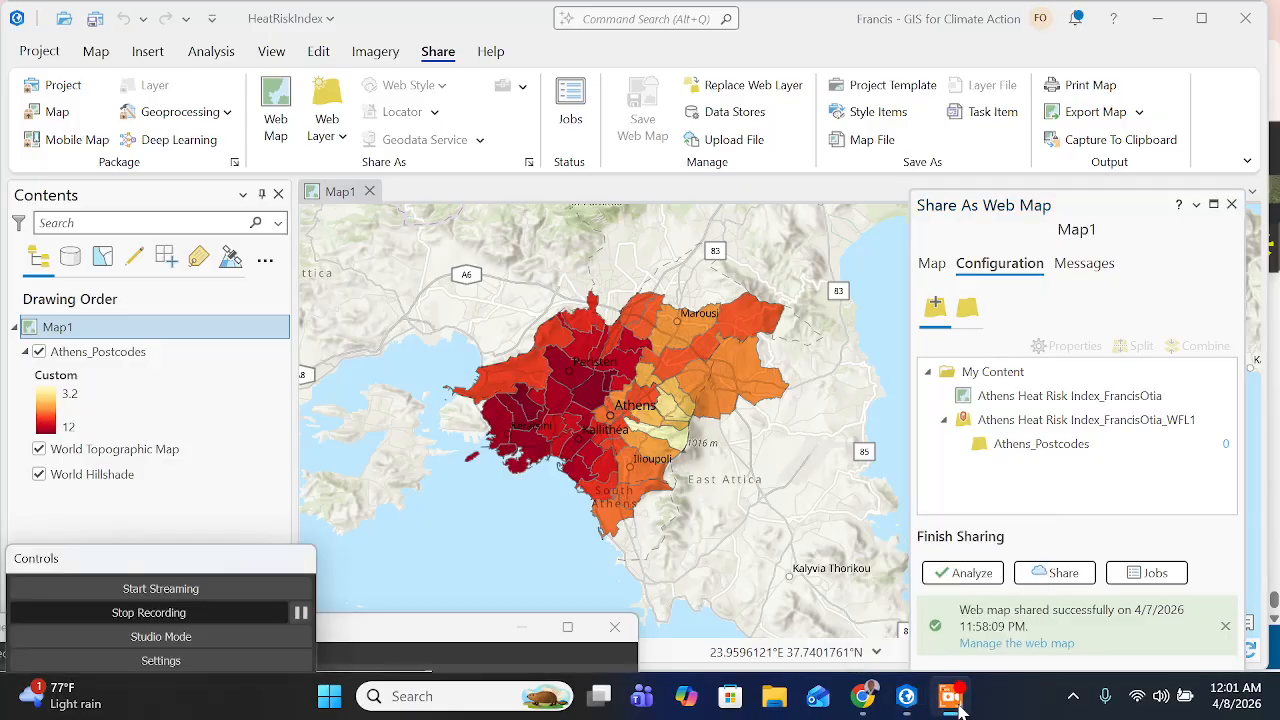